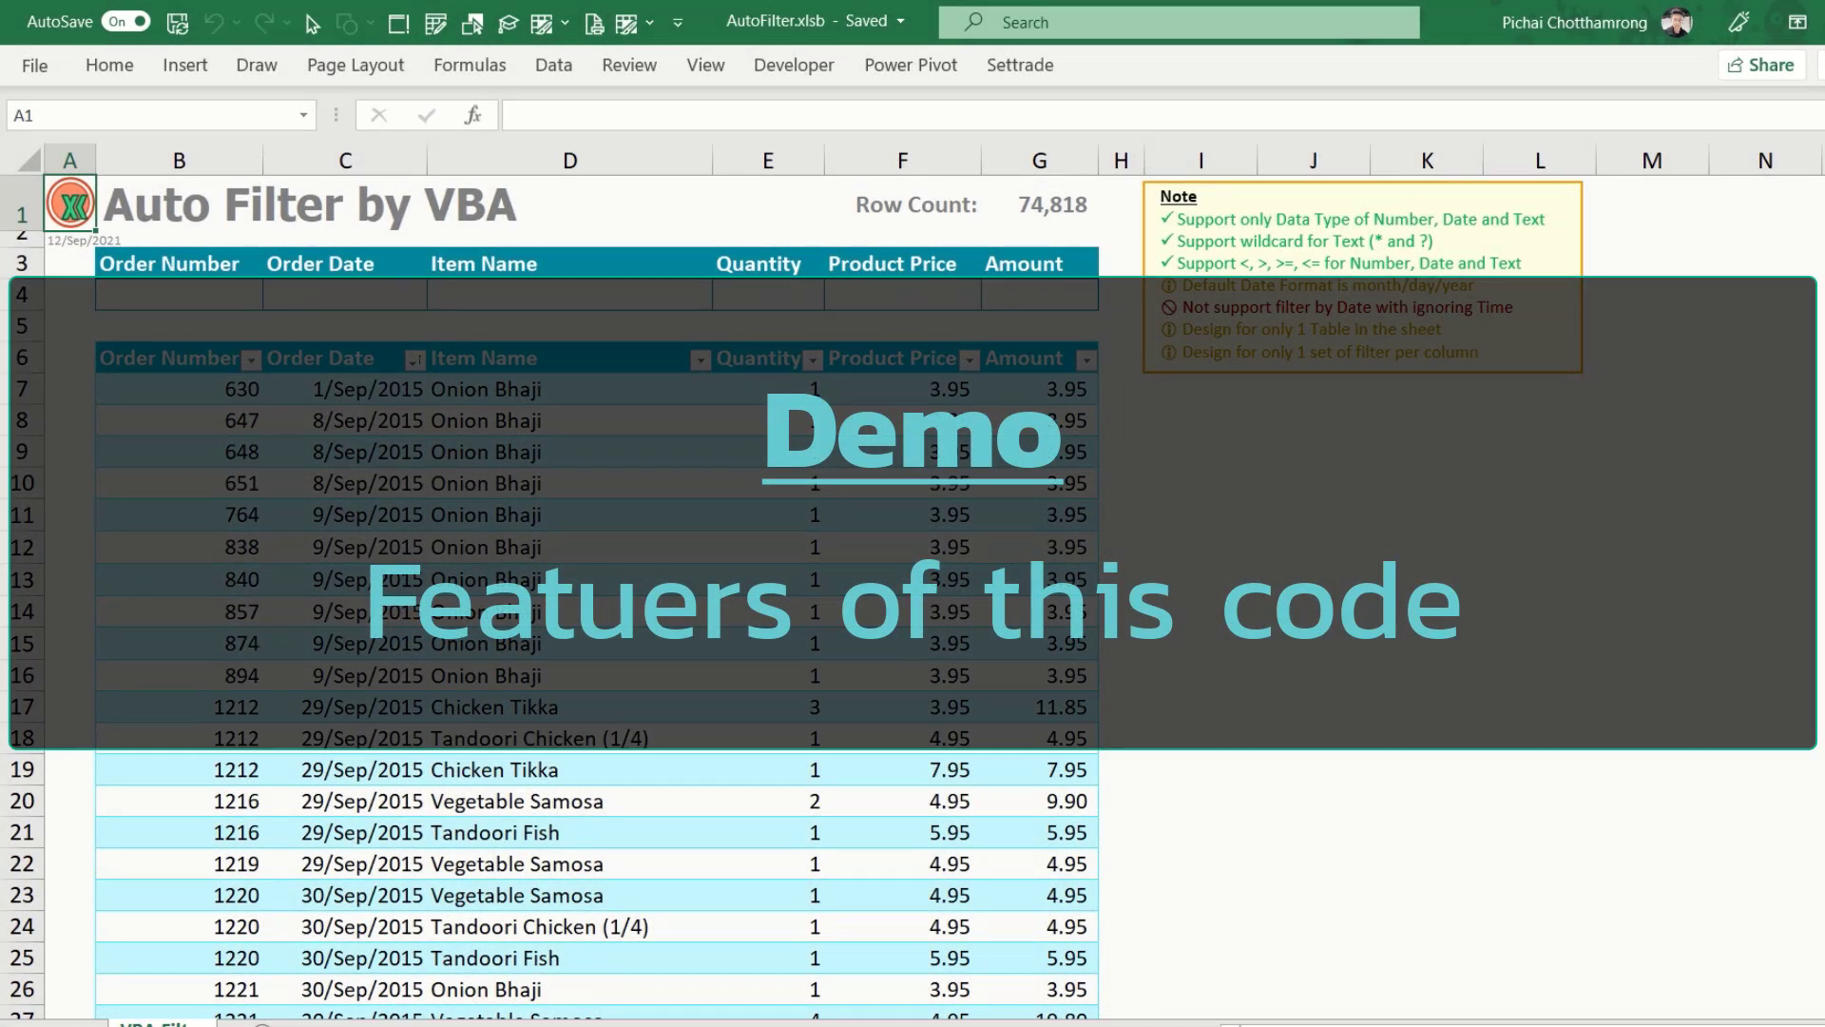
Filter the order table by a single order number entered in the Order Number criteria cell B4
{"action": "key", "text": "Right"}
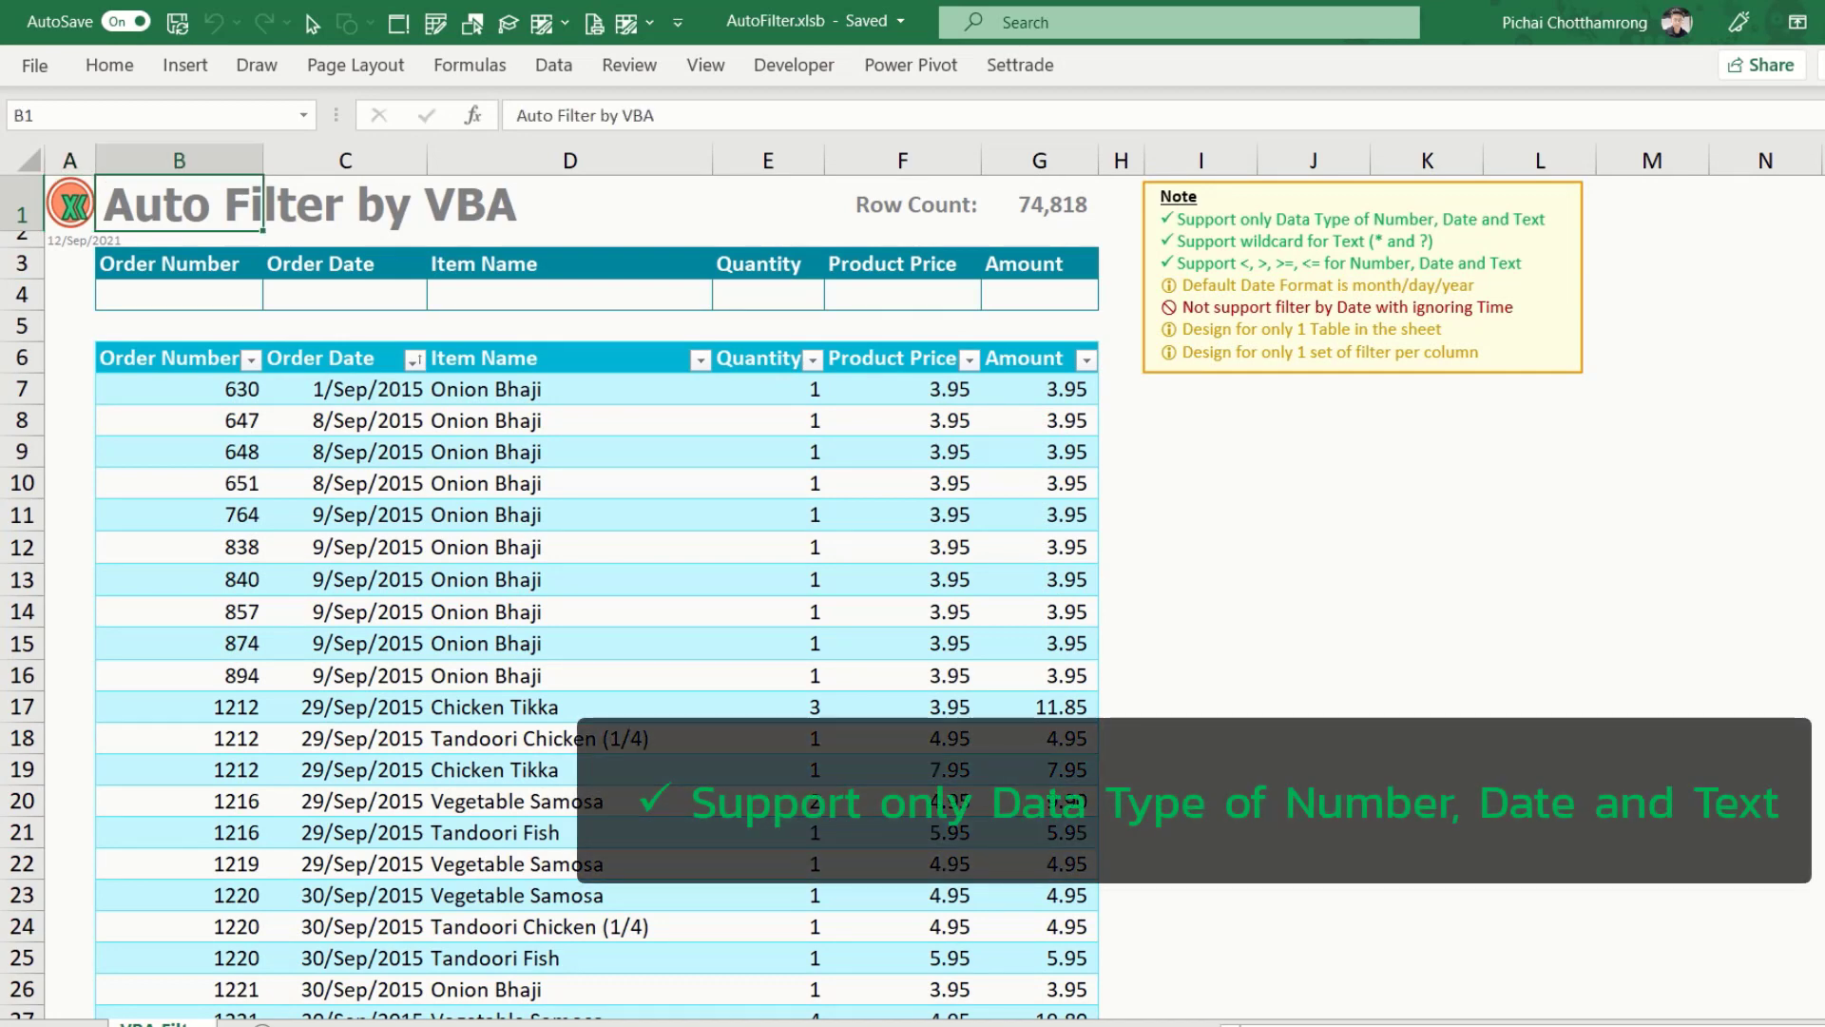
{"action": "key", "text": "Down"}
{"action": "key", "text": "Down"}
{"action": "key", "text": "Down"}
{"action": "type", "text": "1212"}
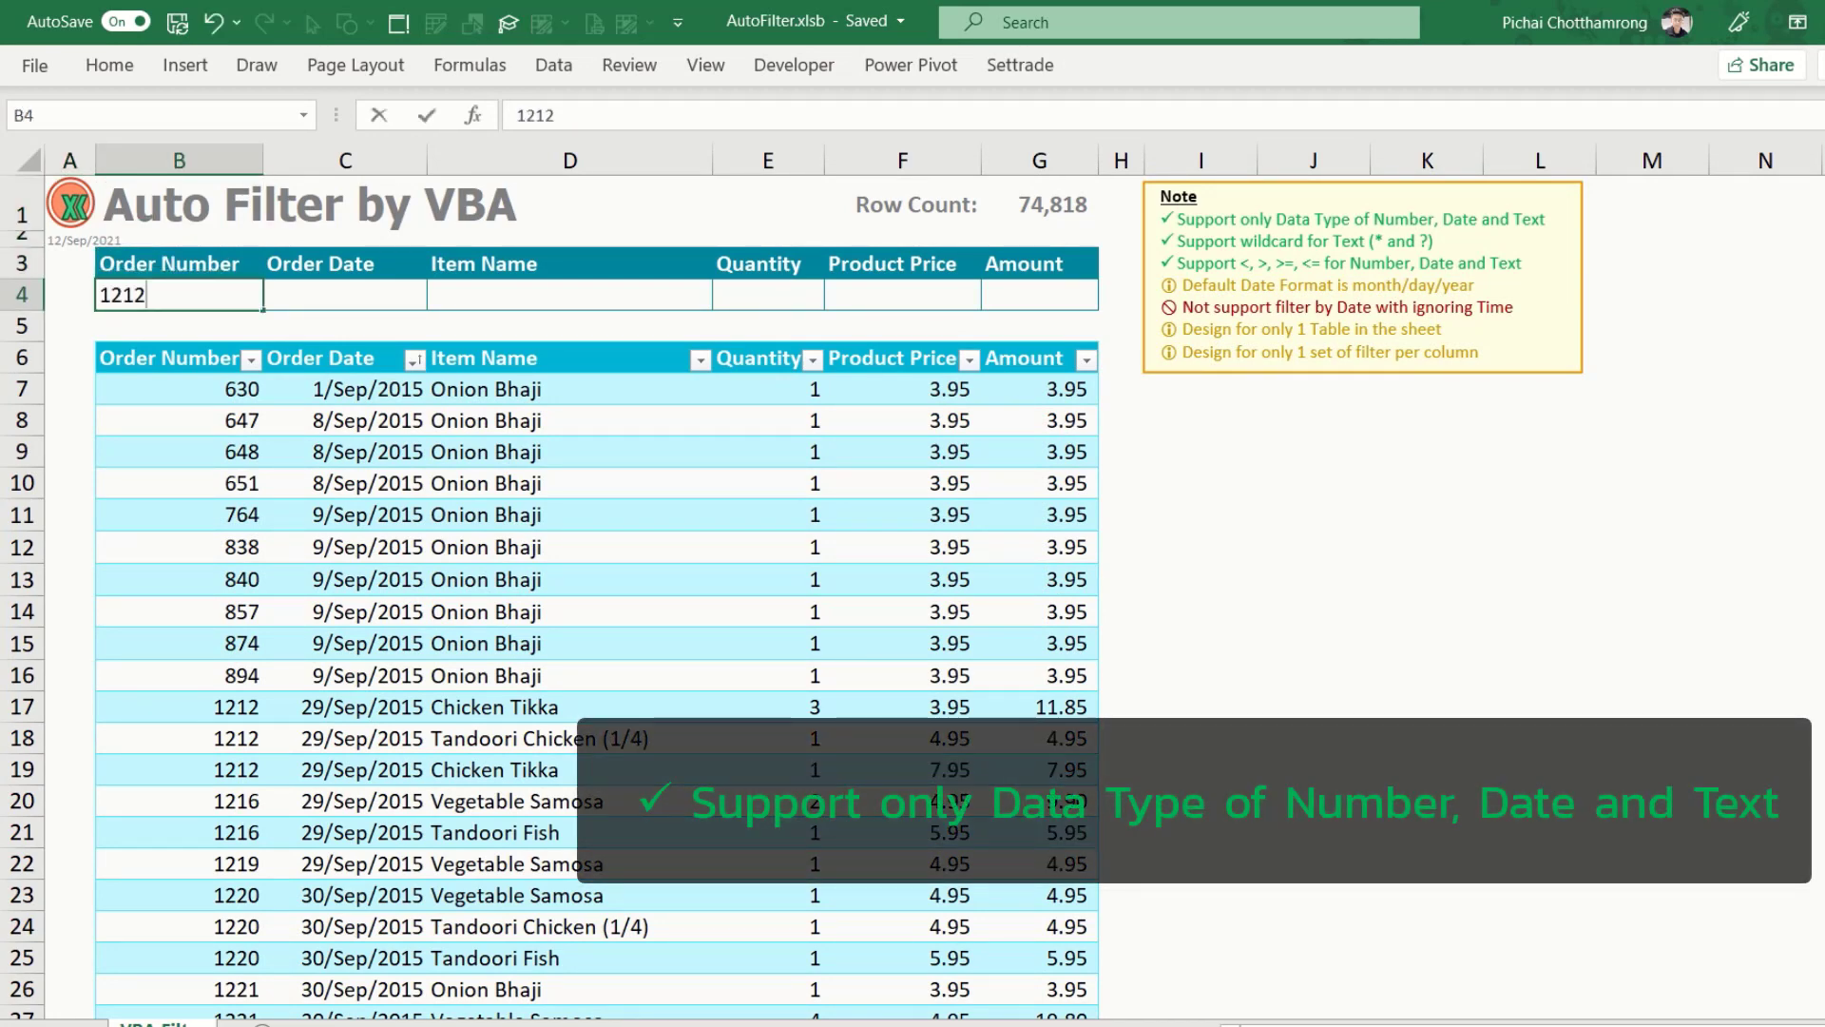
{"action": "key", "text": "Return"}
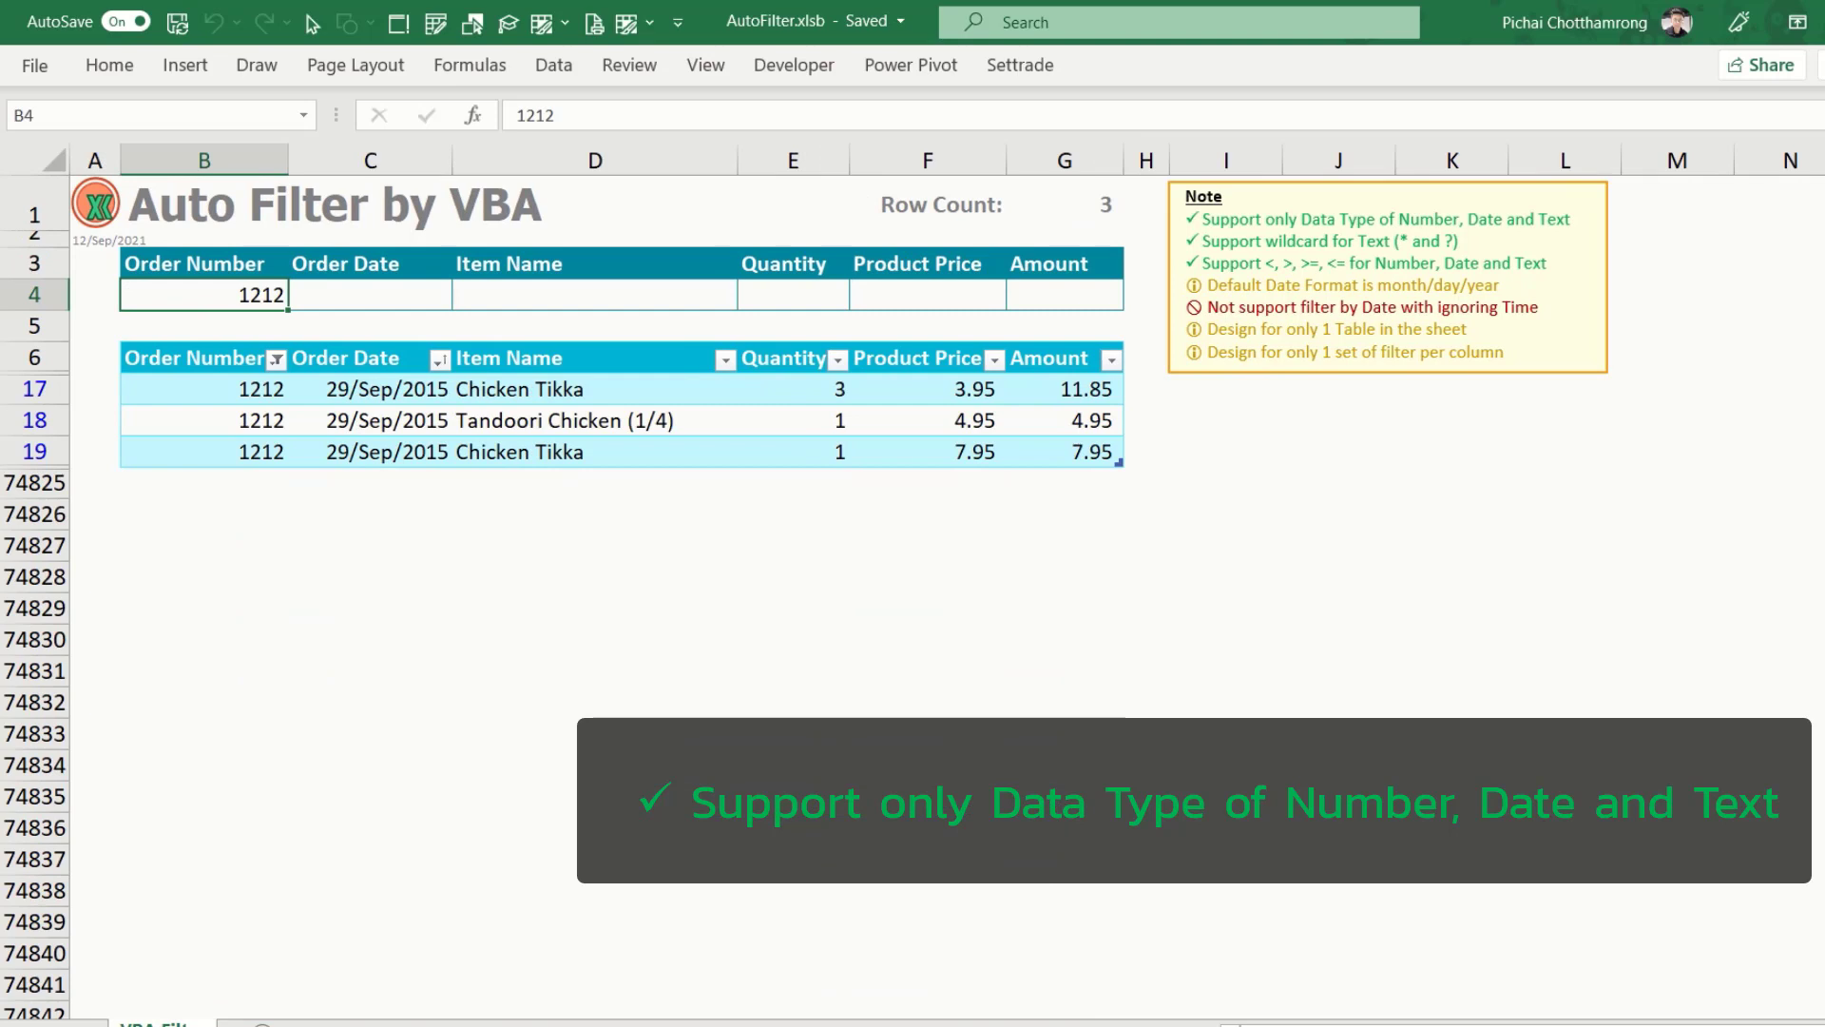
Filter the table by a different order number in B4, and clear that criterion after viewing the matching rows
{"action": "type", "text": "1388"}
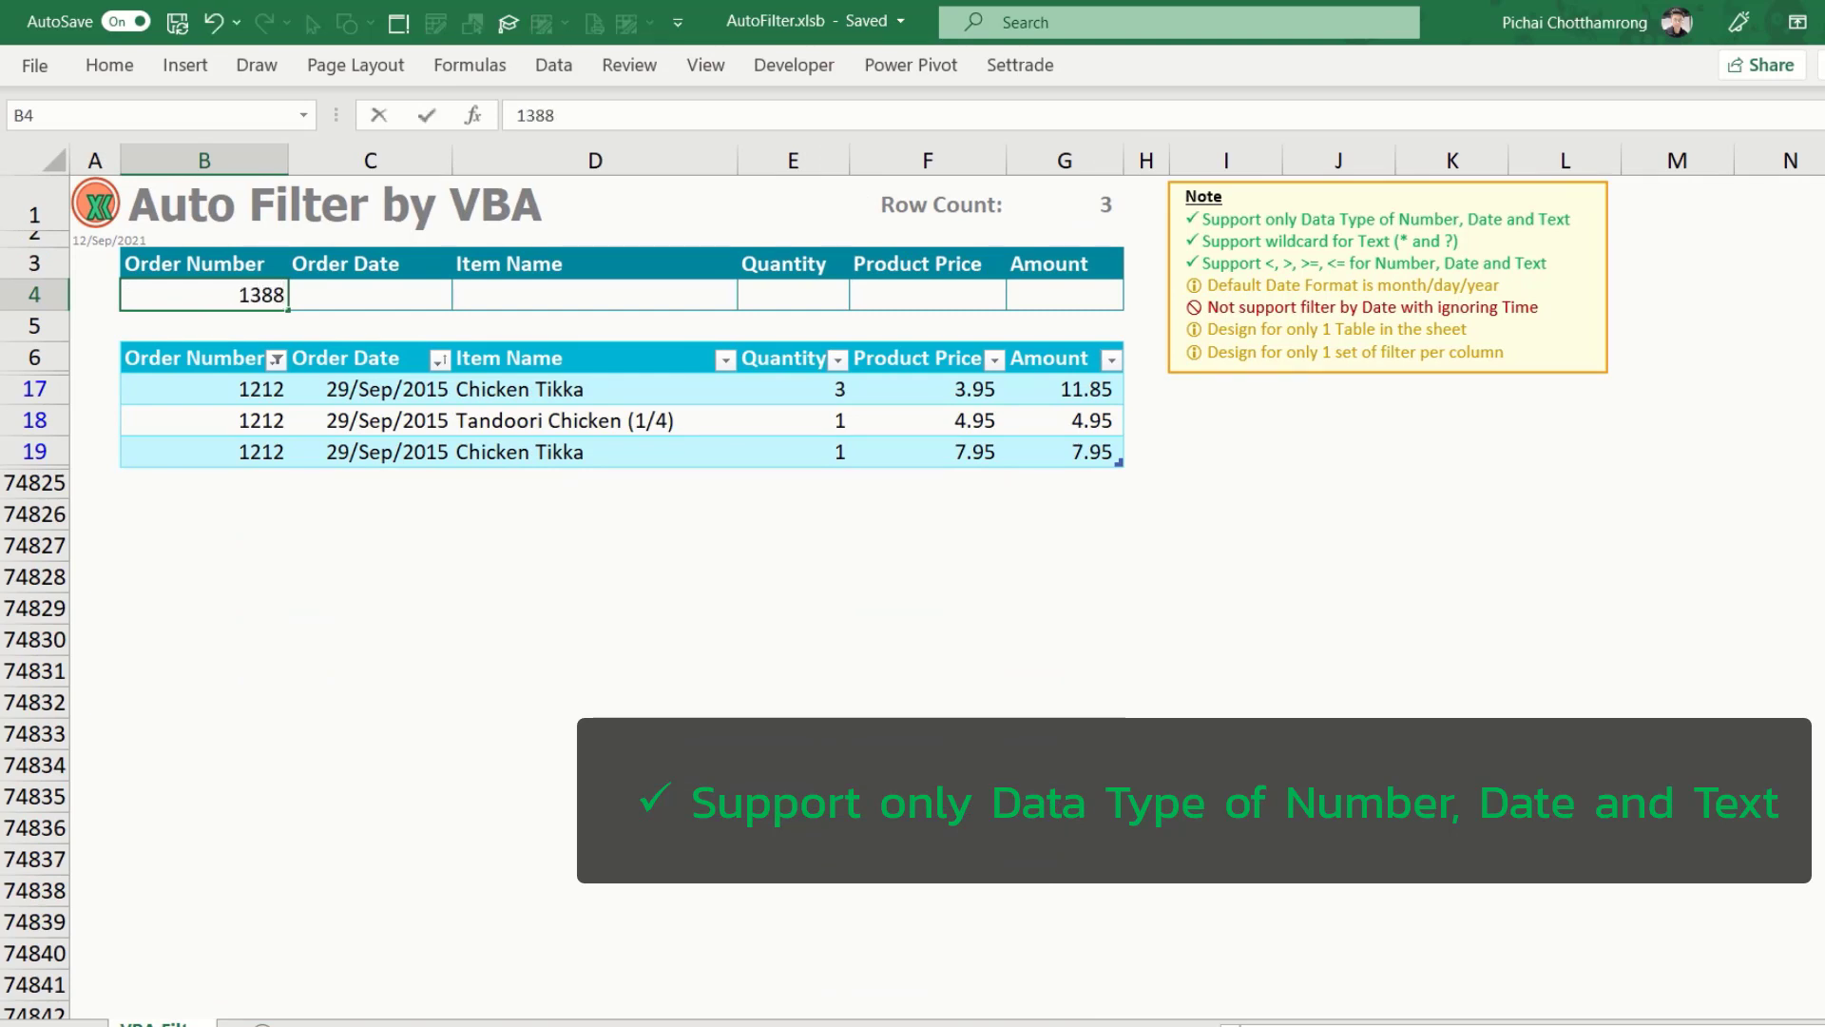
{"action": "key", "text": "Return"}
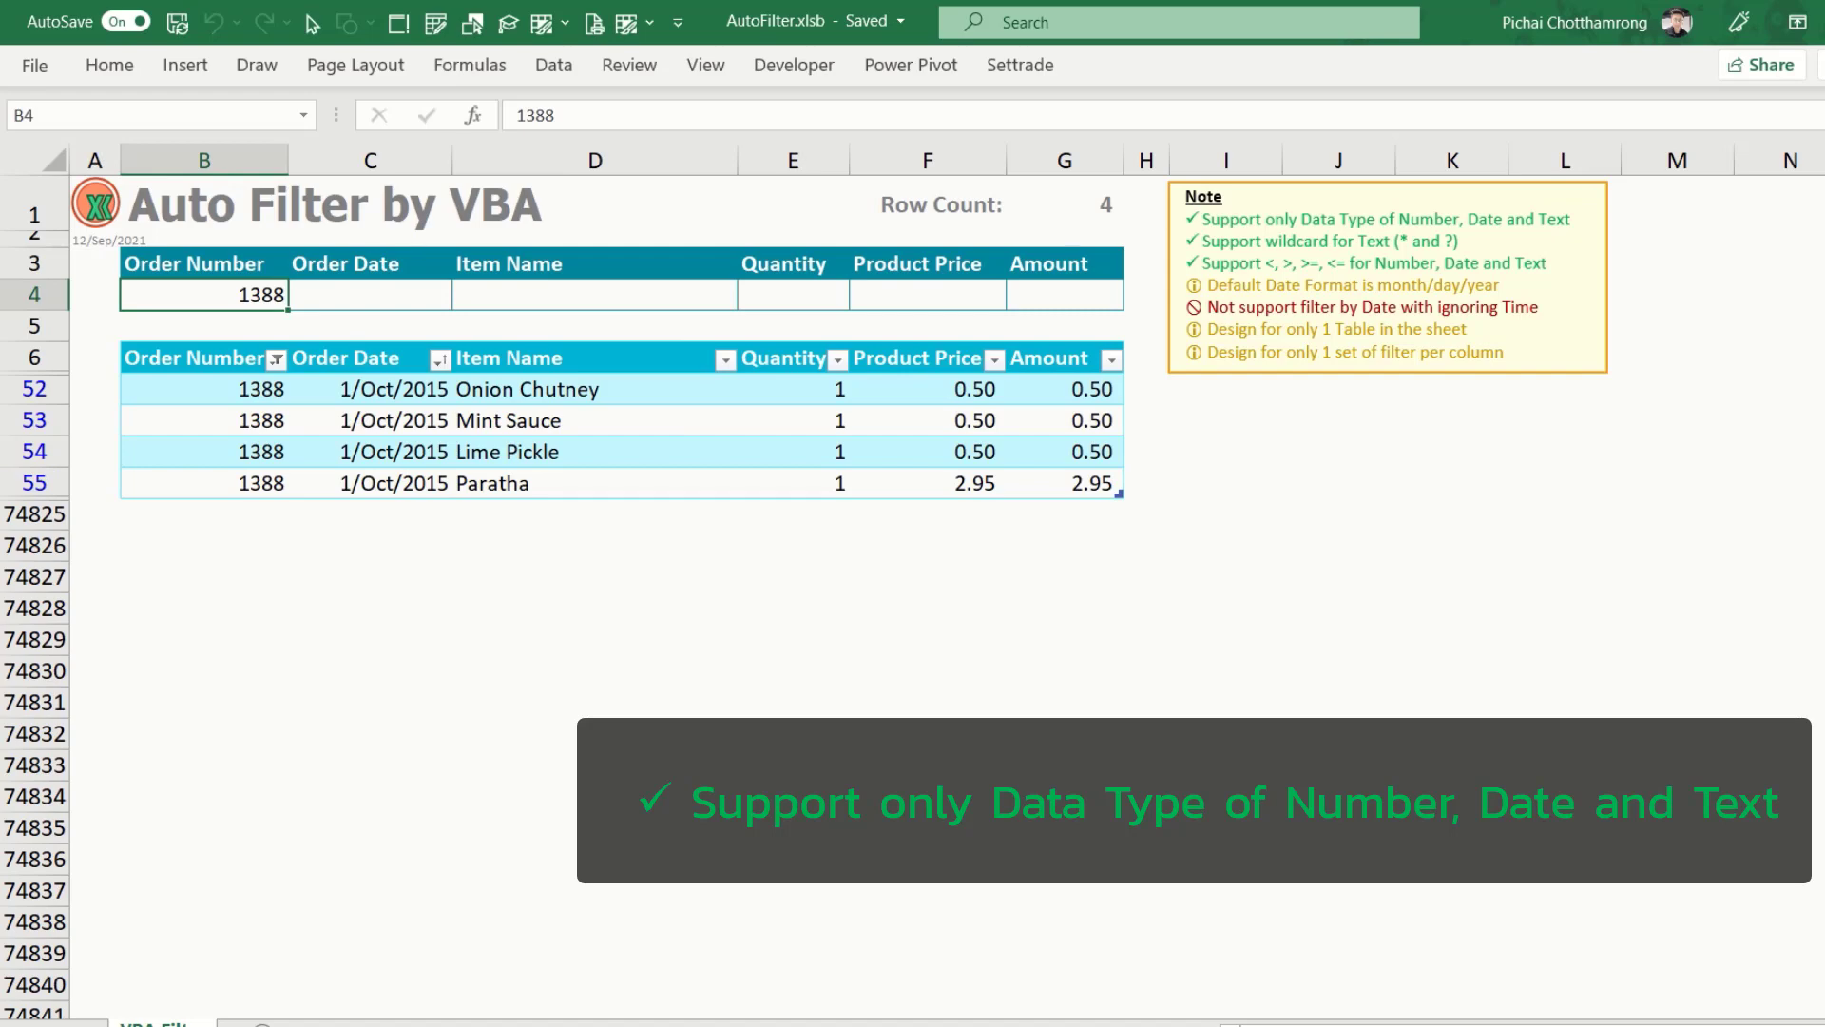
{"action": "key", "text": "Delete"}
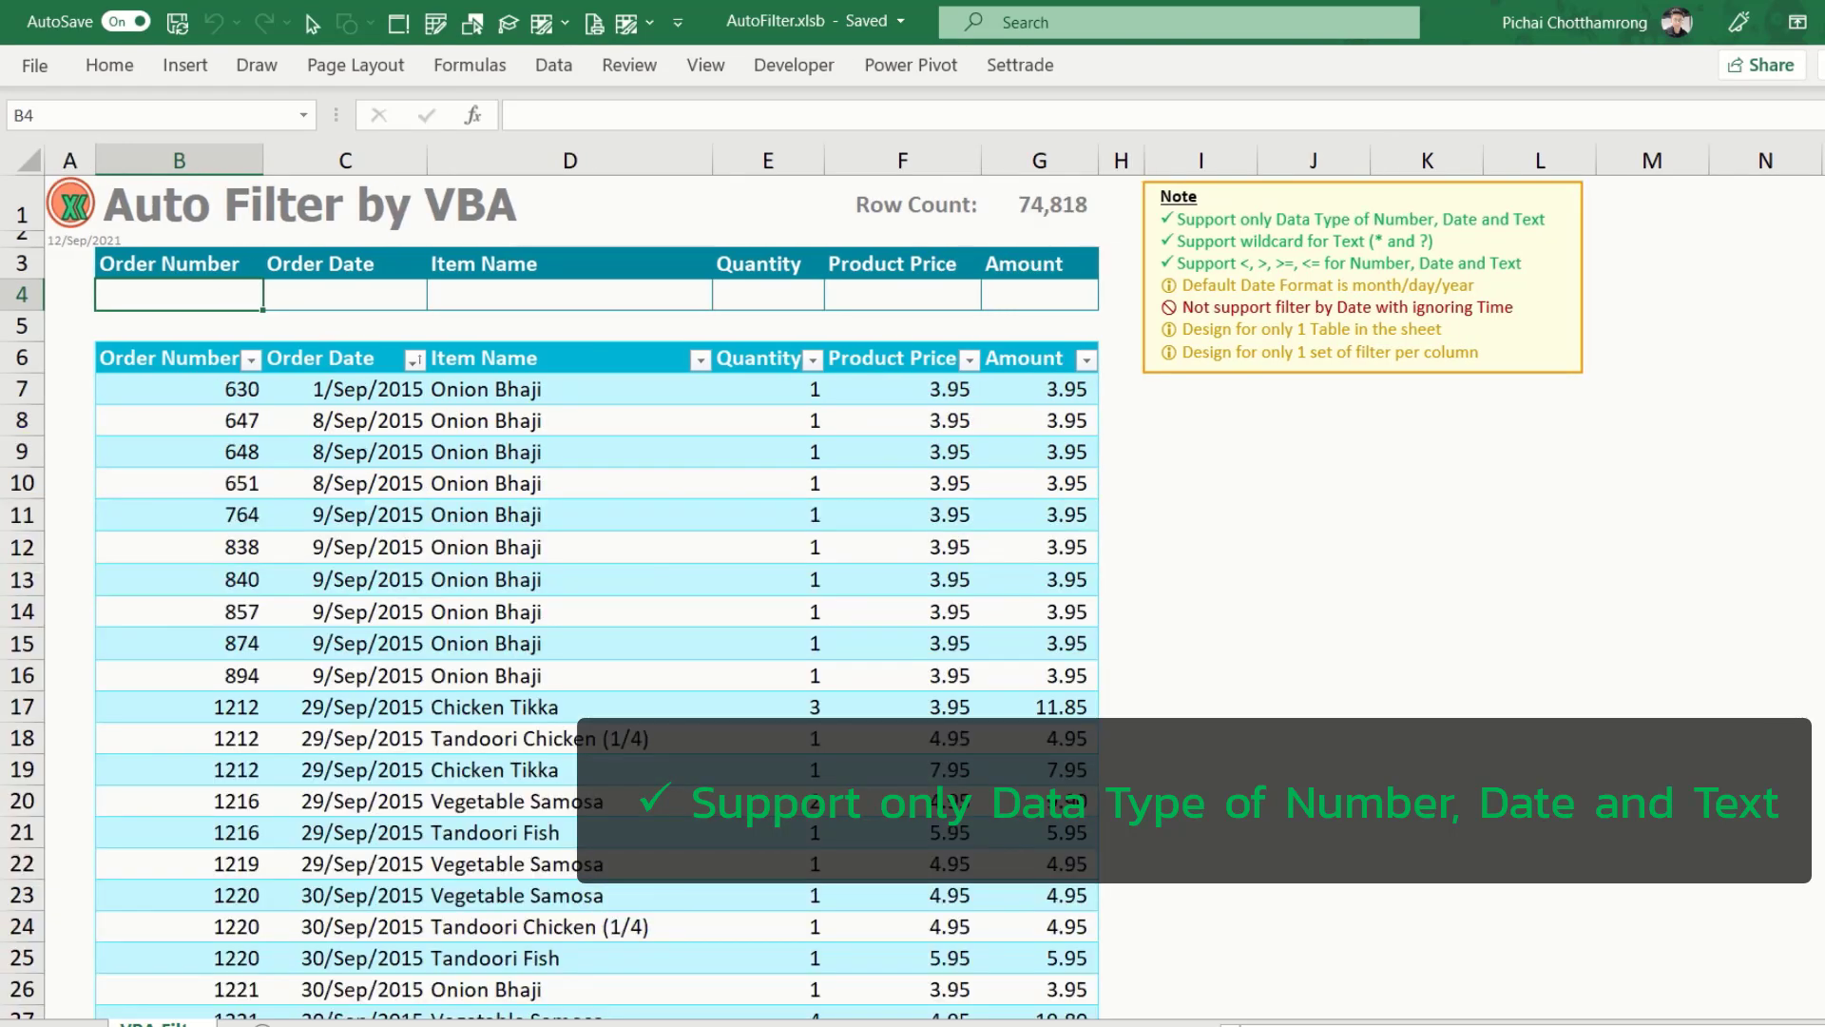
Filter the table by the order date 30/Sep/2015 in criteria cell C4, and clear that criterion after viewing the rows
{"action": "key", "text": "Right"}
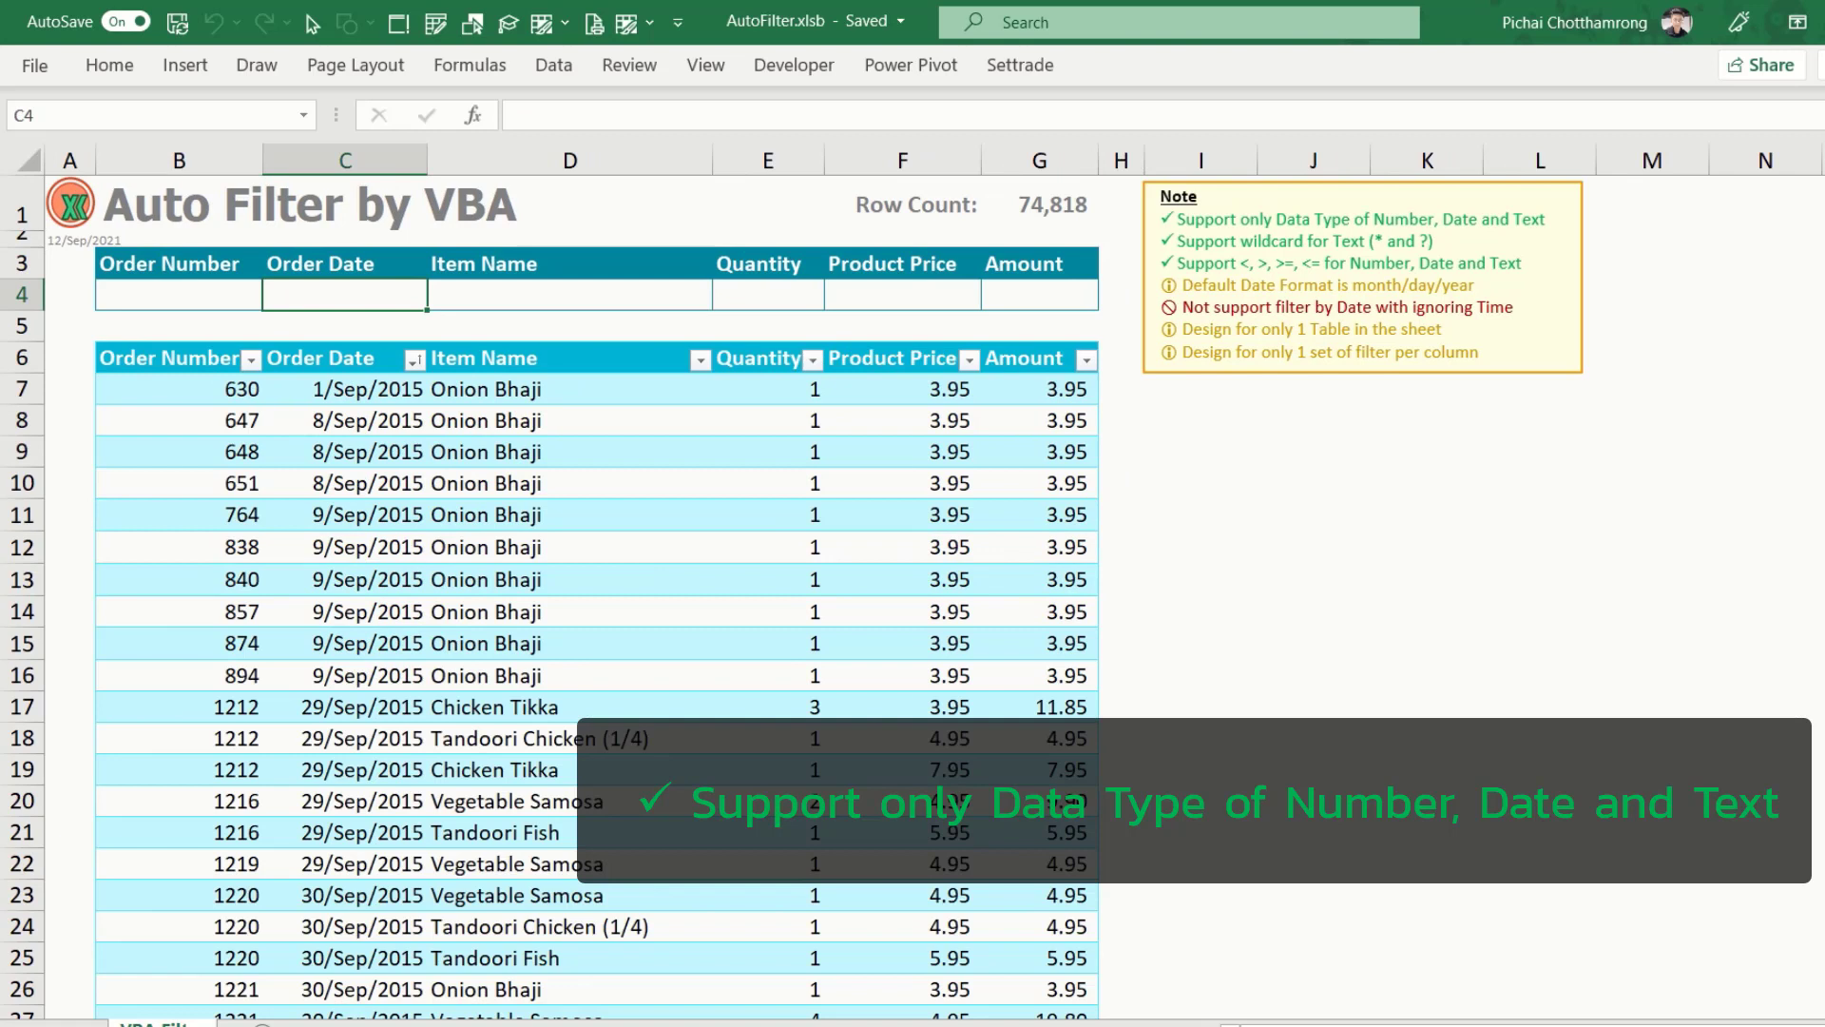
{"action": "type", "text": "1/"}
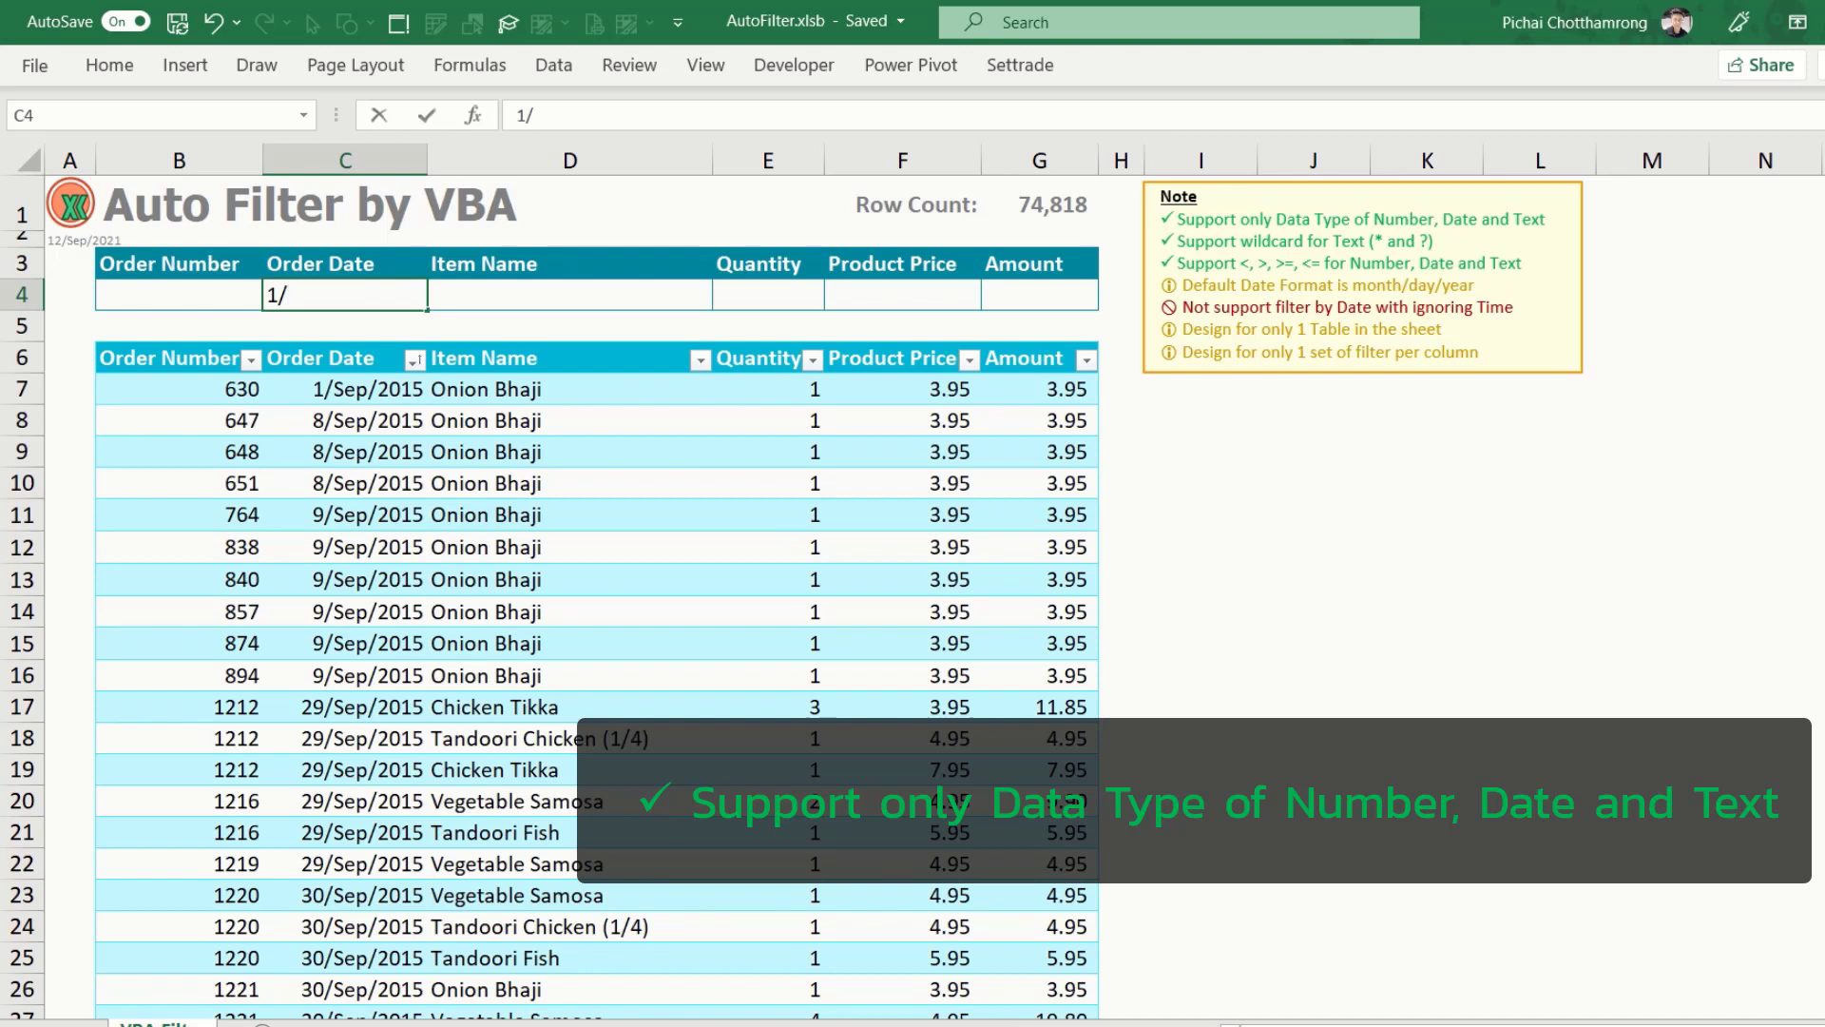
{"action": "key", "text": "BackSpace"}
{"action": "key", "text": "BackSpace"}
{"action": "type", "text": "30/Sep/2015"}
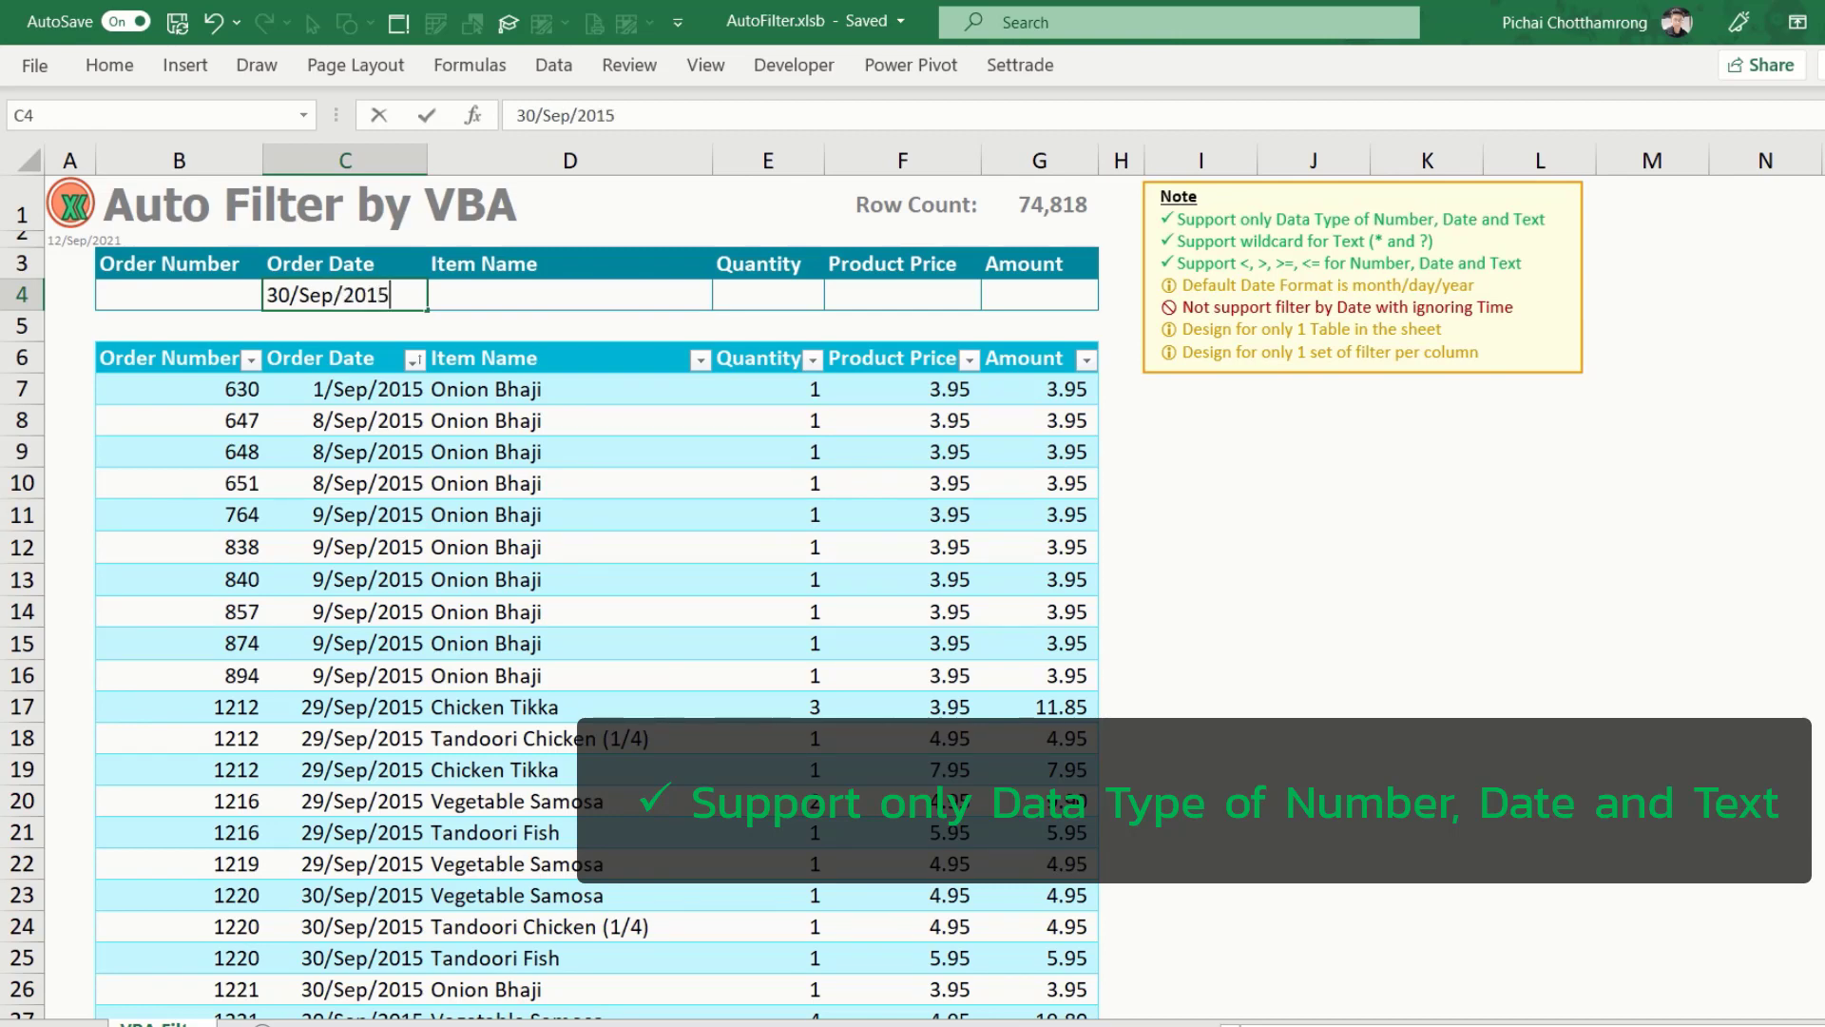
{"action": "key", "text": "Return"}
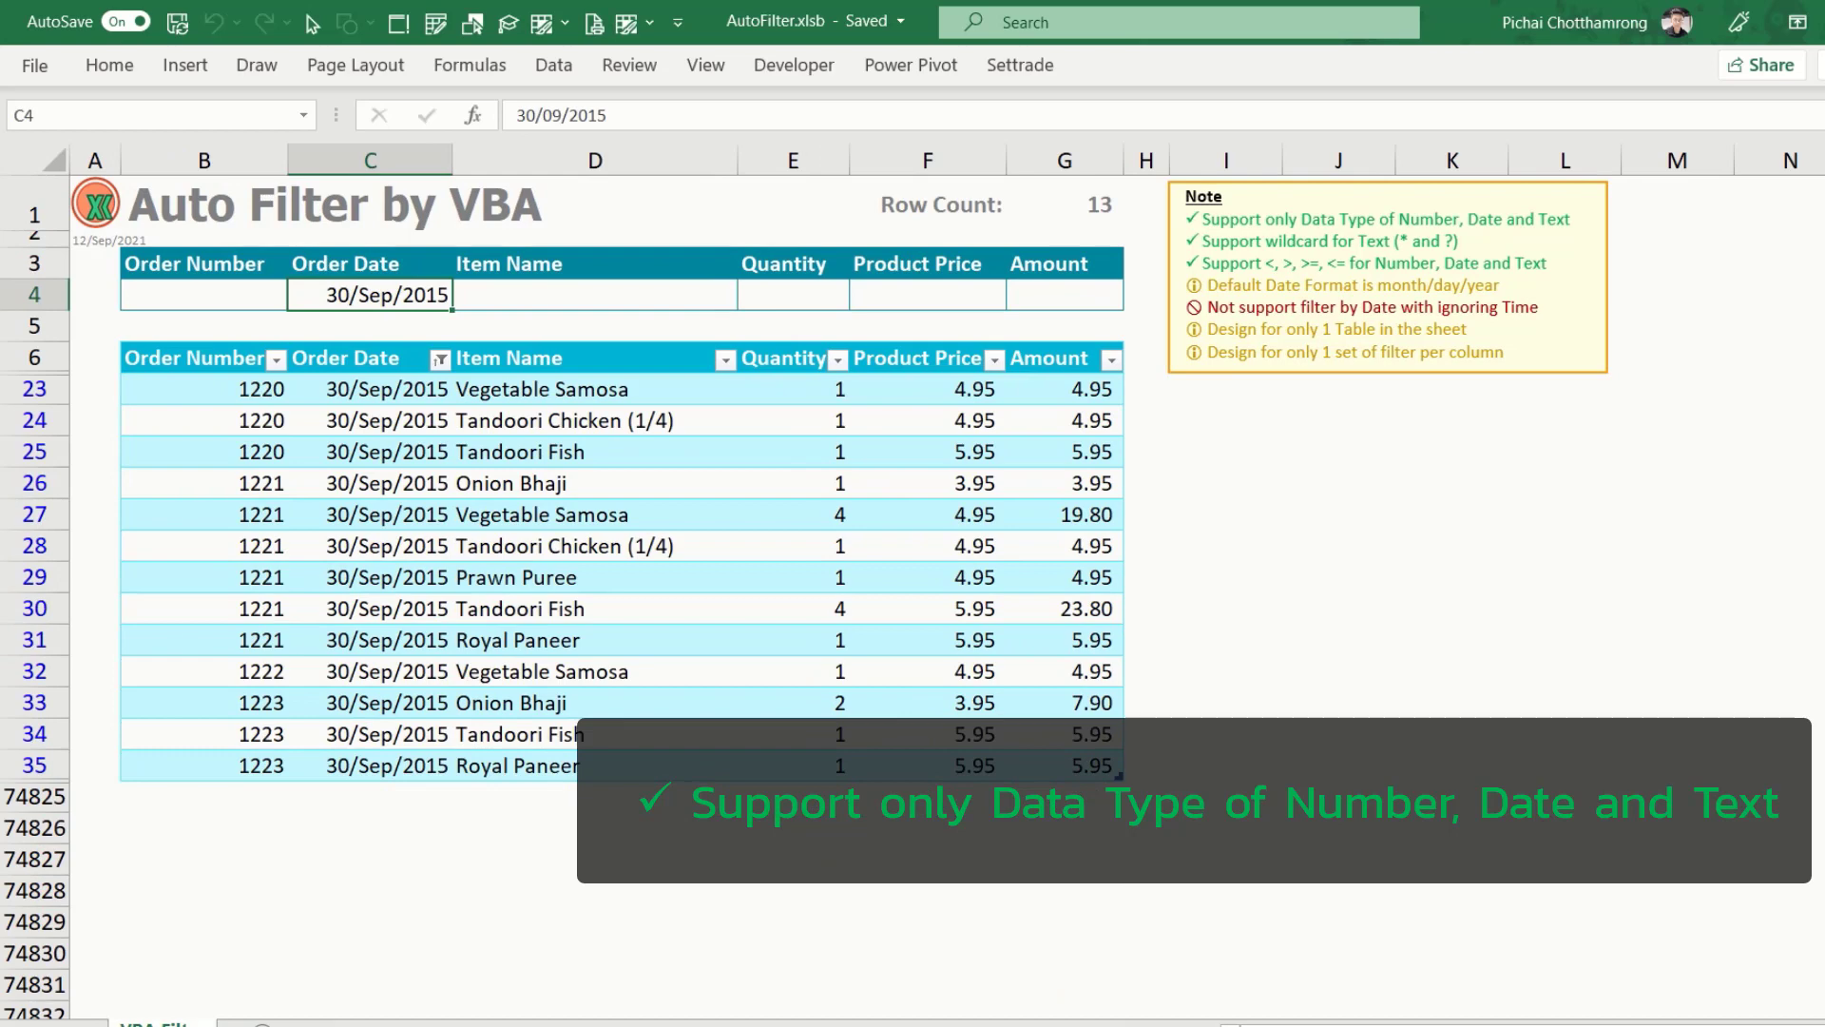
{"action": "key", "text": "Delete"}
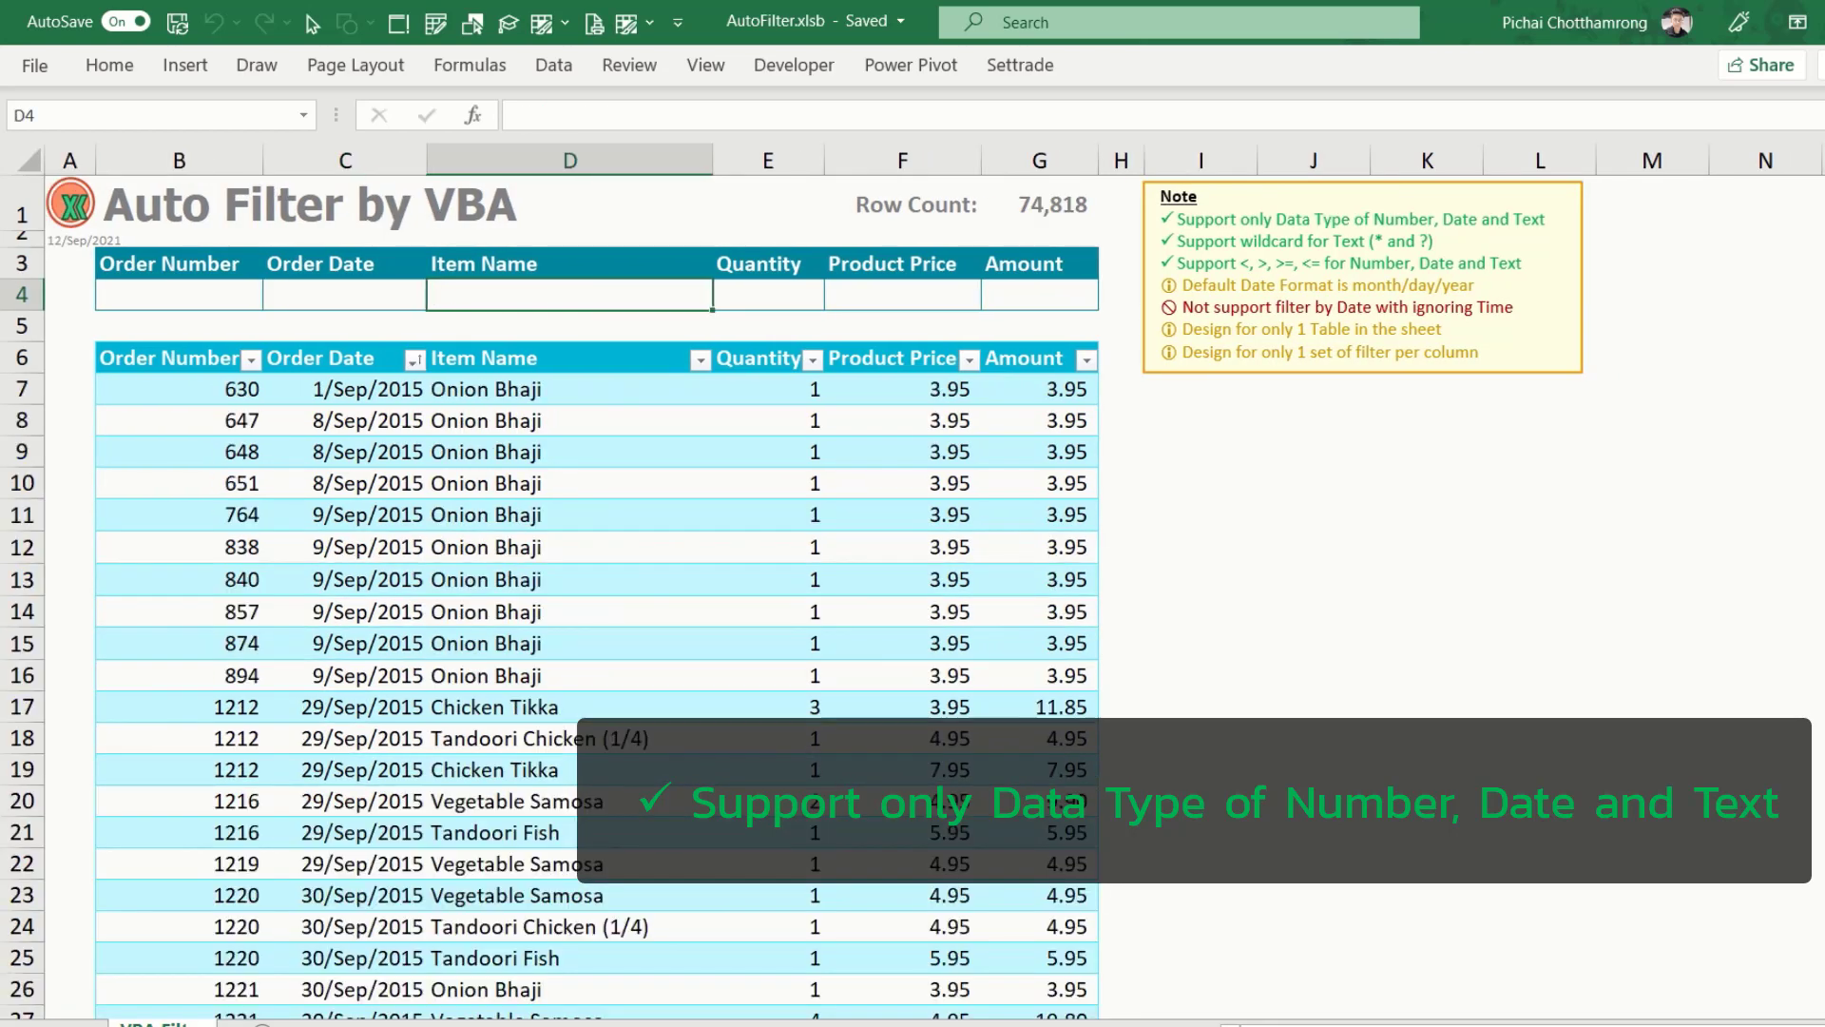
Filter the table by the item name Chicken Tikka in criteria cell D4, and clear that criterion after viewing the rows
{"action": "type", "text": "Chi"}
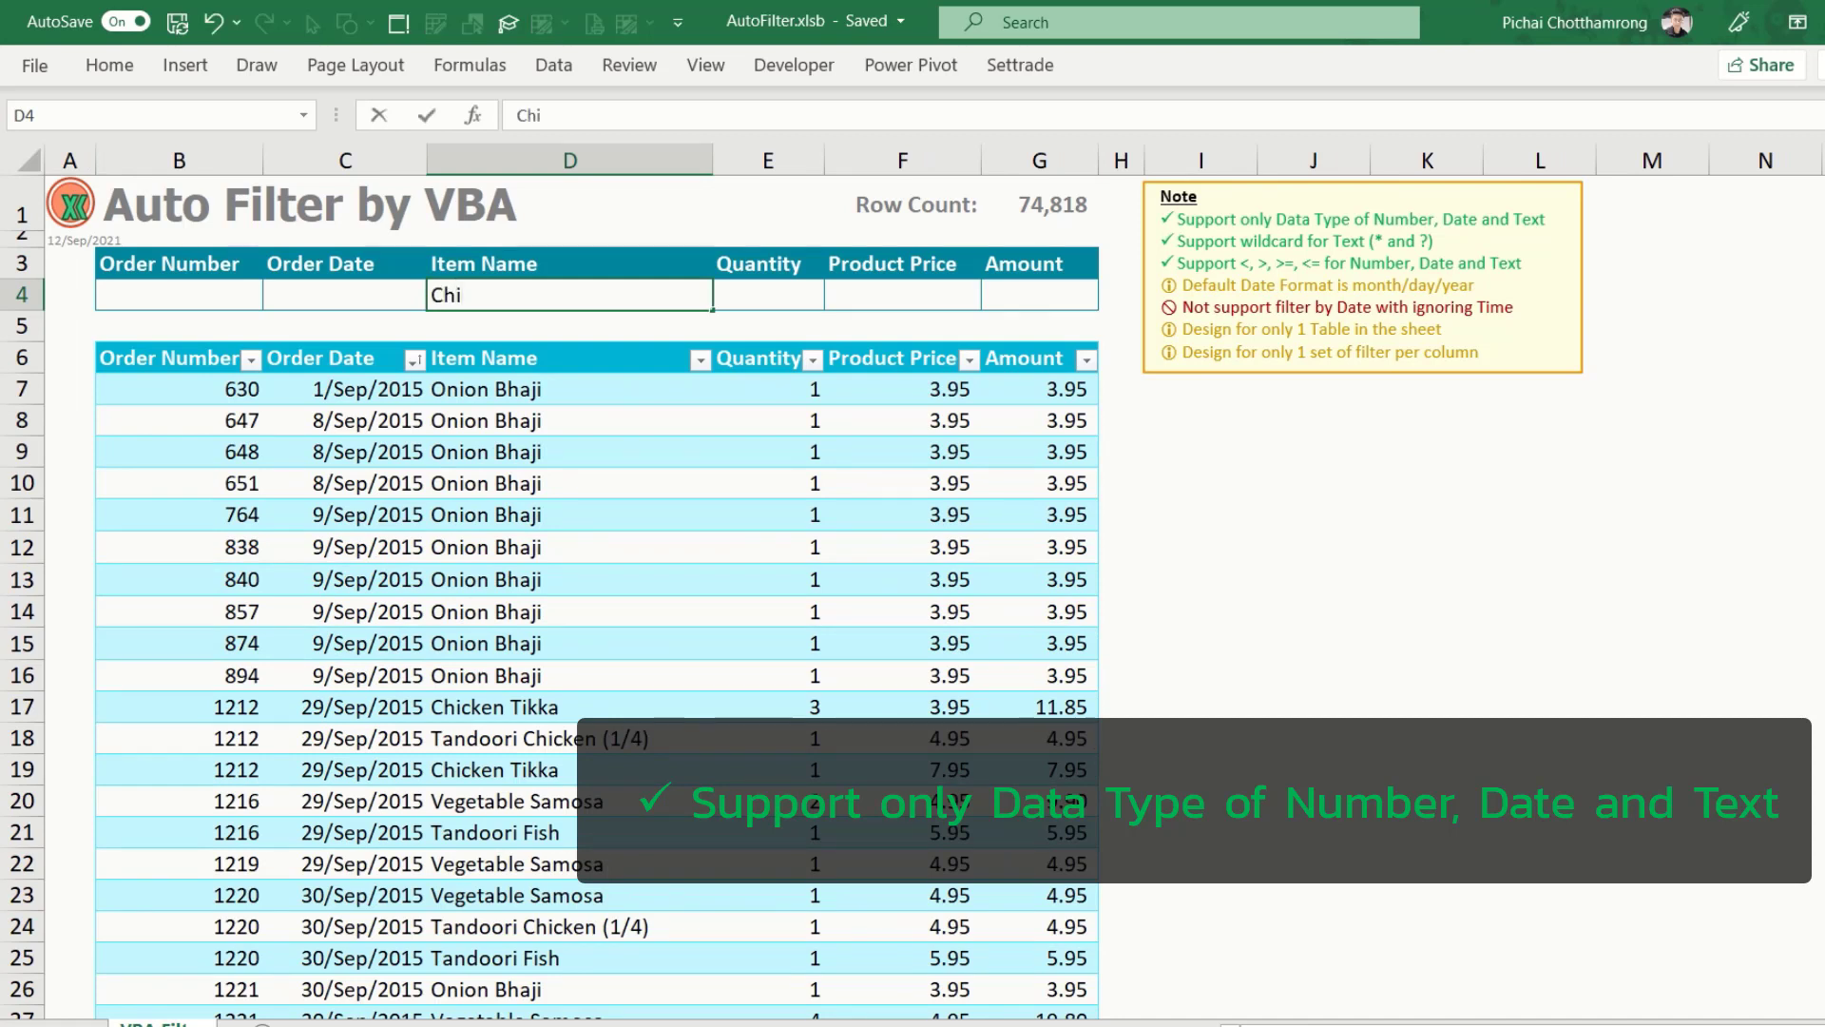
{"action": "type", "text": "cken Tikka"}
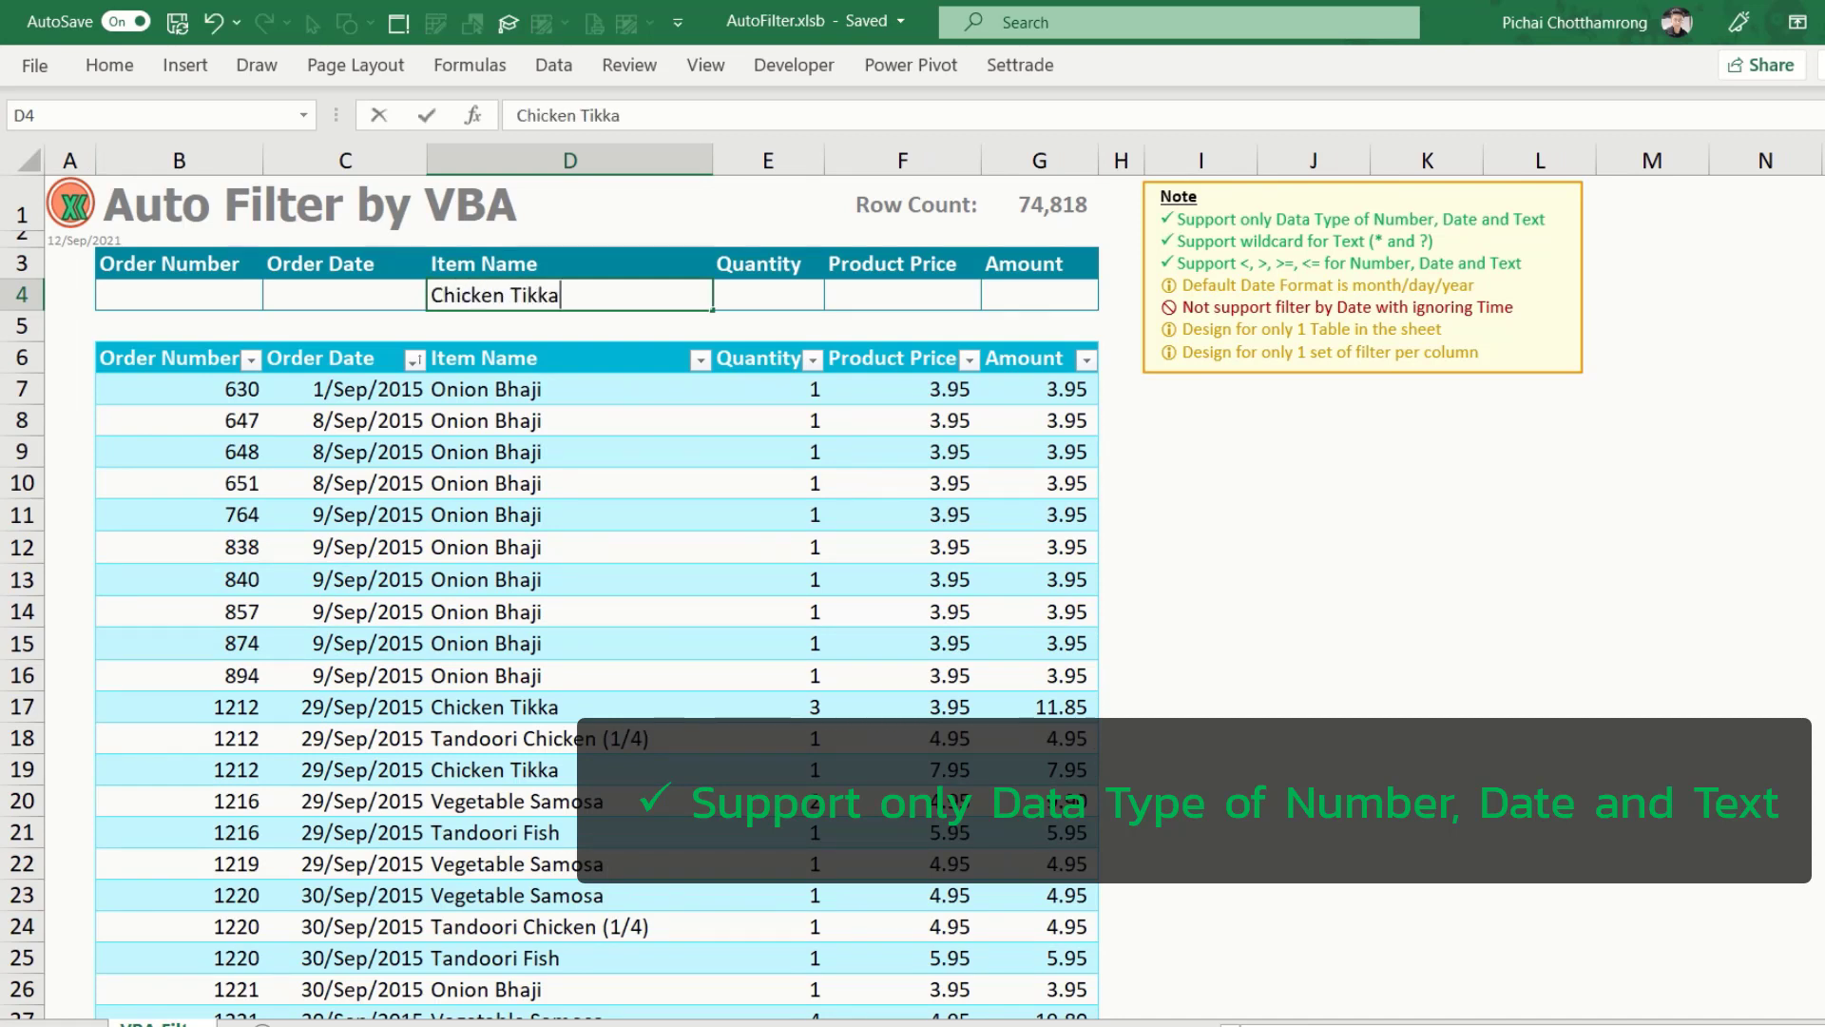
{"action": "key", "text": "Return"}
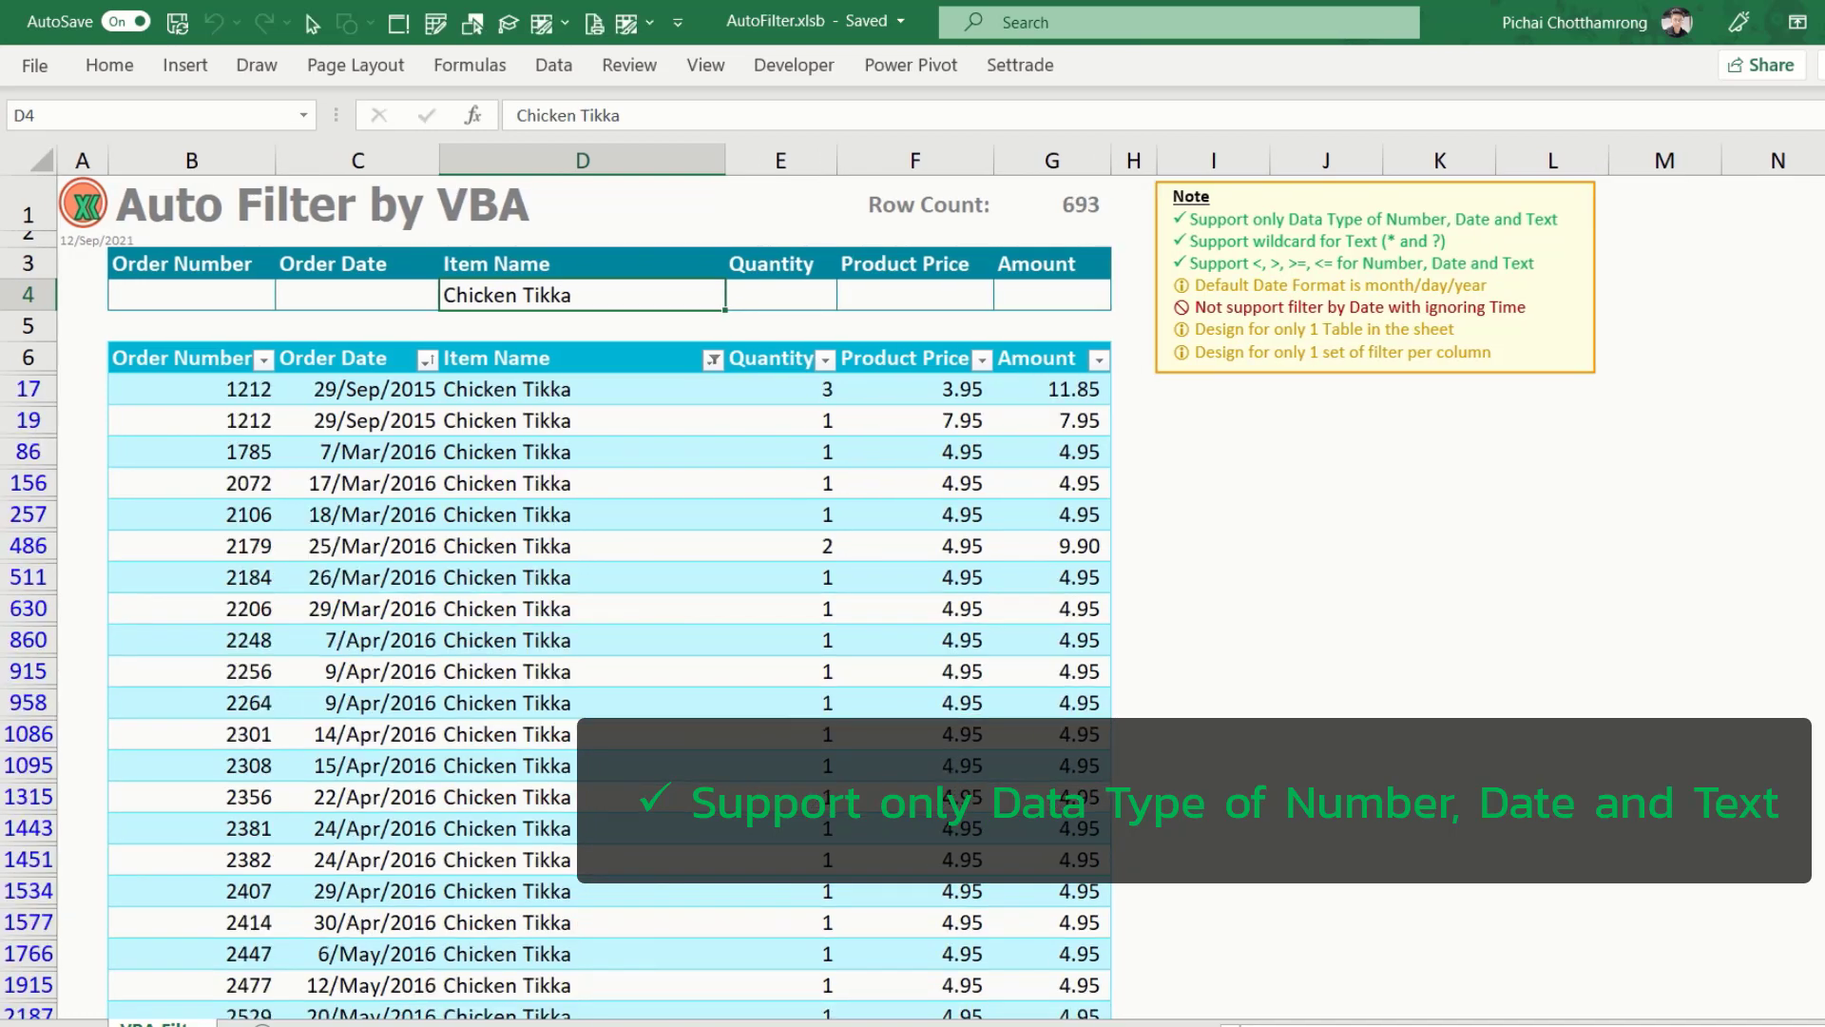
{"action": "key", "text": "Delete"}
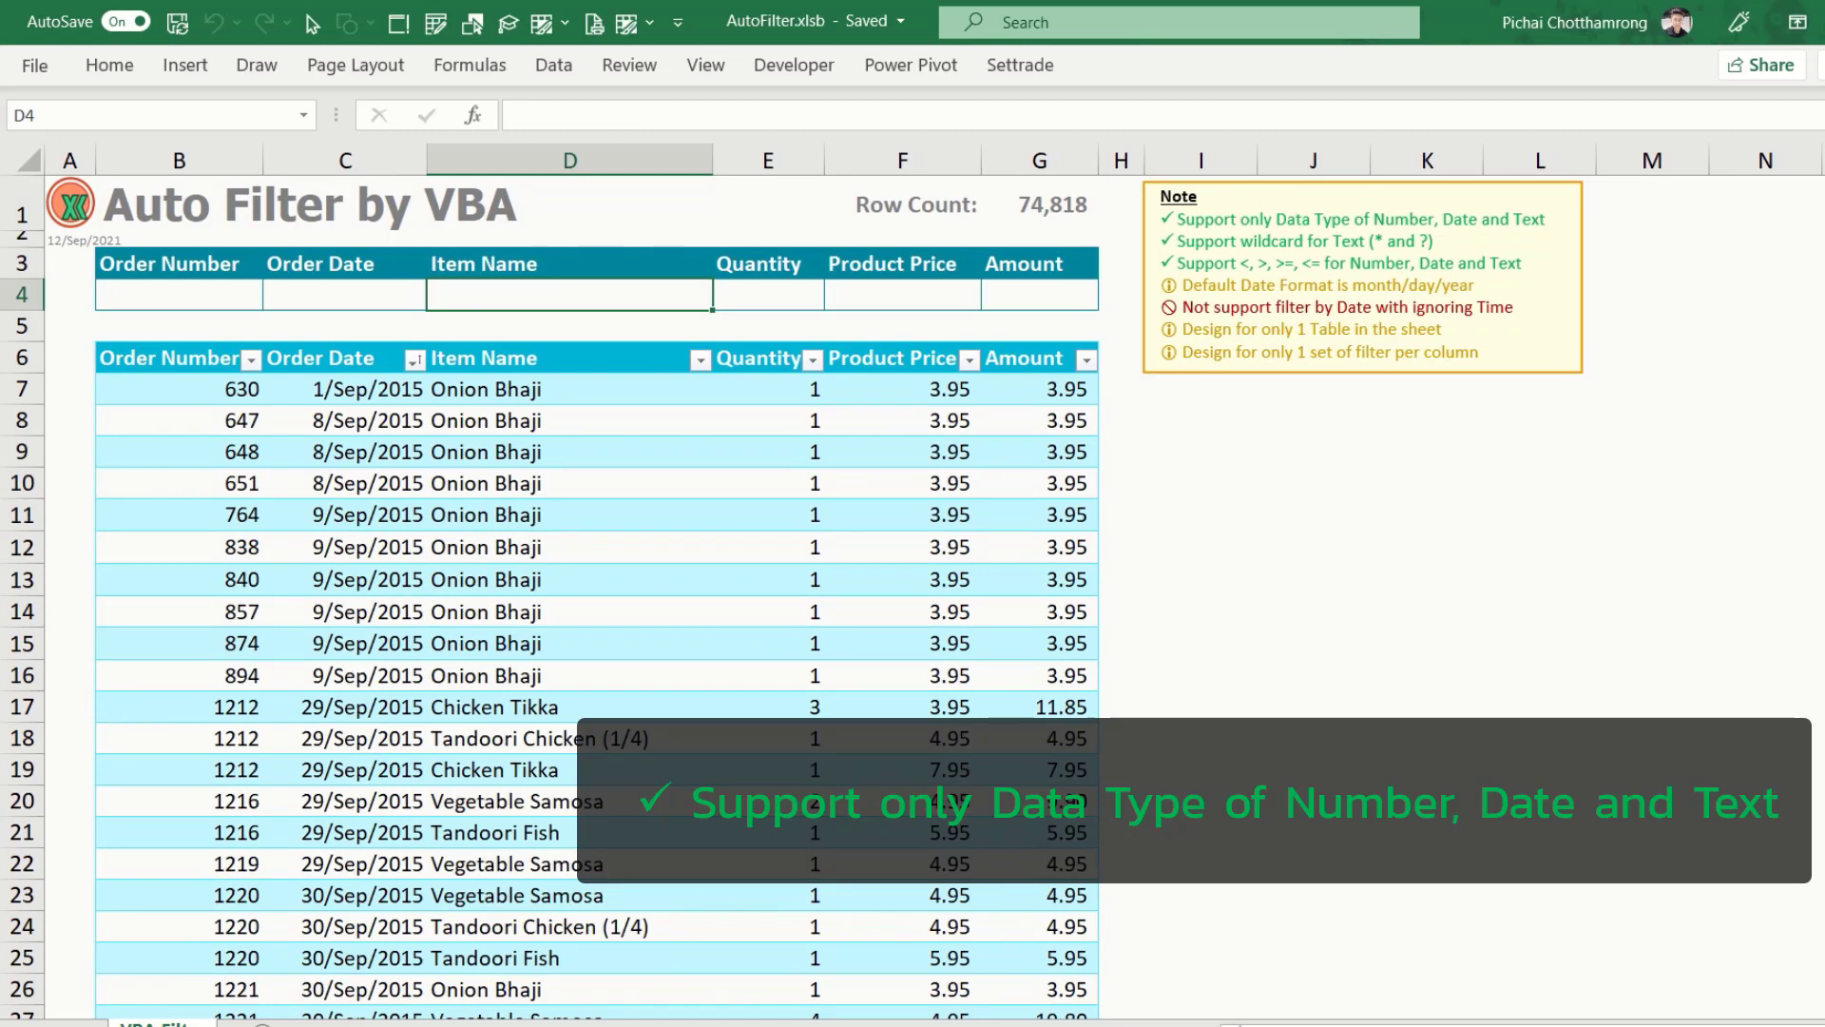
Filter the table by a quantity of 4 in criteria cell E4, and clear that criterion after viewing the rows
{"action": "left_click", "coordinate": [768, 295]}
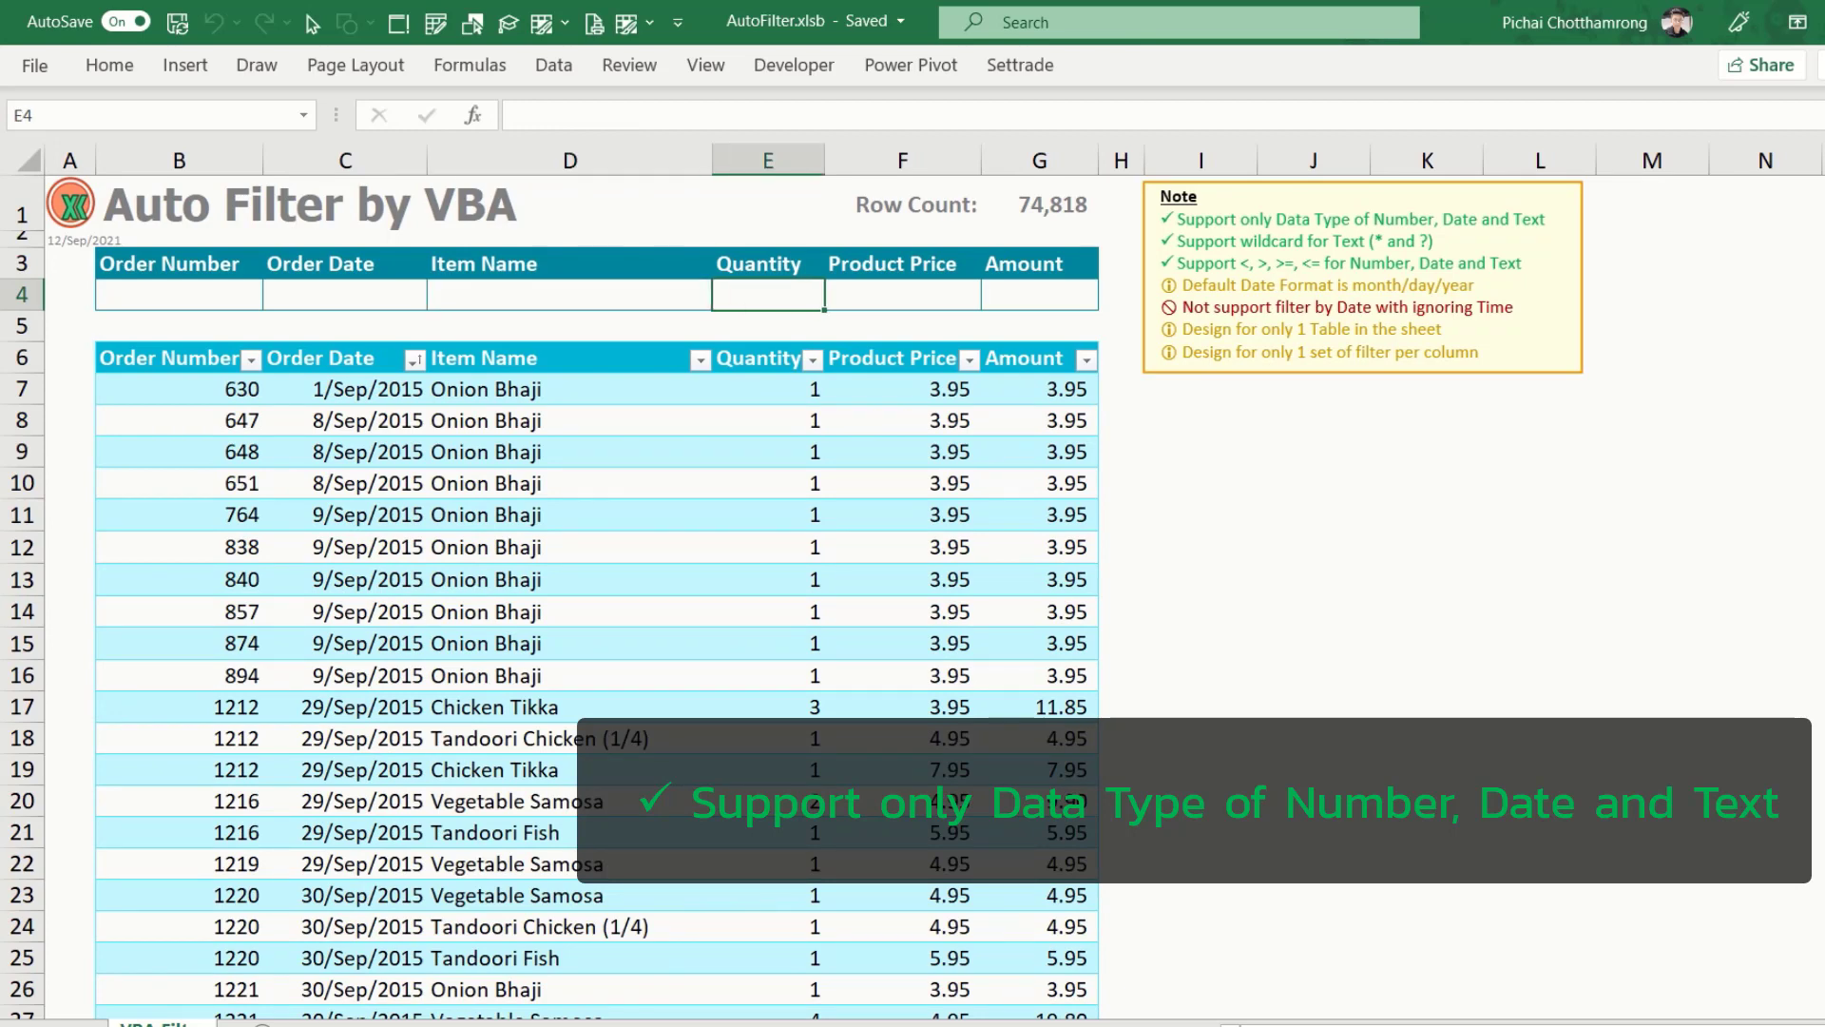
{"action": "type", "text": "4"}
{"action": "key", "text": "Return"}
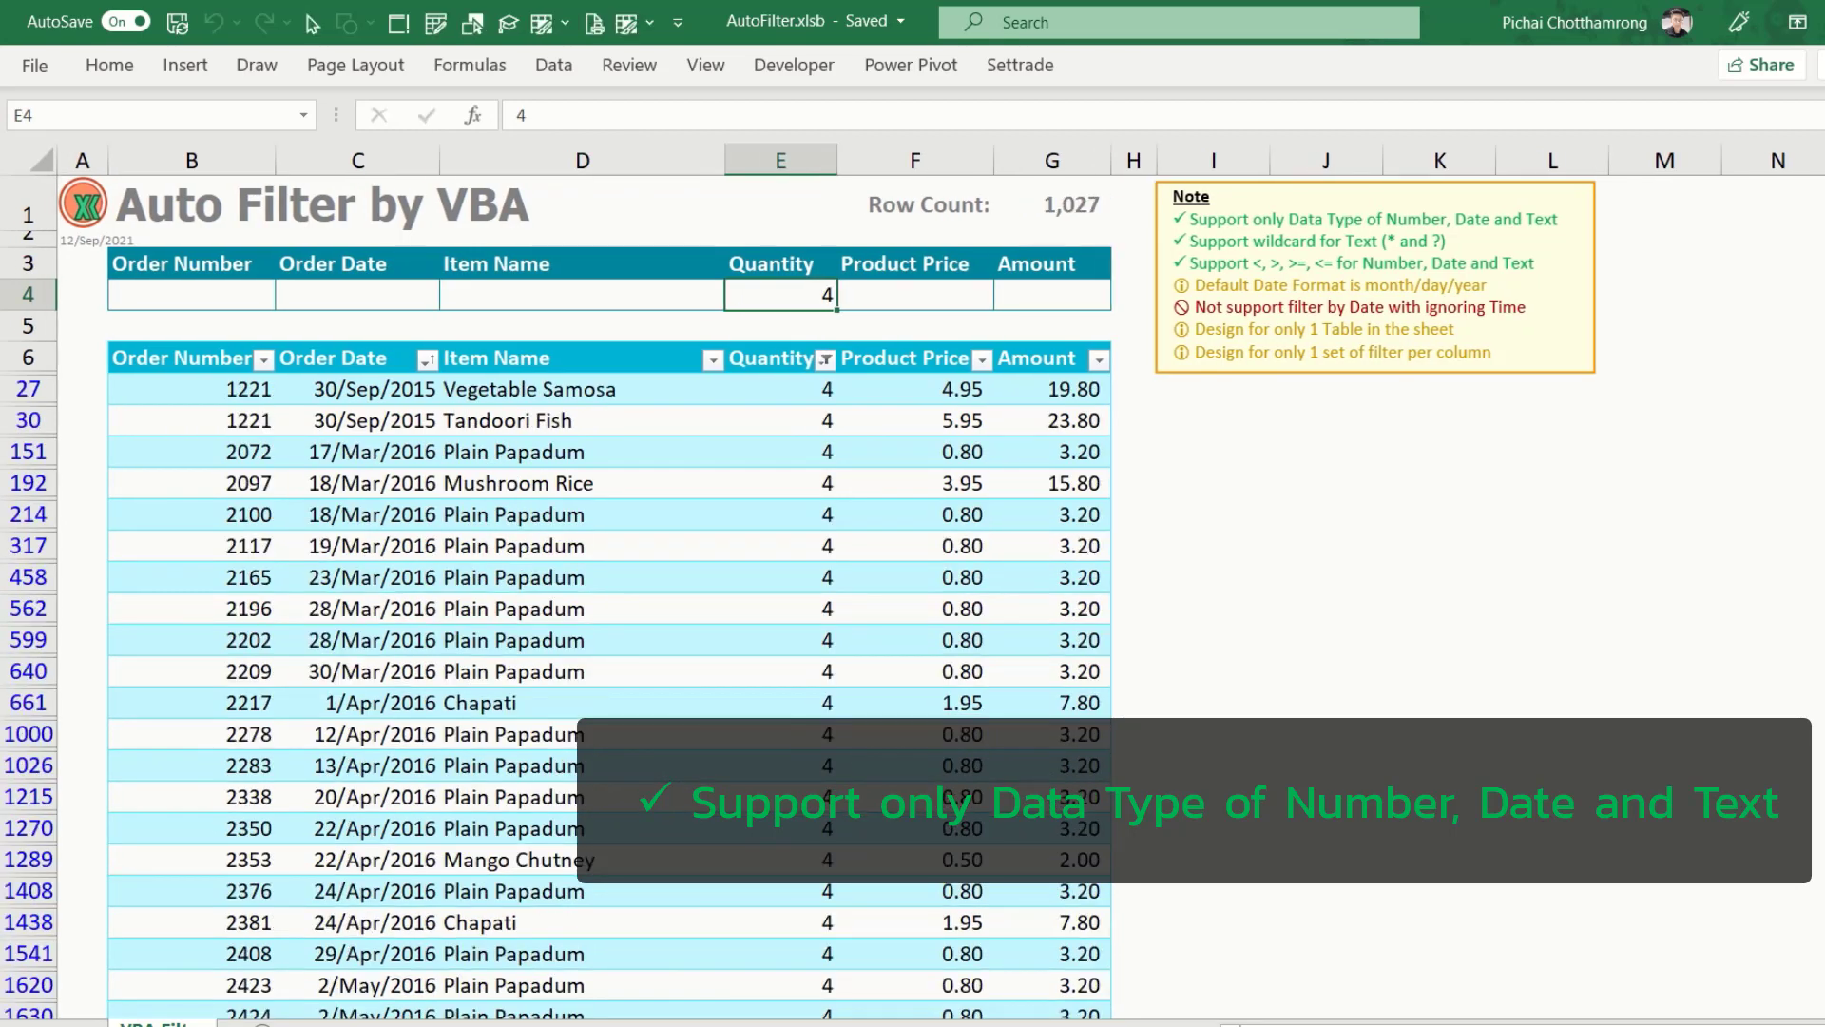
{"action": "key", "text": "Delete"}
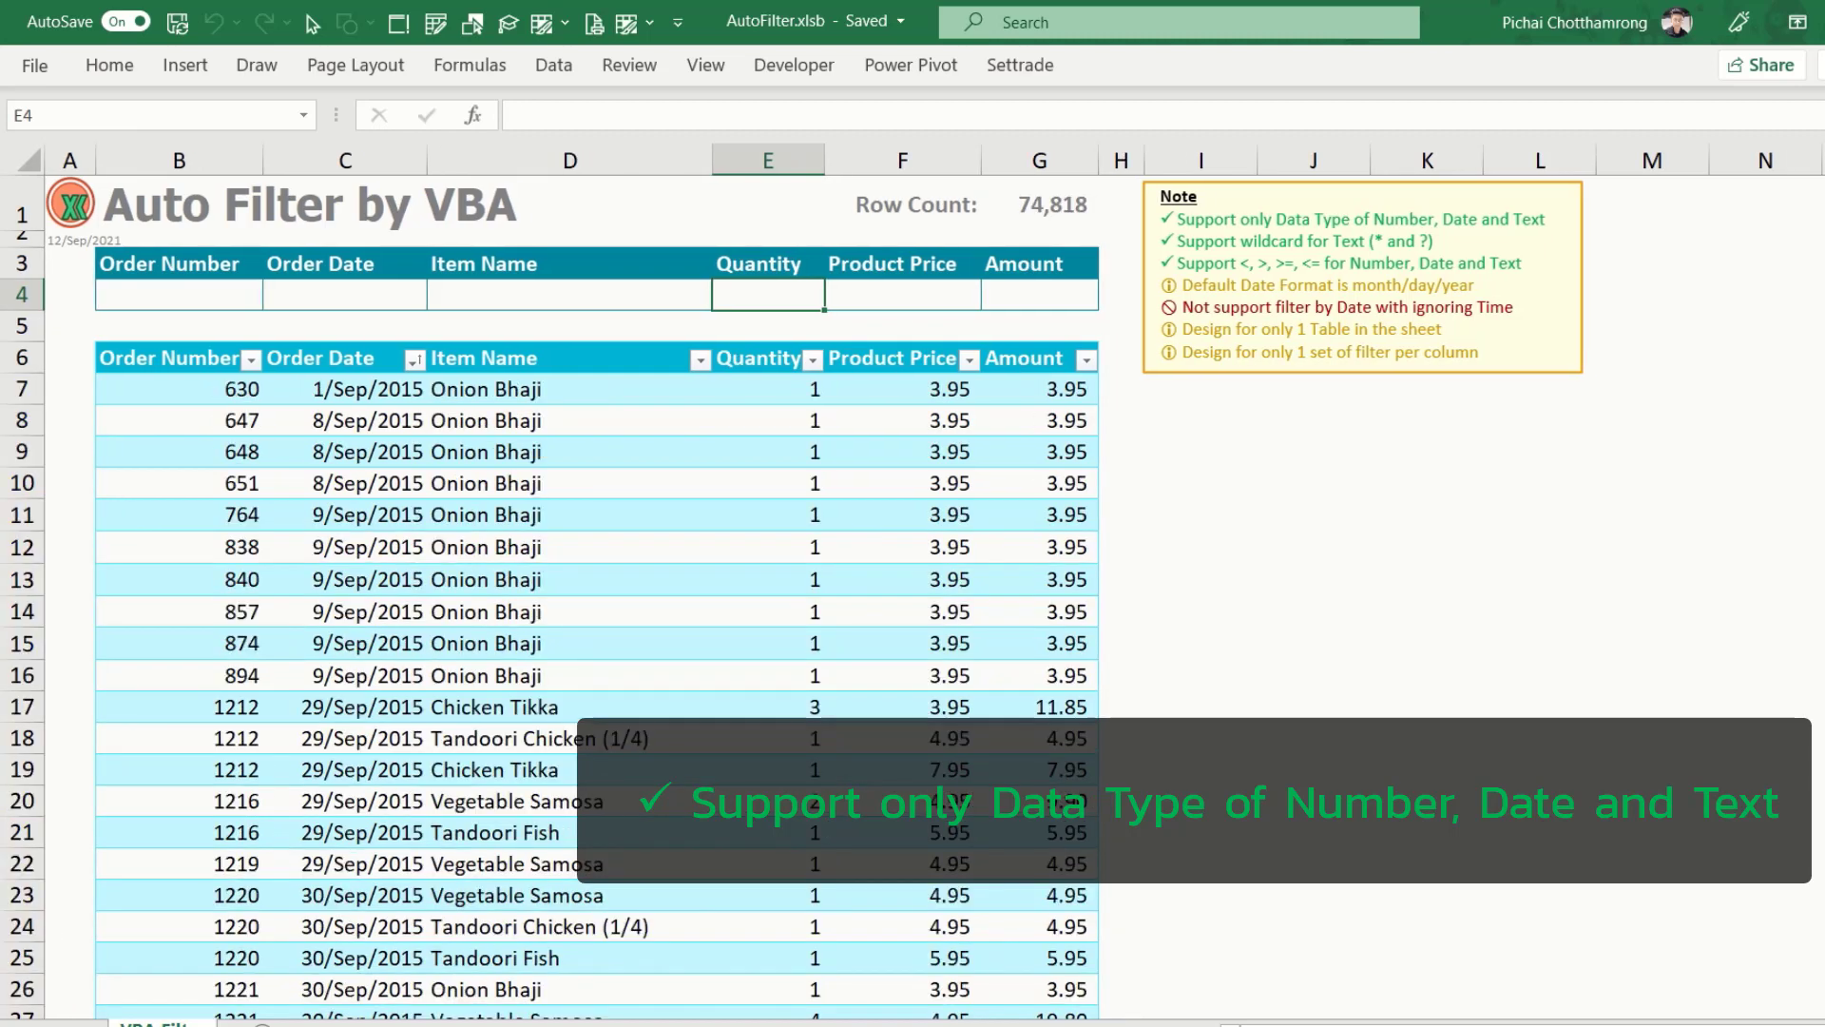
Filter the table by a product price of 7.95 in criteria cell F4, and clear that criterion after viewing the rows
{"action": "left_click", "coordinate": [902, 294]}
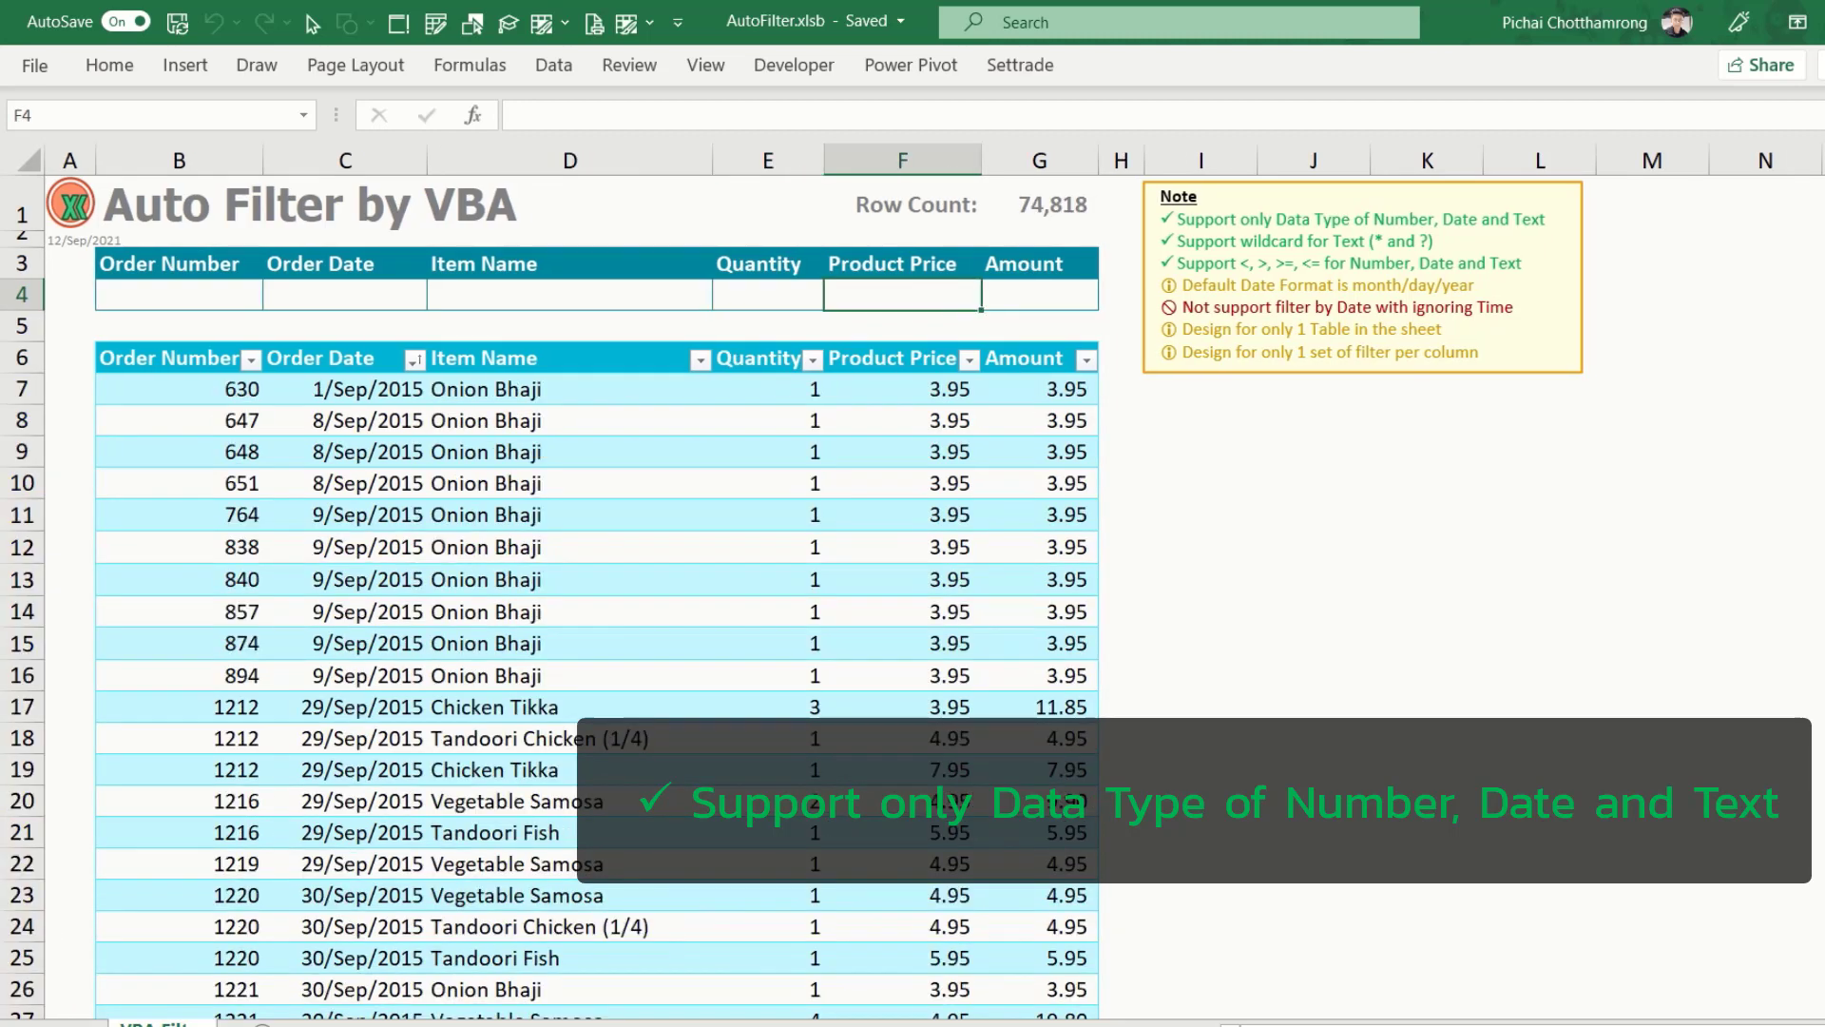
{"action": "type", "text": "7.95"}
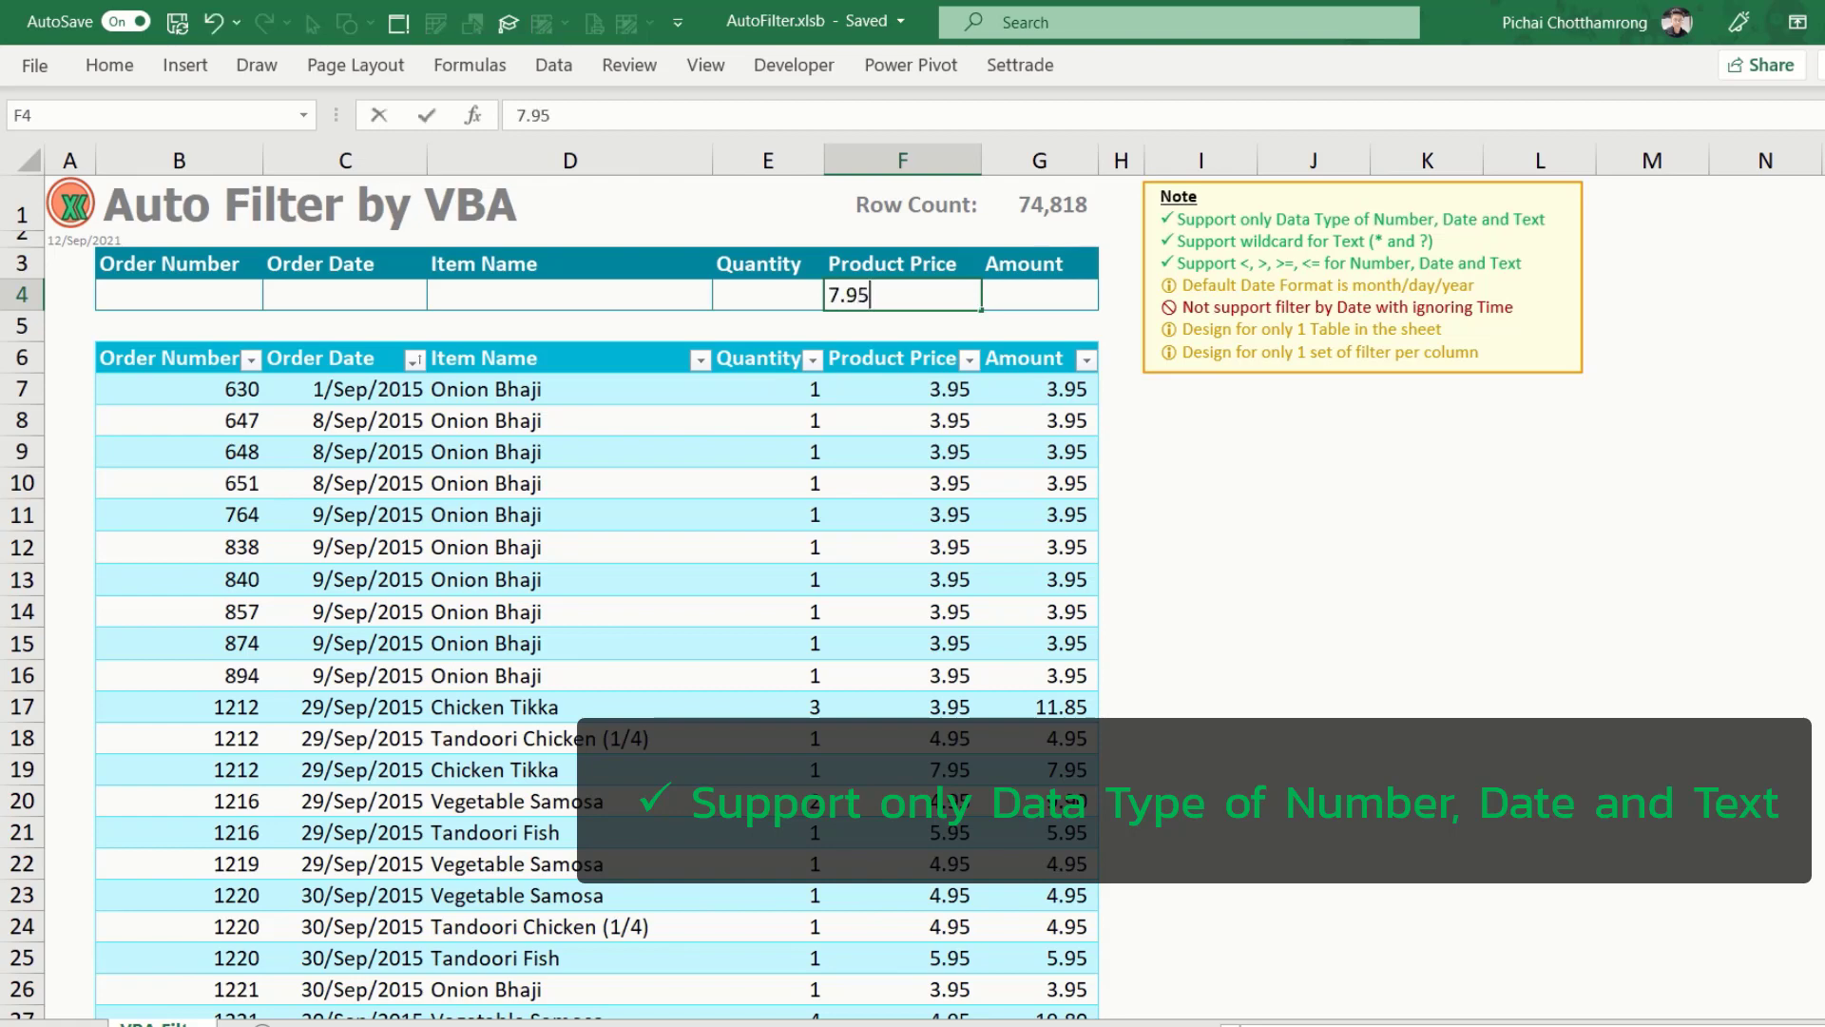
{"action": "key", "text": "Return"}
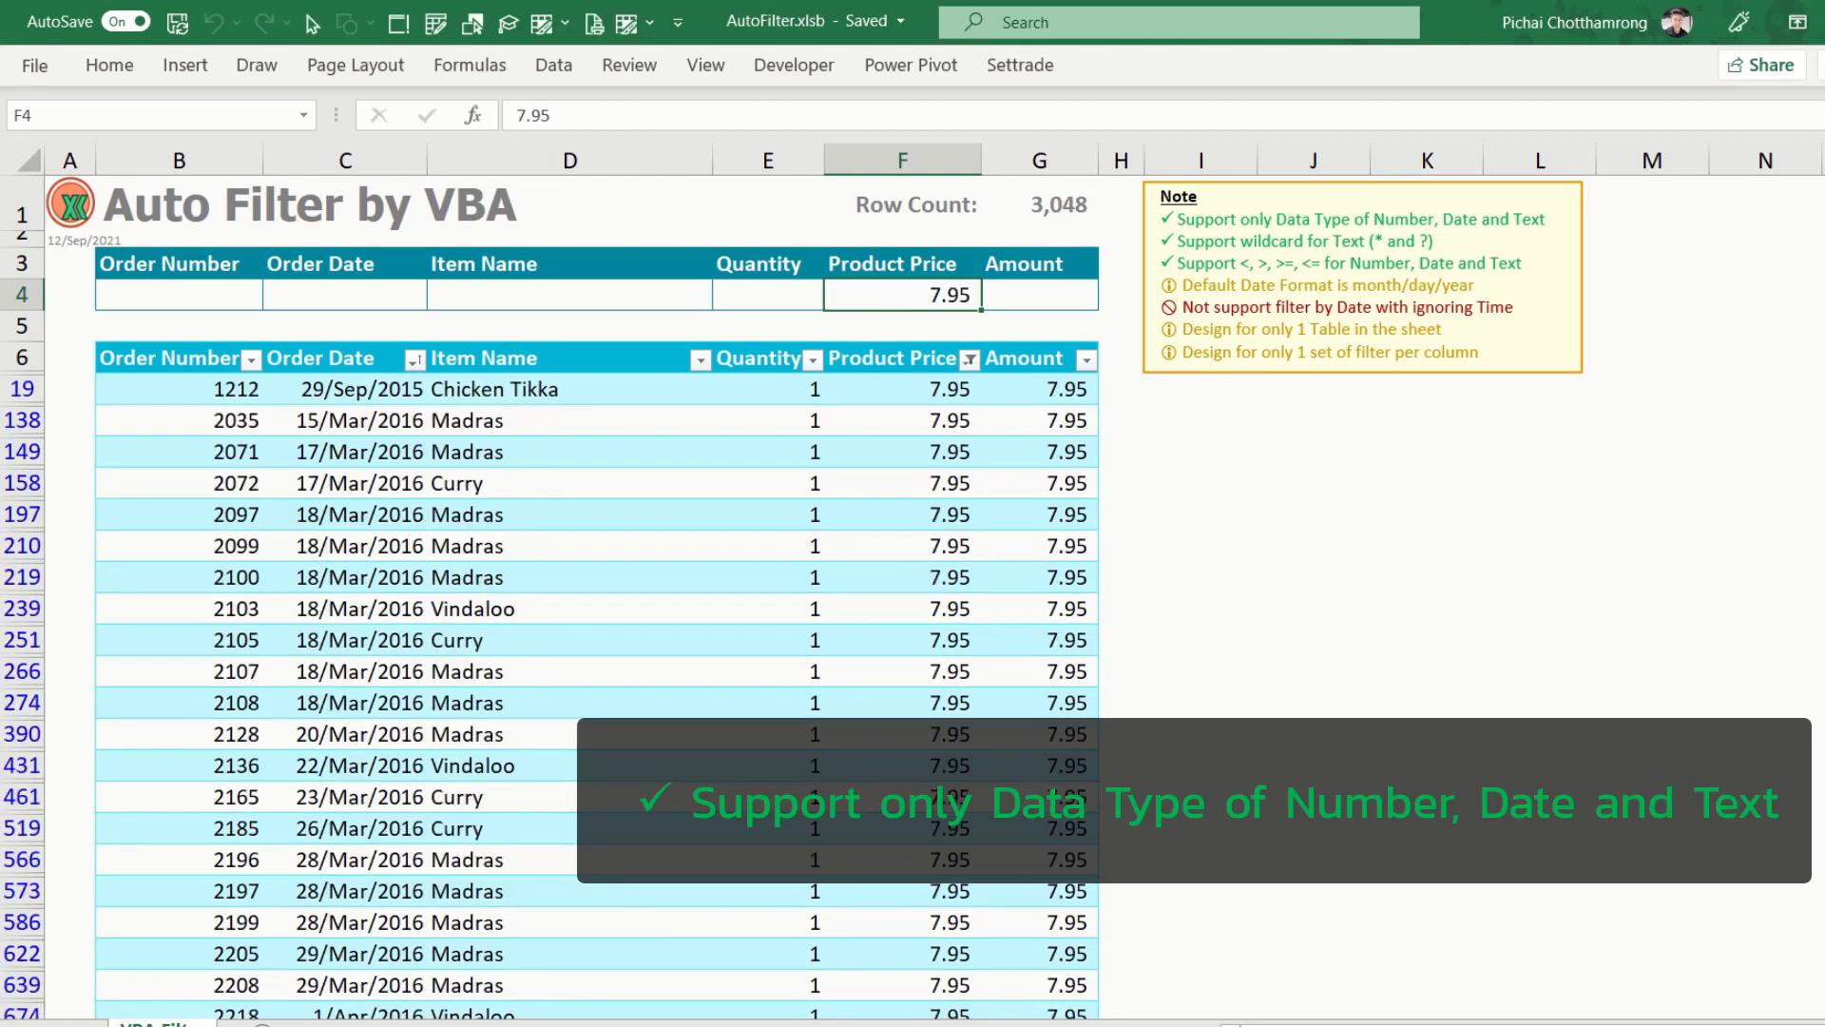
{"action": "key", "text": "Delete"}
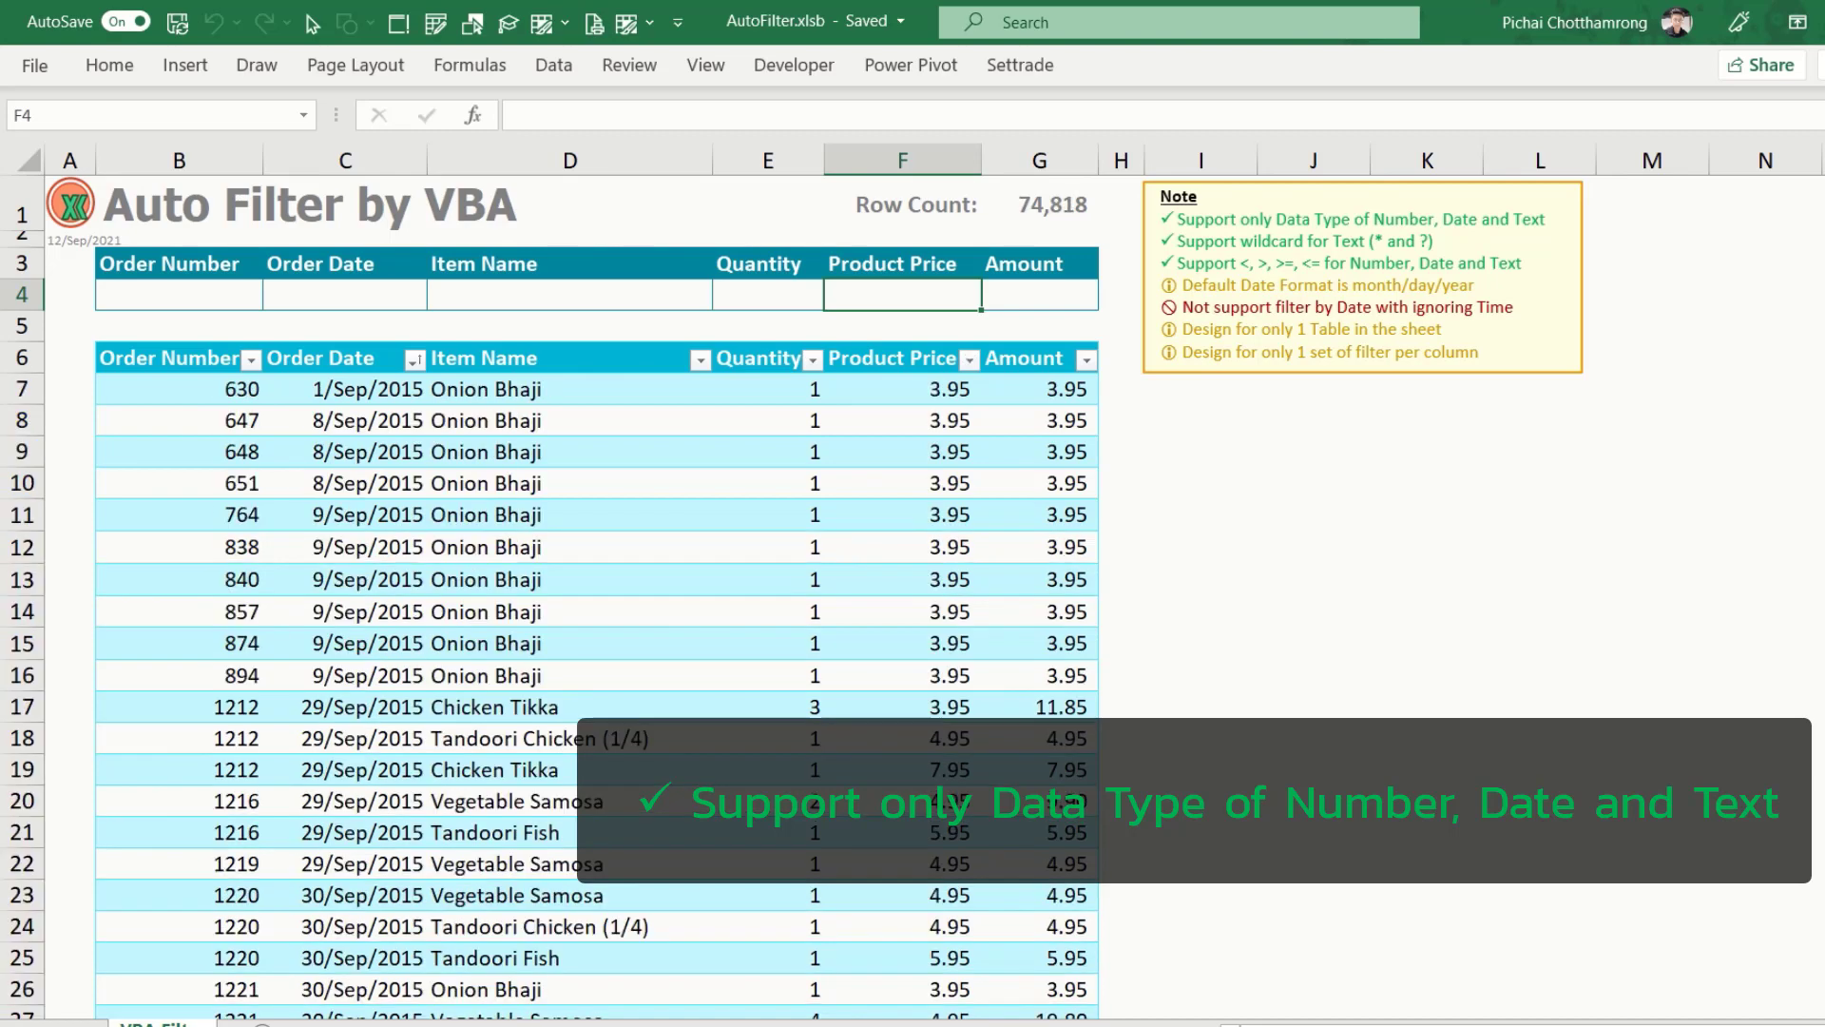
Filter the table by an amount of 11.85 in criteria cell G4, and clear that criterion after viewing the rows
{"action": "key", "text": "Right"}
{"action": "type", "text": "11.85"}
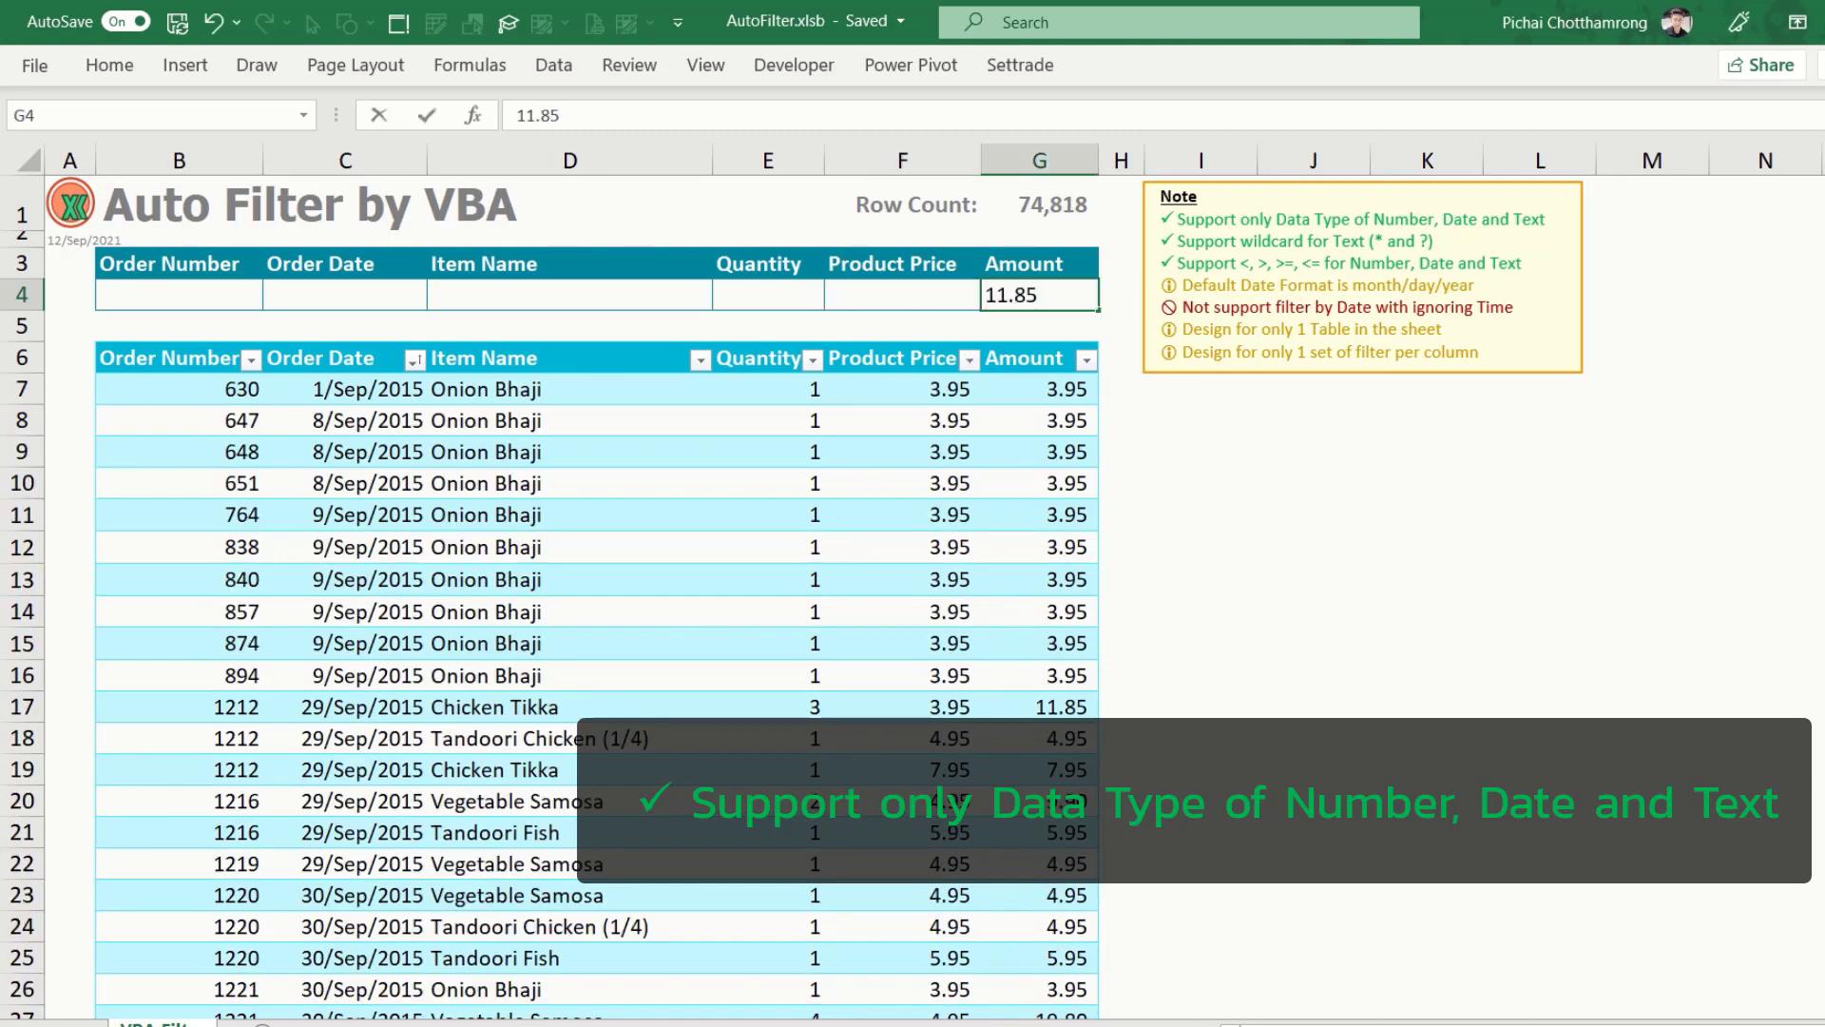
{"action": "key", "text": "Return"}
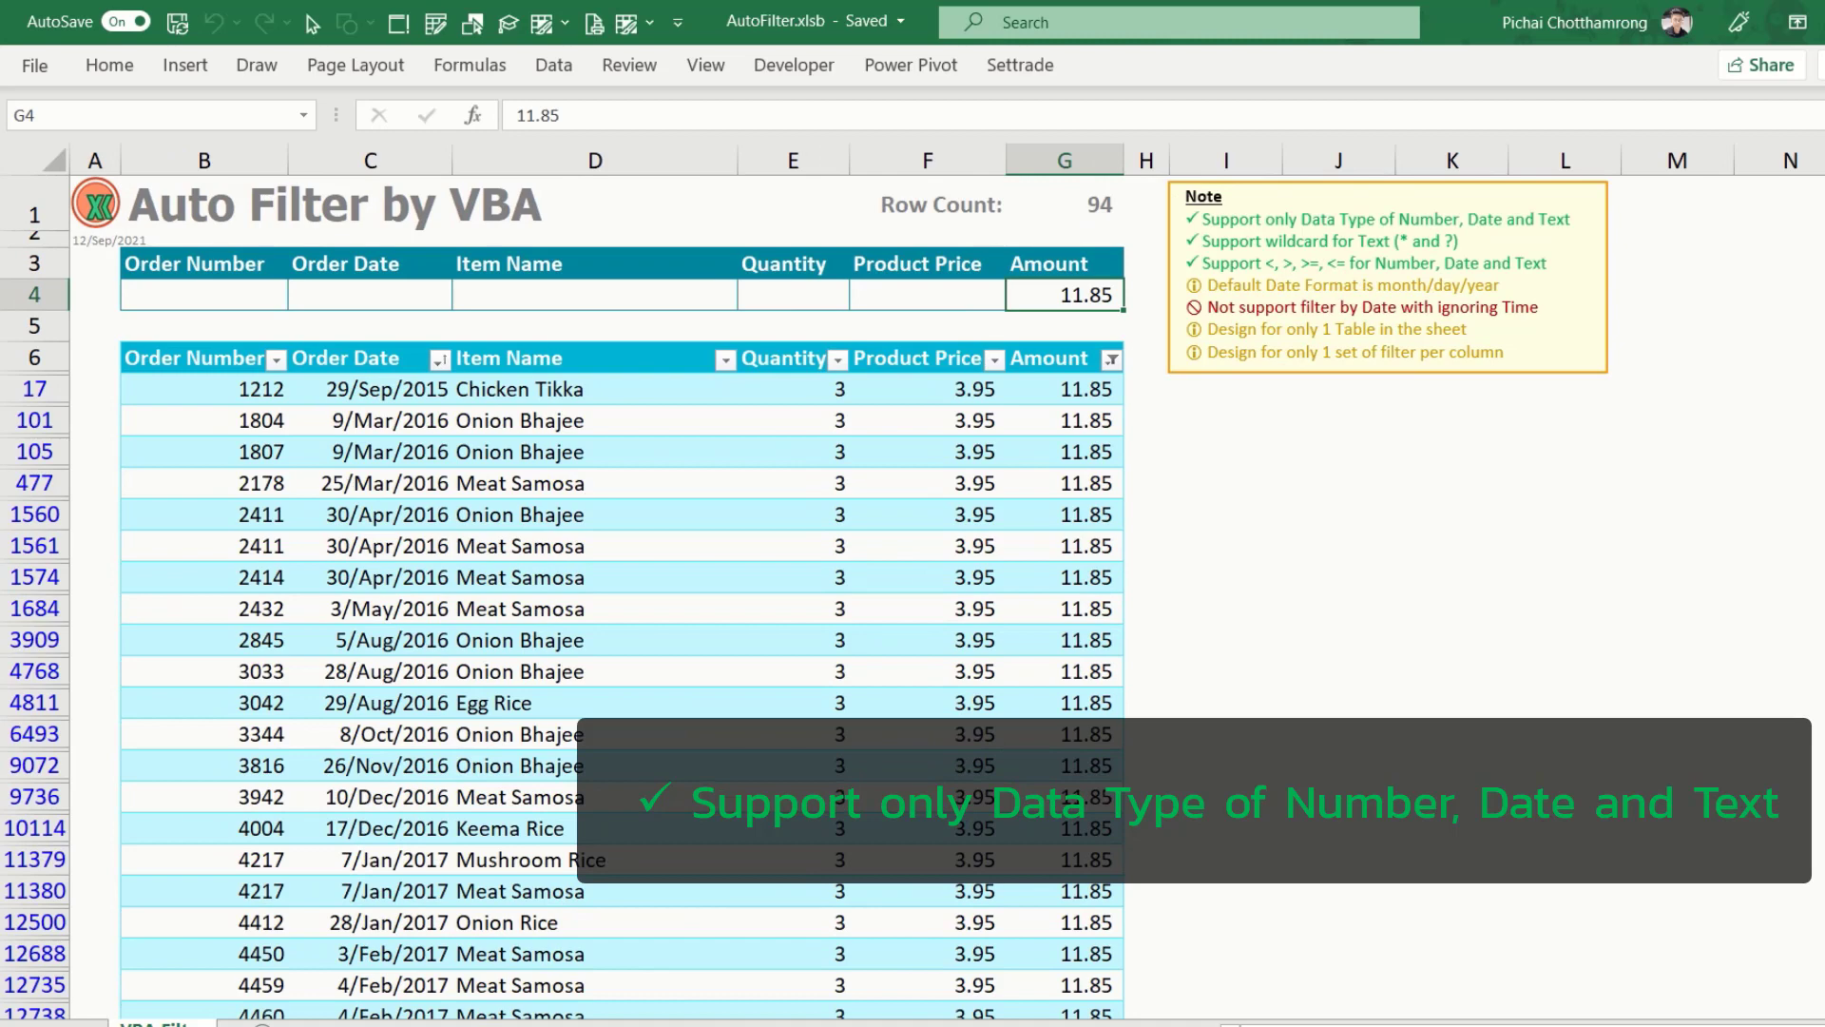
{"action": "key", "text": "Delete"}
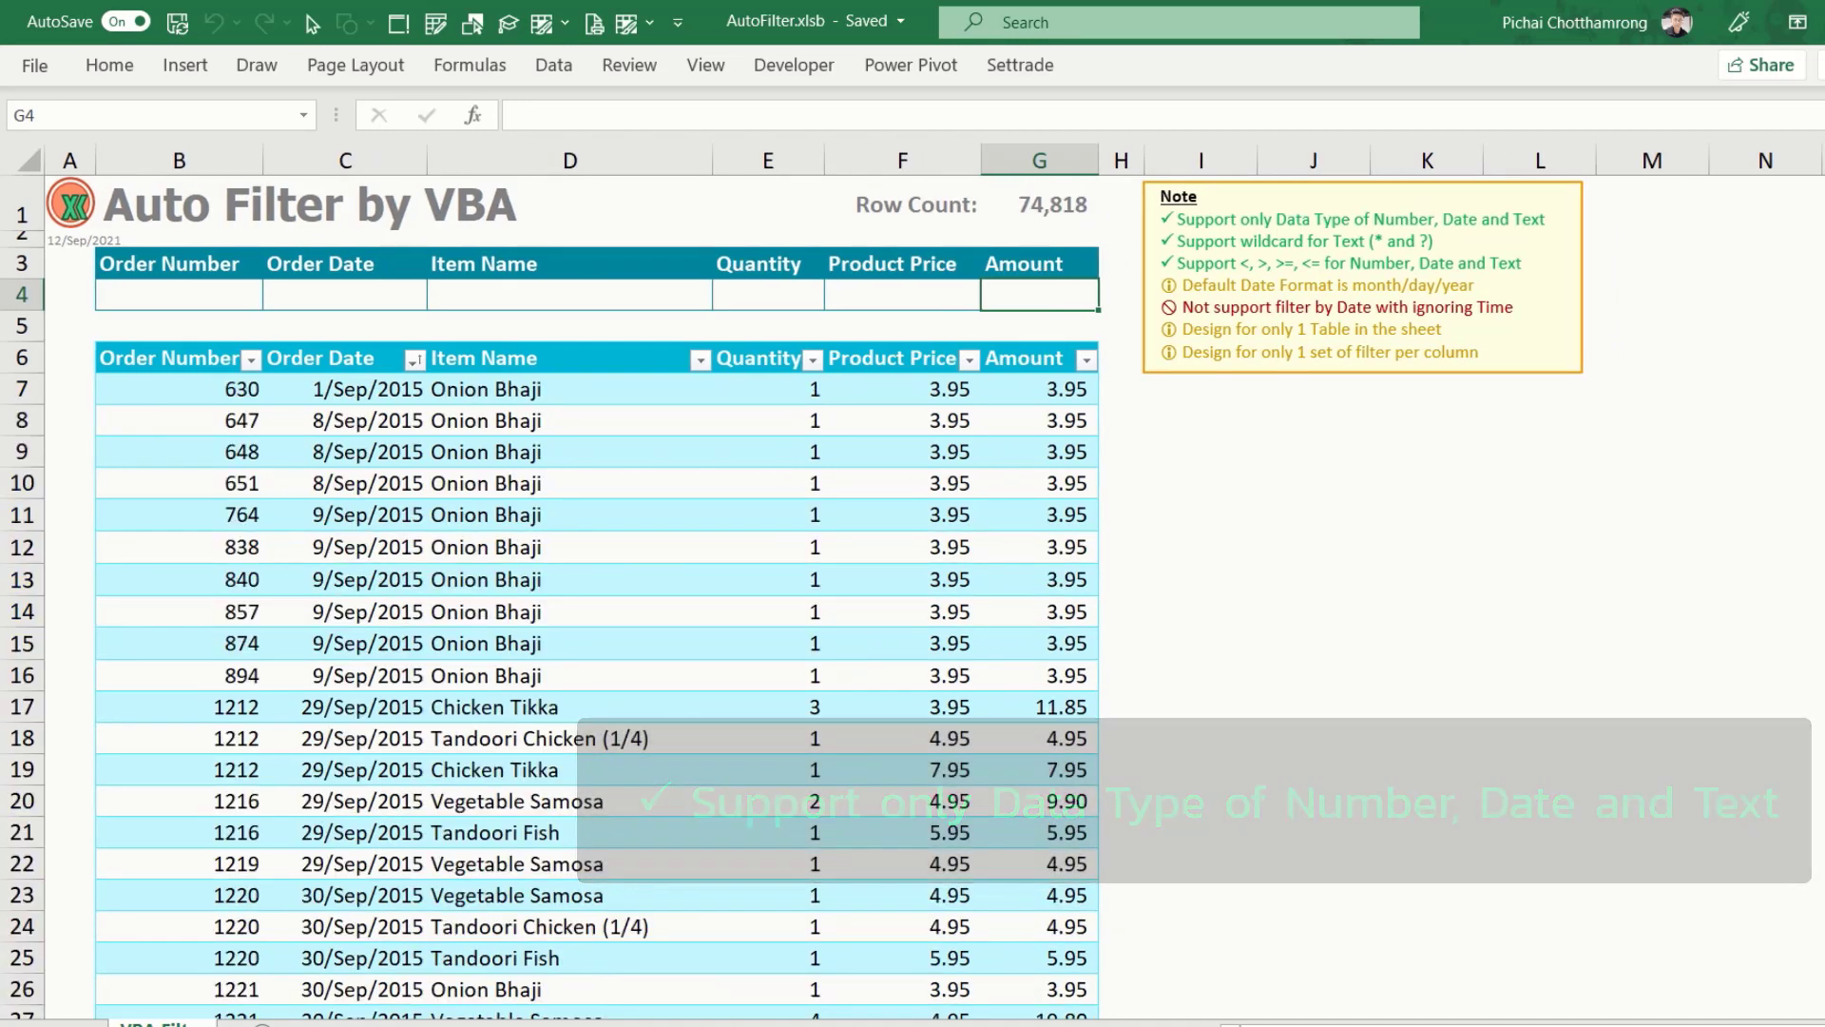
Filter the table by the exact item name Chicken, without a wildcard, in criteria cell D4
{"action": "key", "text": "Home"}
{"action": "key", "text": "Right"}
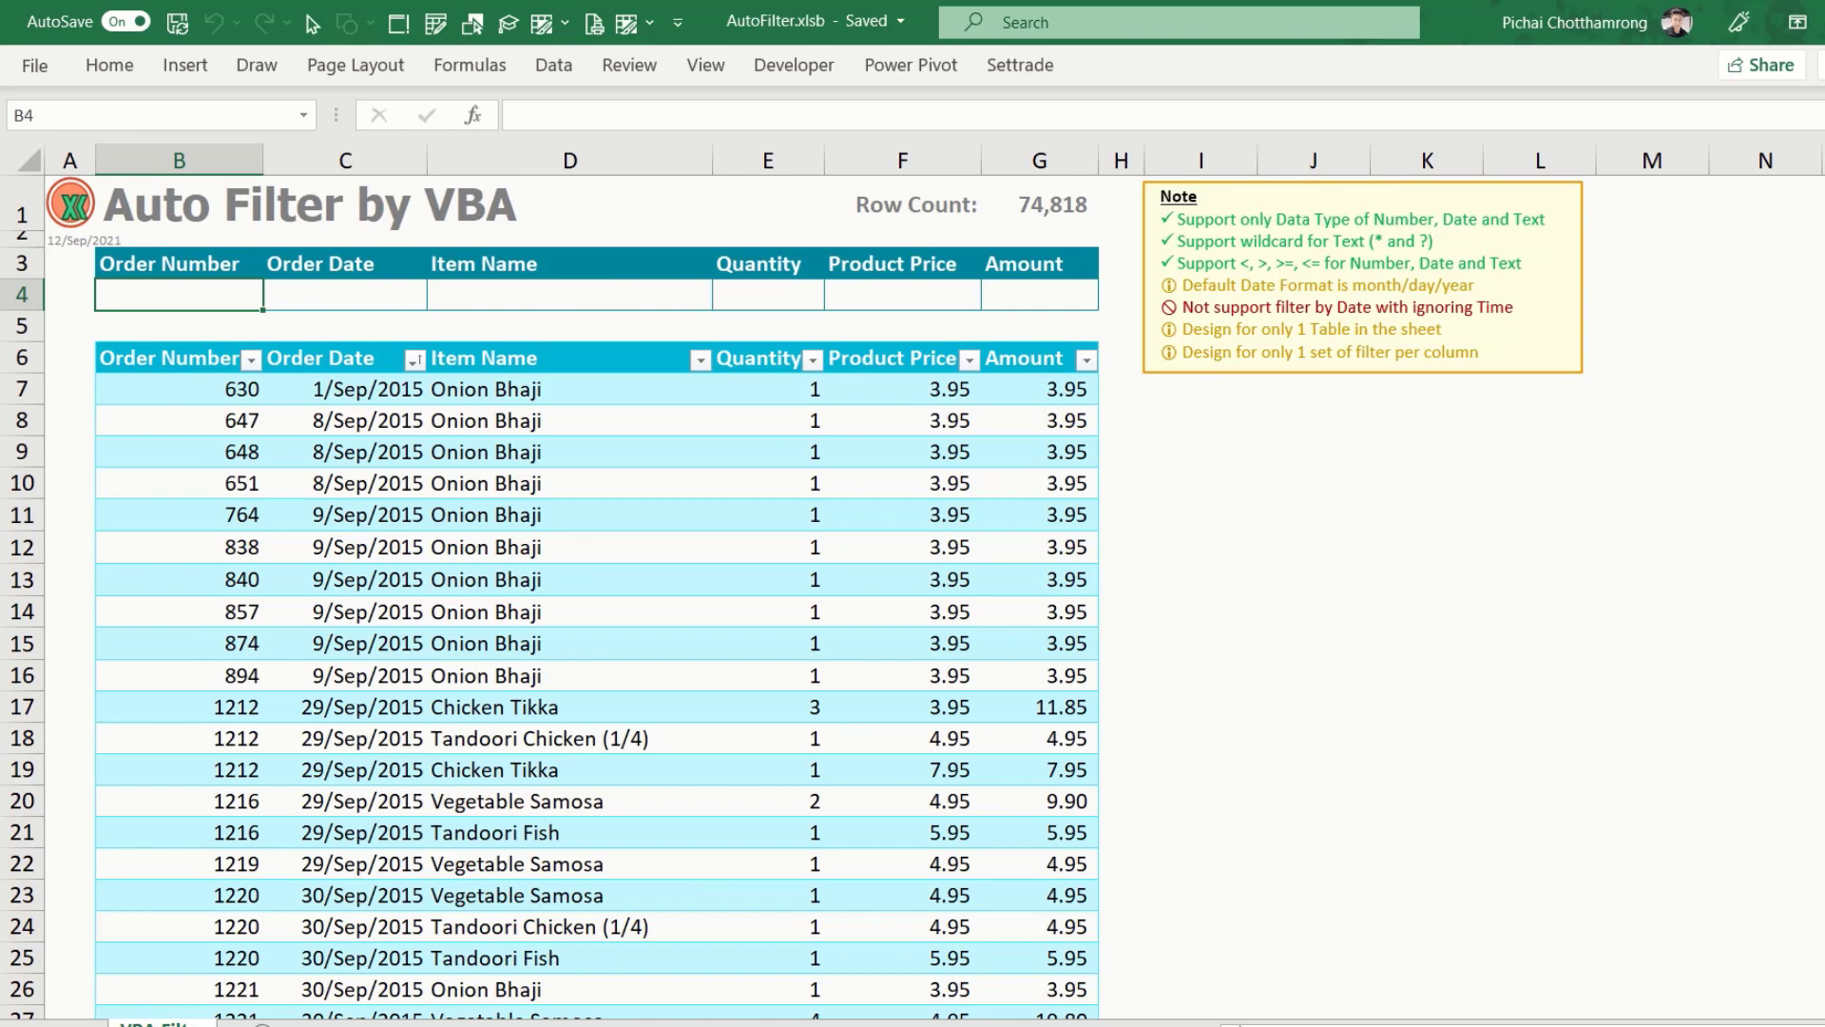
{"action": "key", "text": "Right"}
{"action": "key", "text": "Right"}
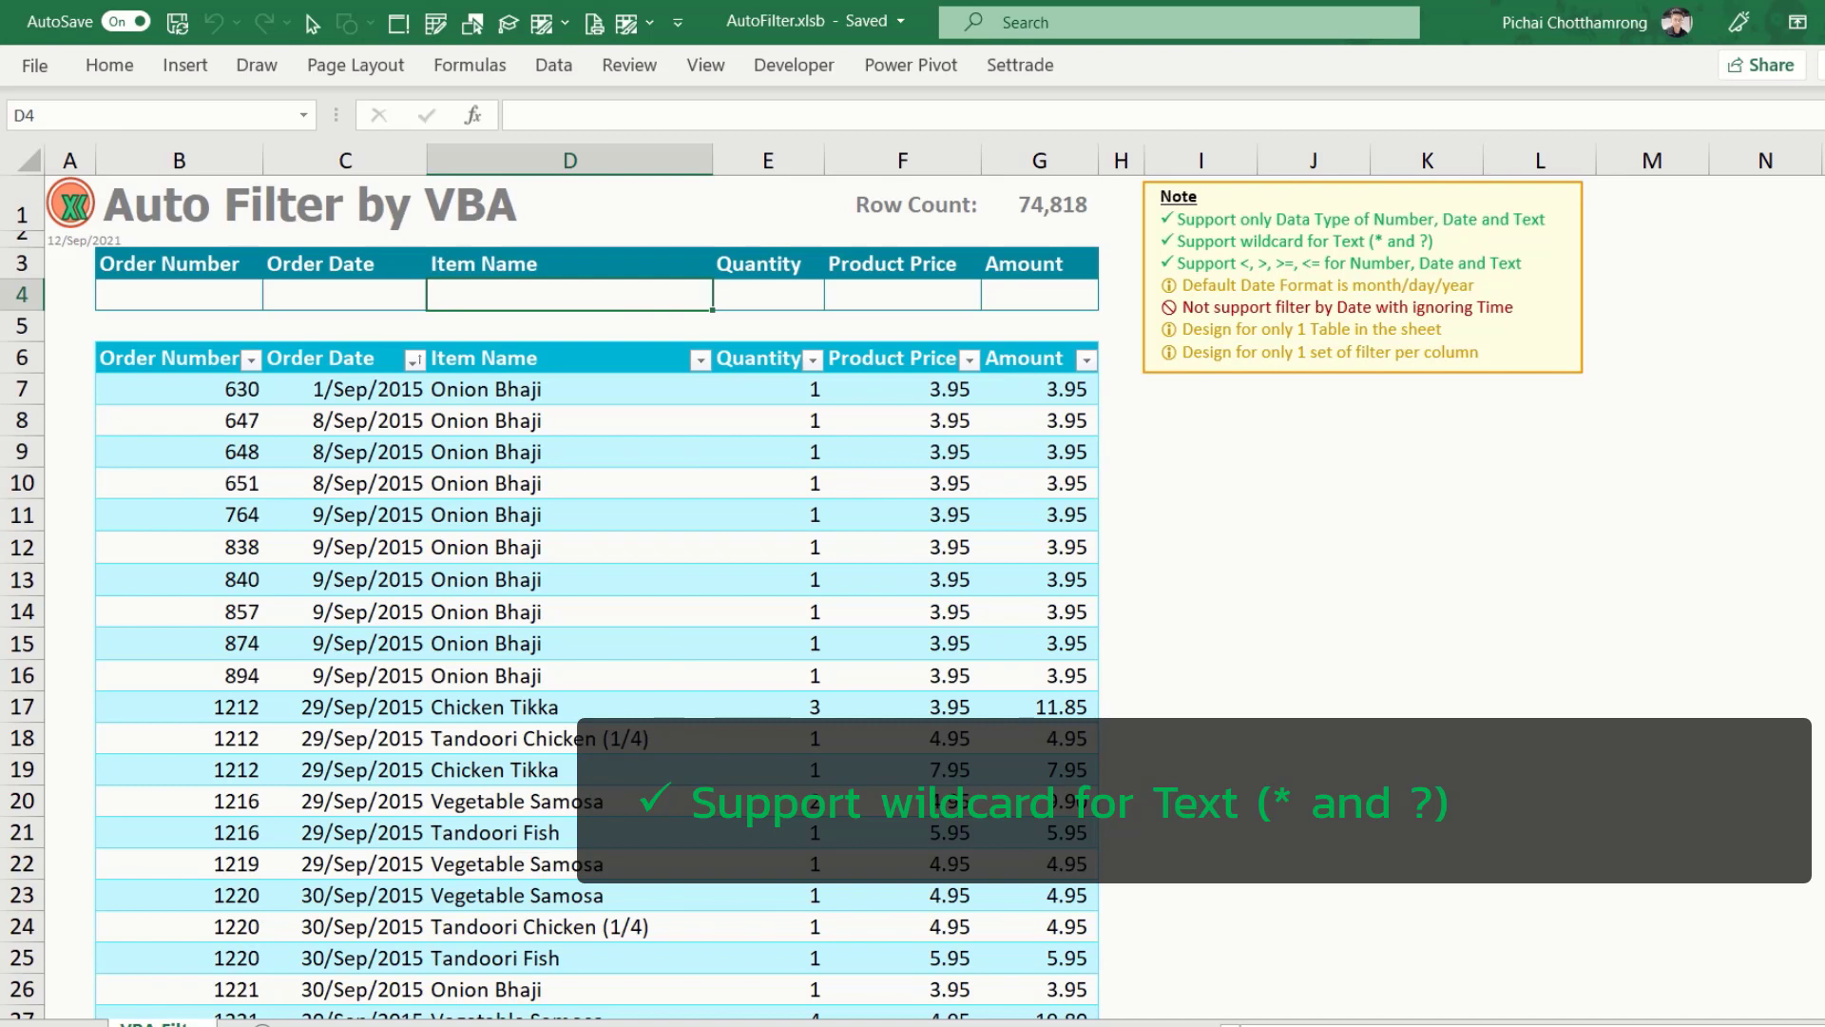
{"action": "type", "text": "Chick"}
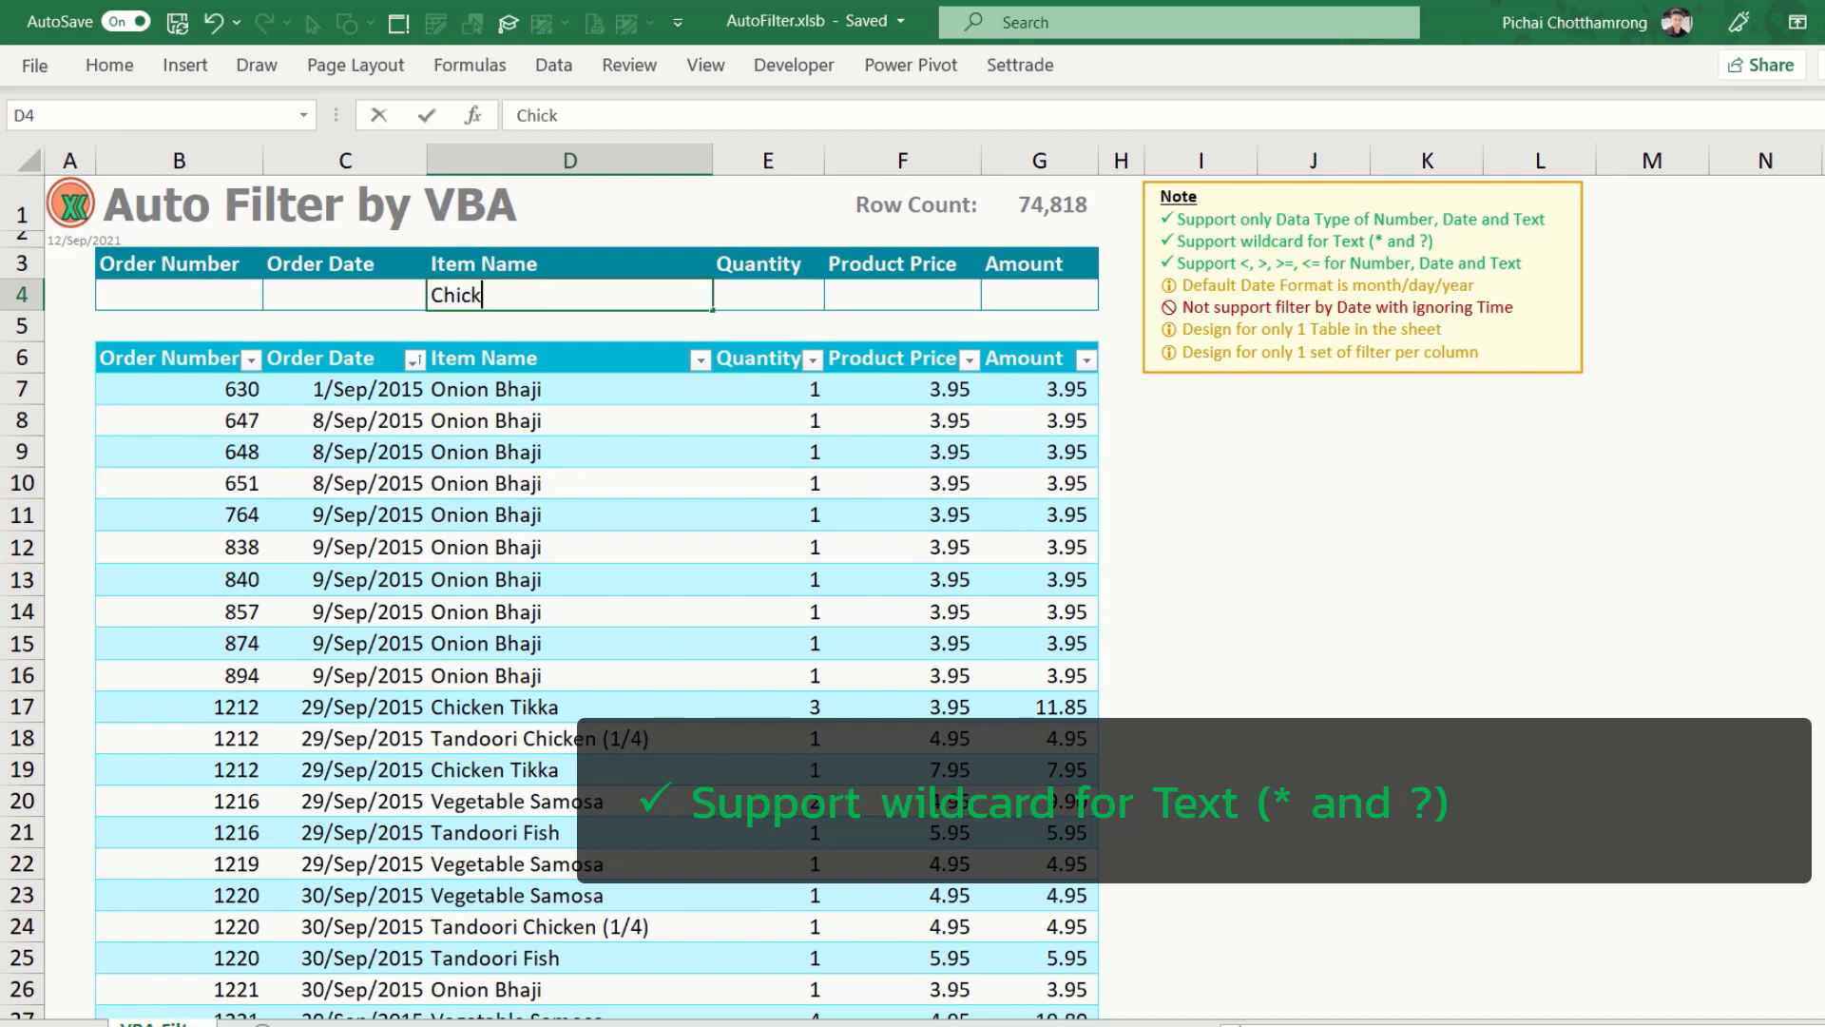
{"action": "type", "text": "en"}
{"action": "key", "text": "Return"}
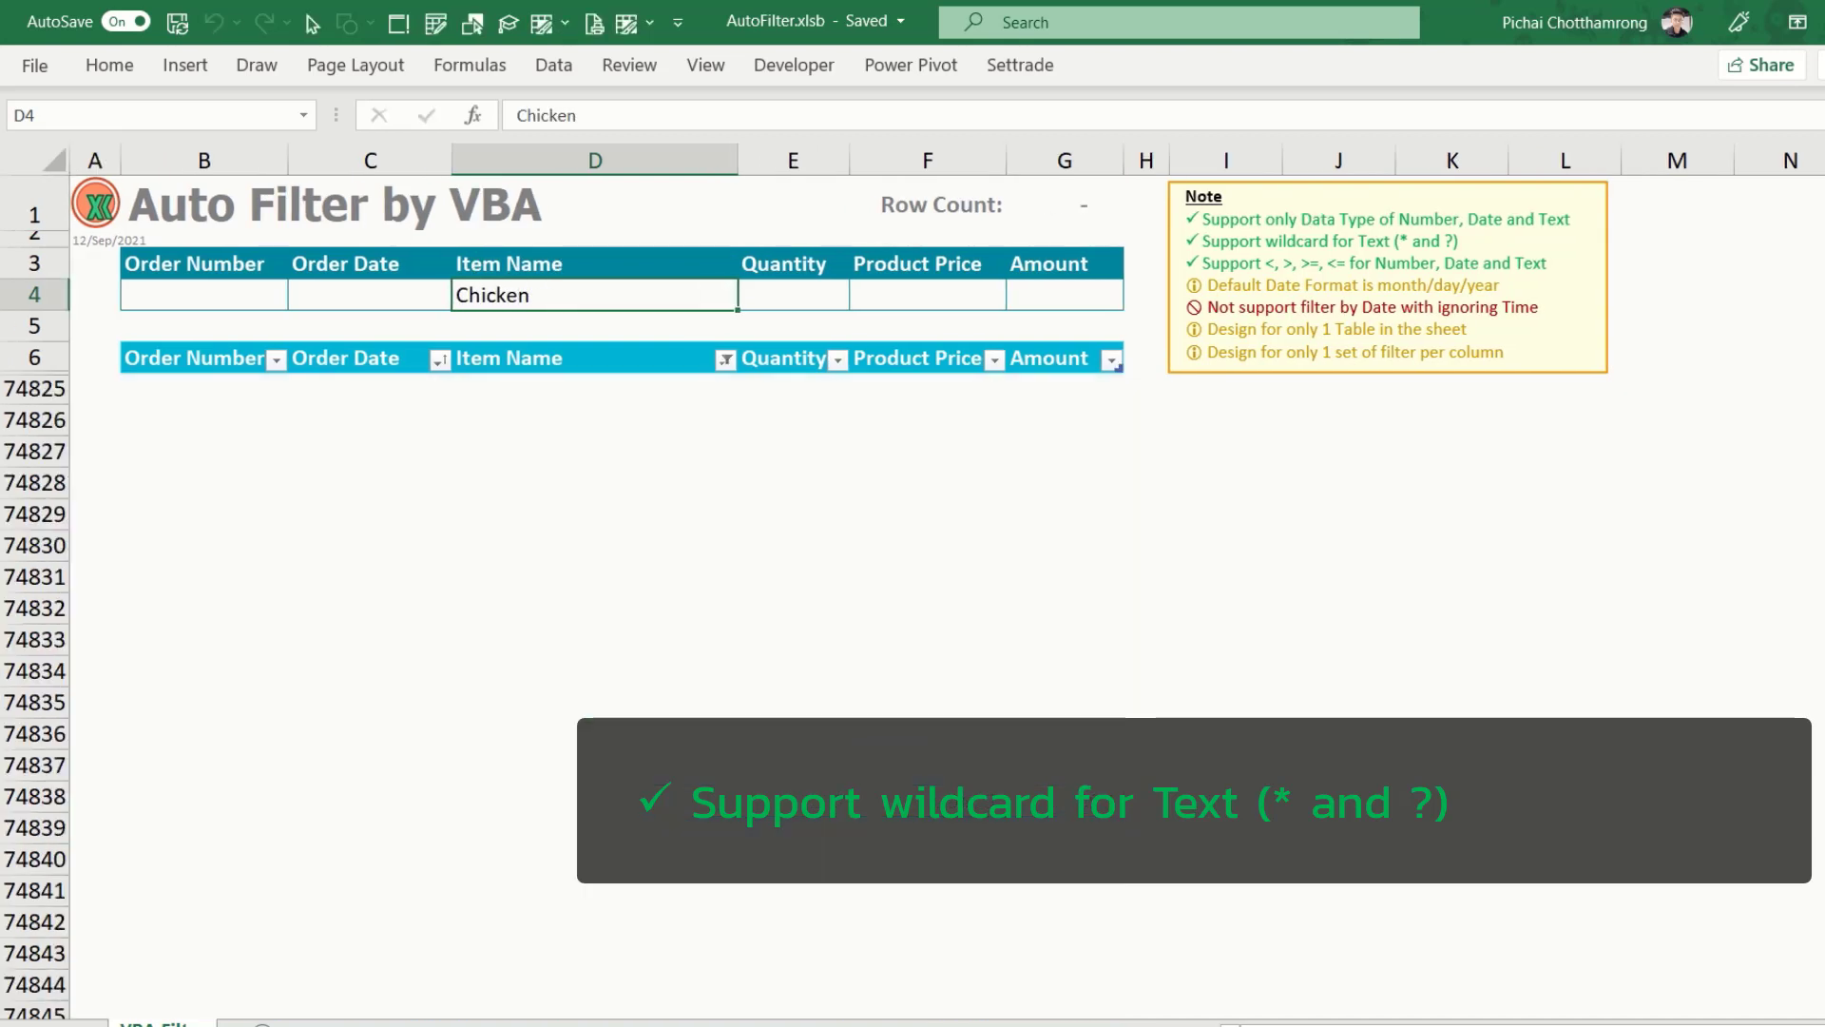
Change the Item Name criterion in D4 to Chicken* to filter for items starting with Chicken
{"action": "key", "text": "F2"}
{"action": "type", "text": "*"}
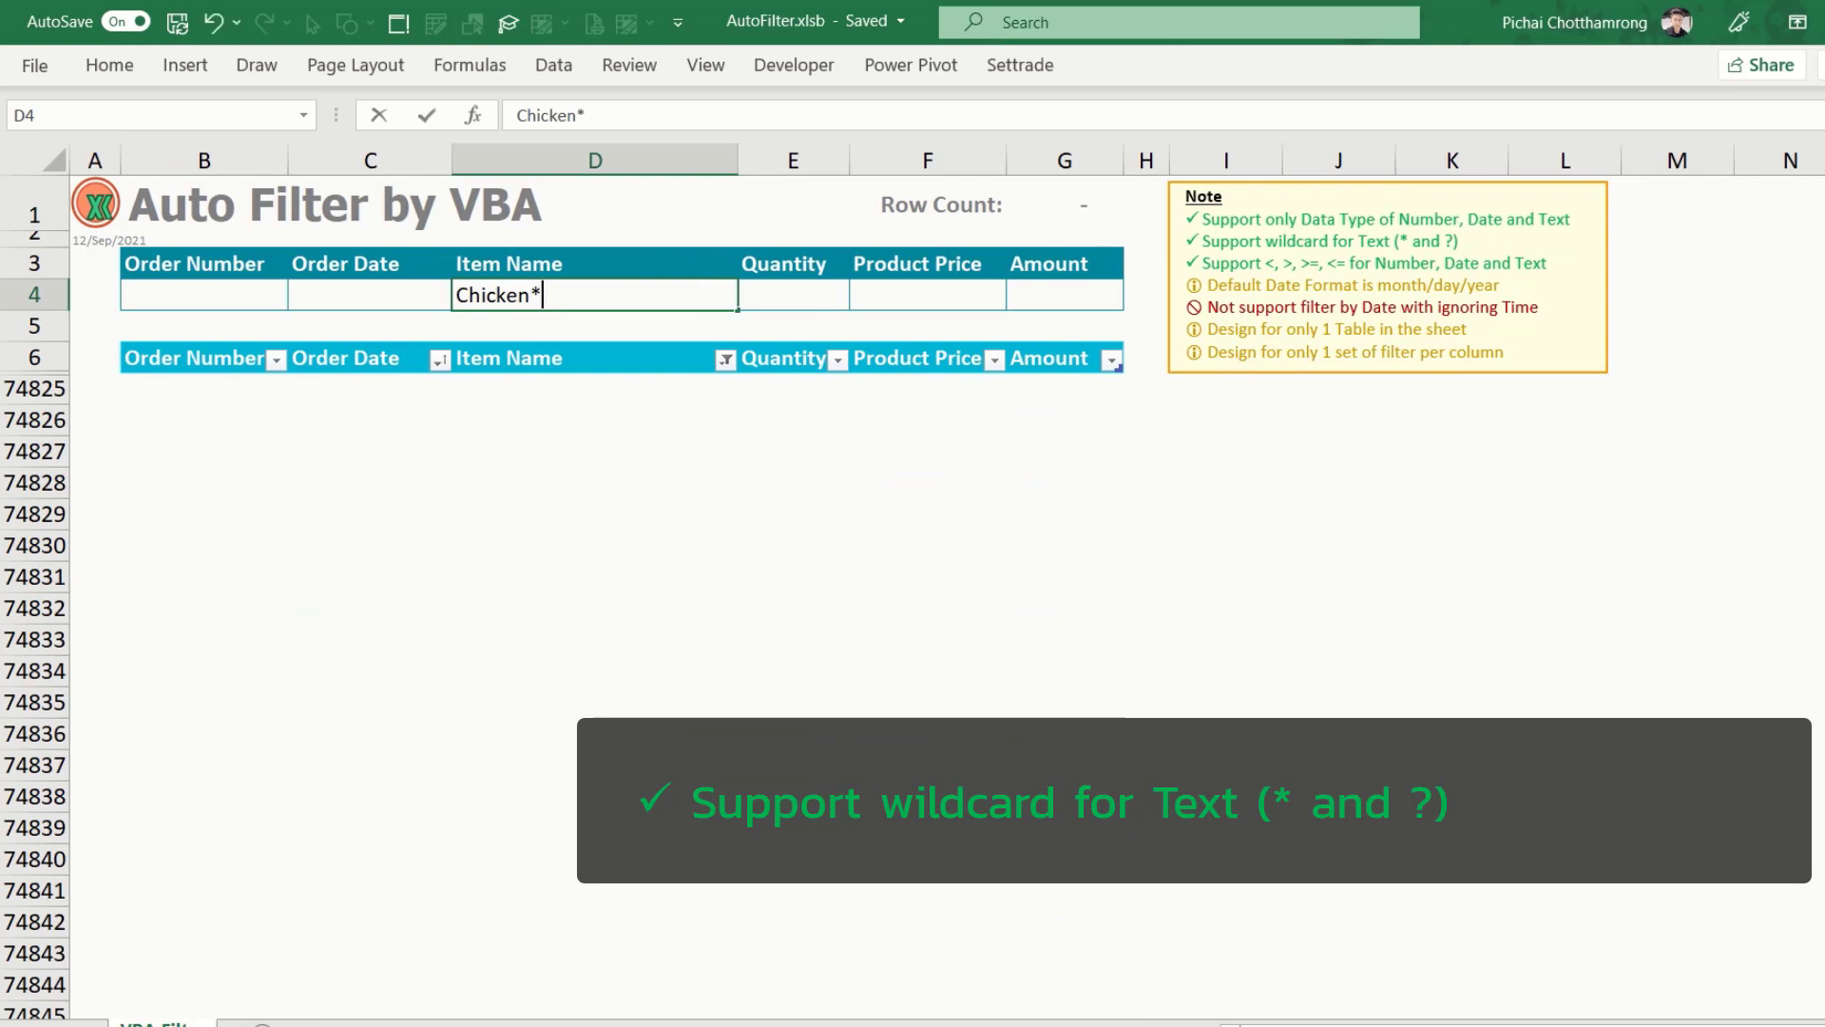
{"action": "key", "text": "Return"}
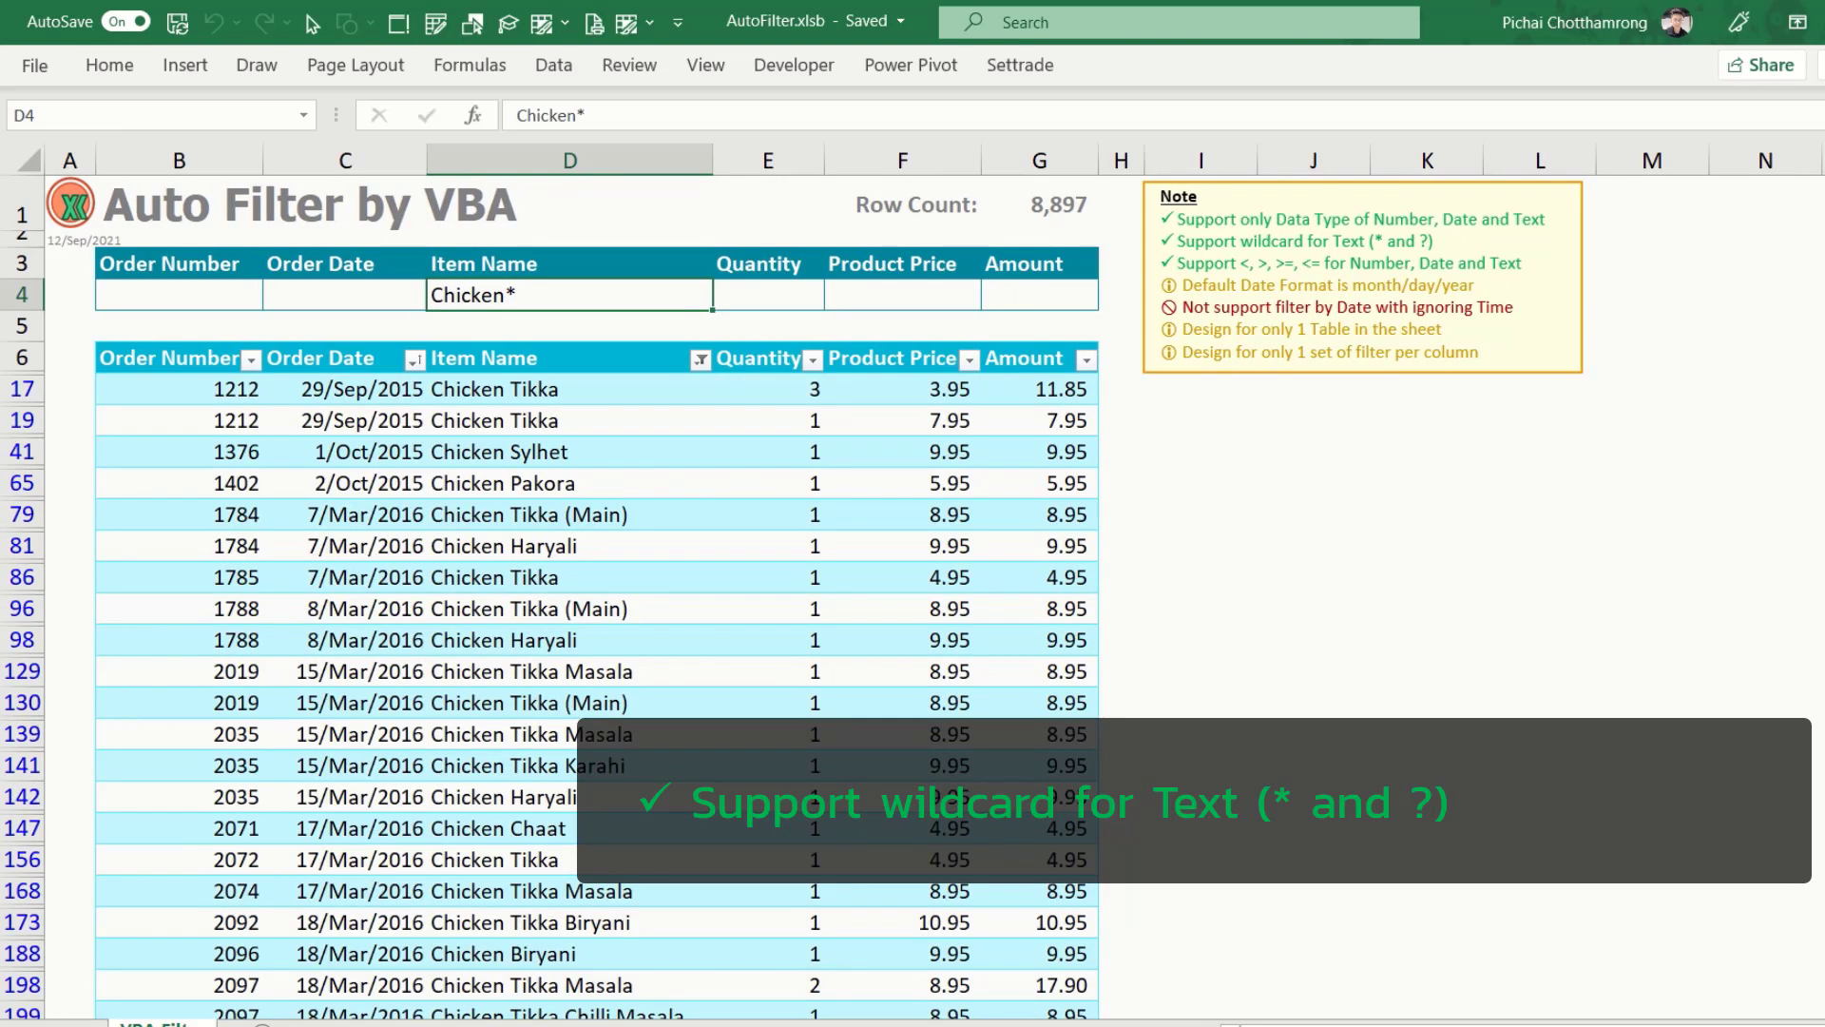
Change the Item Name criterion in D4 to *Chicken to filter for items ending with Chicken
{"action": "key", "text": "F2"}
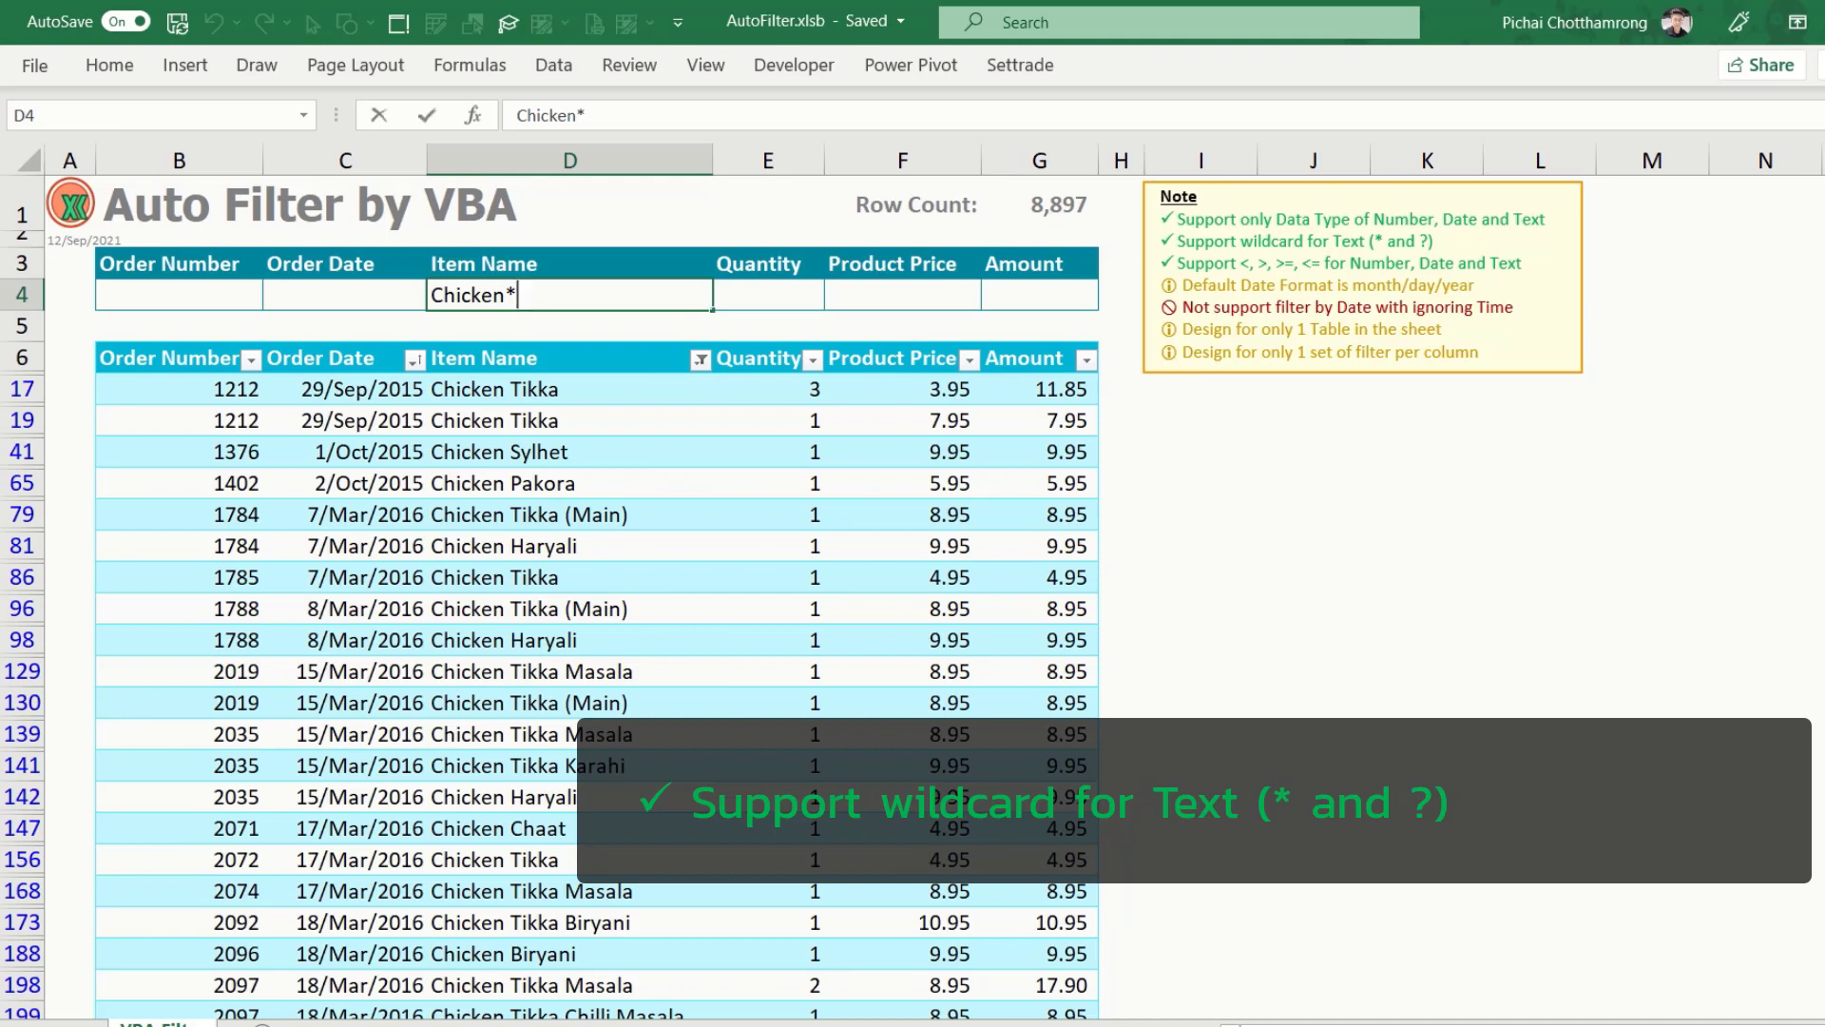
{"action": "key", "text": "BackSpace"}
{"action": "type", "text": "*"}
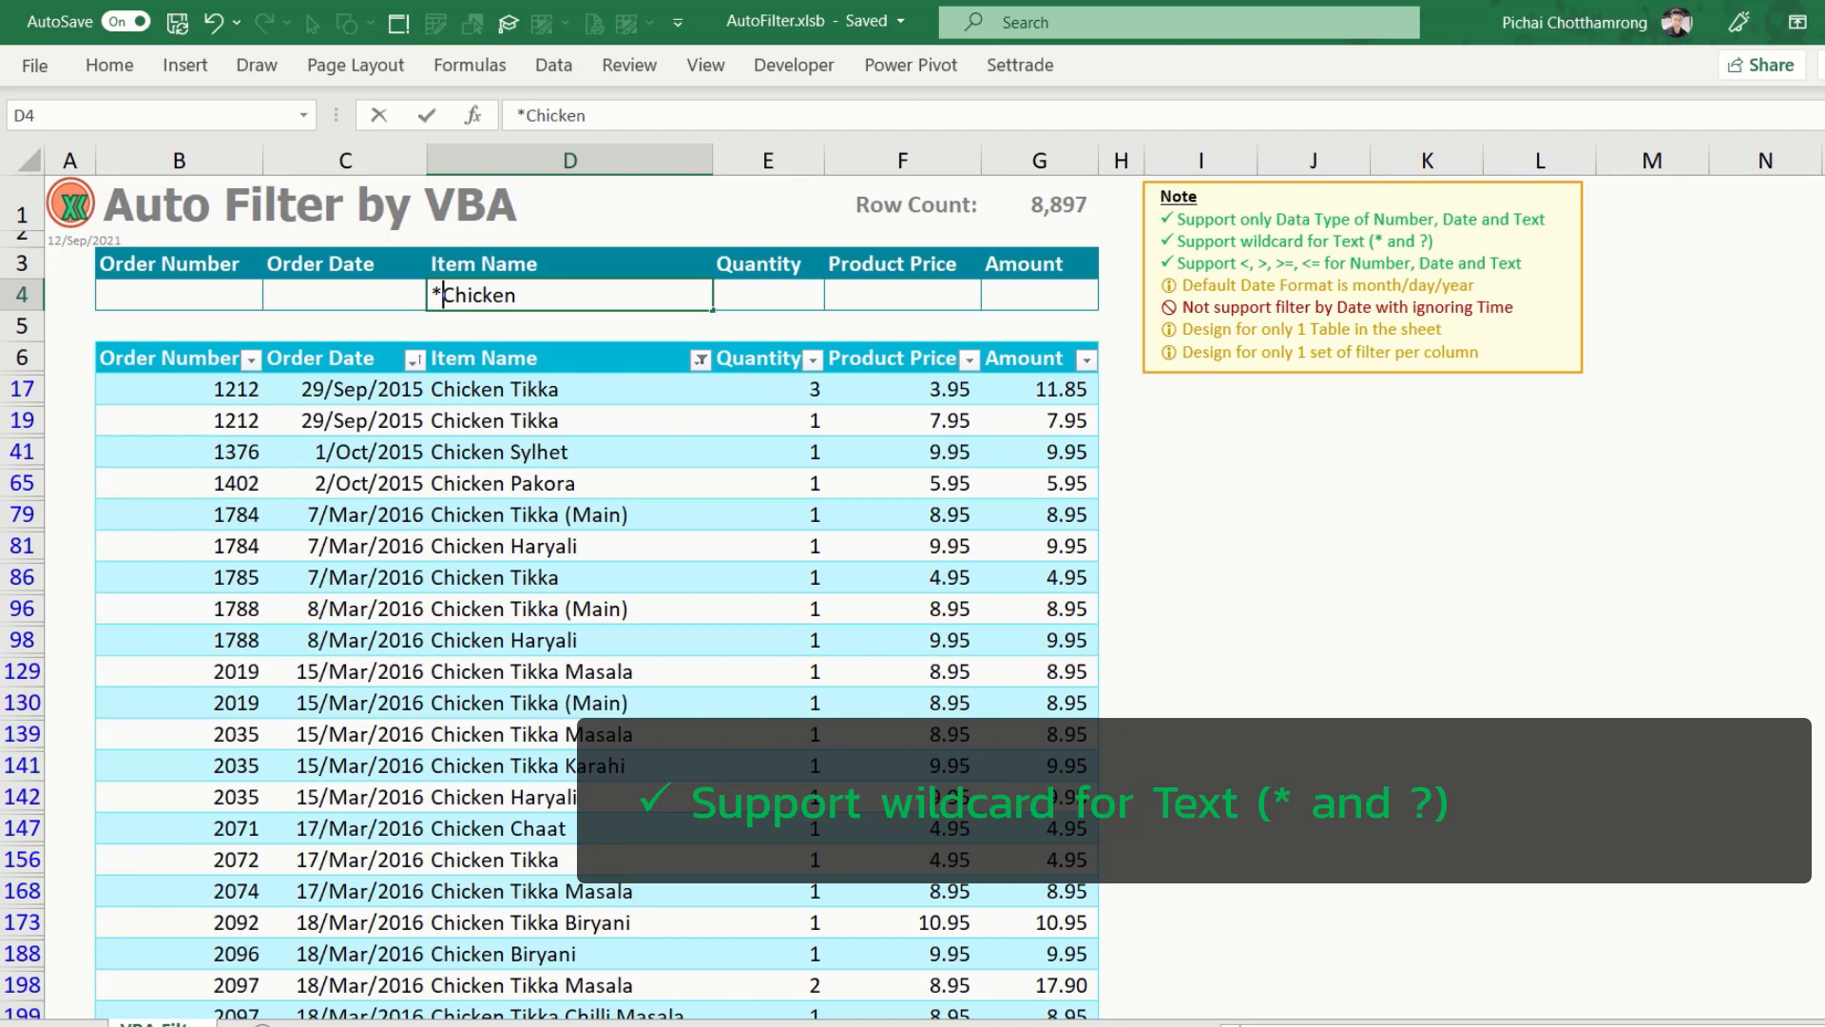
{"action": "key", "text": "Return"}
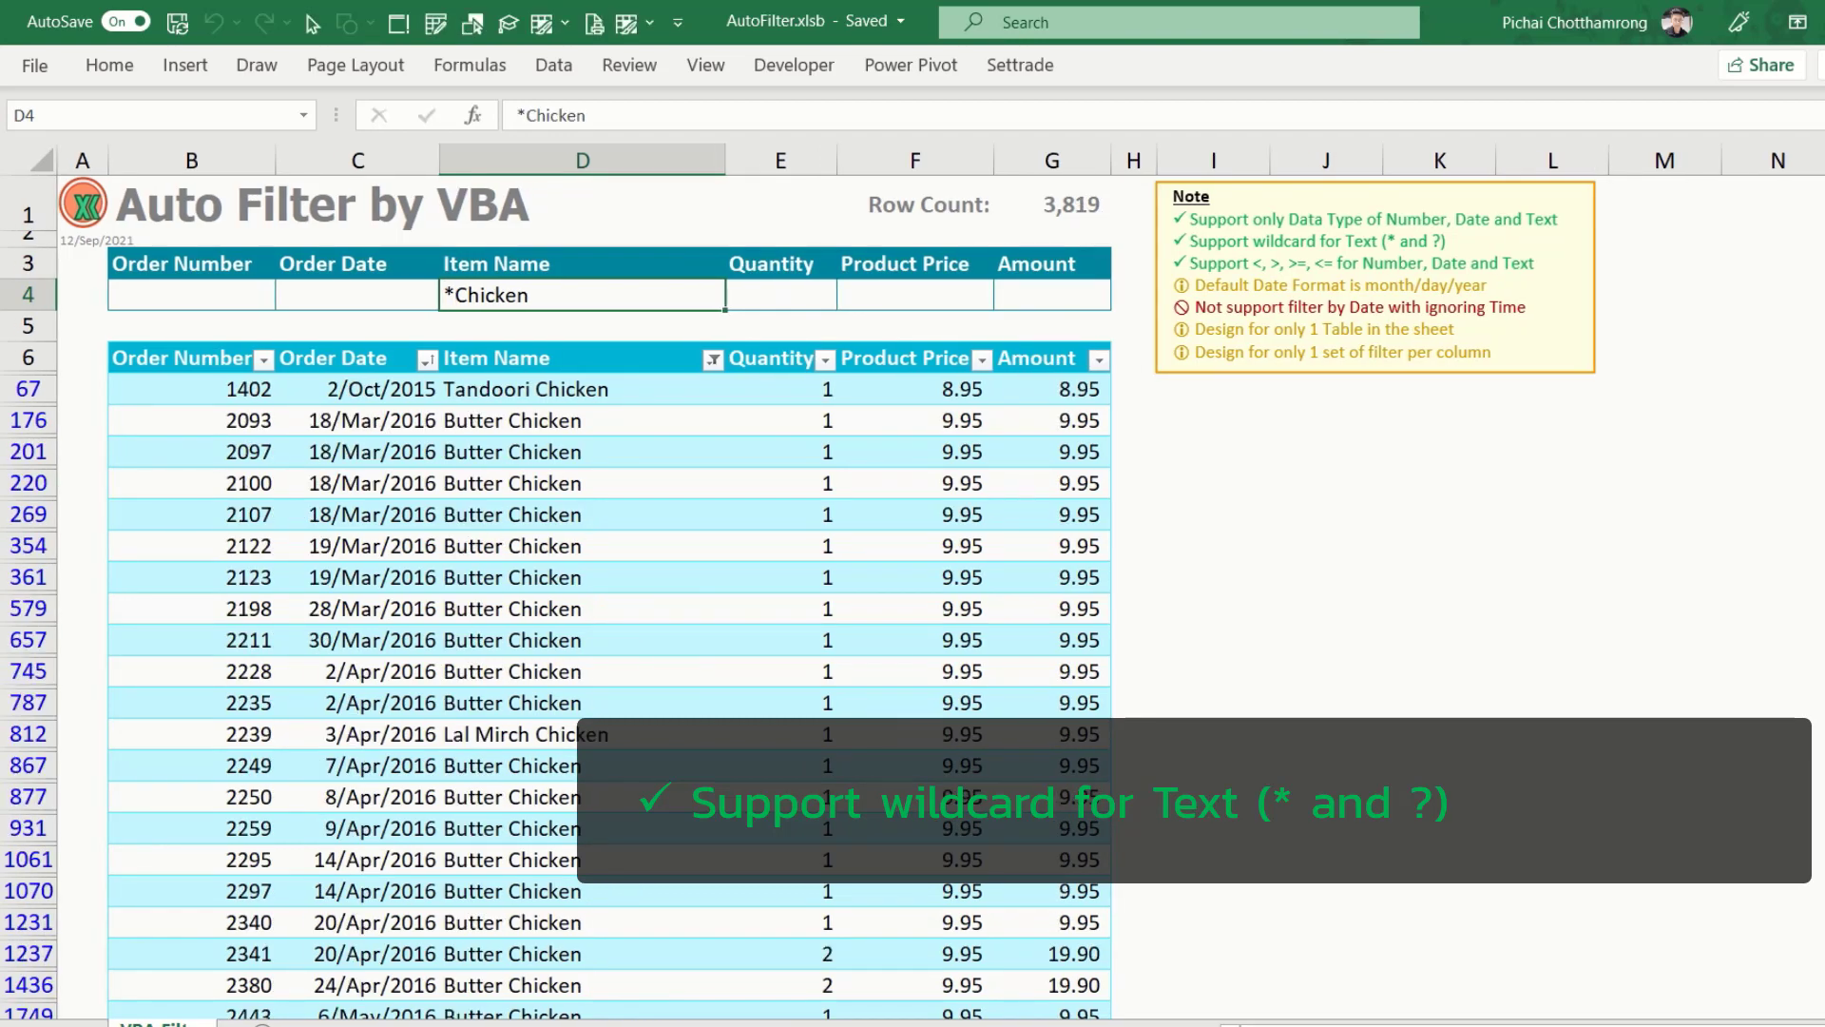
Change the Item Name criterion in D4 to *Tikka to filter for items ending with Tikka
{"action": "key", "text": "F2"}
{"action": "key", "text": "ctrl+shift+Left"}
{"action": "type", "text": "Tikka"}
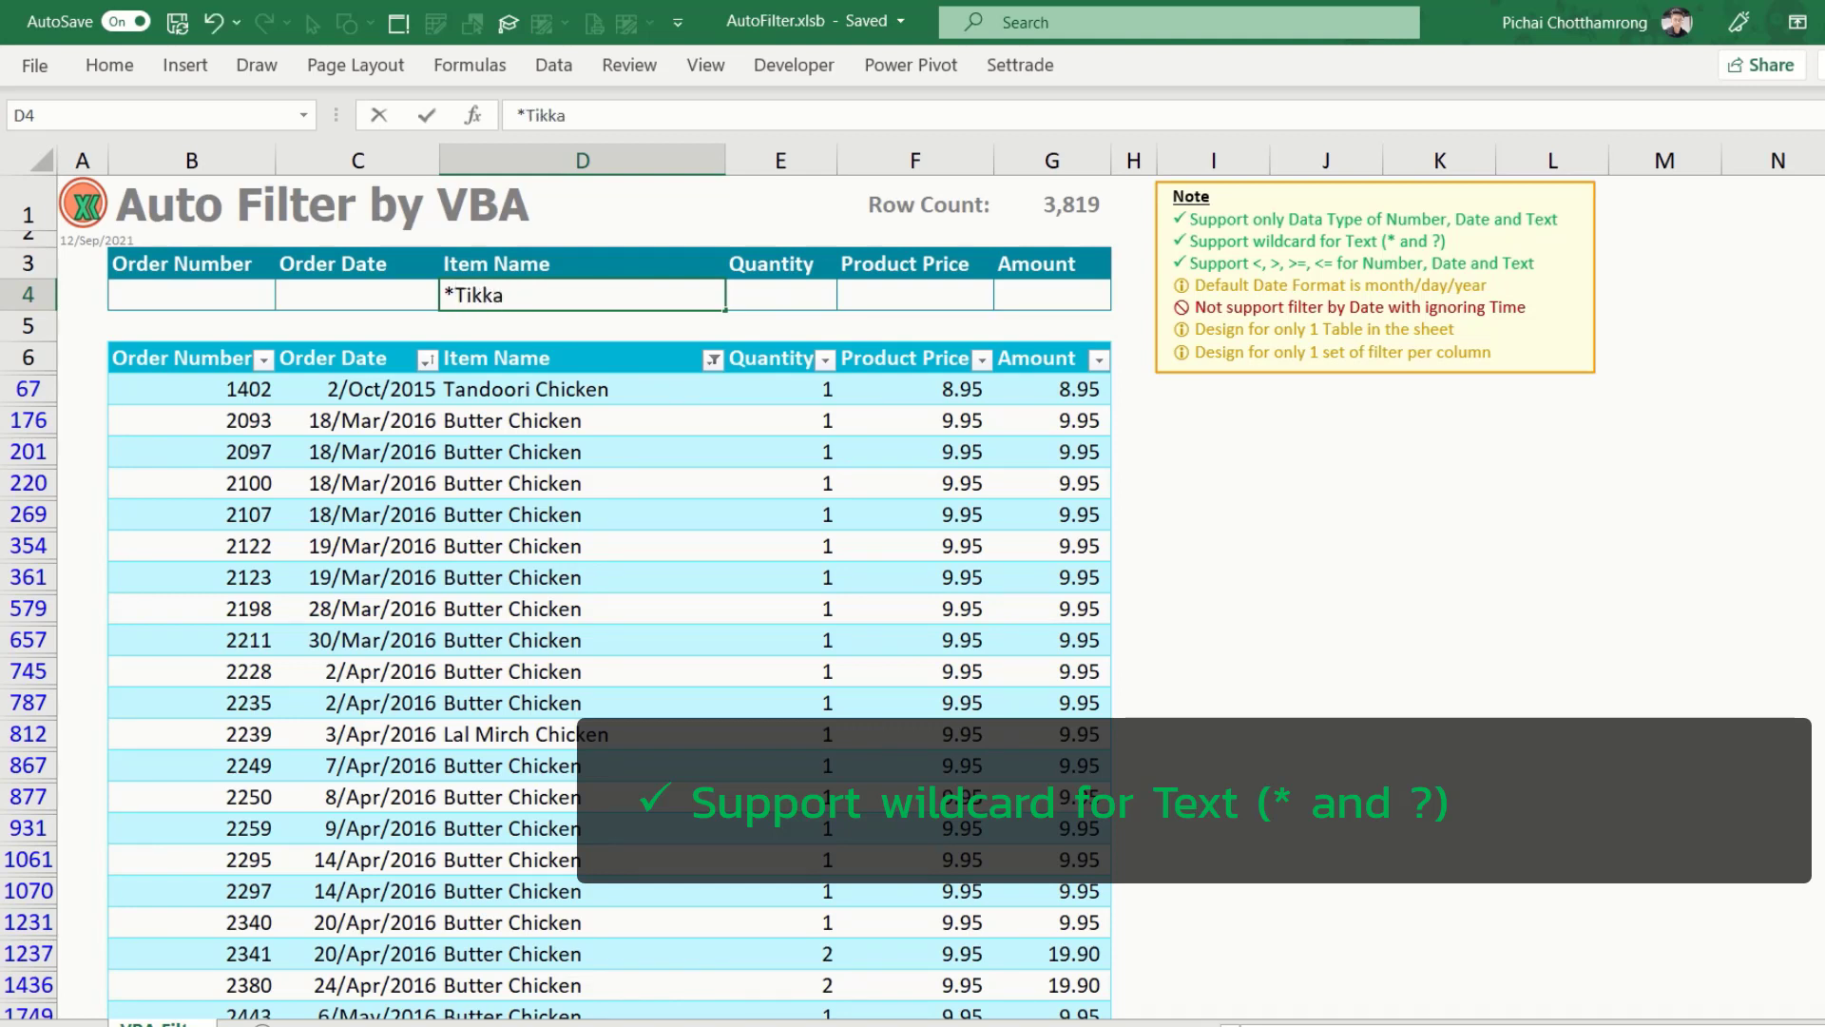
{"action": "key", "text": "Return"}
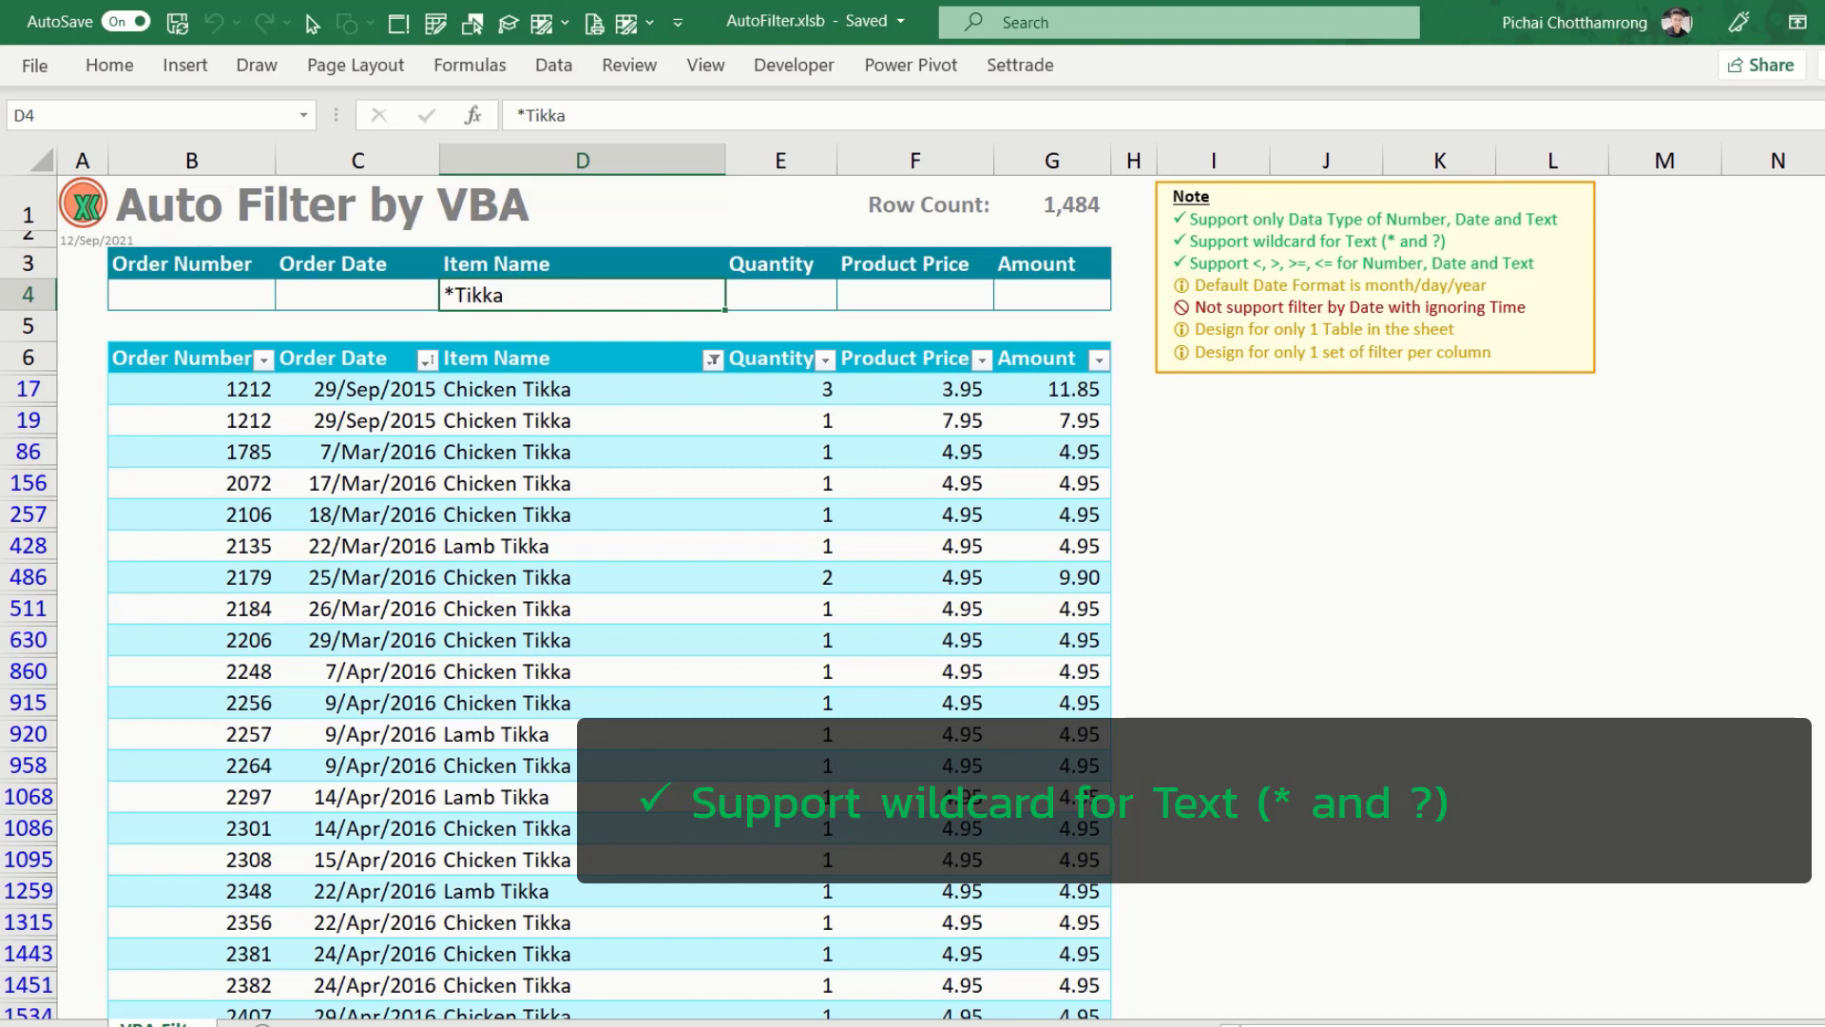
Change the Item Name criterion in D4 to *1/4 to filter for items ending with 1/4
{"action": "type", "text": "*1.4"}
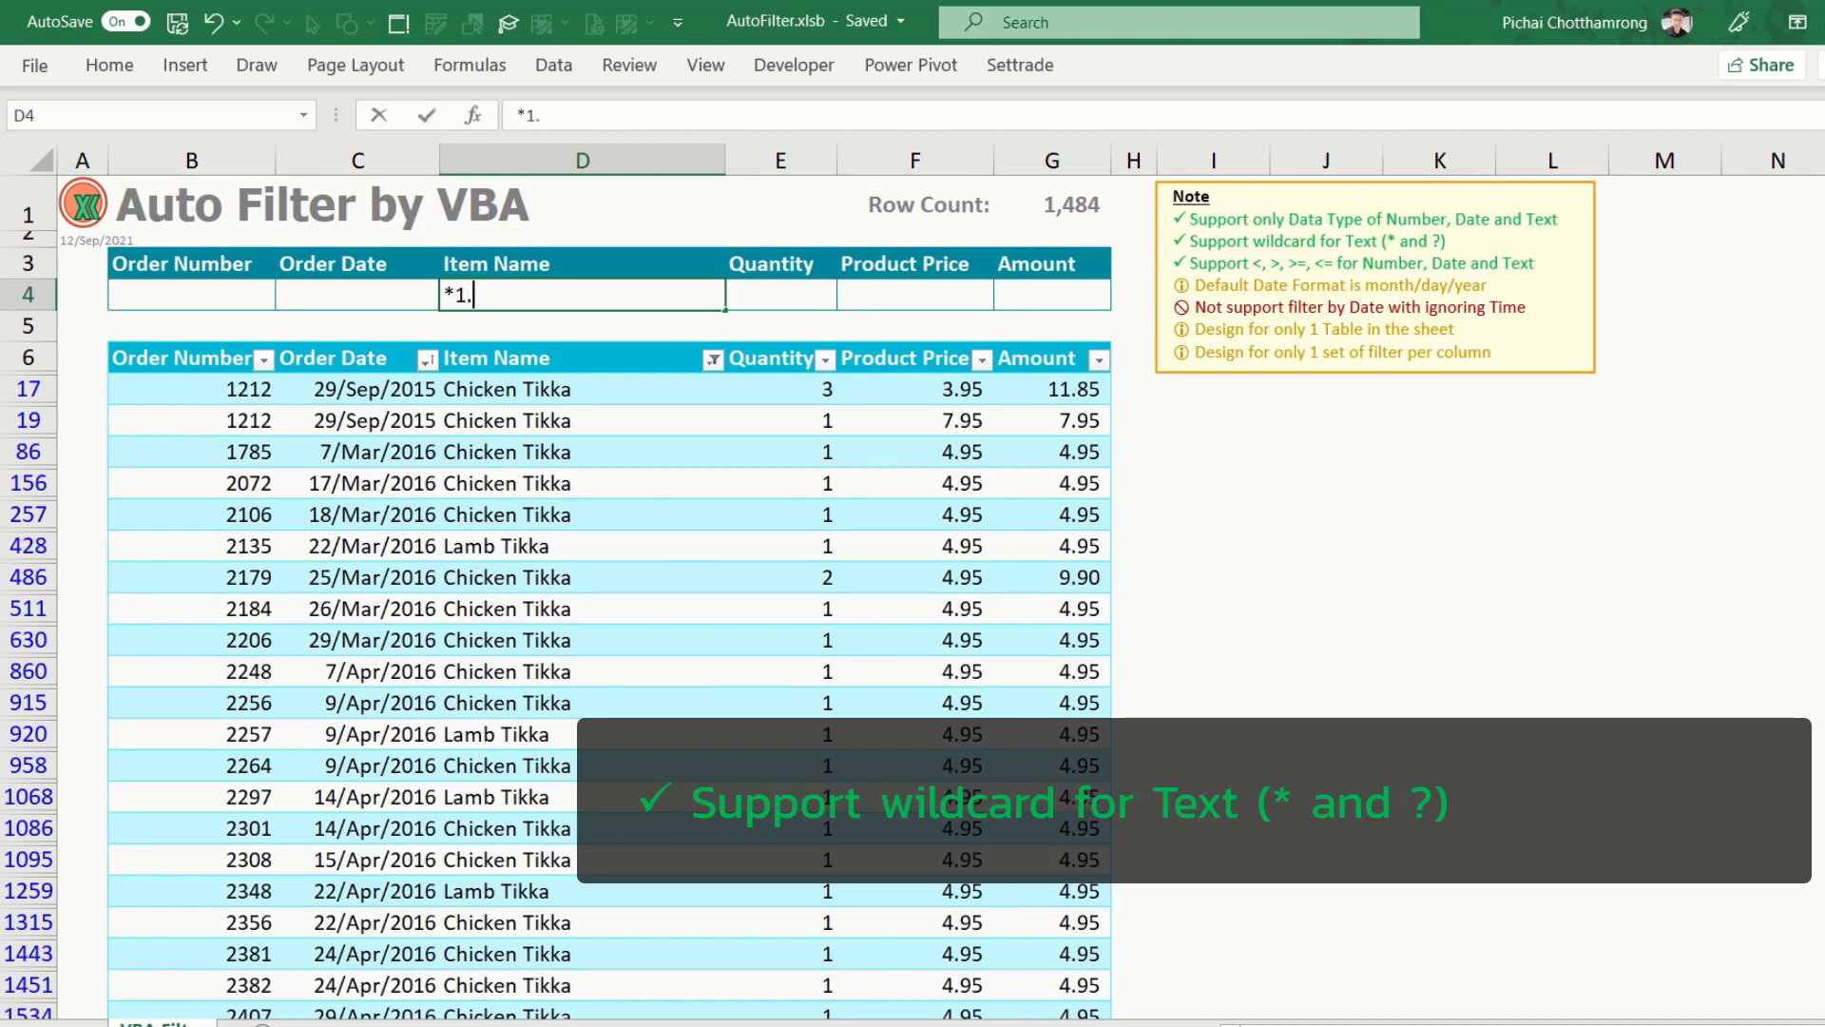
{"action": "key", "text": "BackSpace"}
{"action": "key", "text": "BackSpace"}
{"action": "type", "text": "/4"}
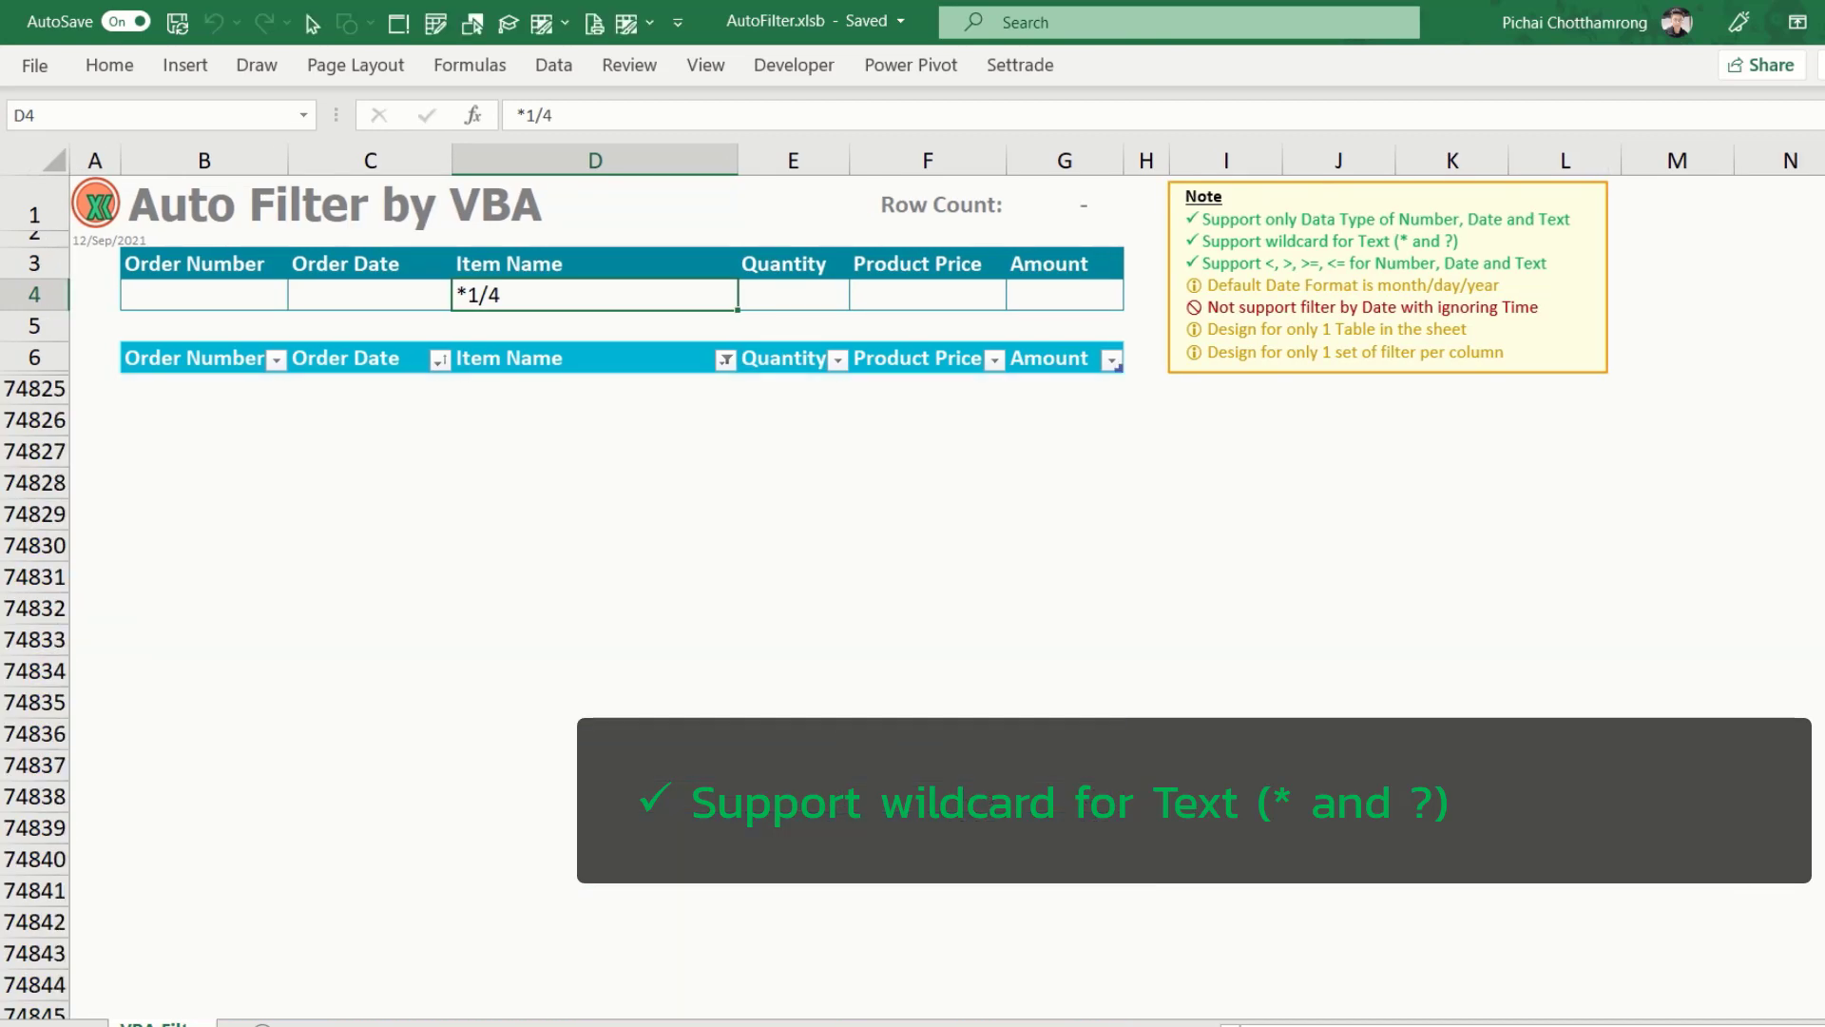
Extend the Item Name criterion in D4 to *1/4* to filter for items containing 1/4, and clear it after viewing the rows
{"action": "type", "text": "*"}
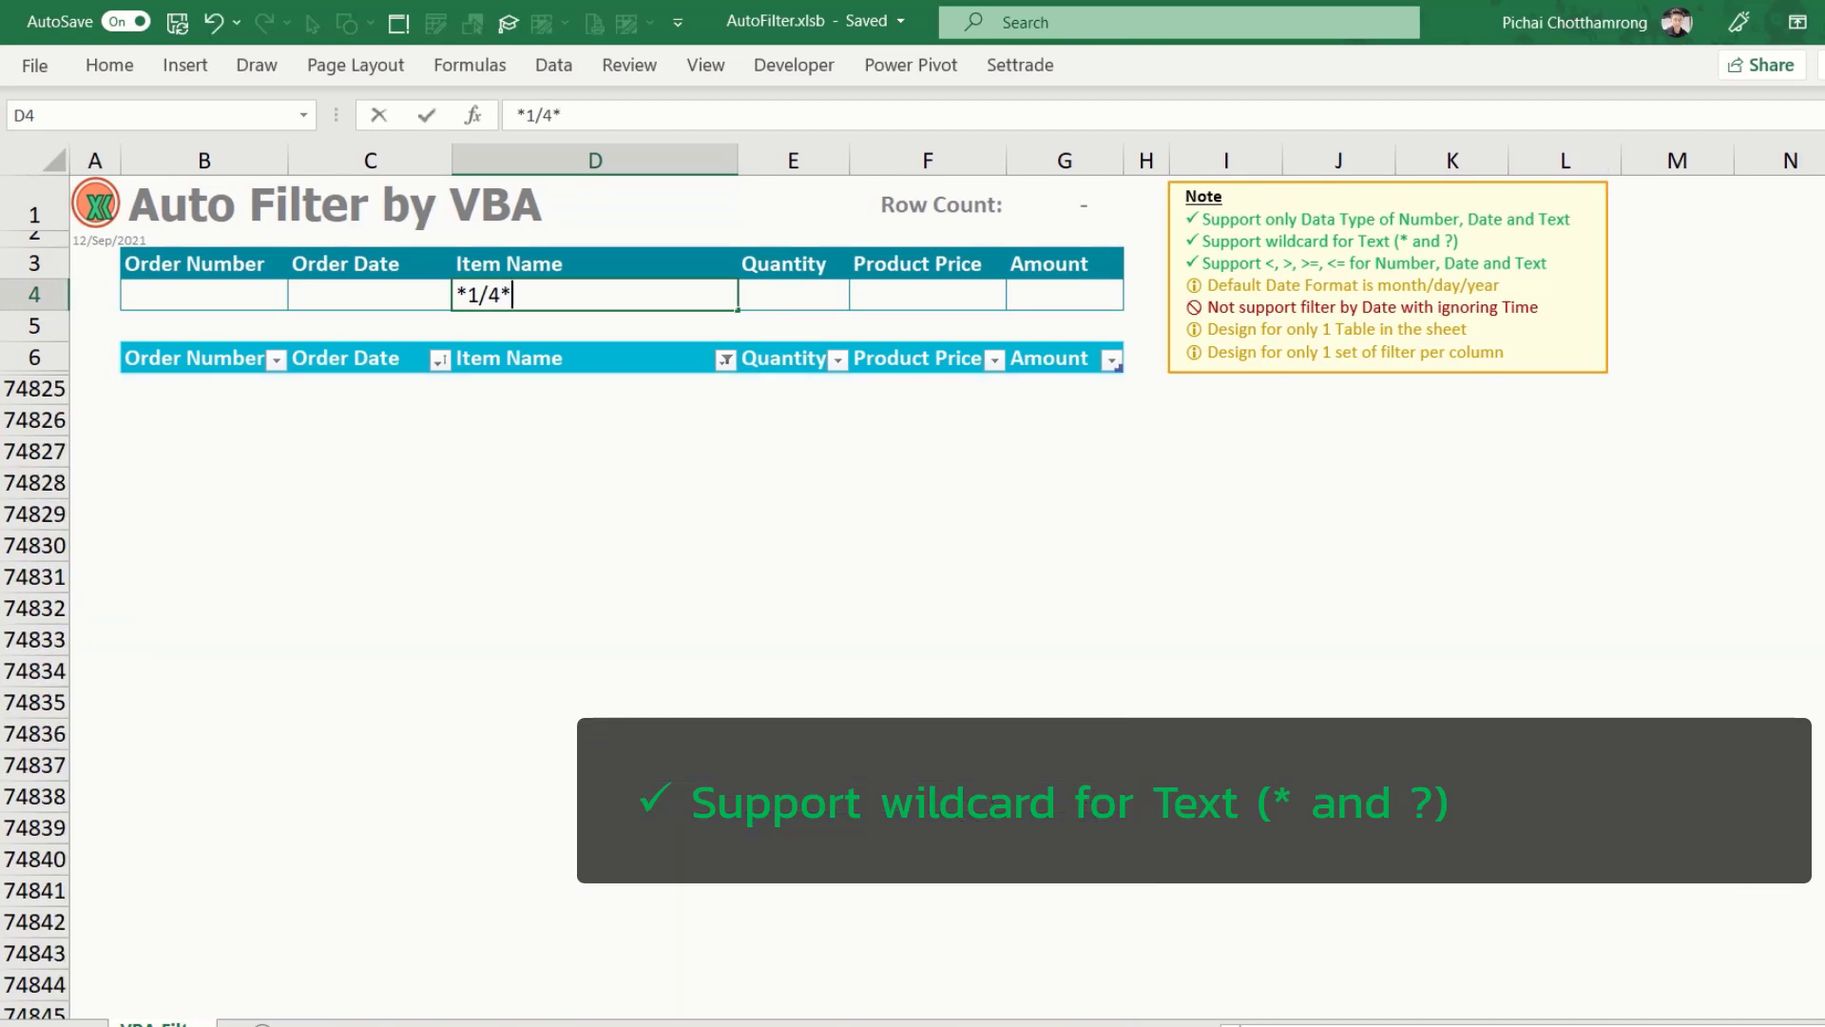
{"action": "key", "text": "Return"}
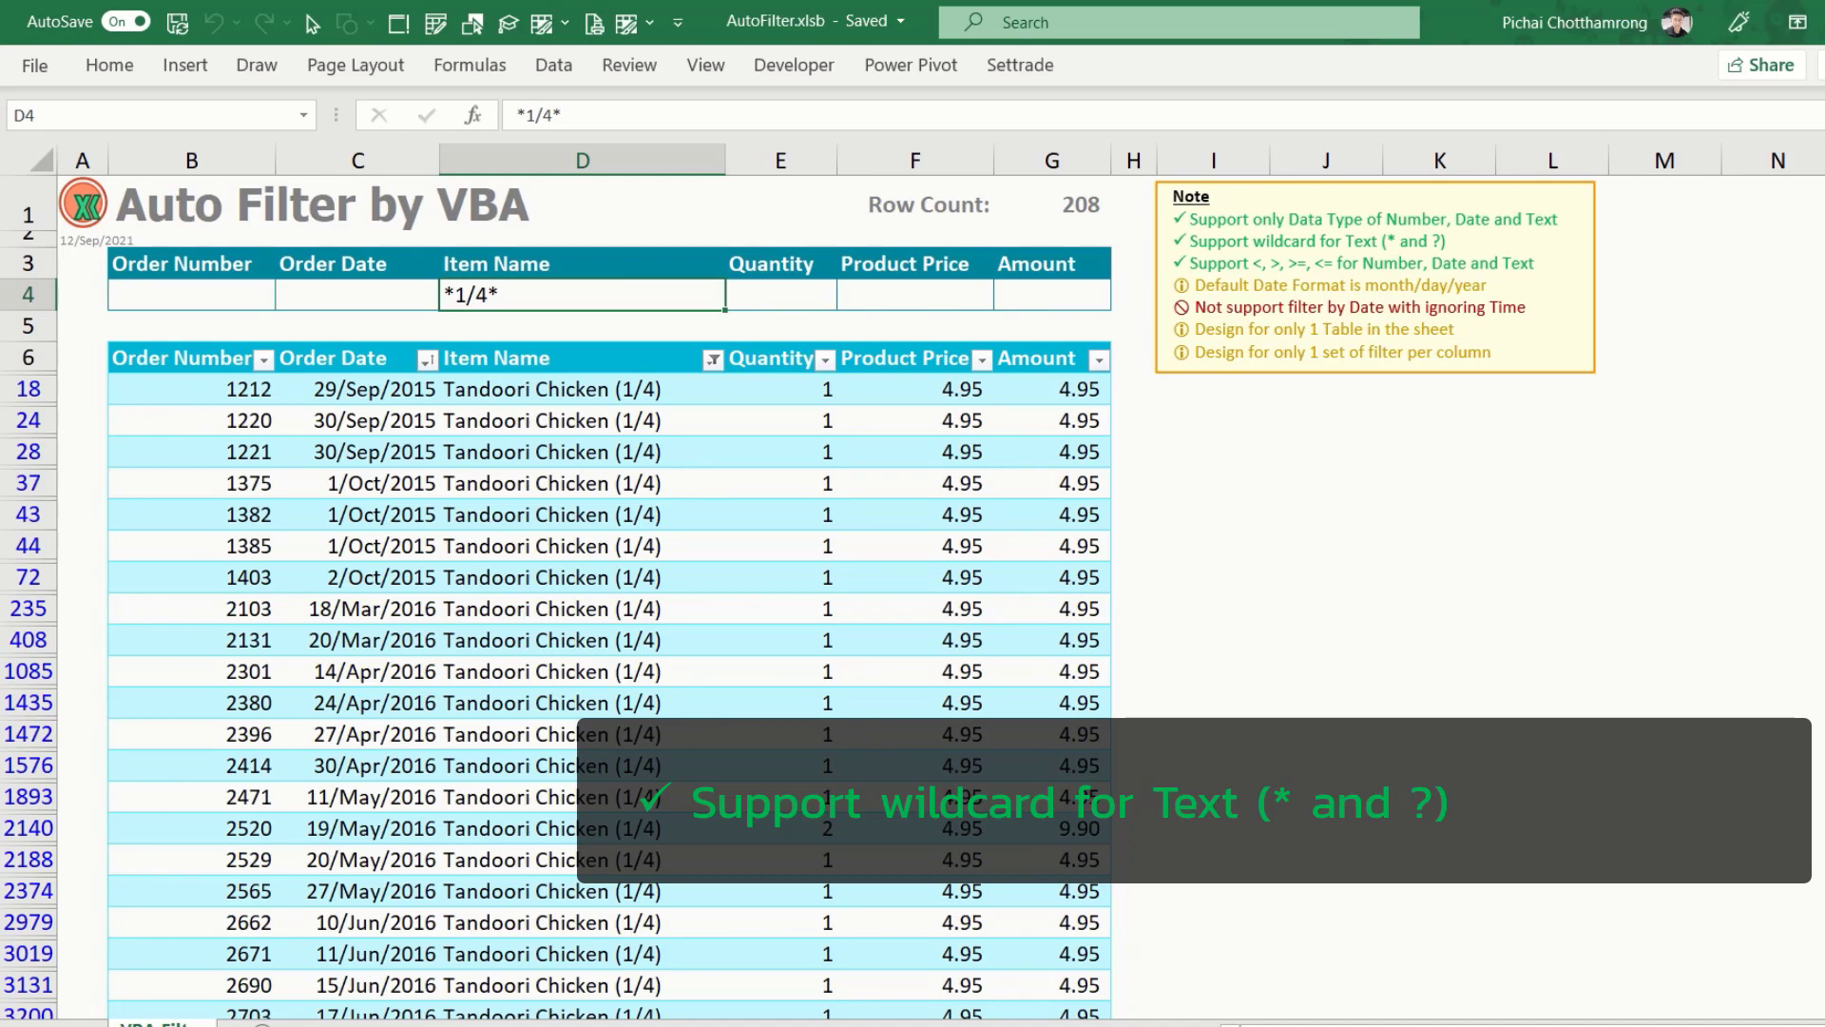
{"action": "key", "text": "Delete"}
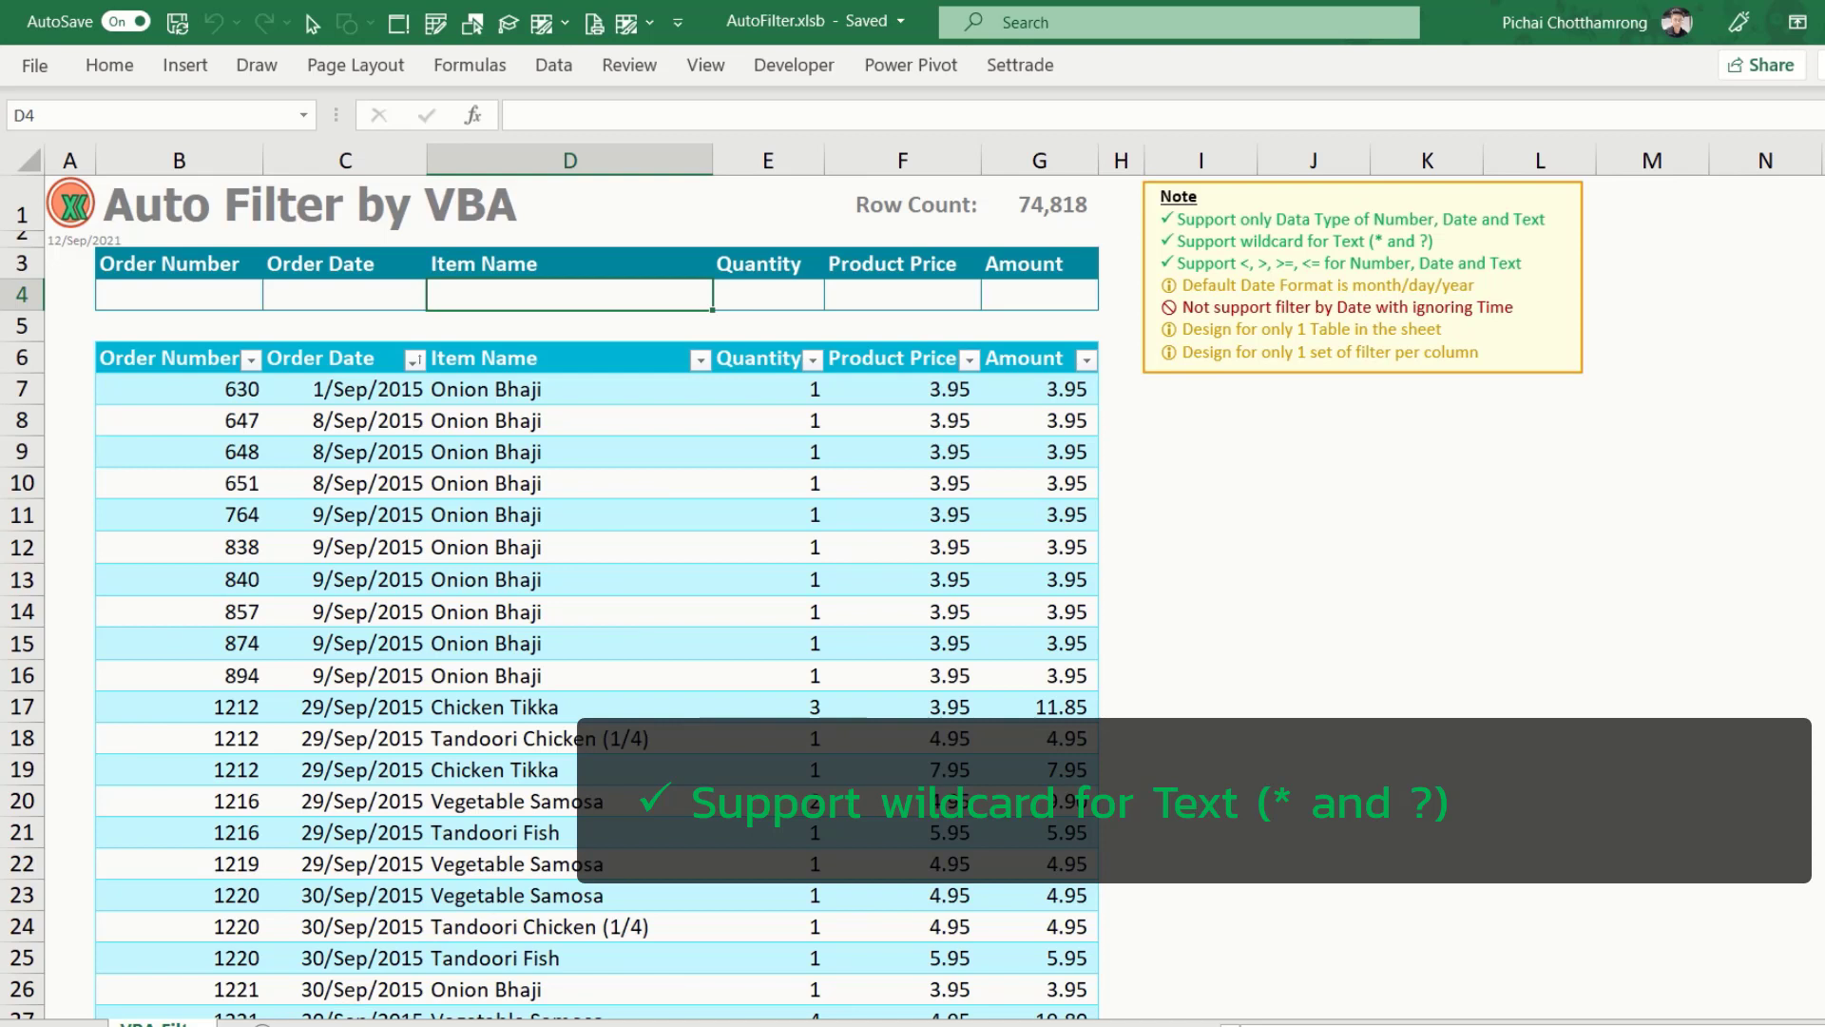
Filter the table by the item name pattern ?hi* in criteria cell D4, and clear that criterion after viewing the rows
{"action": "type", "text": "?hi"}
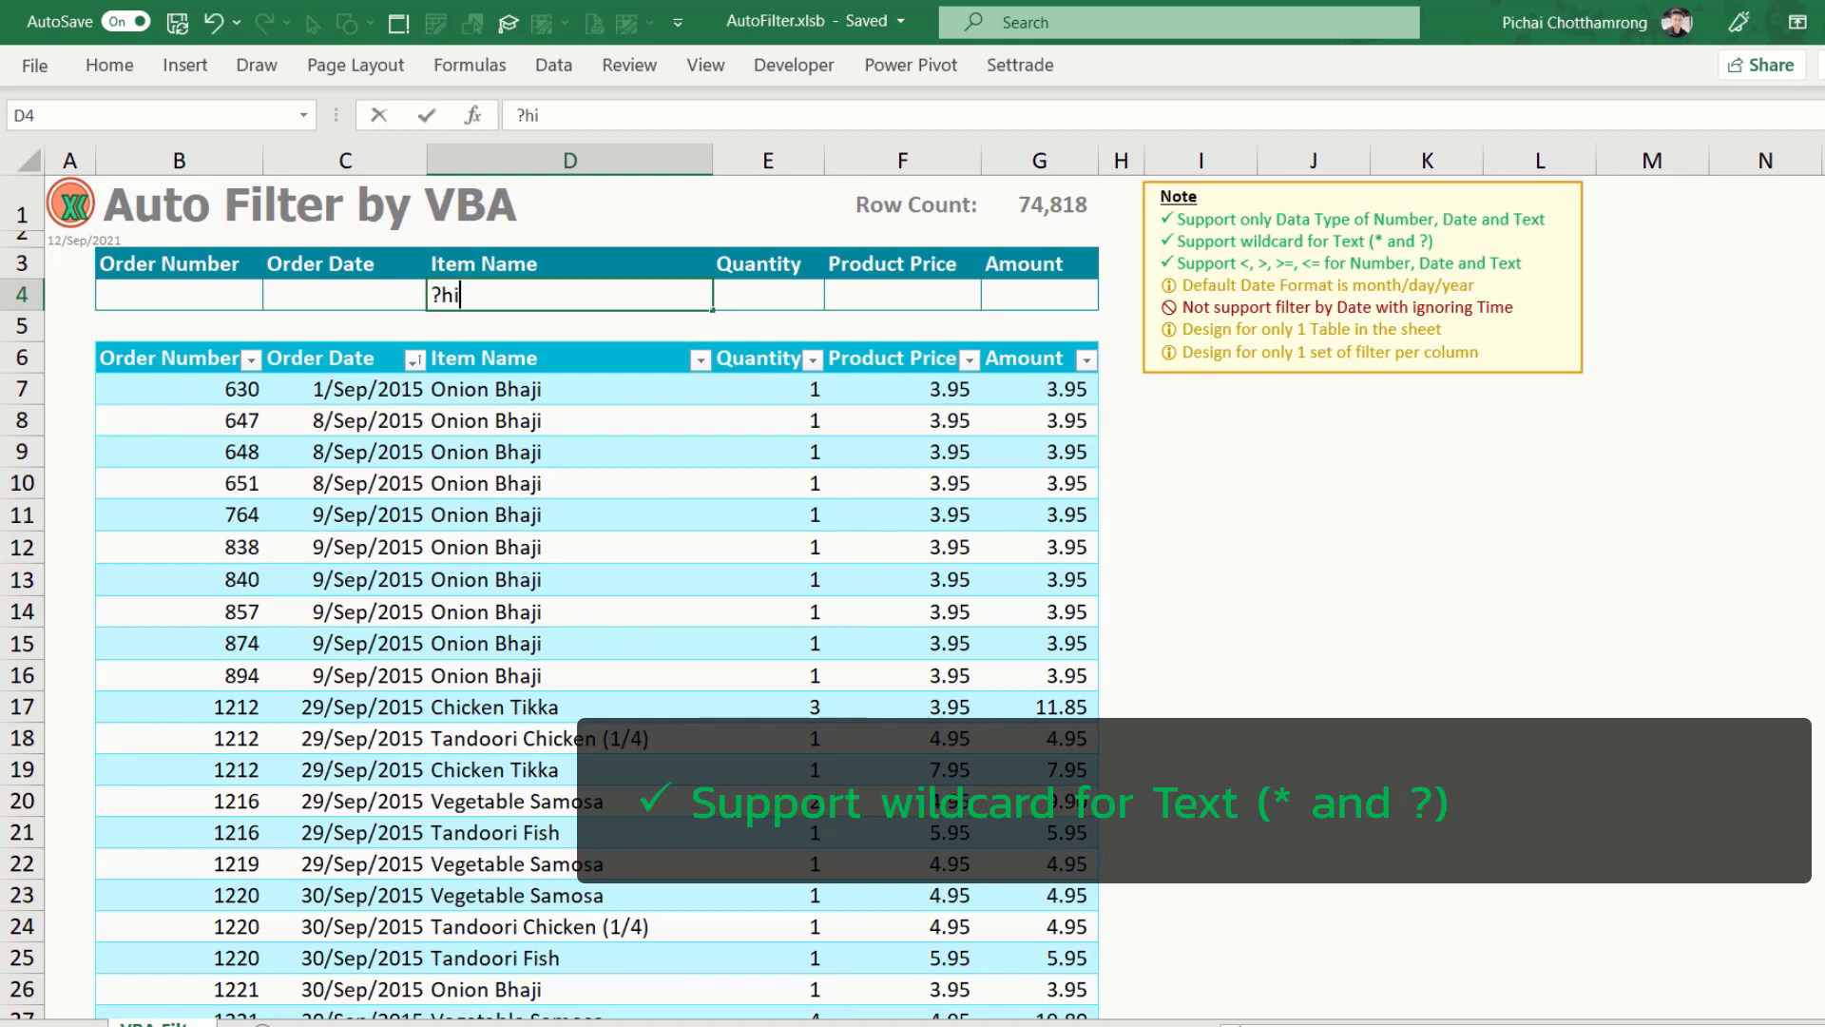
{"action": "type", "text": "*"}
{"action": "key", "text": "Return"}
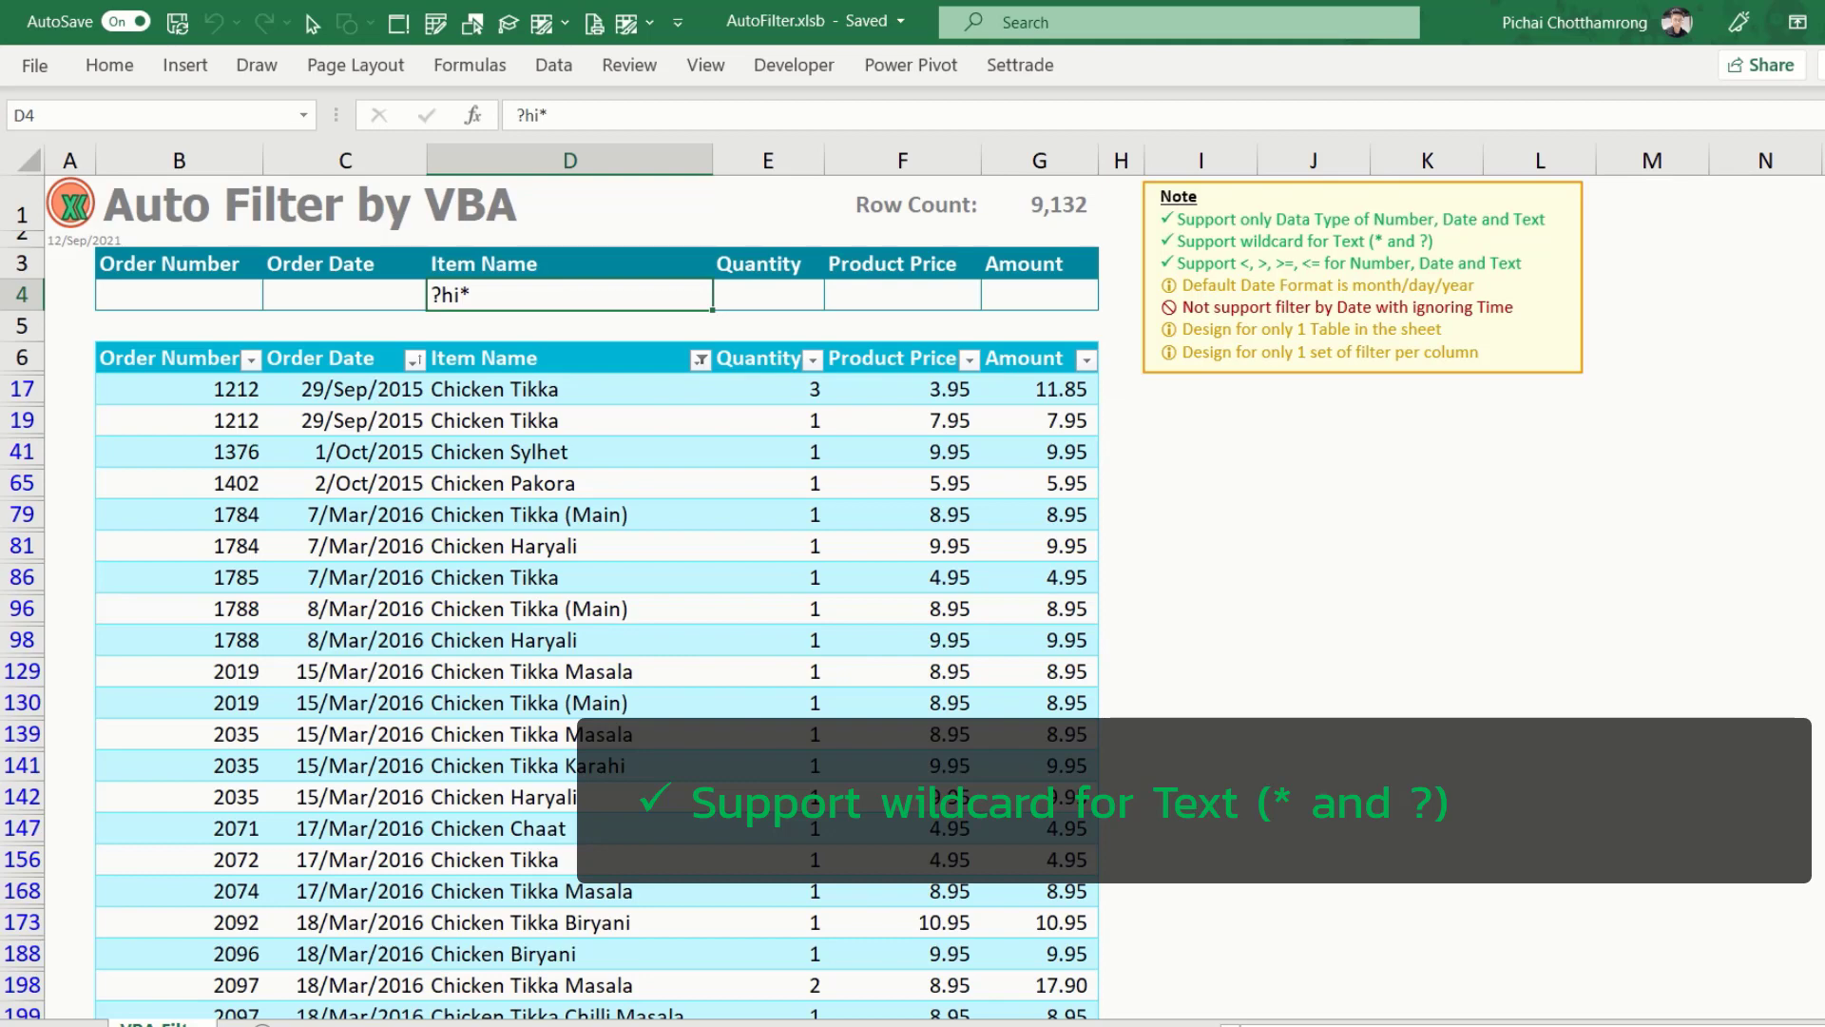
{"action": "key", "text": "Delete"}
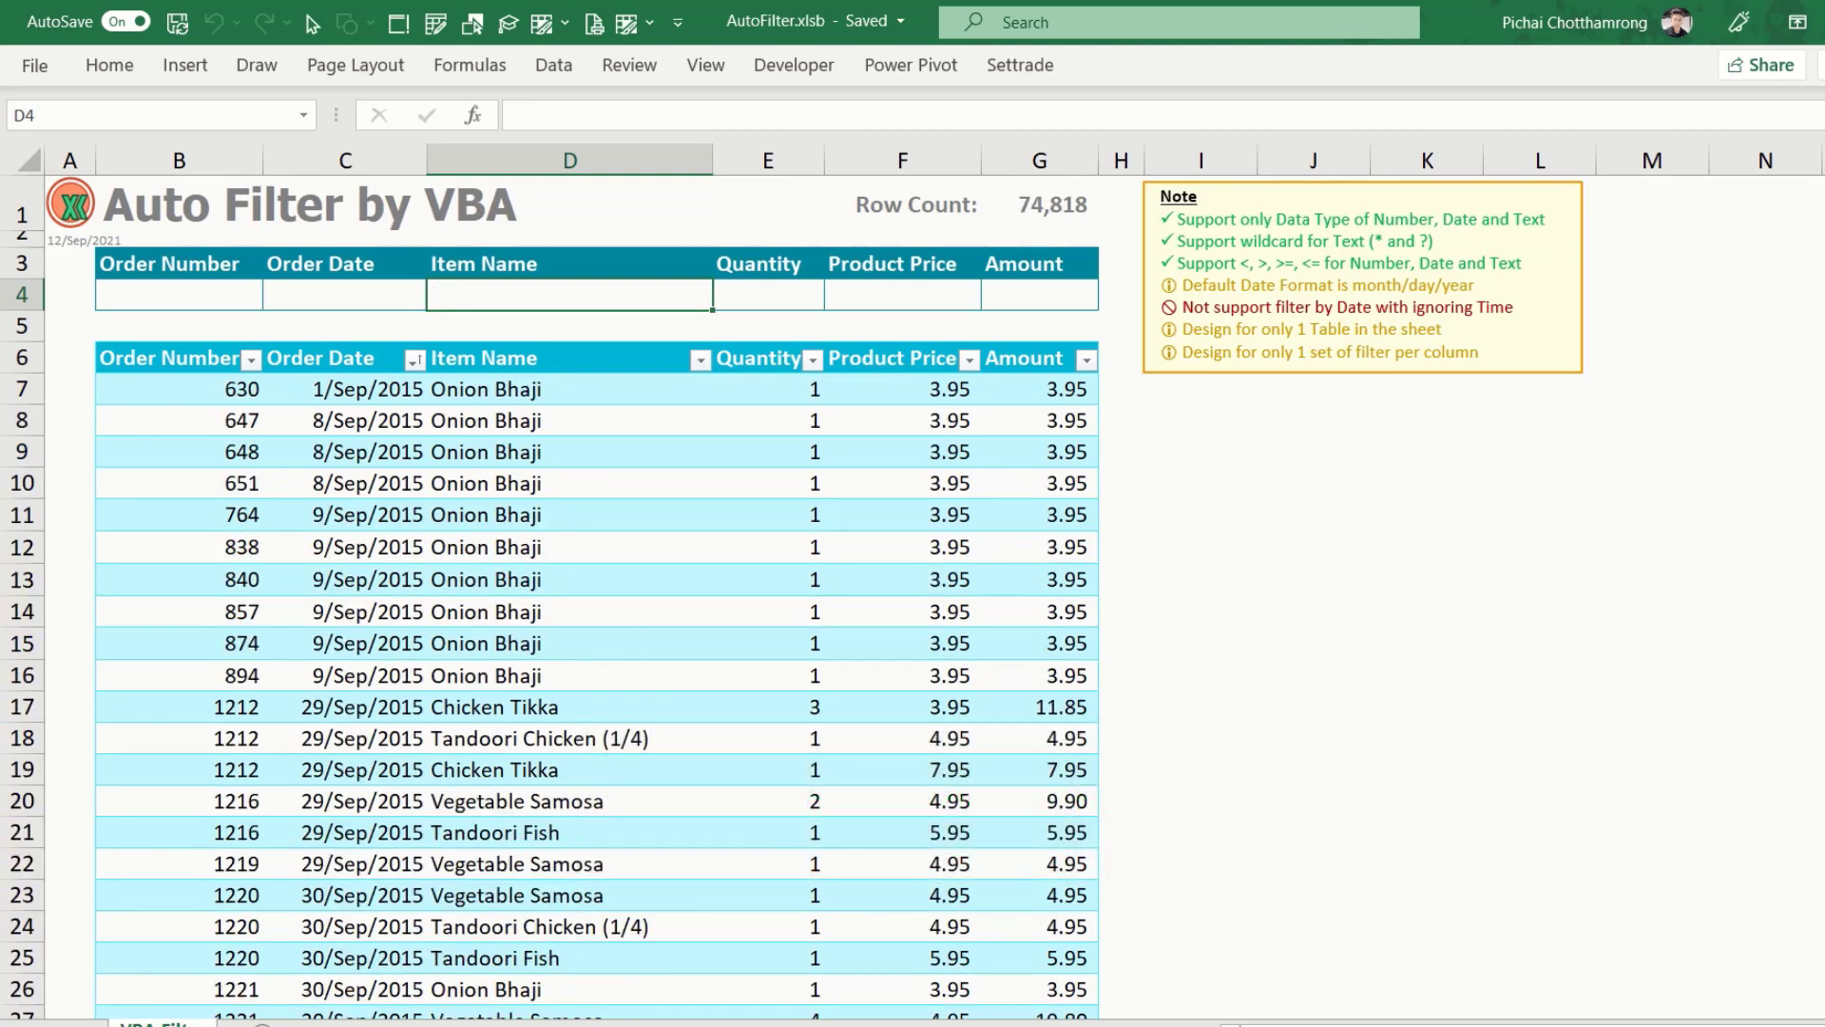
Filter the table for order numbers above 1600 by entering >1600 in criteria cell B4
{"action": "key", "text": "Left"}
{"action": "key", "text": "Left"}
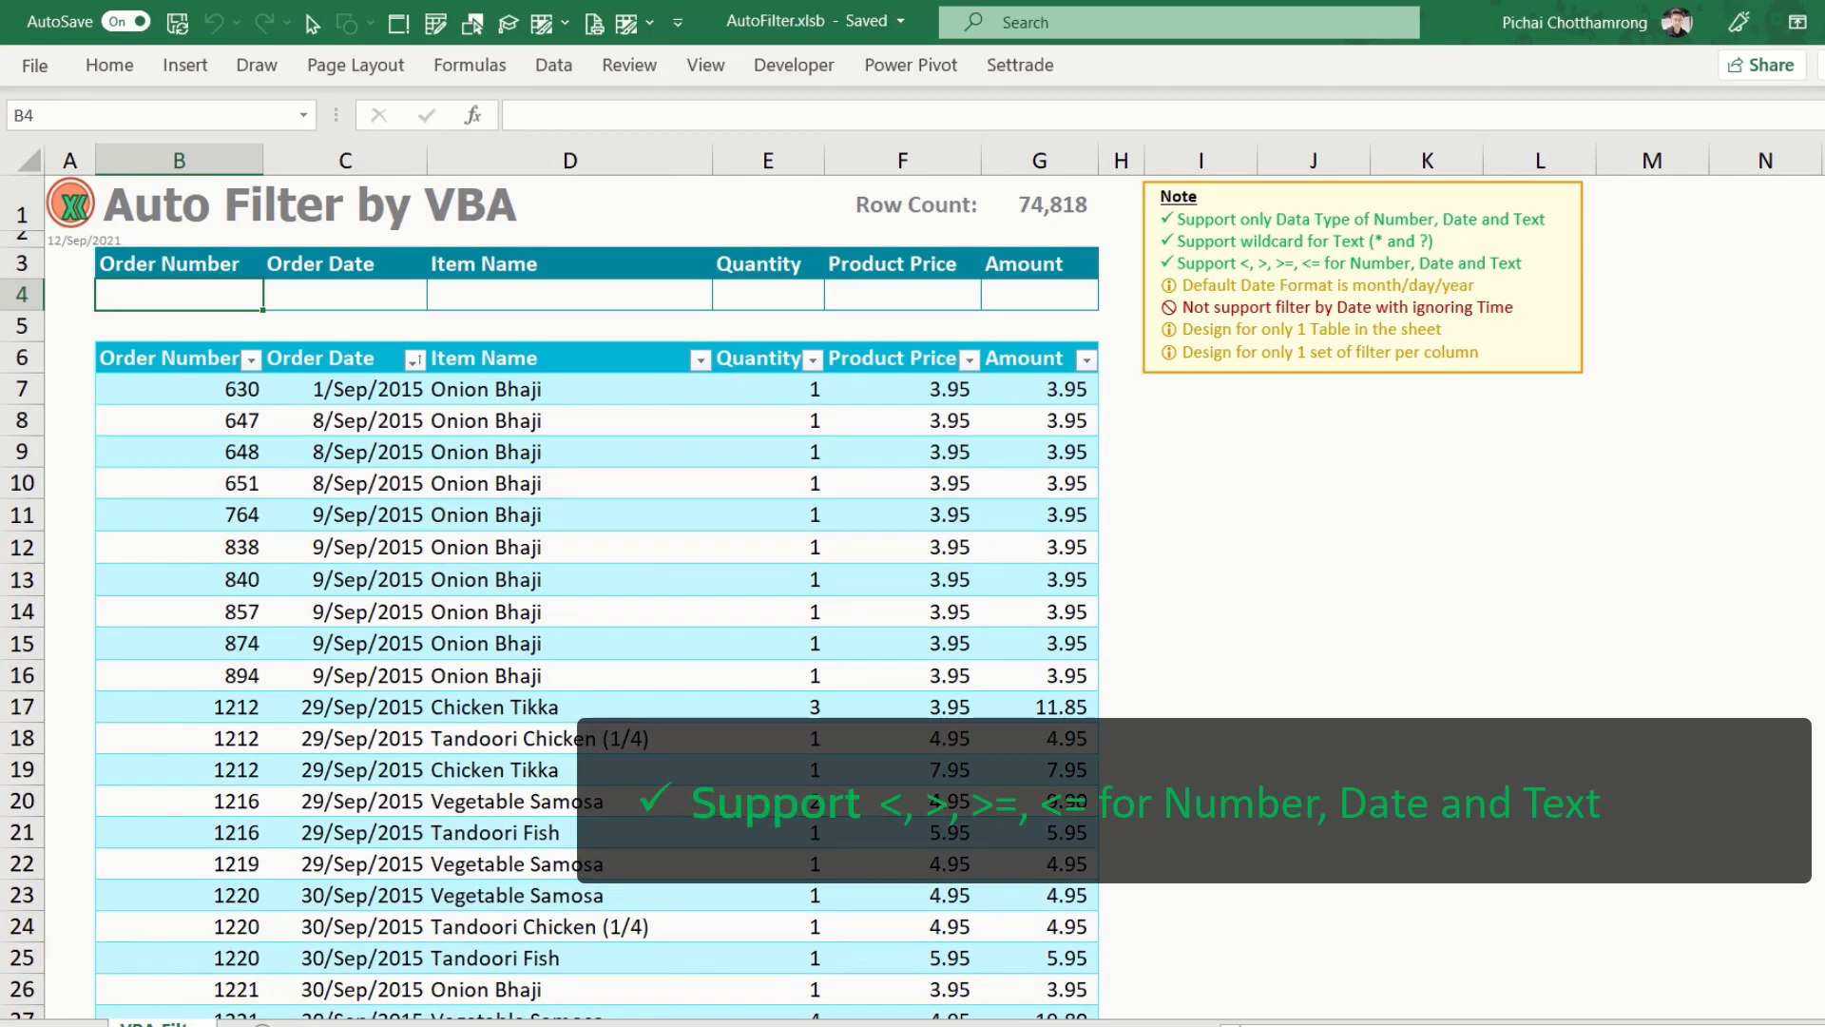
{"action": "type", "text": ">"}
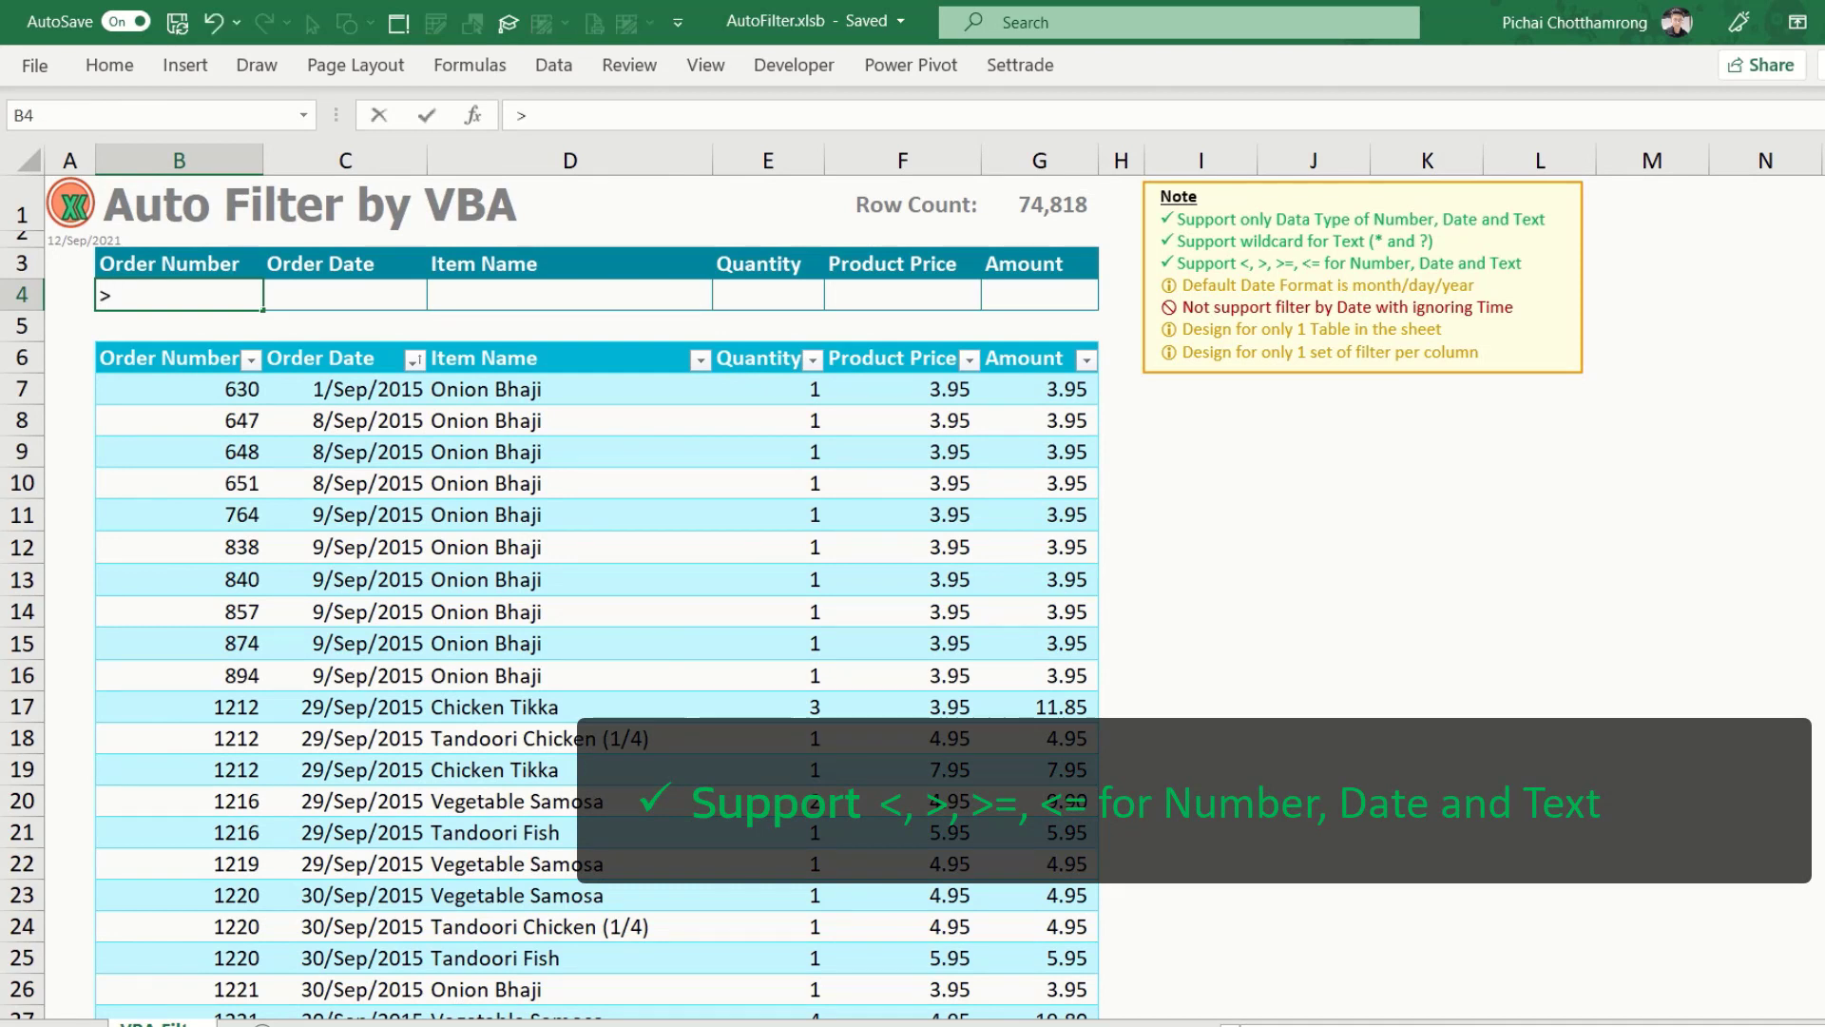
{"action": "type", "text": "1600"}
{"action": "key", "text": "Return"}
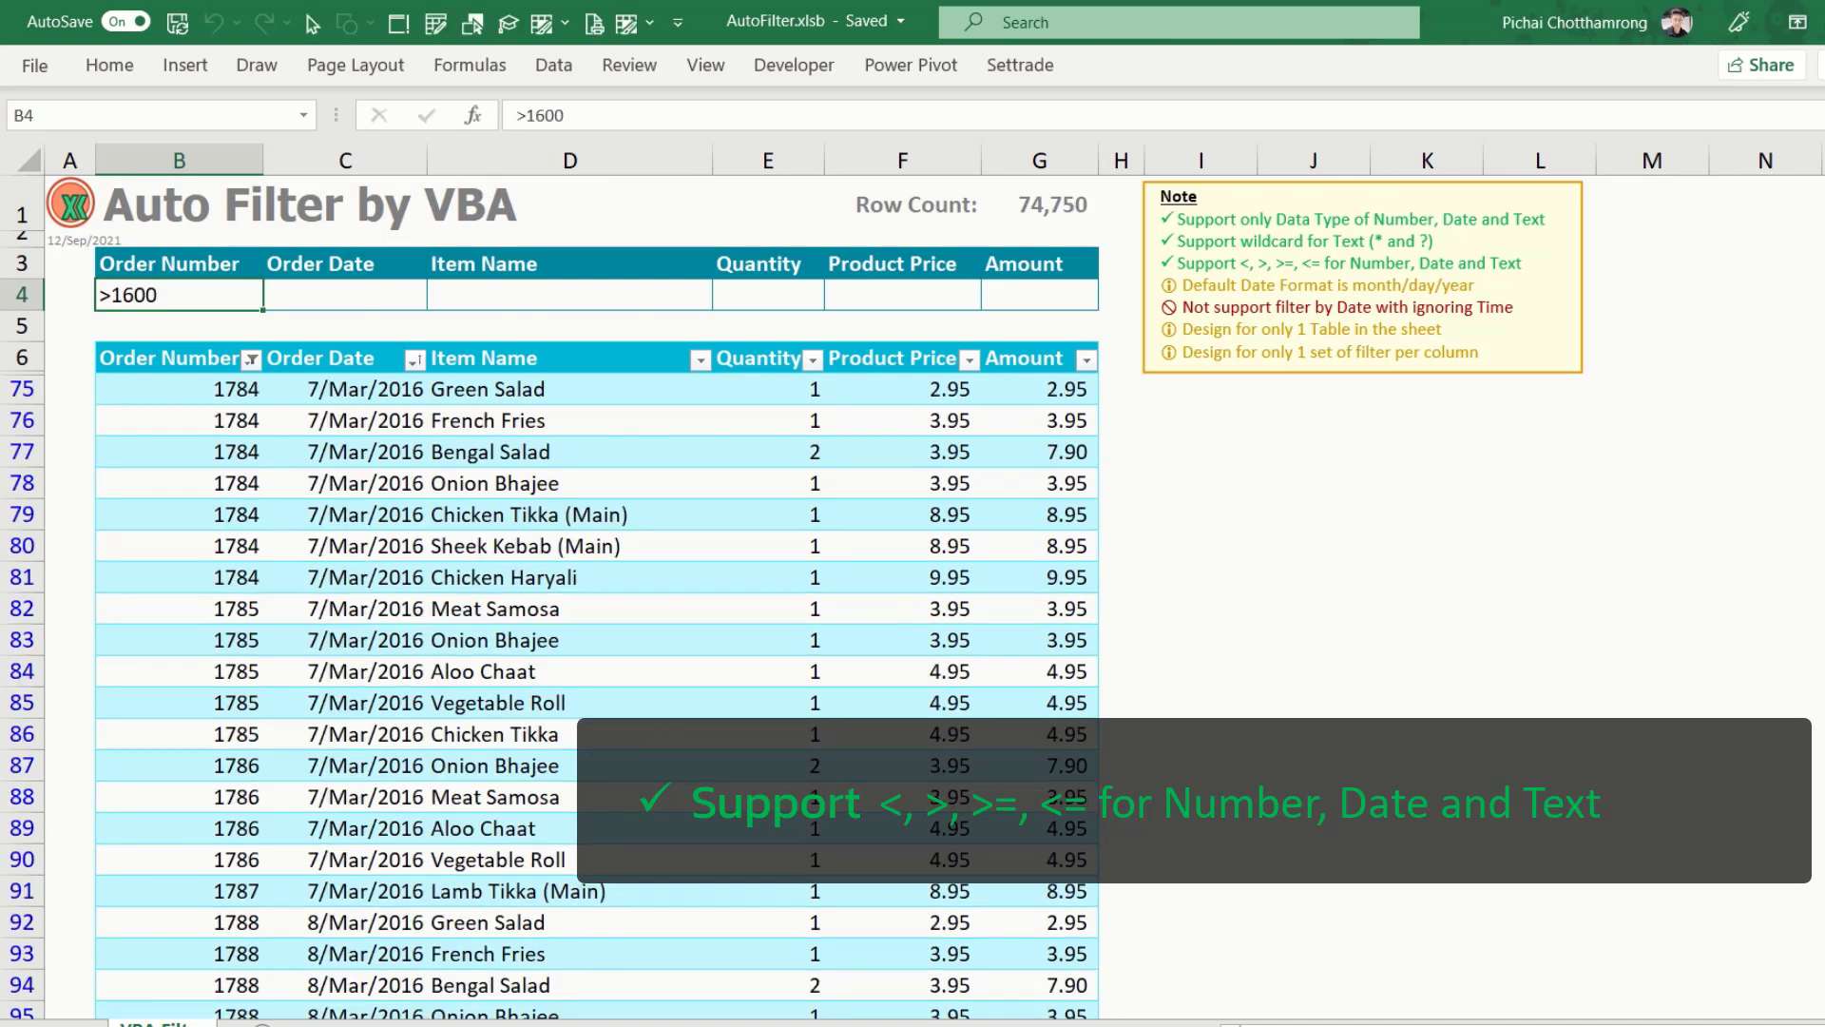
Change the Order Number criterion in B4 to <1000, and clear it after viewing the rows
{"action": "key", "text": "F2"}
{"action": "key", "text": "Left"}
{"action": "key", "text": "Left"}
{"action": "key", "text": "Left"}
{"action": "key", "text": "Left"}
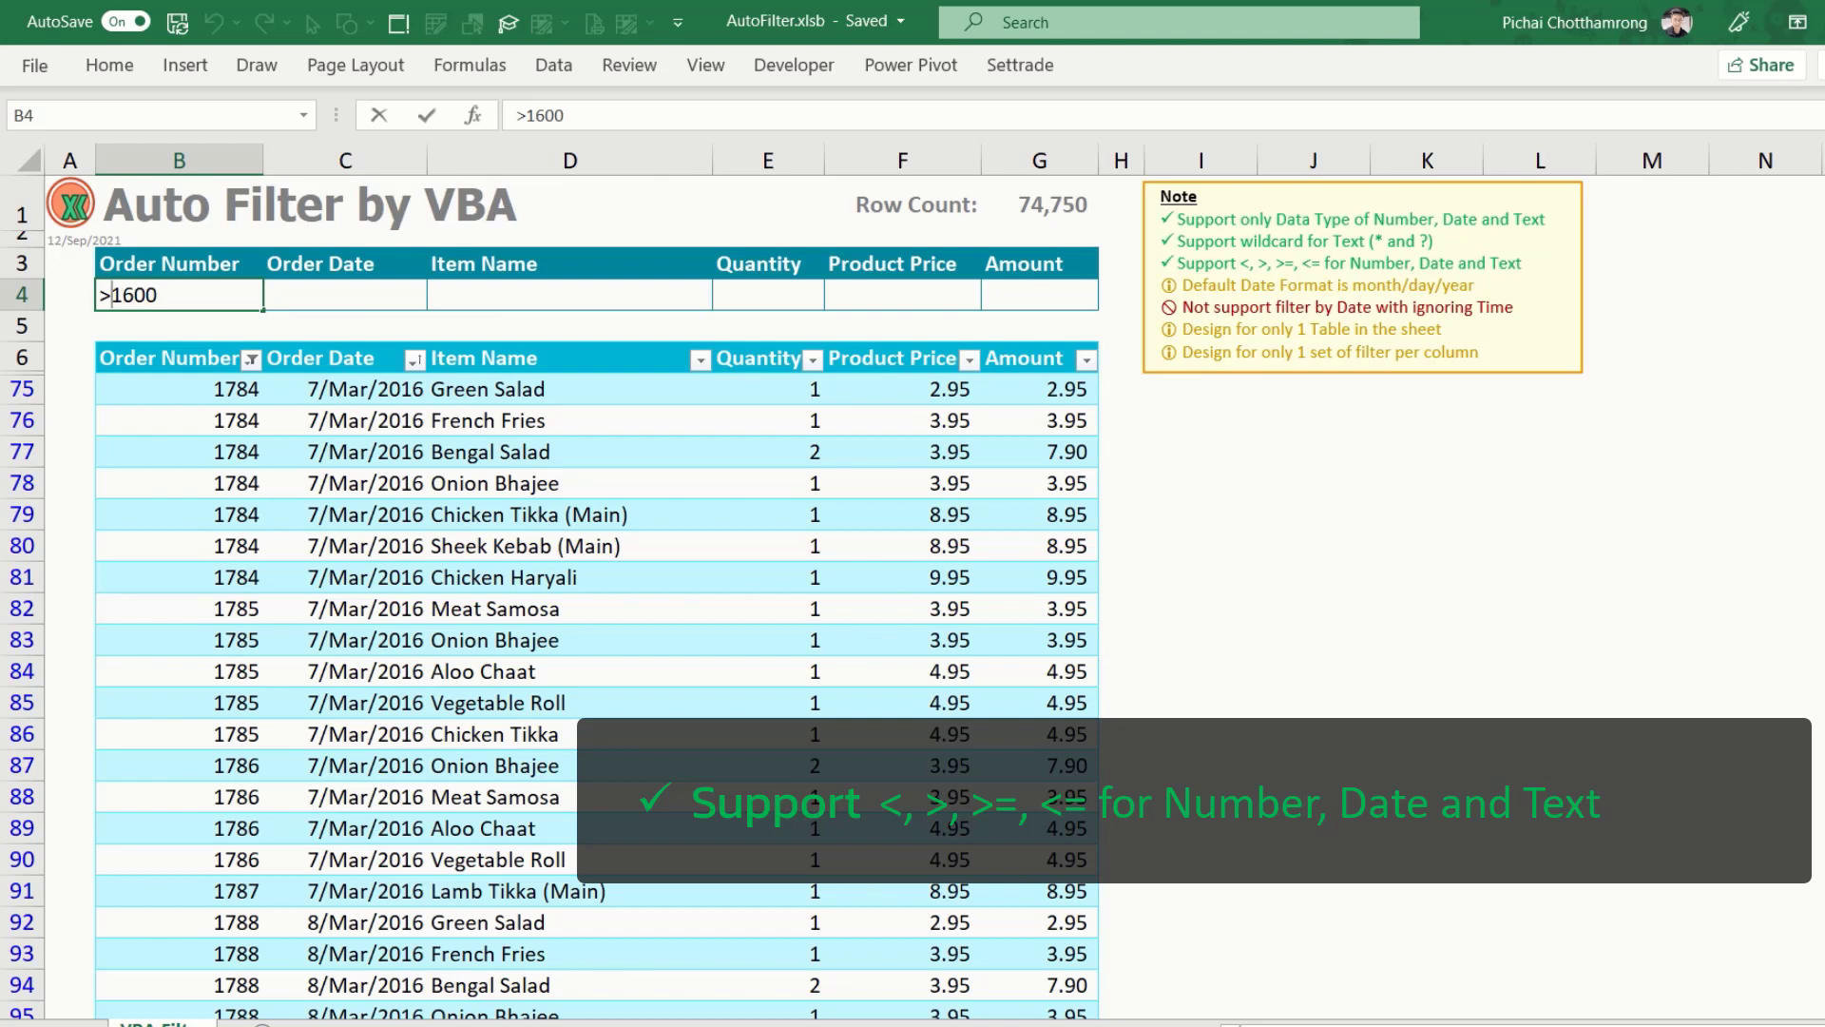
{"action": "key", "text": "BackSpace"}
{"action": "type", "text": "<"}
{"action": "key", "text": "Right"}
{"action": "key", "text": "Delete"}
{"action": "type", "text": "0"}
{"action": "key", "text": "Return"}
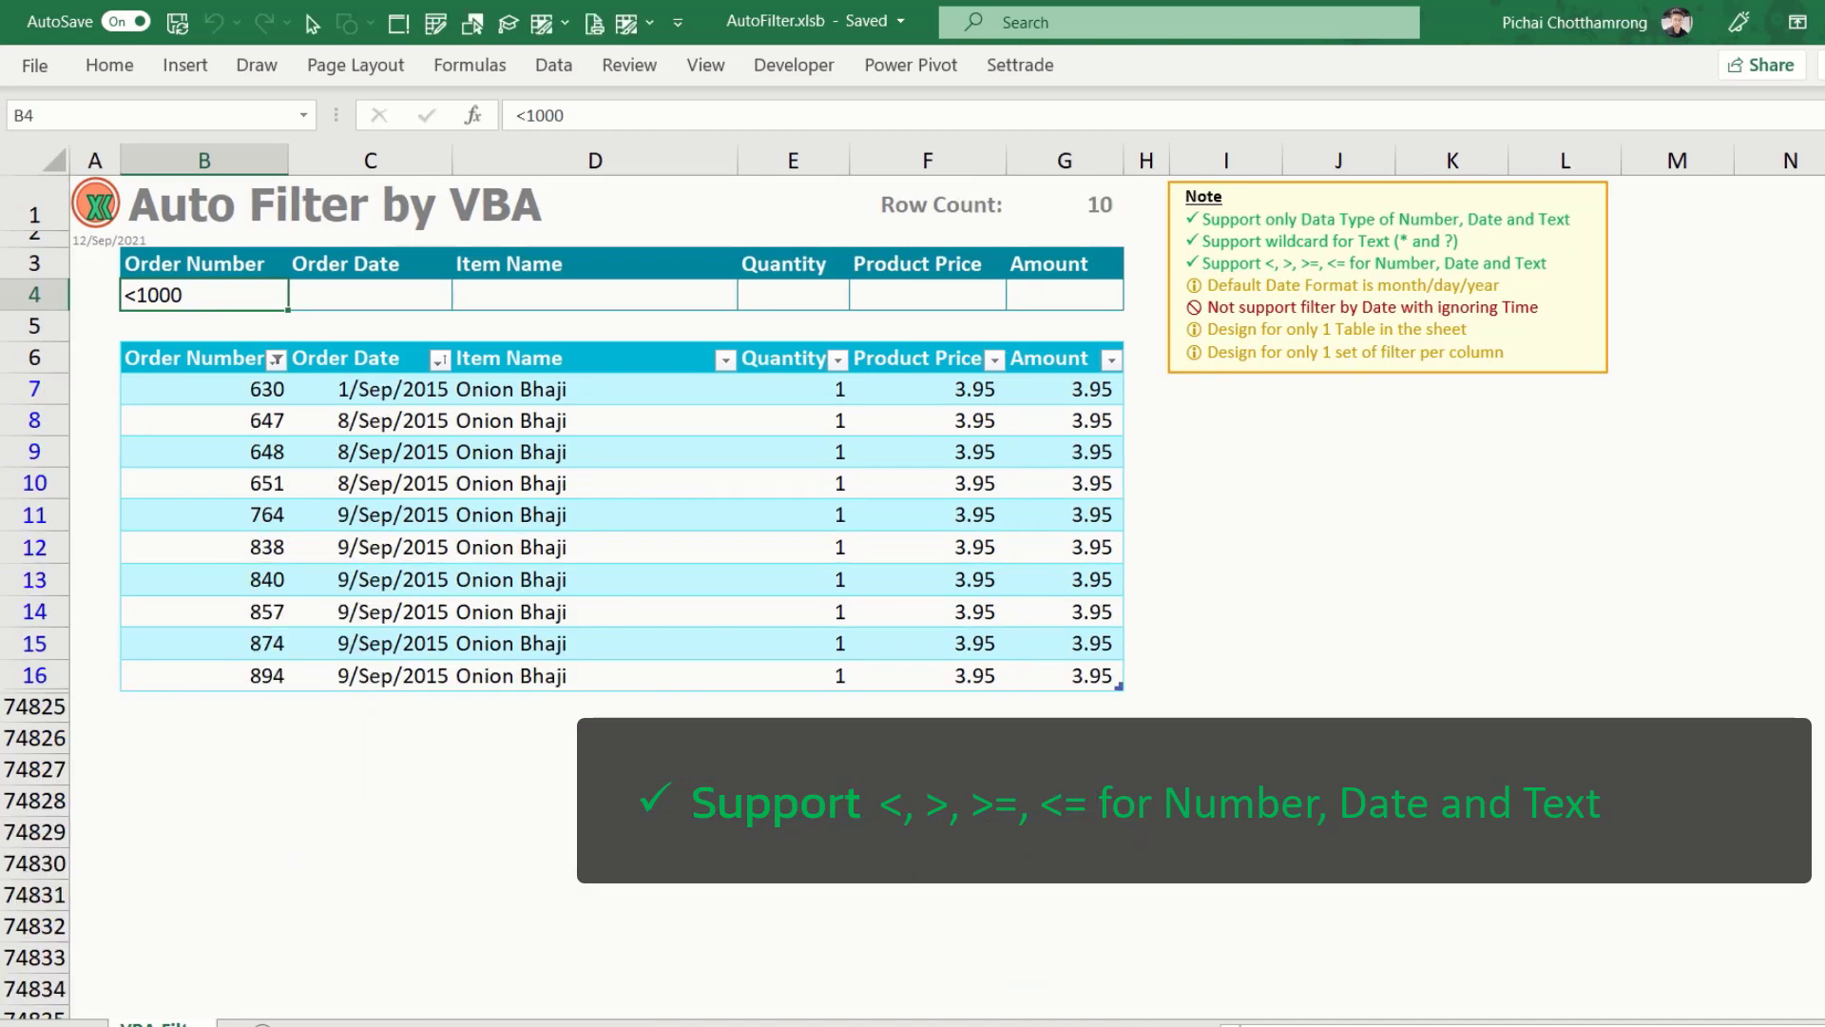
{"action": "key", "text": "Delete"}
Filter the table for order dates >1/Oct/2016 in criteria cell C4, and check the filtered rows down to the table's end
{"action": "left_click", "coordinate": [345, 295]}
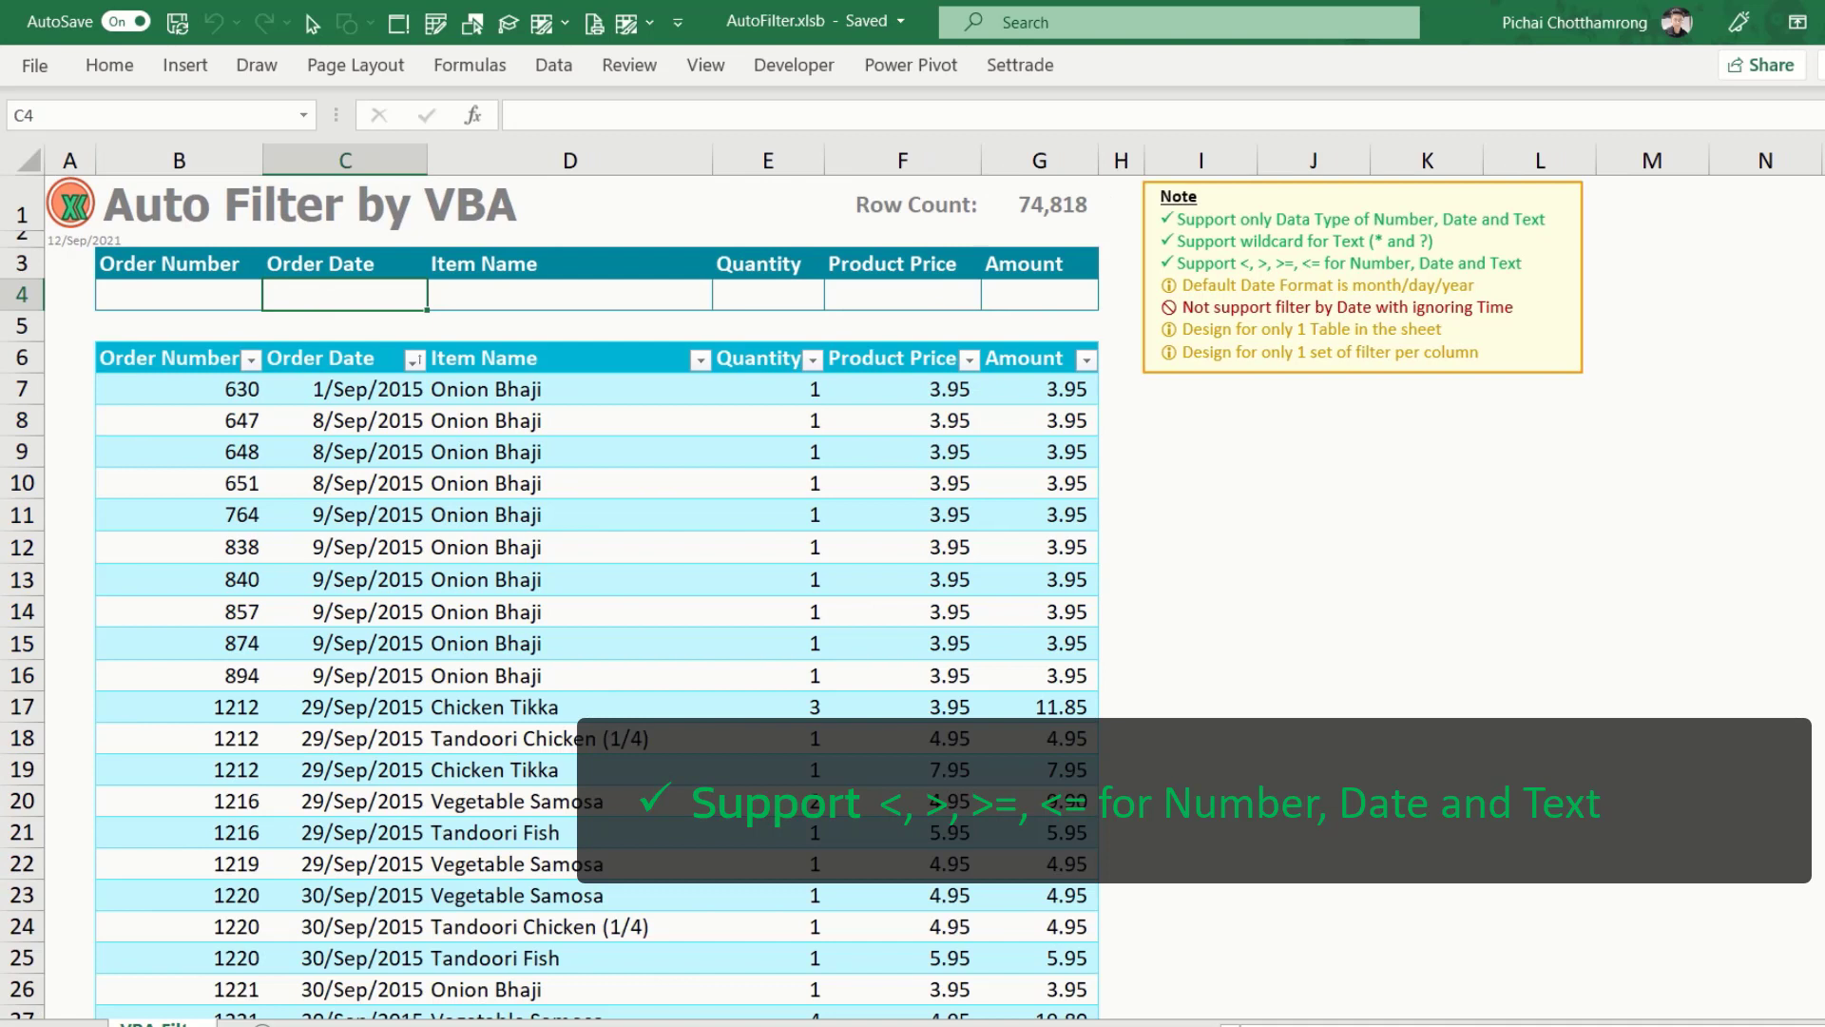
{"action": "type", "text": ">"}
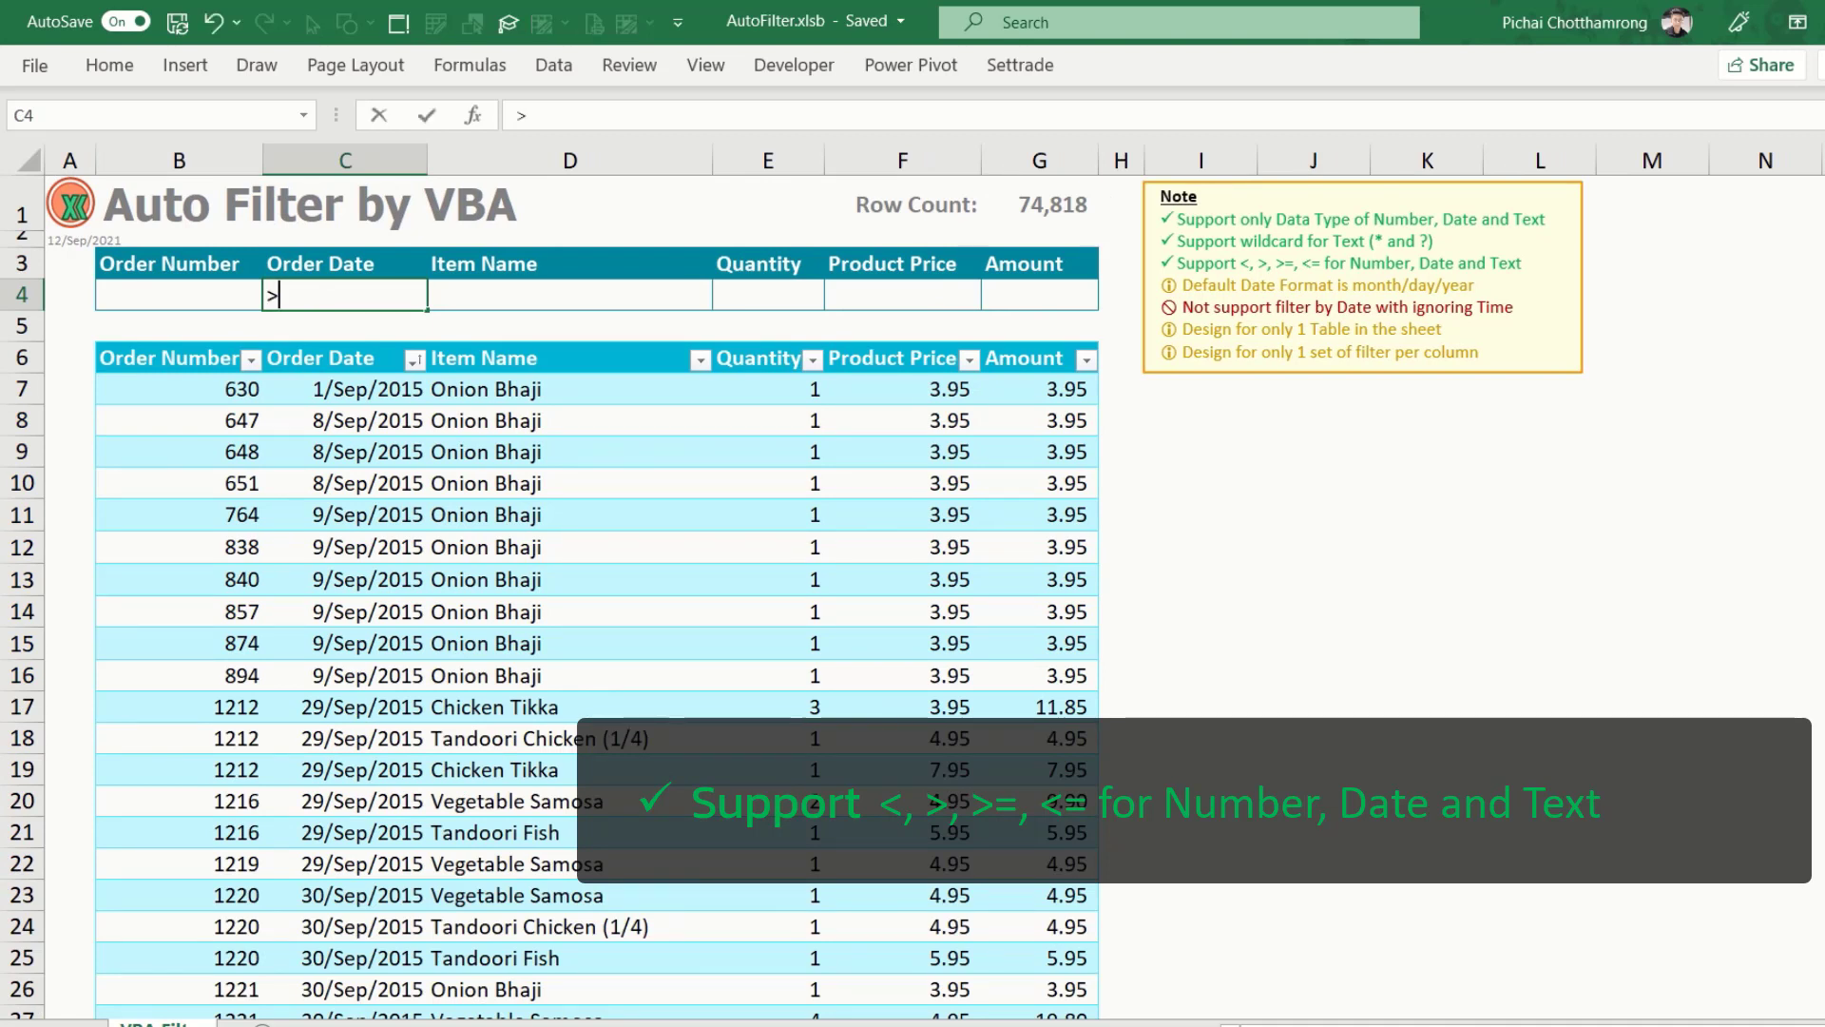
{"action": "type", "text": "1"}
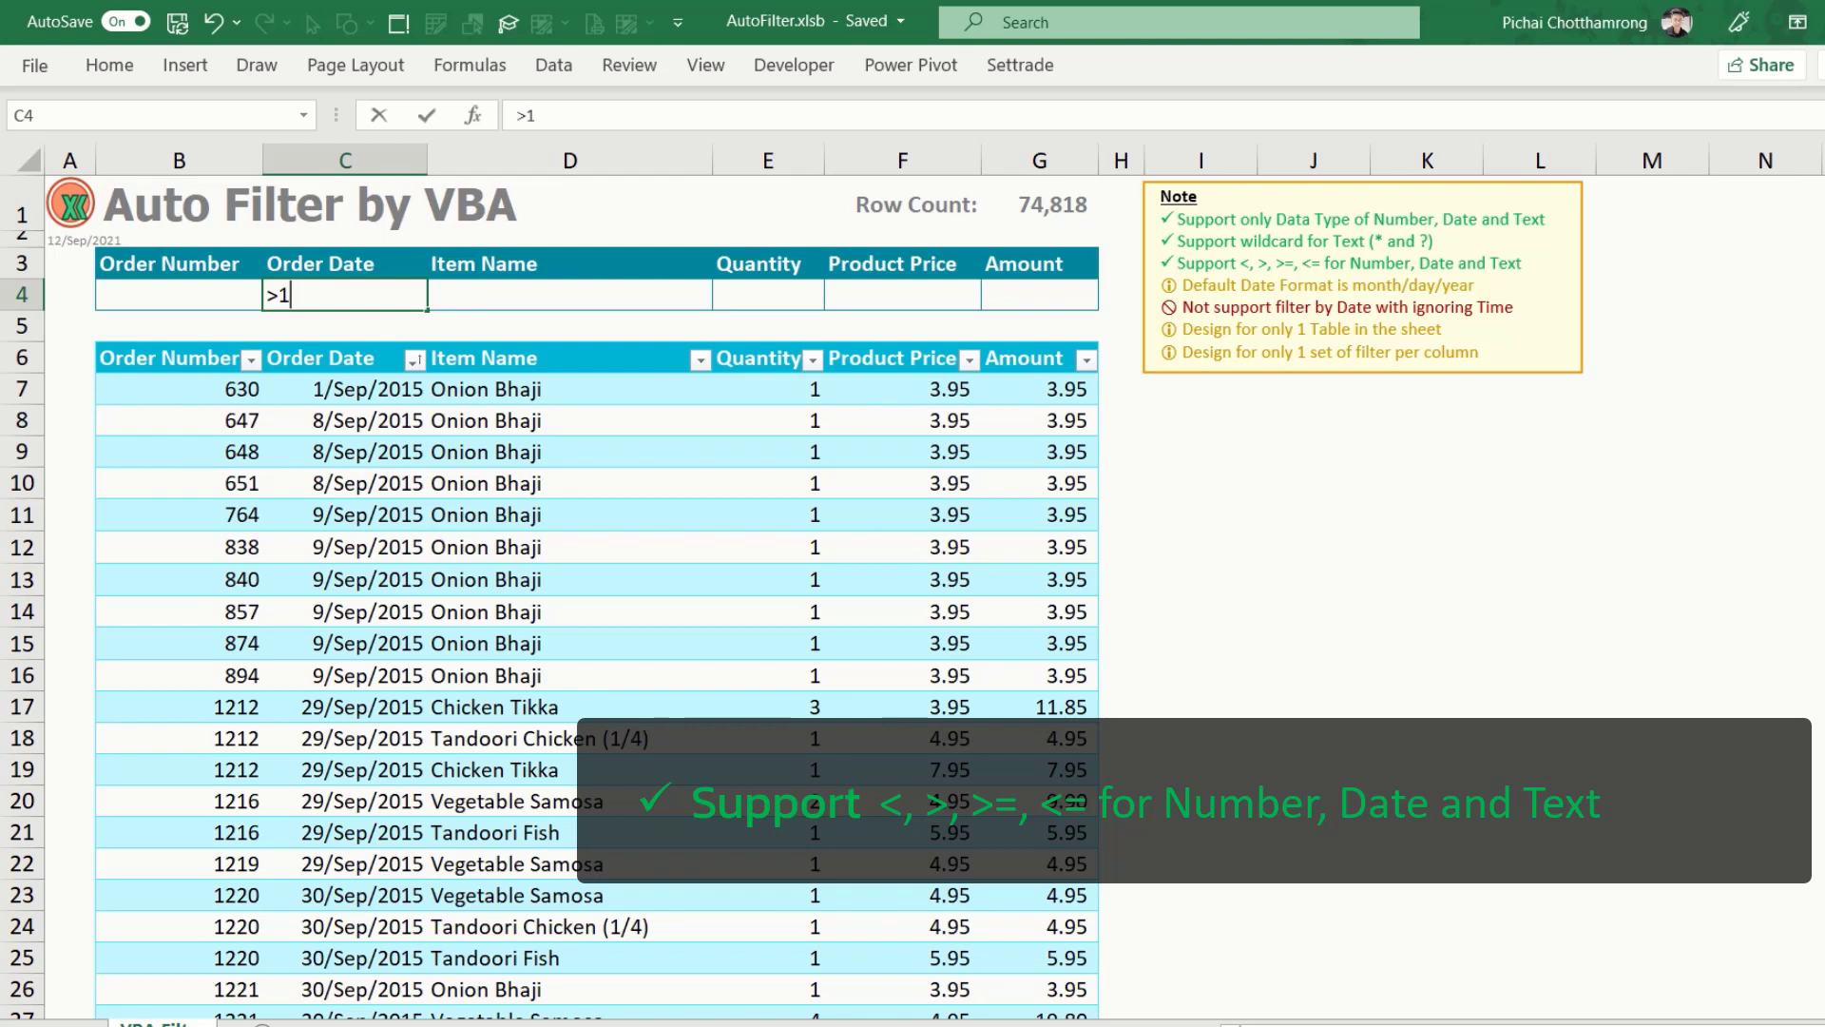
{"action": "type", "text": "/"}
{"action": "type", "text": "Oct/2016"}
{"action": "key", "text": "ctrl+Return"}
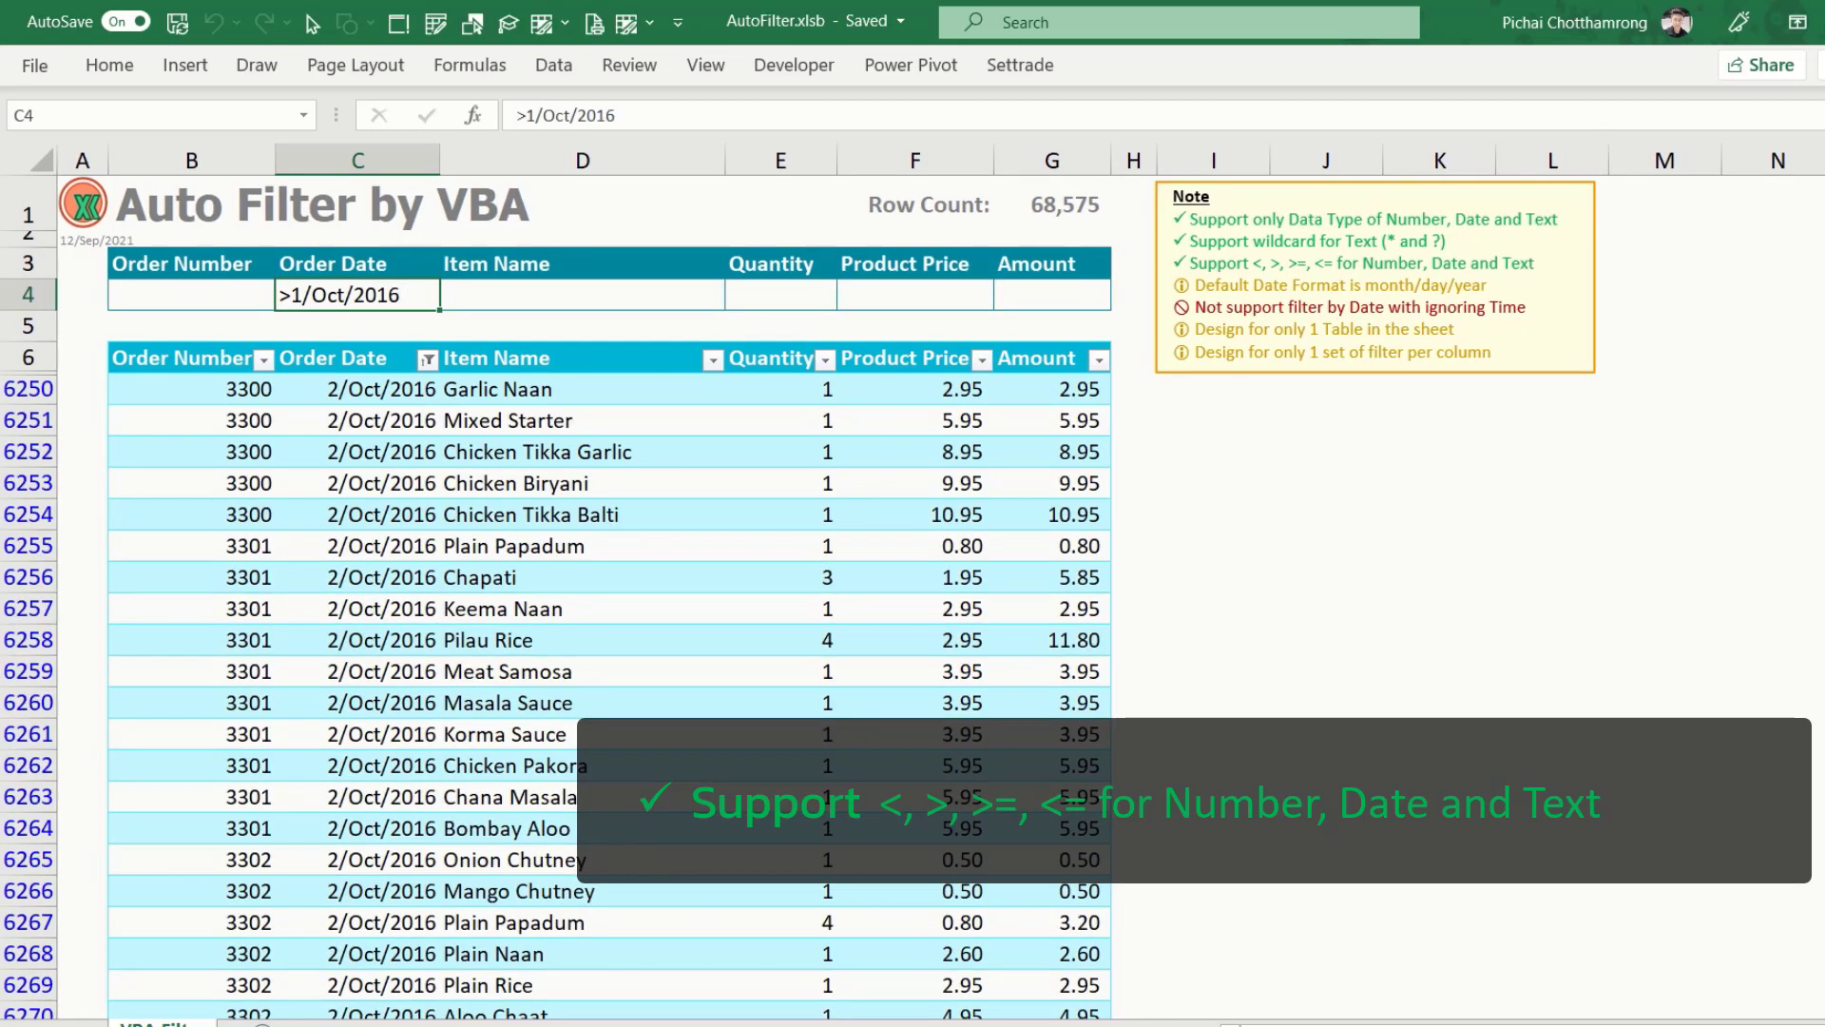
{"action": "key", "text": "ctrl+Down"}
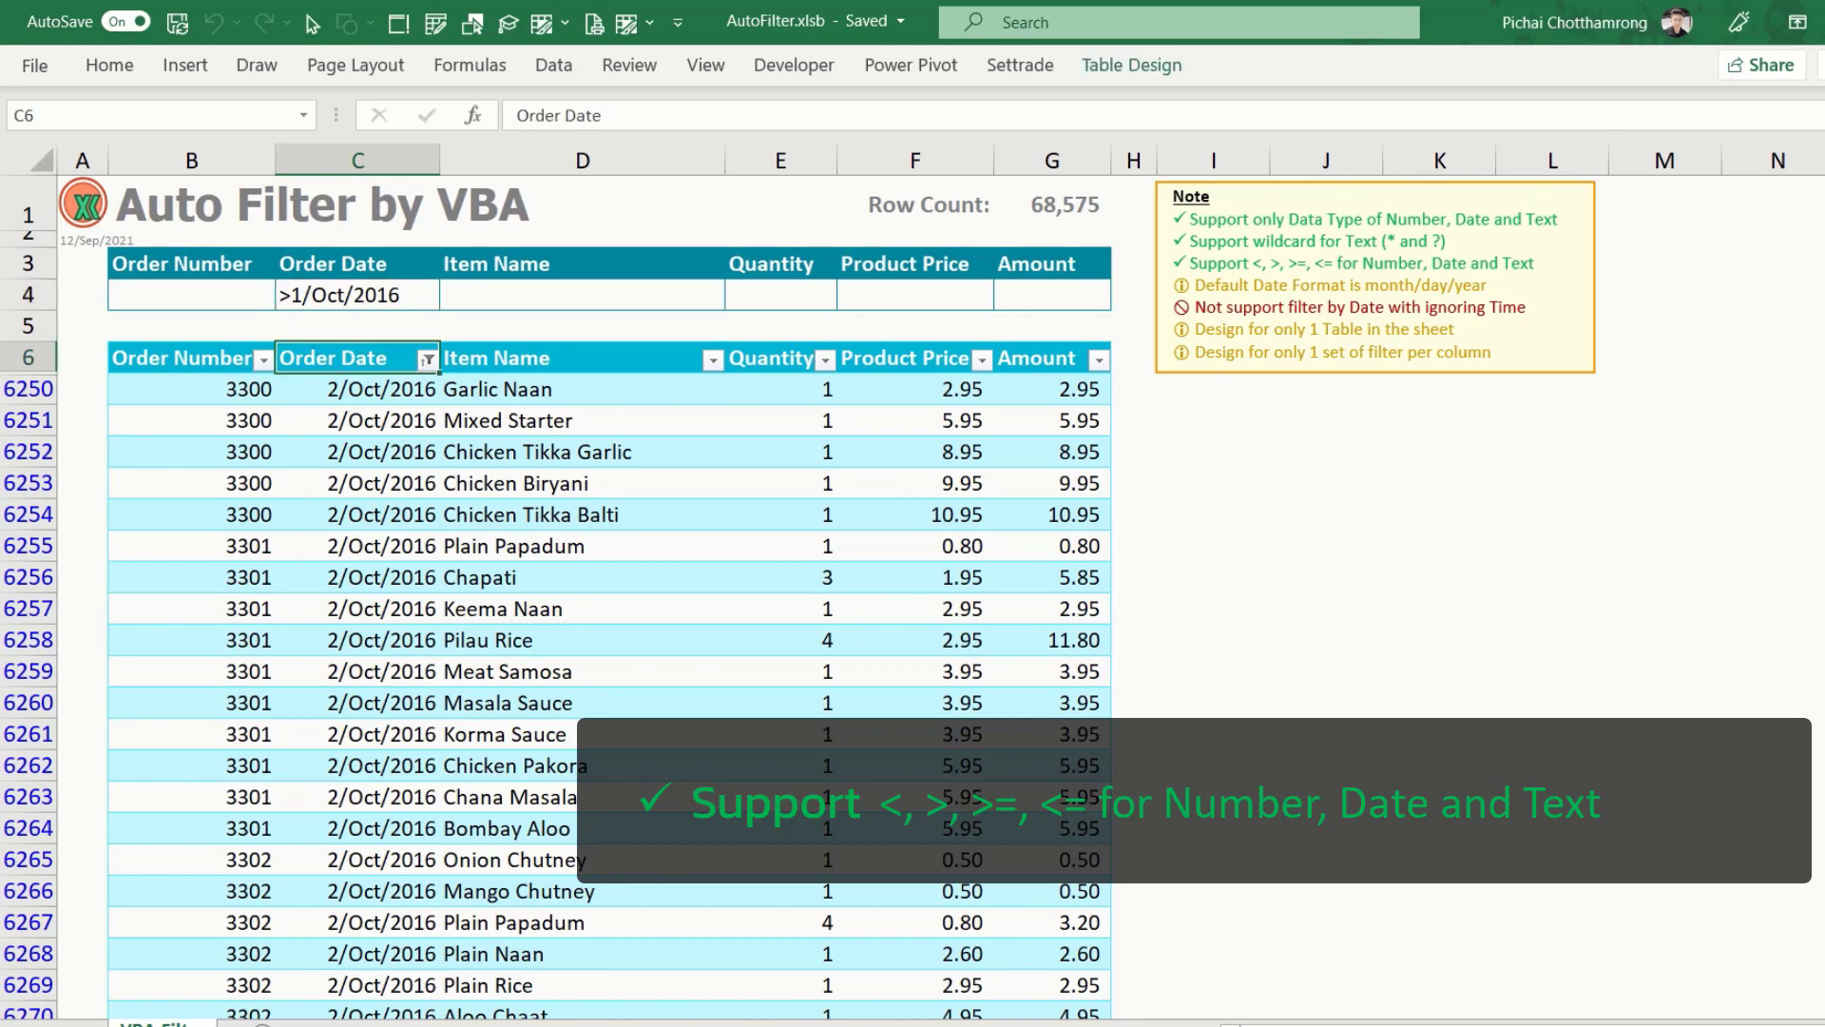
{"action": "key", "text": "ctrl+Down"}
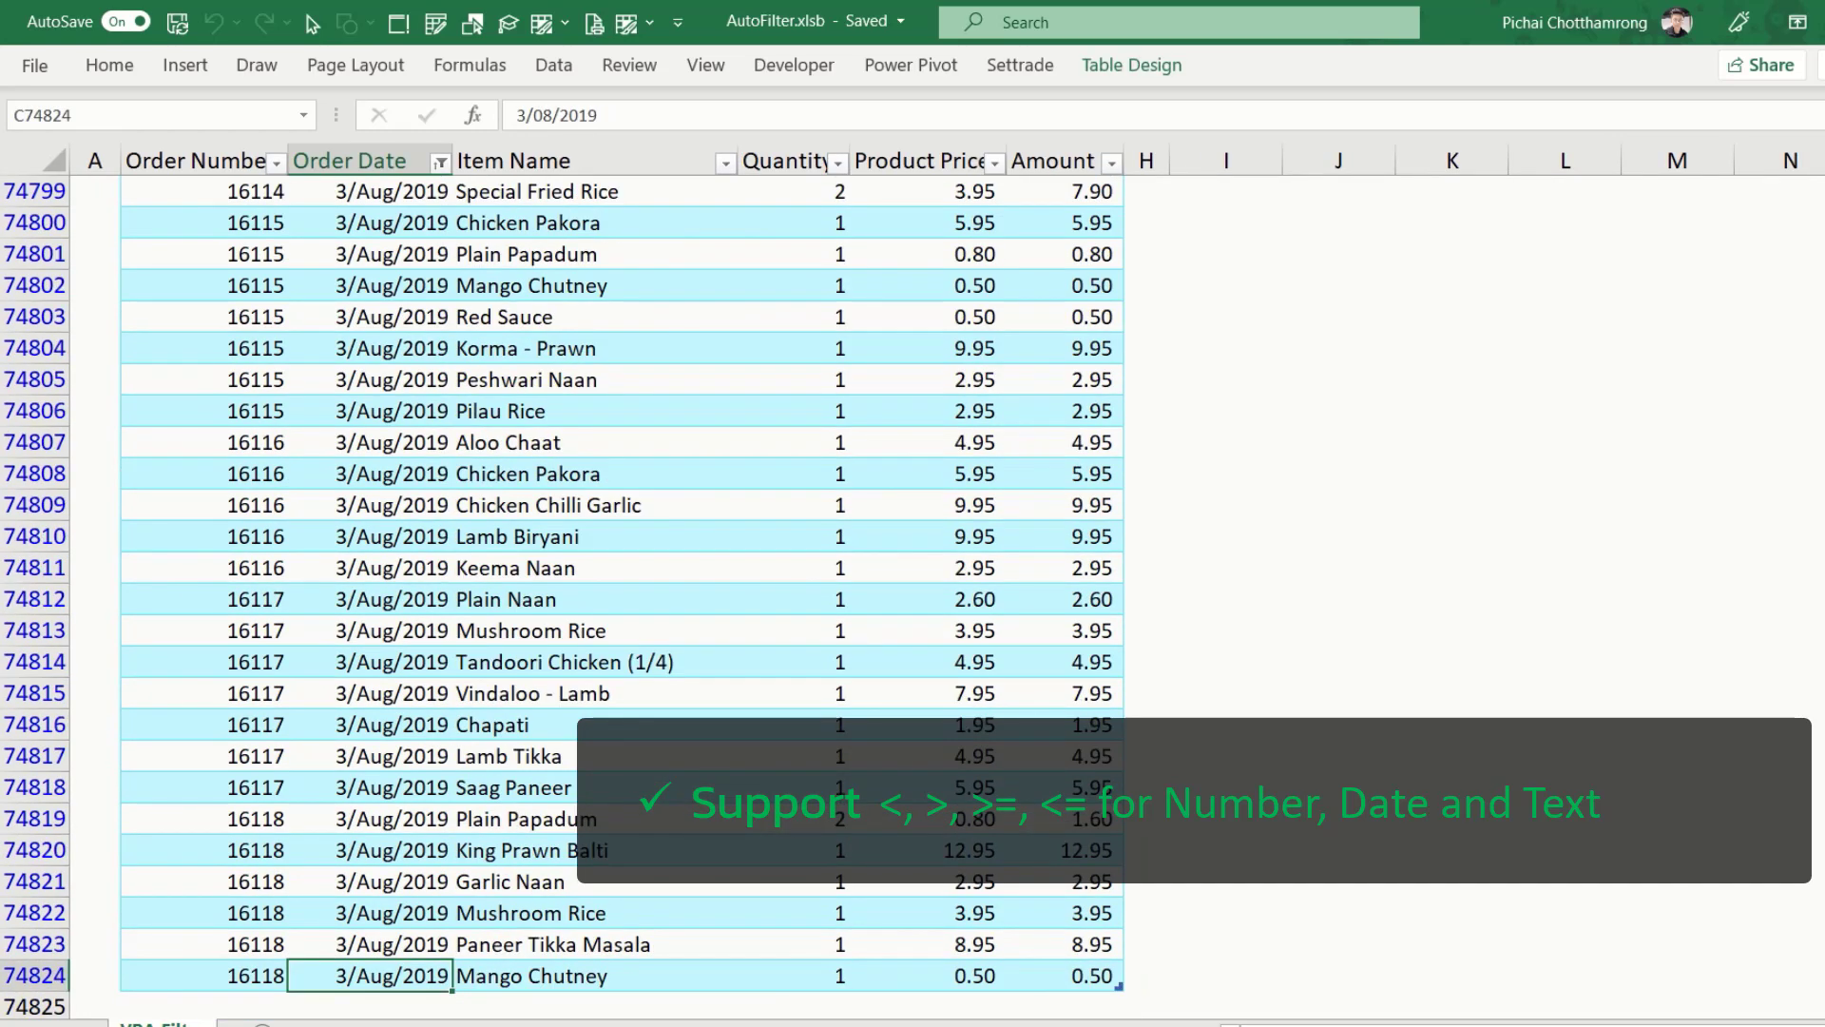
{"action": "key", "text": "ctrl+Up"}
{"action": "key", "text": "Up"}
{"action": "key", "text": "Up"}
{"action": "key", "text": "Up"}
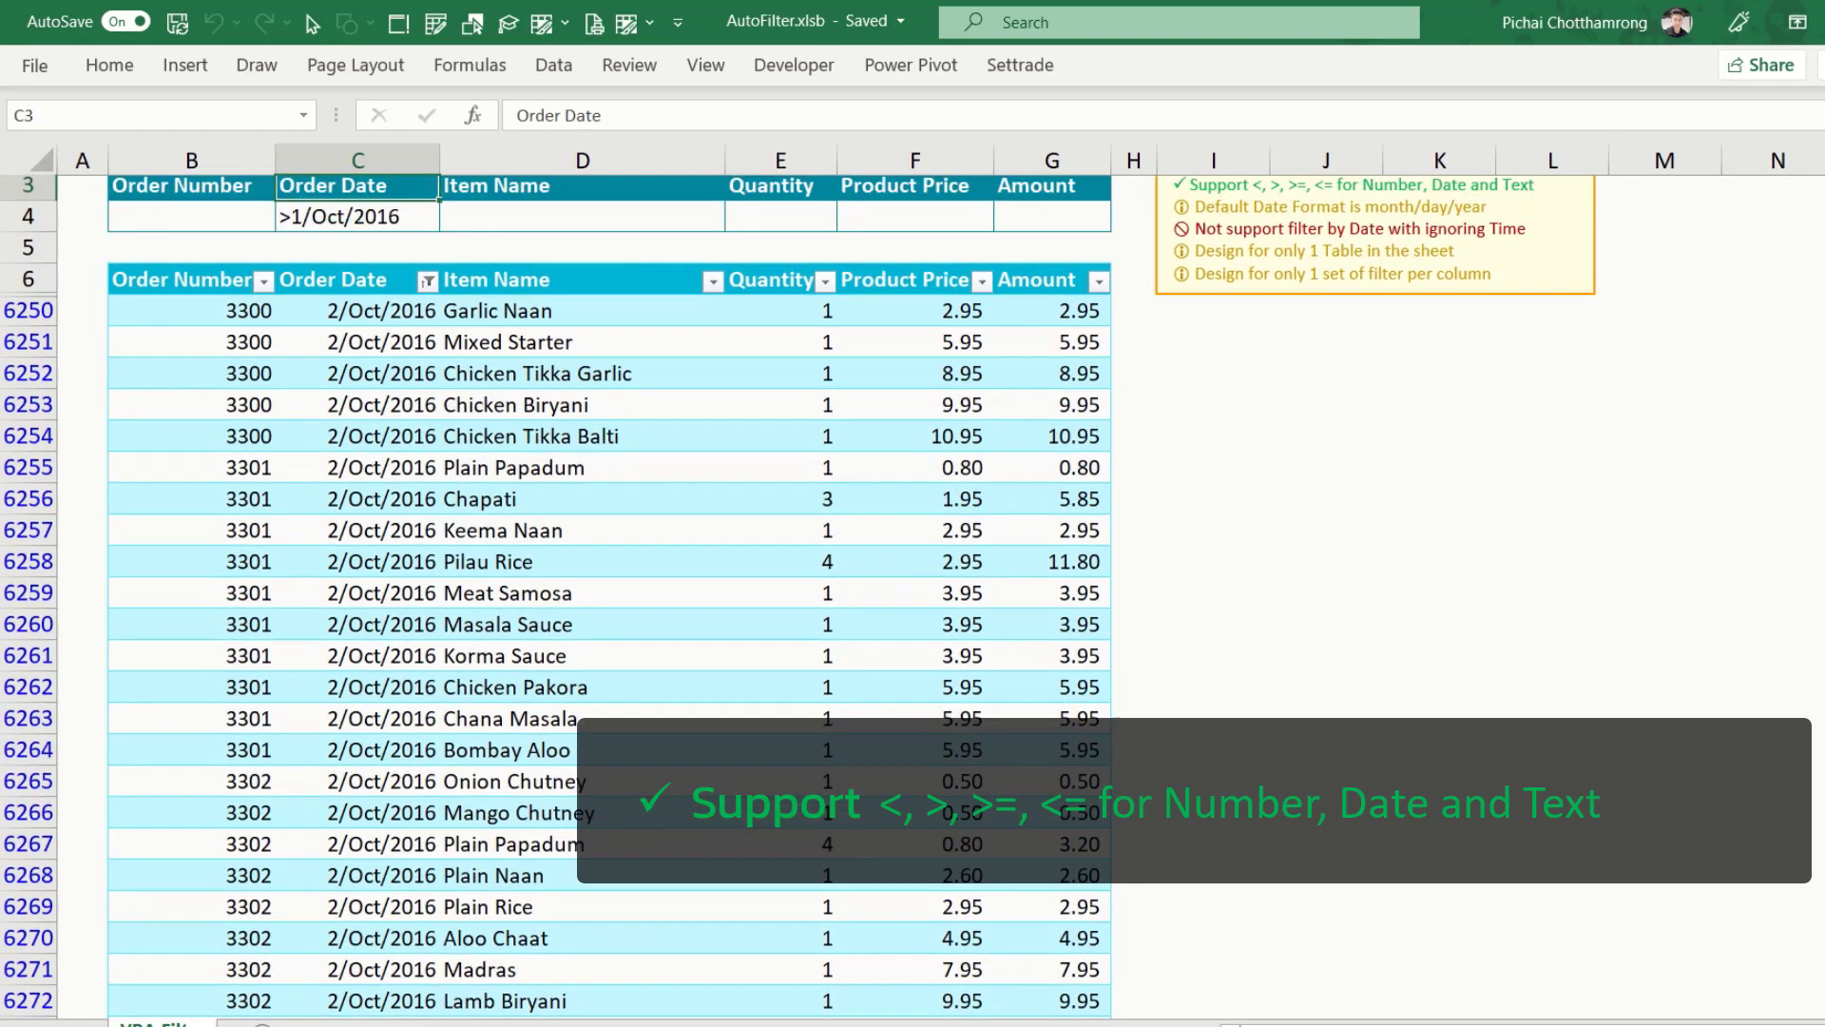
Change the Order Date criterion in C4 to >1/Aug/2019 to filter for orders after that date
{"action": "key", "text": "Down"}
{"action": "key", "text": "F2"}
{"action": "key", "text": "Left"}
{"action": "key", "text": "Left"}
{"action": "key", "text": "Left"}
{"action": "key", "text": "Left"}
{"action": "key", "text": "Left"}
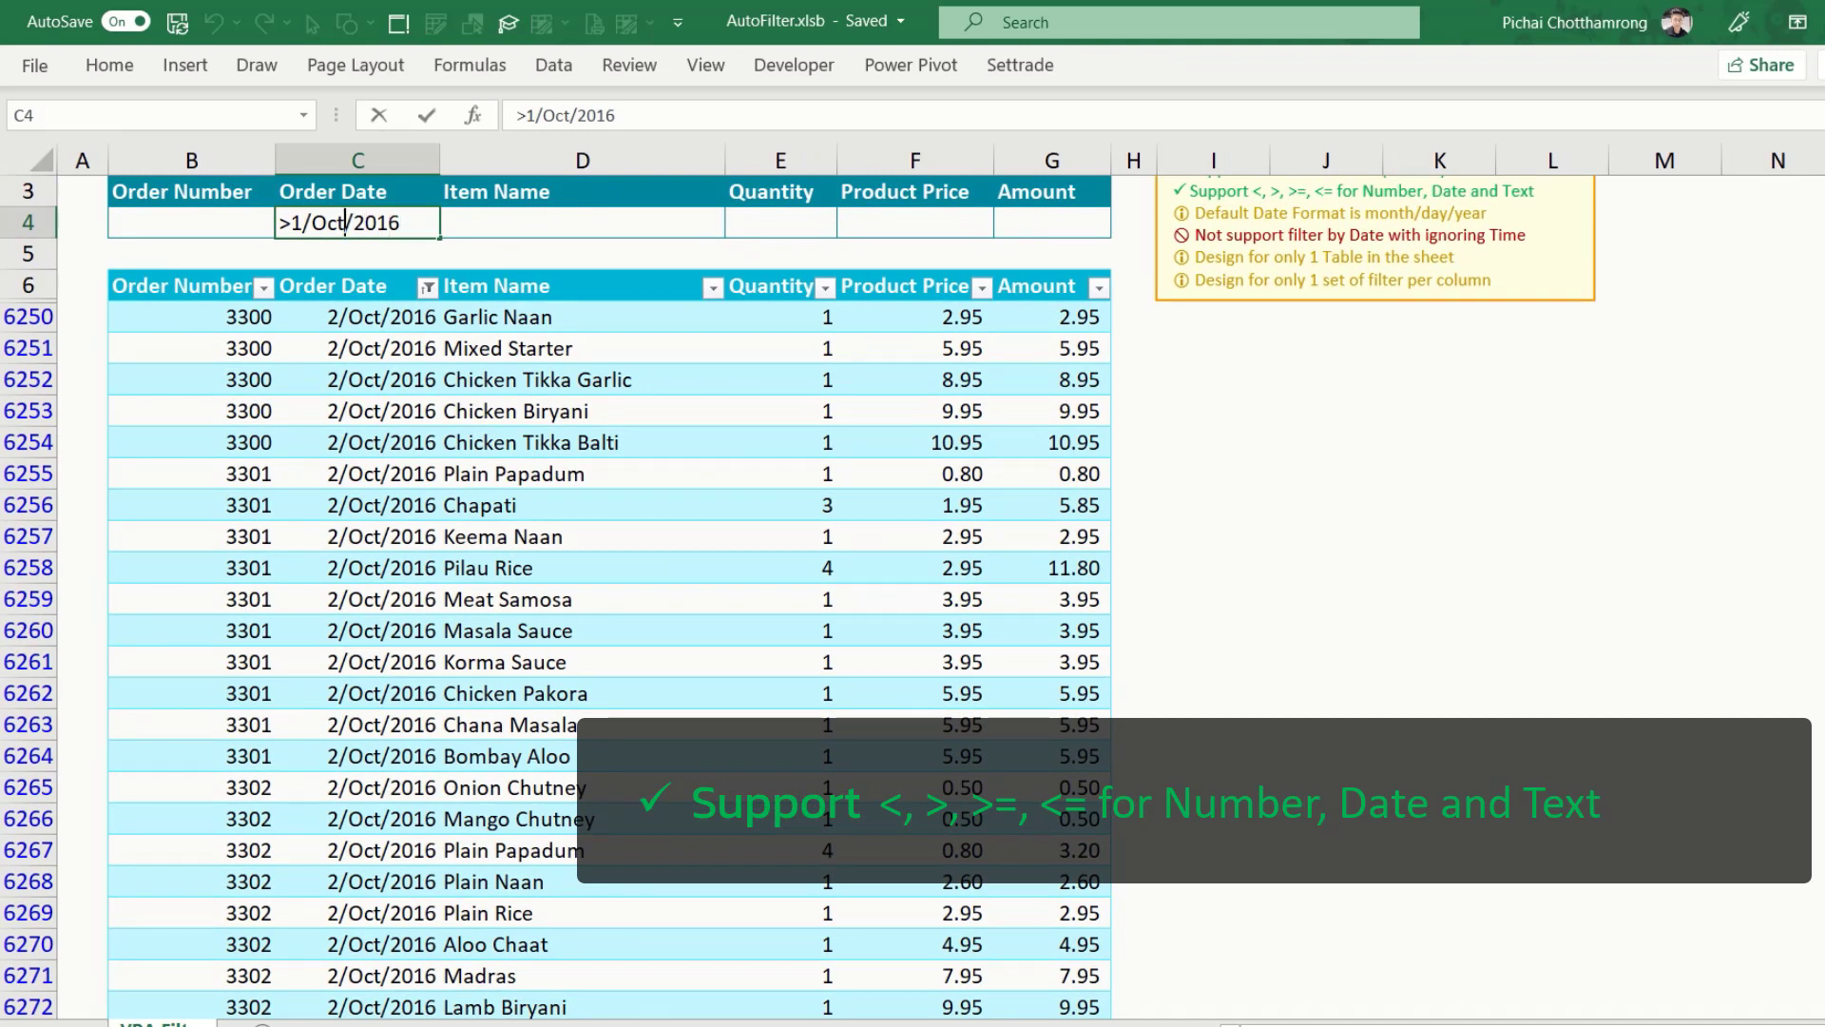
{"action": "key", "text": "BackSpace"}
{"action": "key", "text": "BackSpace"}
{"action": "key", "text": "BackSpace"}
{"action": "type", "text": "Aug"}
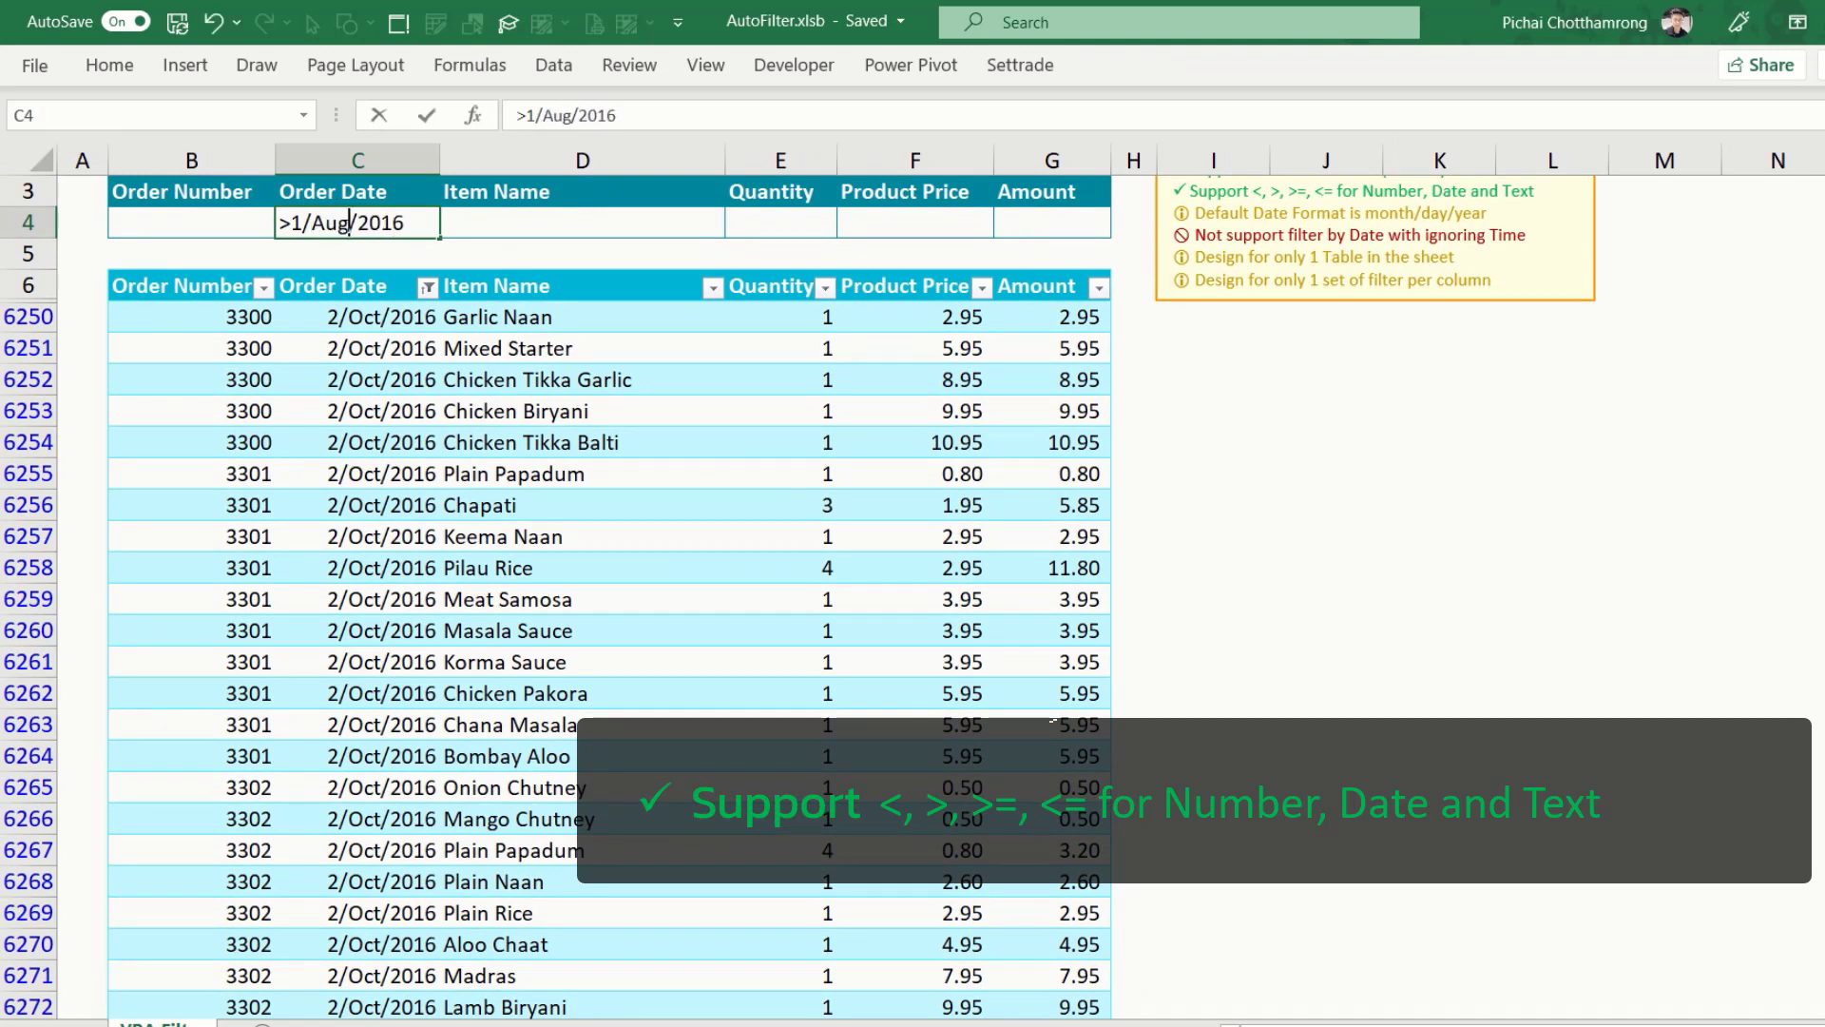
{"action": "key", "text": "End"}
{"action": "key", "text": "BackSpace"}
{"action": "type", "text": "9"}
{"action": "key", "text": "Return"}
{"action": "key", "text": "Up"}
{"action": "key", "text": "Up"}
{"action": "key", "text": "Up"}
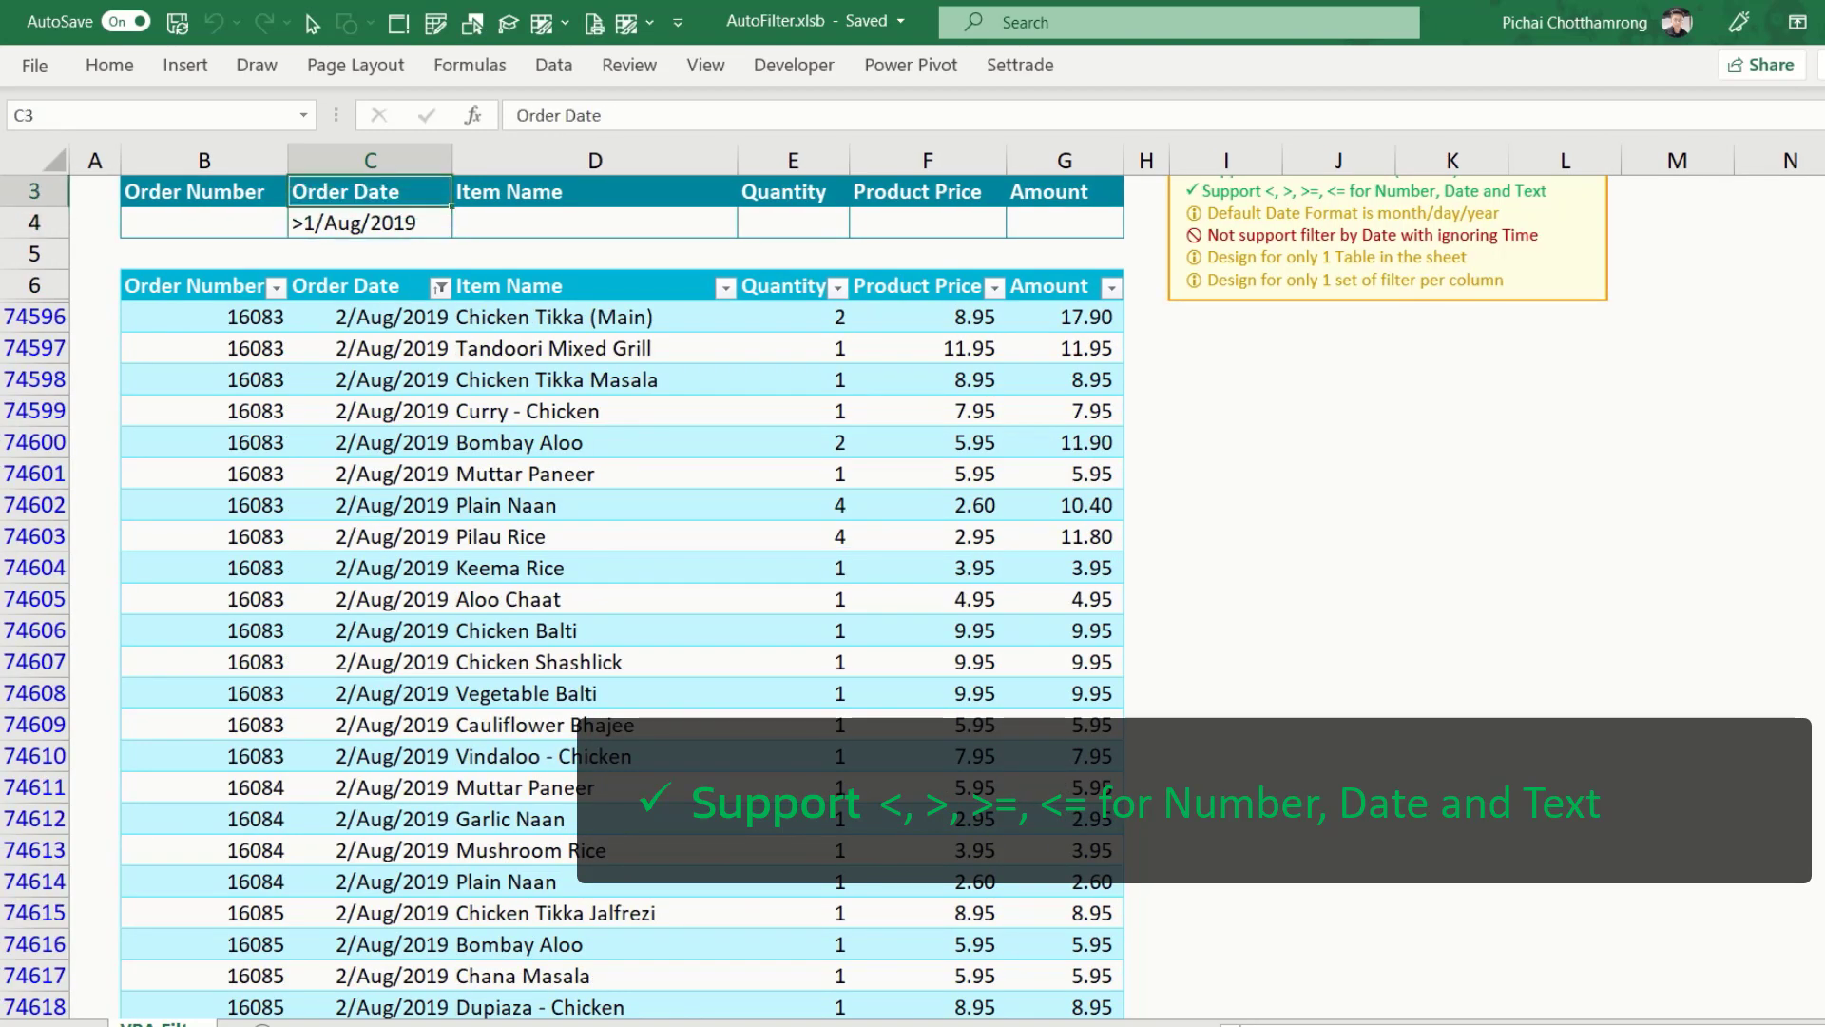
{"action": "key", "text": "Down"}
{"action": "key", "text": "Down"}
{"action": "key", "text": "Down"}
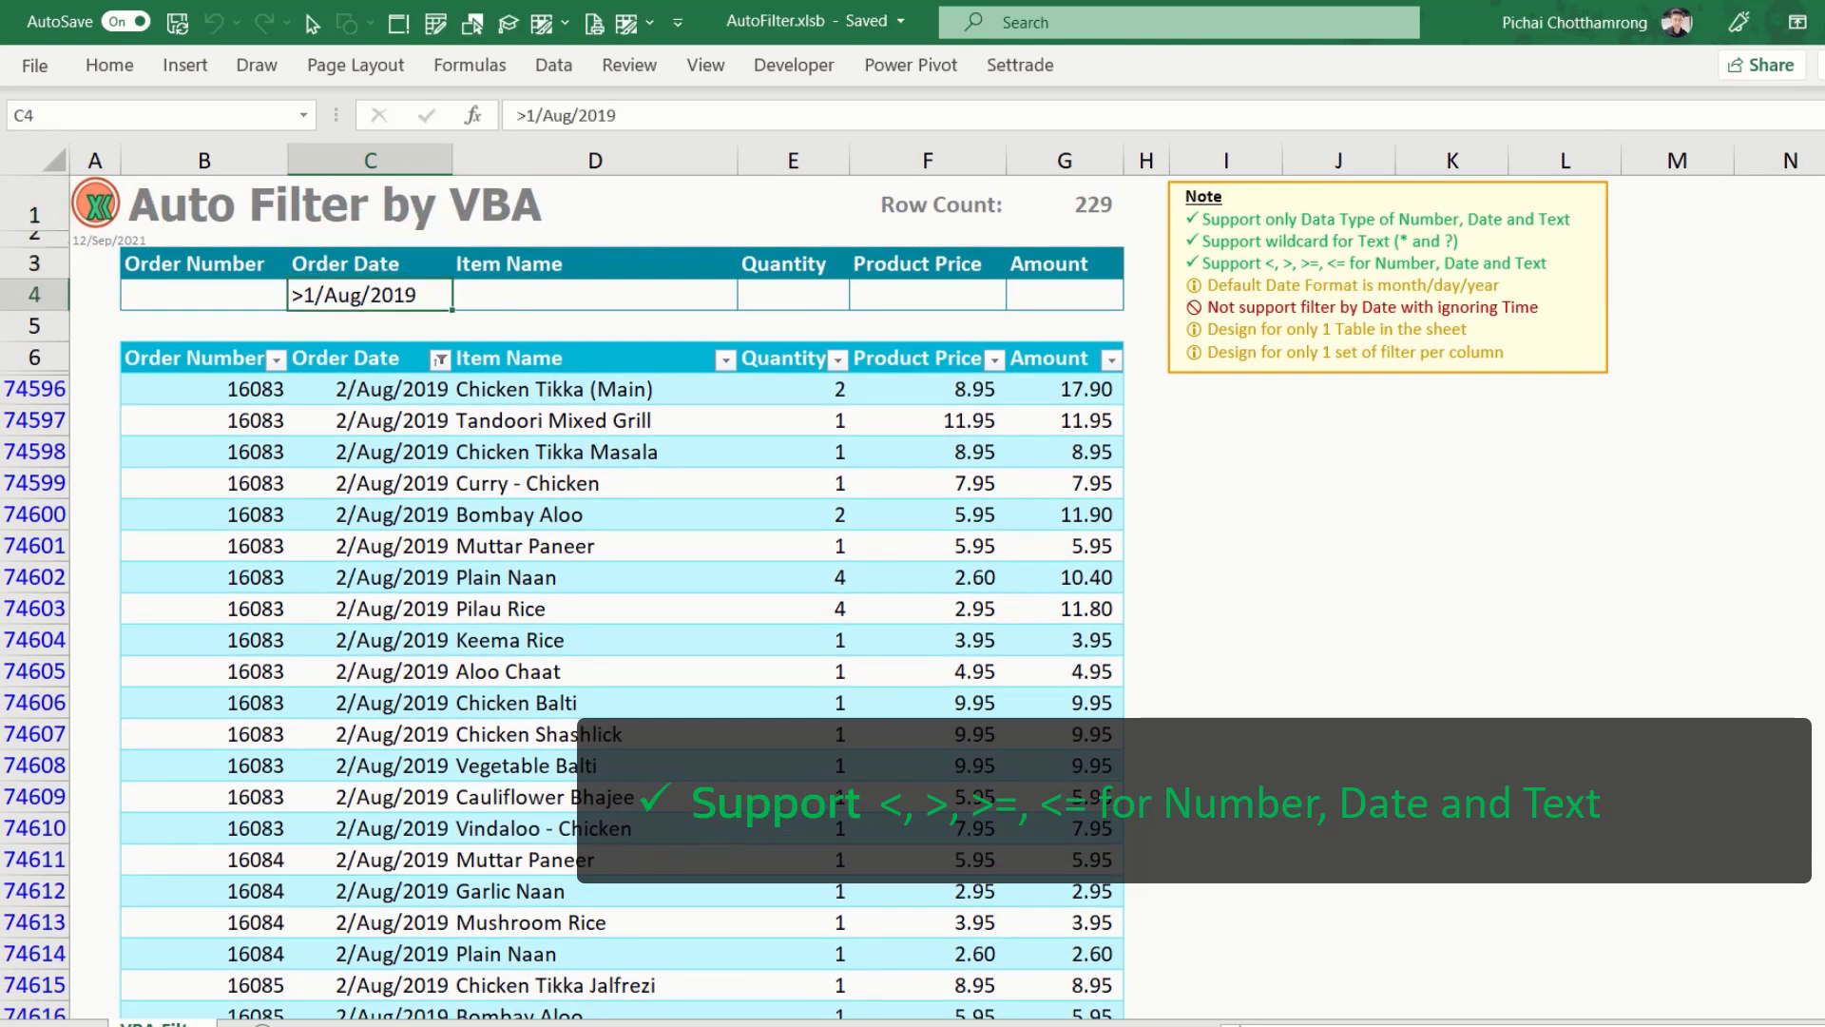
Change the Order Date criterion in C4 to <1/Jul/2016 to filter for orders before that date
{"action": "key", "text": "F2"}
{"action": "key", "text": "ctrl+Left"}
{"action": "key", "text": "ctrl+Left"}
{"action": "key", "text": "ctrl+Left"}
{"action": "key", "text": "ctrl+Left"}
{"action": "key", "text": "Left"}
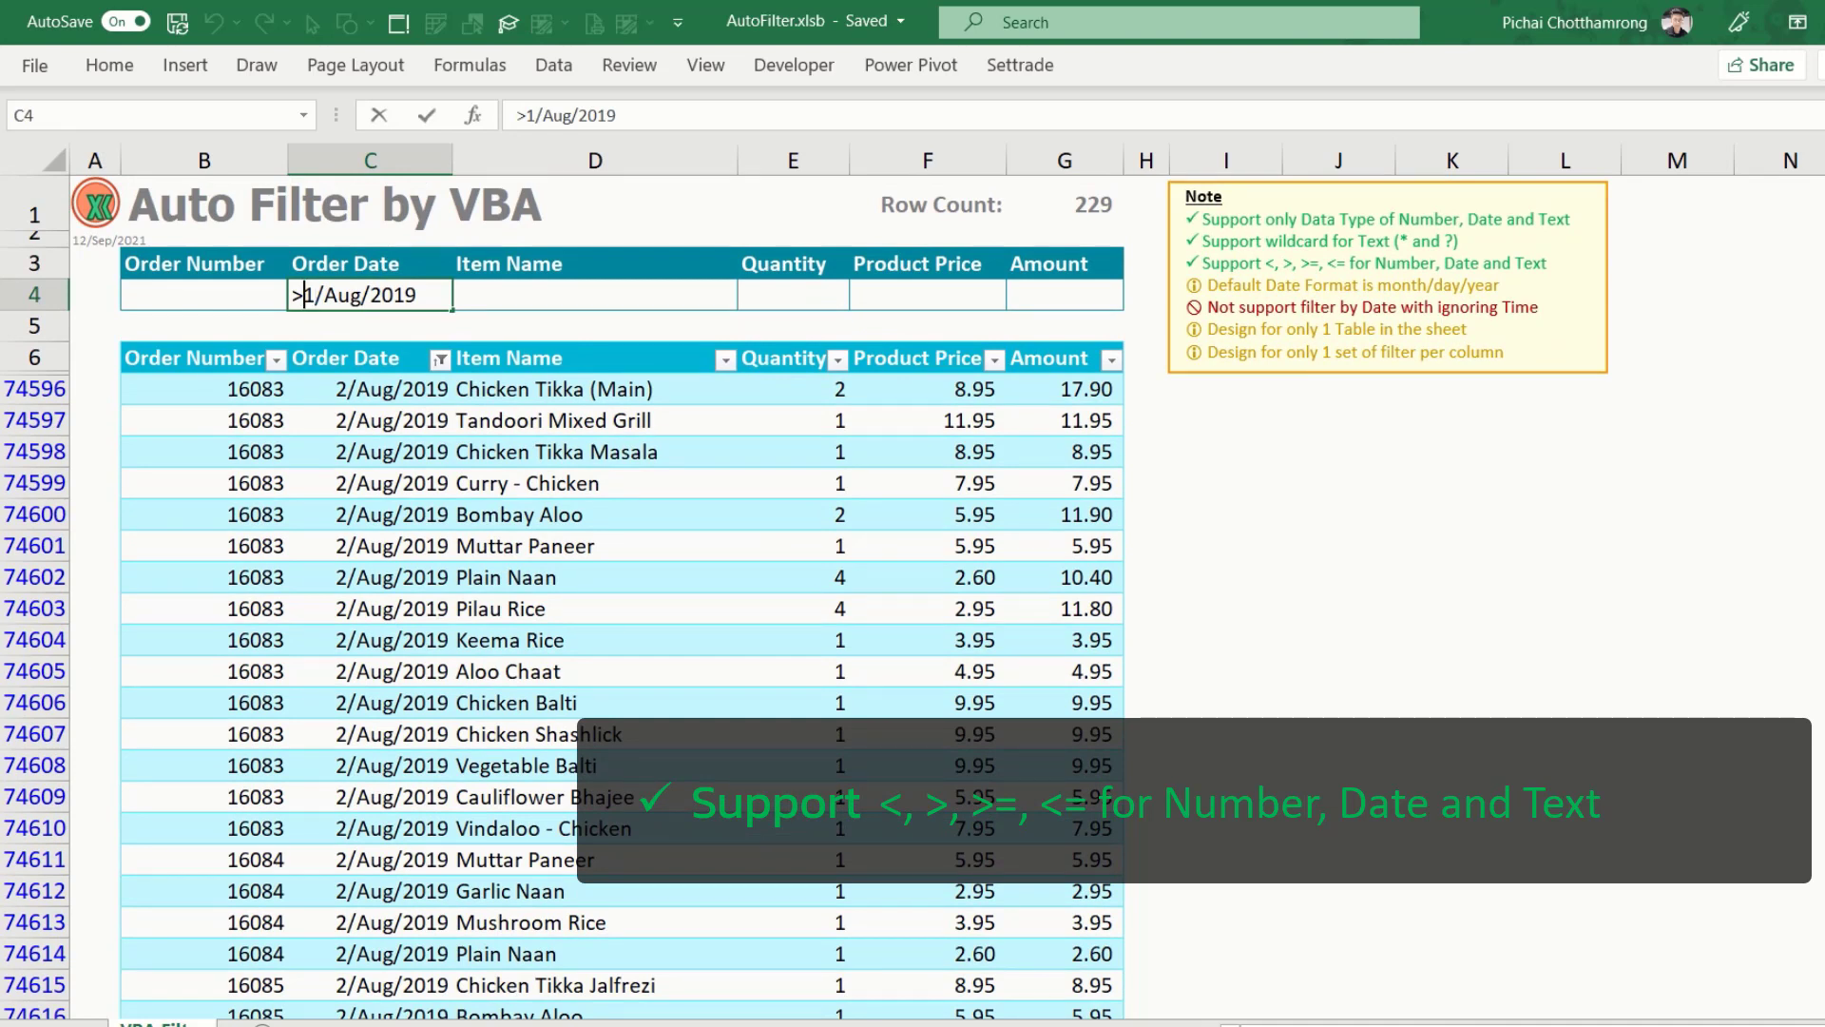
{"action": "key", "text": "BackSpace"}
{"action": "type", "text": "<"}
{"action": "key", "text": "Right"}
{"action": "key", "text": "Right"}
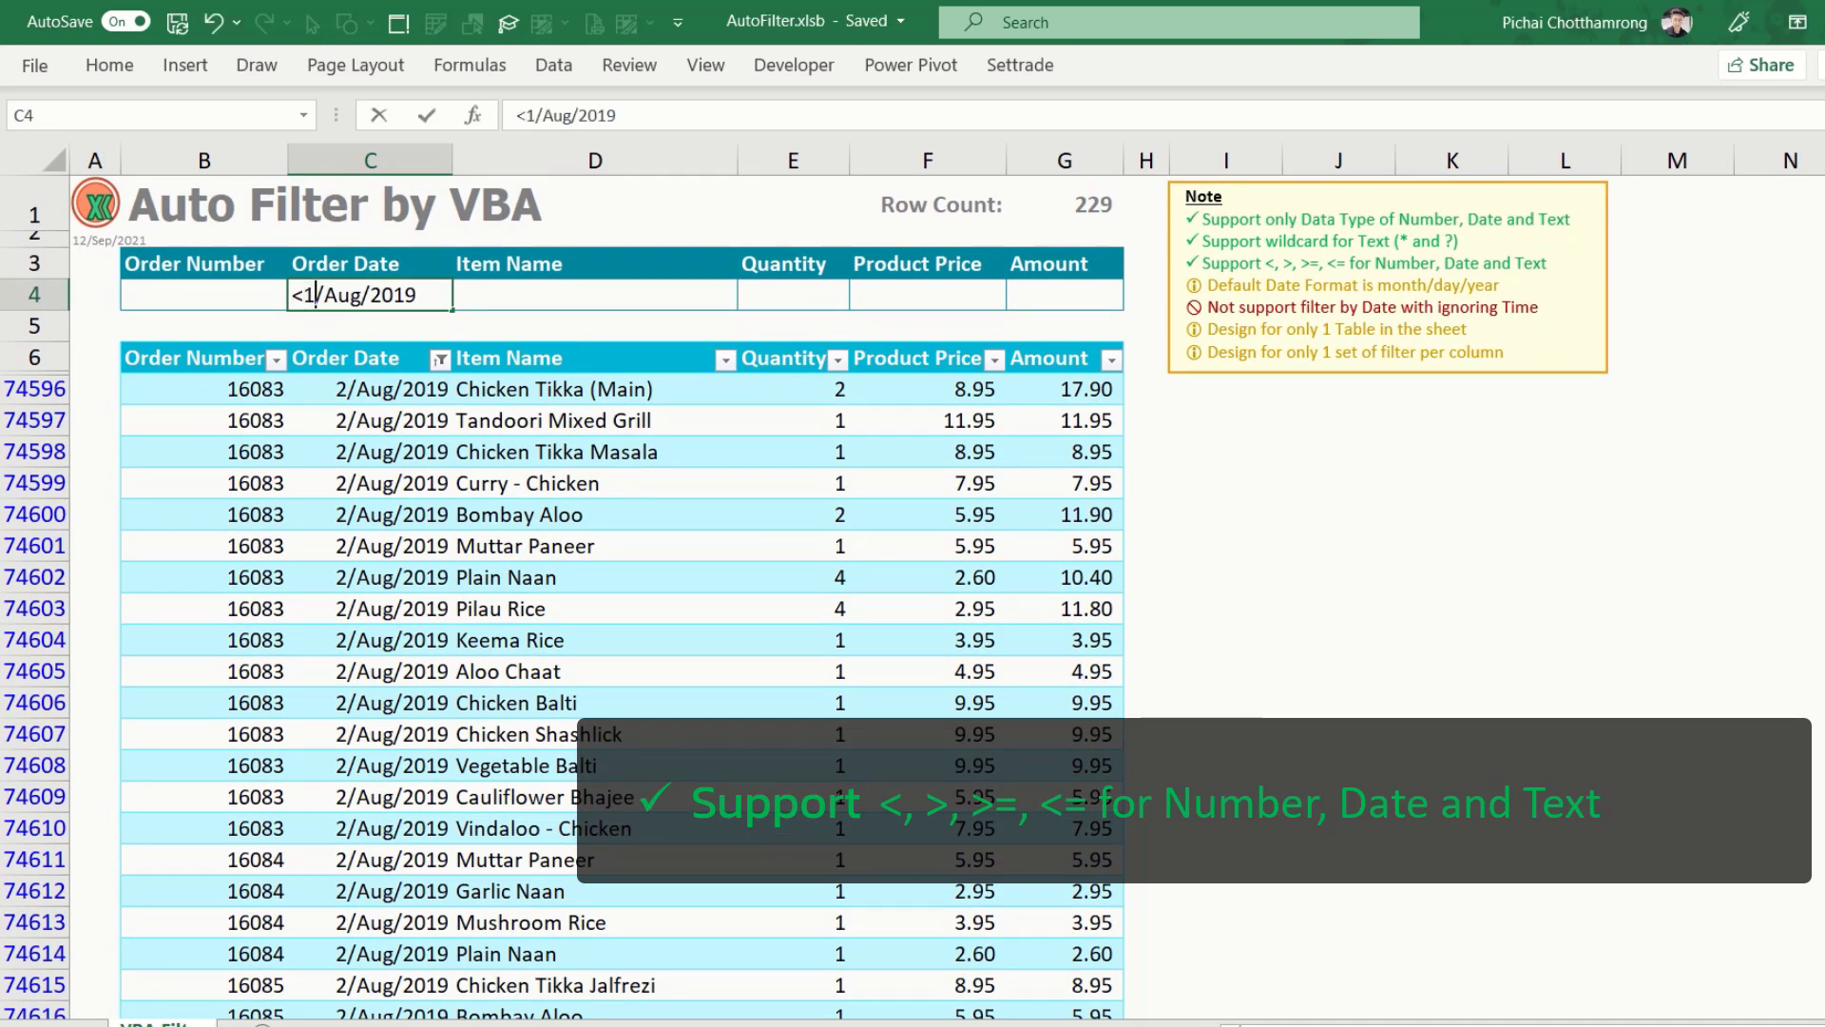
{"action": "key", "text": "Delete"}
{"action": "key", "text": "Delete"}
{"action": "key", "text": "Delete"}
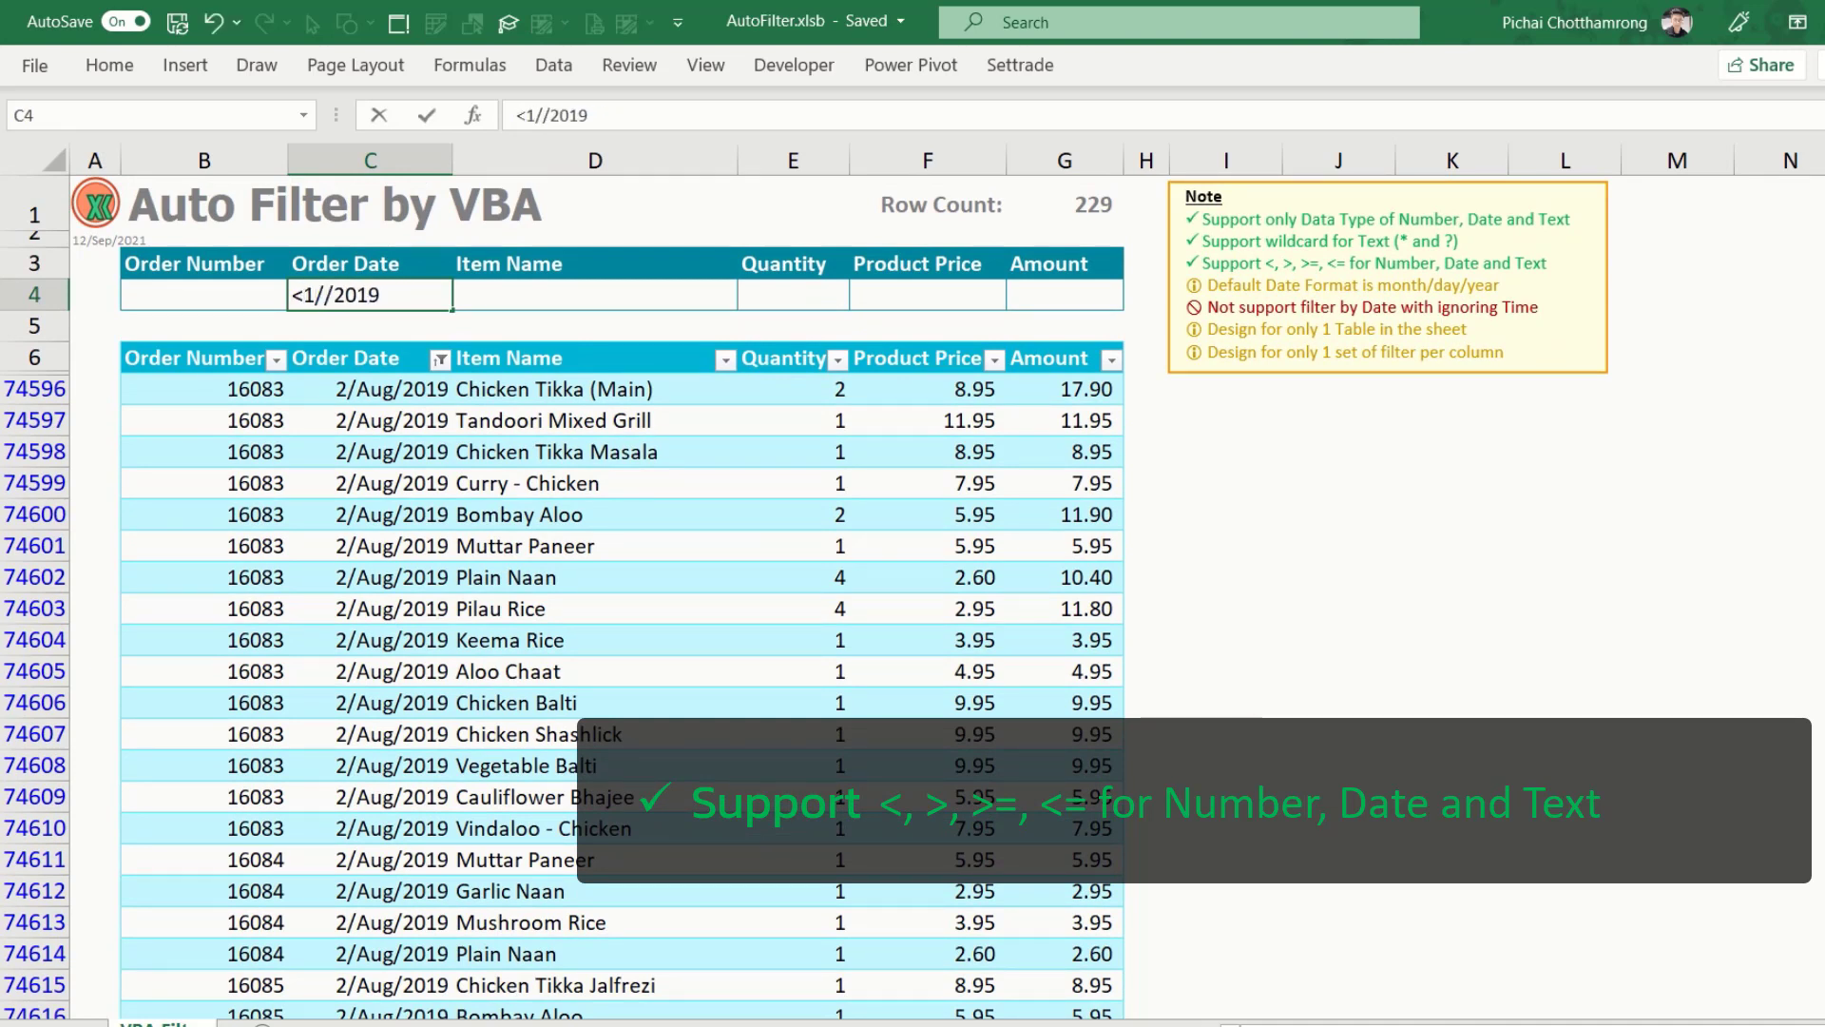
{"action": "type", "text": "Jul"}
{"action": "key", "text": "End"}
{"action": "key", "text": "BackSpace"}
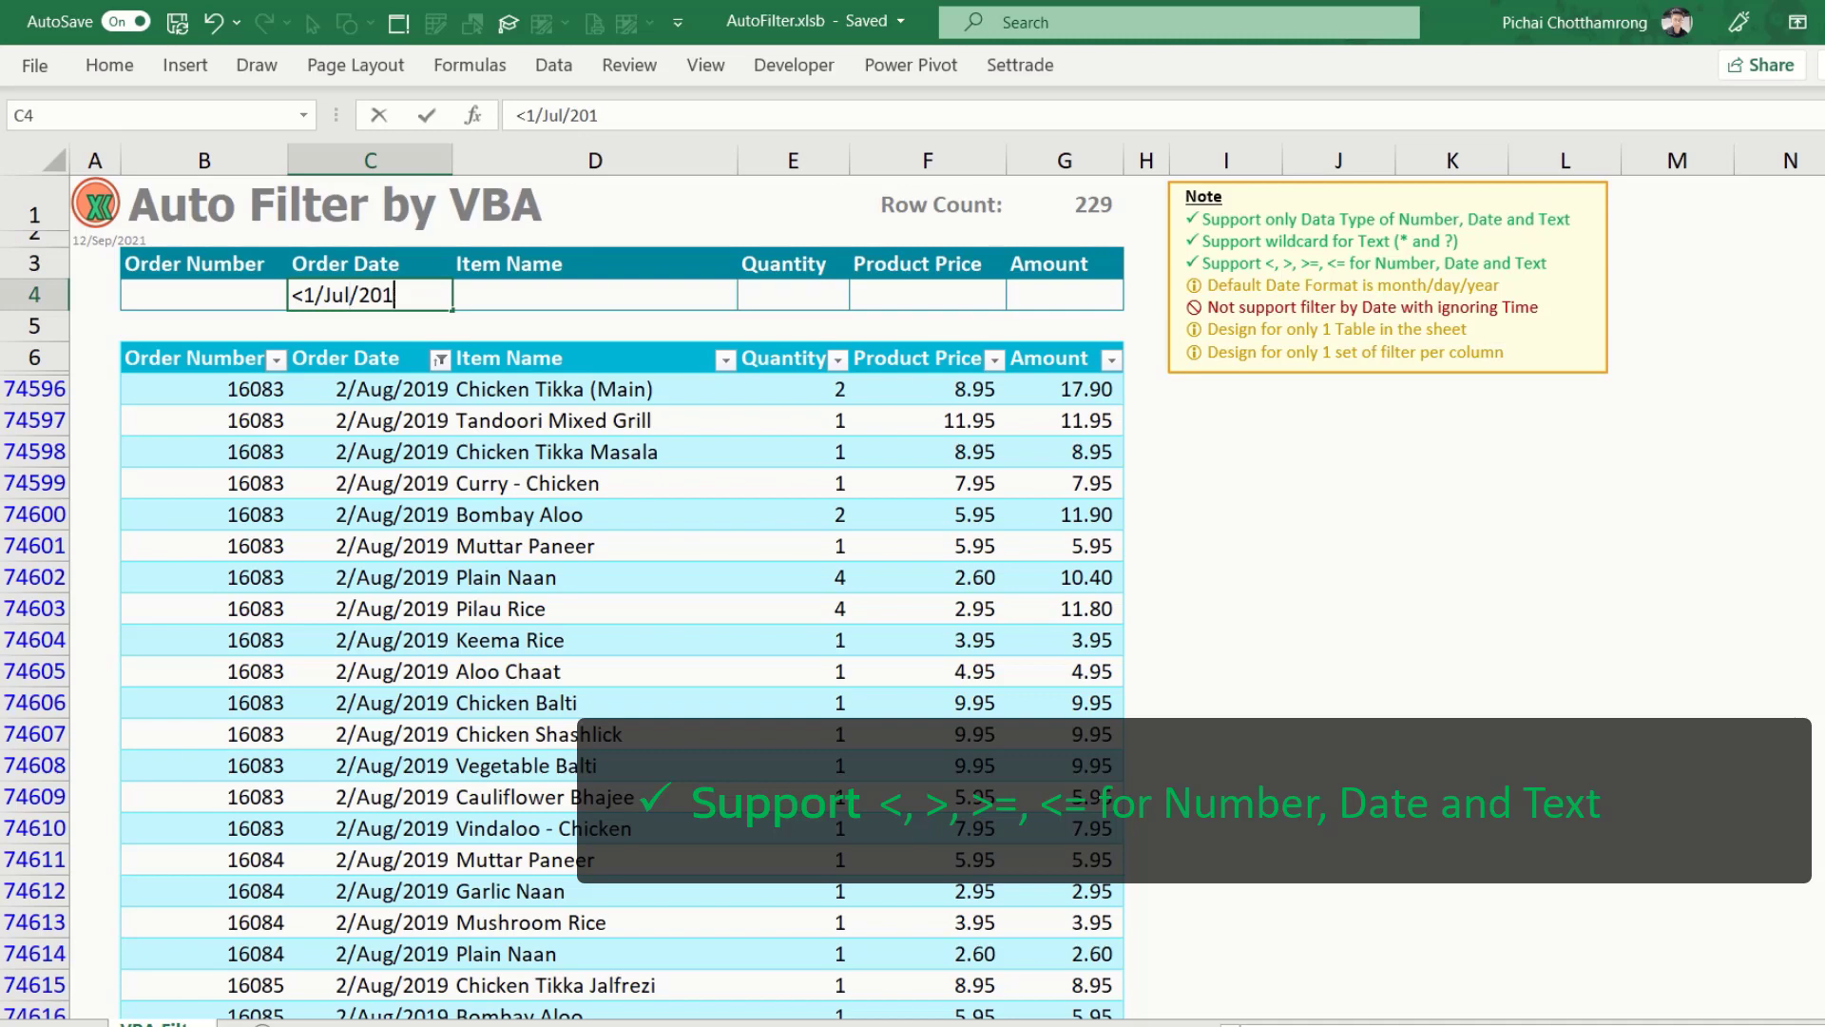
{"action": "type", "text": "6"}
{"action": "key", "text": "ctrl+Return"}
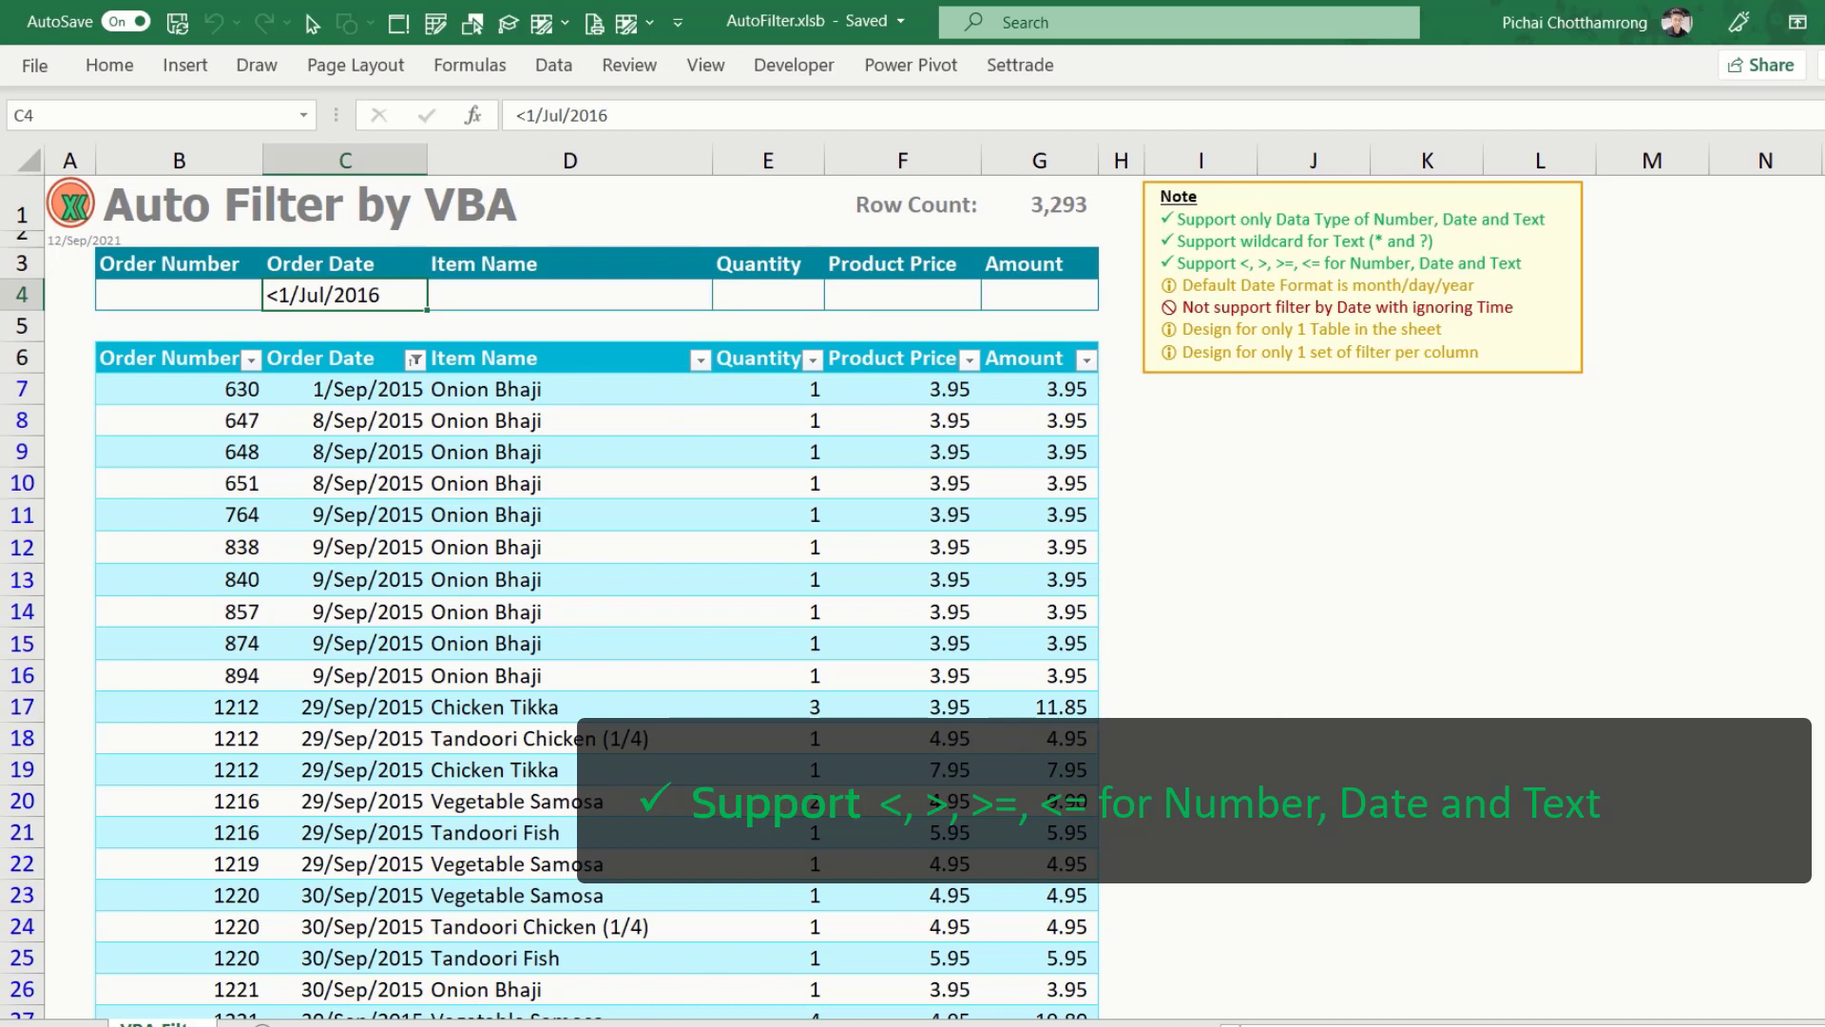
Change the Order Date criterion in C4 to <30/Sep/2015 to filter for orders before that date
{"action": "key", "text": "F2"}
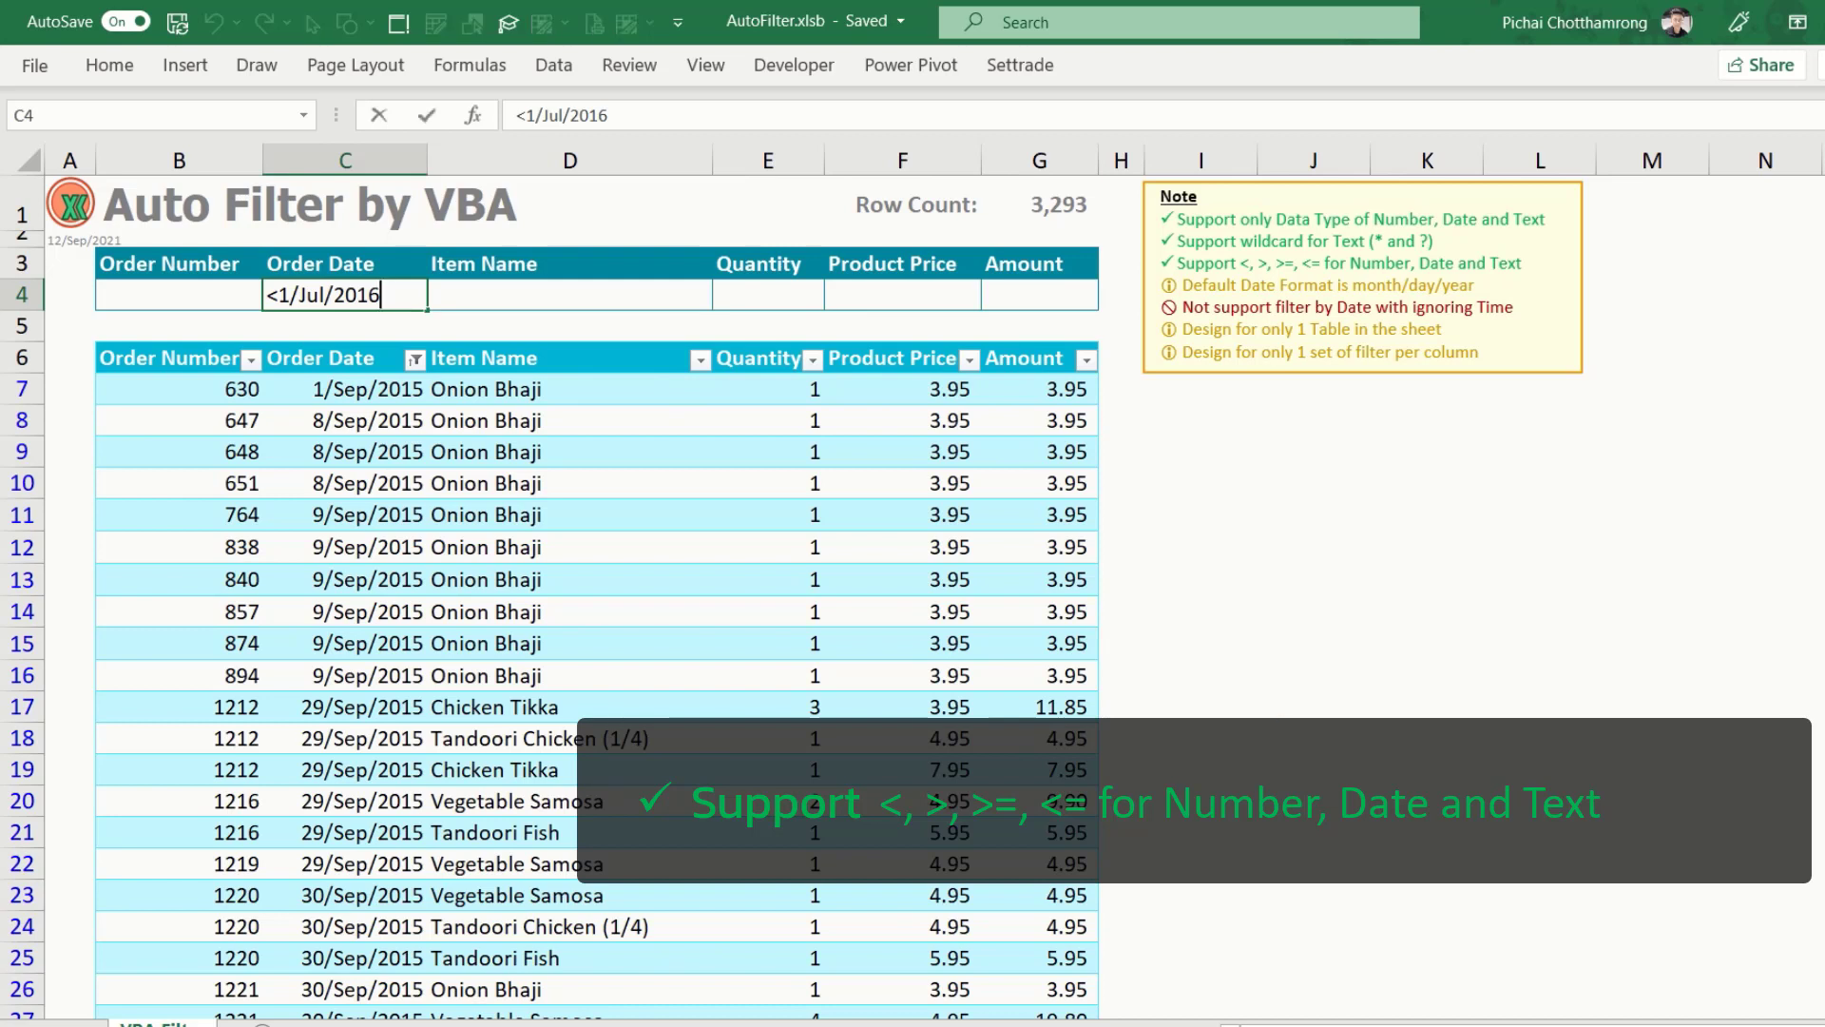
{"action": "key", "text": "Left"}
{"action": "key", "text": "Left"}
{"action": "key", "text": "Left"}
{"action": "key", "text": "Left"}
{"action": "key", "text": "Left"}
{"action": "key", "text": "Left"}
{"action": "key", "text": "Left"}
{"action": "key", "text": "Left"}
{"action": "key", "text": "Left"}
{"action": "key", "text": "Delete"}
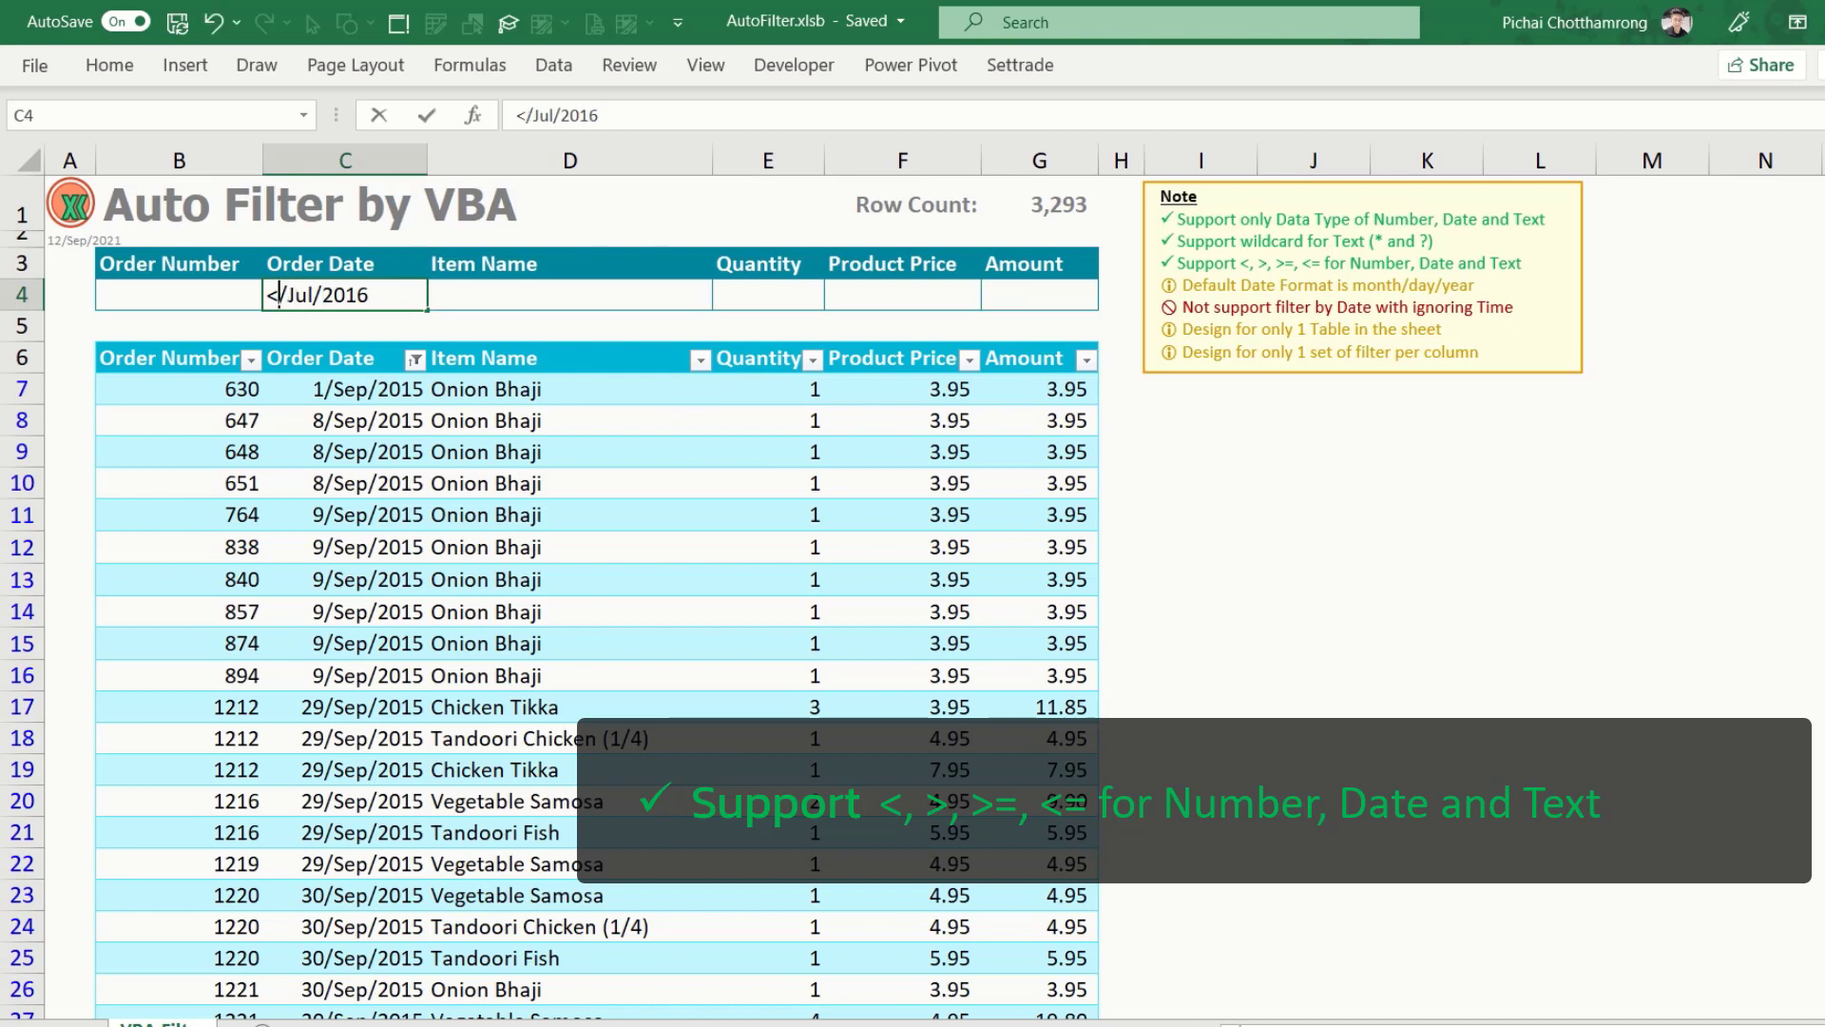
{"action": "type", "text": "30"}
{"action": "key", "text": "Right"}
{"action": "key", "text": "Delete"}
{"action": "key", "text": "Delete"}
{"action": "key", "text": "Delete"}
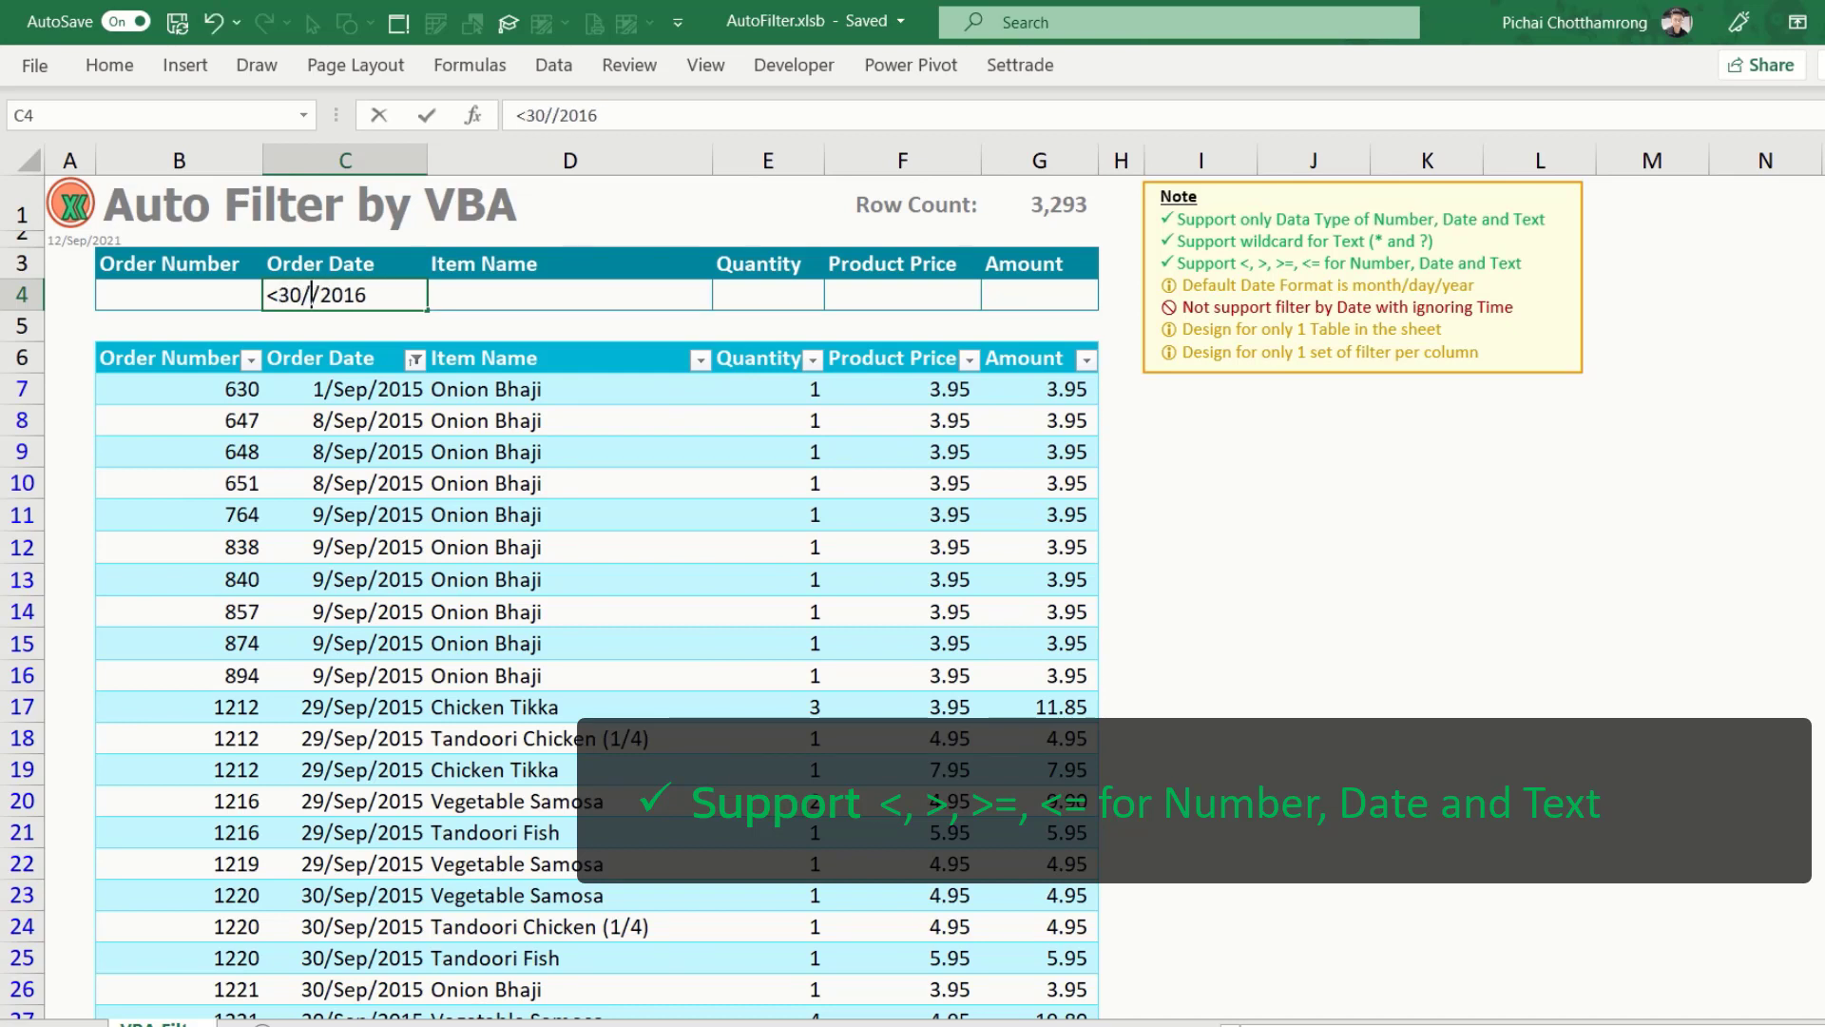
{"action": "type", "text": "Sep"}
{"action": "key", "text": "End"}
{"action": "key", "text": "BackSpace"}
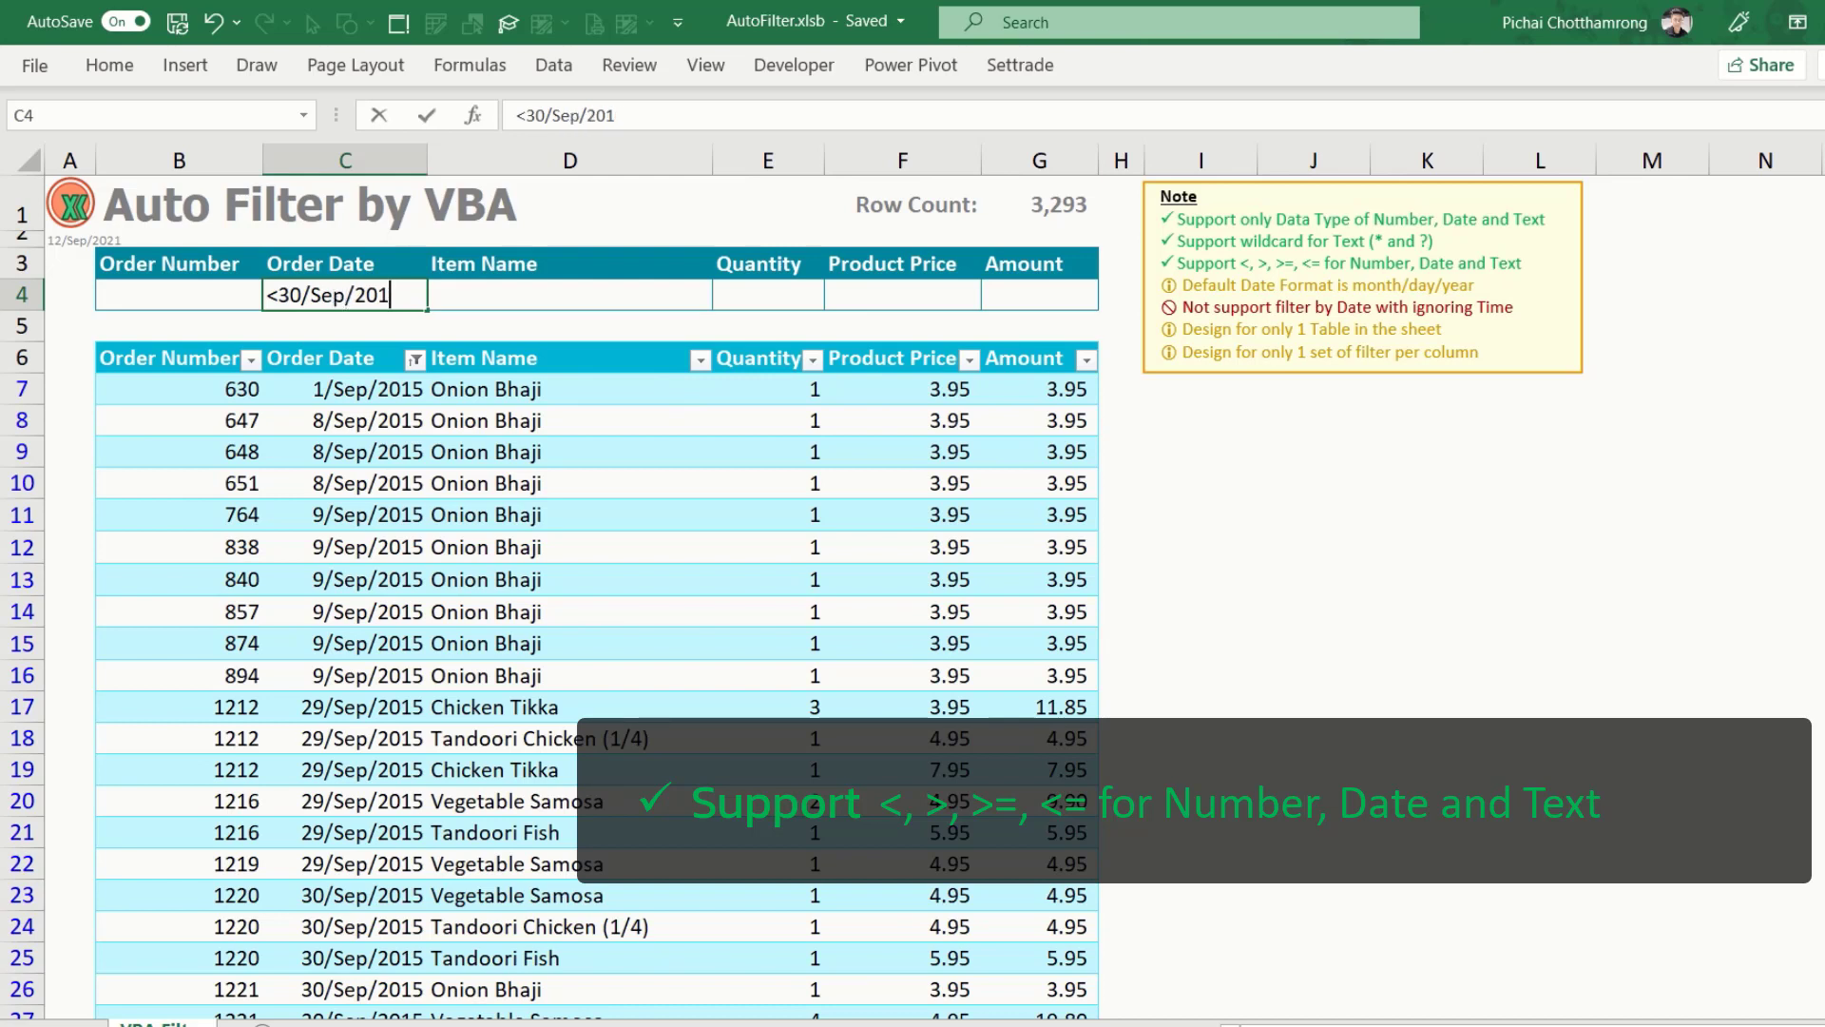
{"action": "type", "text": "5"}
{"action": "key", "text": "Return"}
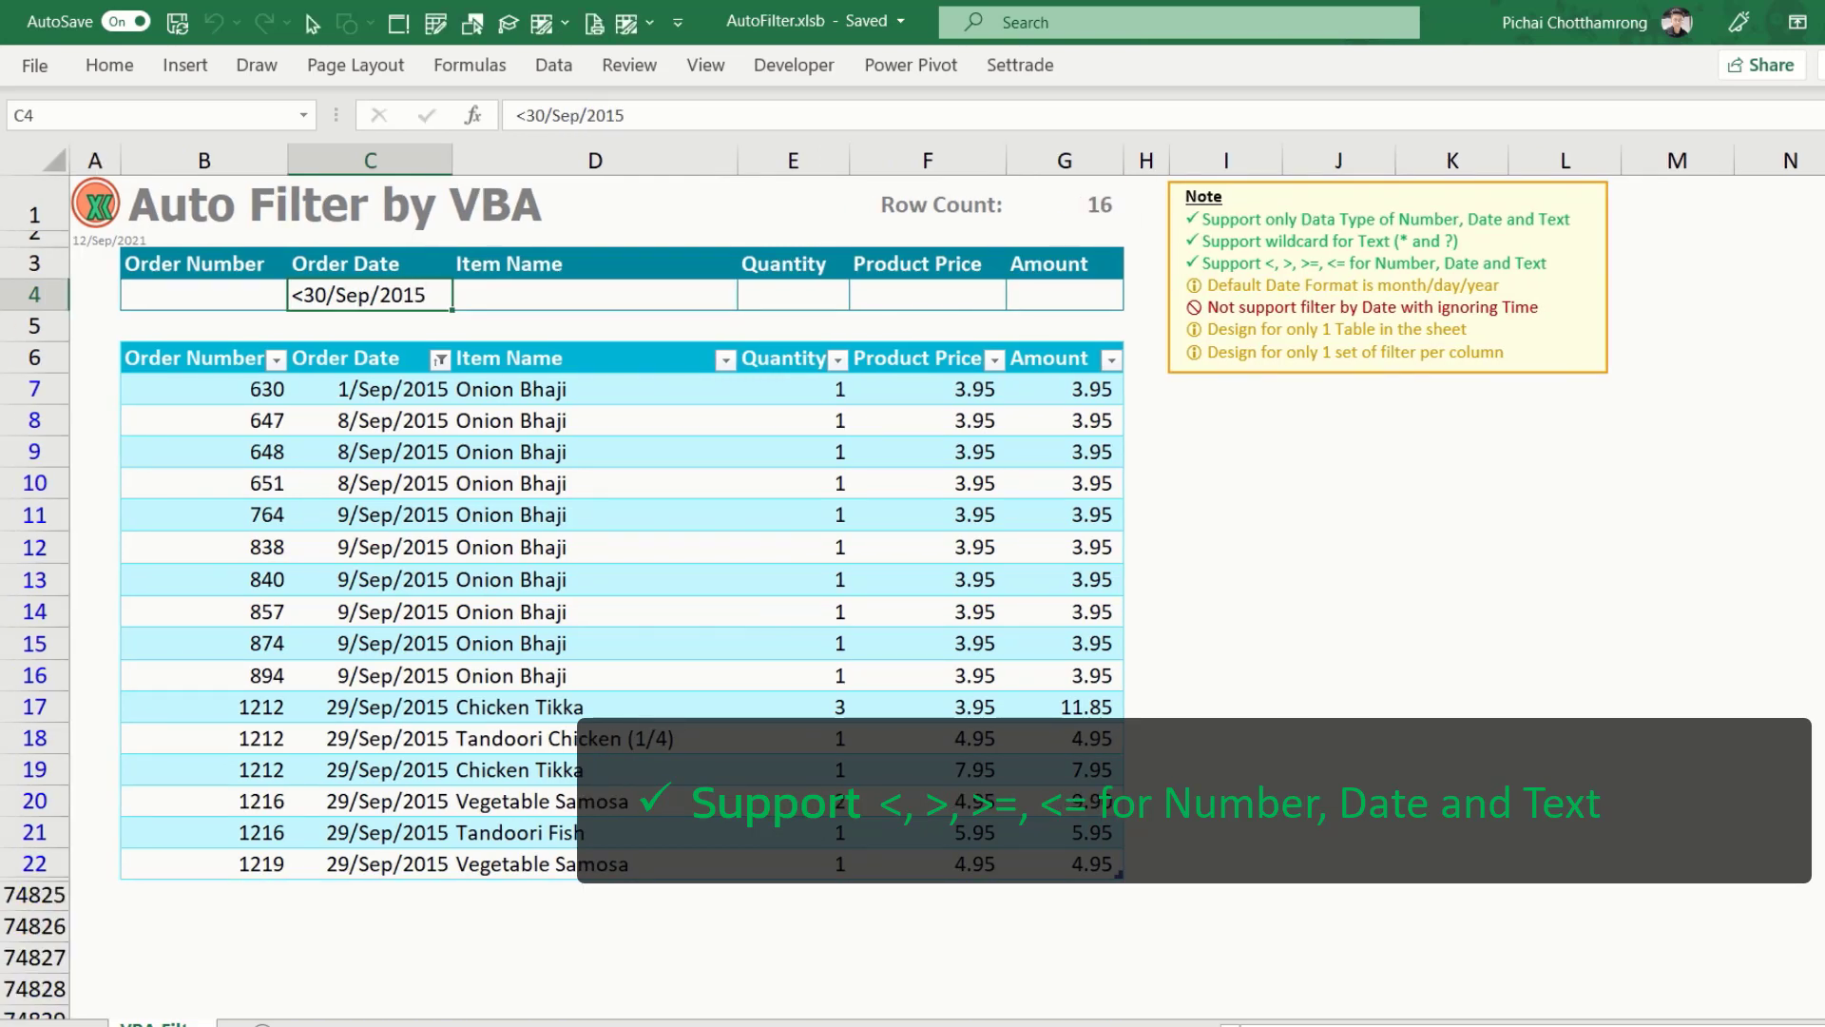
Change the Order Date criterion in C4 to <=30/Sep/2015, and clear it after viewing the filtered rows
{"action": "key", "text": "F2"}
{"action": "key", "text": "Left"}
{"action": "key", "text": "Left"}
{"action": "key", "text": "Left"}
{"action": "key", "text": "Left"}
{"action": "key", "text": "Left"}
{"action": "key", "text": "Left"}
{"action": "key", "text": "Left"}
{"action": "key", "text": "Left"}
{"action": "key", "text": "Left"}
{"action": "key", "text": "Left"}
{"action": "key", "text": "Left"}
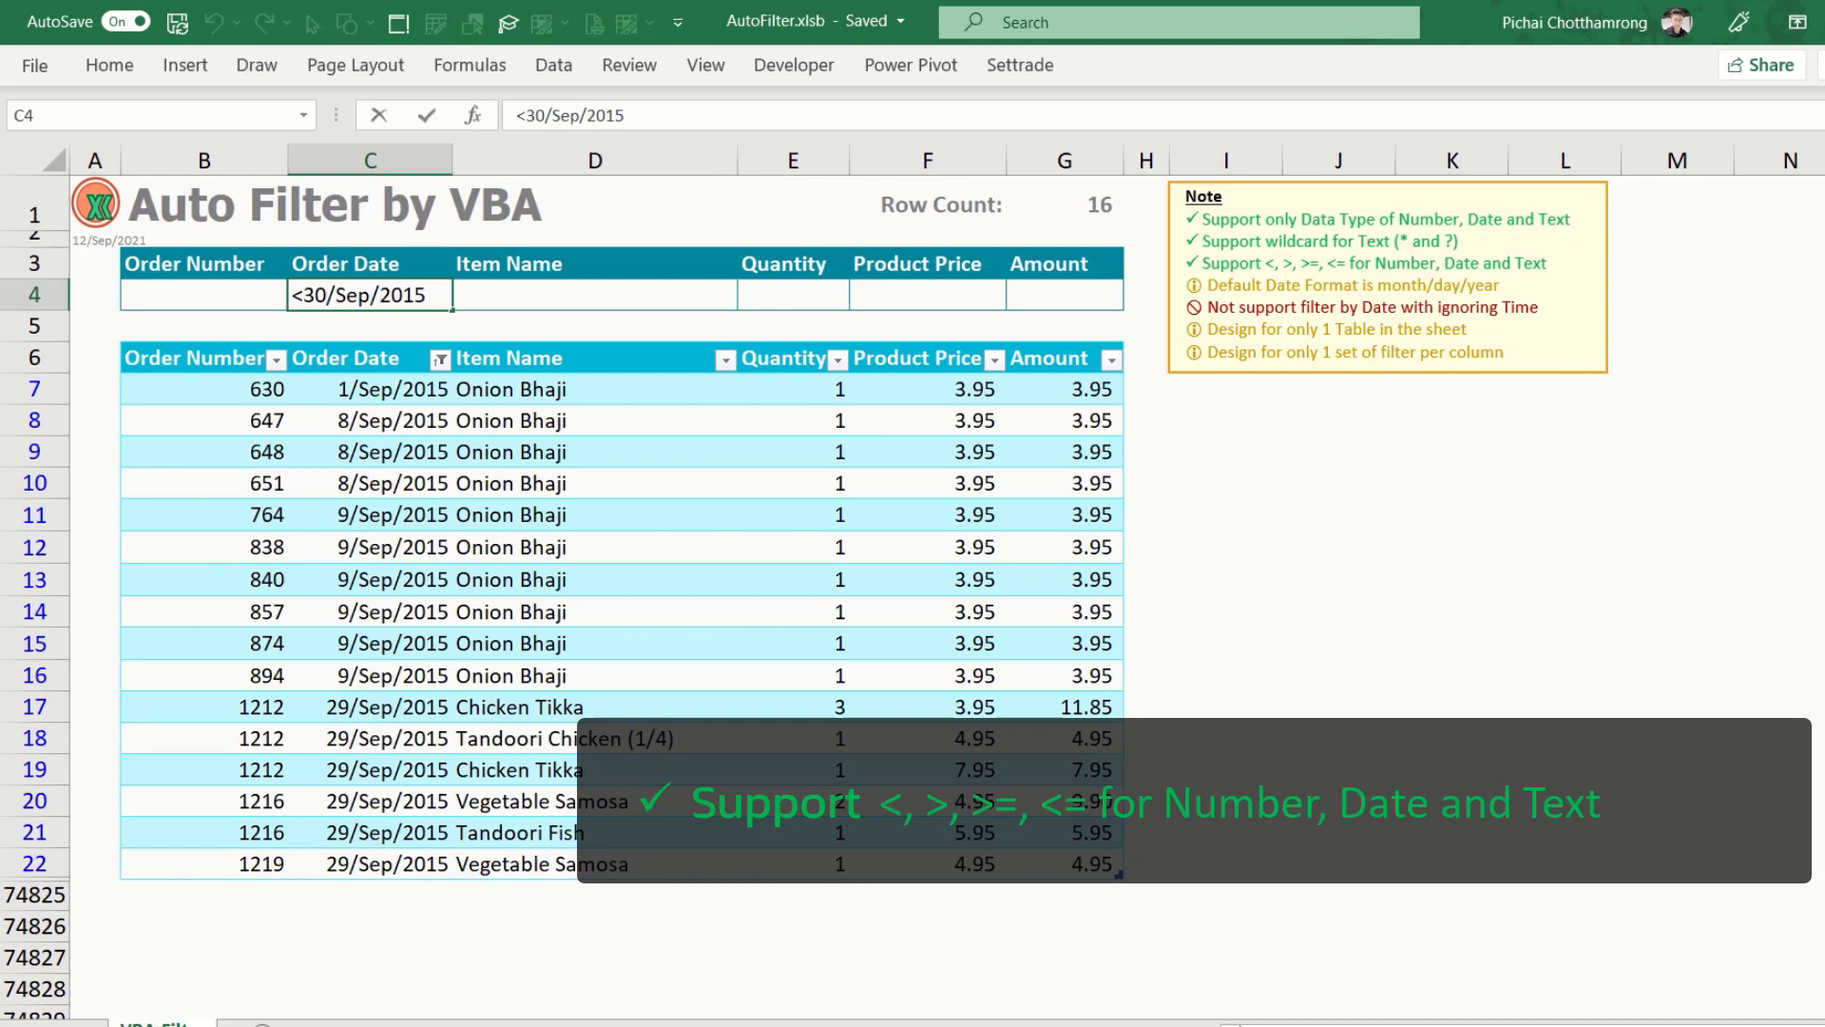
{"action": "type", "text": "="}
{"action": "key", "text": "Return"}
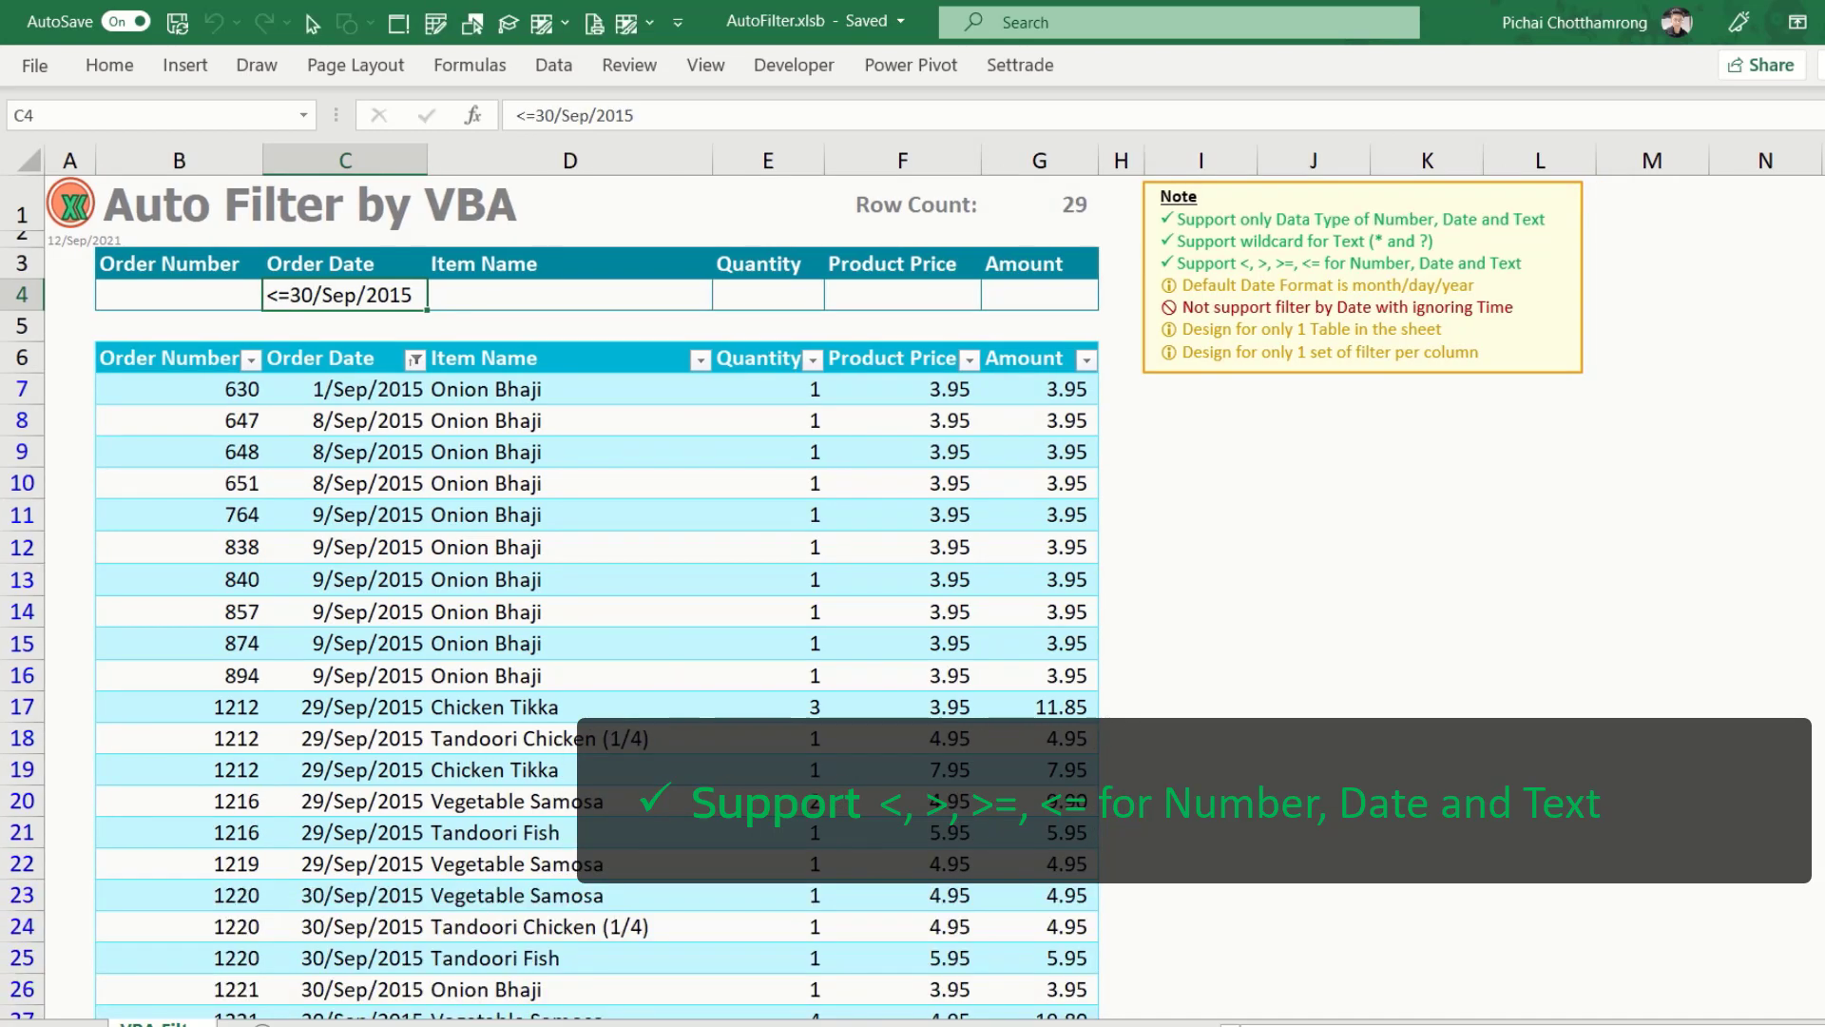
{"action": "key", "text": "Delete"}
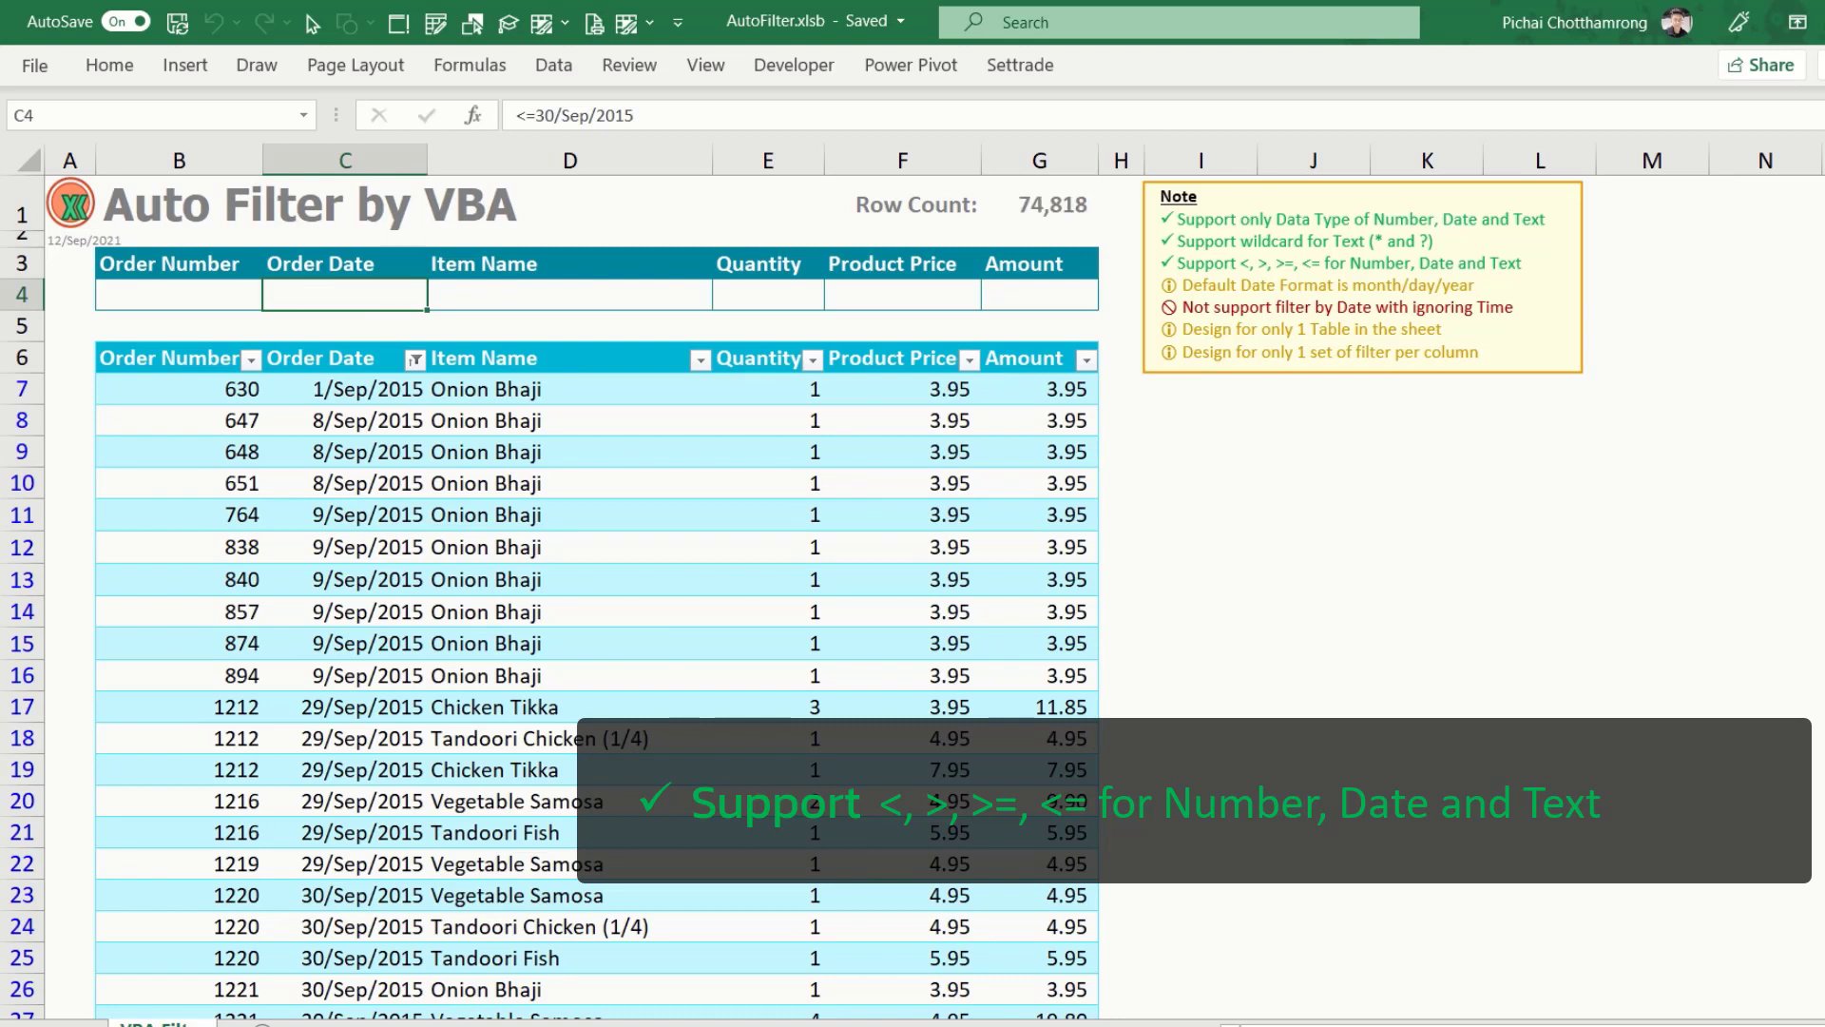
Filter the table by Item Name with the text comparison <O in criteria cell D4
{"action": "left_click", "coordinate": [571, 295]}
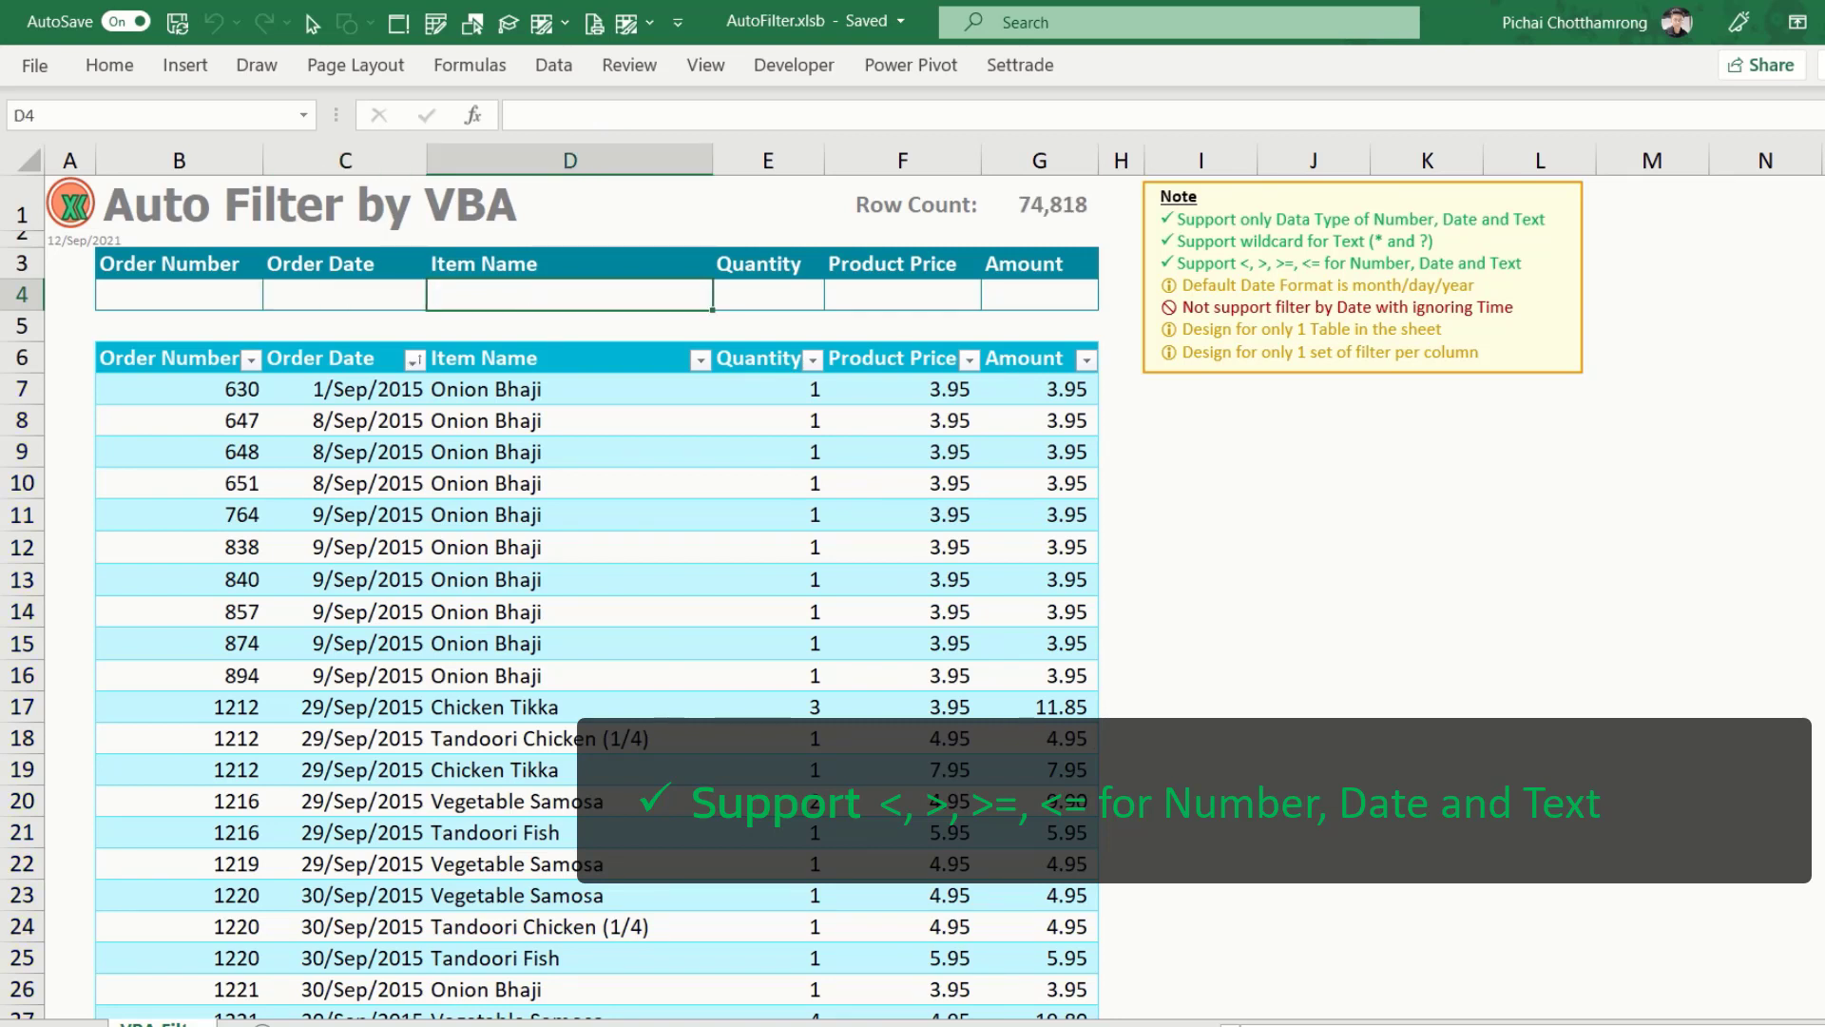
{"action": "type", "text": "<"}
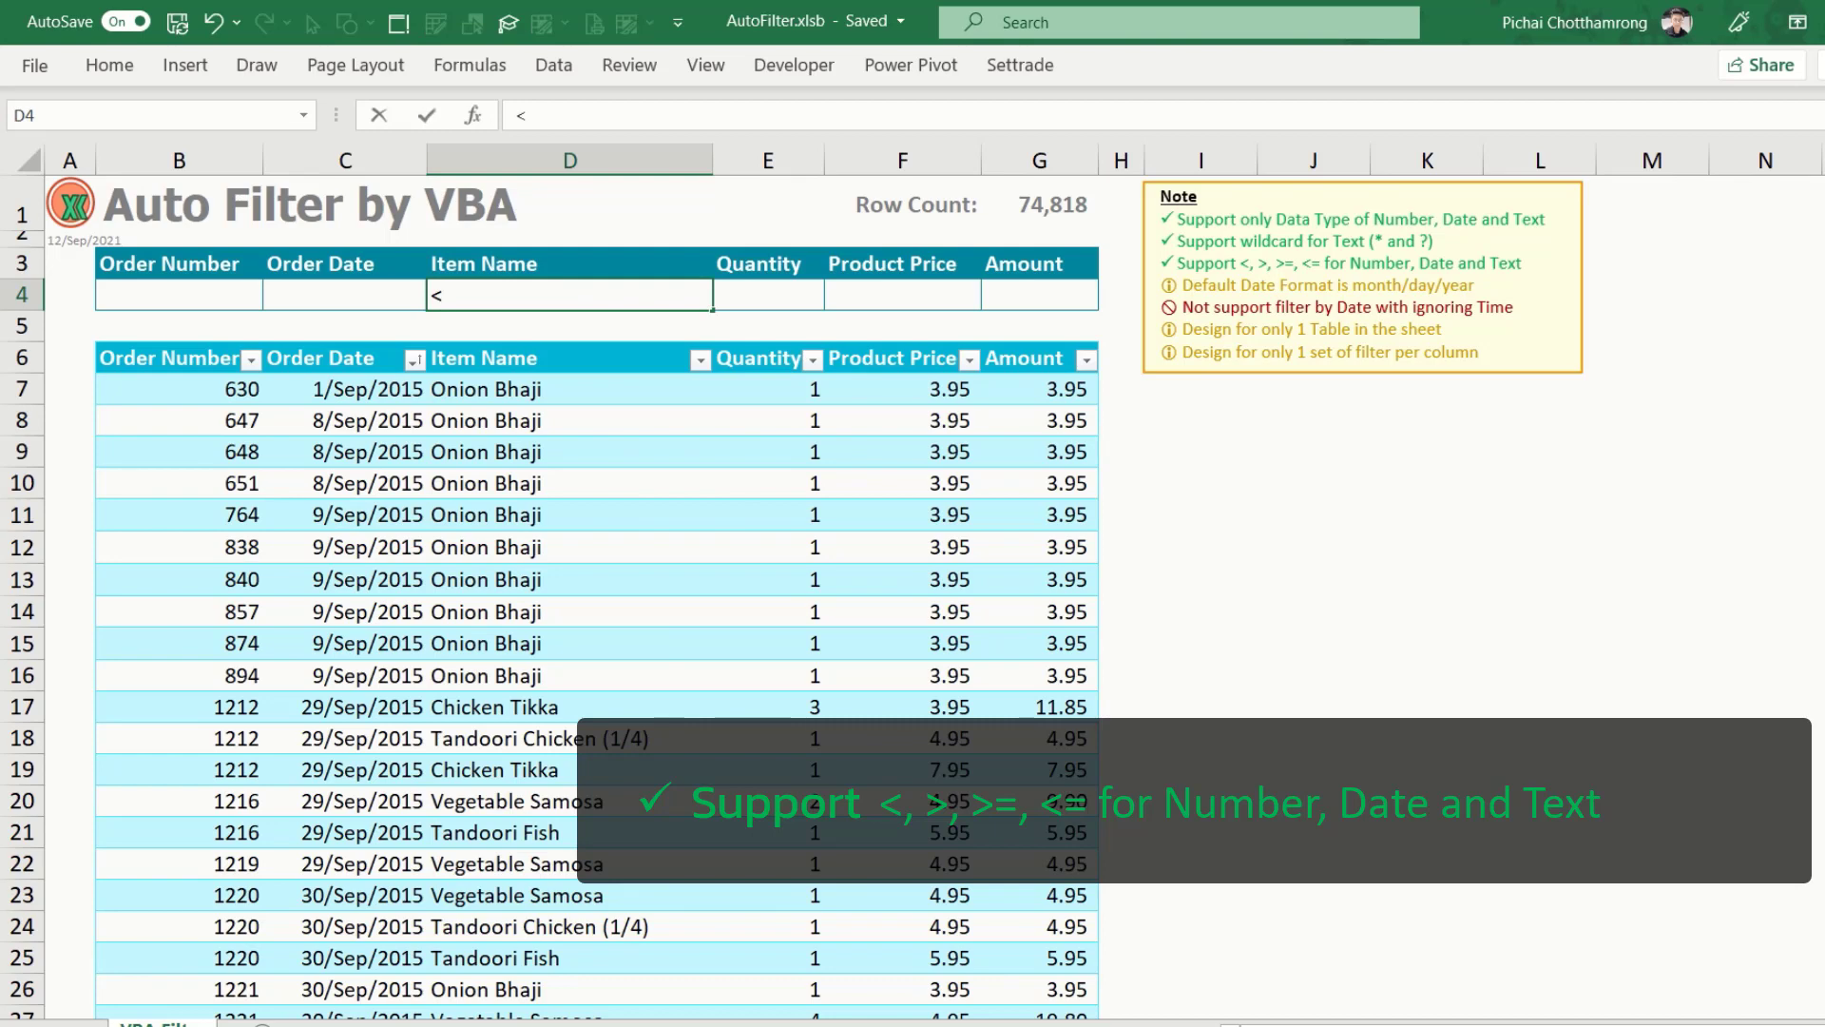
{"action": "type", "text": "O"}
{"action": "key", "text": "Return"}
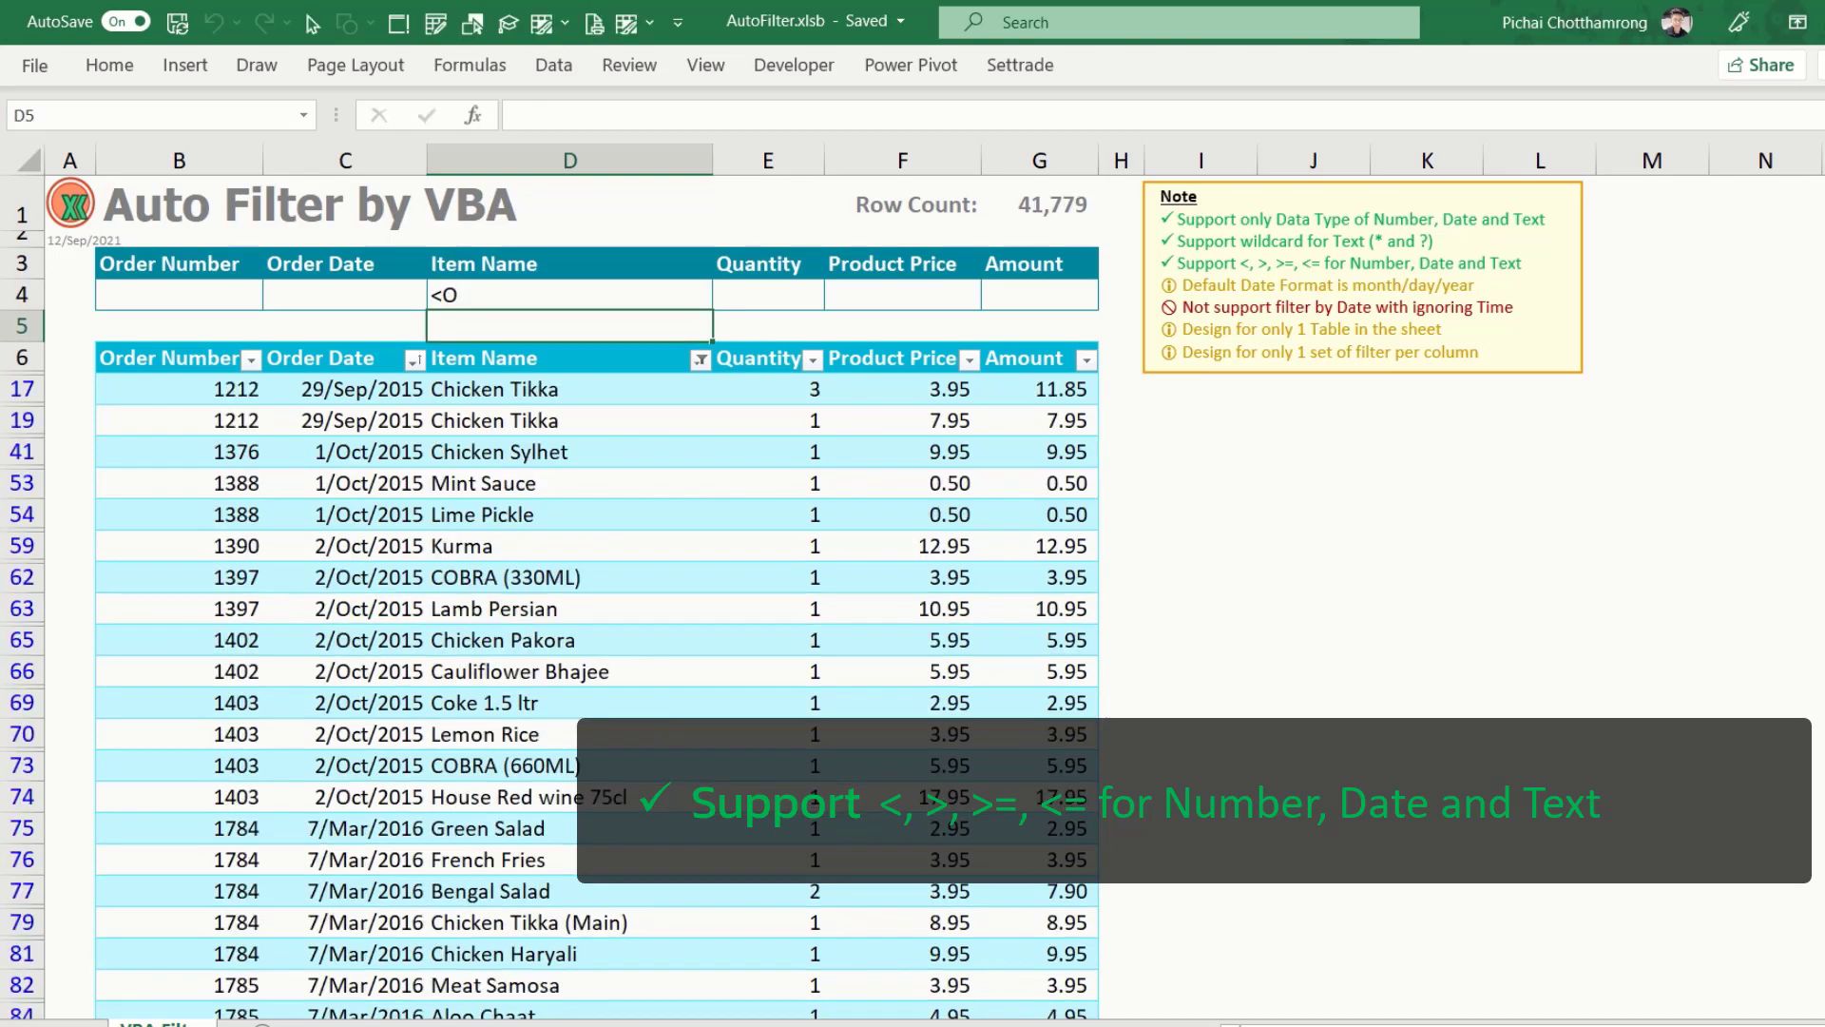
Change the Item Name criterion in D4 to <L
{"action": "left_click", "coordinate": [569, 295]}
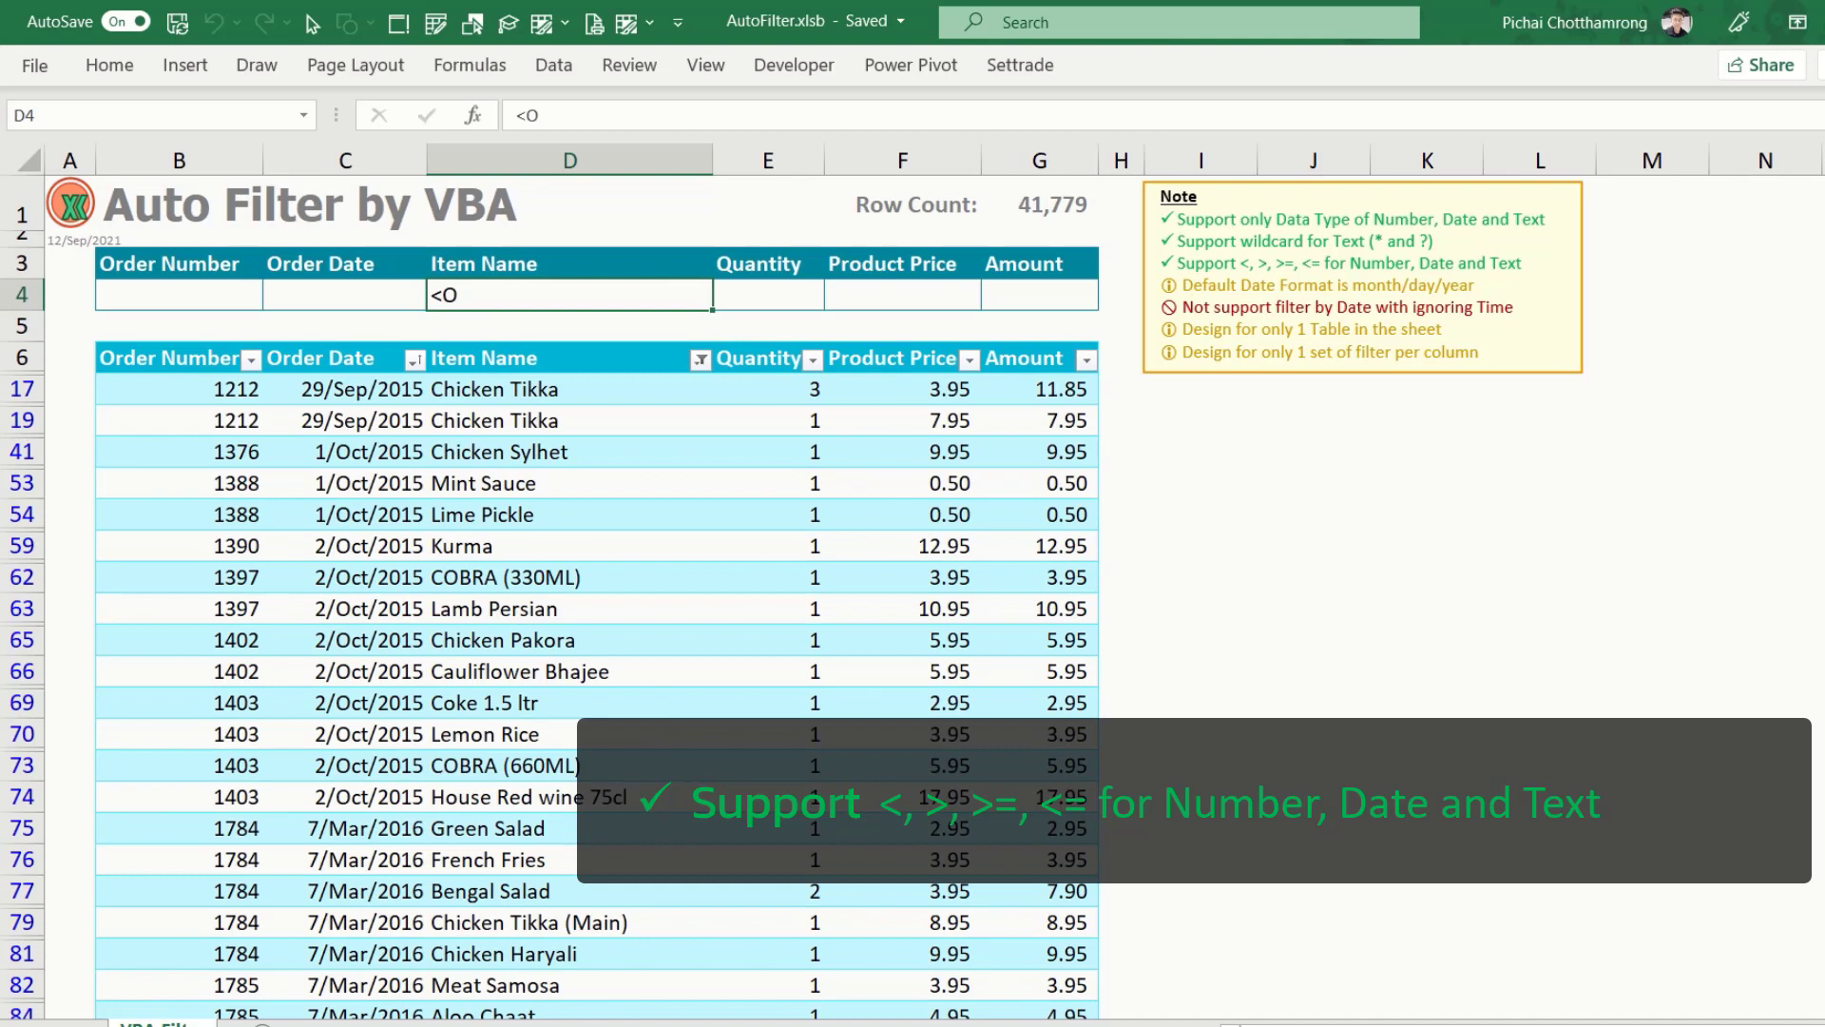
{"action": "type", "text": "<"}
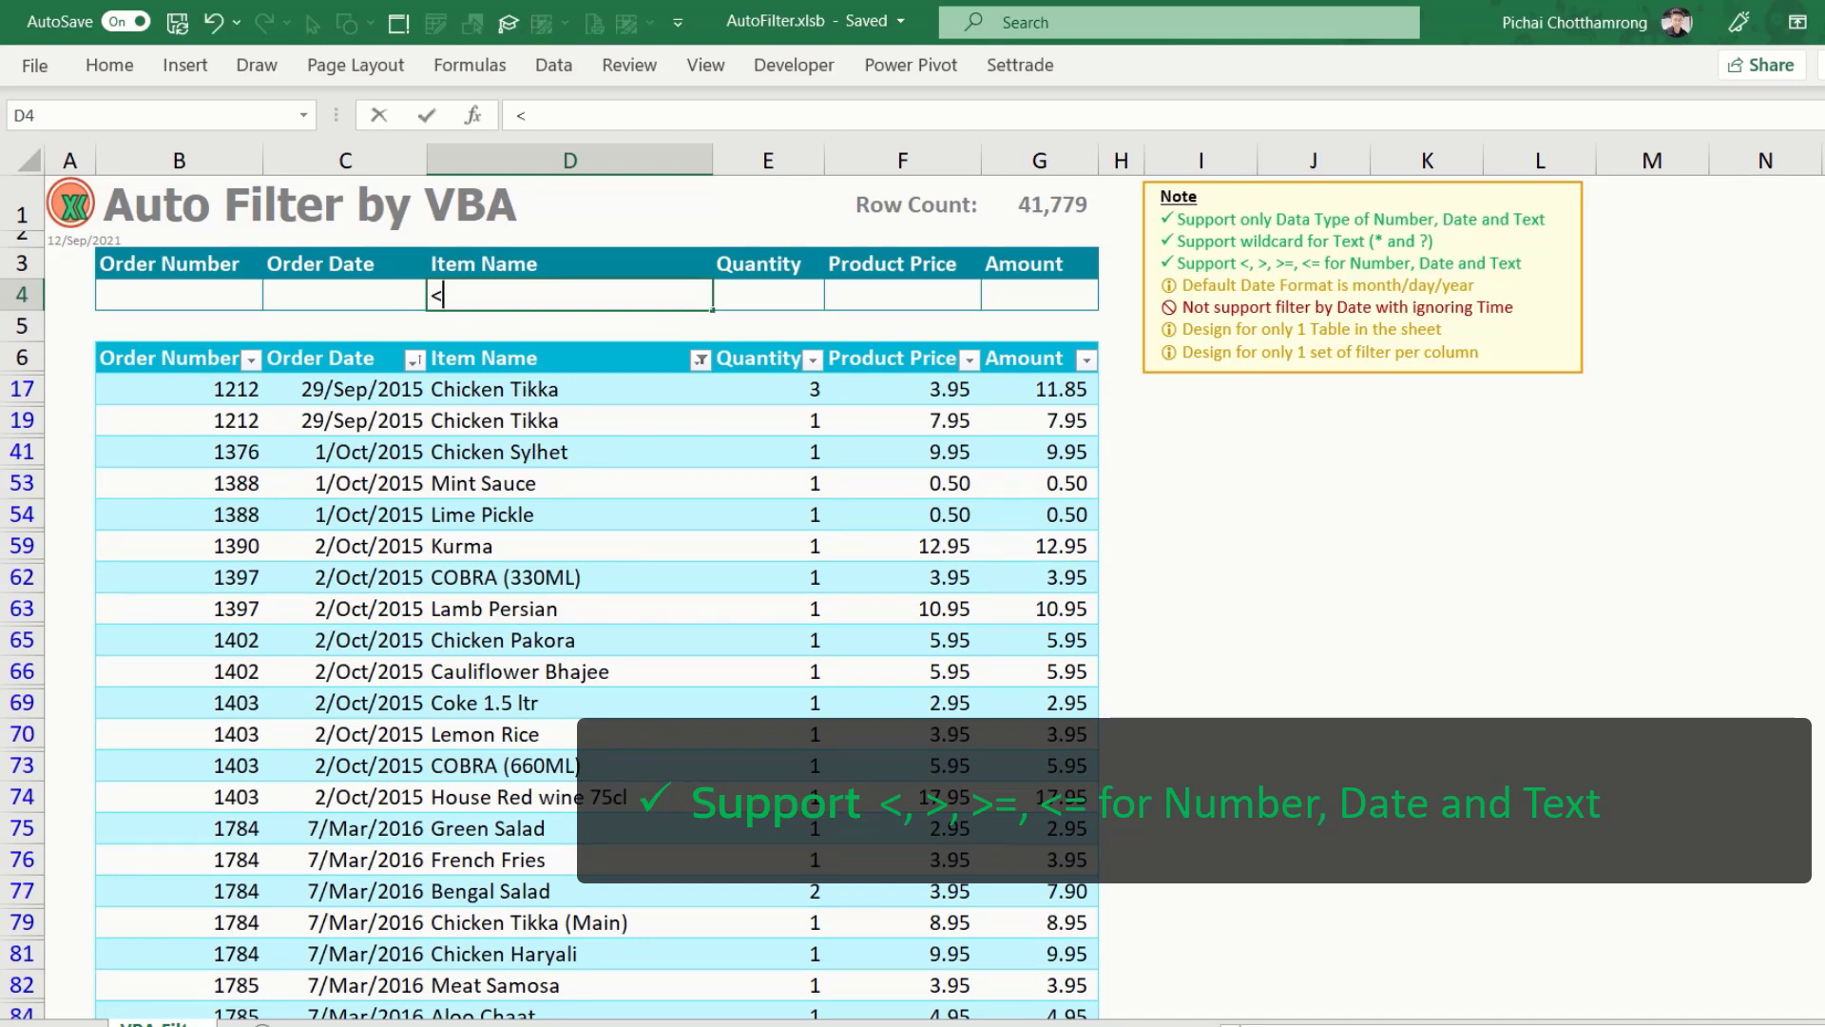
{"action": "type", "text": "L"}
{"action": "key", "text": "ctrl+Return"}
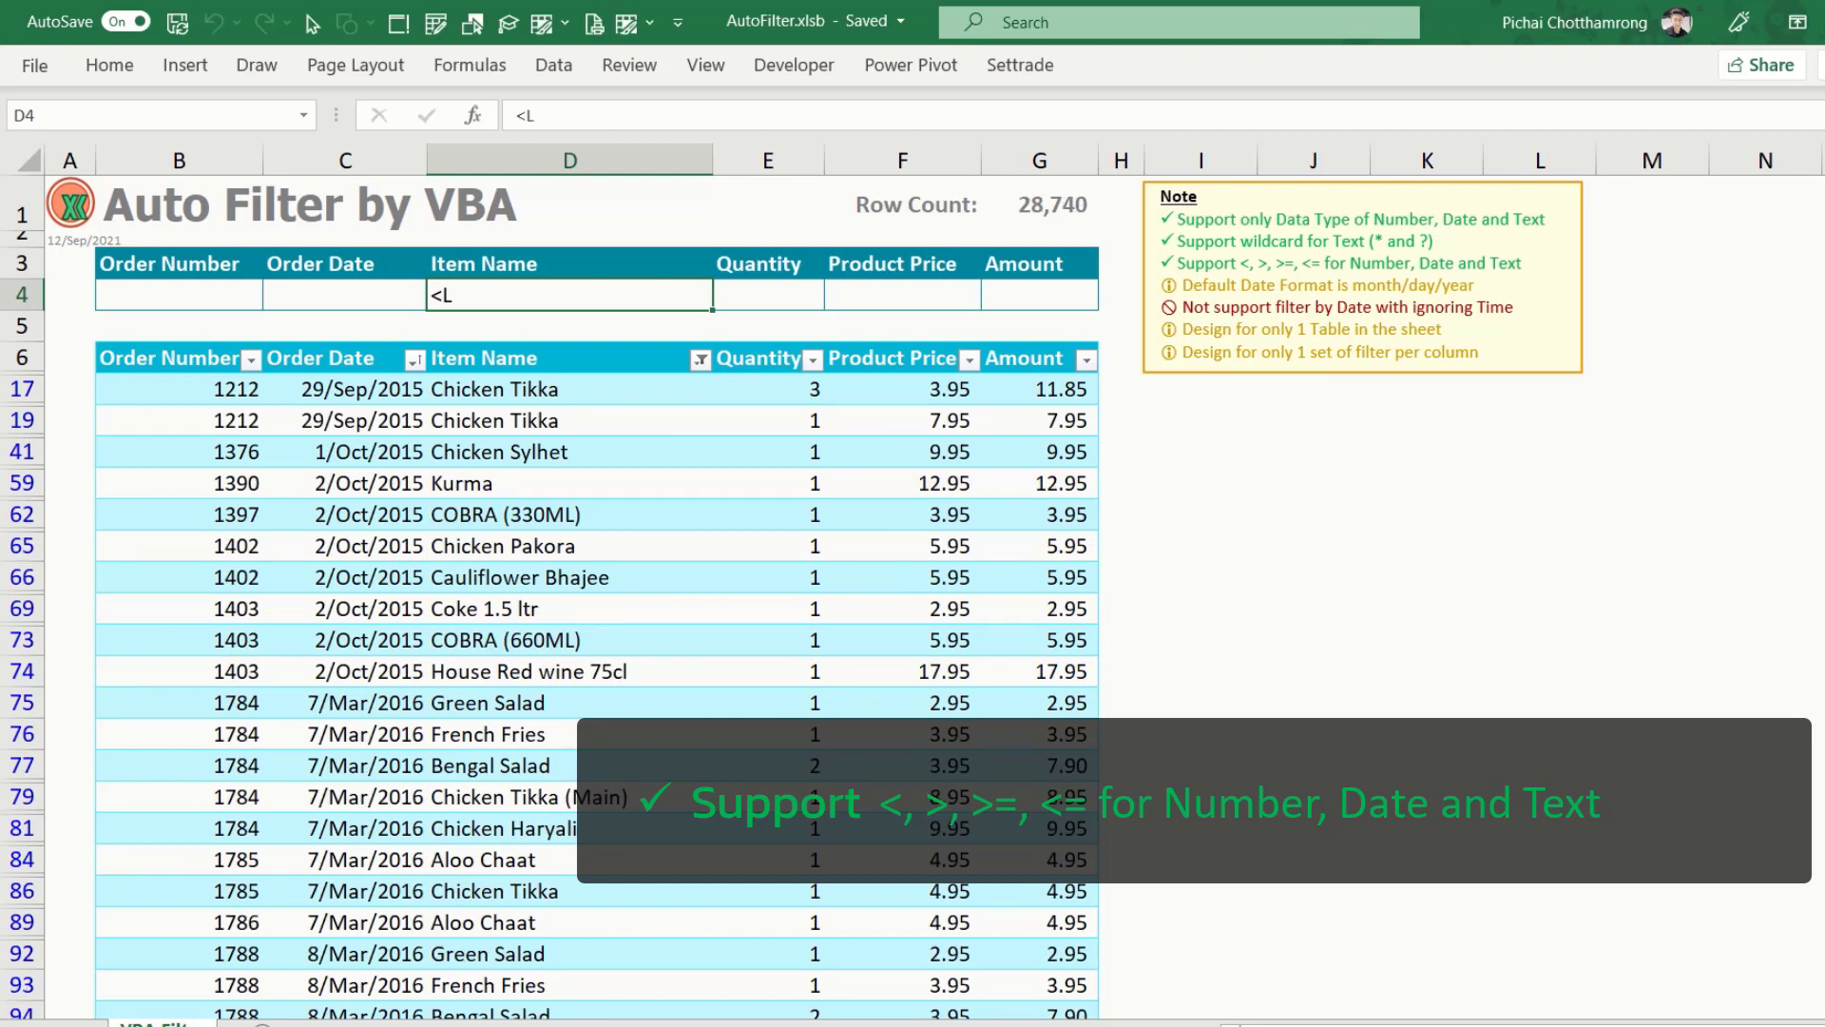
Change the Item Name criterion in D4 to >s, and clear it after viewing the filtered rows
{"action": "type", "text": ">"}
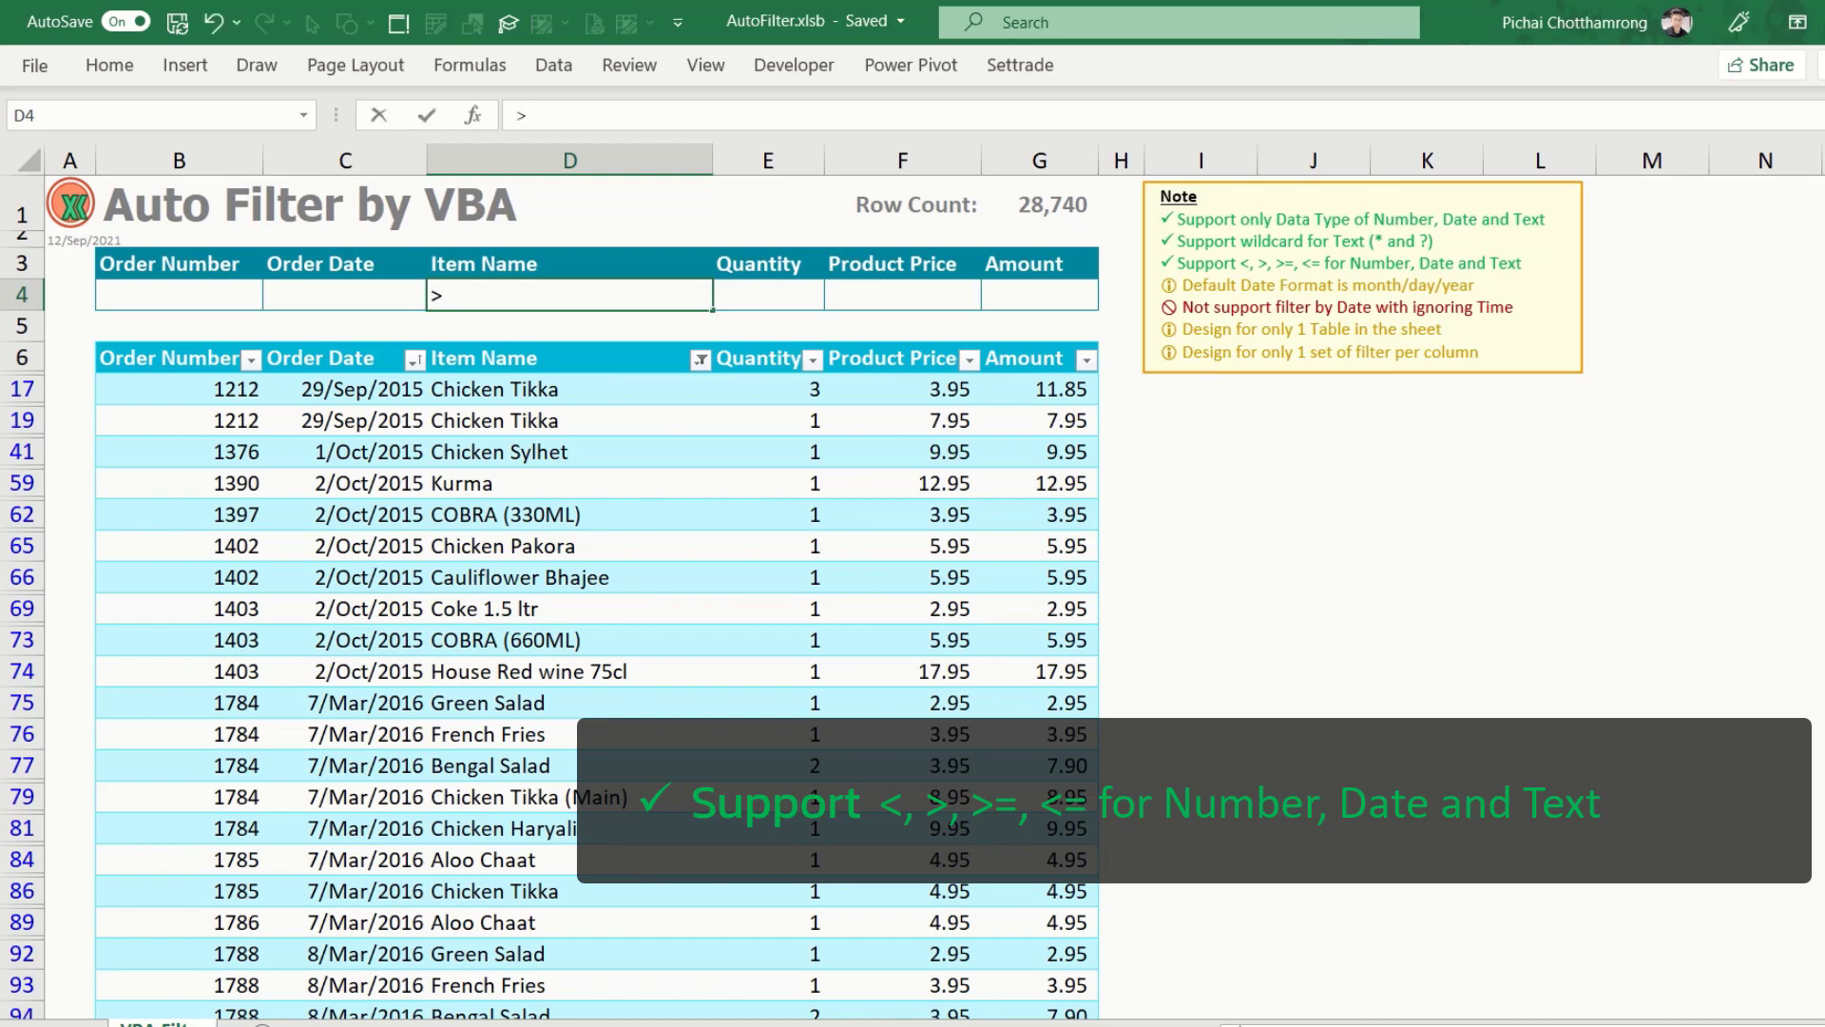
{"action": "type", "text": "s"}
{"action": "key", "text": "ctrl+Return"}
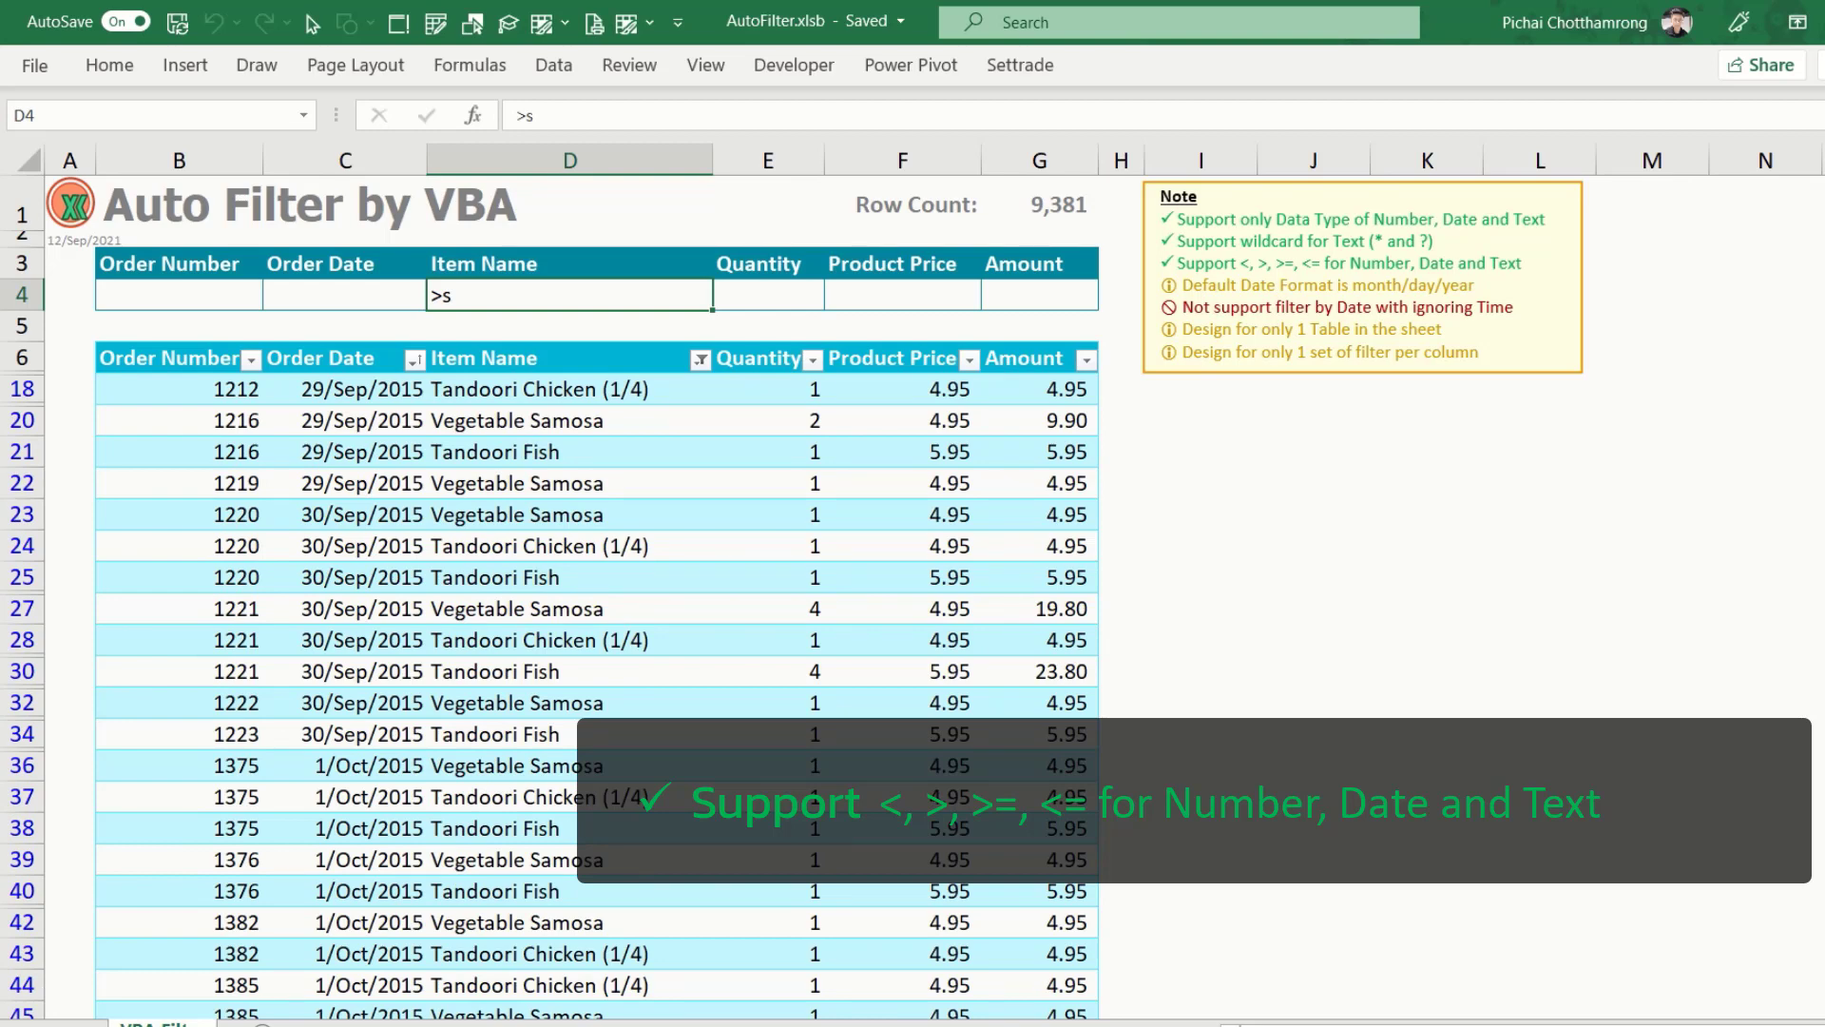
{"action": "key", "text": "Delete"}
Filter the table for quantities >10 in the Quantity criteria cell E4
{"action": "key", "text": "Right"}
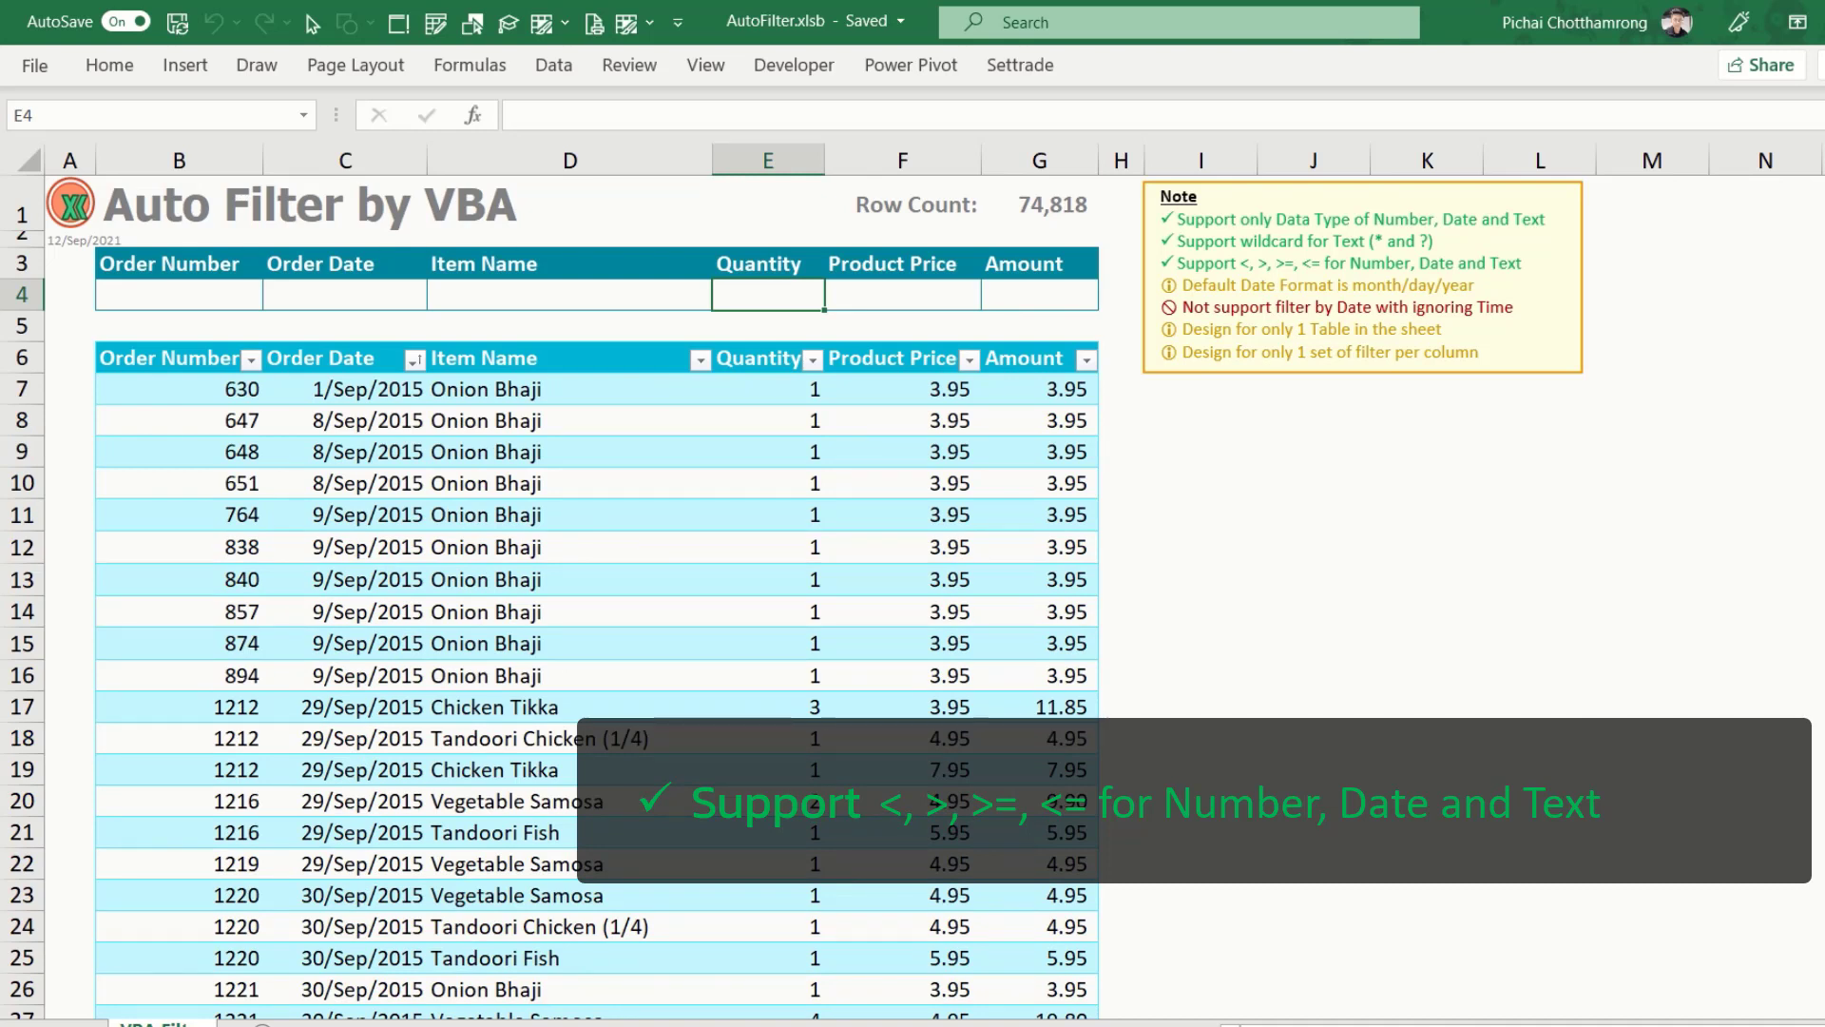
{"action": "type", "text": ">10"}
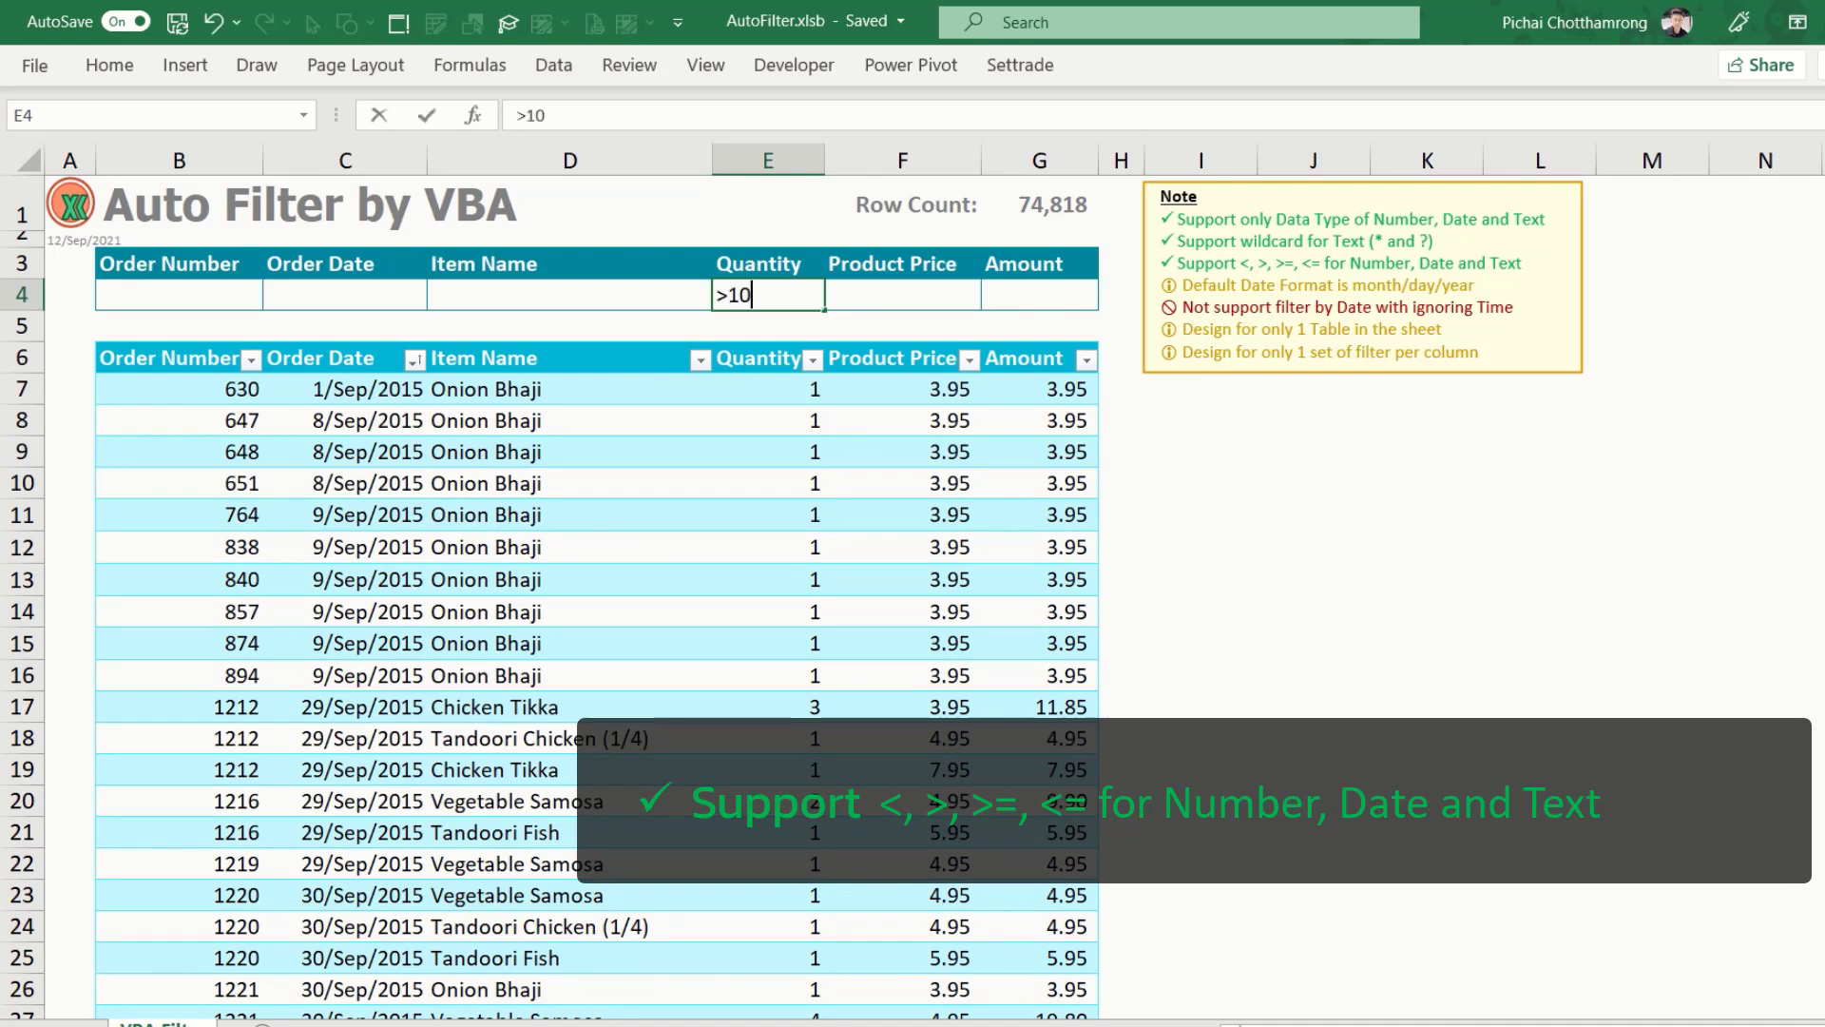
{"action": "key", "text": "Return"}
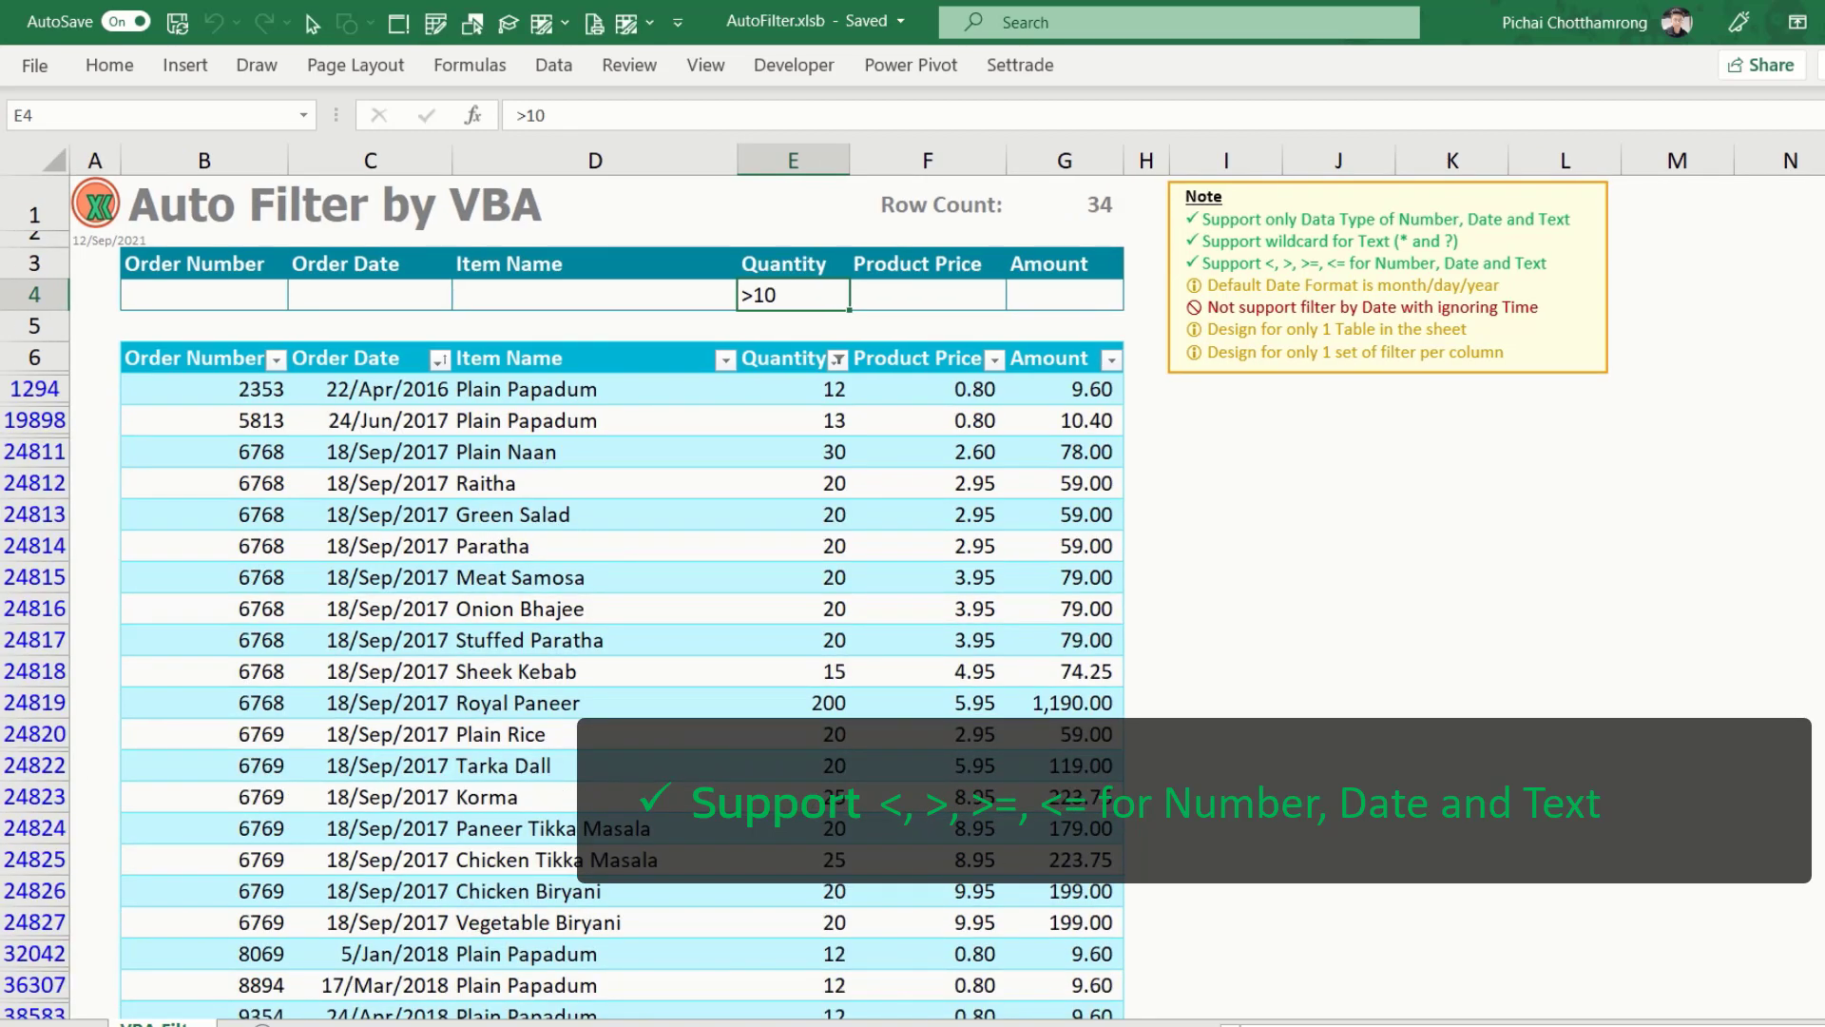
Change the Quantity criterion in E4 to <1, and clear it after viewing the filter result
{"action": "type", "text": "<"}
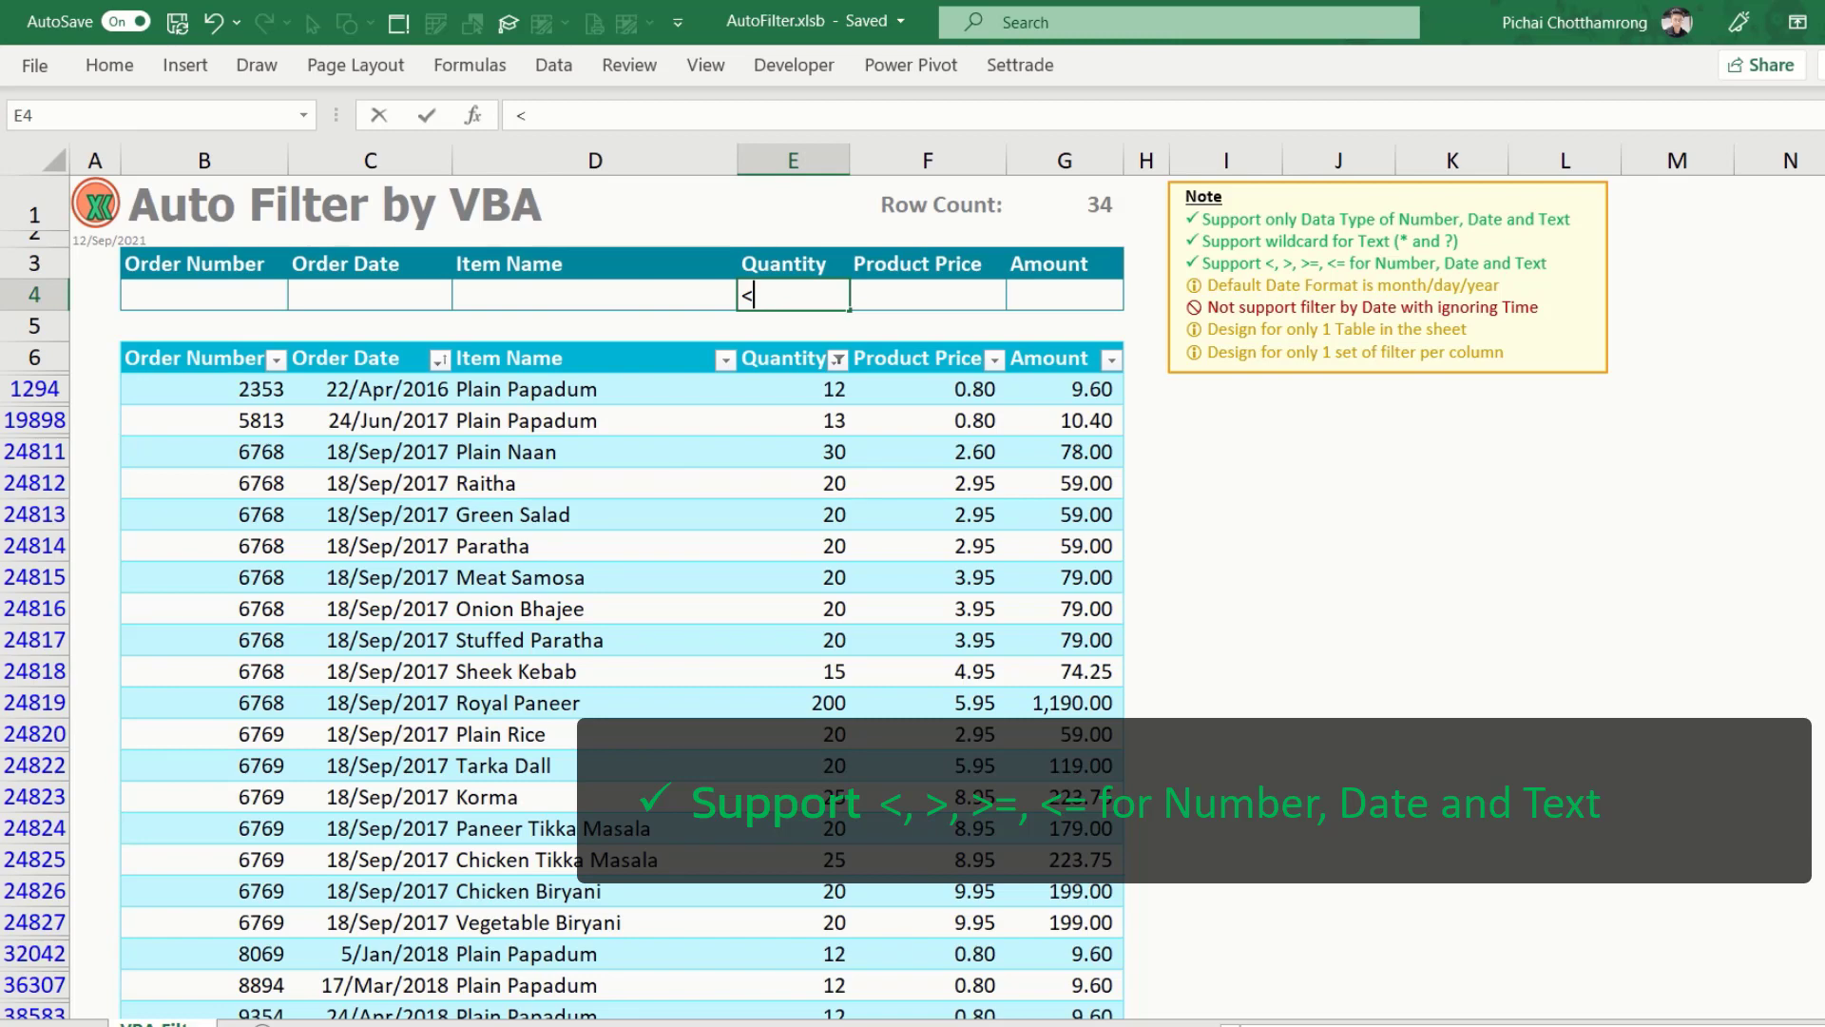
{"action": "type", "text": "1"}
{"action": "key", "text": "Return"}
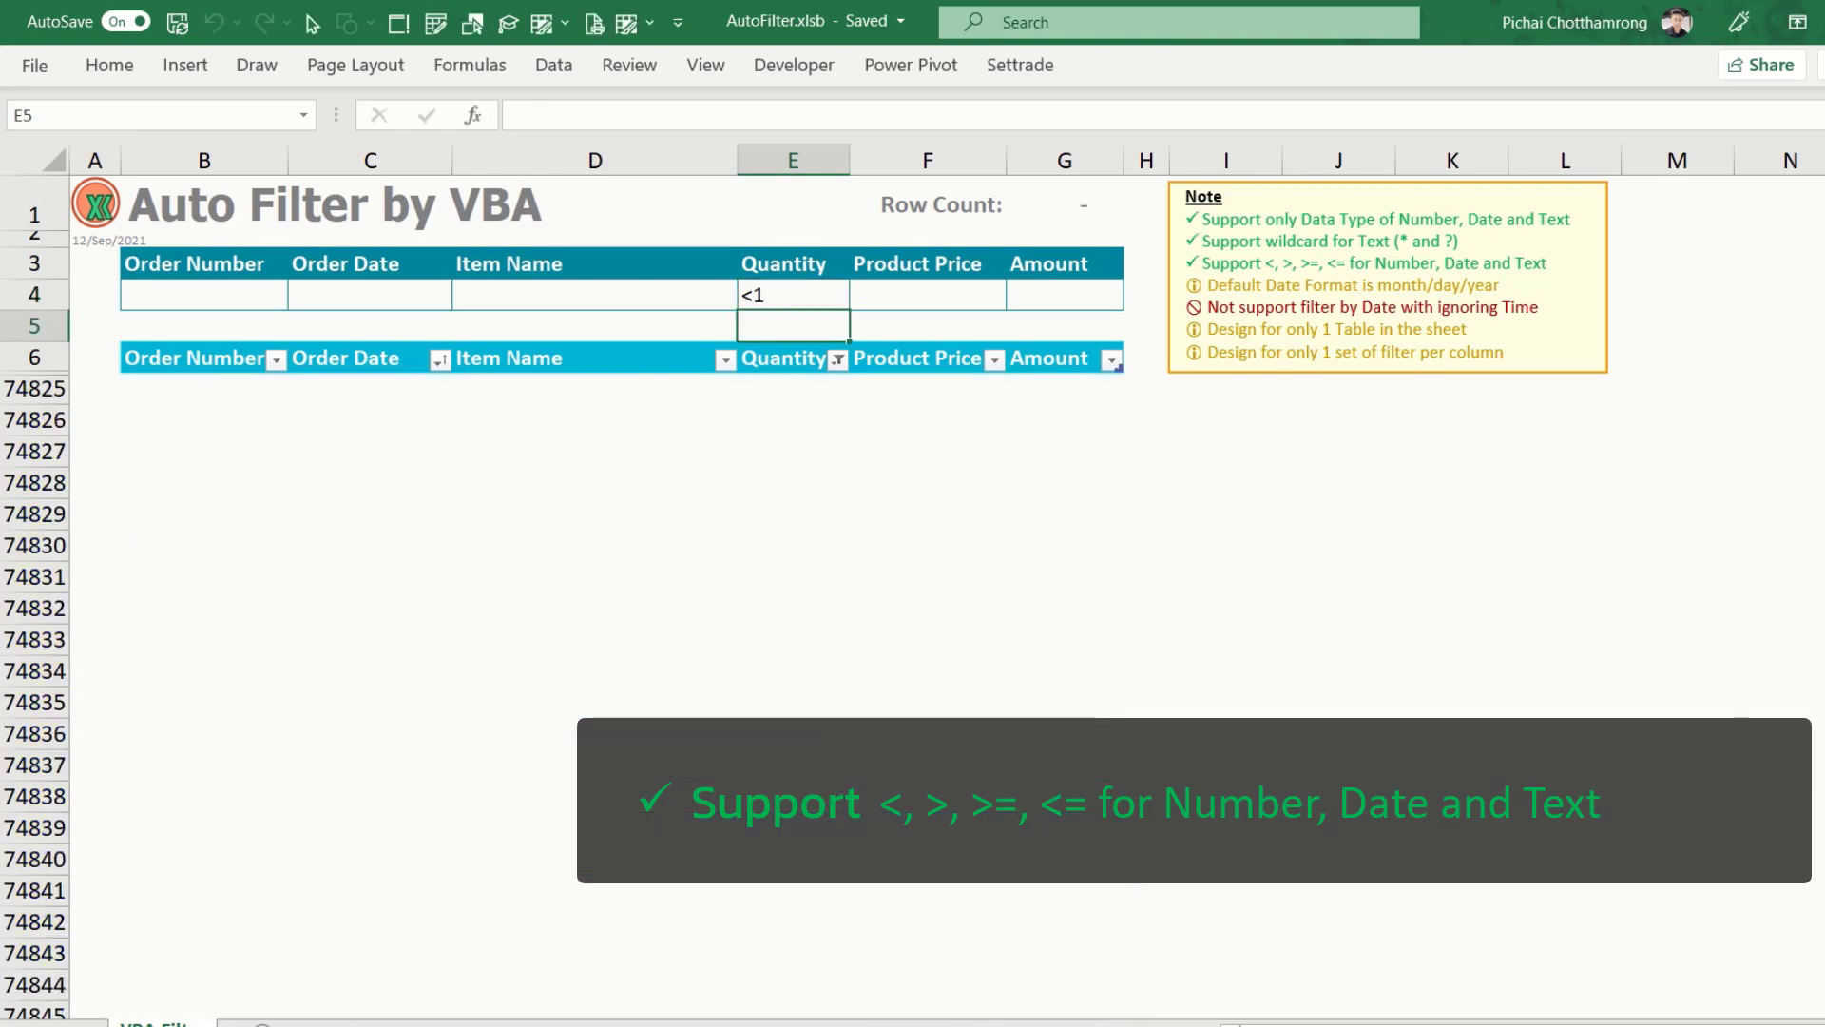
{"action": "left_click", "coordinate": [793, 294]}
{"action": "key", "text": "Delete"}
Filter the table for product prices >8 in criteria cell F4, and clear the criterion after viewing the rows
{"action": "left_click", "coordinate": [902, 294]}
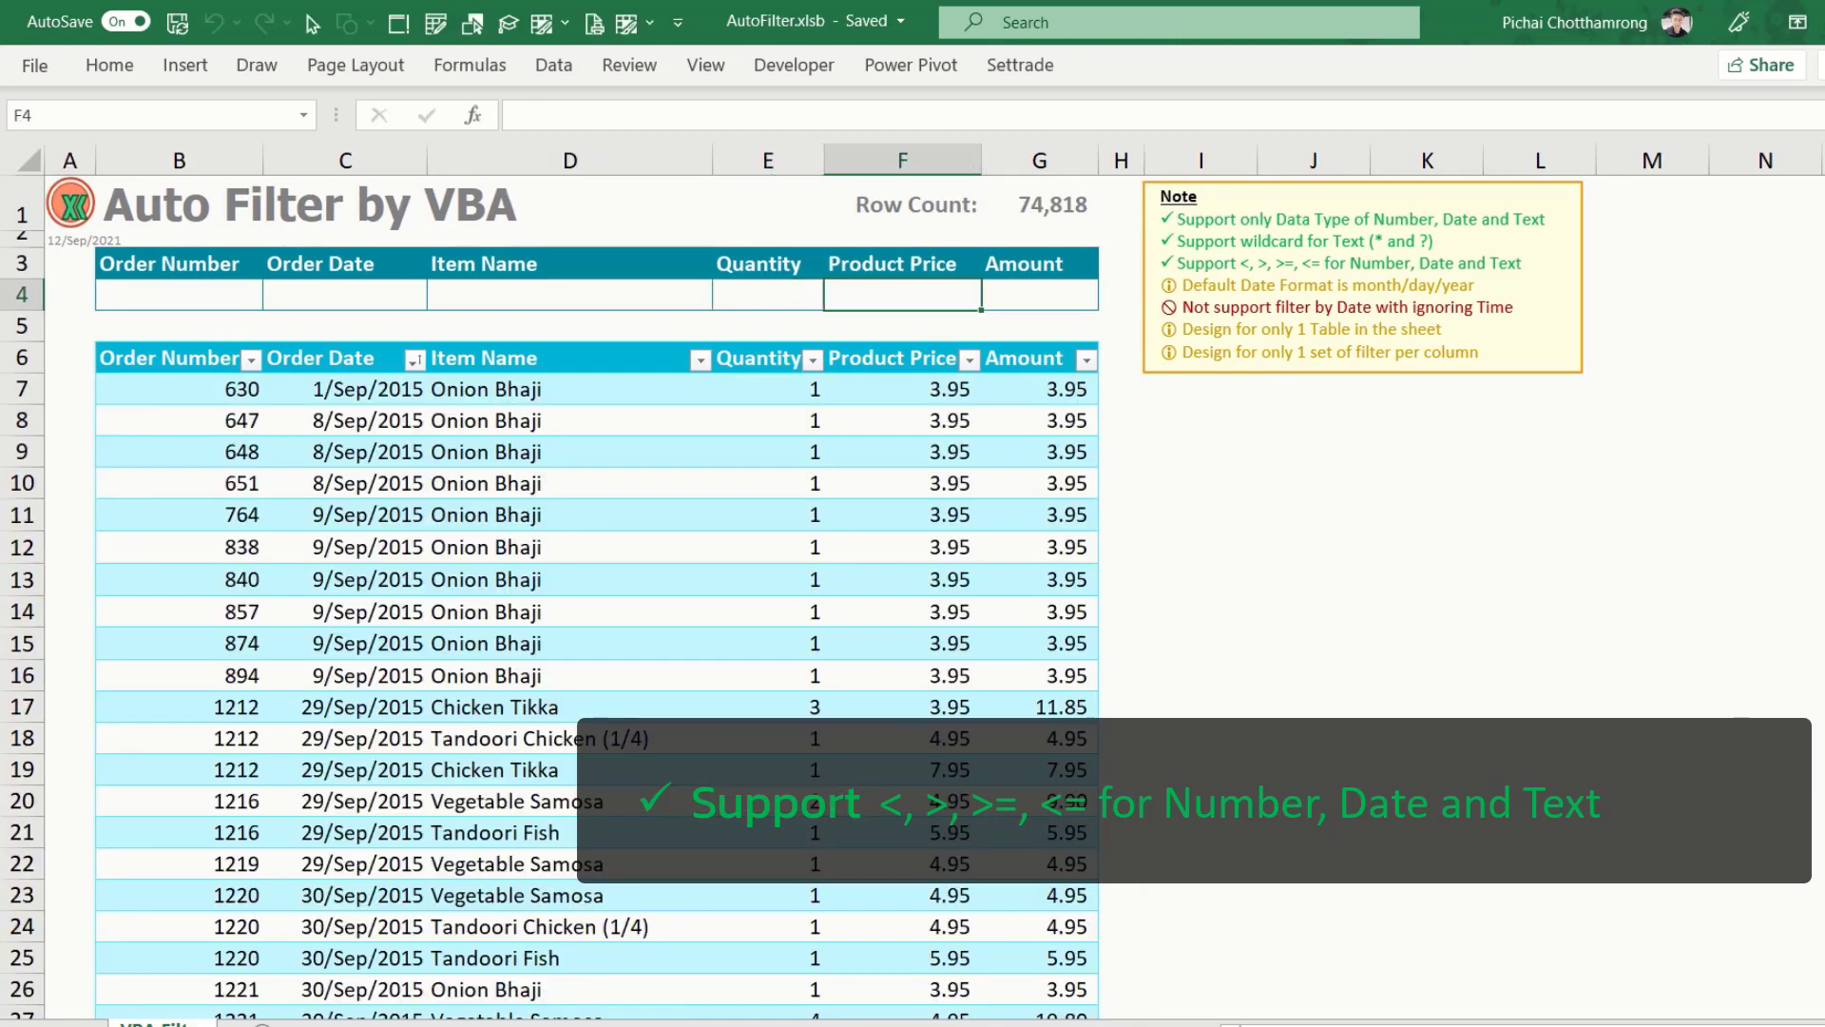
{"action": "type", "text": ">"}
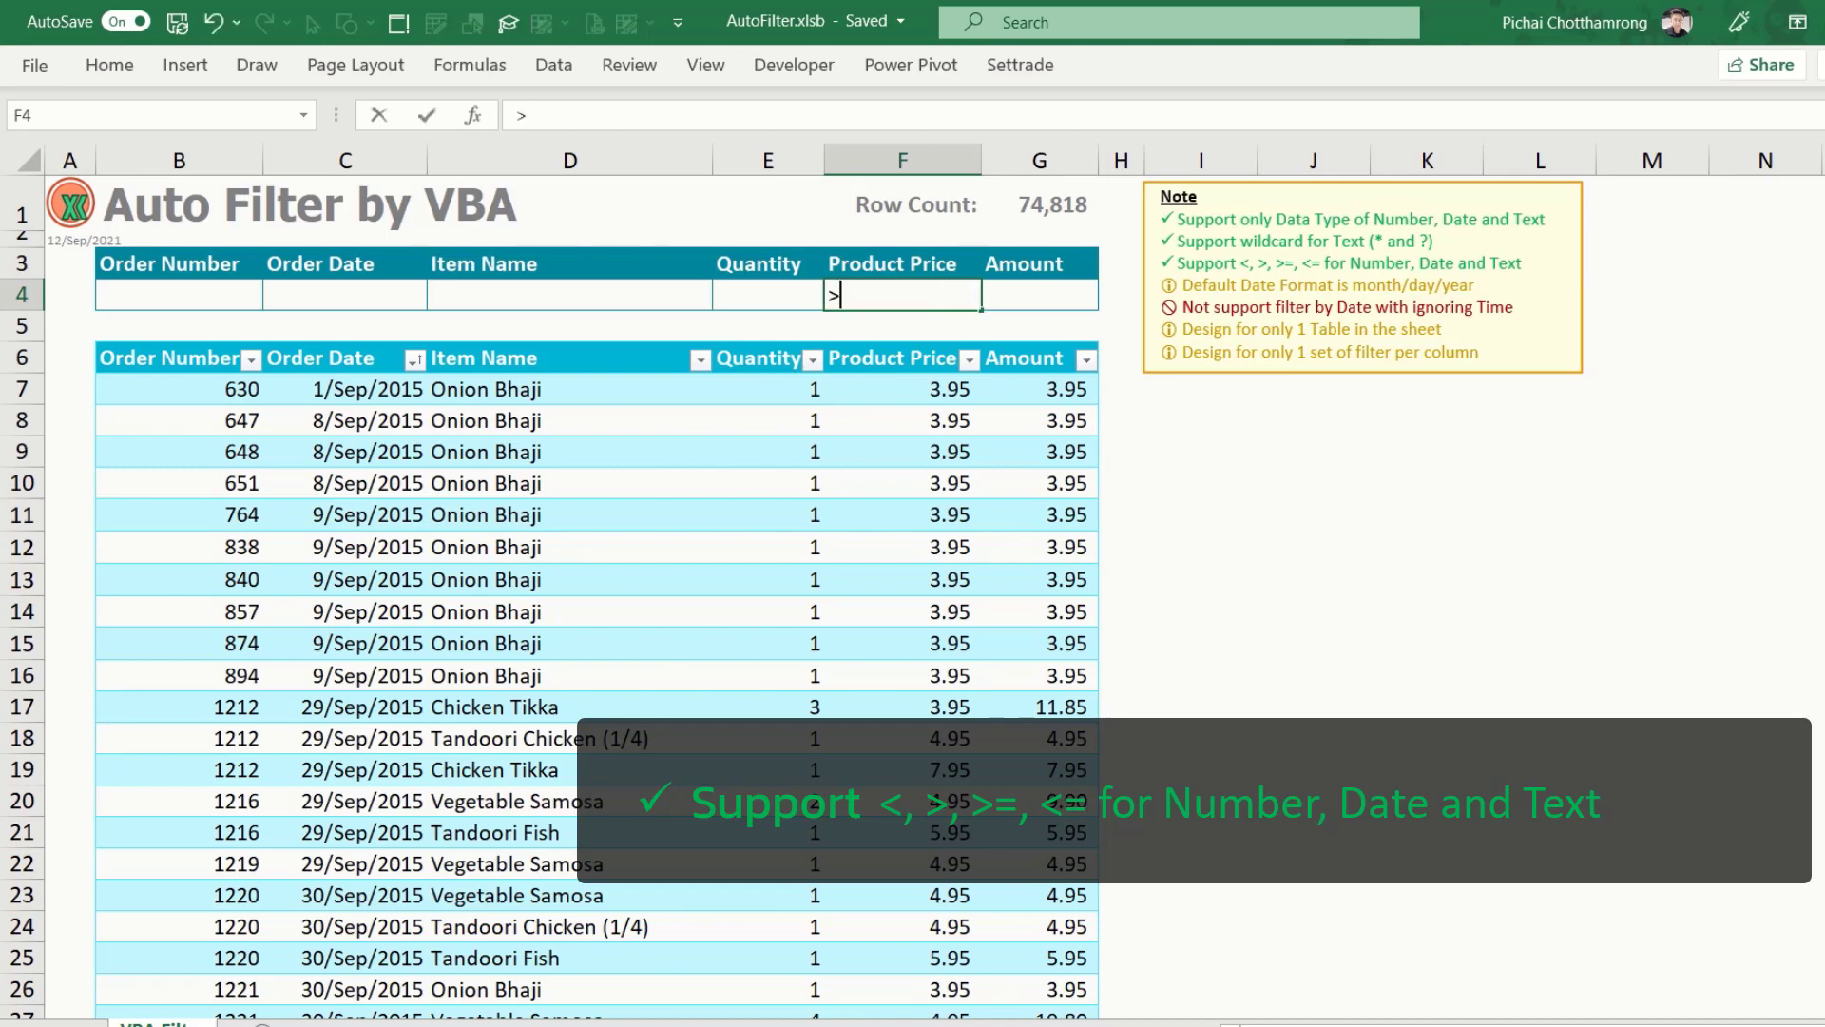
{"action": "type", "text": "8"}
{"action": "key", "text": "Return"}
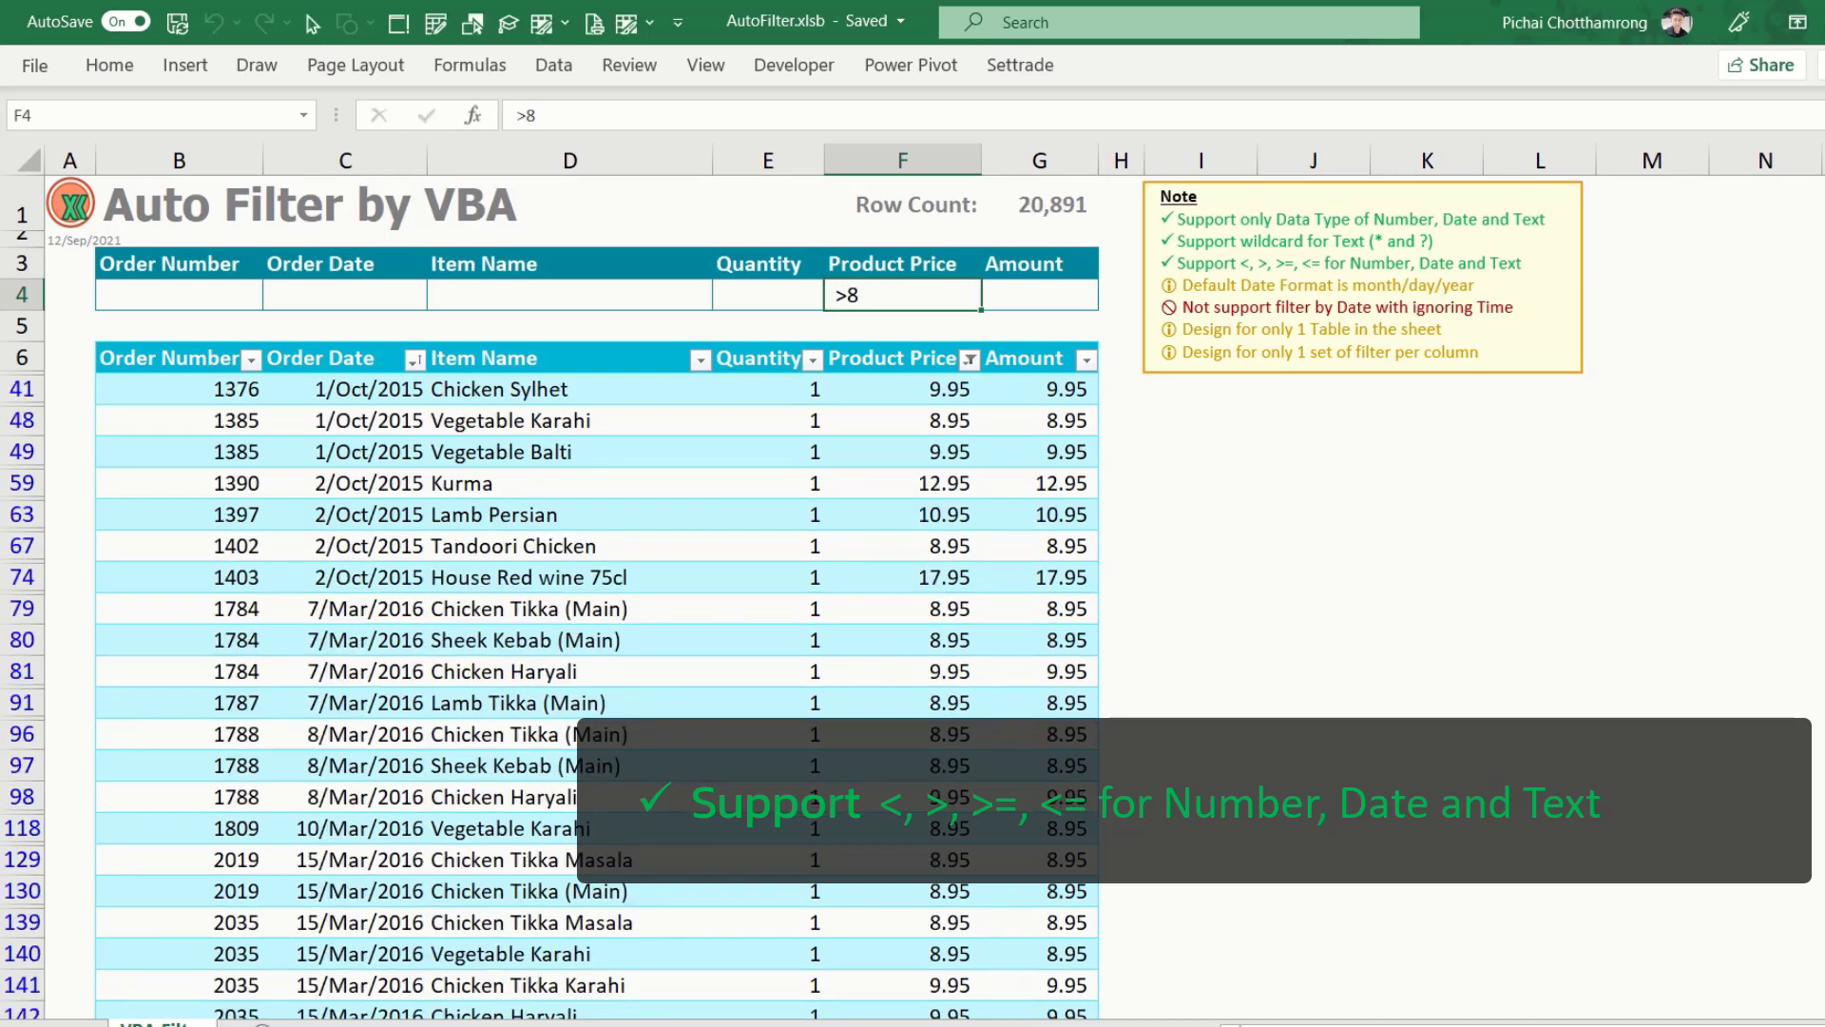
{"action": "key", "text": "Delete"}
Filter the table for amounts >1000 in criteria cell G4, and clear the criterion after viewing the result
{"action": "key", "text": "Right"}
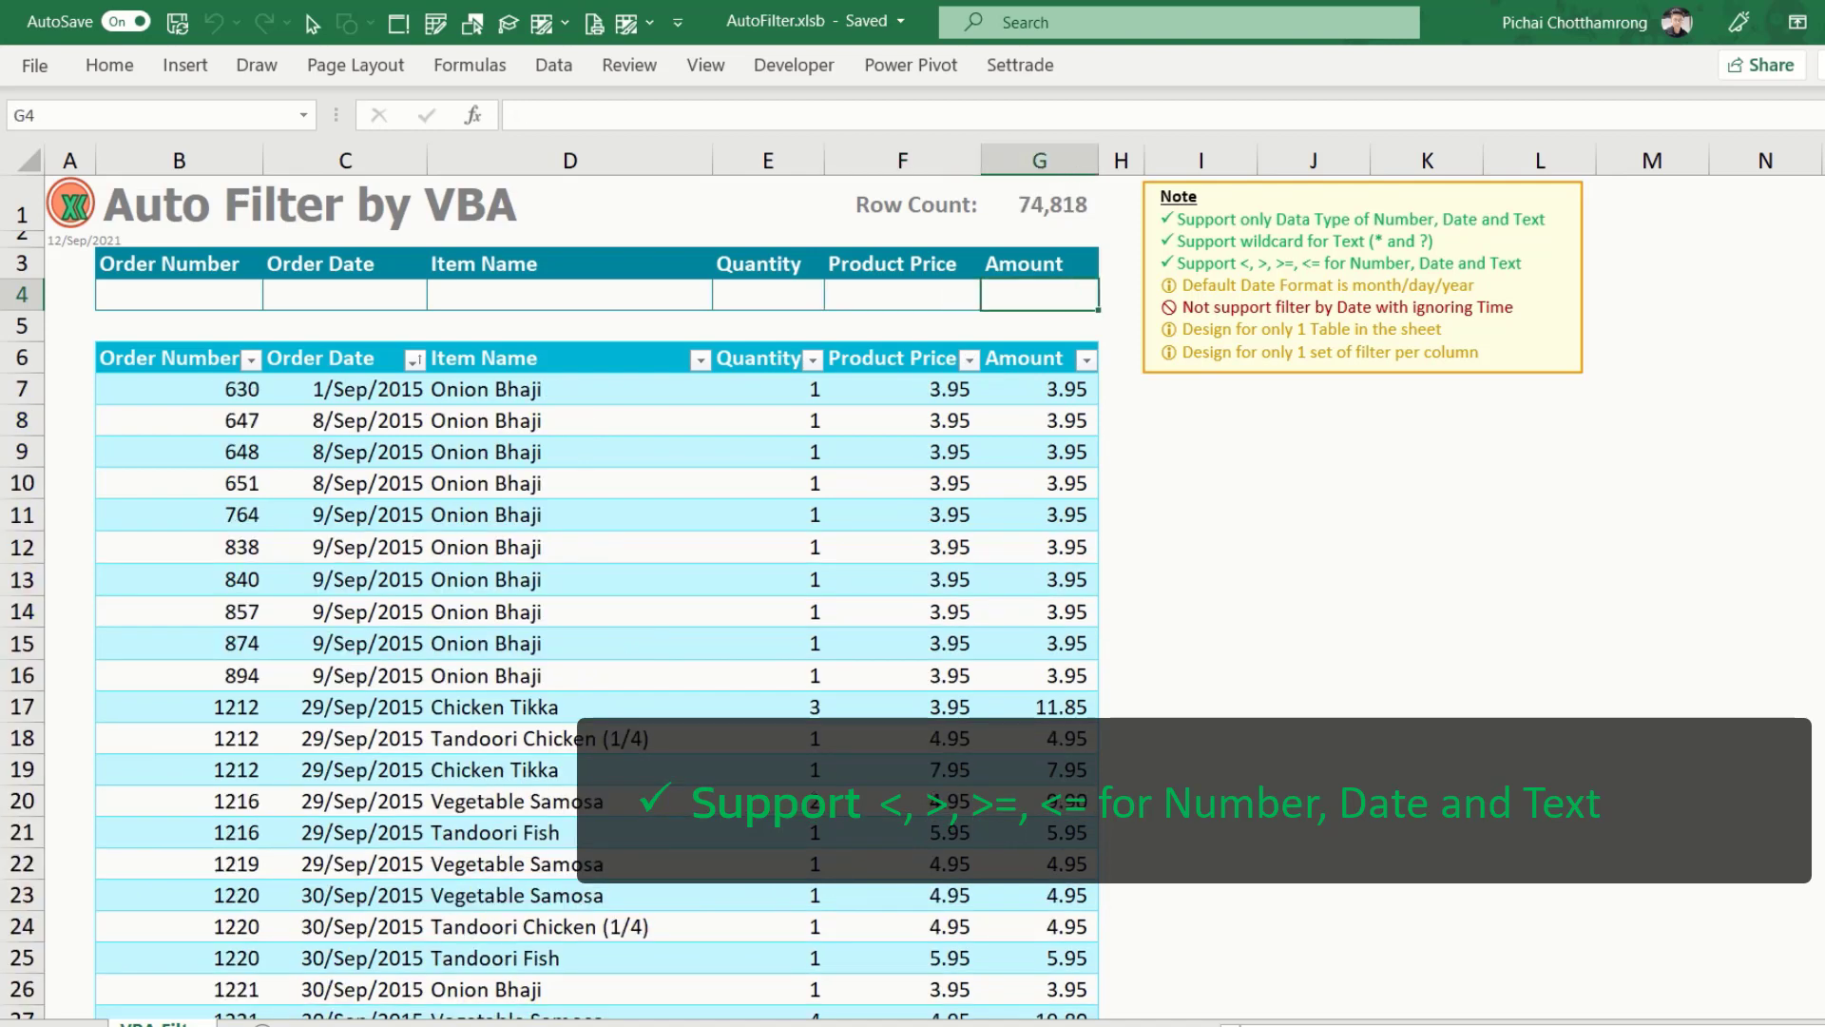
{"action": "type", "text": ">"}
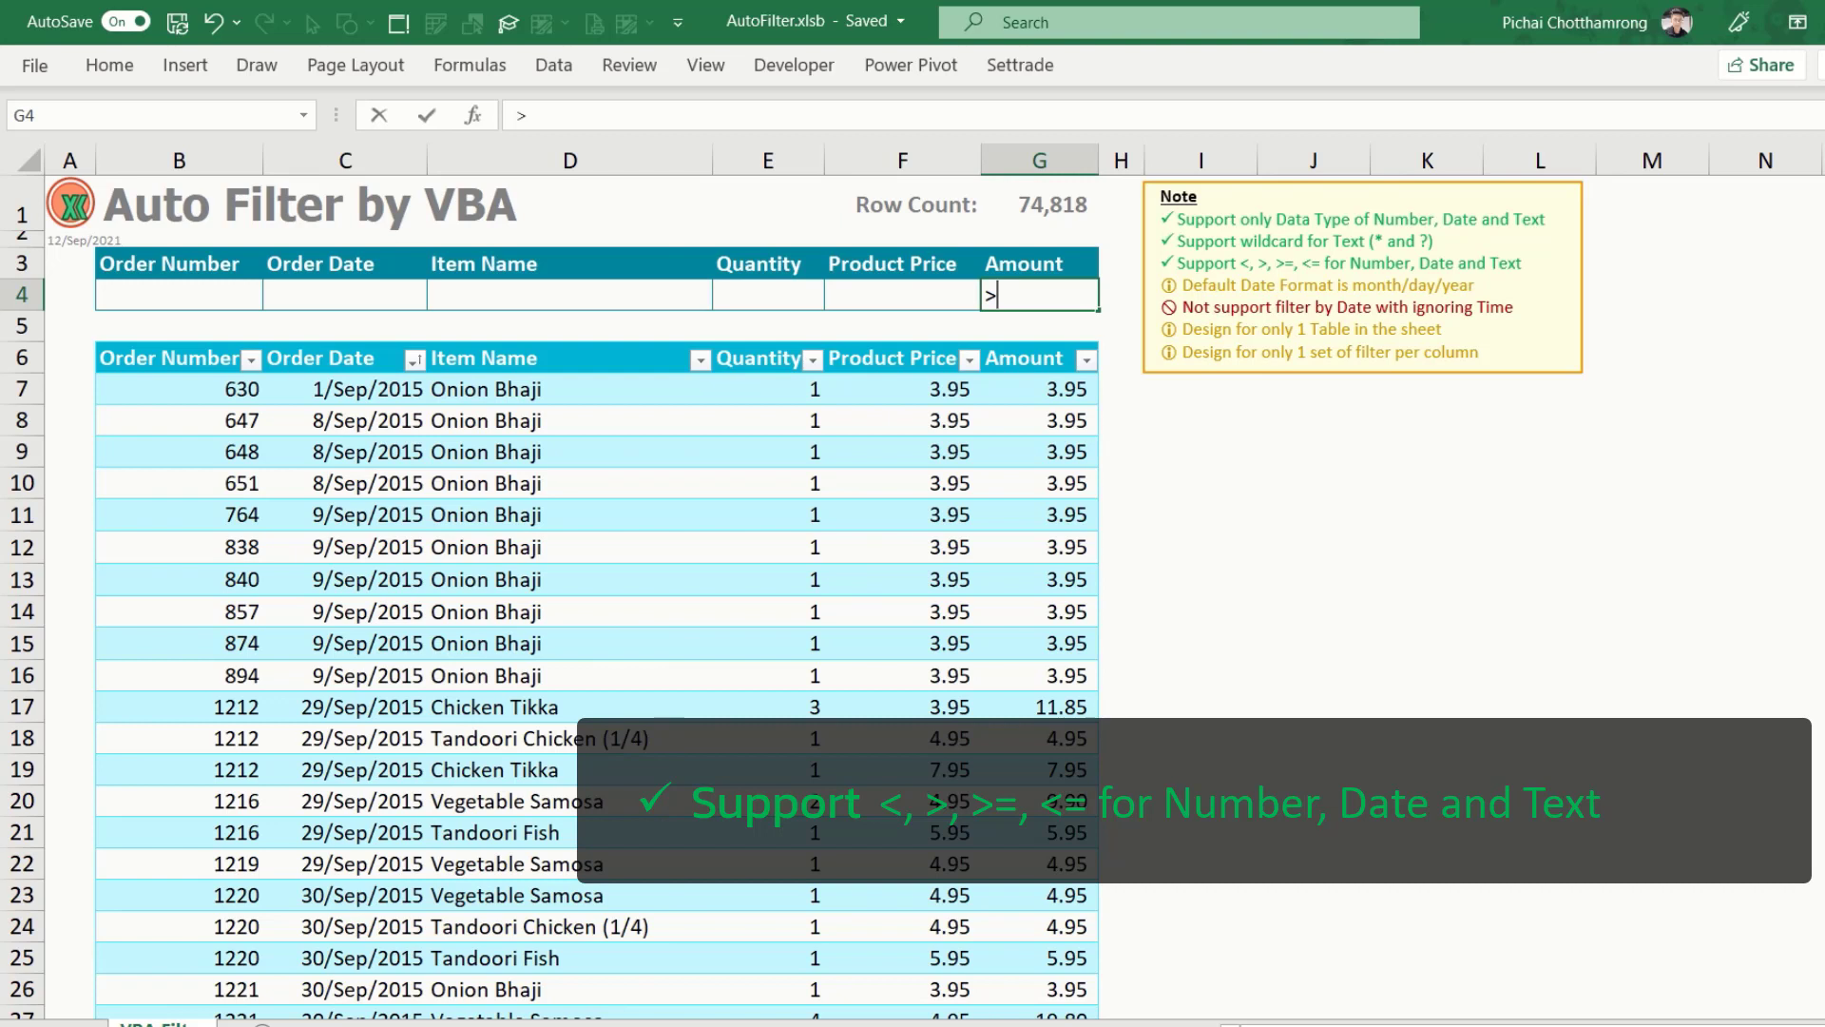
{"action": "type", "text": "1000"}
{"action": "key", "text": "Return"}
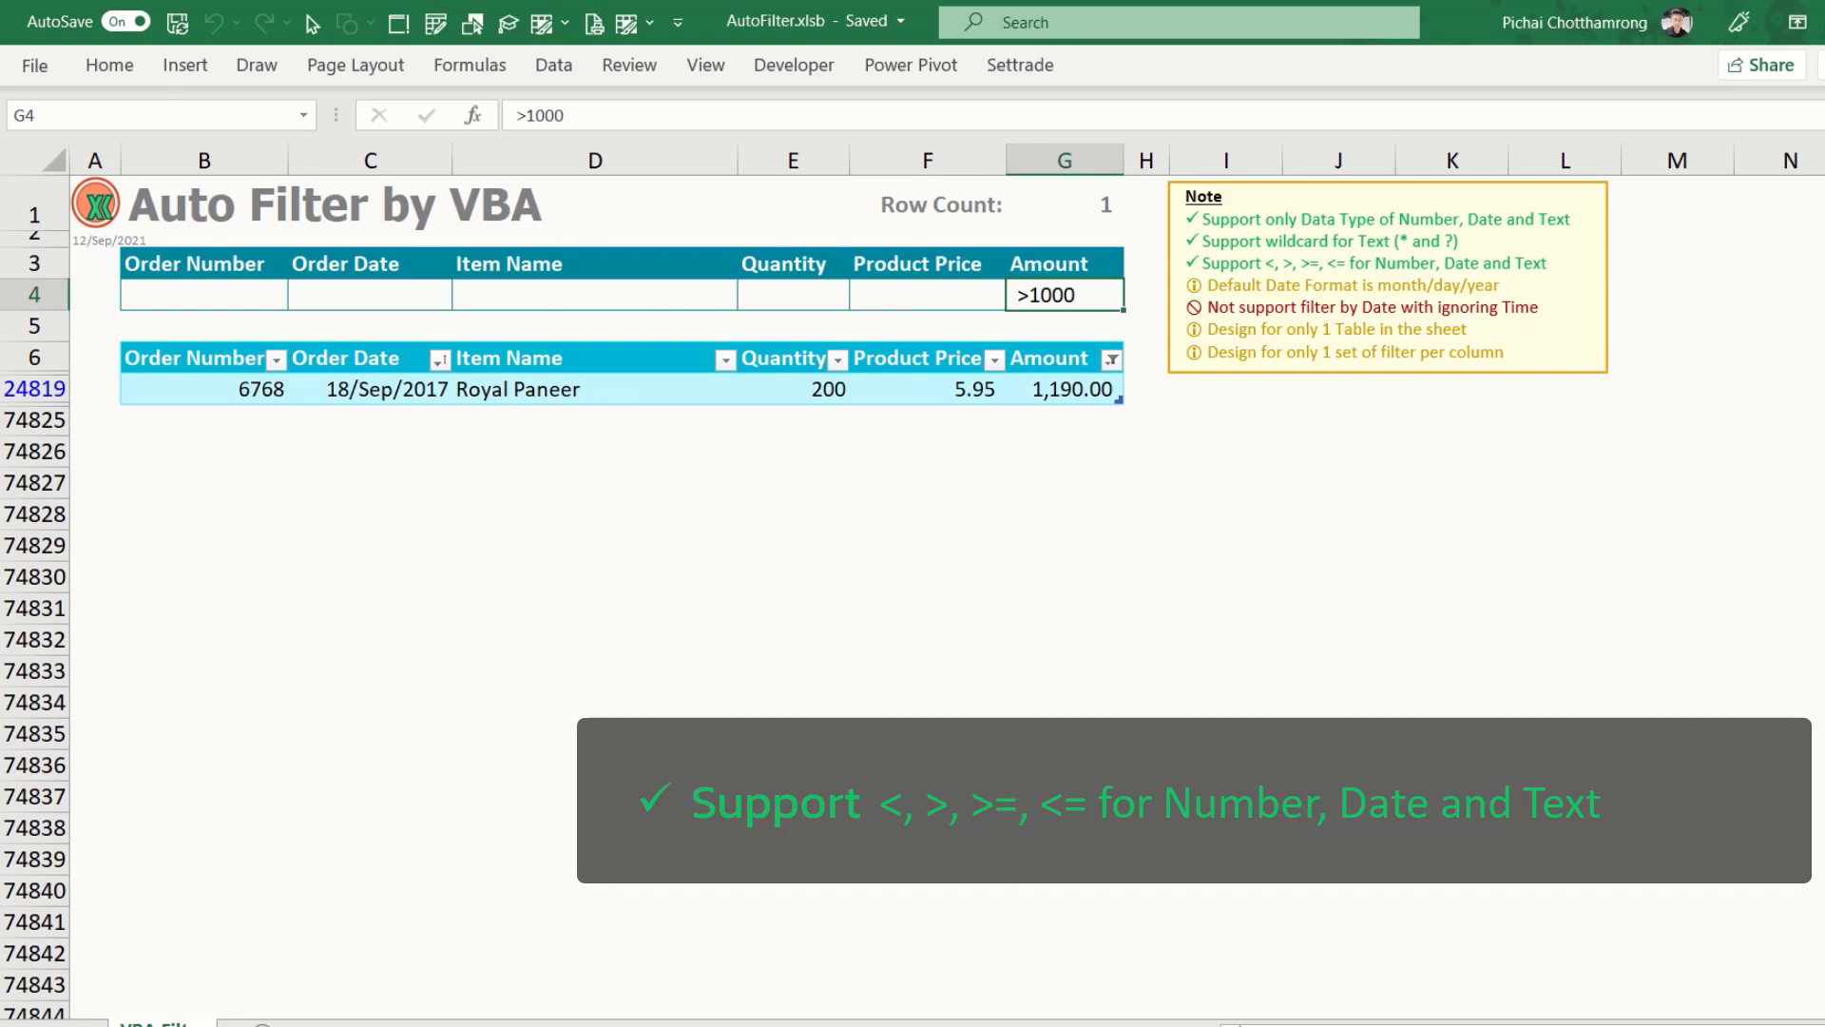
{"action": "key", "text": "Delete"}
Enter >10 in criteria cells E4:G4 at once to filter Quantity, Product Price and Amount together, and check each criterion
{"action": "key", "text": "Left"}
{"action": "key", "text": "Left"}
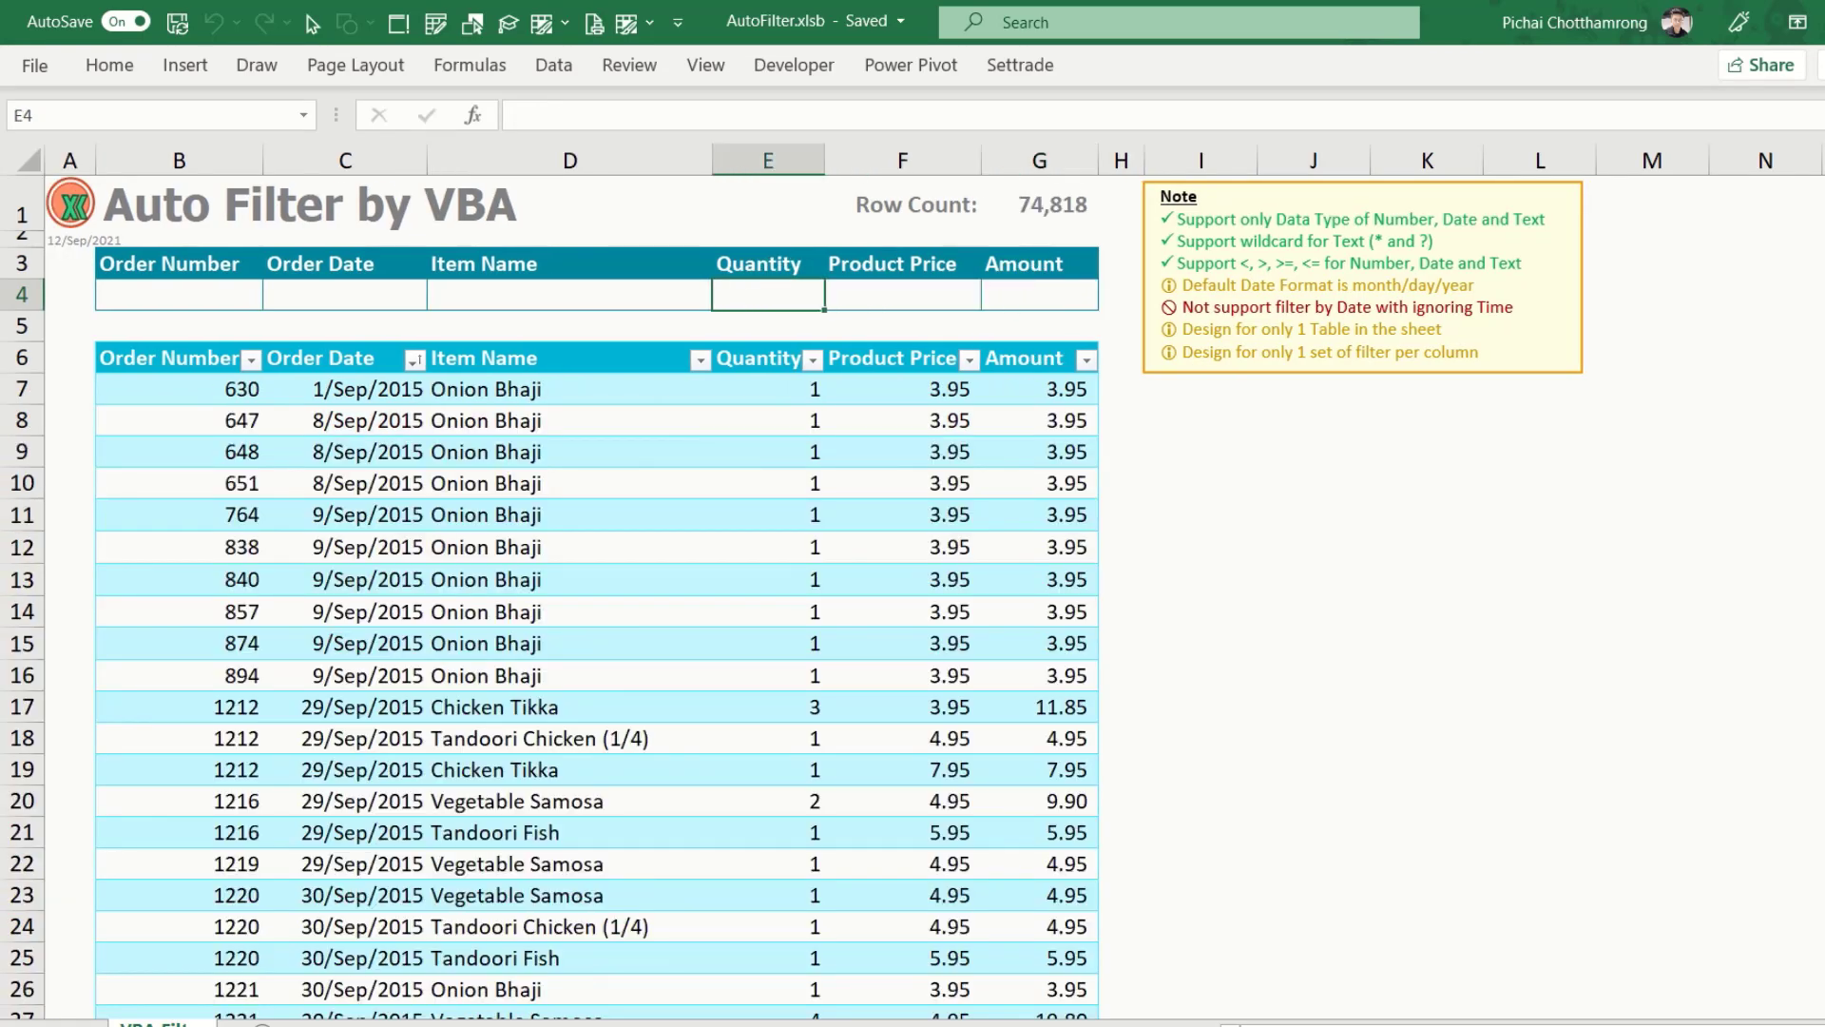
{"action": "key", "text": "shift+Right"}
{"action": "key", "text": "shift+Right"}
{"action": "type", "text": ">"}
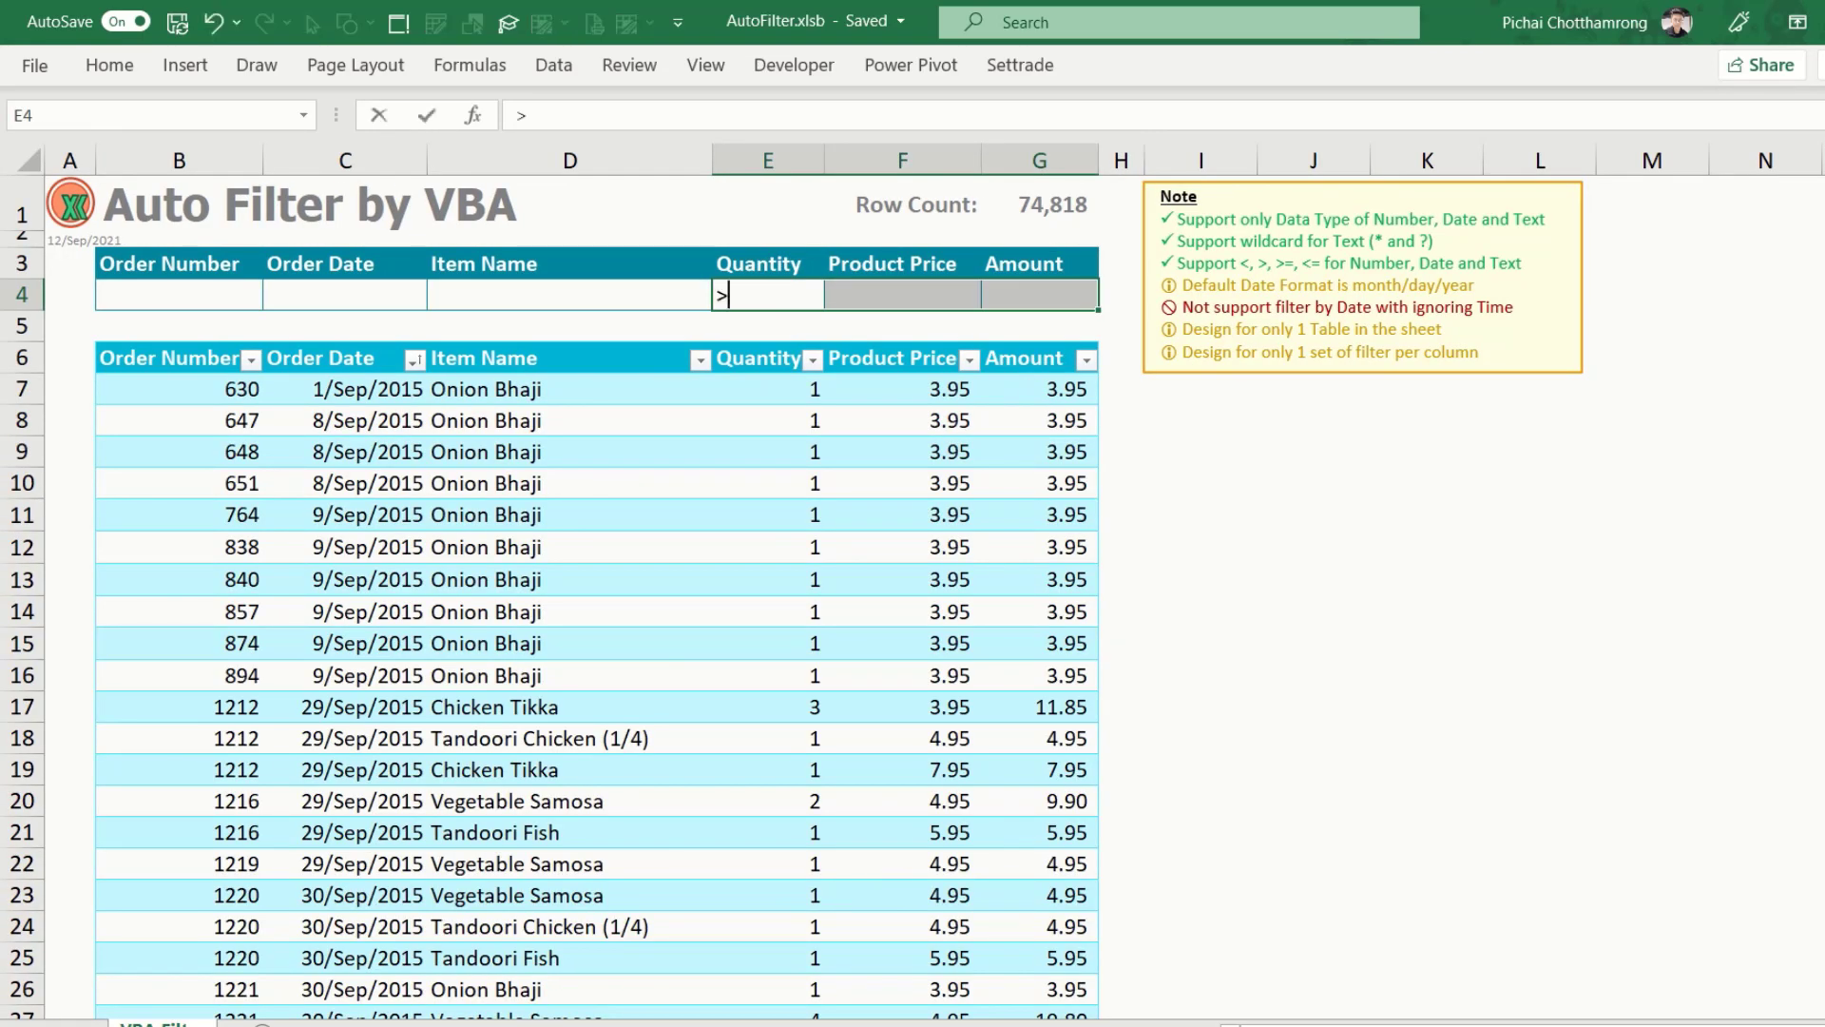
{"action": "type", "text": "10"}
{"action": "key", "text": "ctrl+Return"}
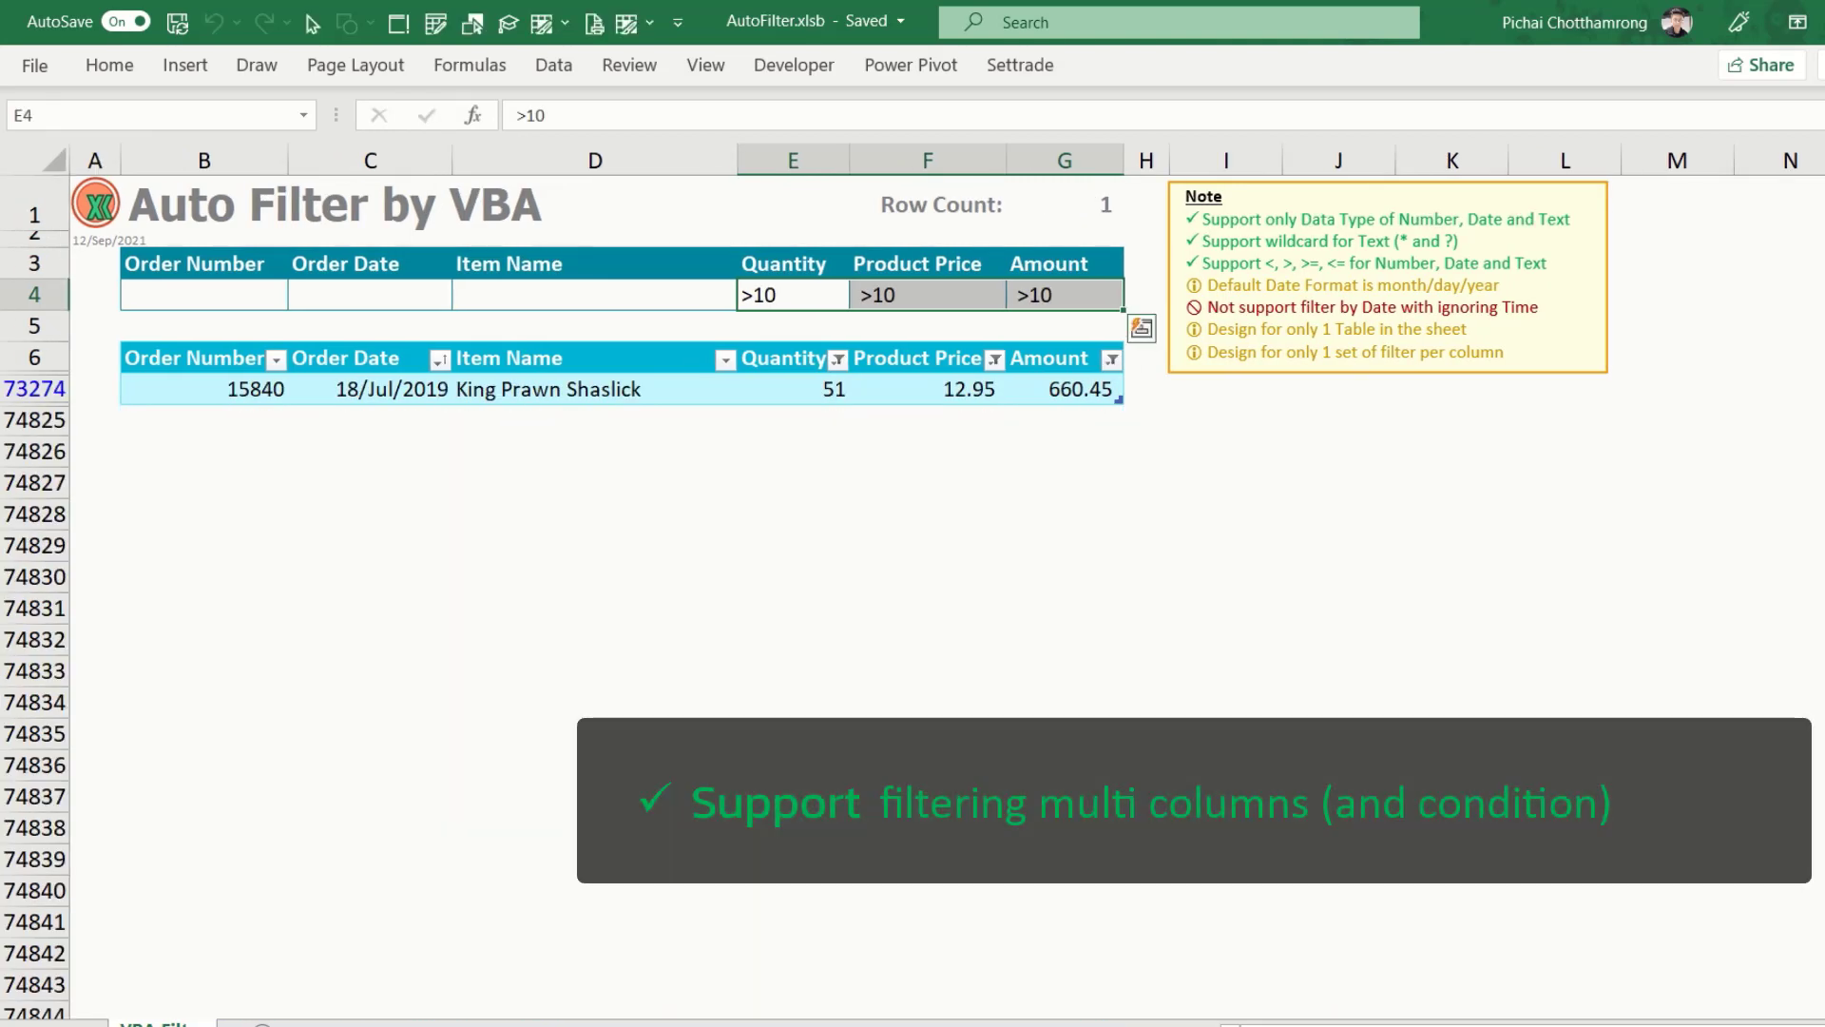
{"action": "key", "text": "Down"}
{"action": "key", "text": "Up"}
{"action": "key", "text": "Right"}
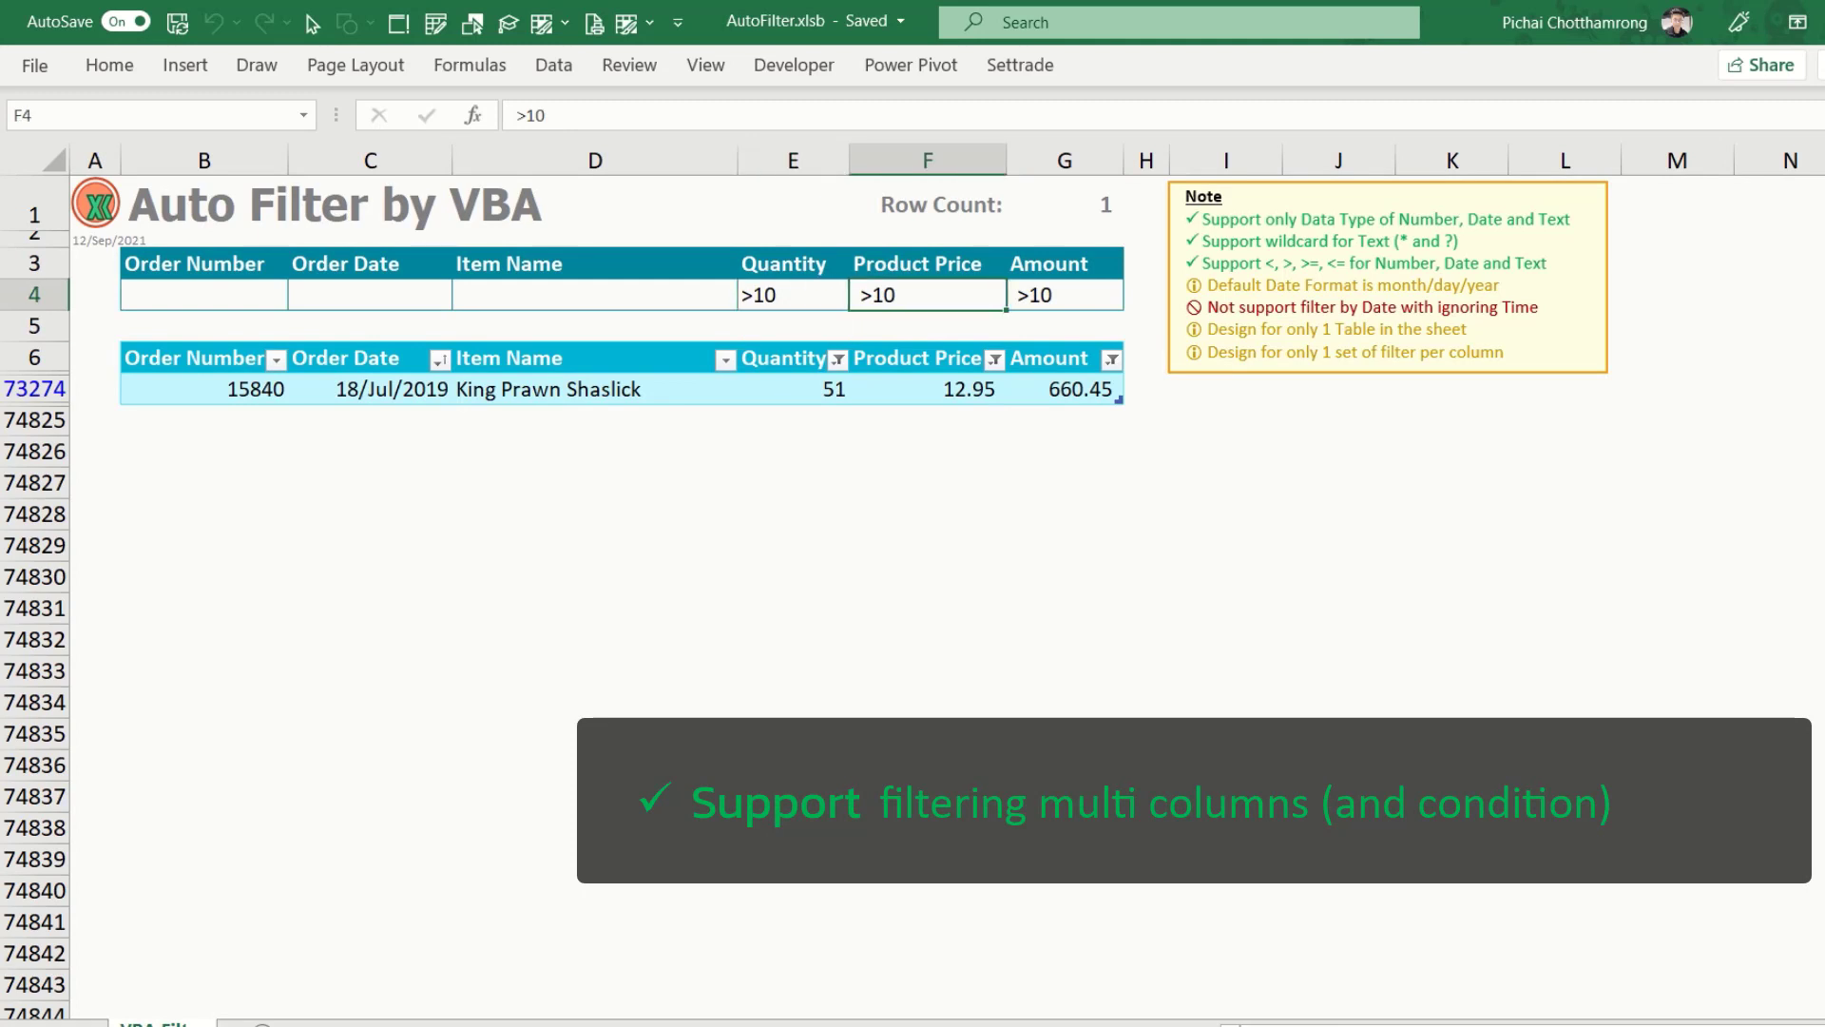
{"action": "key", "text": "Right"}
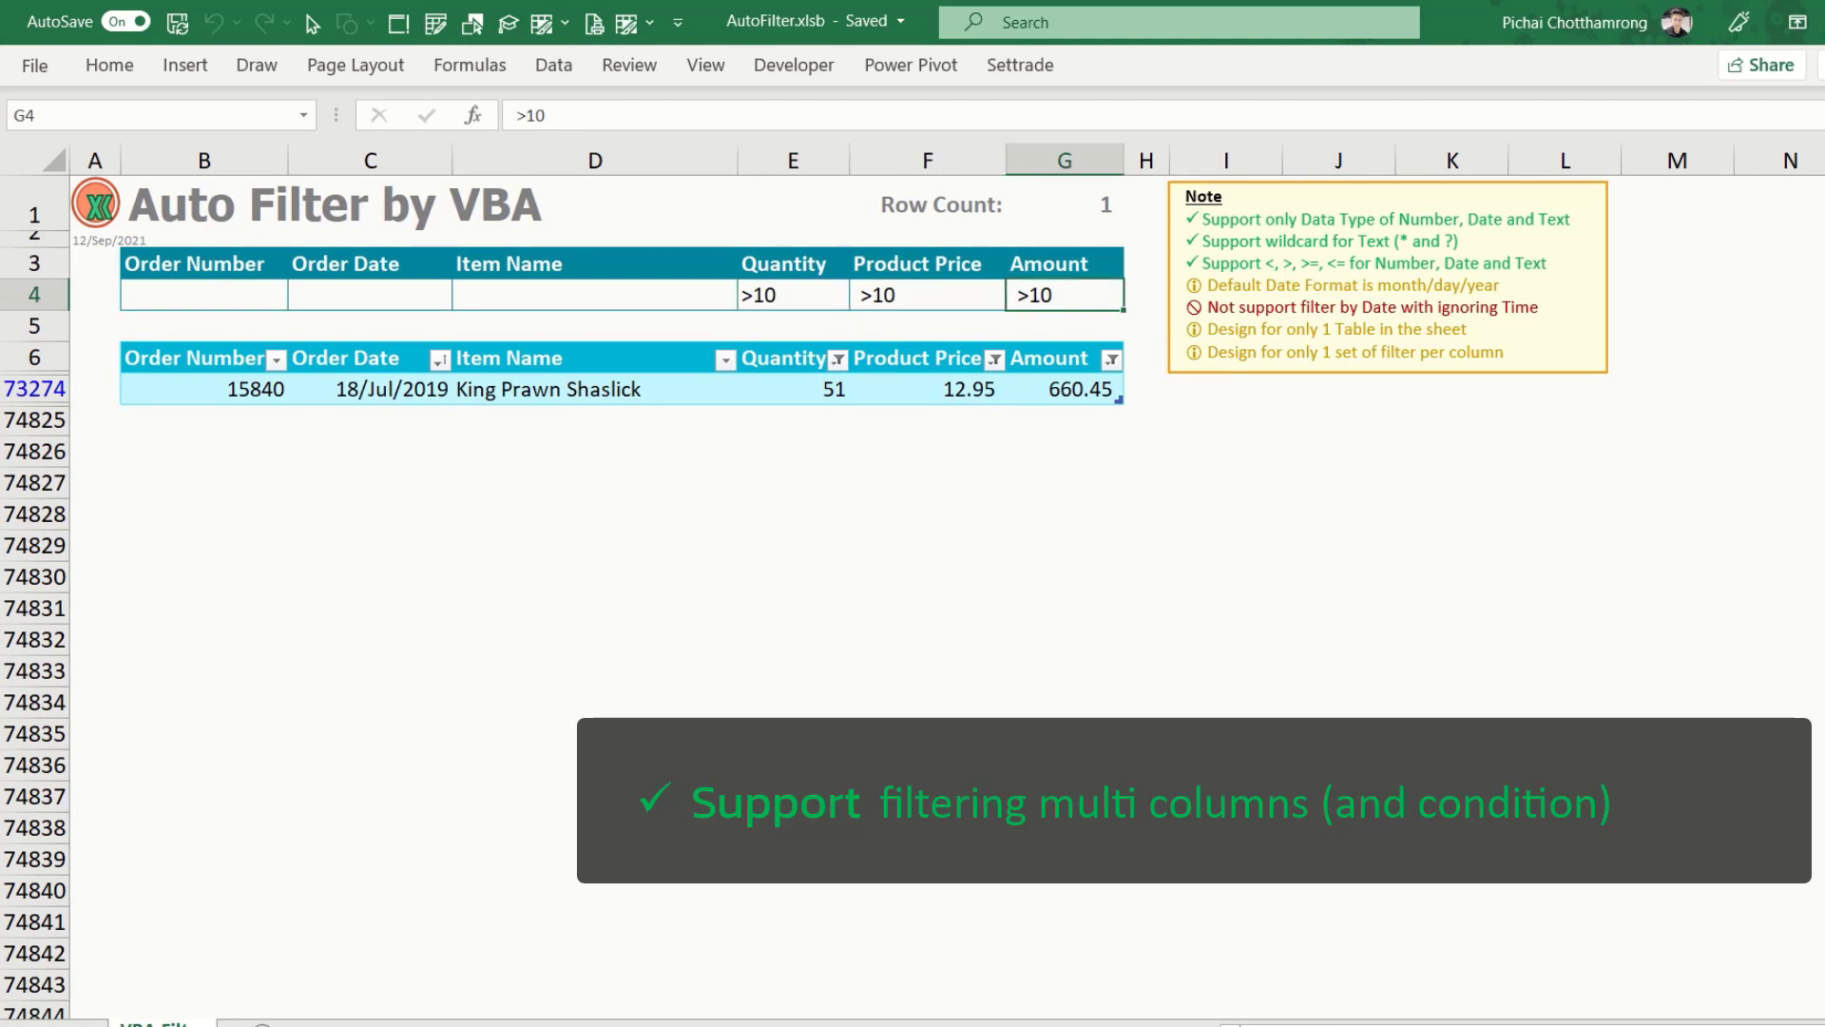
Clear the Quantity, Product Price and Amount criteria in E4, F4 and G4 one after another
{"action": "key", "text": "Left"}
{"action": "key", "text": "Left"}
{"action": "key", "text": "Delete"}
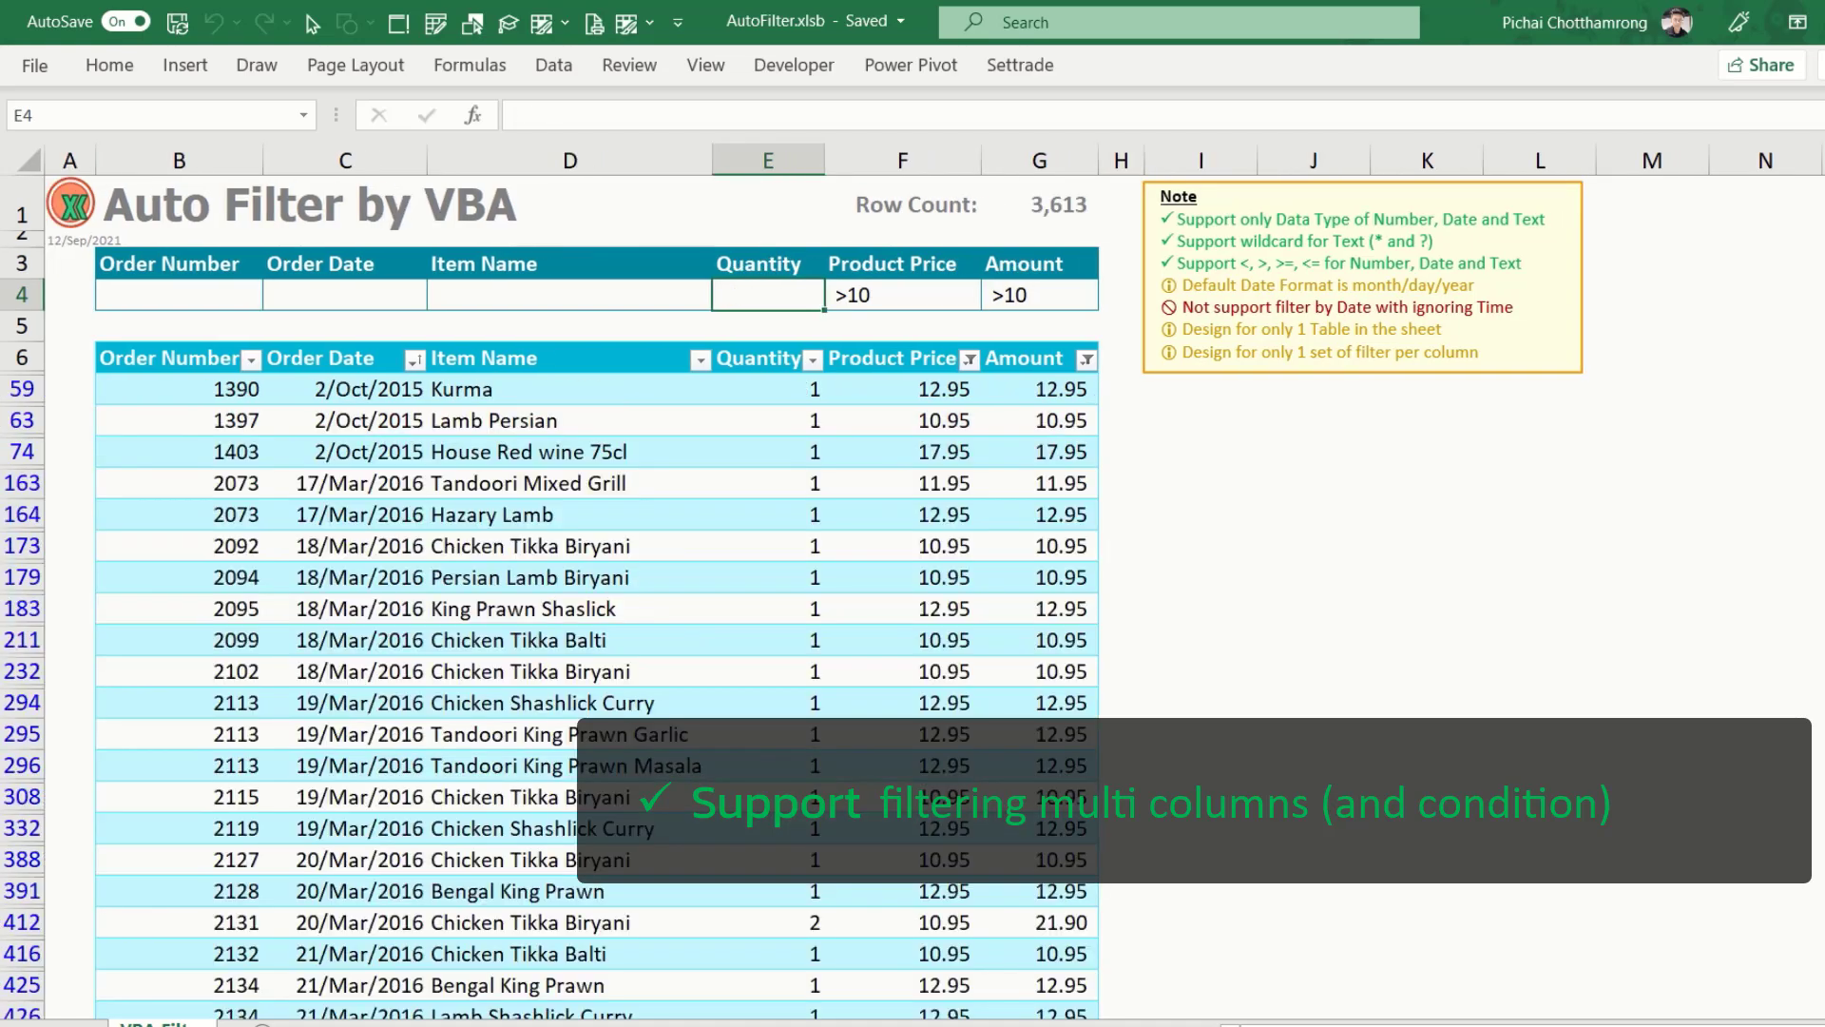
{"action": "key", "text": "Right"}
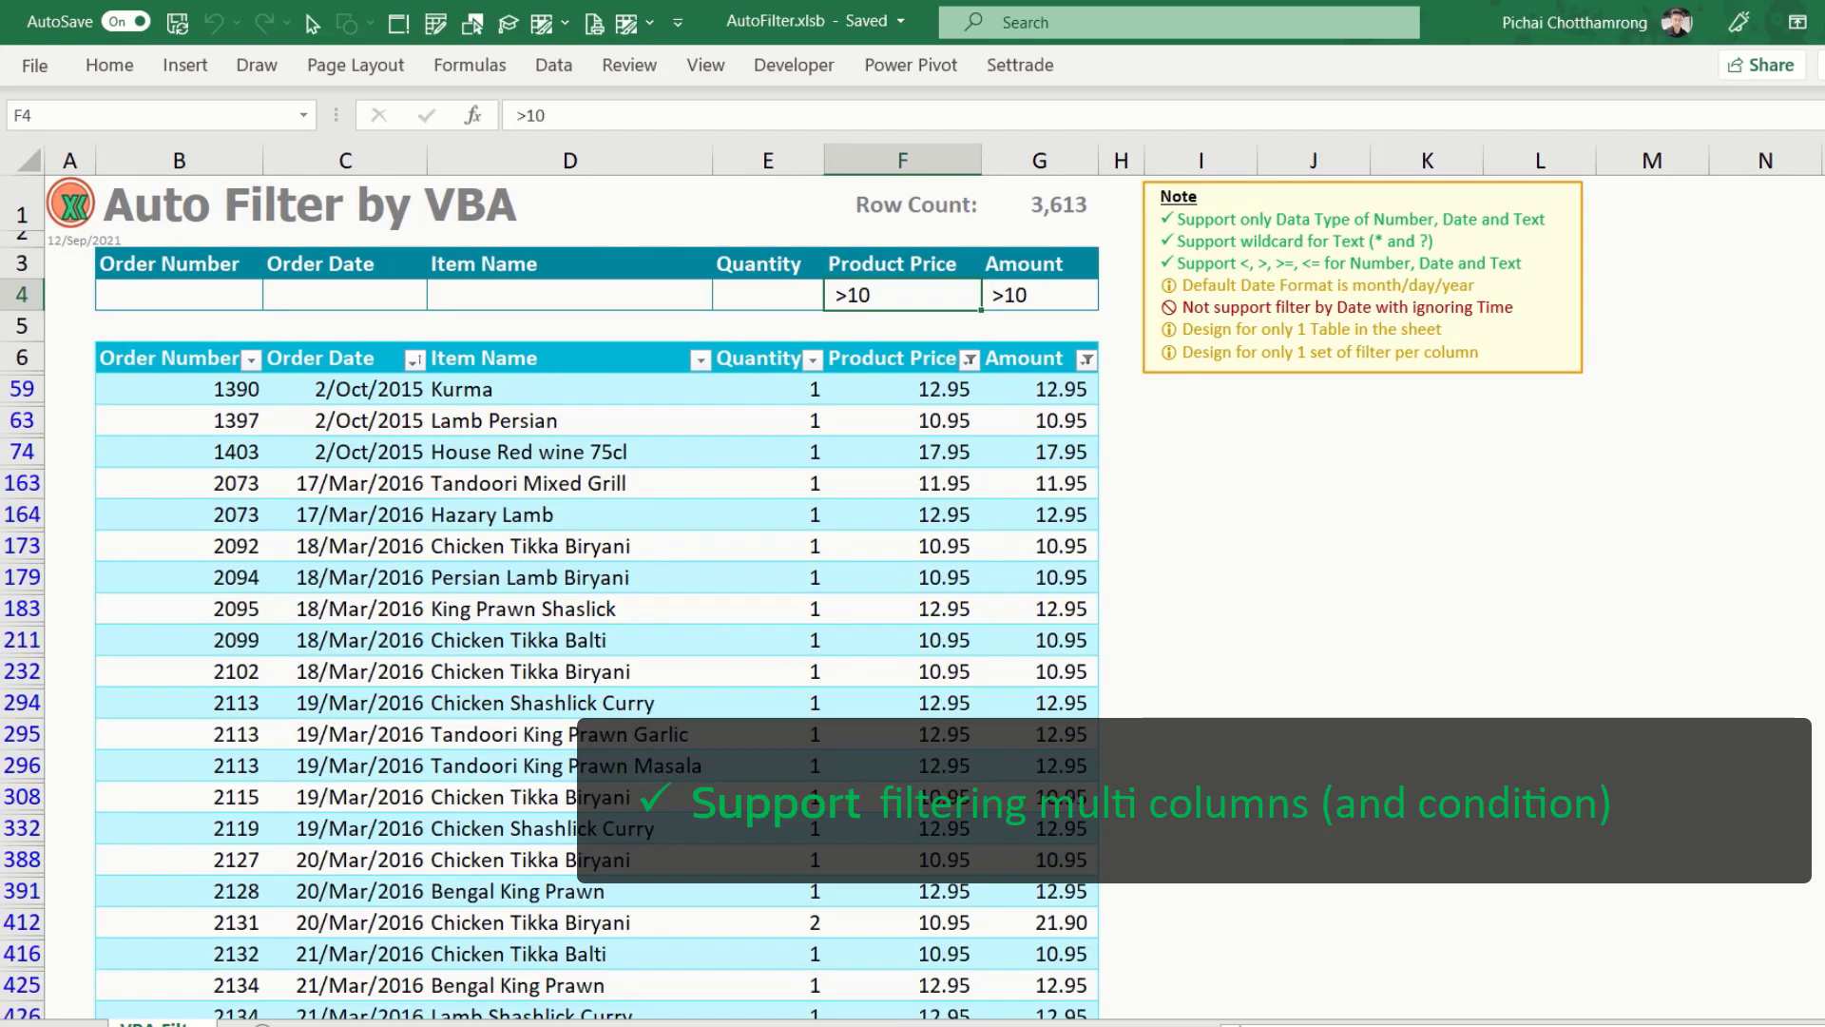
{"action": "key", "text": "Delete"}
{"action": "key", "text": "Right"}
{"action": "key", "text": "Delete"}
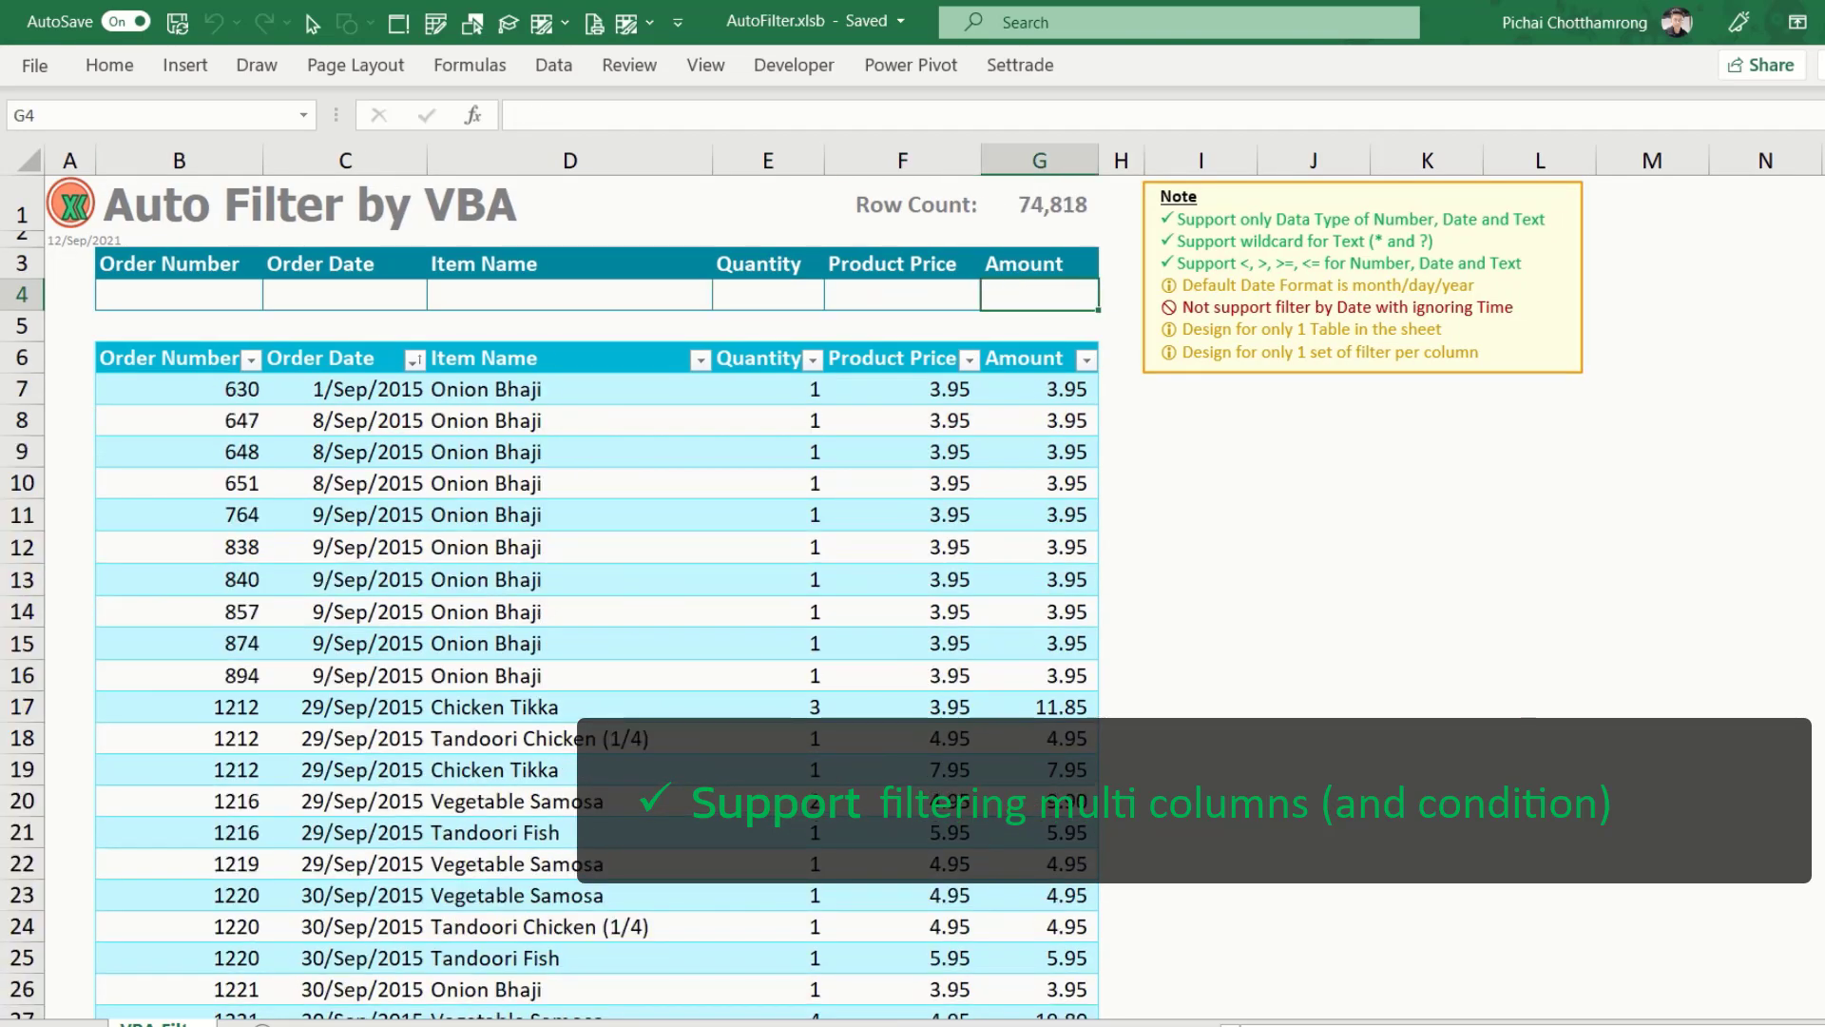
Filter the table for order dates >1/12/2019 in criteria cell C4
{"action": "key", "text": "Home"}
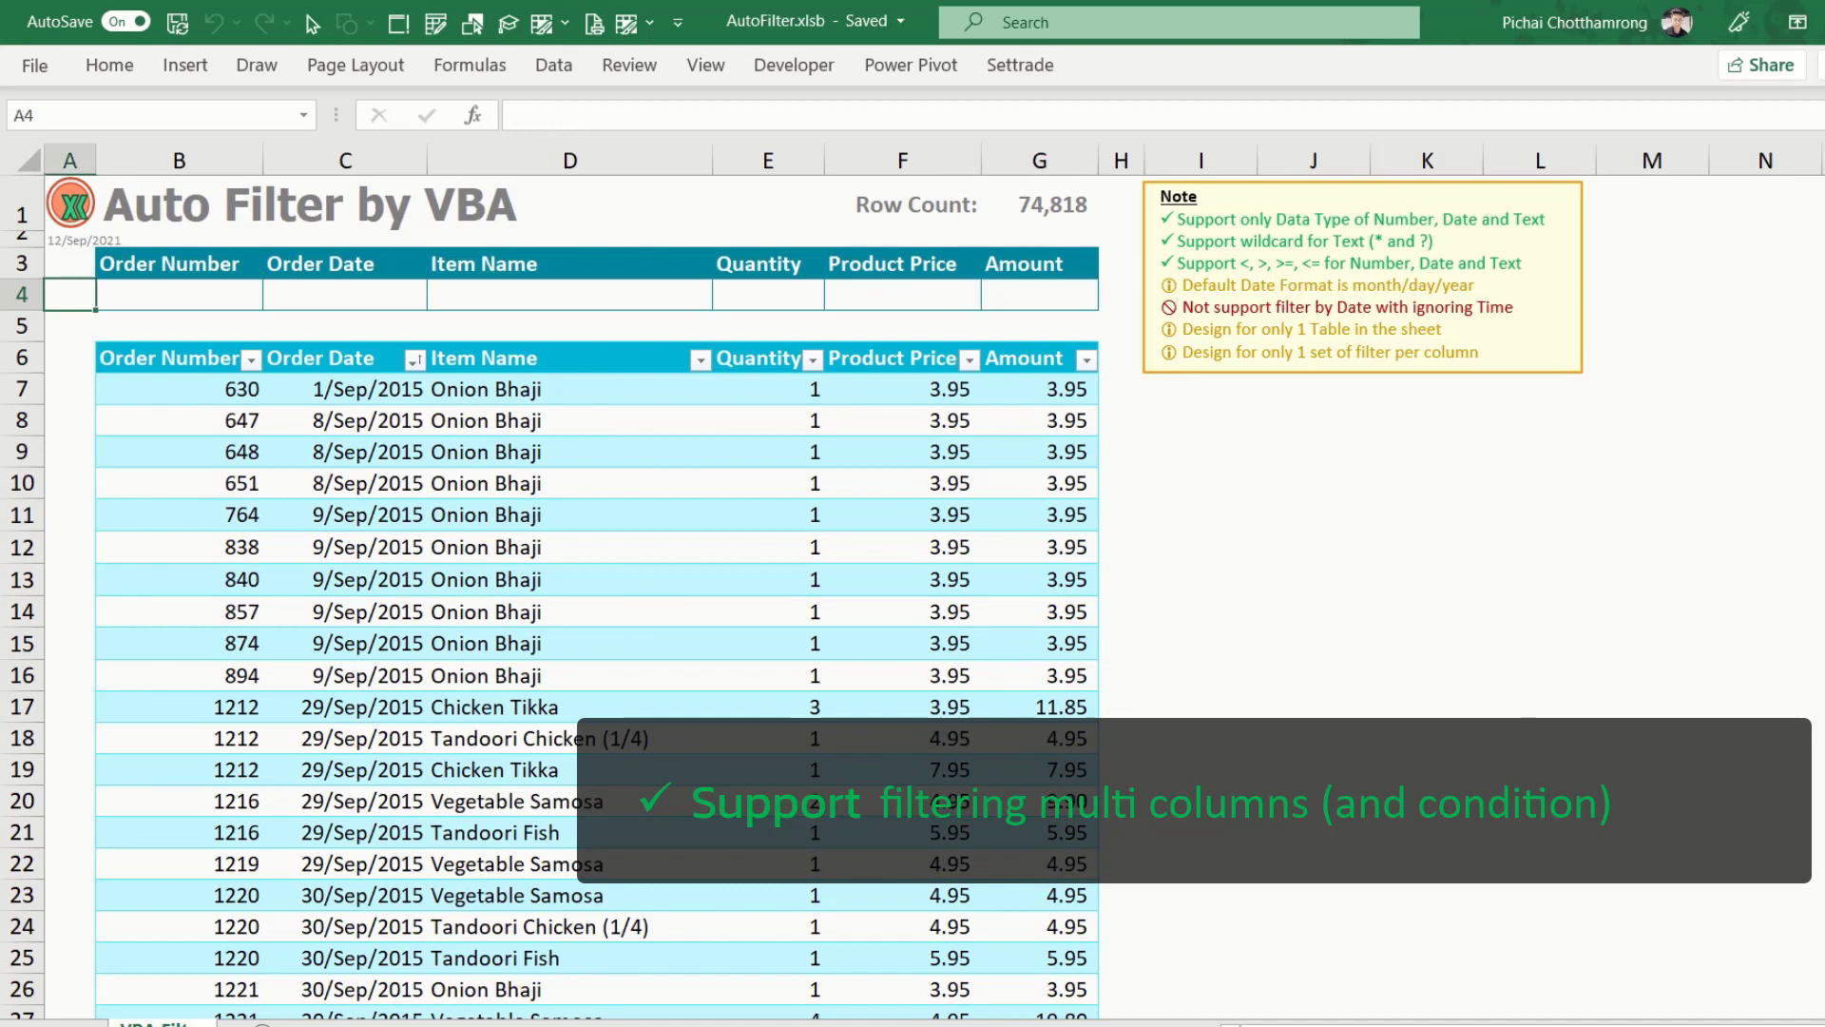
{"action": "key", "text": "Right"}
{"action": "key", "text": "Right"}
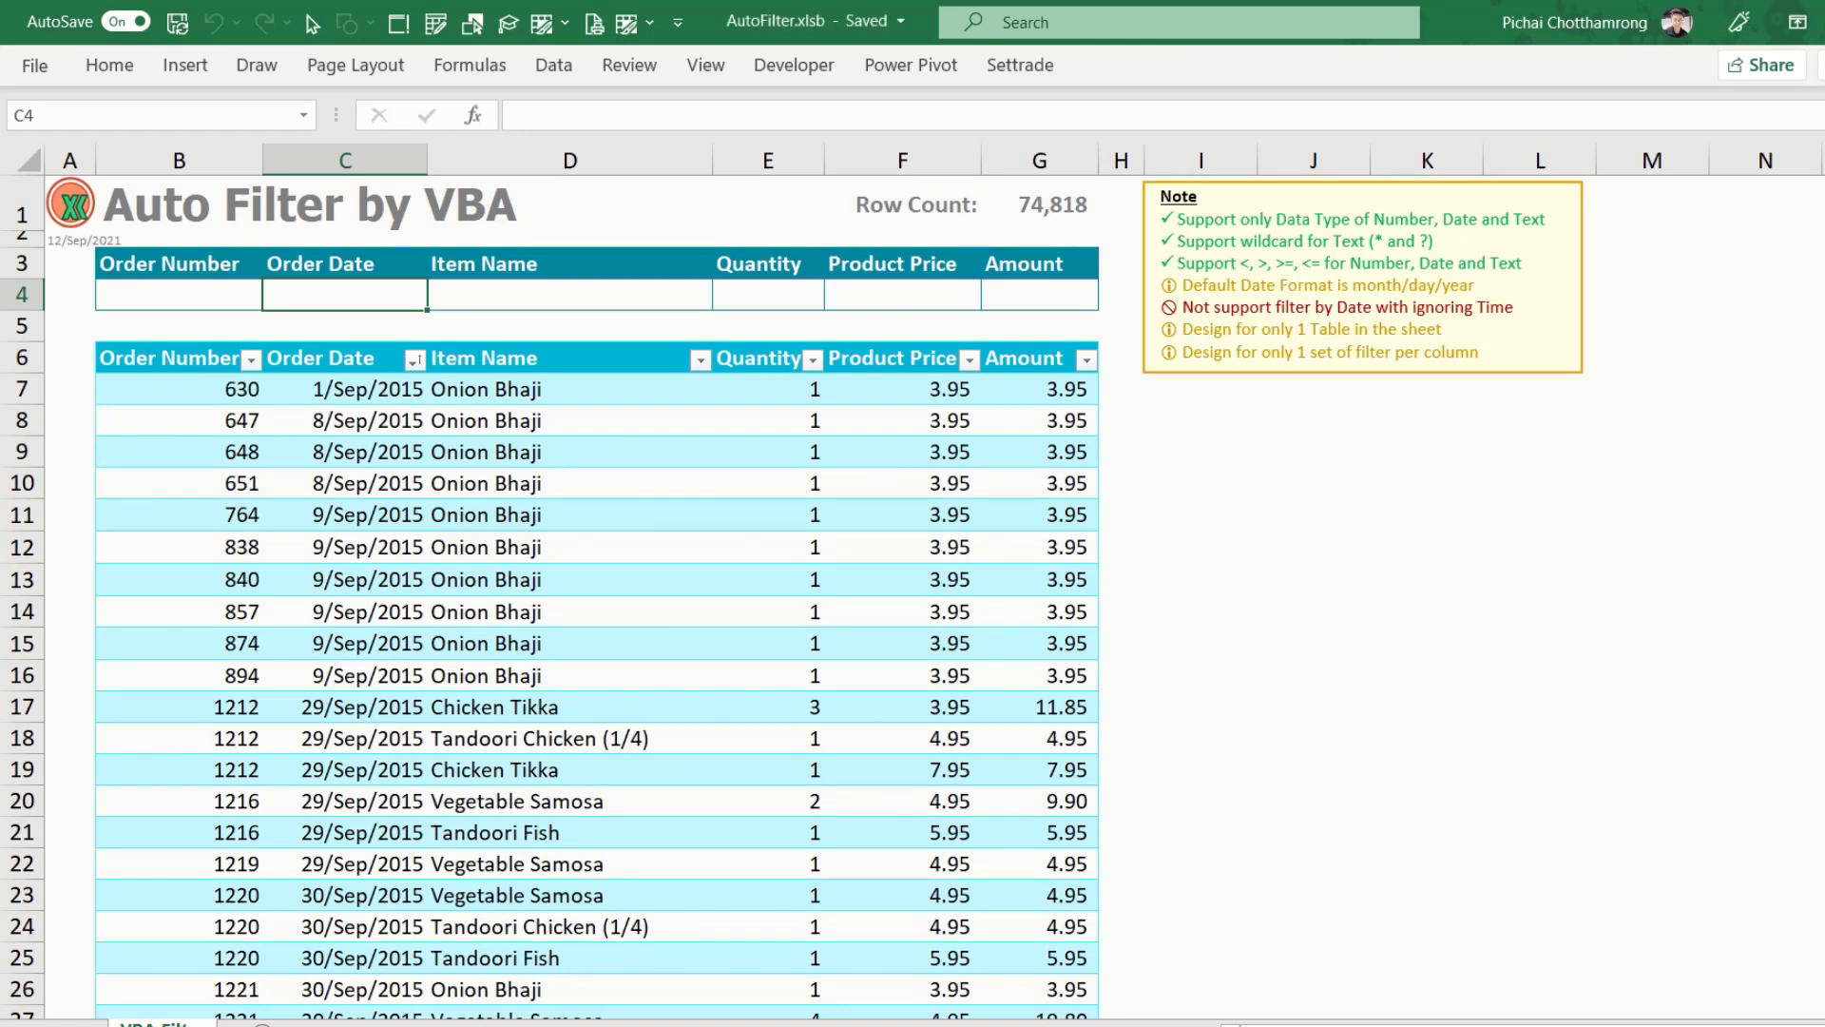
{"action": "type", "text": ">"}
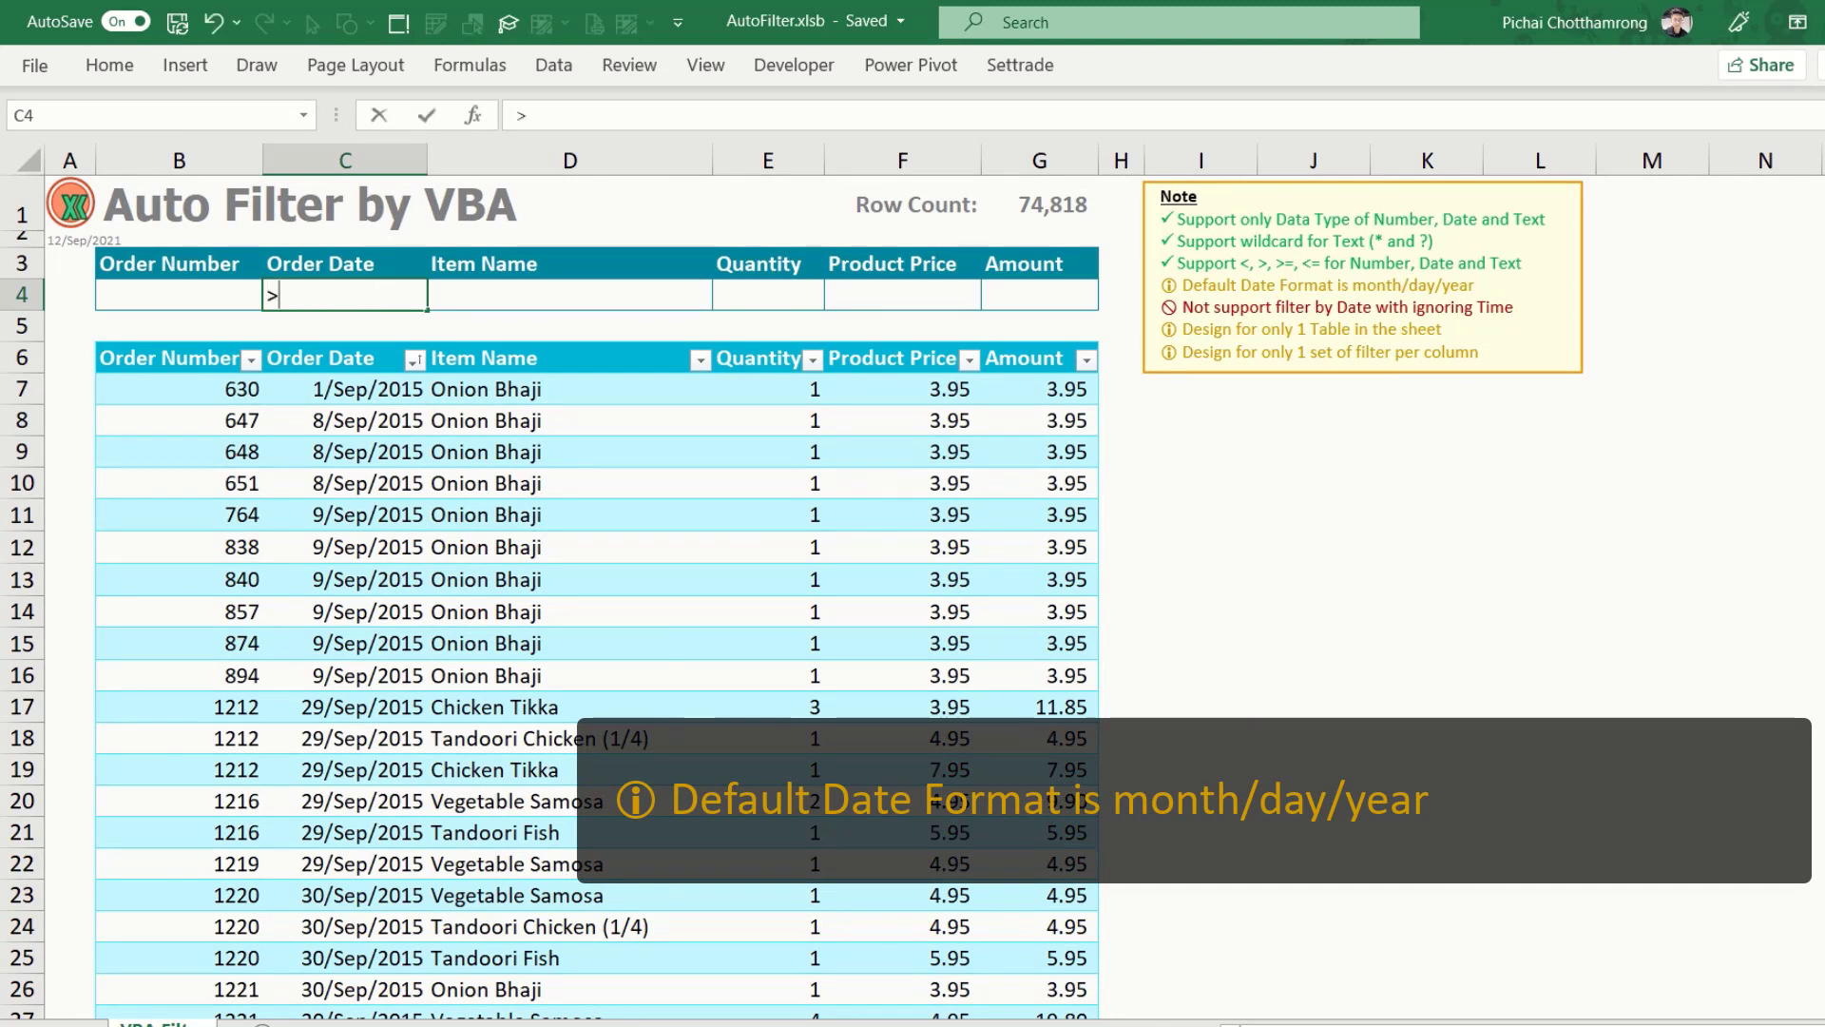
{"action": "type", "text": "1/12/2019"}
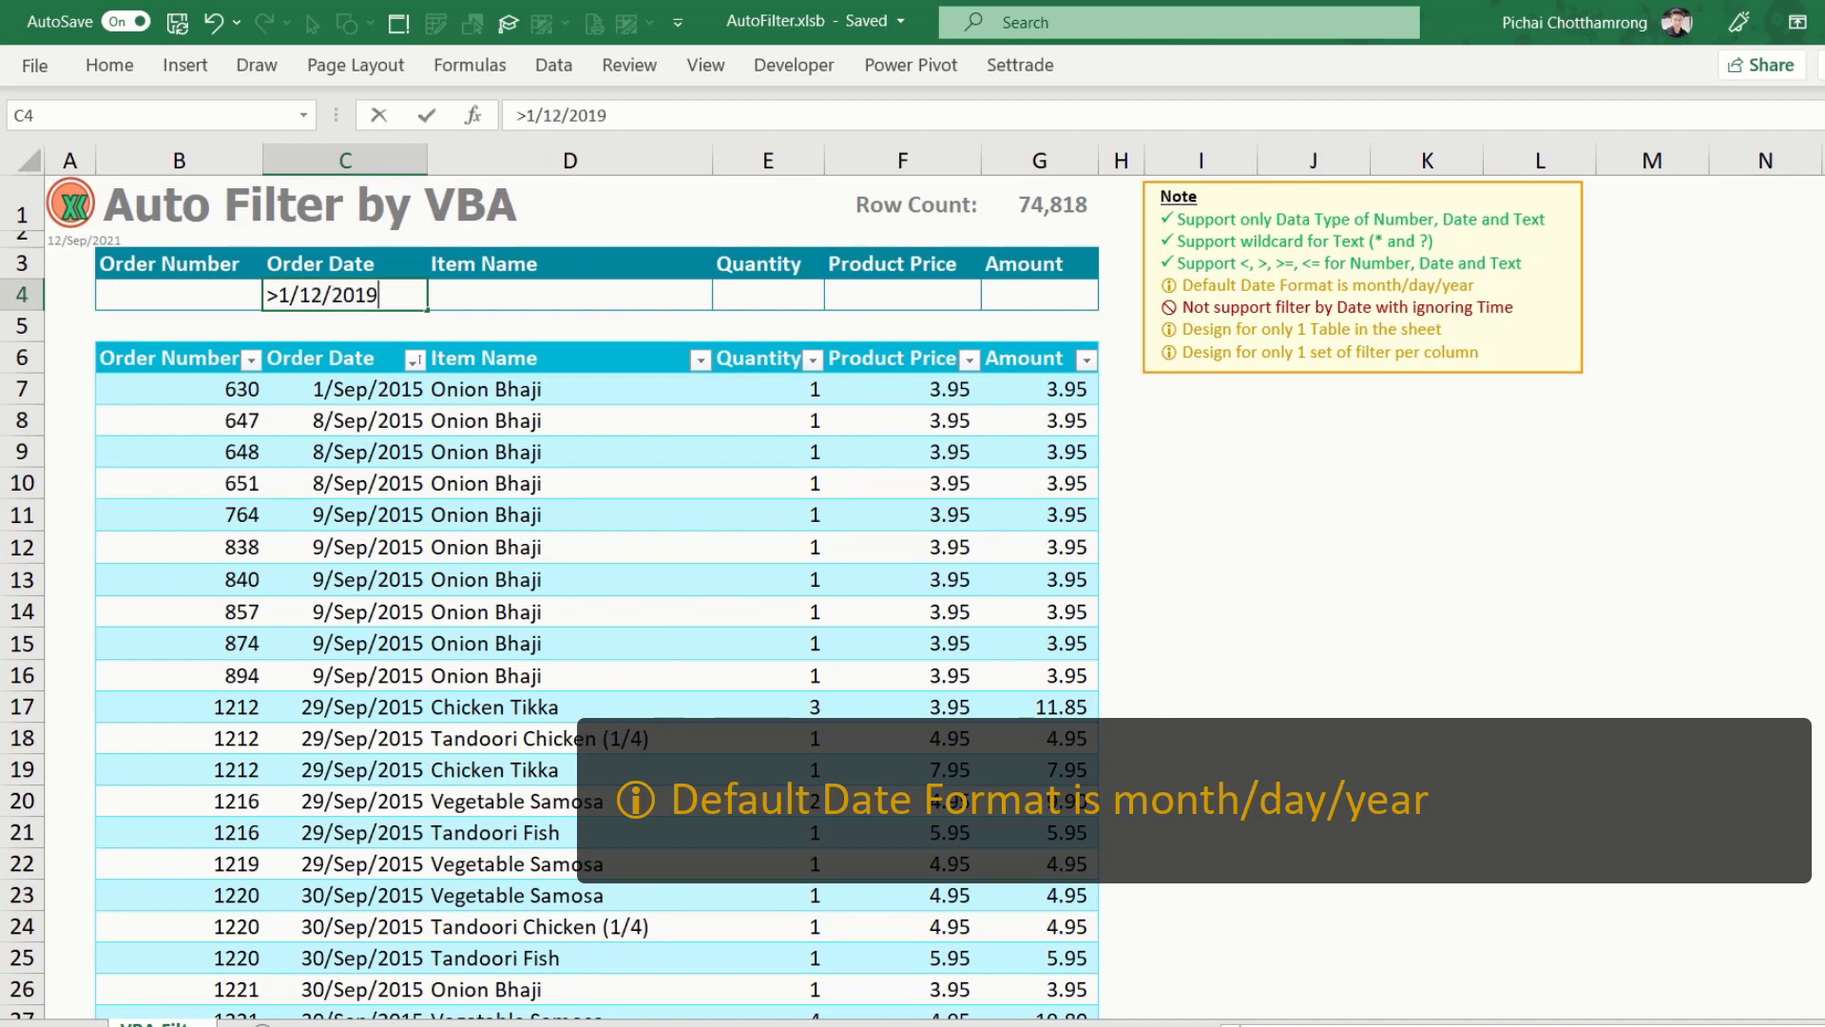
{"action": "key", "text": "Return"}
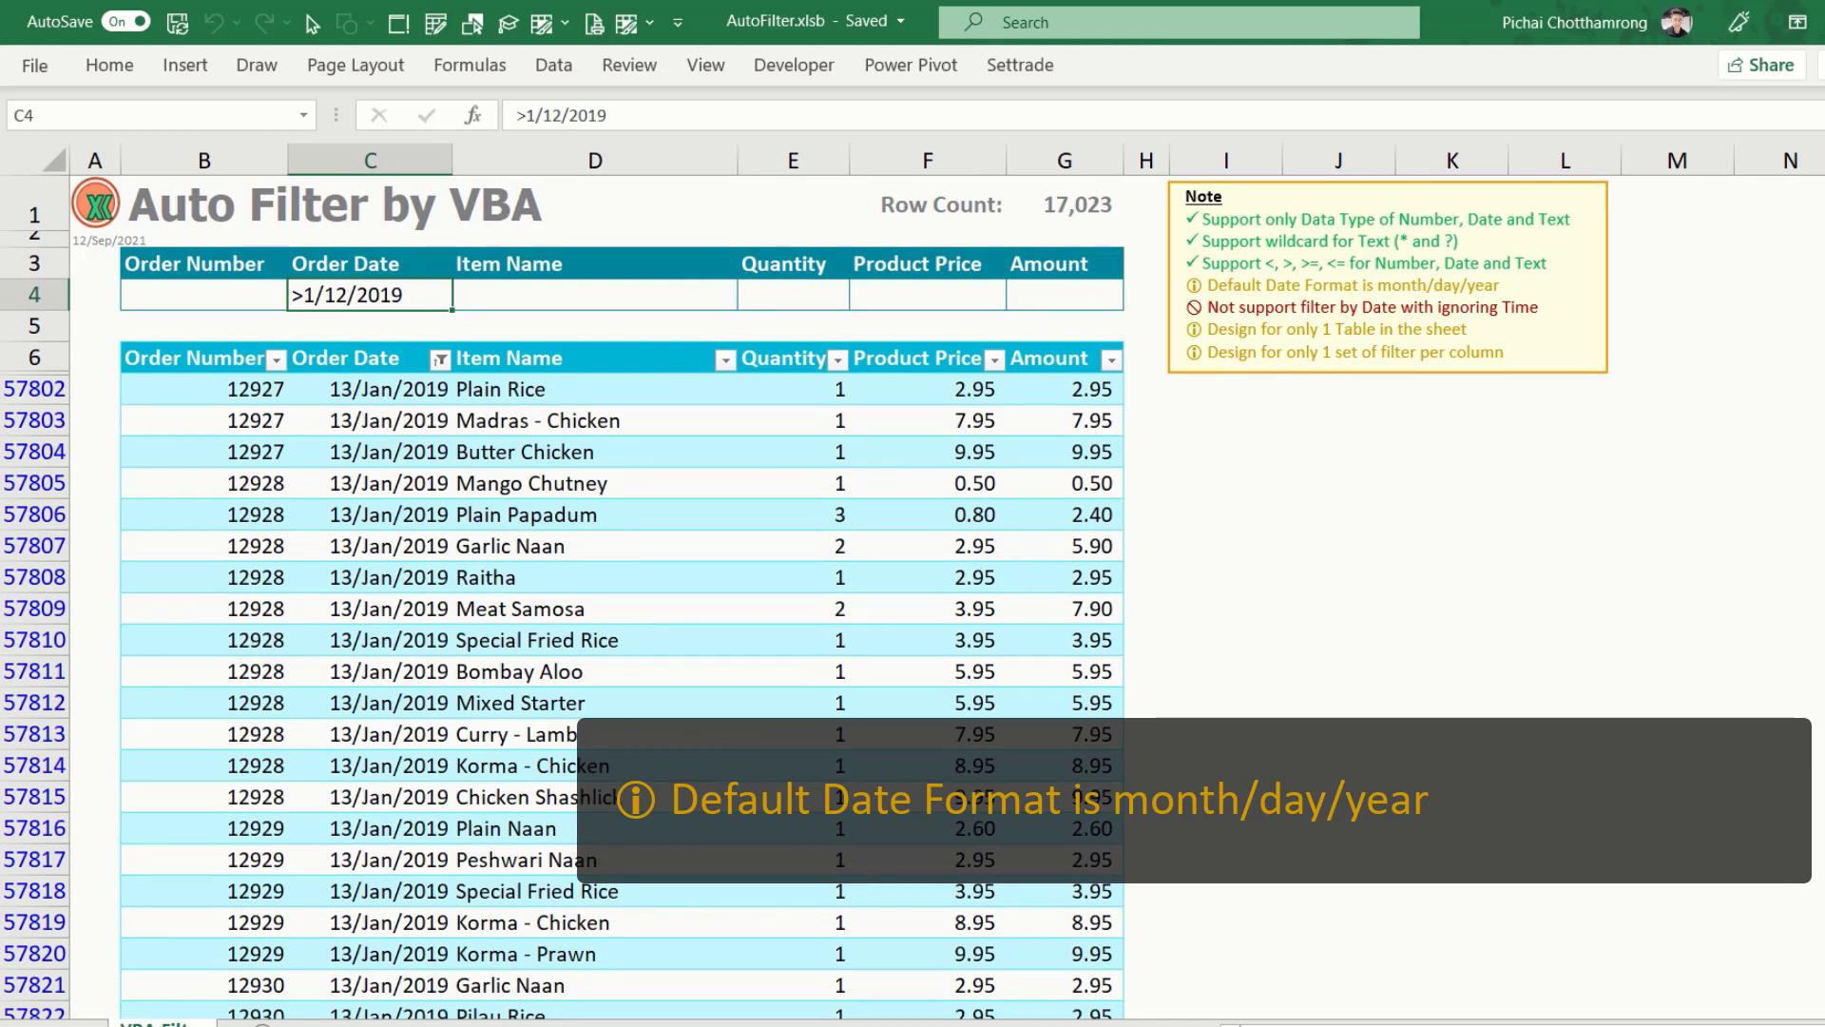
Change the Order Date criterion in C4 to >12/1/2019, and clear it after viewing the result
{"action": "key", "text": "F2"}
{"action": "key", "text": "Left"}
{"action": "key", "text": "Left"}
{"action": "key", "text": "Left"}
{"action": "key", "text": "Left"}
{"action": "key", "text": "Left"}
{"action": "key", "text": "Left"}
{"action": "key", "text": "Left"}
{"action": "key", "text": "Left"}
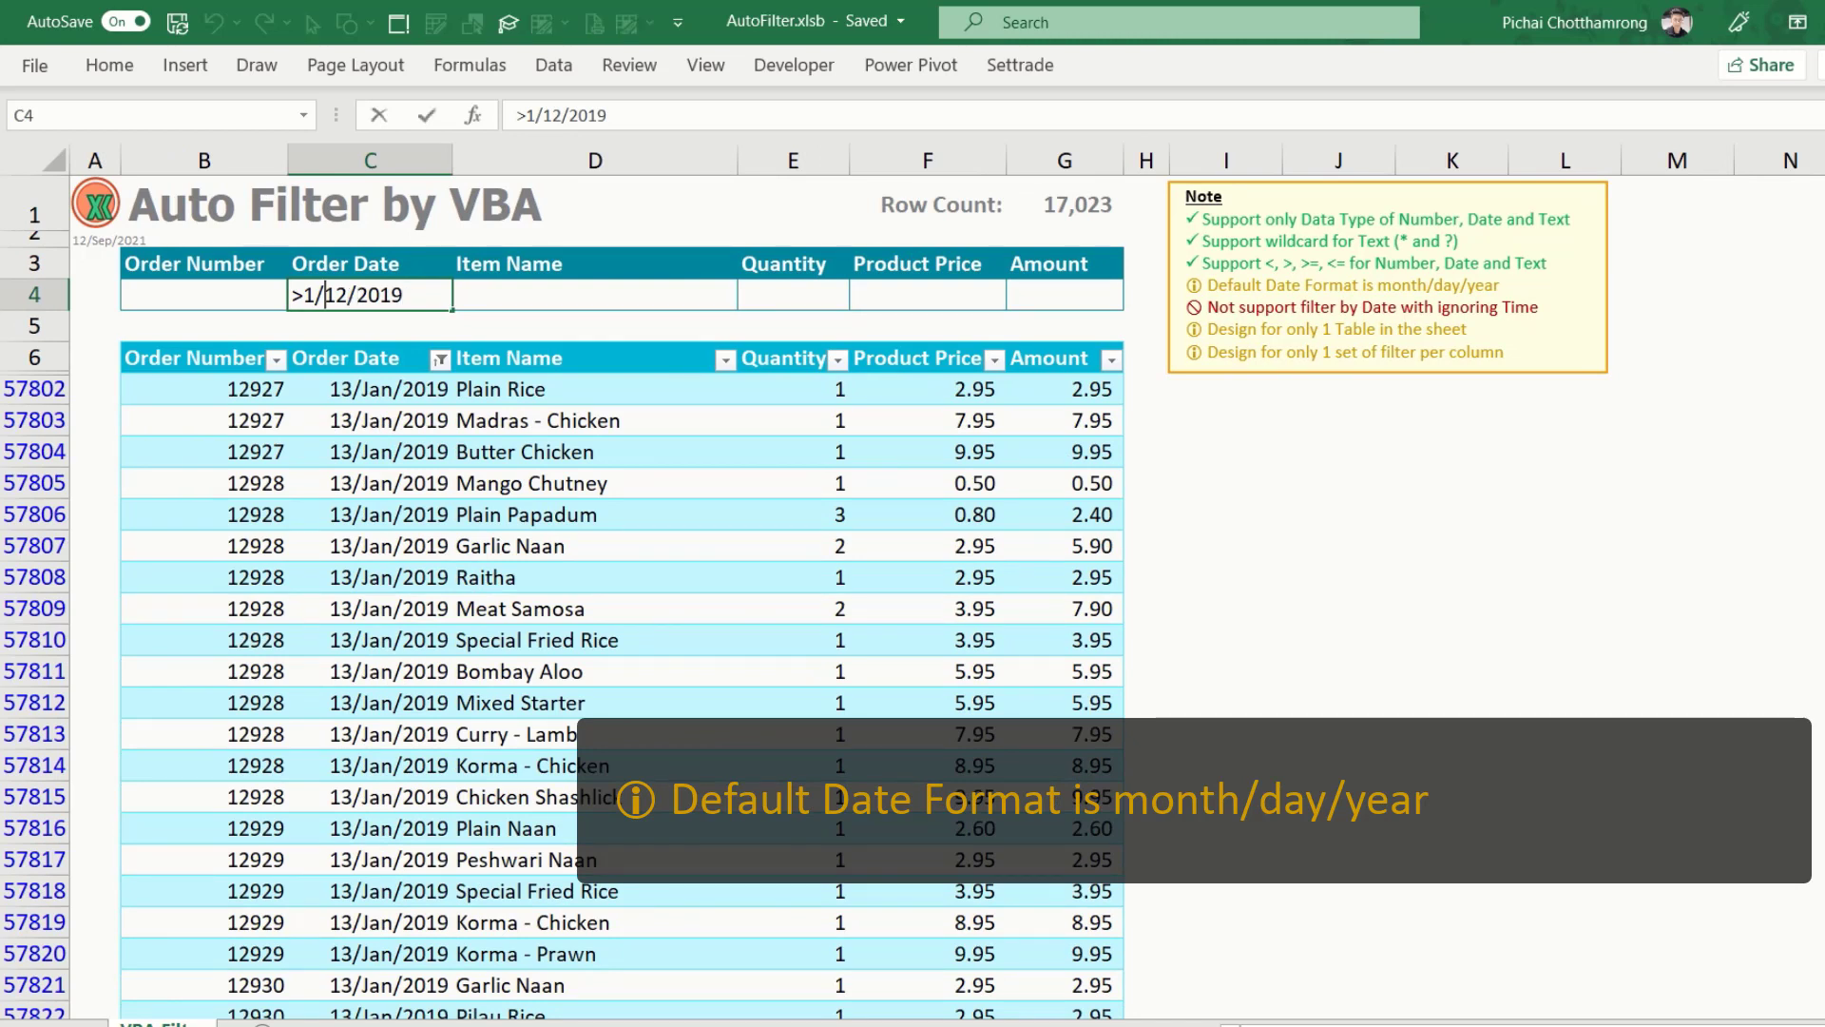
{"action": "type", "text": "2"}
{"action": "key", "text": "Right"}
{"action": "key", "text": "Right"}
{"action": "key", "text": "Delete"}
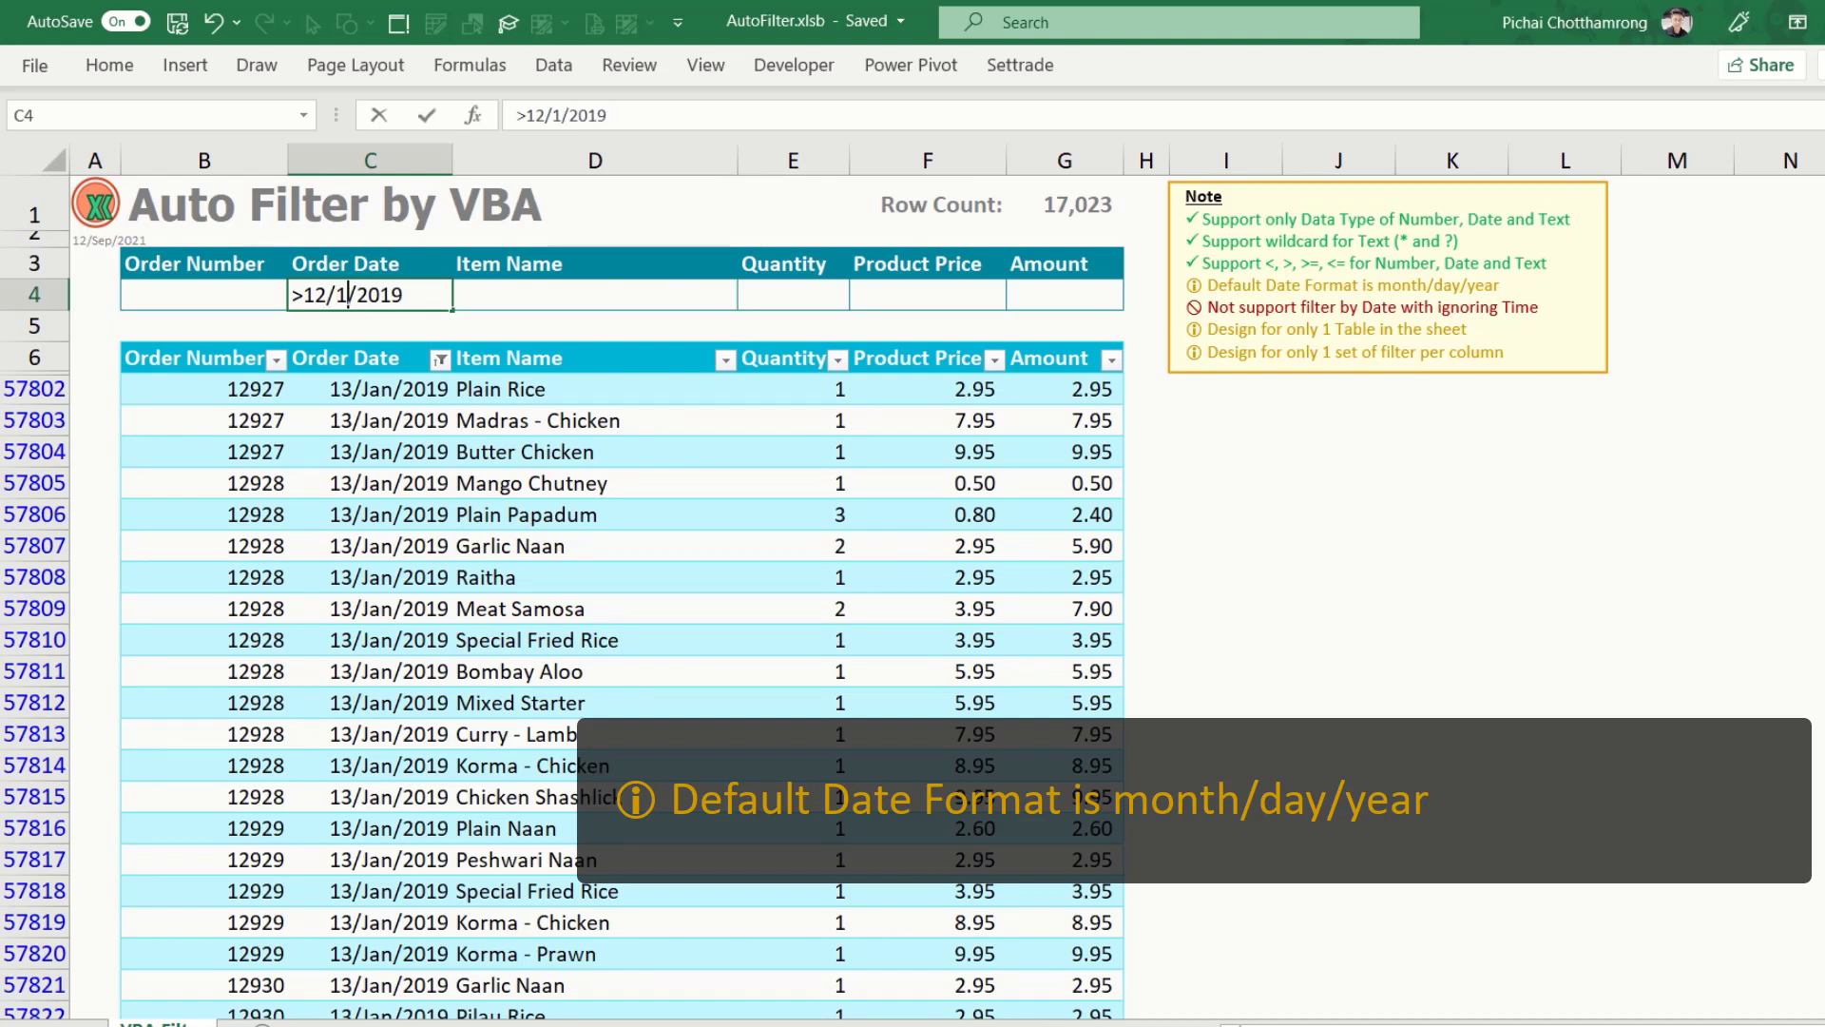
{"action": "key", "text": "Return"}
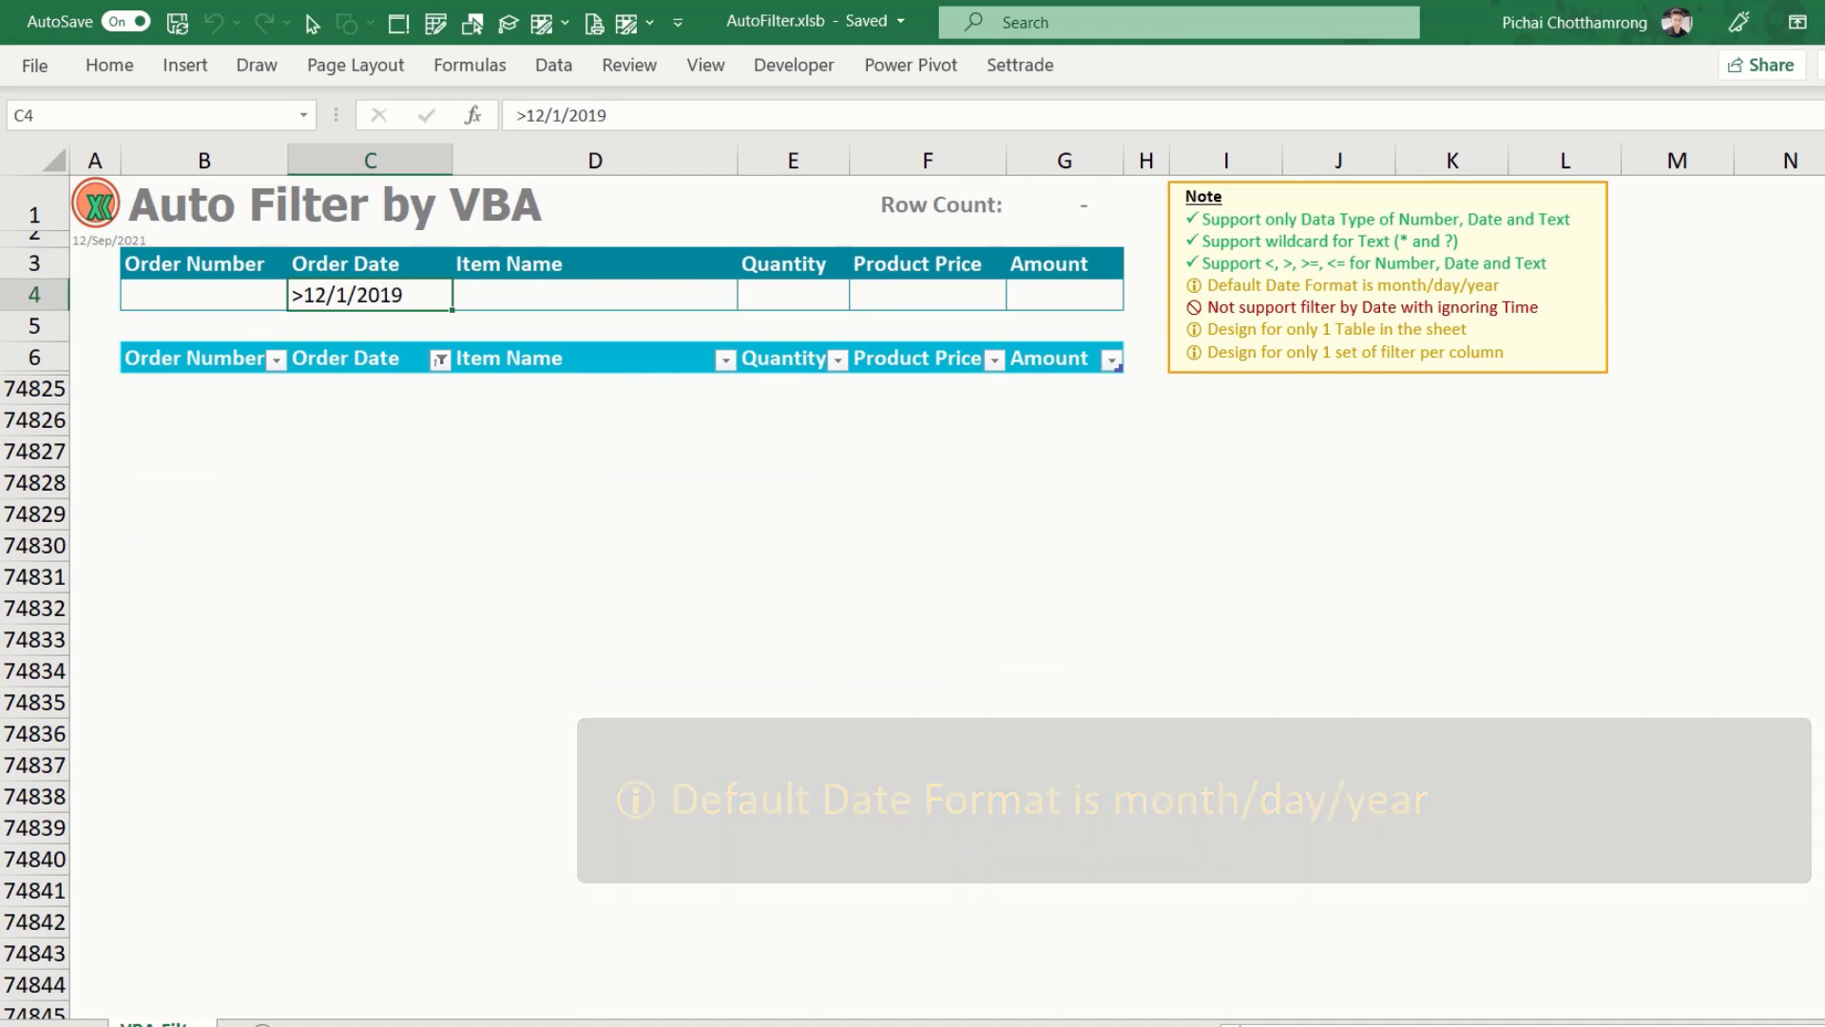
{"action": "key", "text": "Delete"}
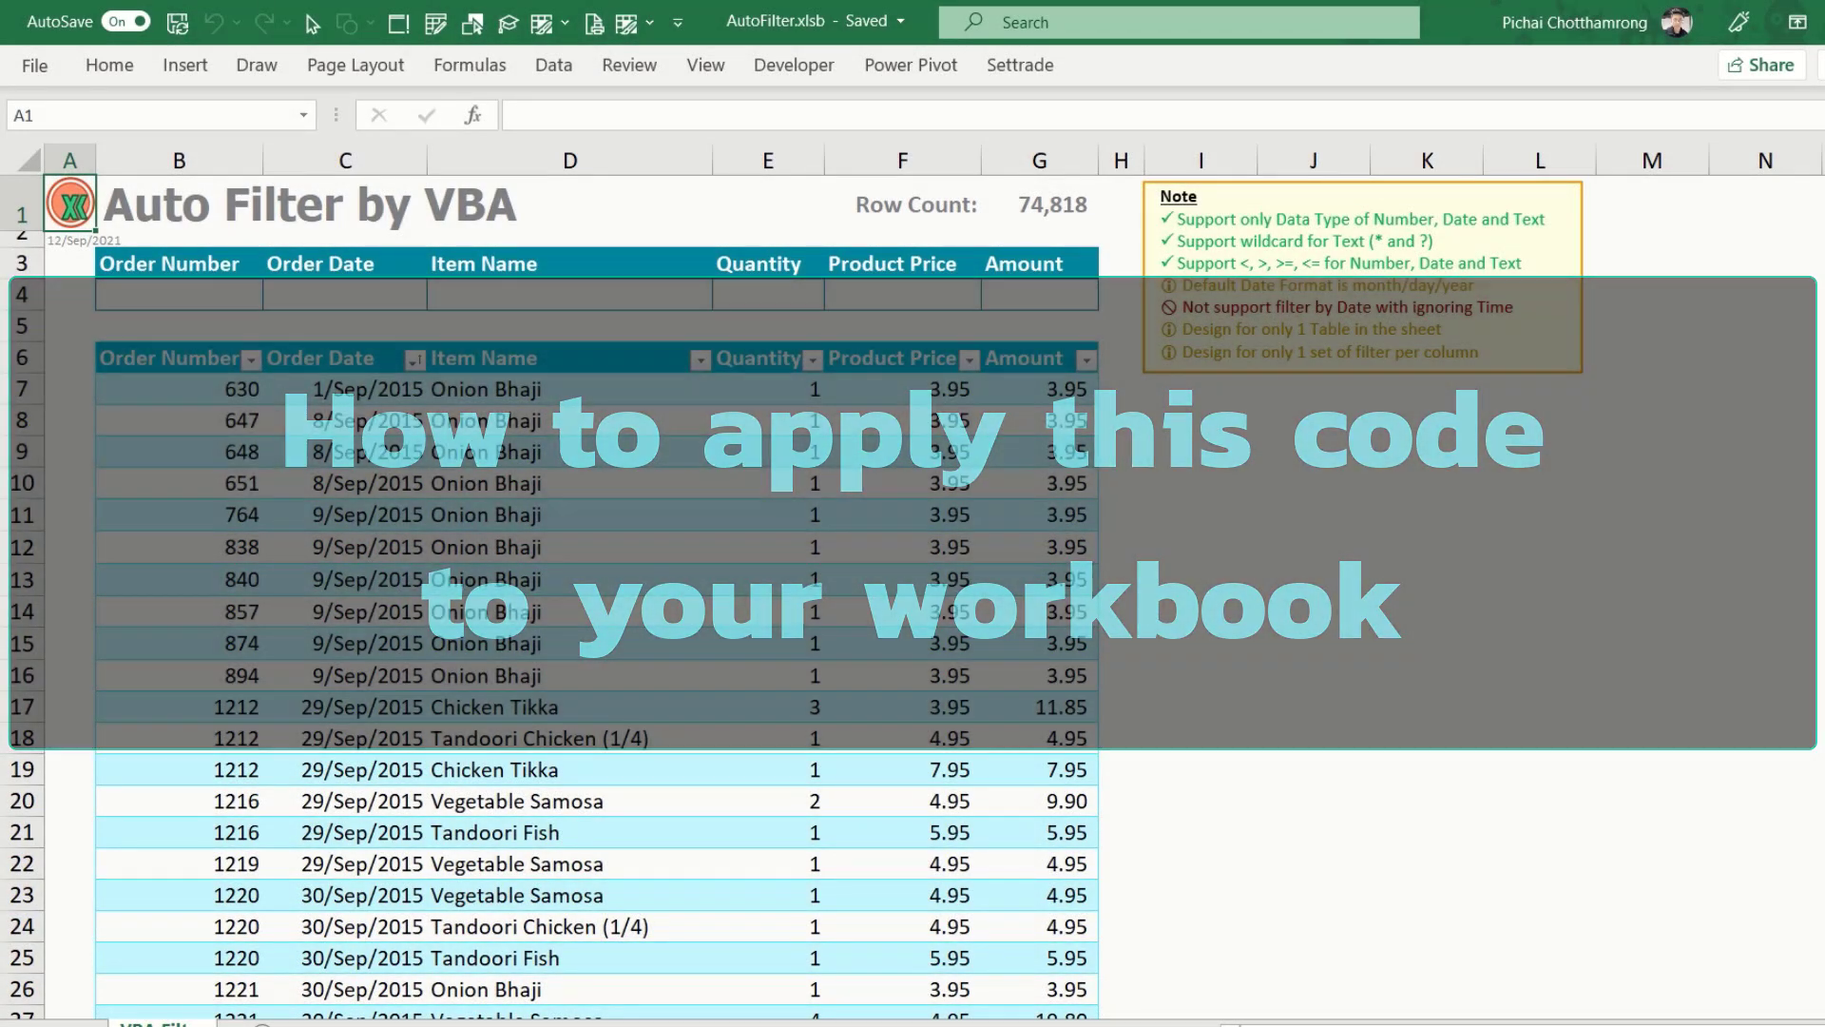
Create a new blank workbook and hide the sheet's gridlines
{"action": "key", "text": "ctrl+n"}
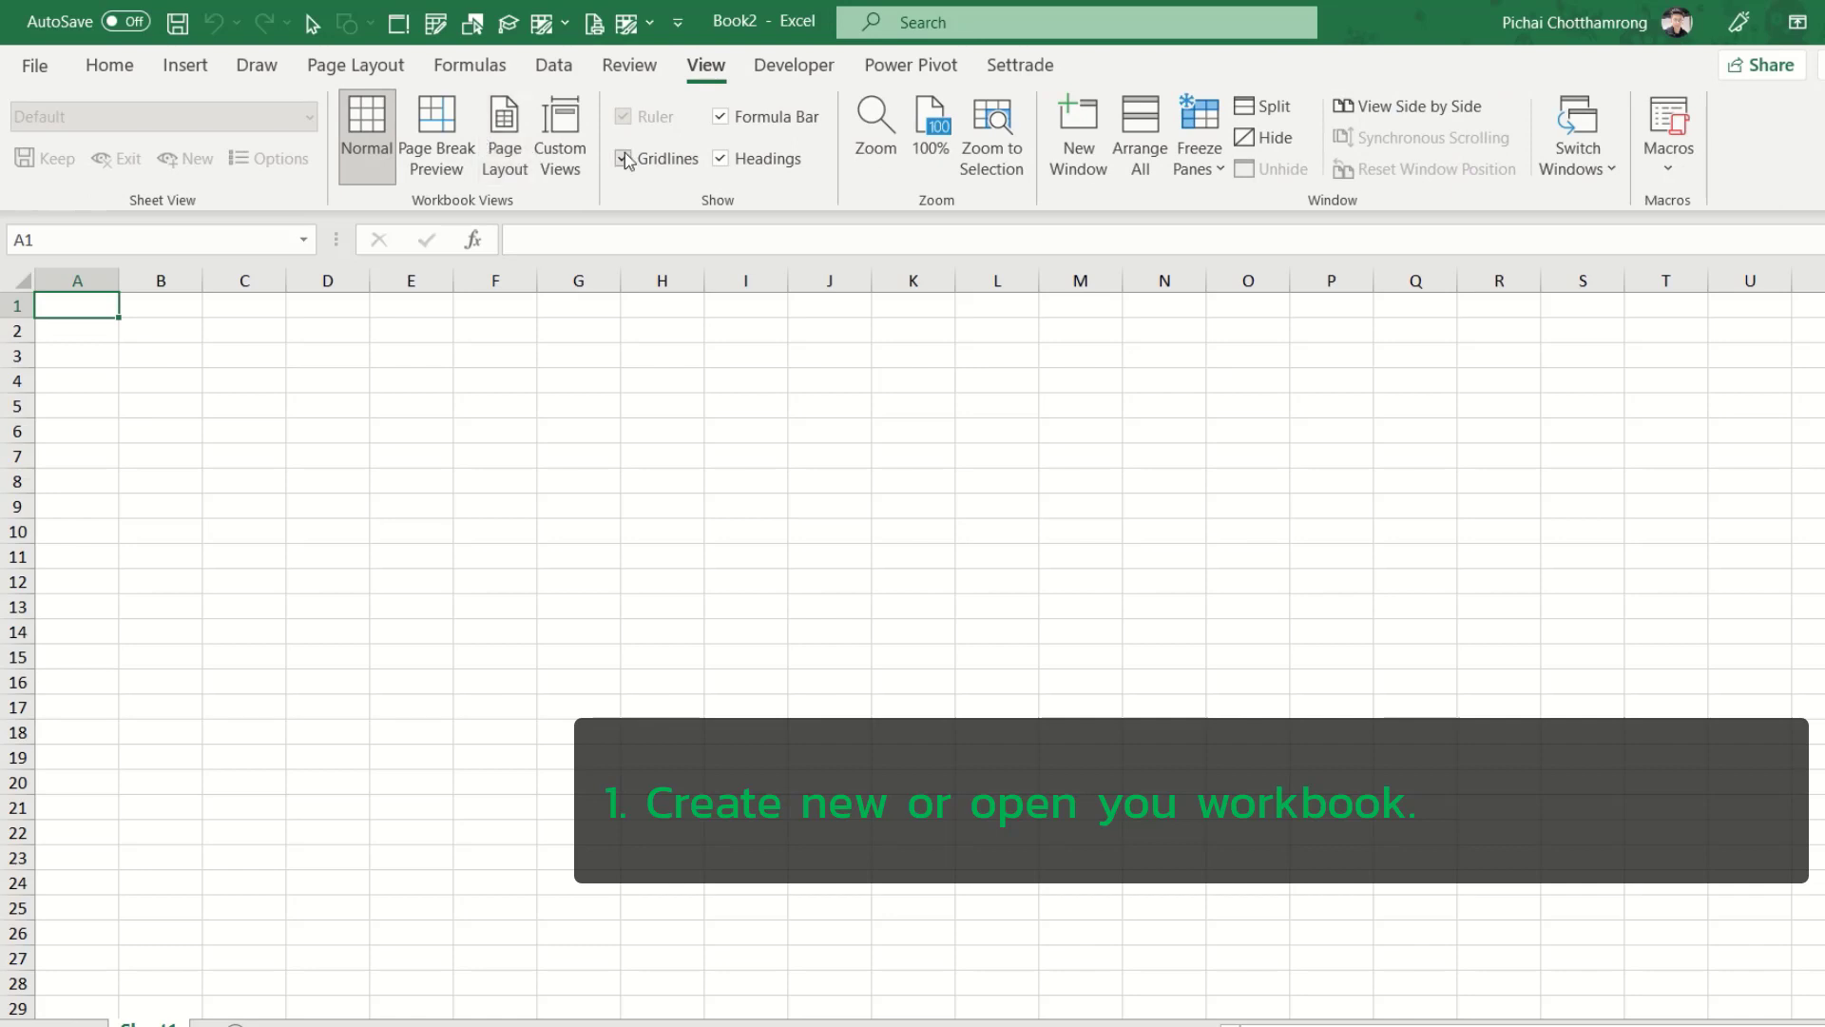
{"action": "left_click", "coordinate": [624, 158]}
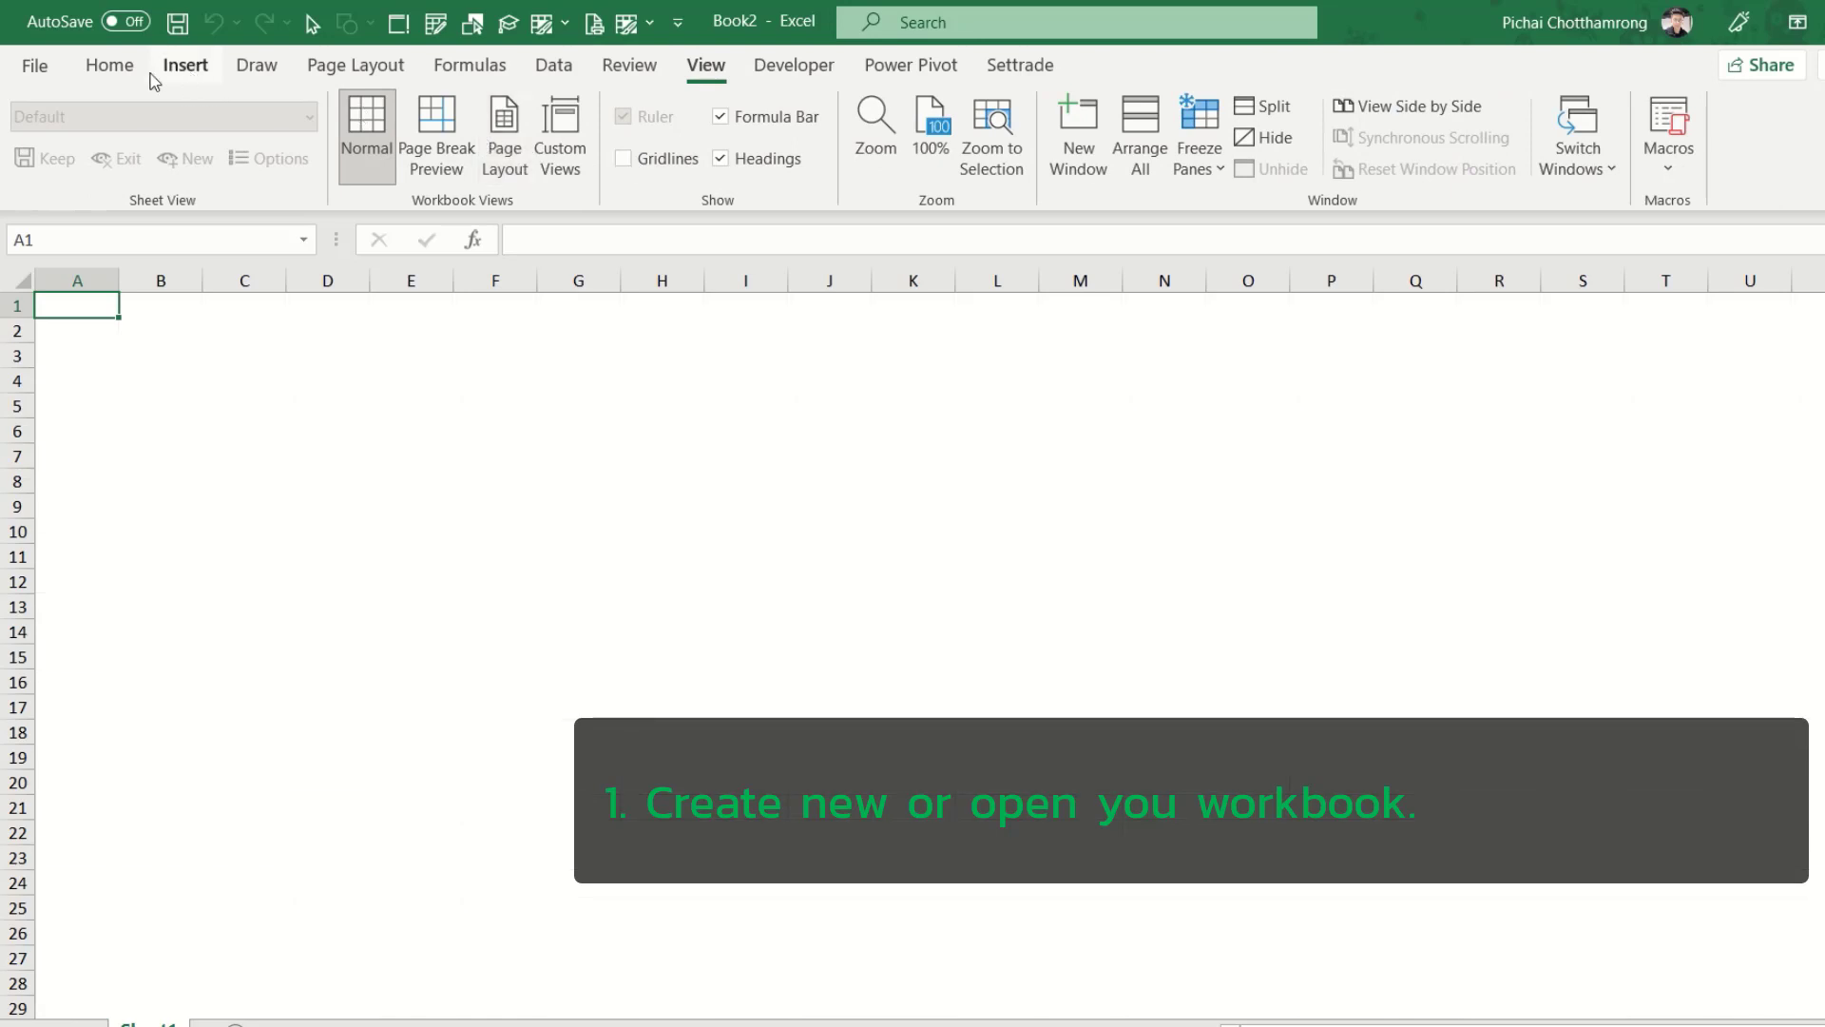
{"action": "left_click", "coordinate": [112, 68]}
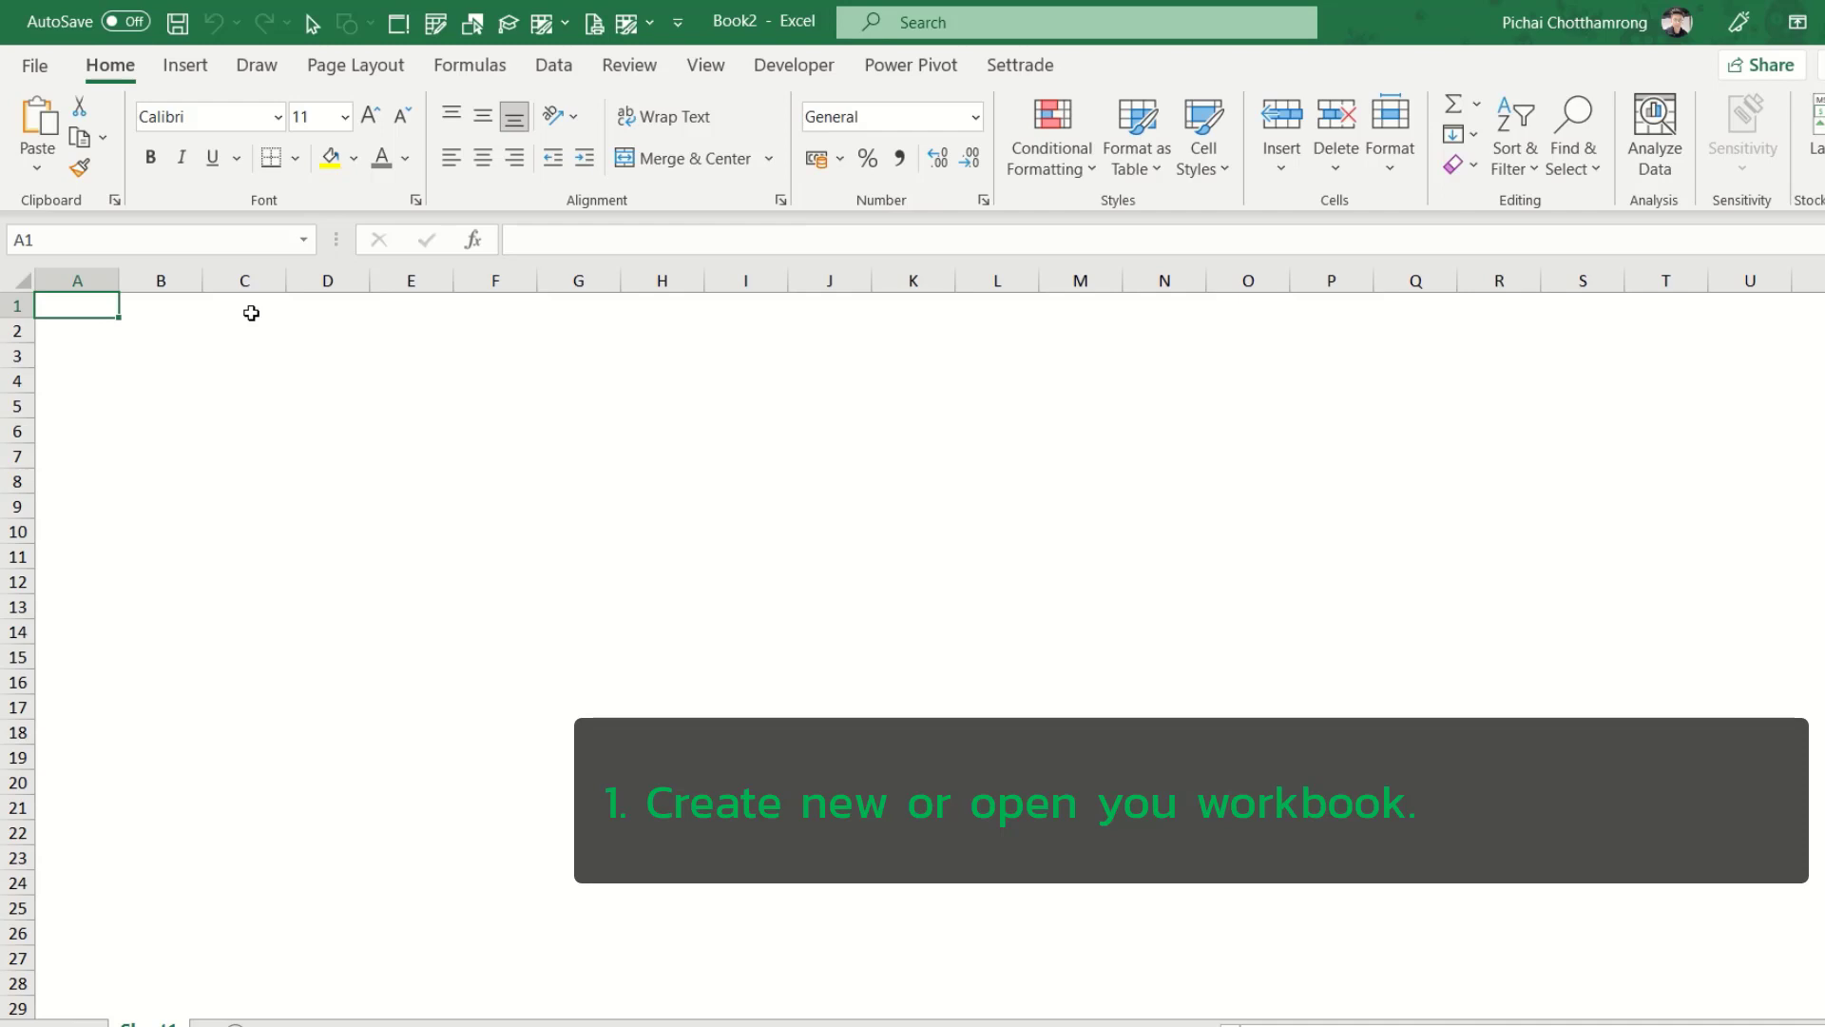
Enter the title "New File / Sheet with Auto Filter" in cell A1
{"action": "type", "text": "New"}
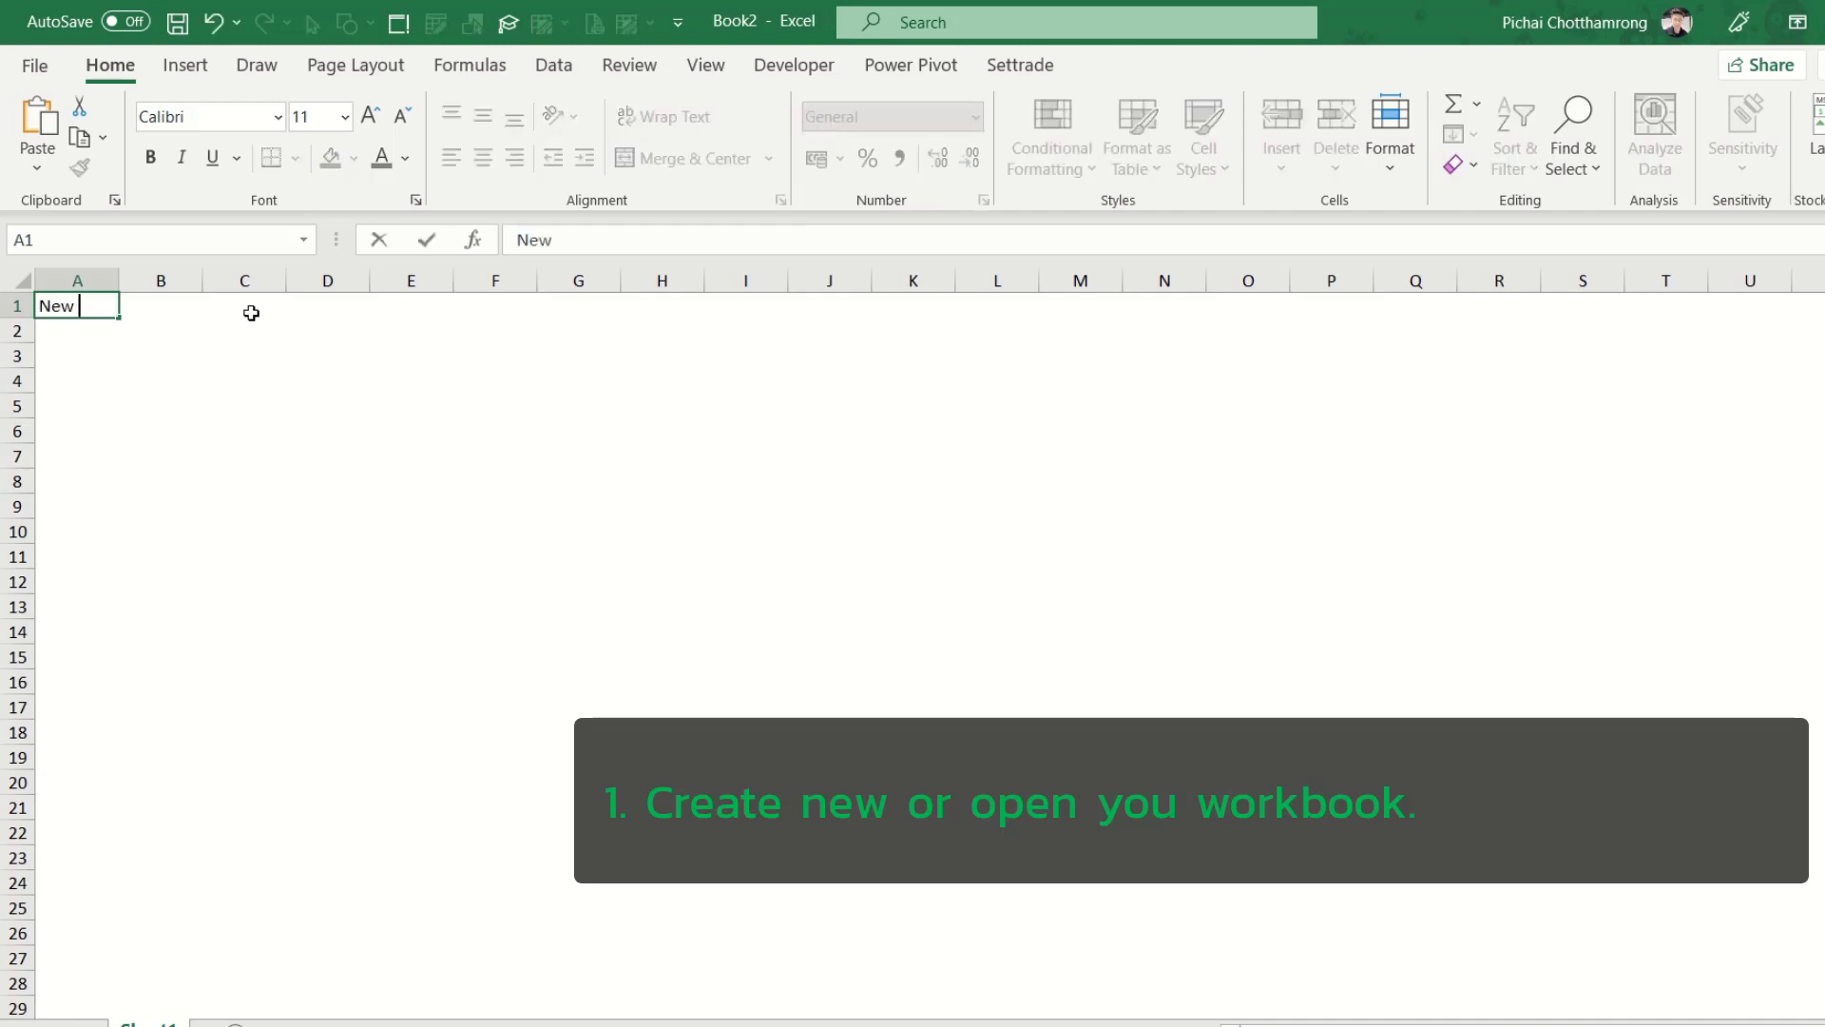
{"action": "type", "text": " File / Sheet "}
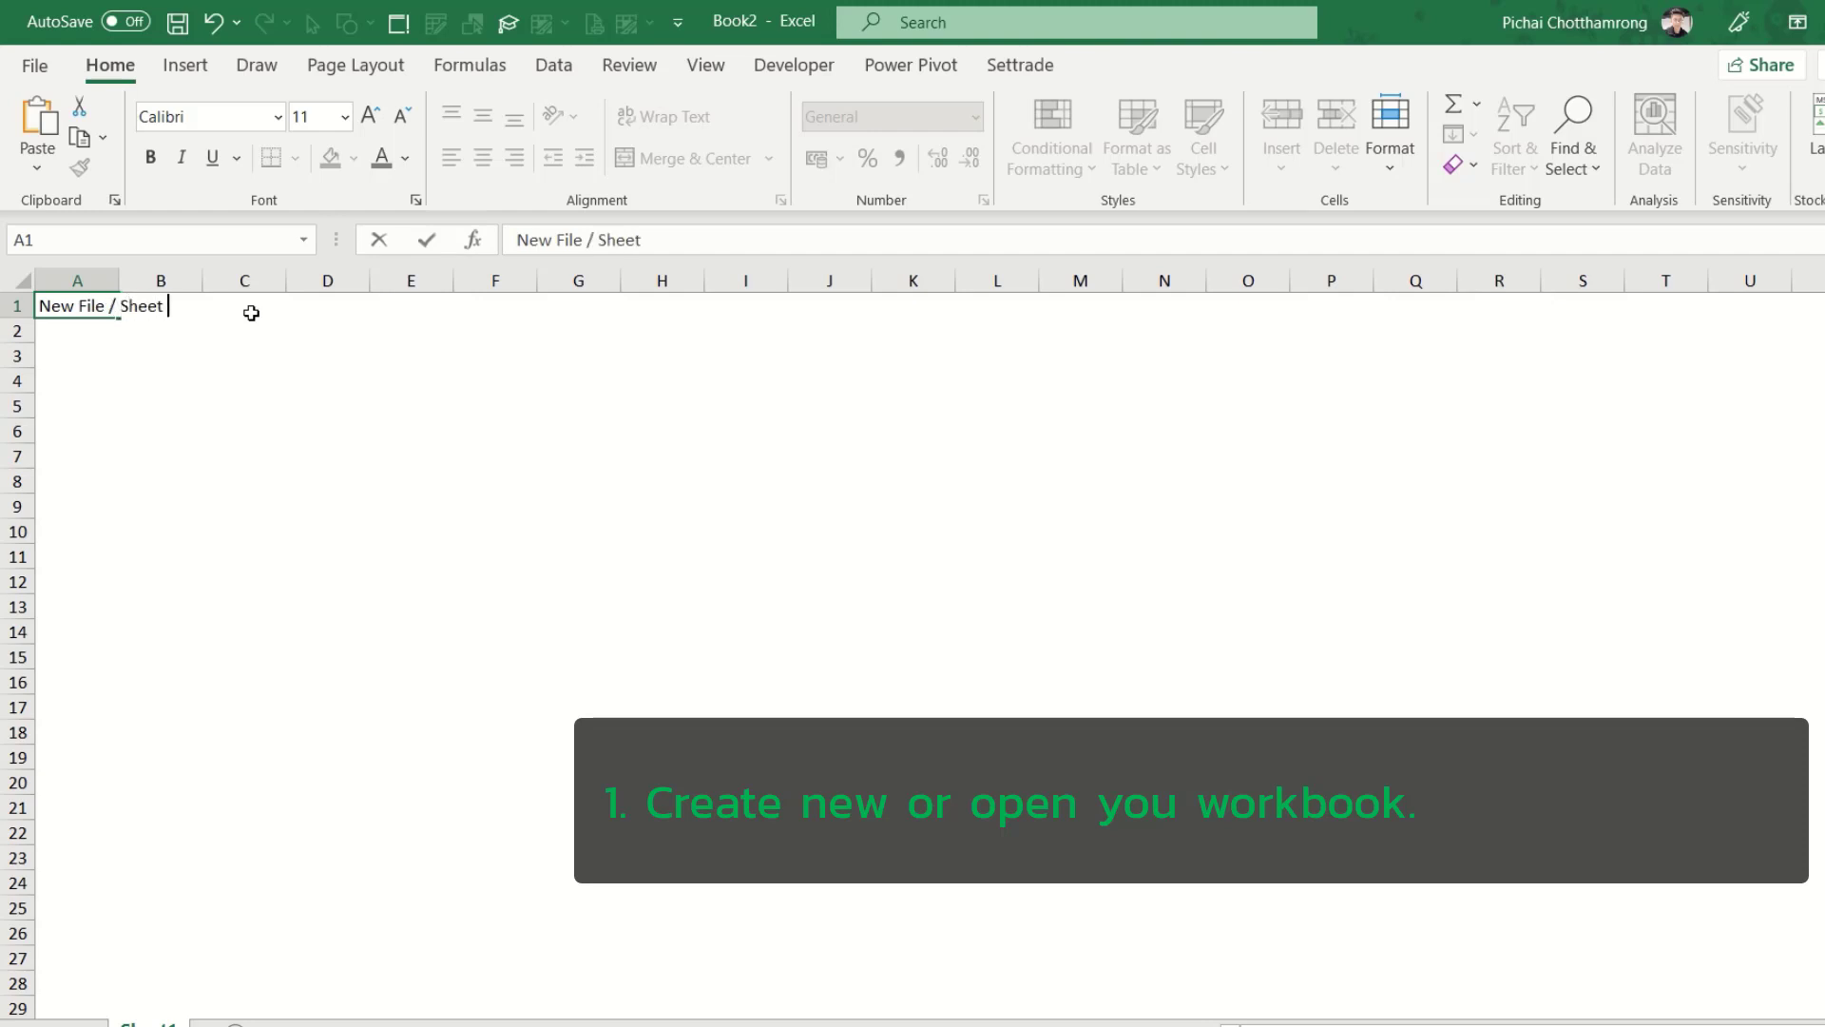
{"action": "type", "text": "with Auto"}
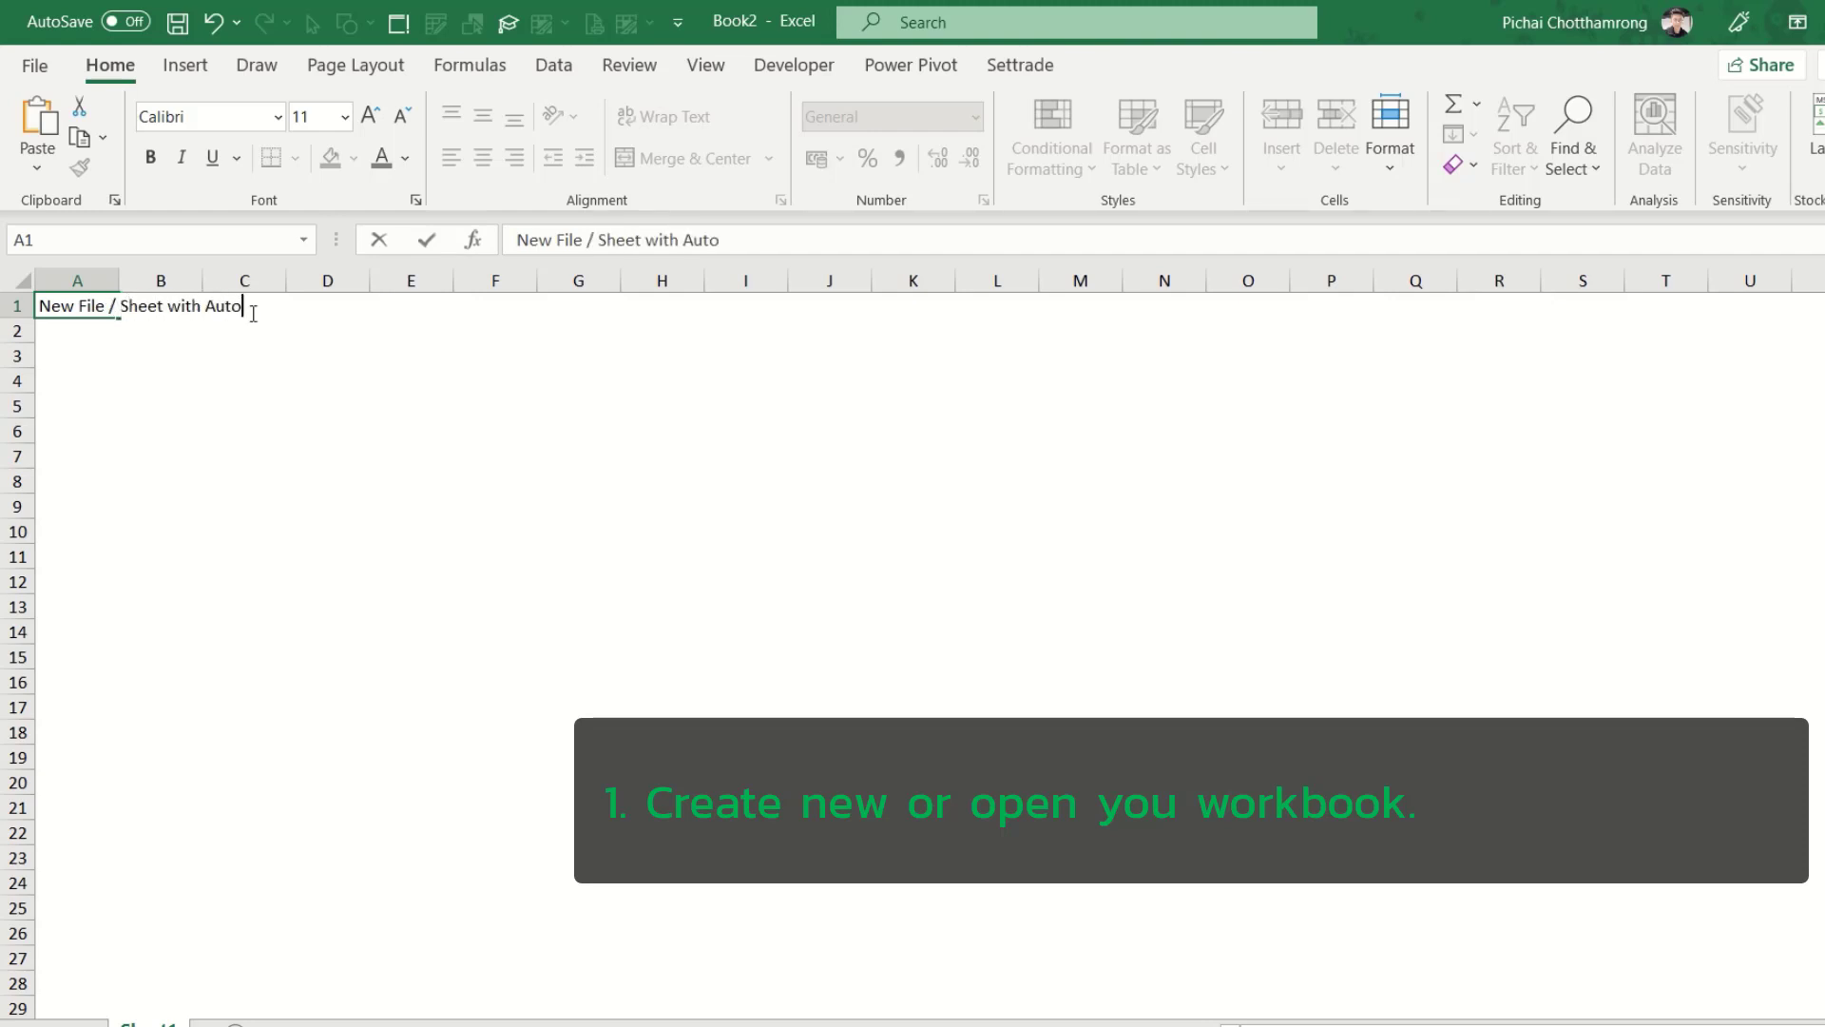
{"action": "type", "text": " Filter"}
{"action": "key", "text": "Return"}
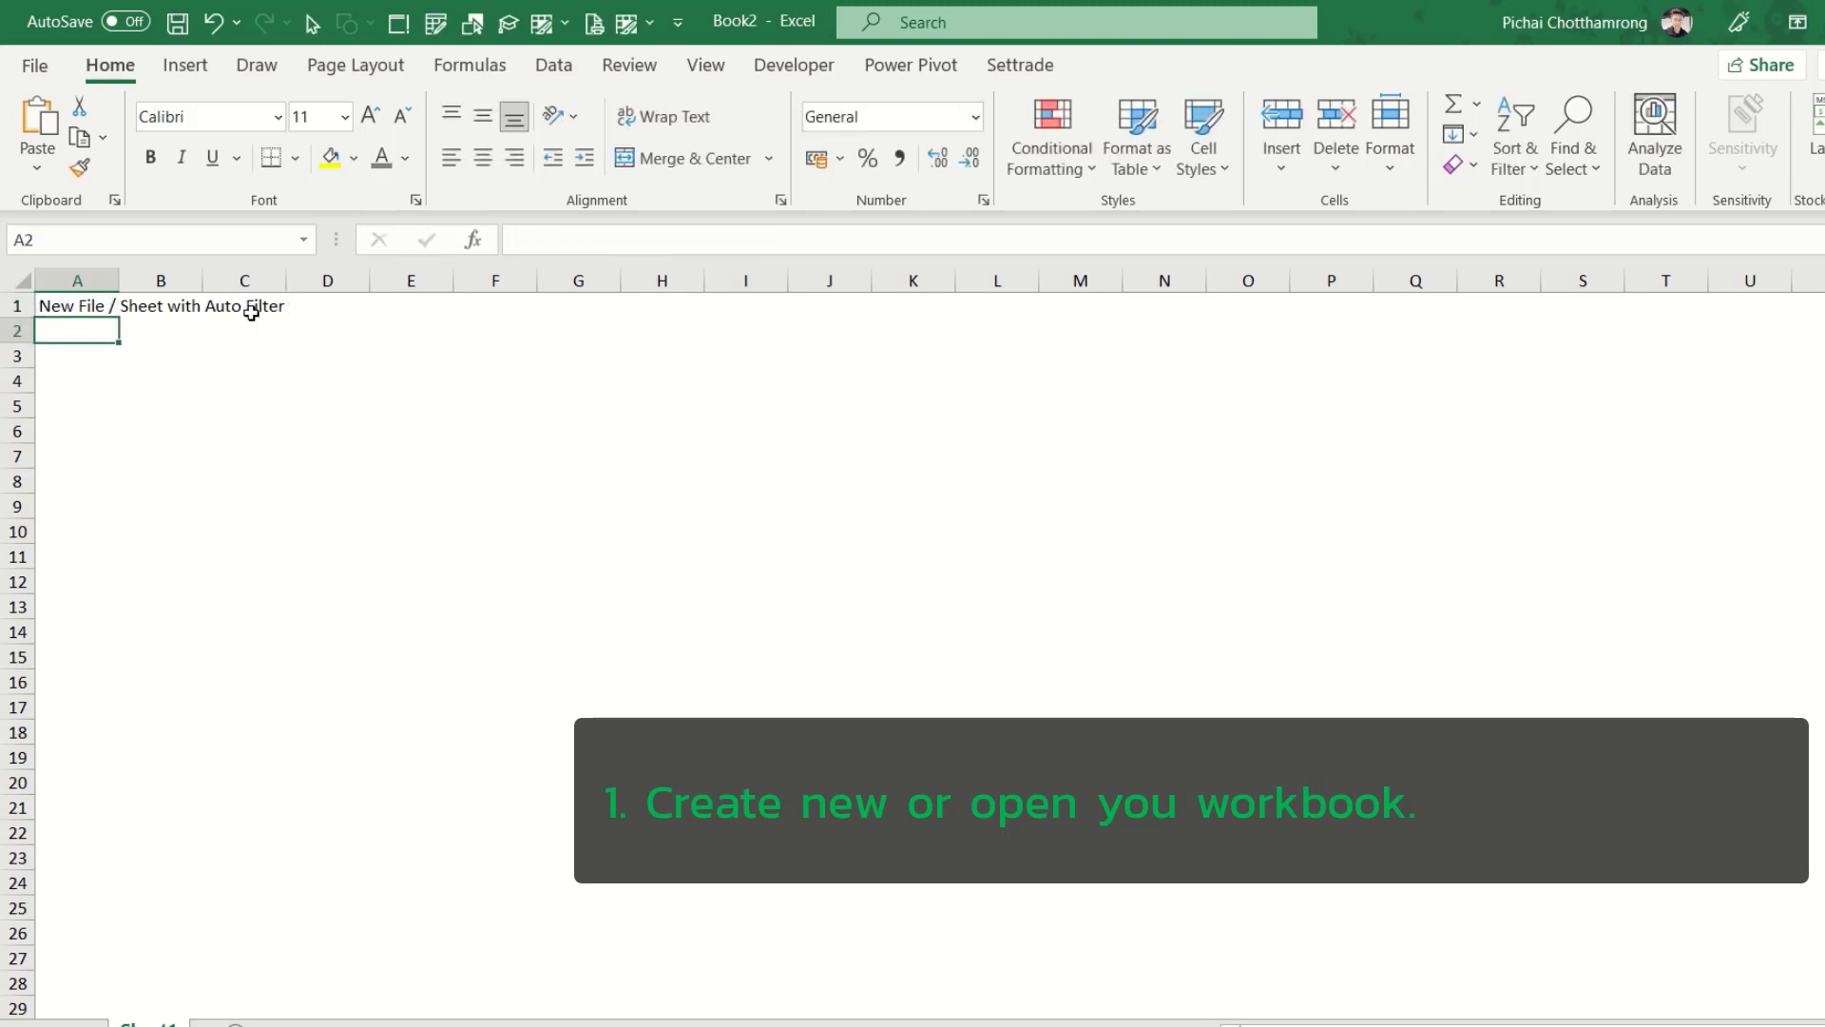
Format the title in A1 with font size 20, bold and a grey font colour
{"action": "key", "text": "Up"}
{"action": "left_click", "coordinate": [313, 125]}
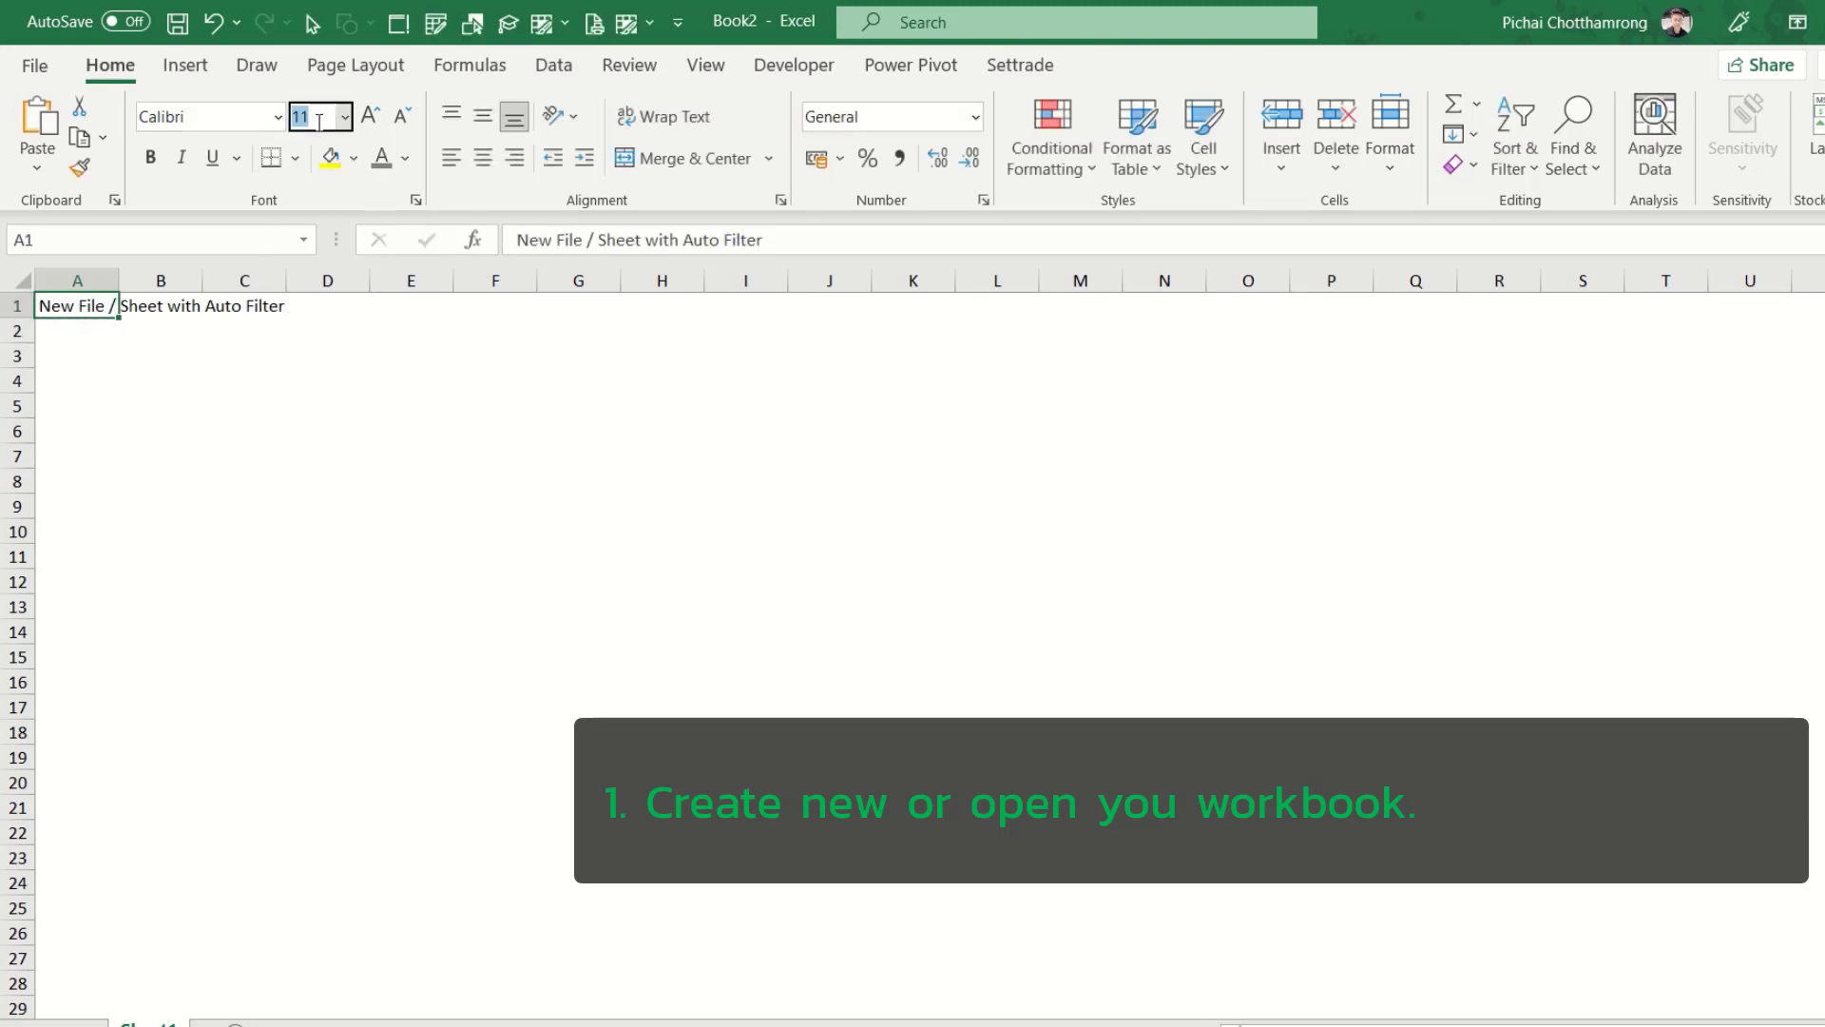
{"action": "type", "text": "20"}
{"action": "key", "text": "Return"}
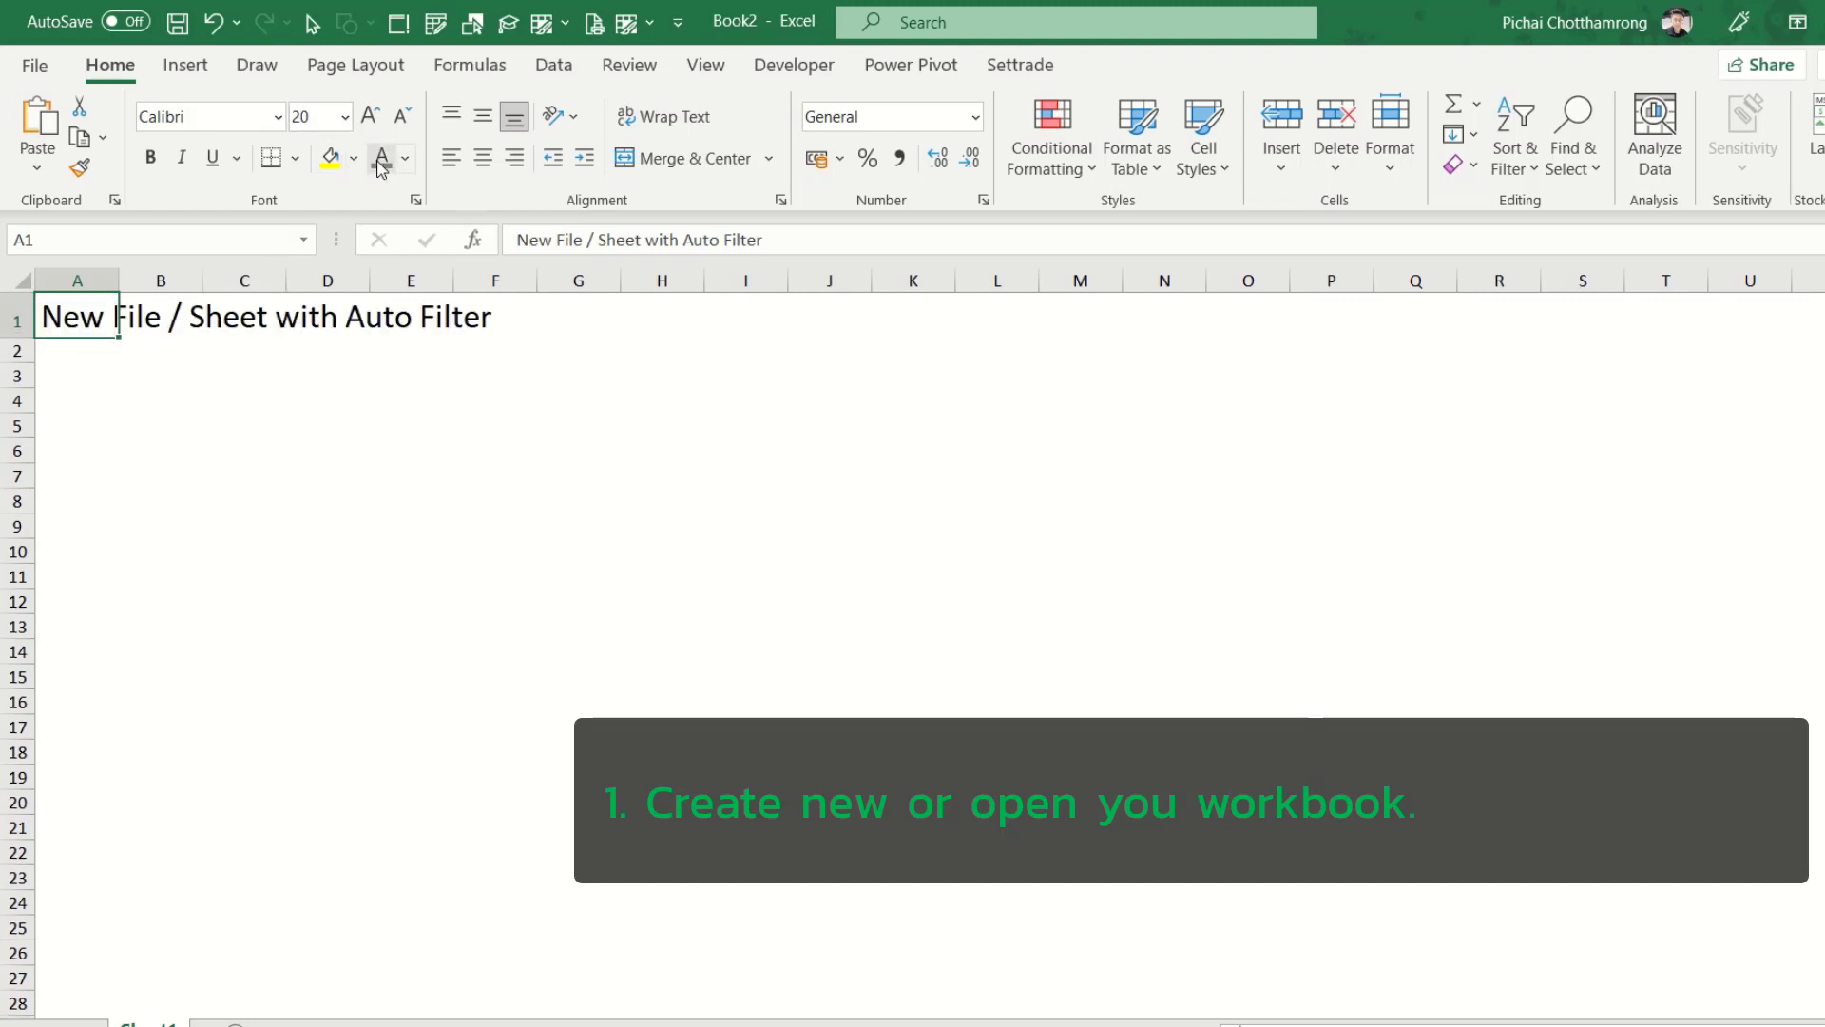
{"action": "left_click", "coordinate": [149, 157]}
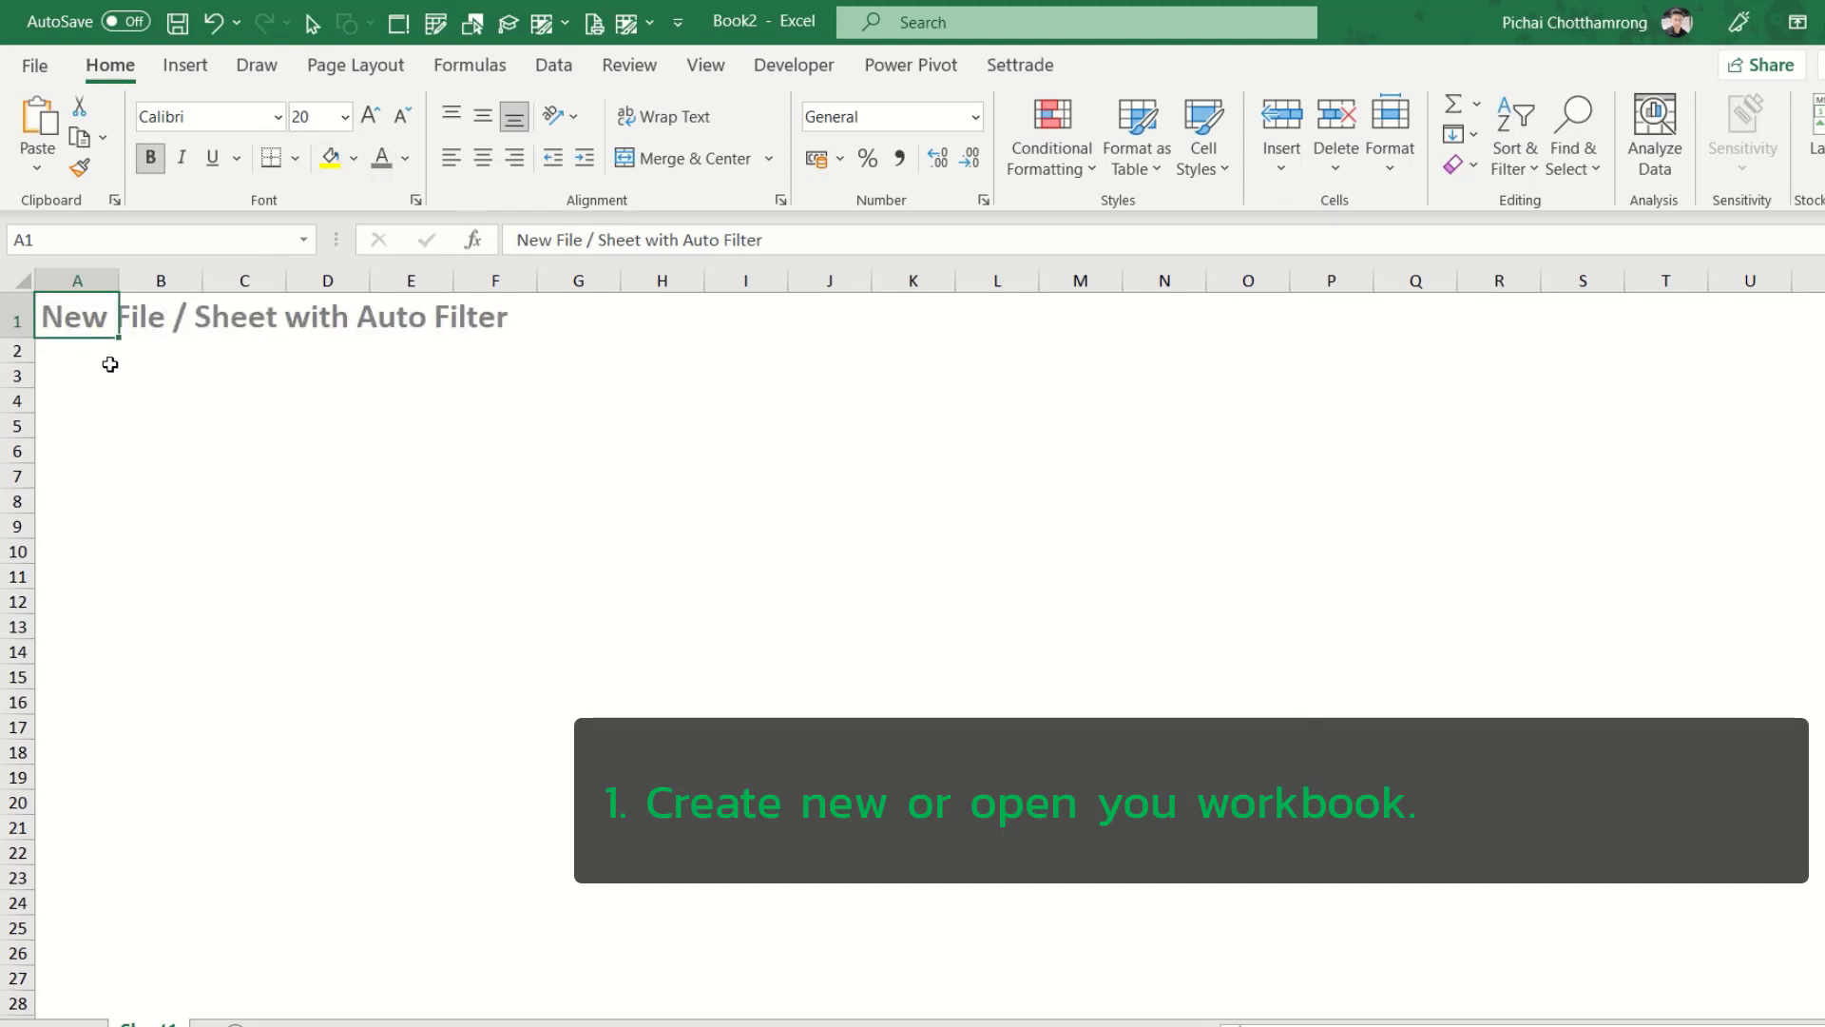
Label A3 as Filter and fill the filter headers Col1 to Col3 across B3:D3
{"action": "left_click", "coordinate": [77, 363]}
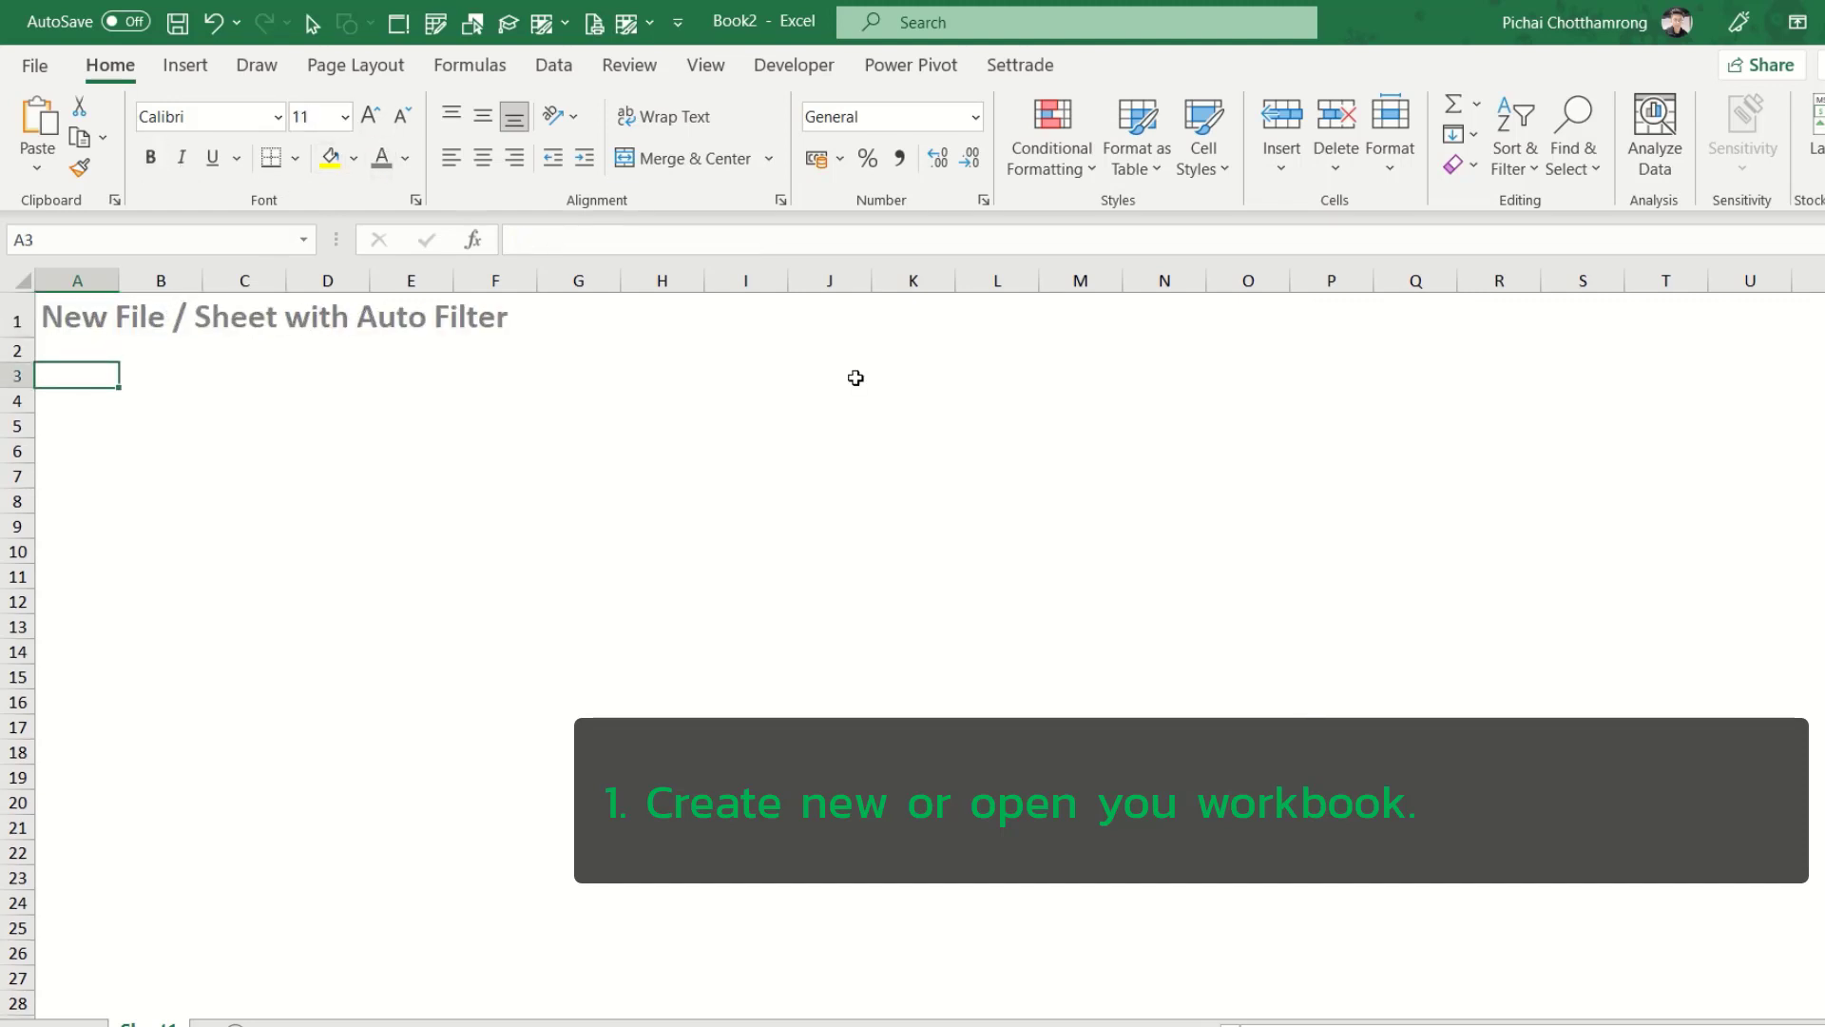
{"action": "scroll", "coordinate": [856, 377], "scroll_direction": "up", "scroll_amount": 2}
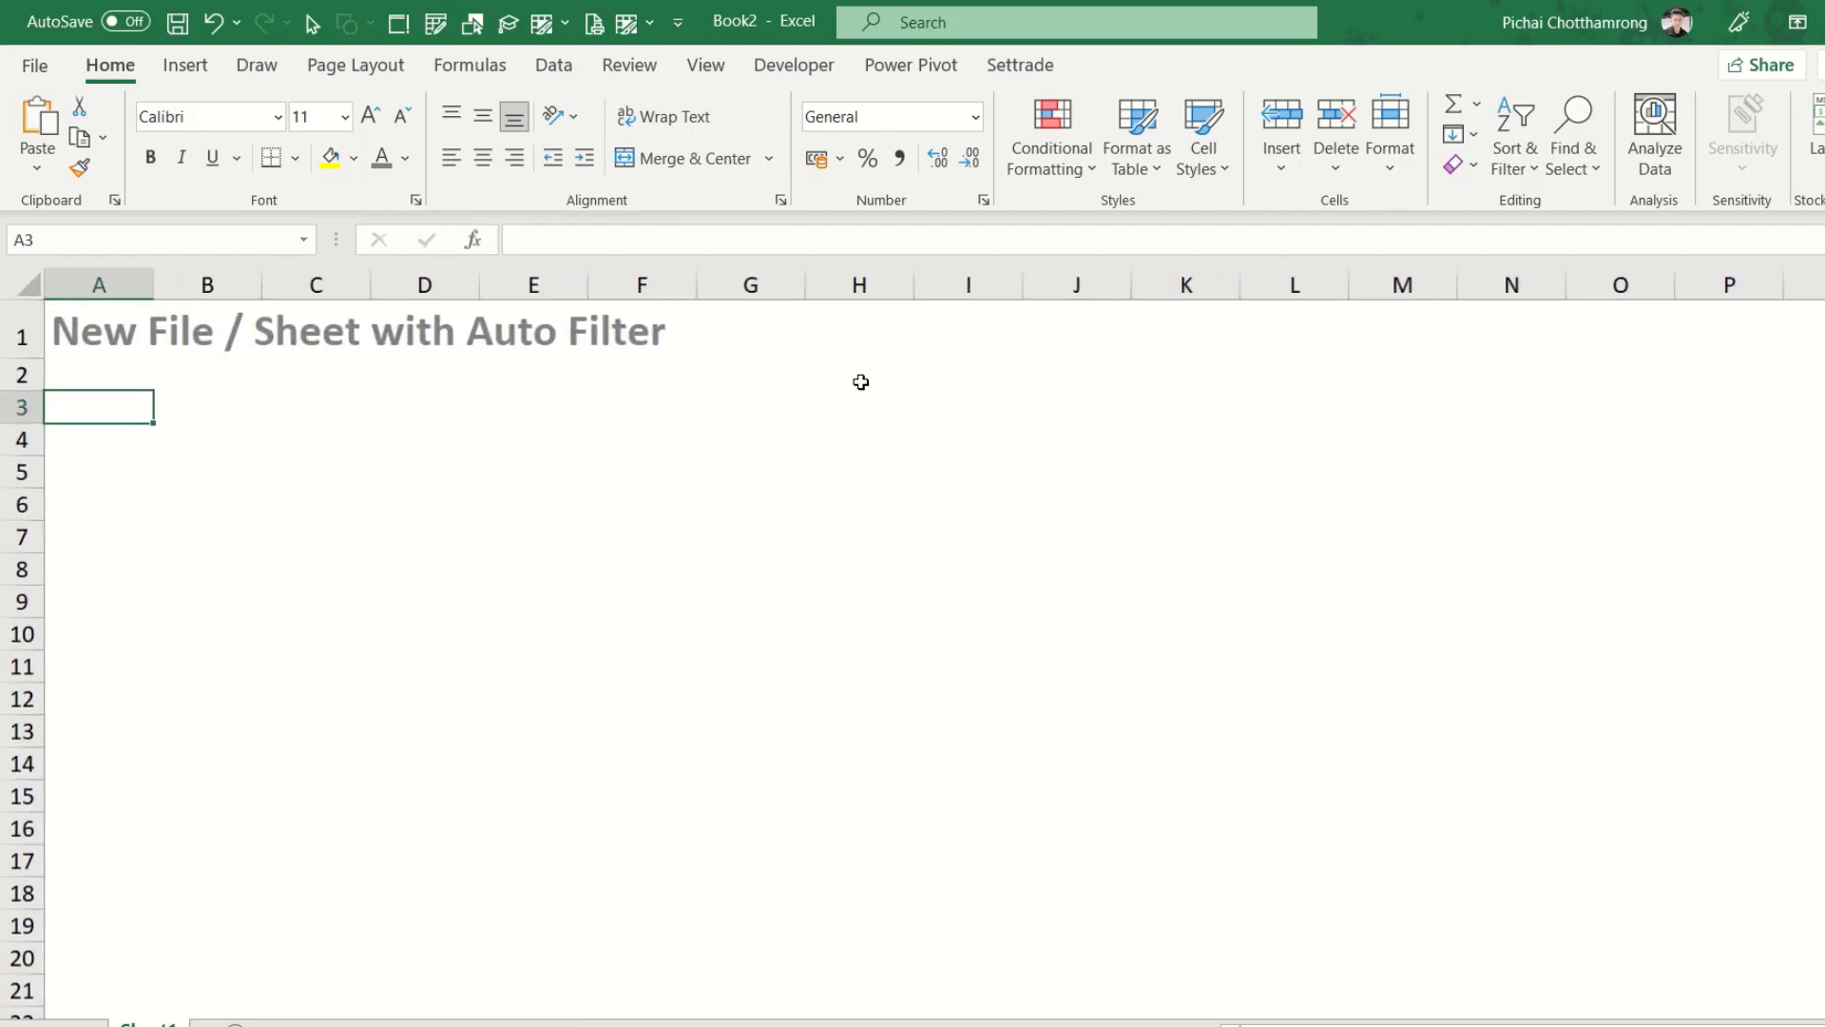
{"action": "type", "text": "Filter"}
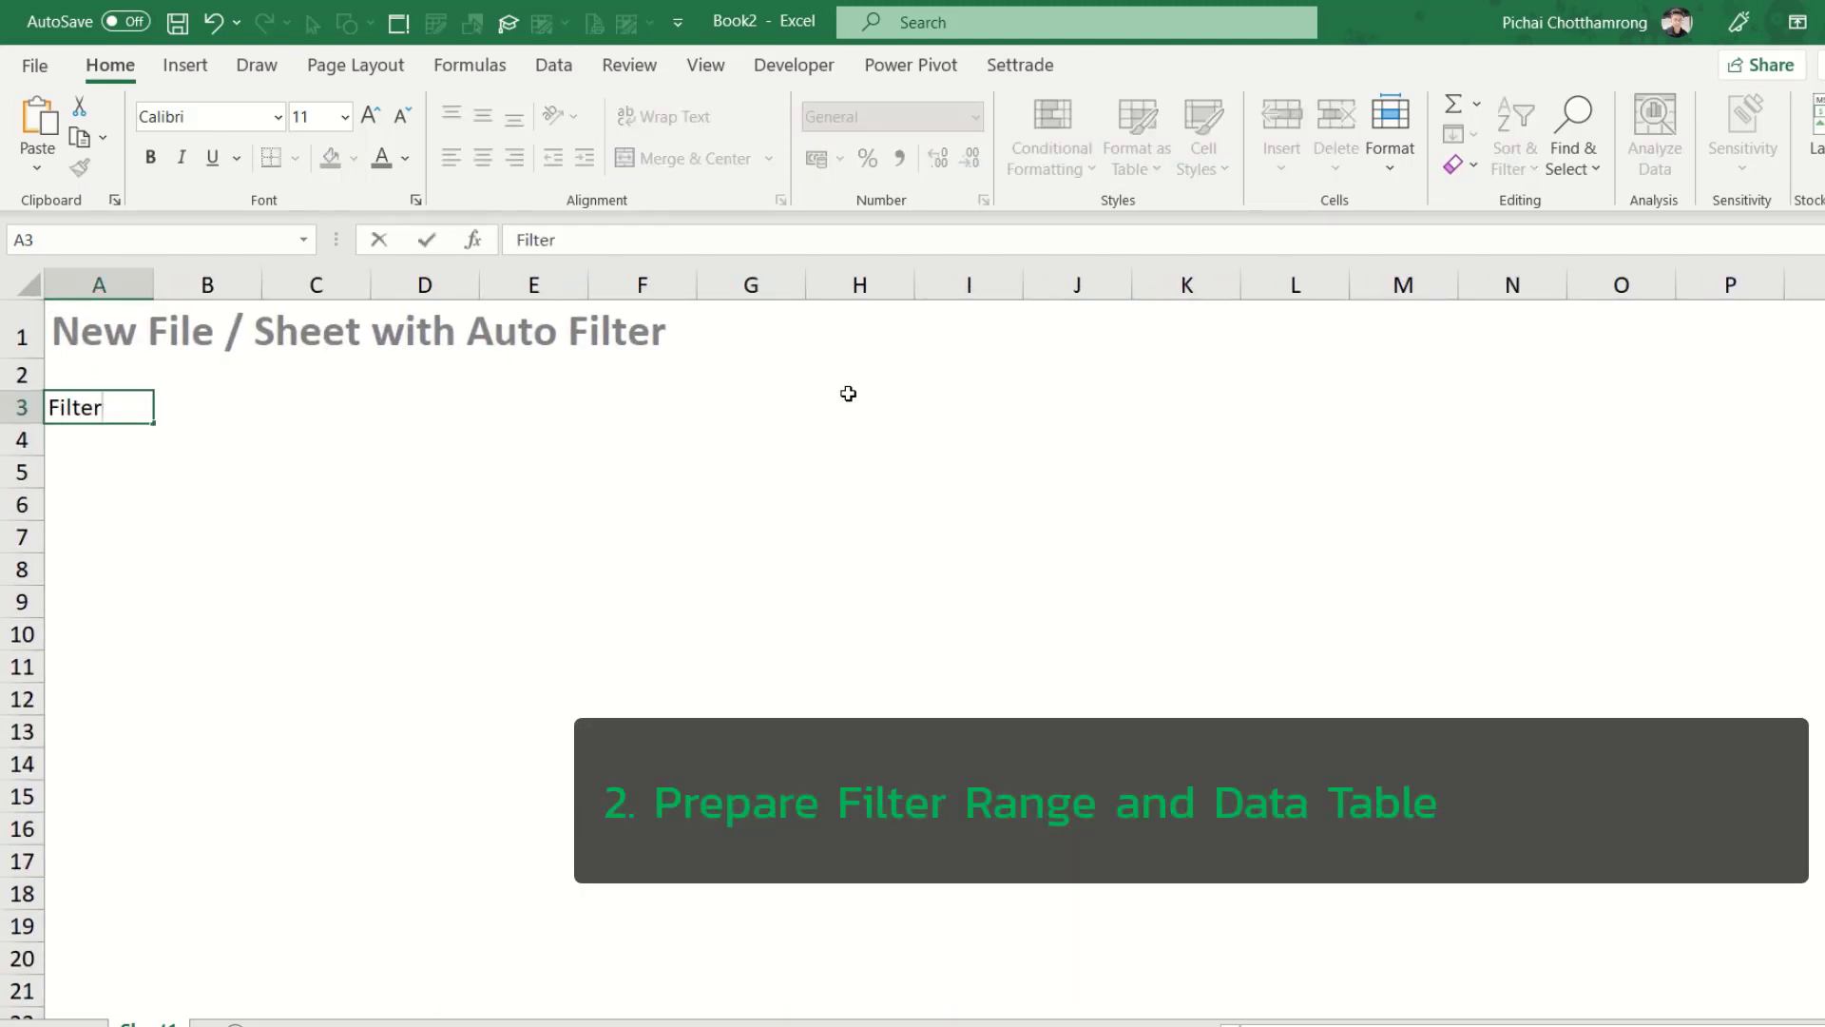
{"action": "key", "text": "Tab"}
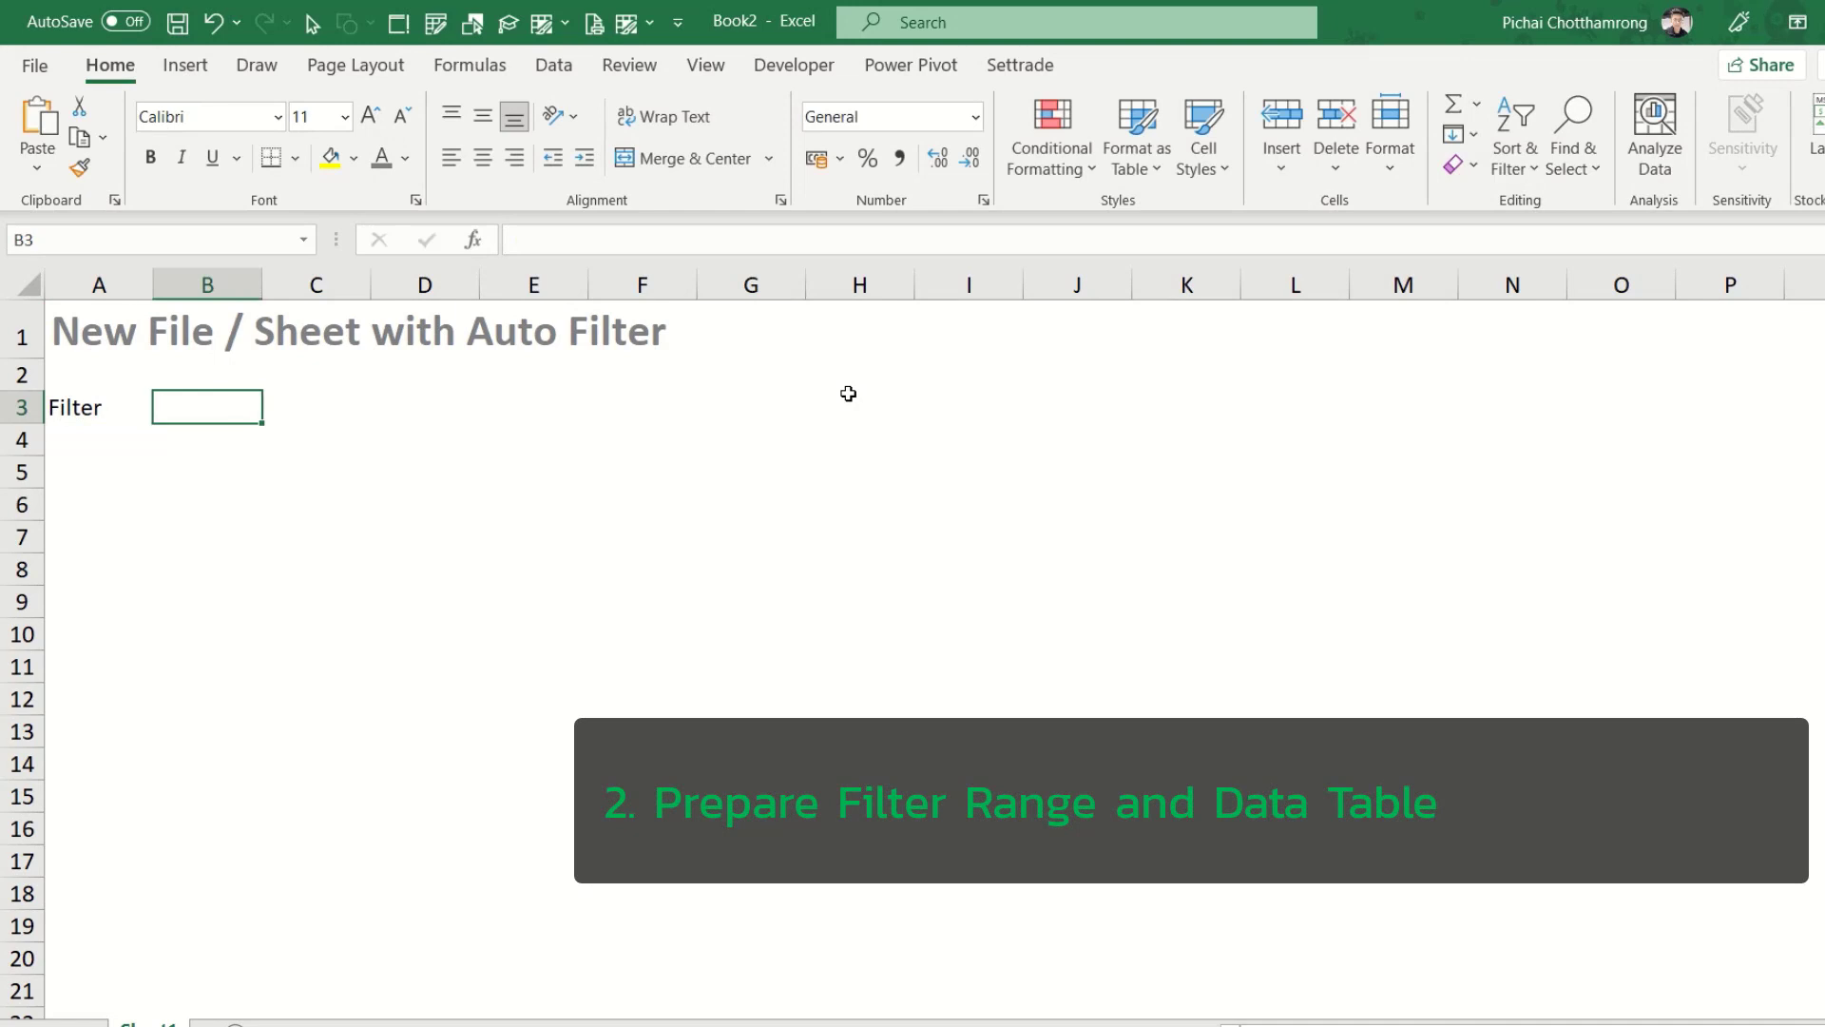
{"action": "type", "text": "Col"}
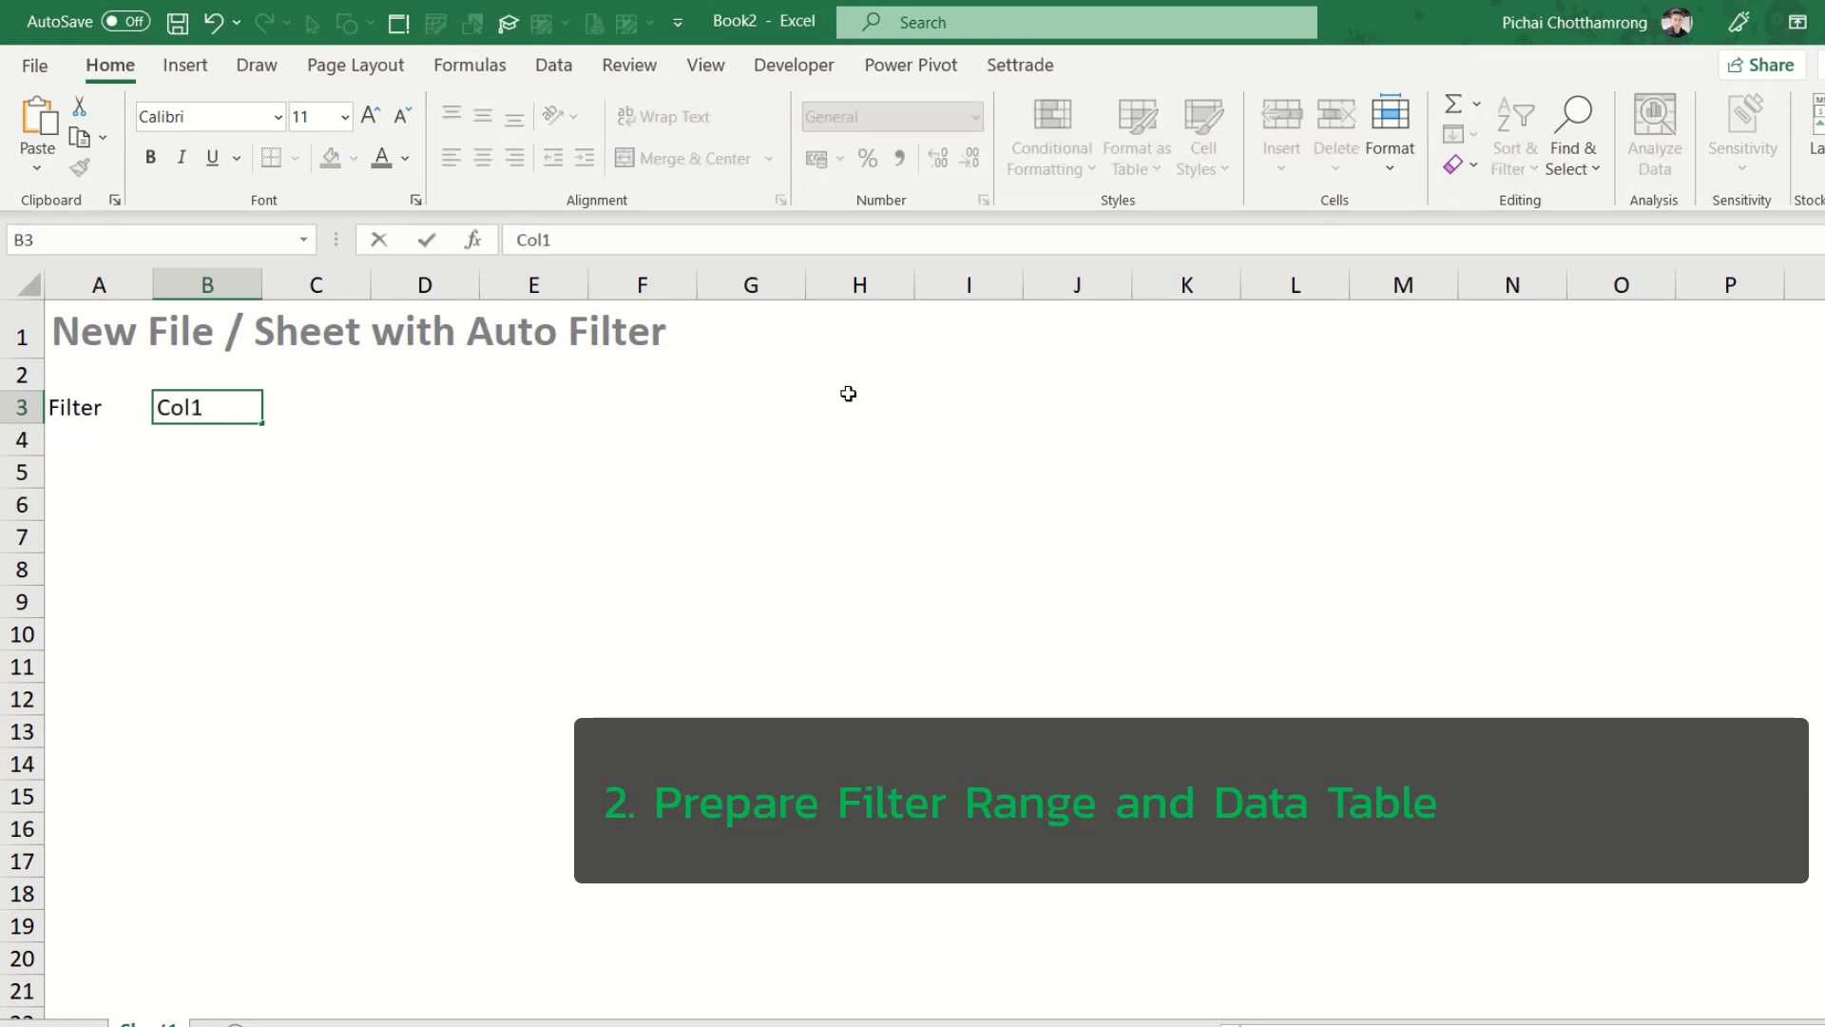
{"action": "type", "text": "1"}
{"action": "key", "text": "ctrl+Return"}
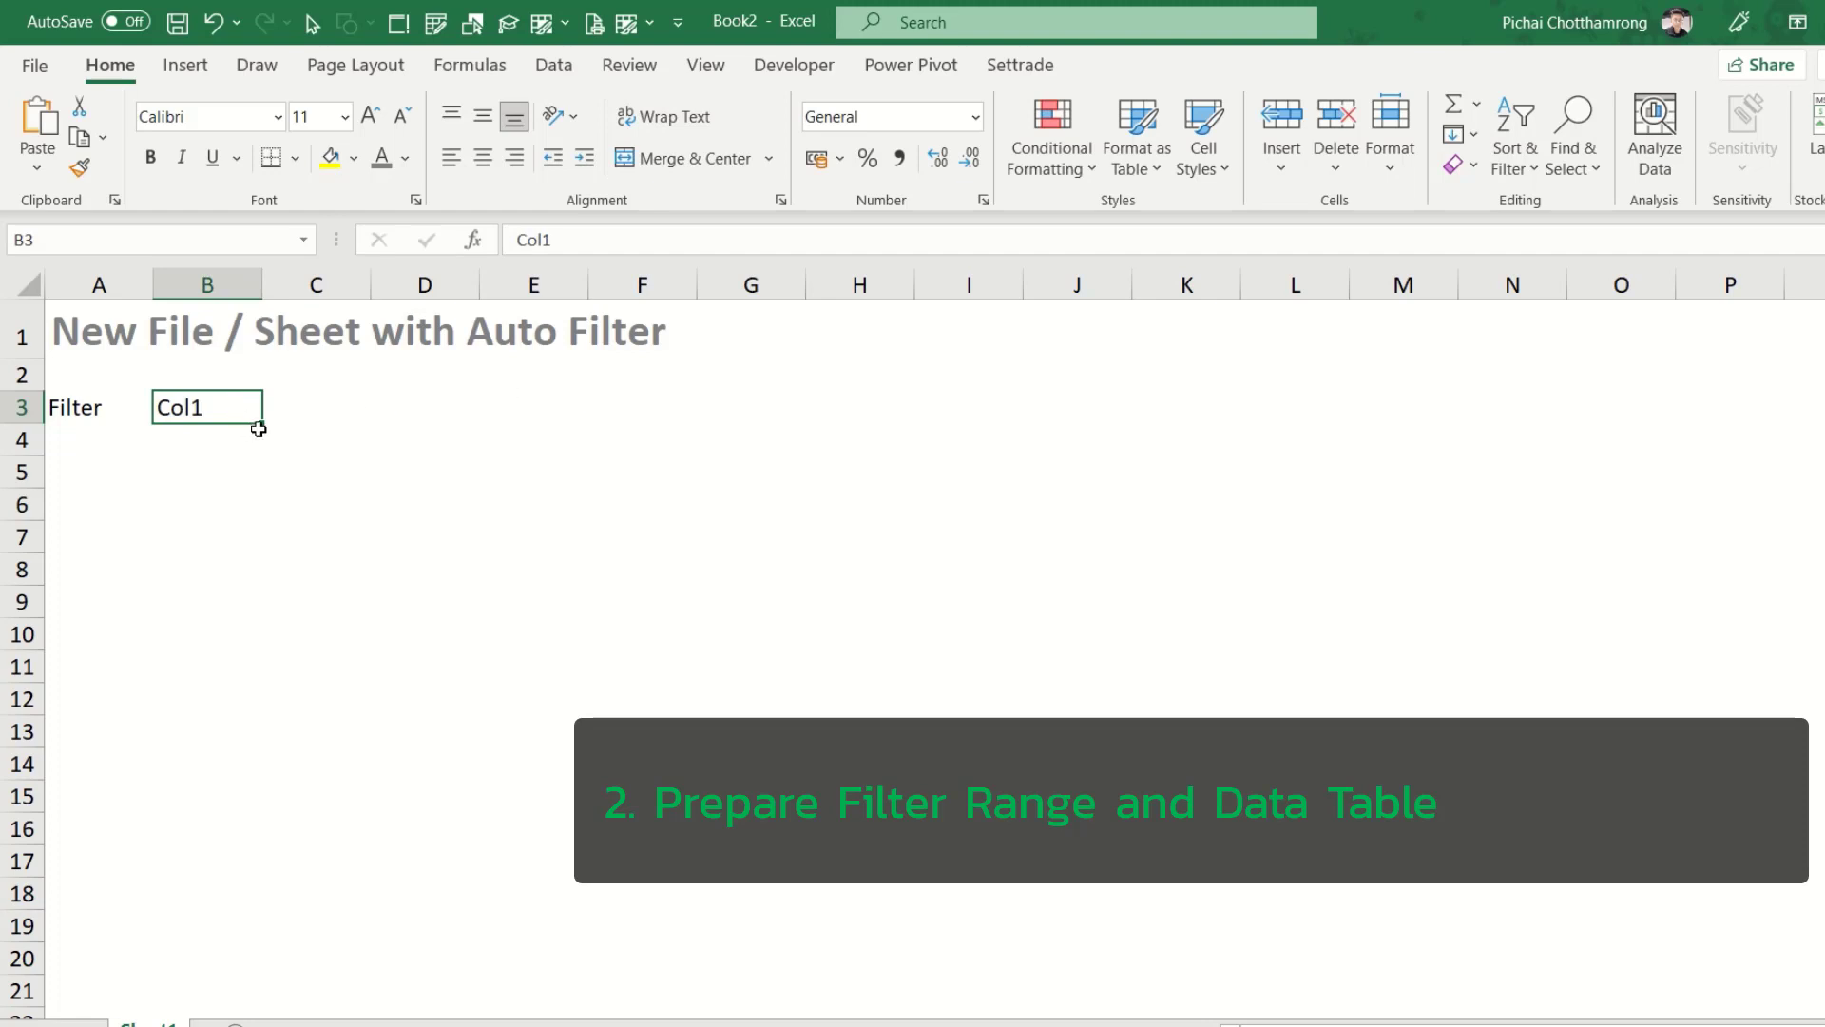
{"action": "left_click_drag", "start_coordinate": [259, 428], "coordinate": [478, 424]}
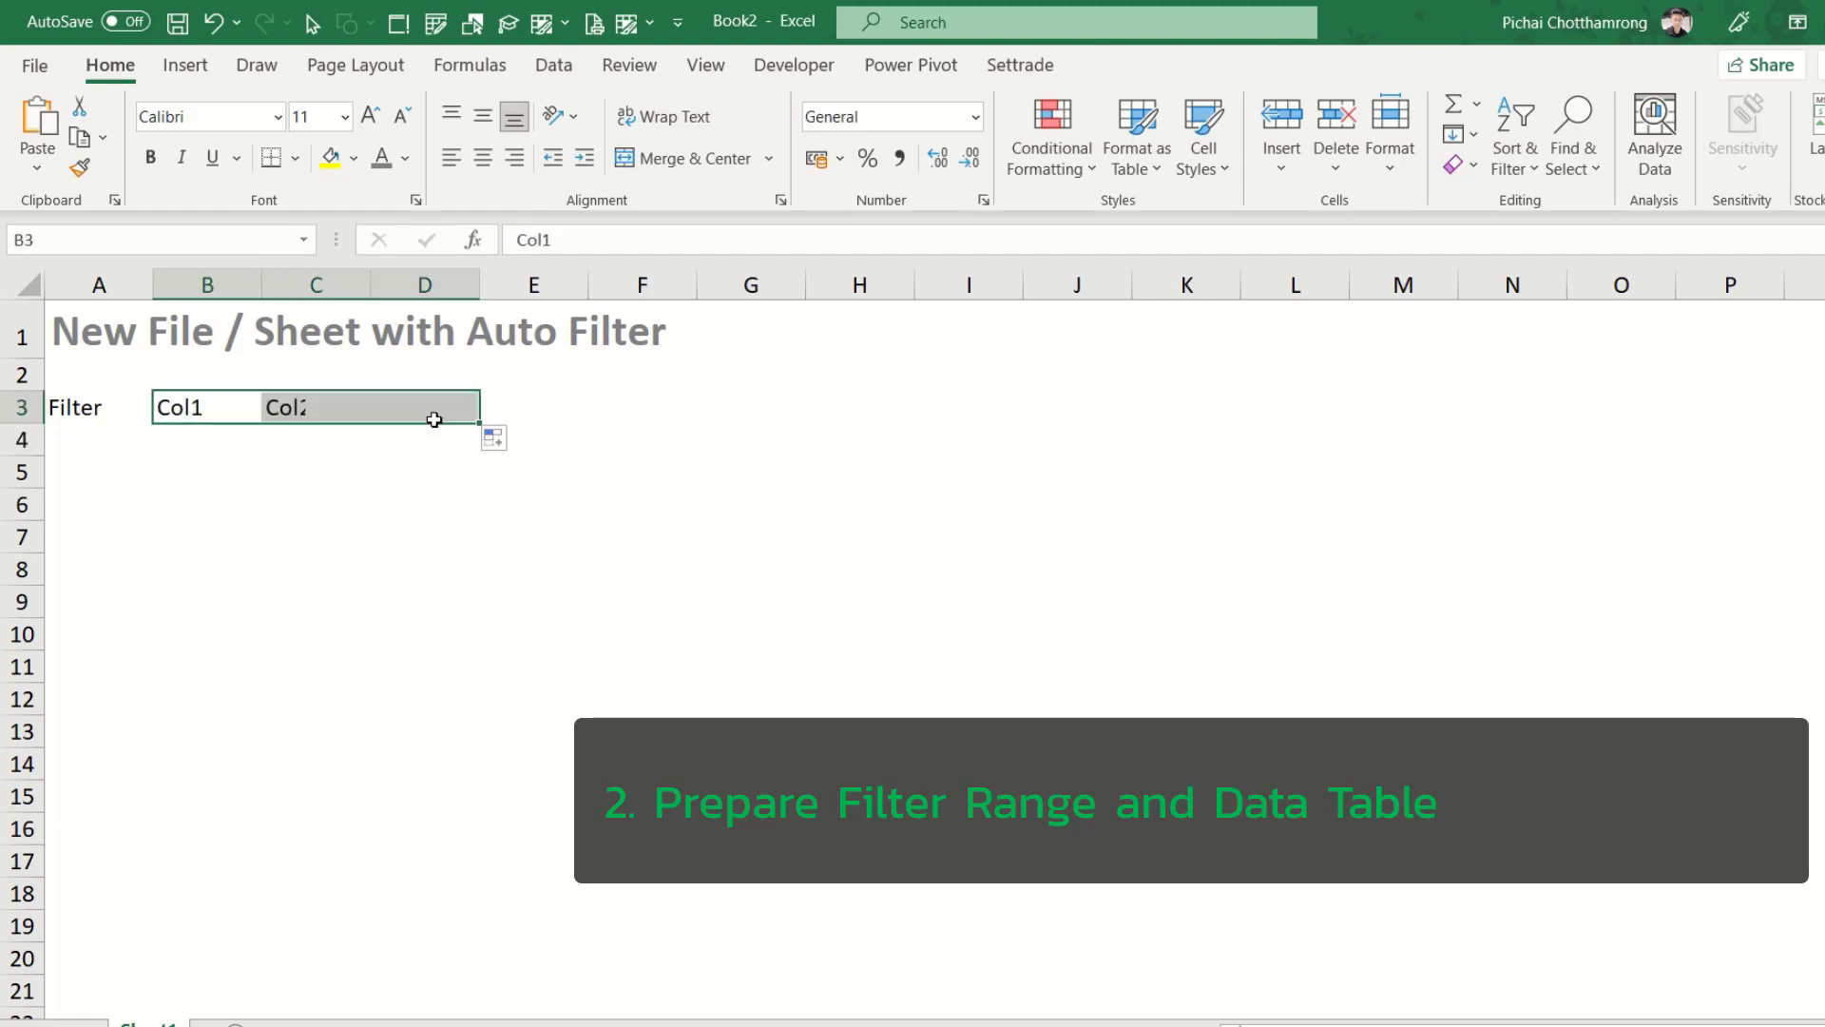
Label F3 as Data and enter the table headers ID, Name and Qty in G3:I3
{"action": "left_click", "coordinate": [668, 402]}
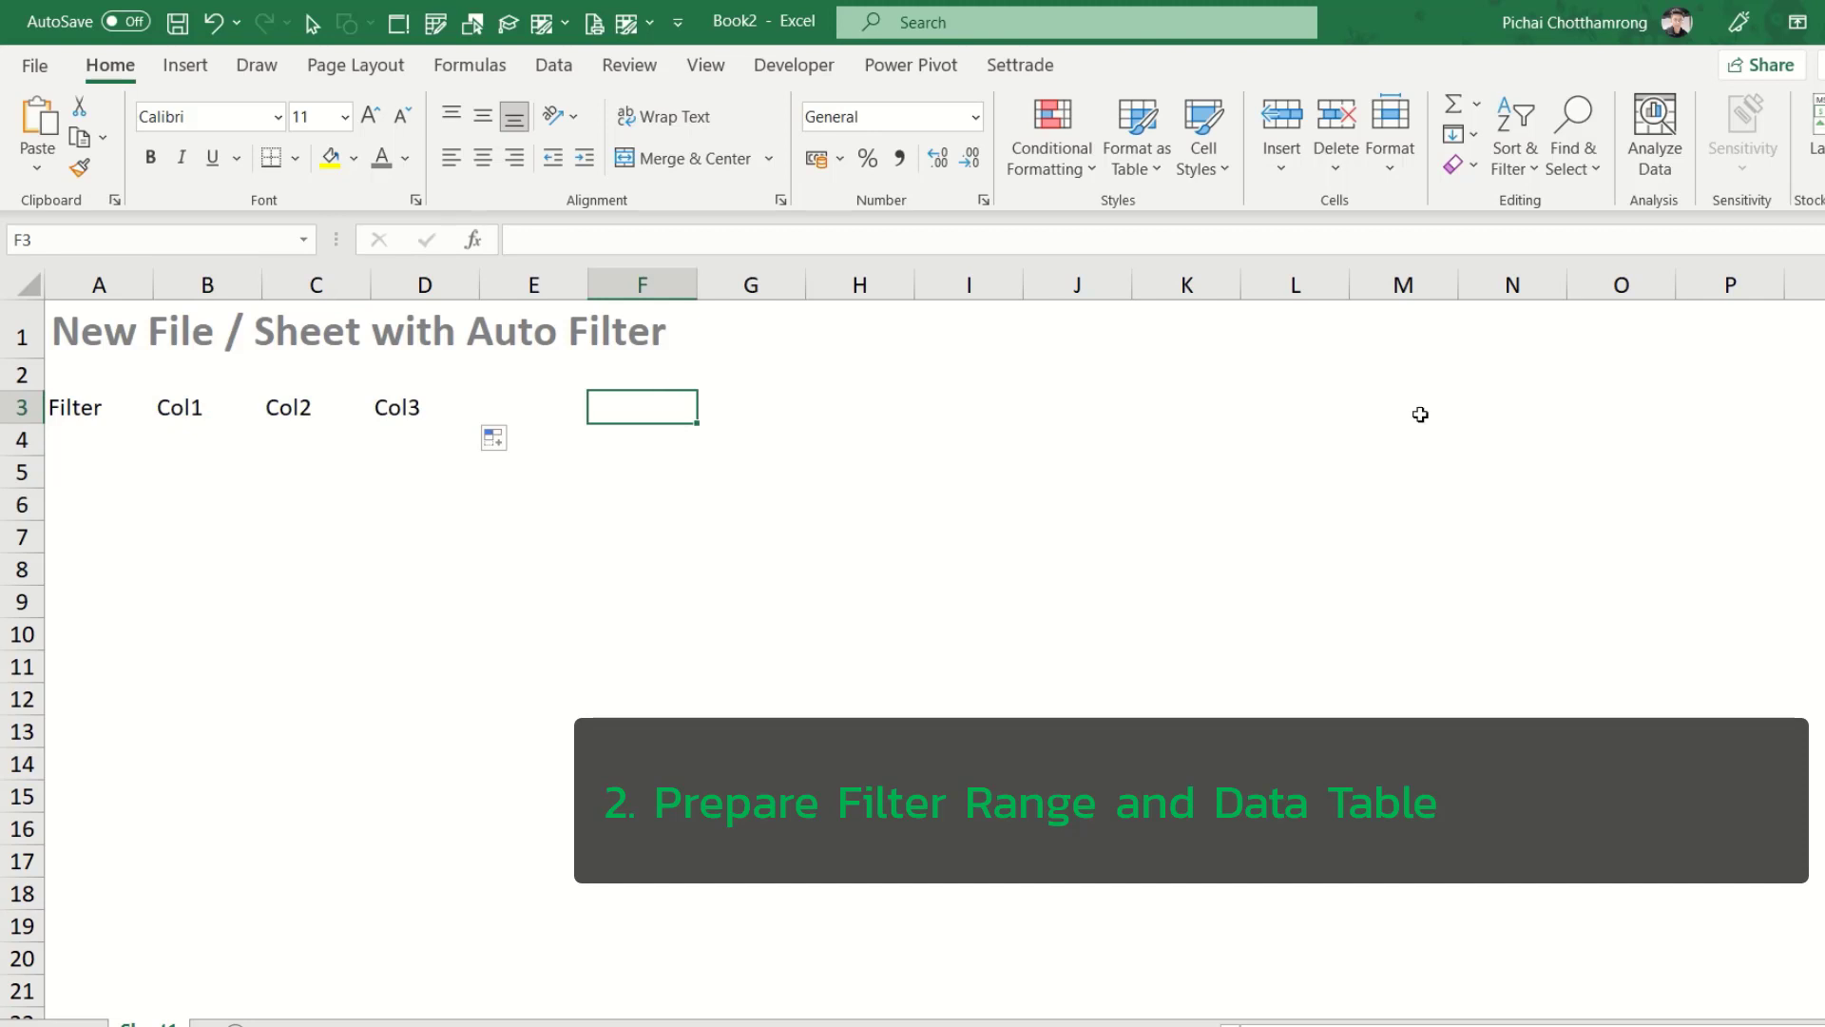
{"action": "type", "text": "Dat"}
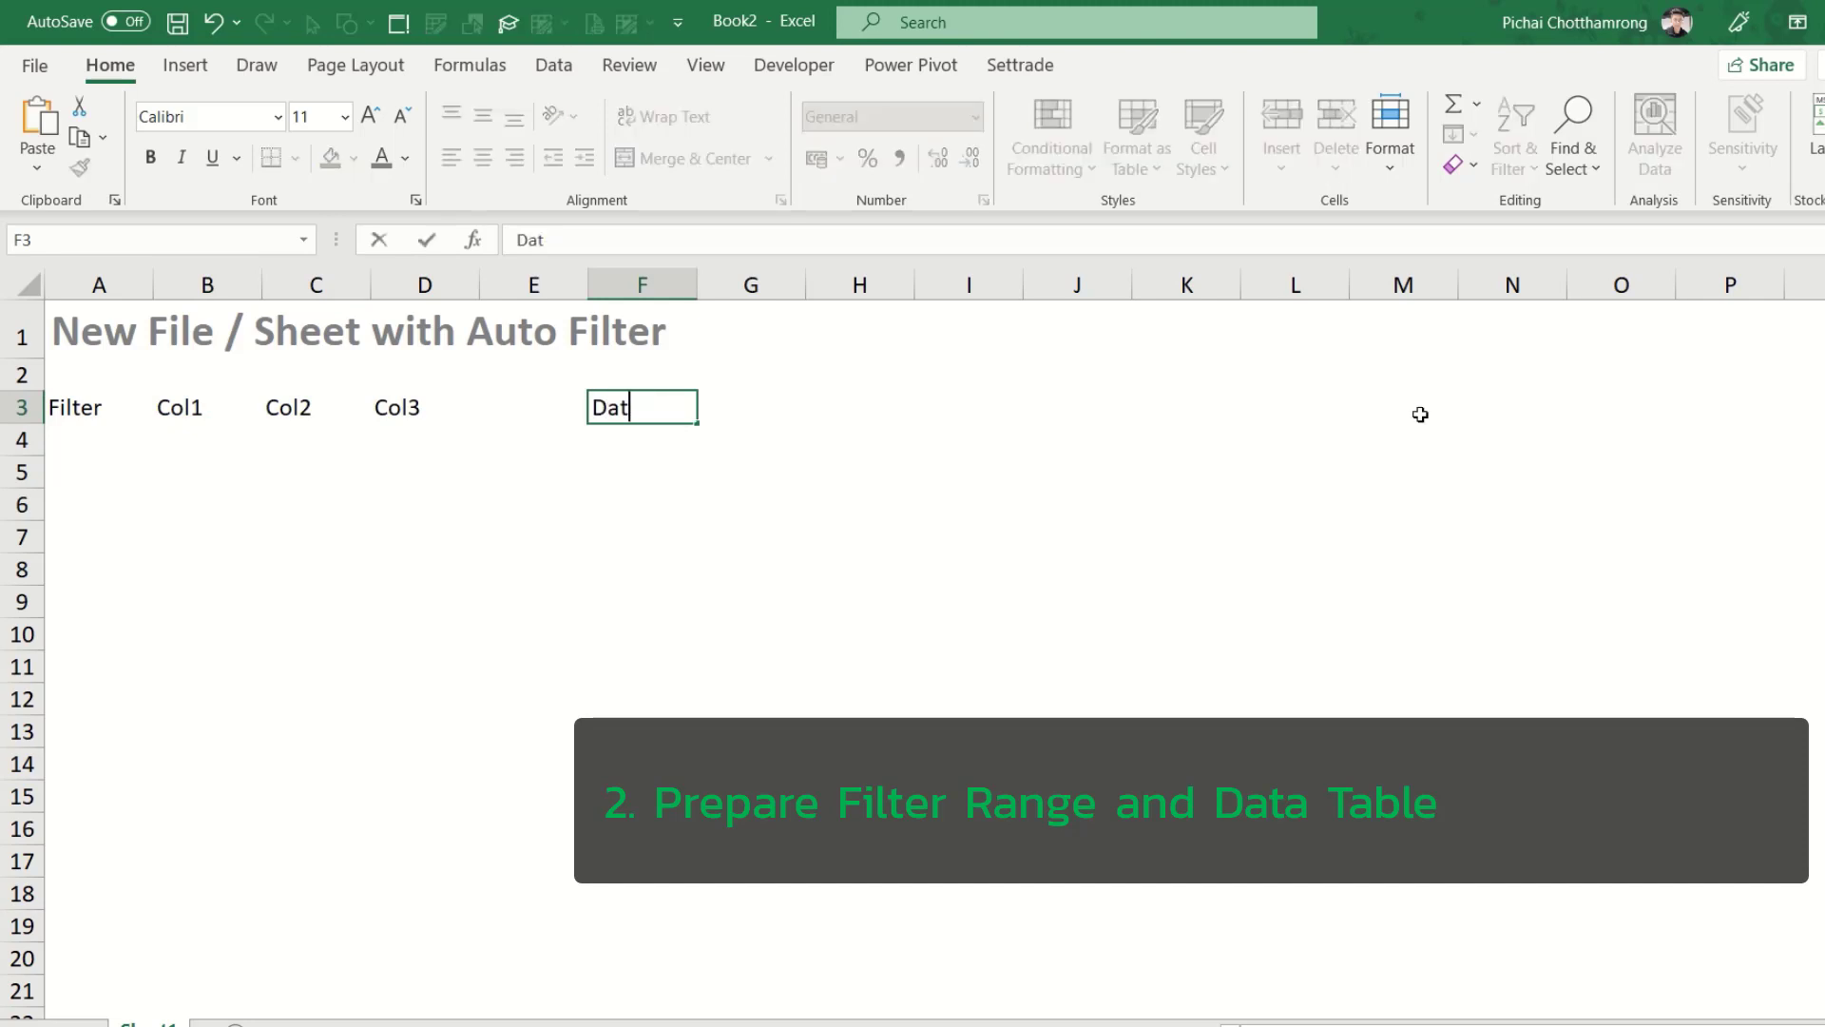
{"action": "type", "text": "ea"}
{"action": "key", "text": "Return"}
{"action": "key", "text": "Right"}
{"action": "key", "text": "Up"}
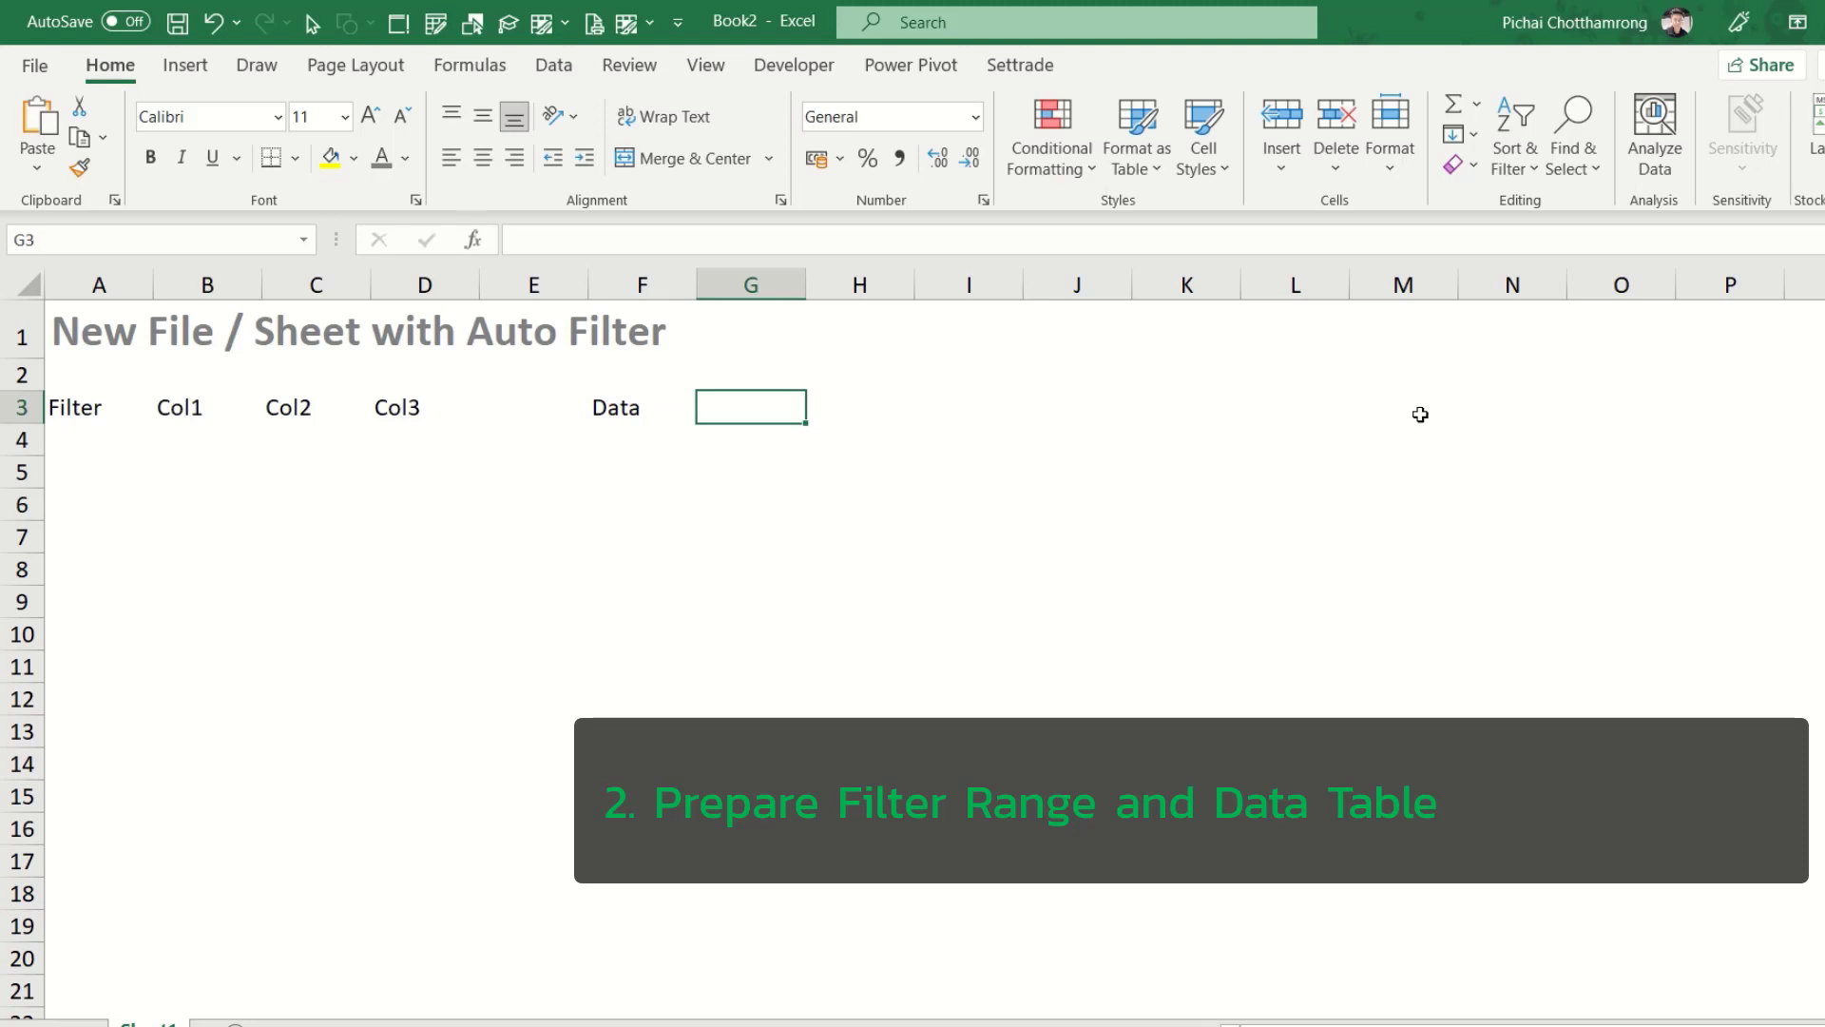
{"action": "type", "text": "ID"}
{"action": "key", "text": "Tab"}
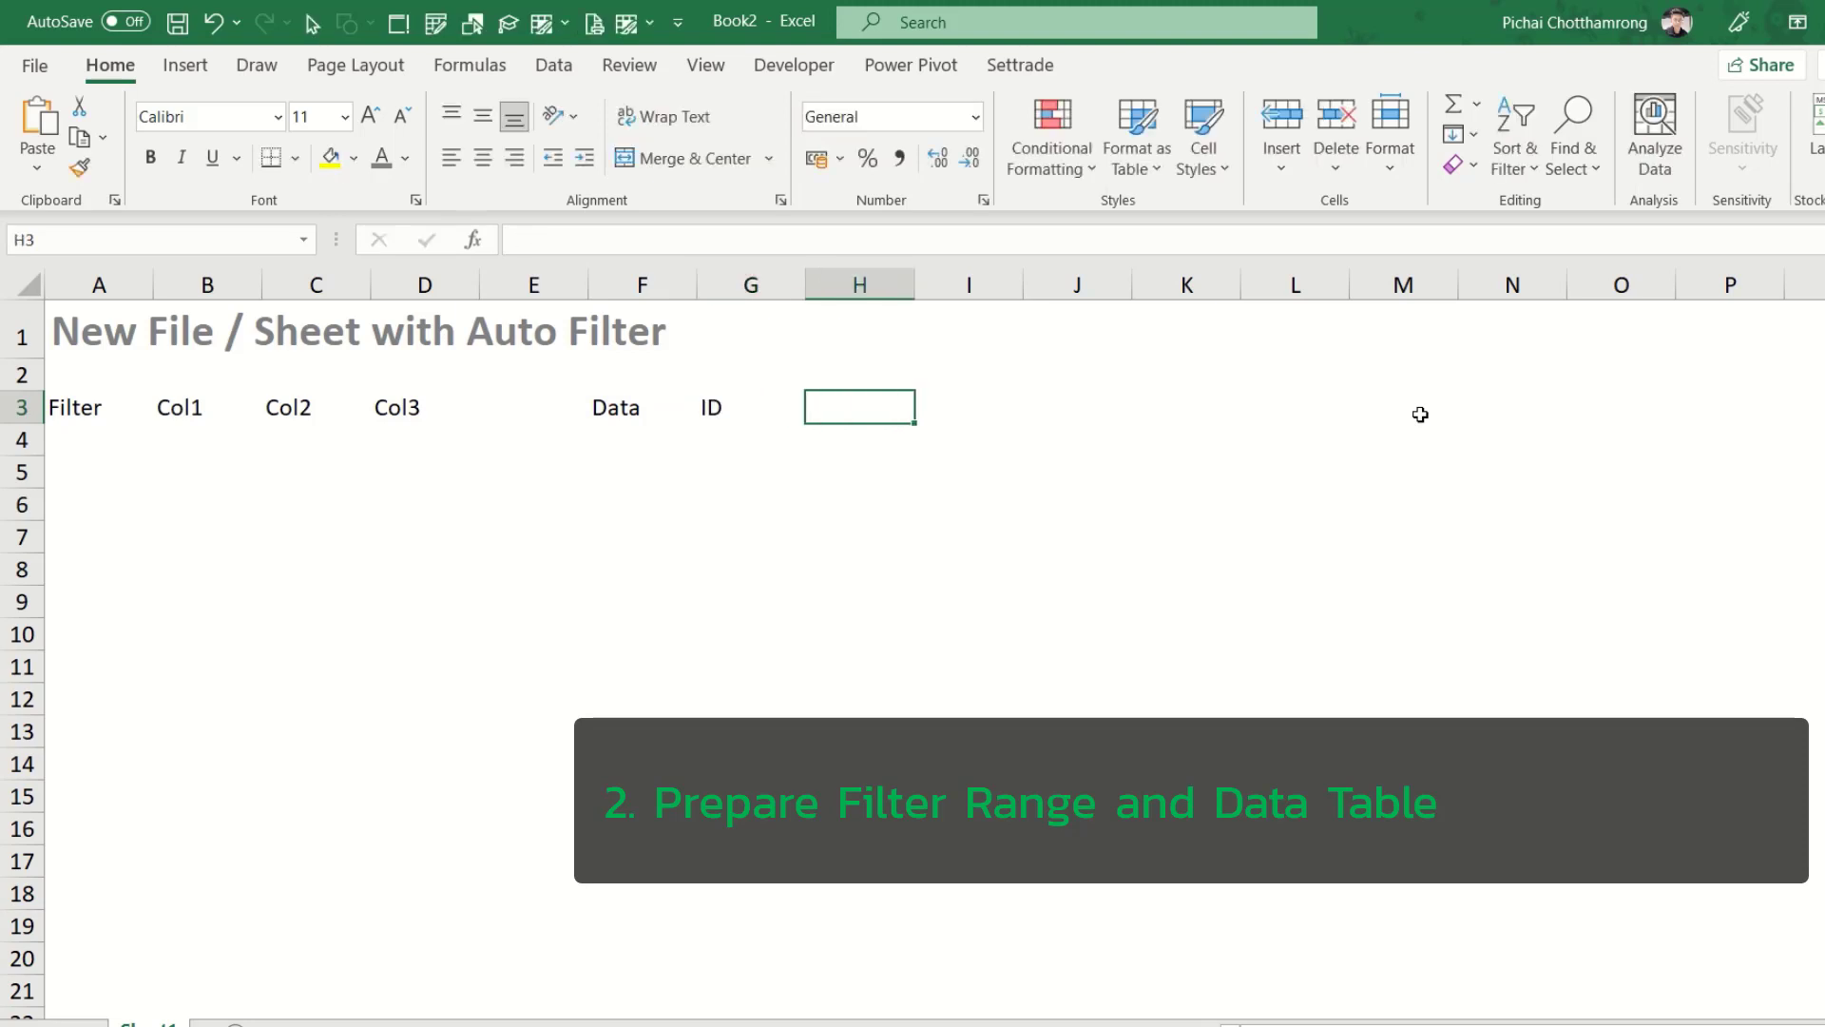
{"action": "type", "text": "Name"}
{"action": "key", "text": "Tab"}
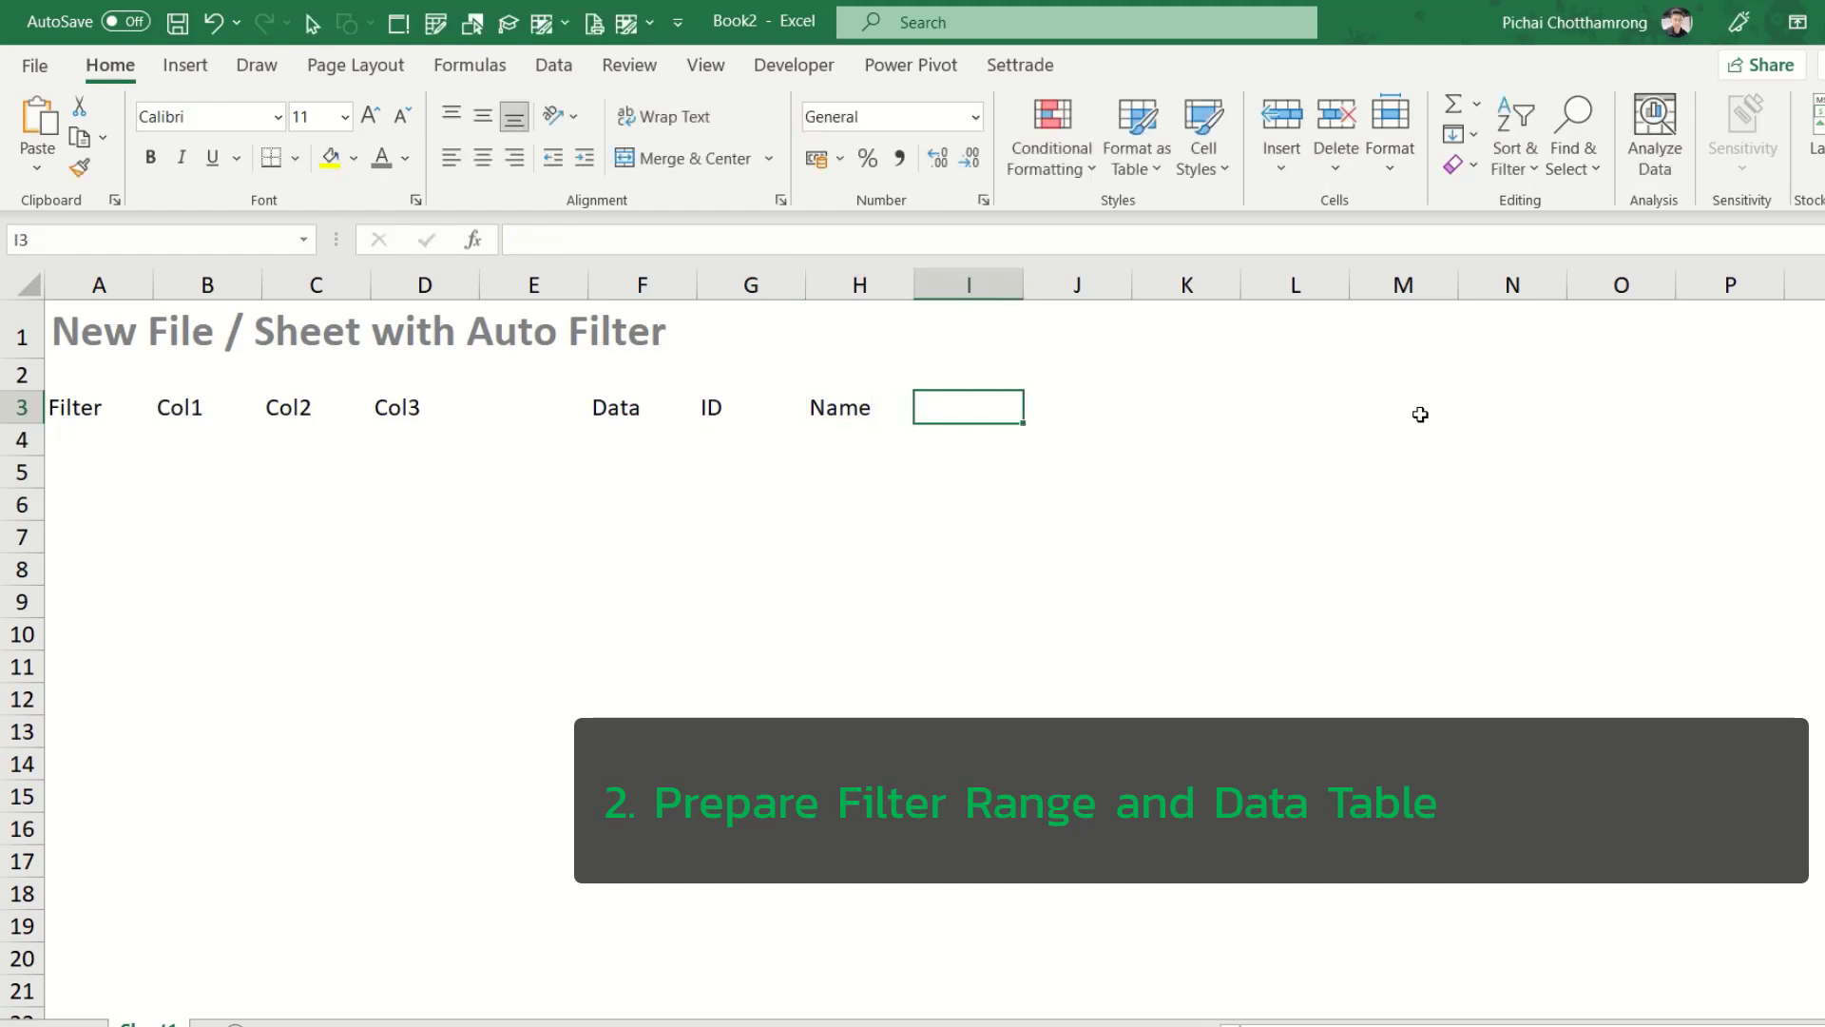
{"action": "type", "text": "Qty"}
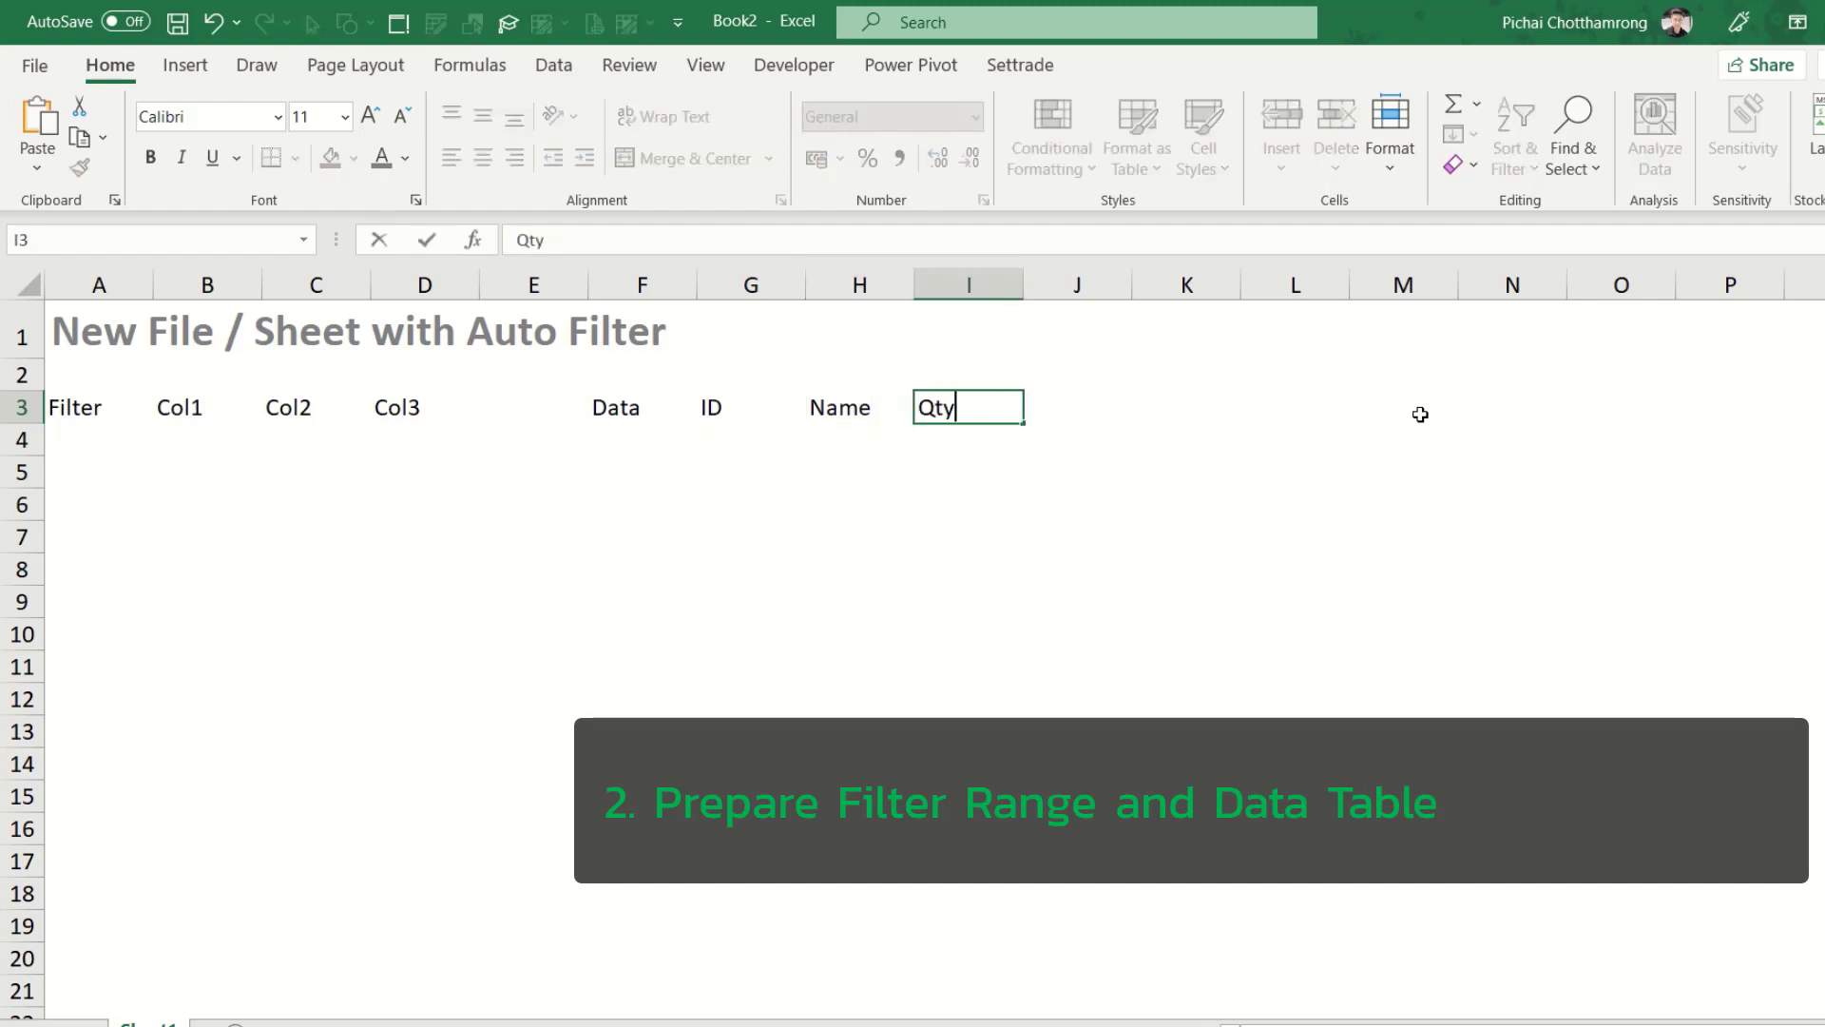
{"action": "key", "text": "Return"}
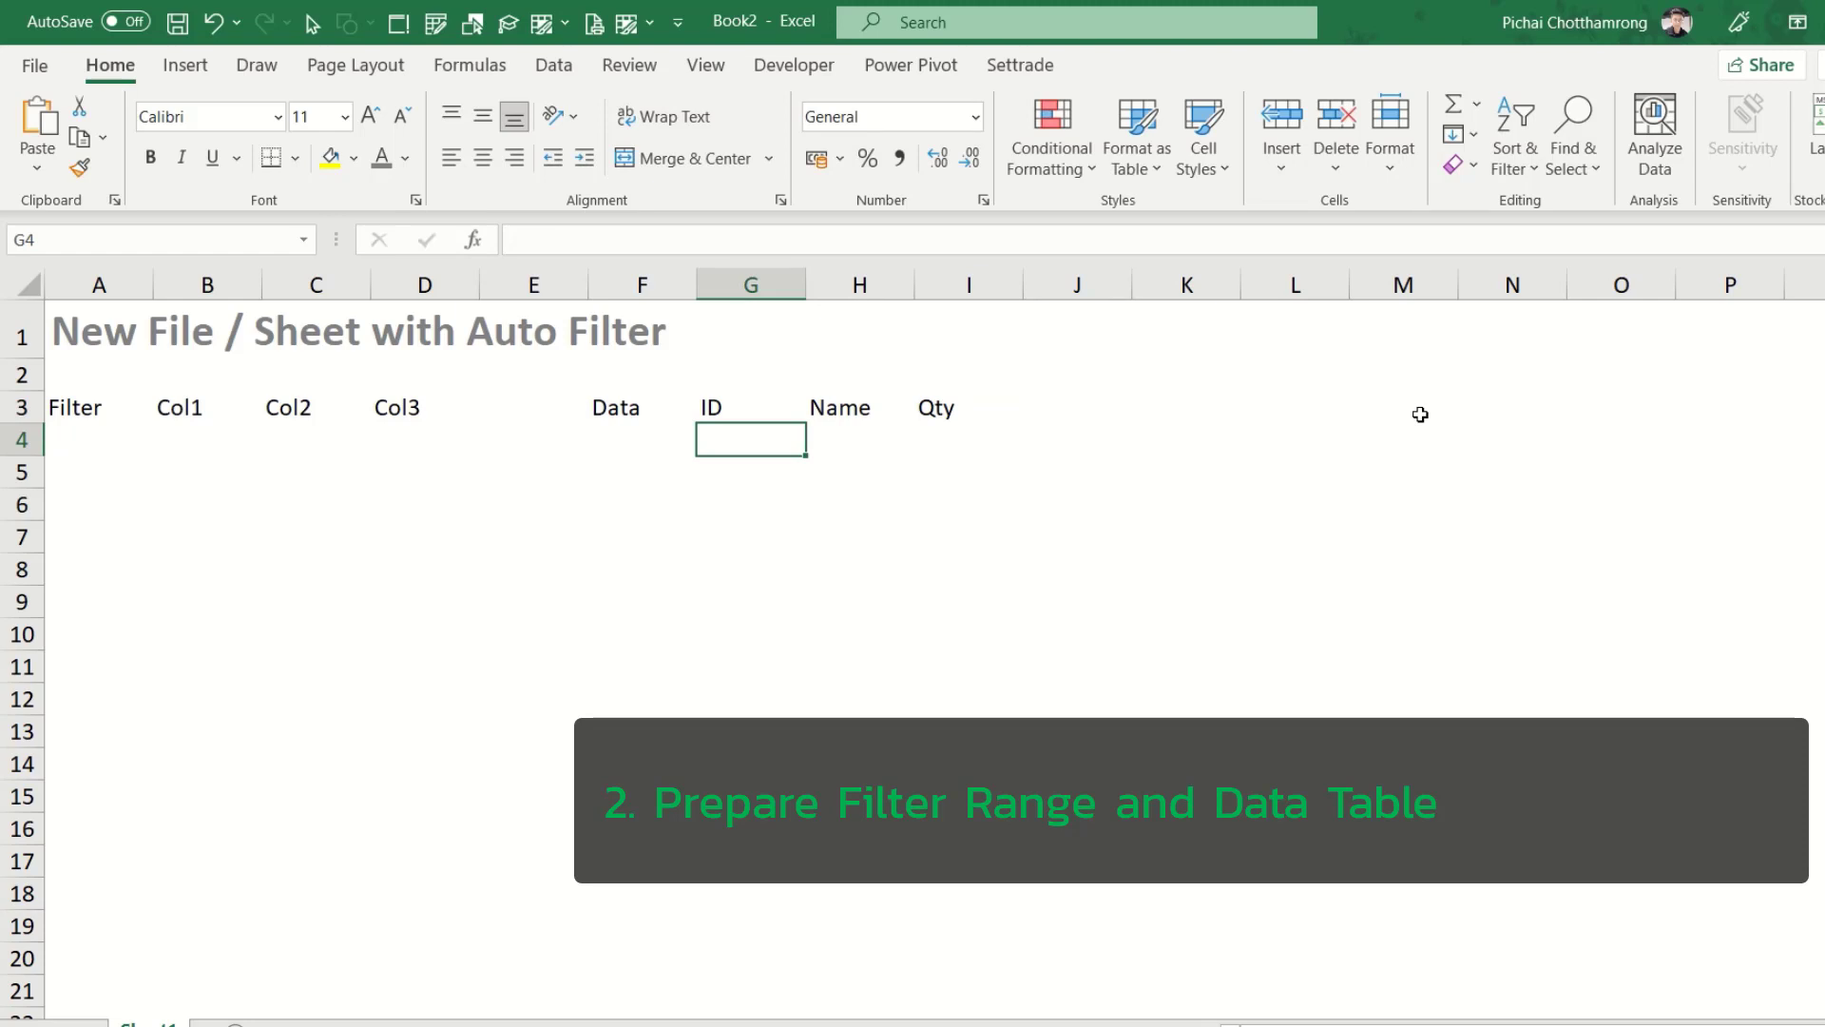
Enter the IDs 1 and 2 in G4:G5 and select the first cell under Name, H4
{"action": "type", "text": "1"}
{"action": "key", "text": "Return"}
{"action": "type", "text": "2"}
{"action": "key", "text": "Return"}
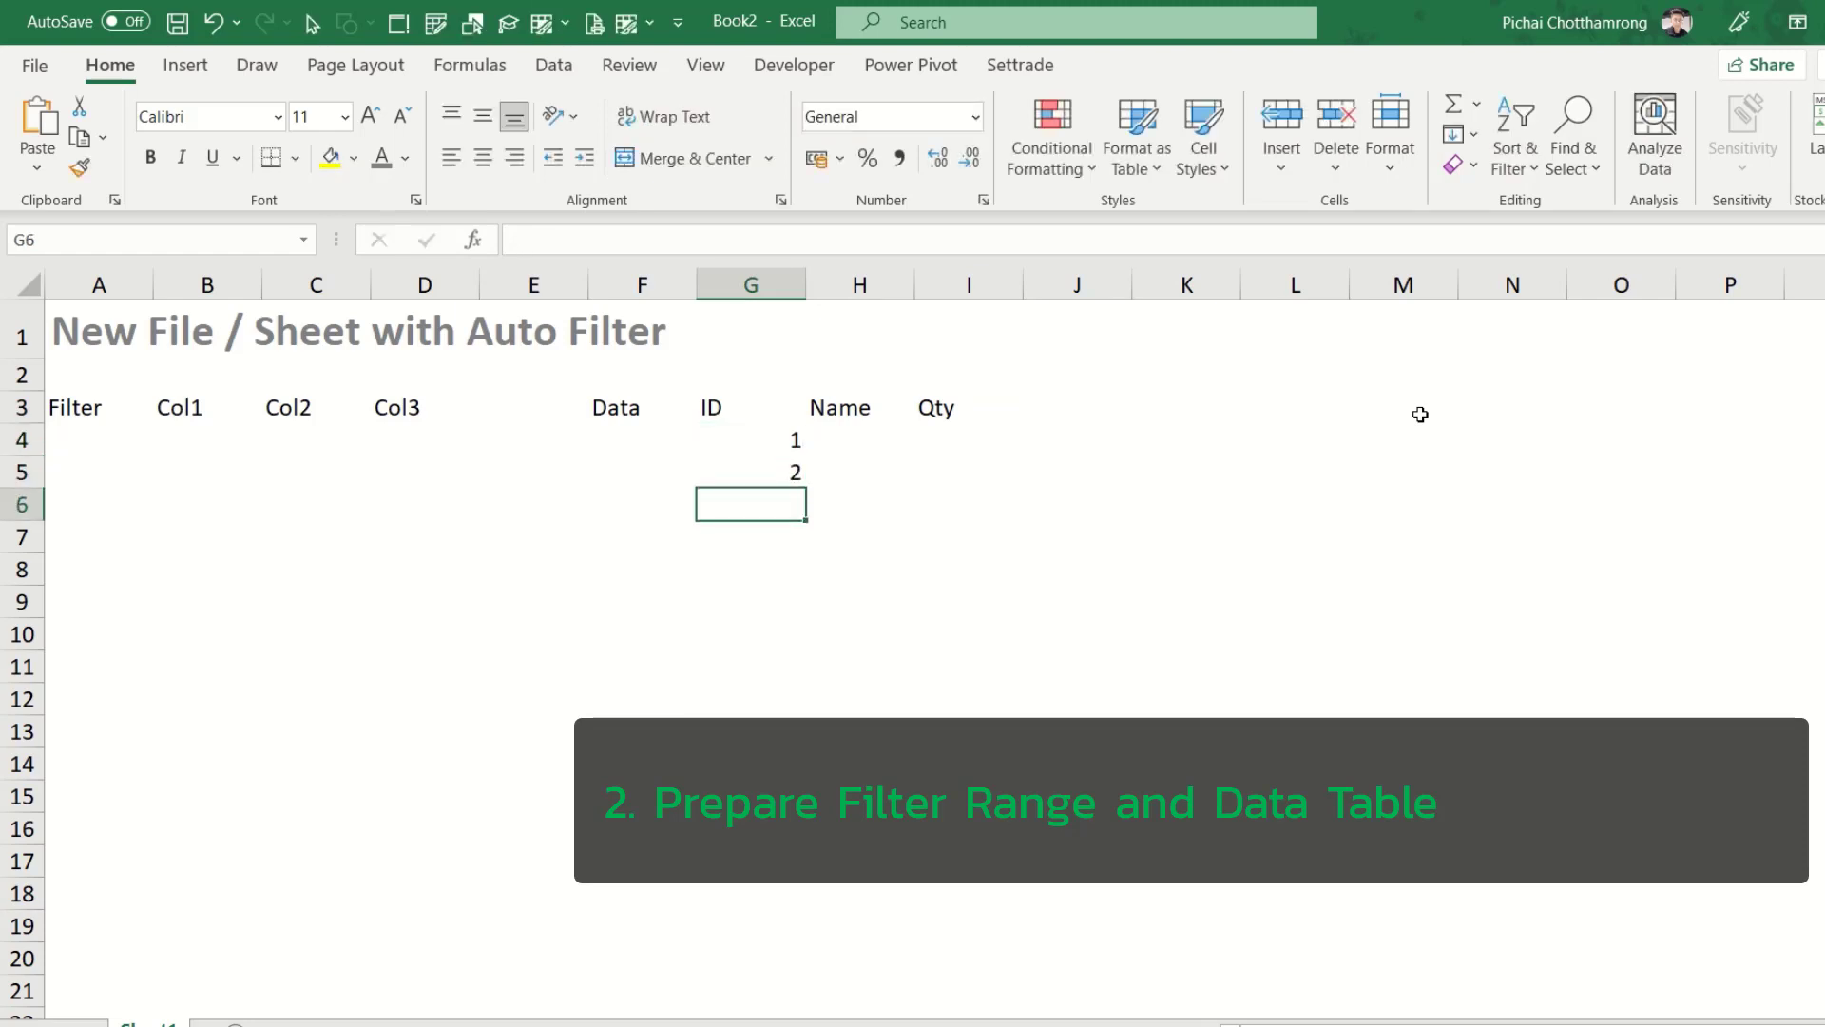
{"action": "key", "text": "Up"}
{"action": "key", "text": "Right"}
{"action": "key", "text": "Up"}
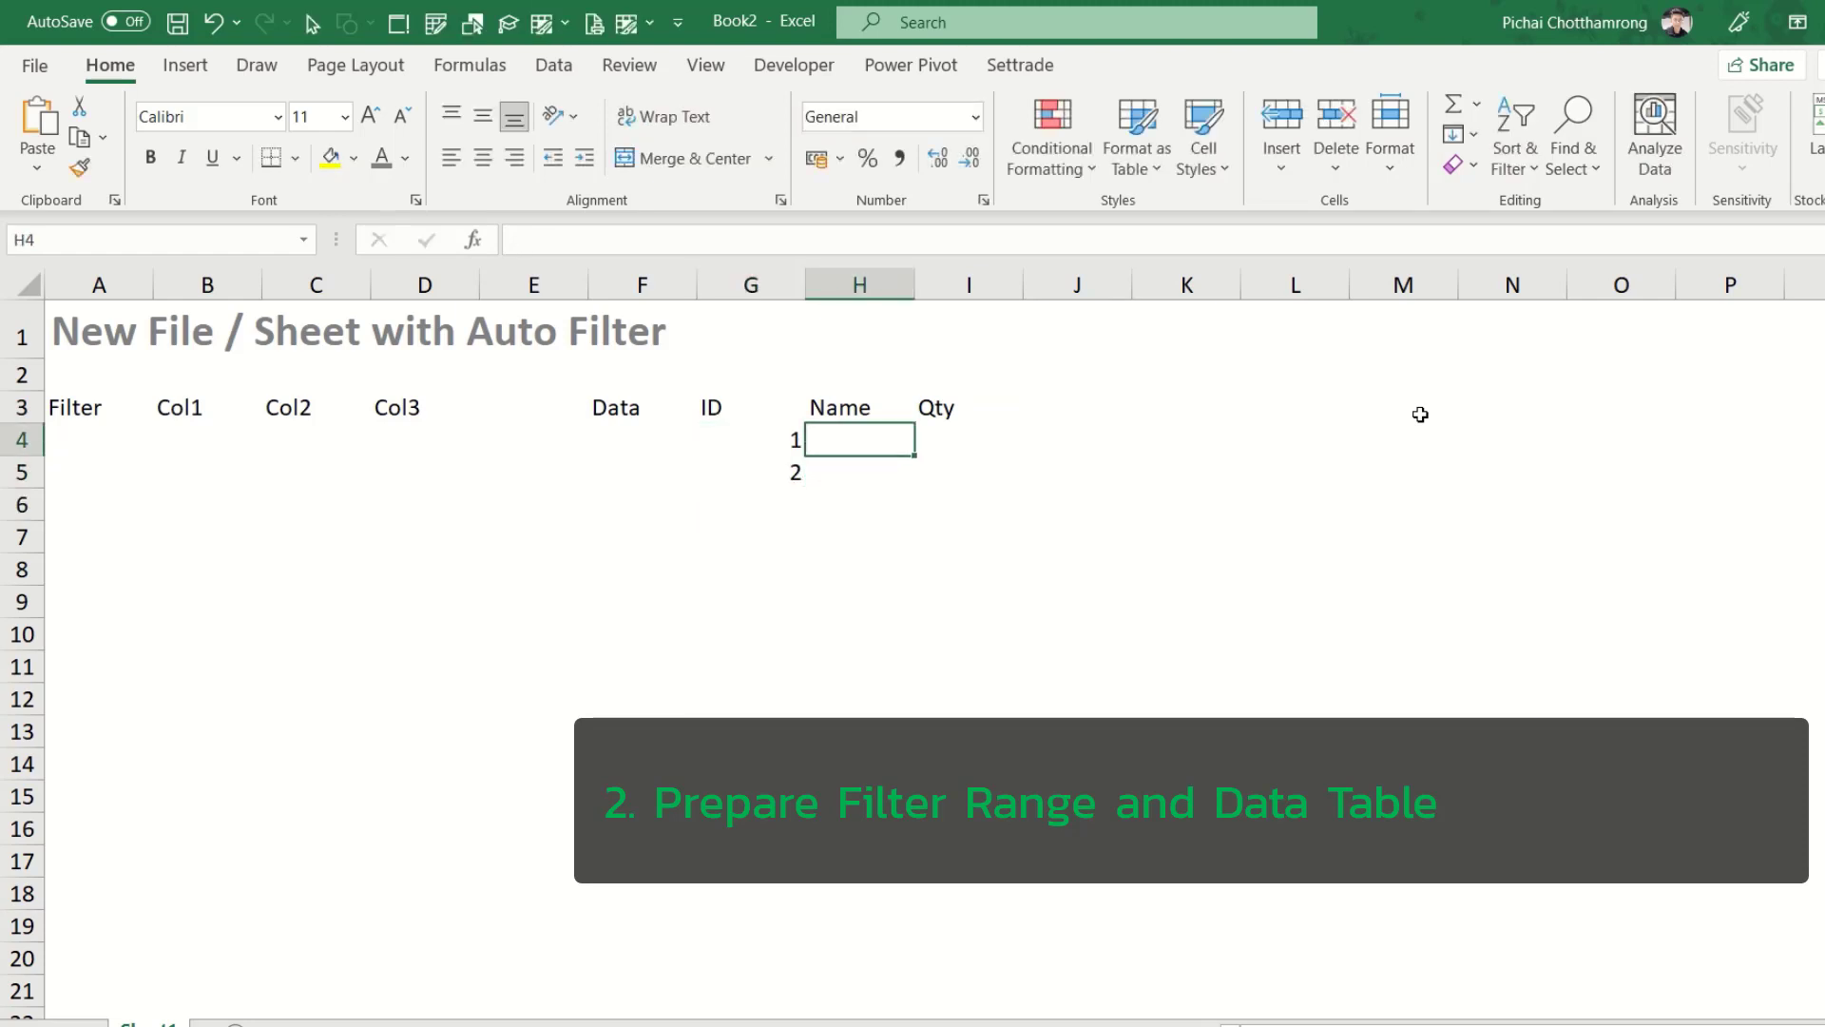
Enter the names A and B in H4:H5
{"action": "type", "text": "A"}
{"action": "key", "text": "Return"}
{"action": "type", "text": "B"}
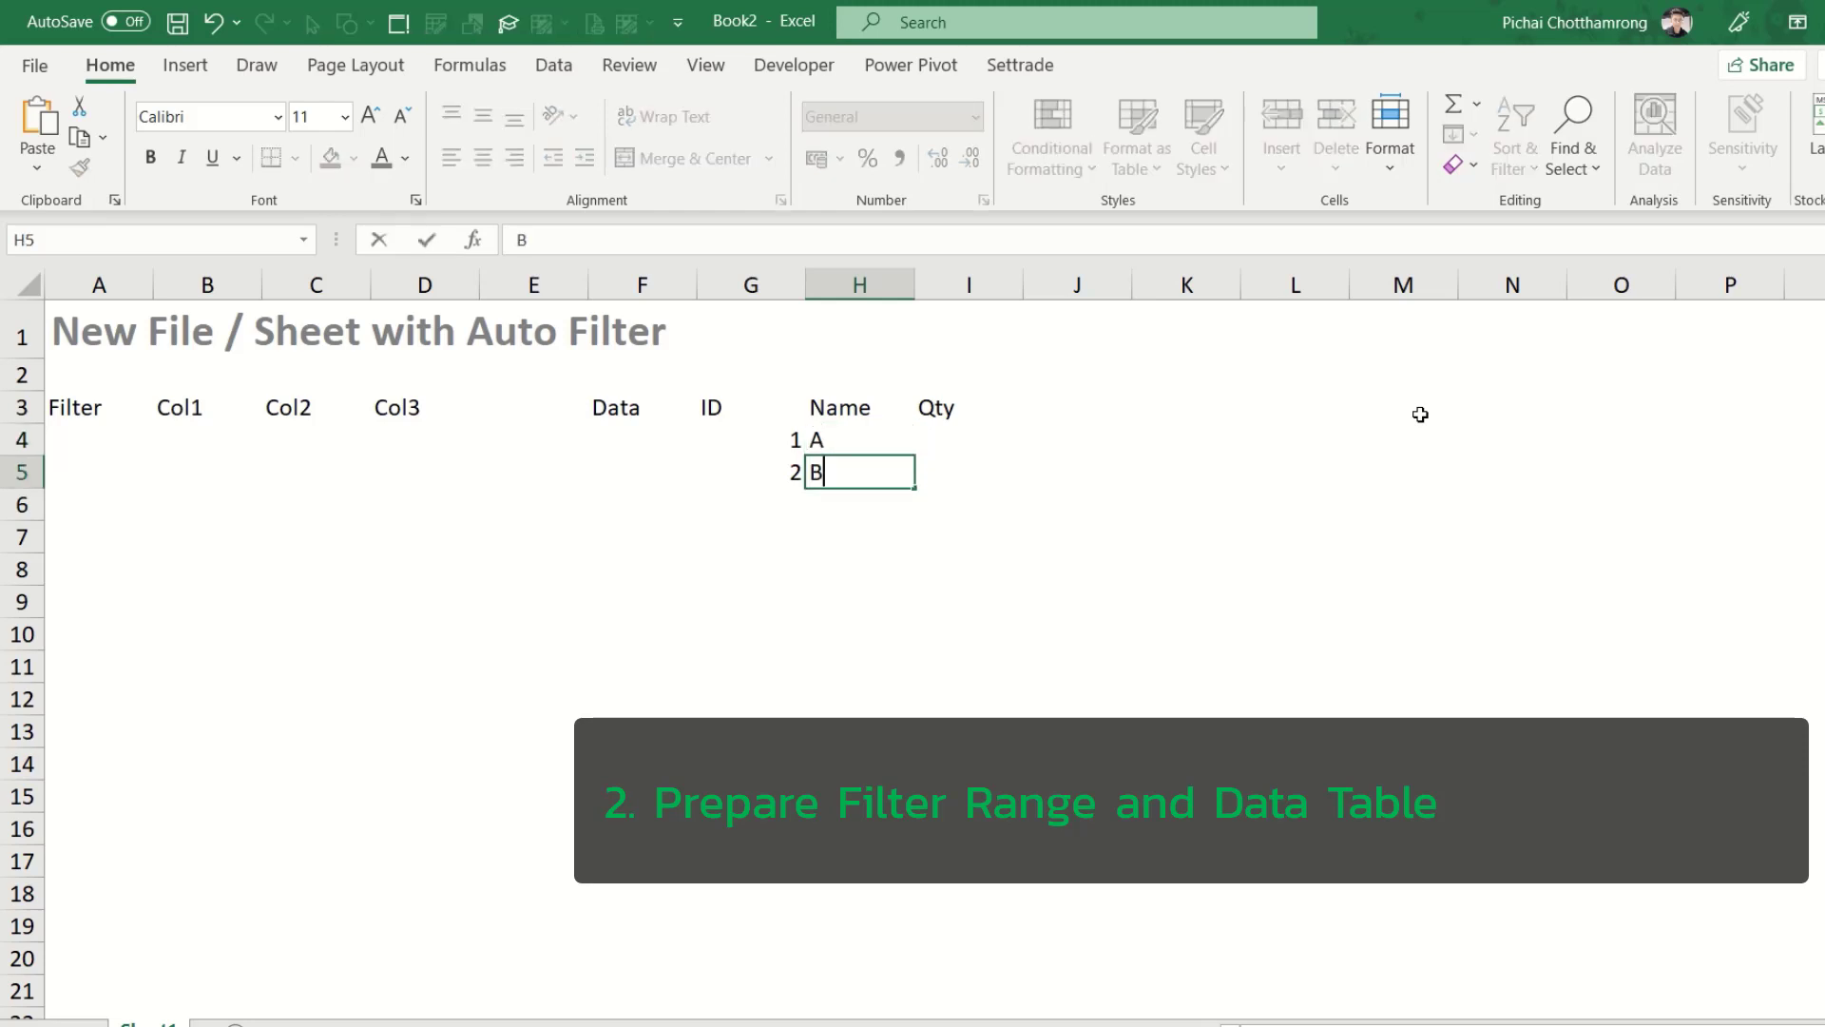
{"action": "key", "text": "Return"}
Enter the quantities 10 and 20 in I4:I5 and extend the ID, Name and Qty series down to row 15
{"action": "key", "text": "Right"}
{"action": "key", "text": "Up"}
{"action": "key", "text": "Up"}
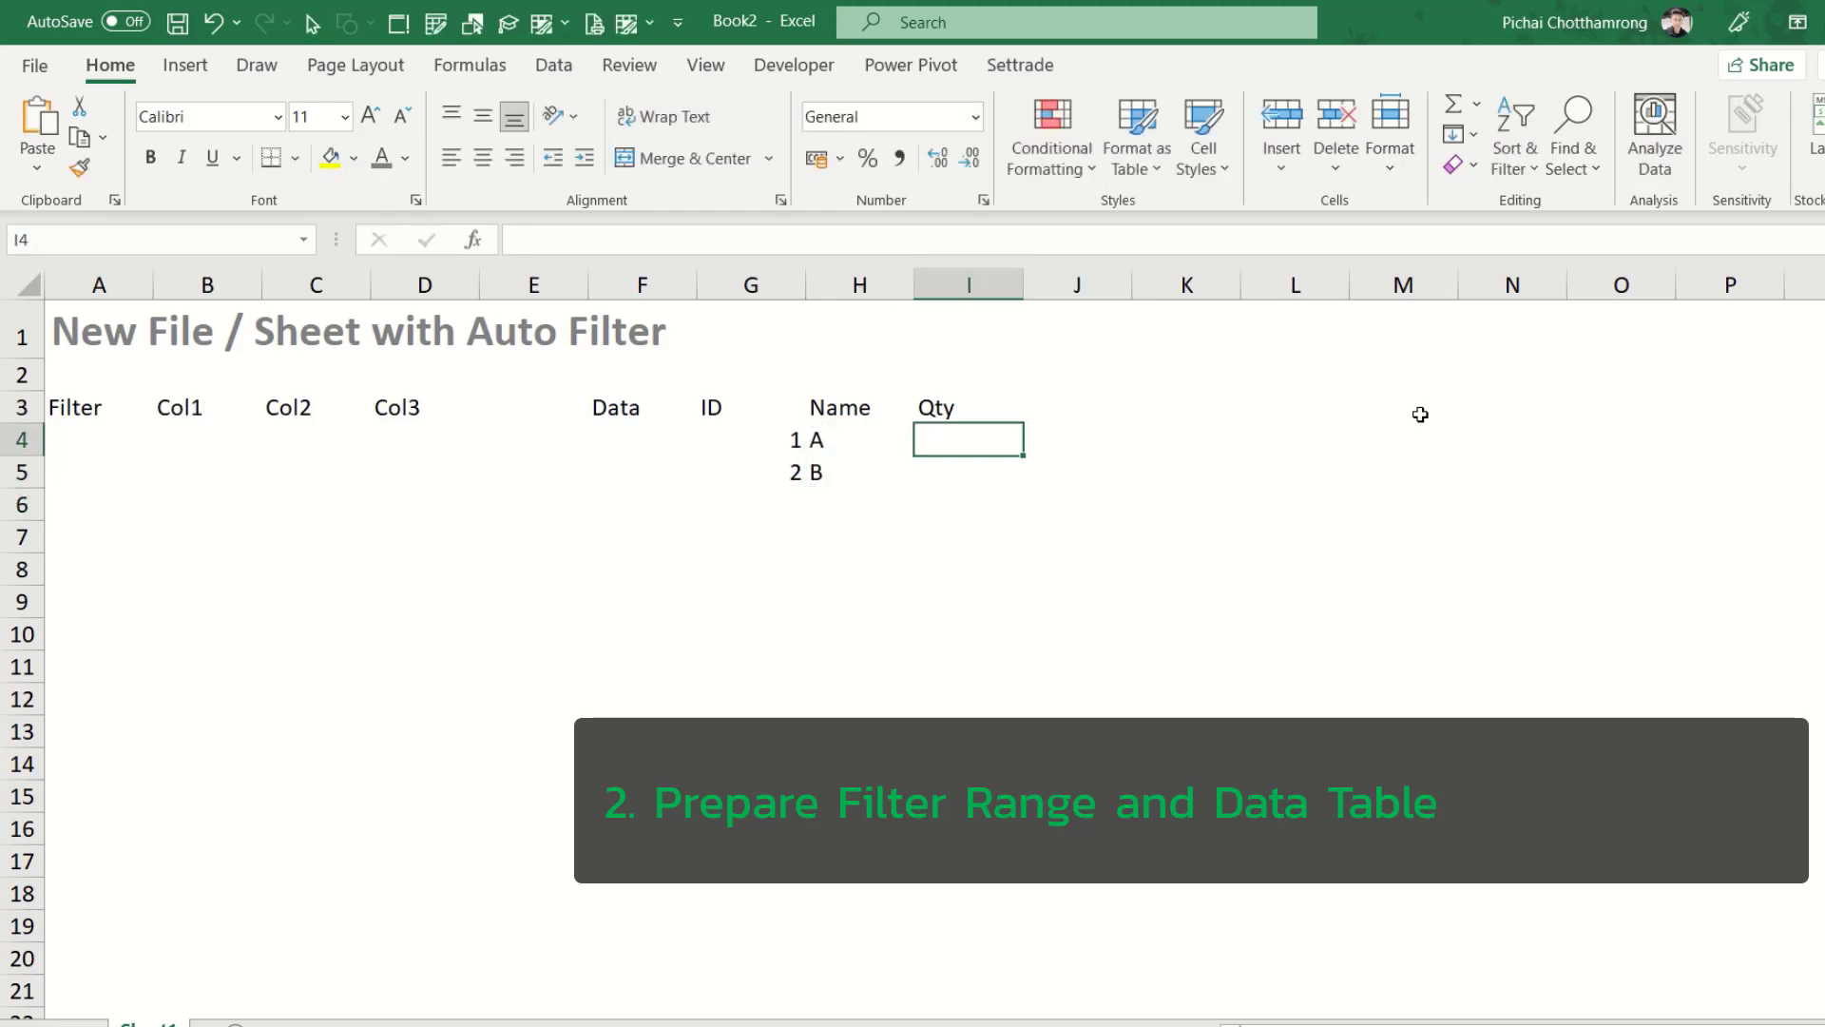
{"action": "type", "text": "10"}
{"action": "key", "text": "Return"}
{"action": "type", "text": "20"}
{"action": "key", "text": "Return"}
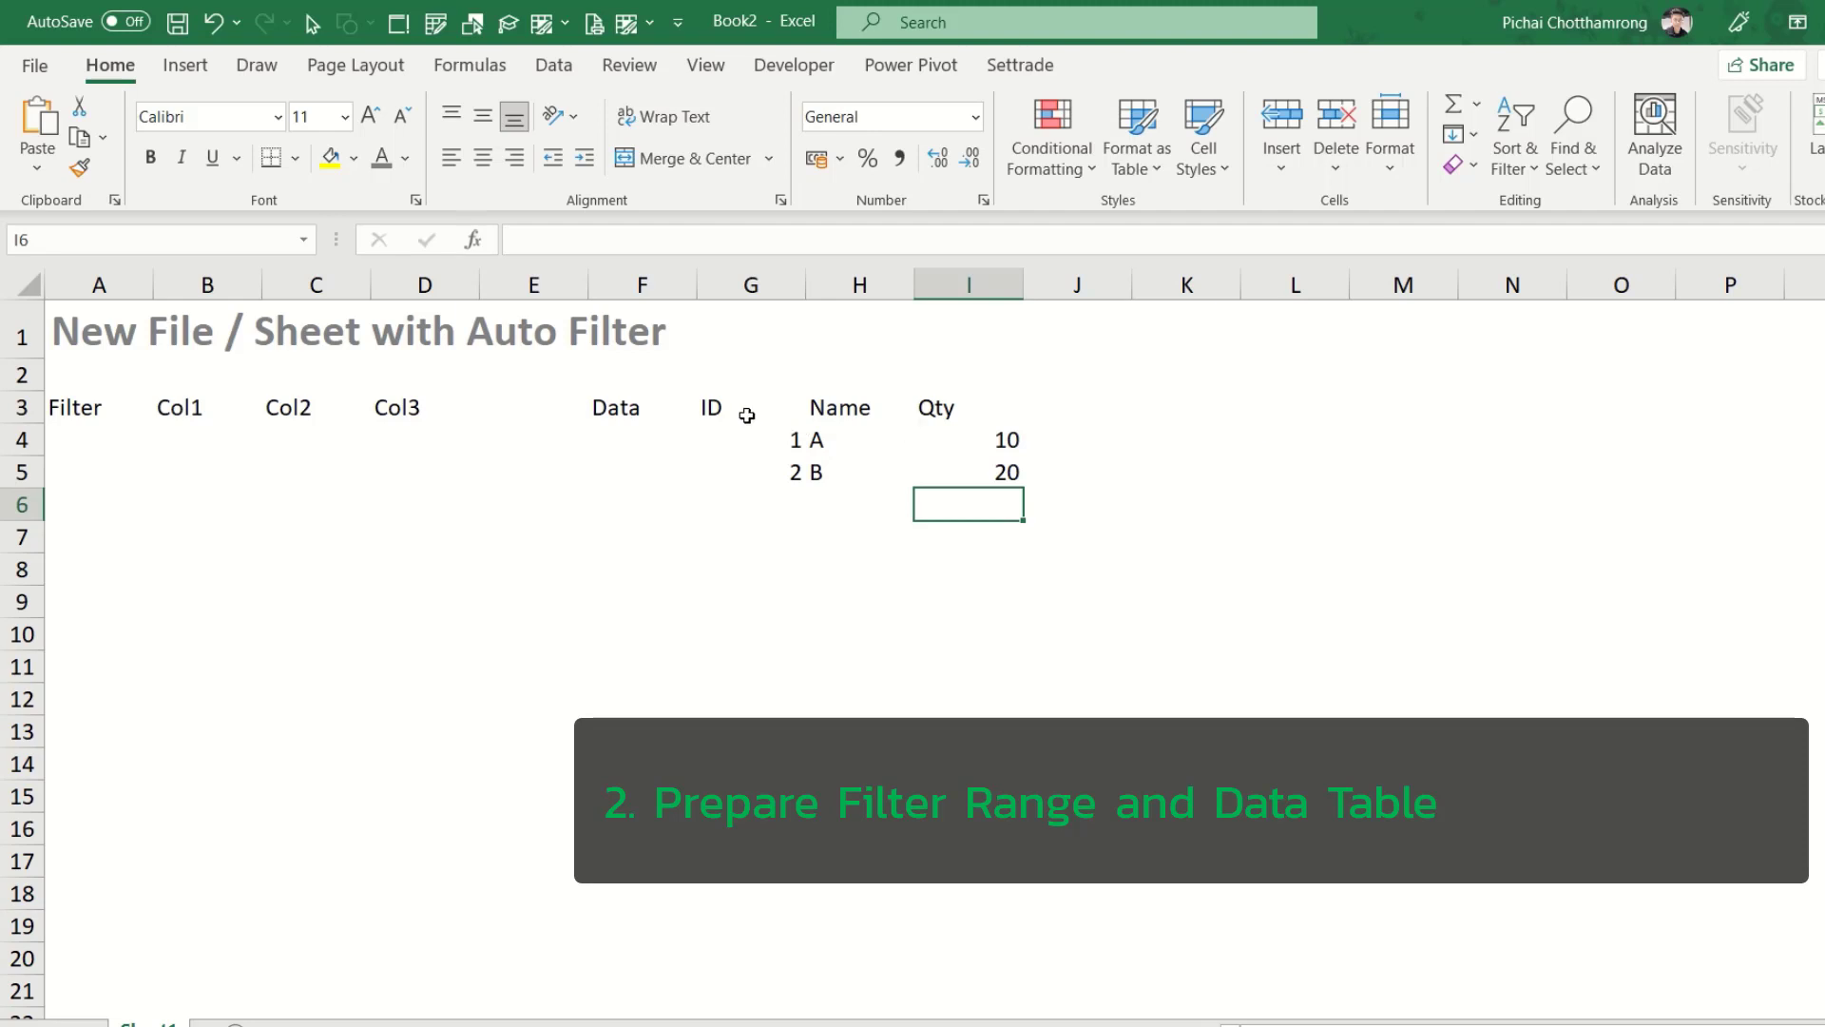
{"action": "left_click_drag", "start_coordinate": [747, 416], "coordinate": [1002, 468]}
{"action": "left_click_drag", "start_coordinate": [760, 442], "coordinate": [998, 810]}
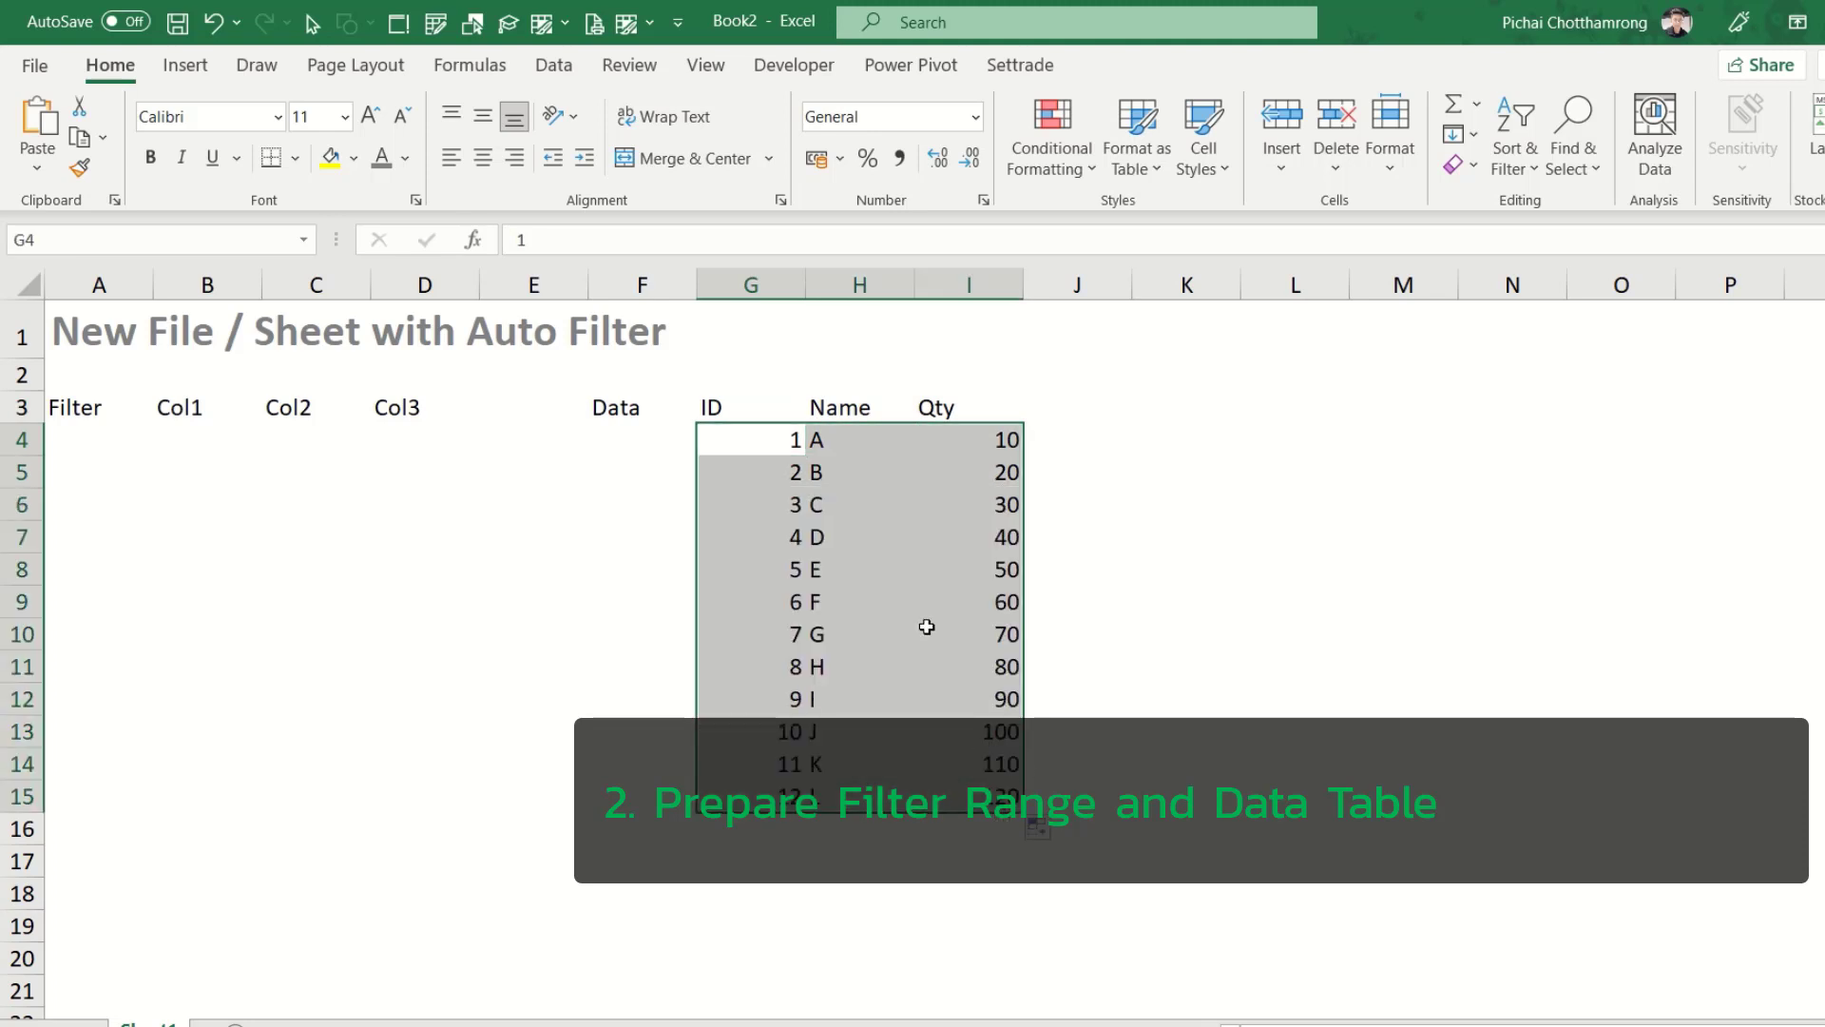
Convert the range G3:I15 into a table with headers and apply the orange banded table style
{"action": "left_click", "coordinate": [760, 409]}
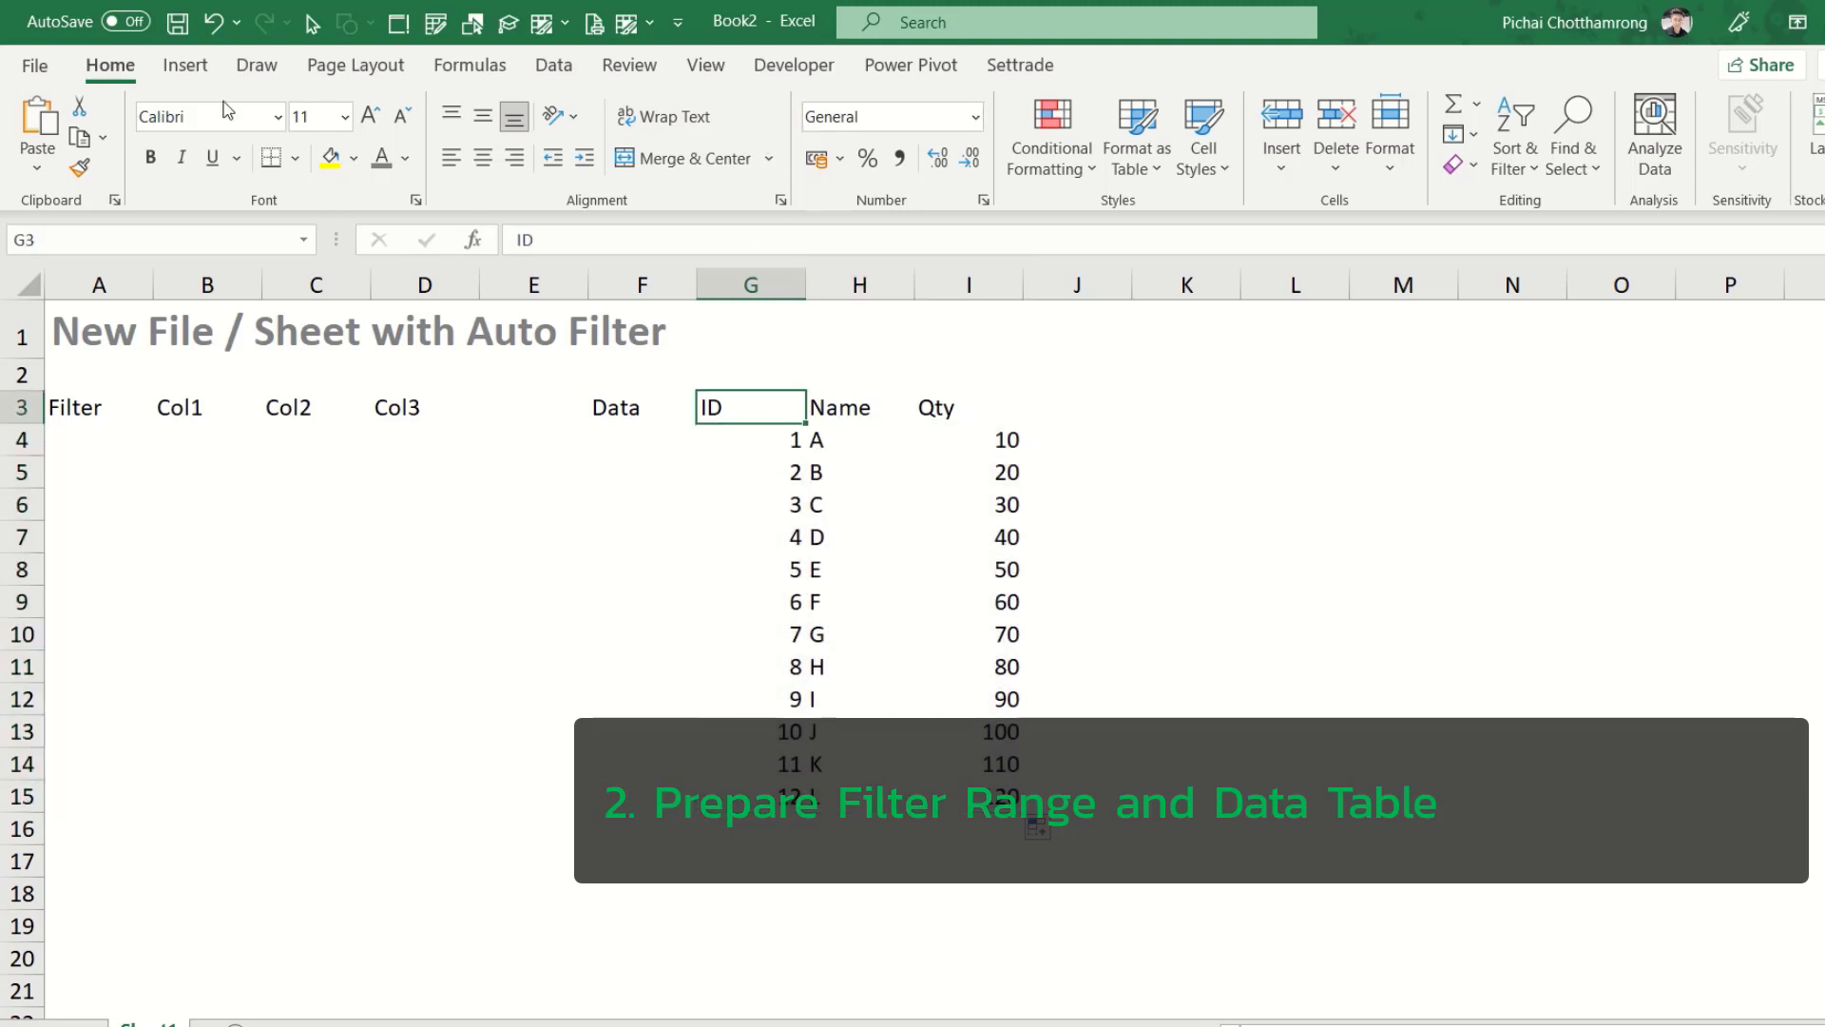
{"action": "left_click", "coordinate": [175, 73]}
{"action": "left_click", "coordinate": [224, 133]}
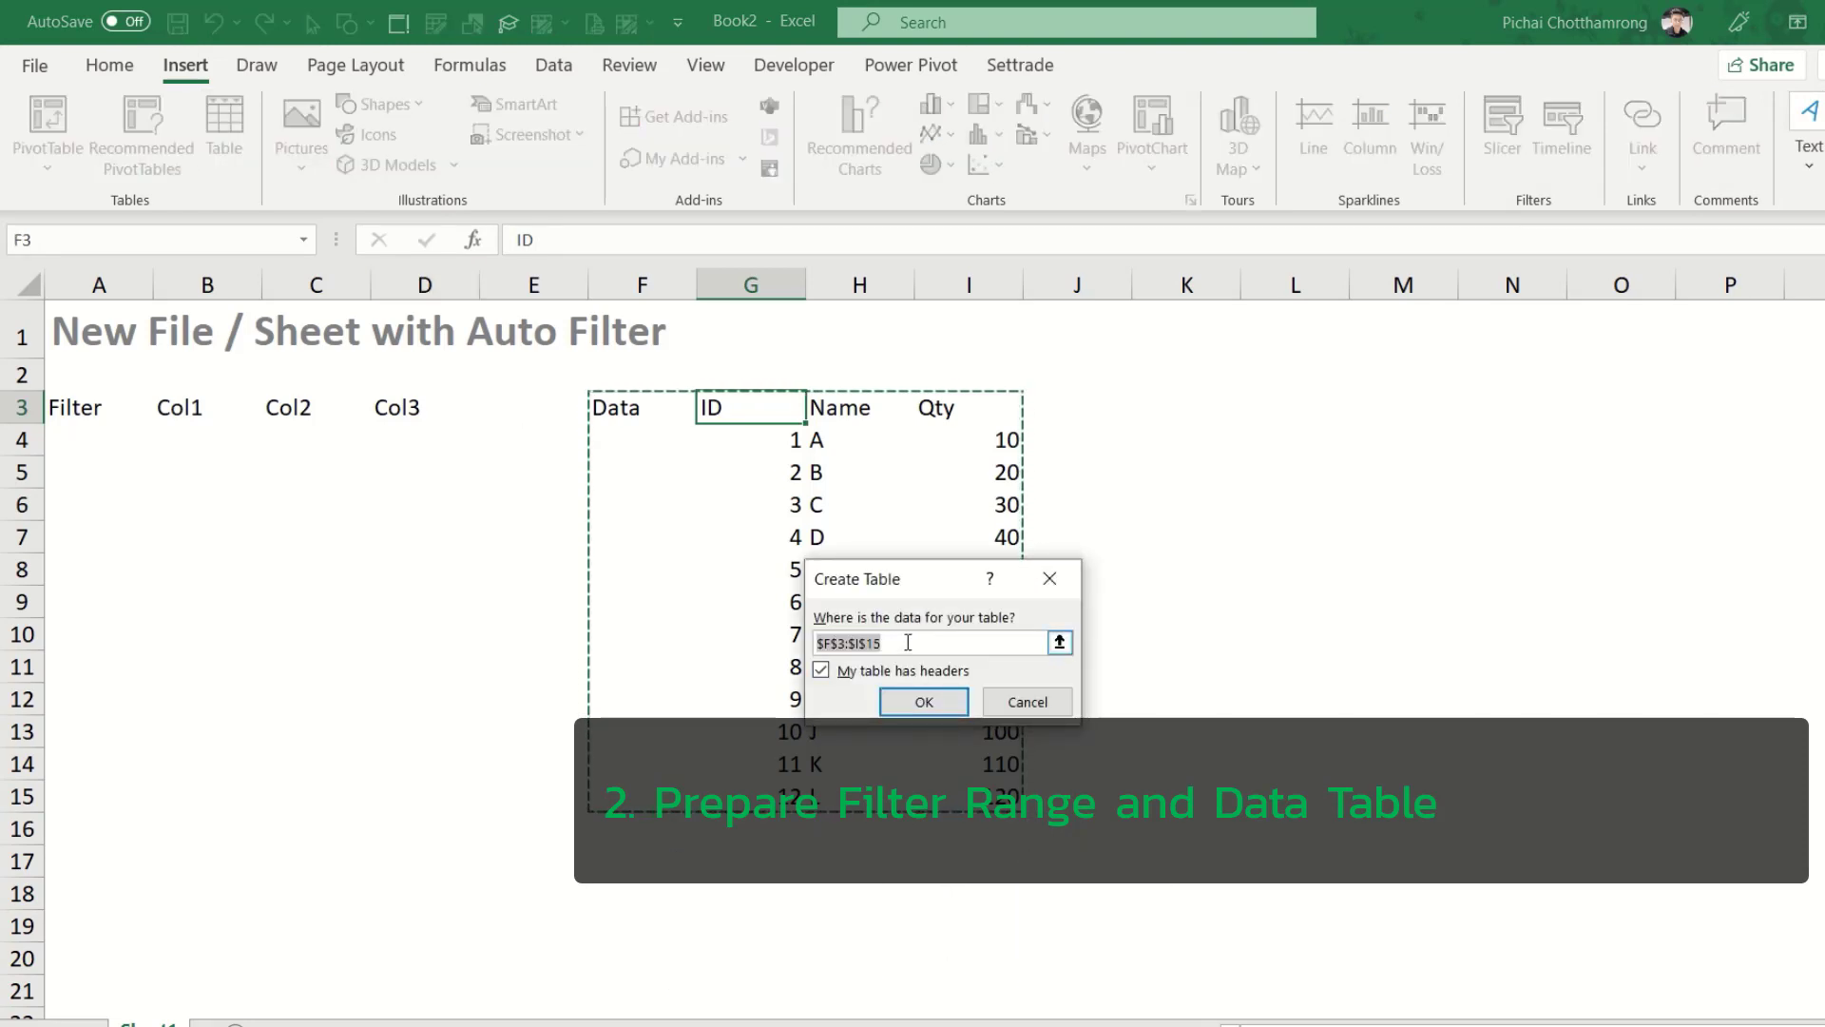
{"action": "left_click_drag", "start_coordinate": [723, 404], "coordinate": [946, 788]}
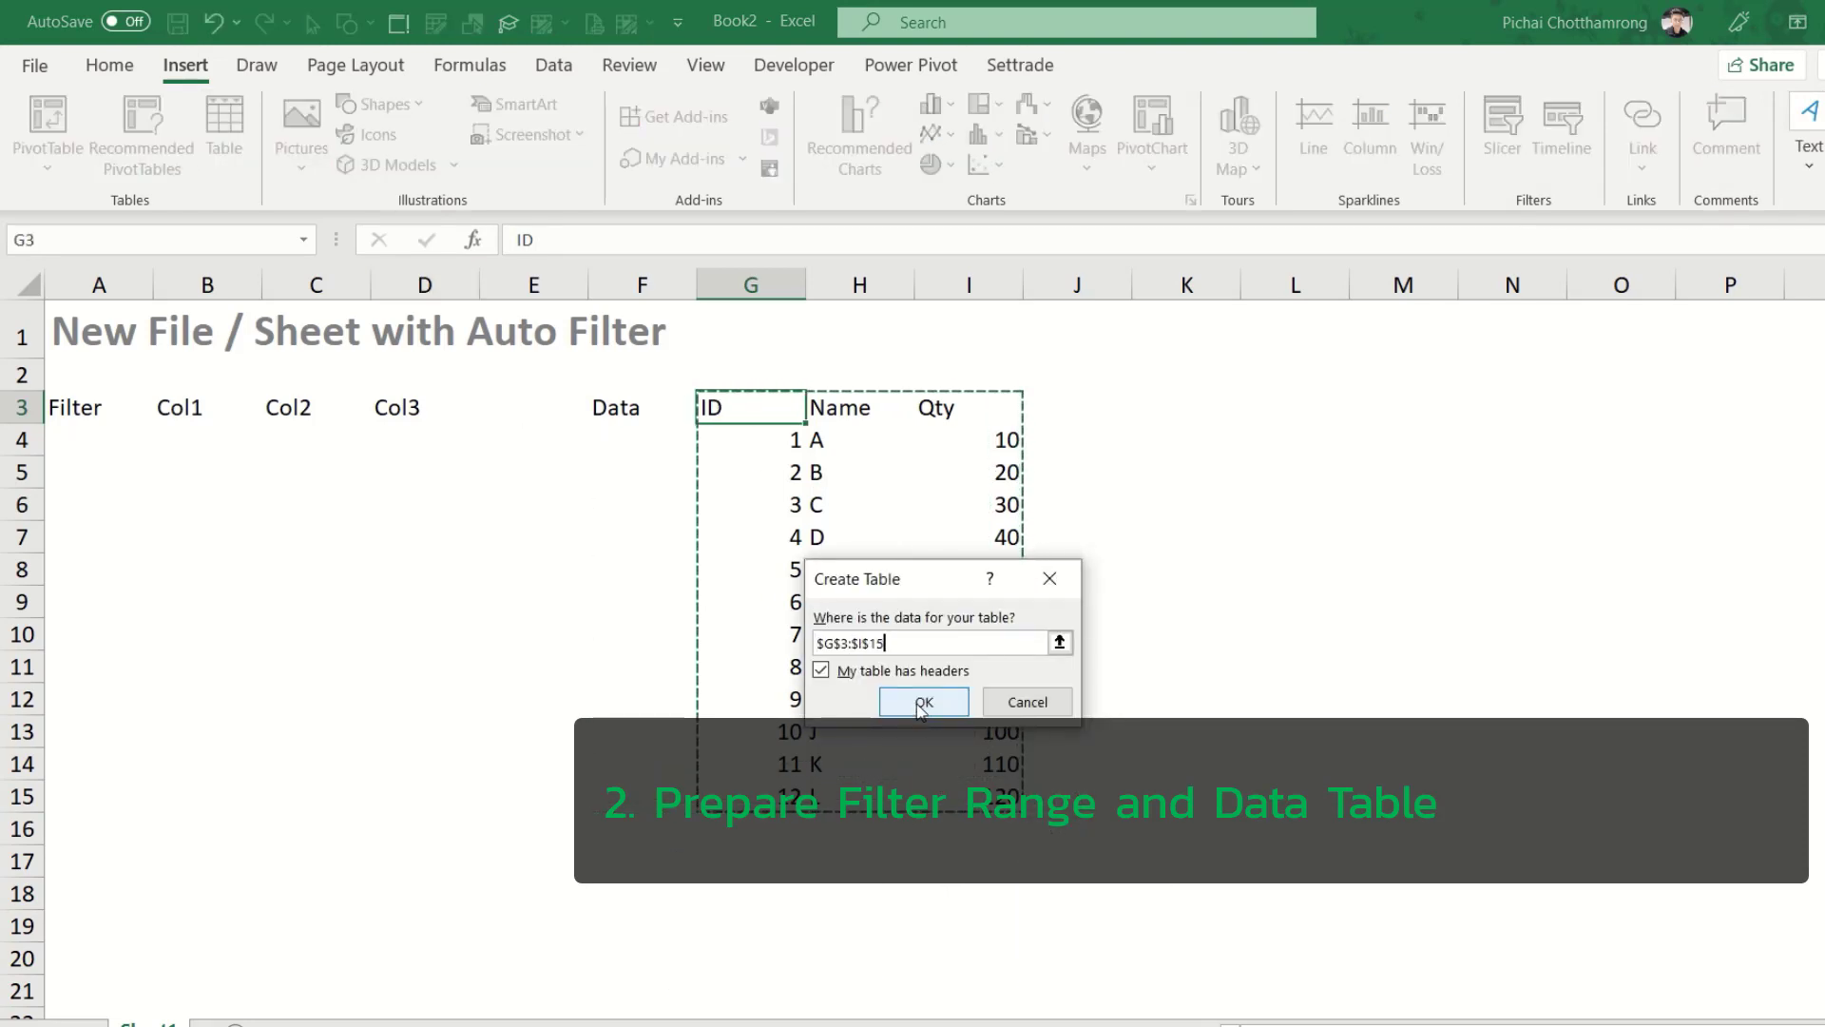
{"action": "left_click", "coordinate": [929, 705]}
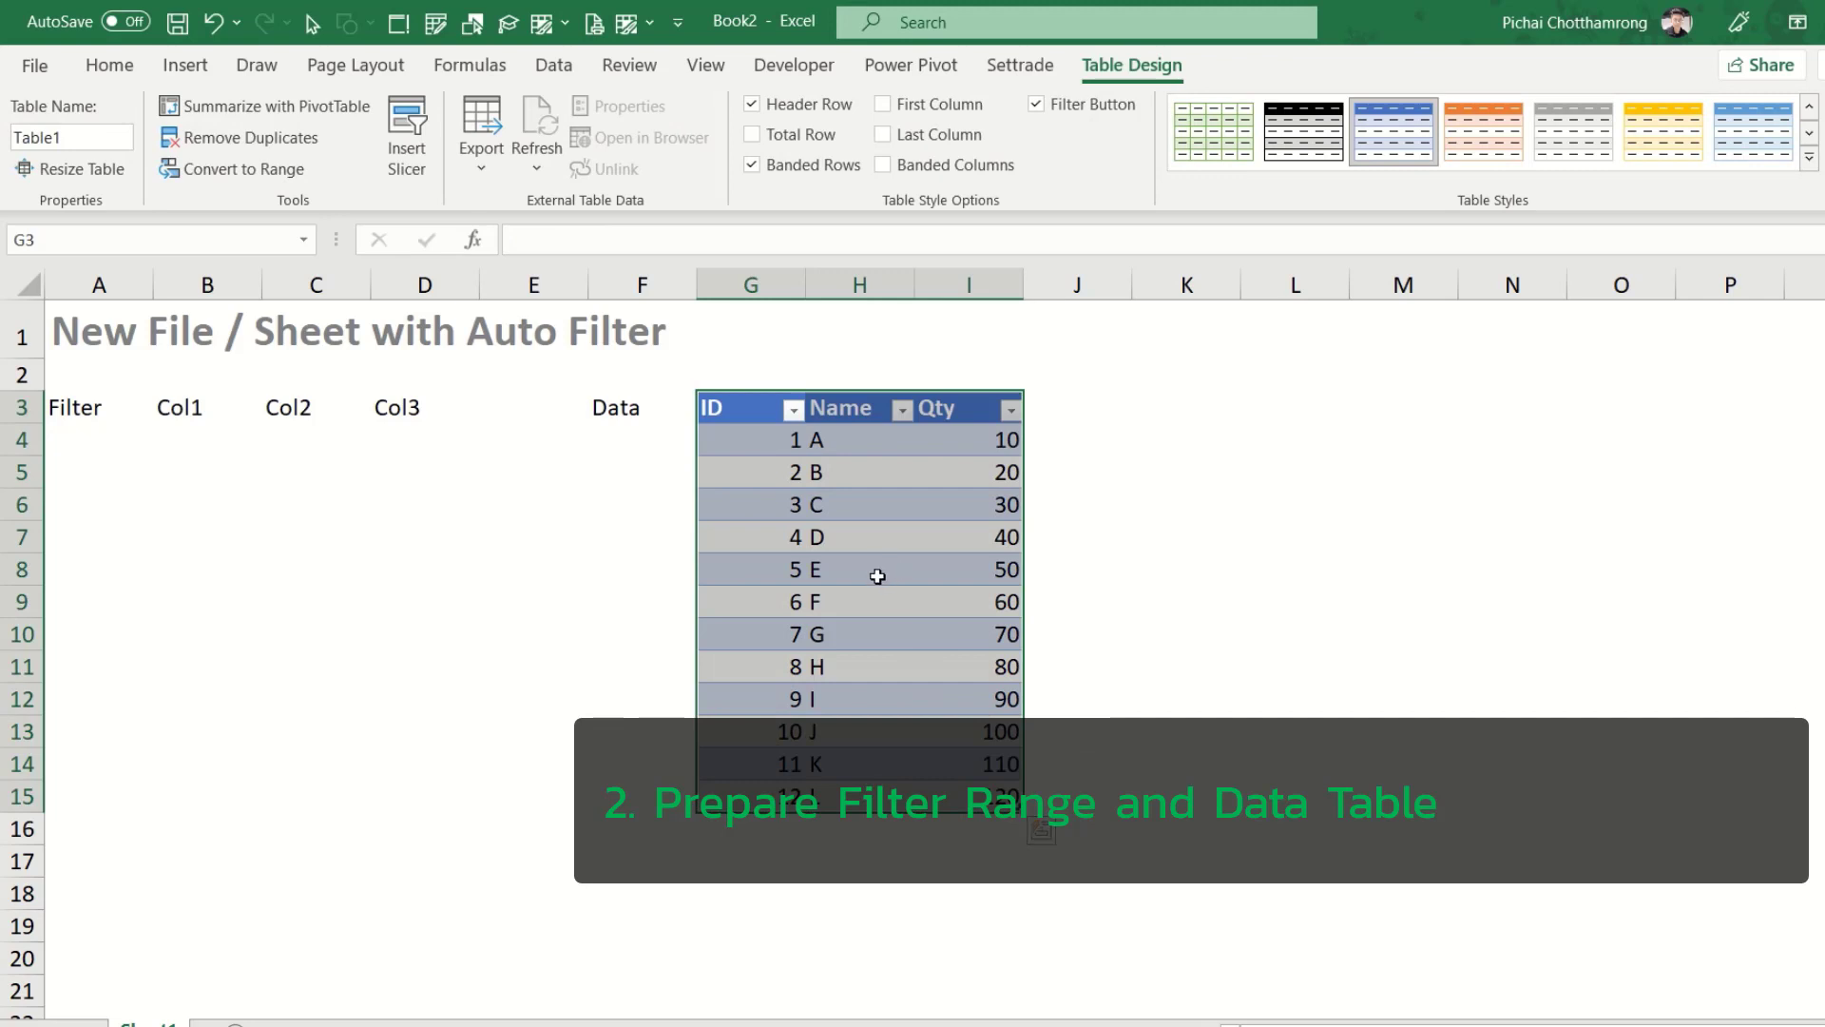
{"action": "left_click", "coordinate": [1483, 130]}
{"action": "left_click", "coordinate": [328, 463]}
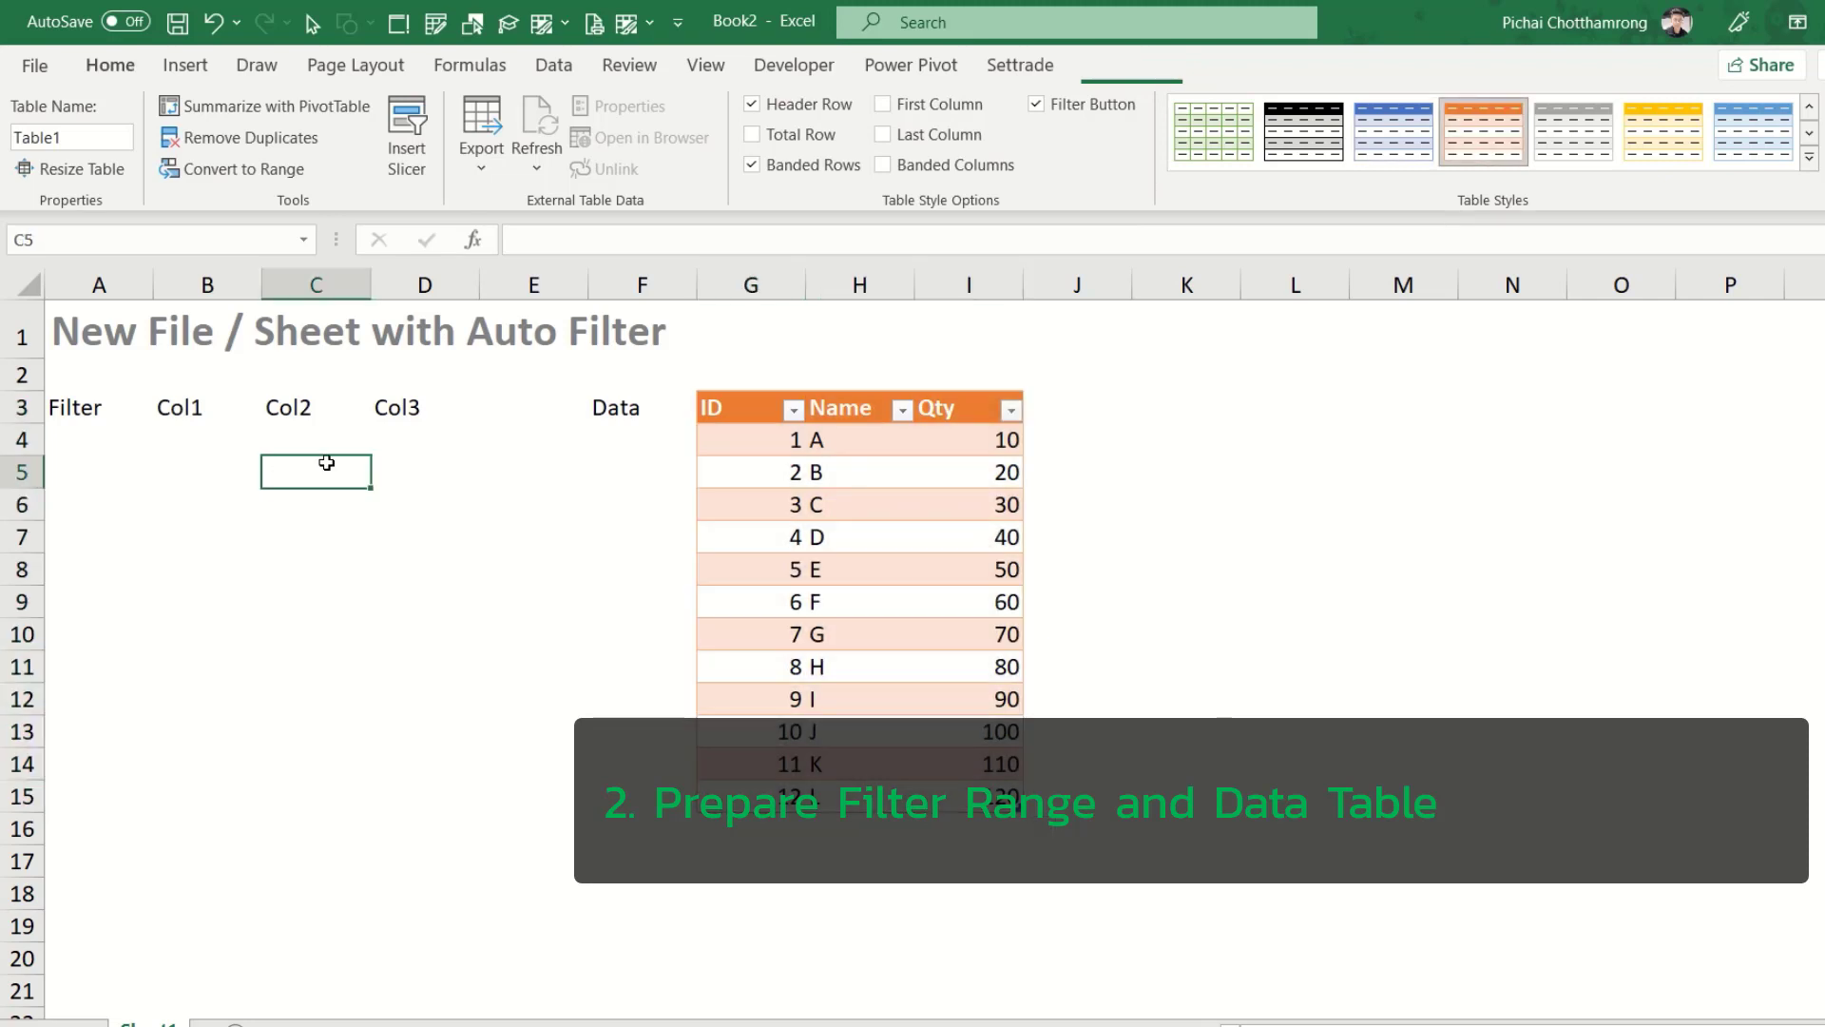
Replace the filter headers in B3:D3 with ID, Name and Qty
{"action": "left_click", "coordinate": [182, 435]}
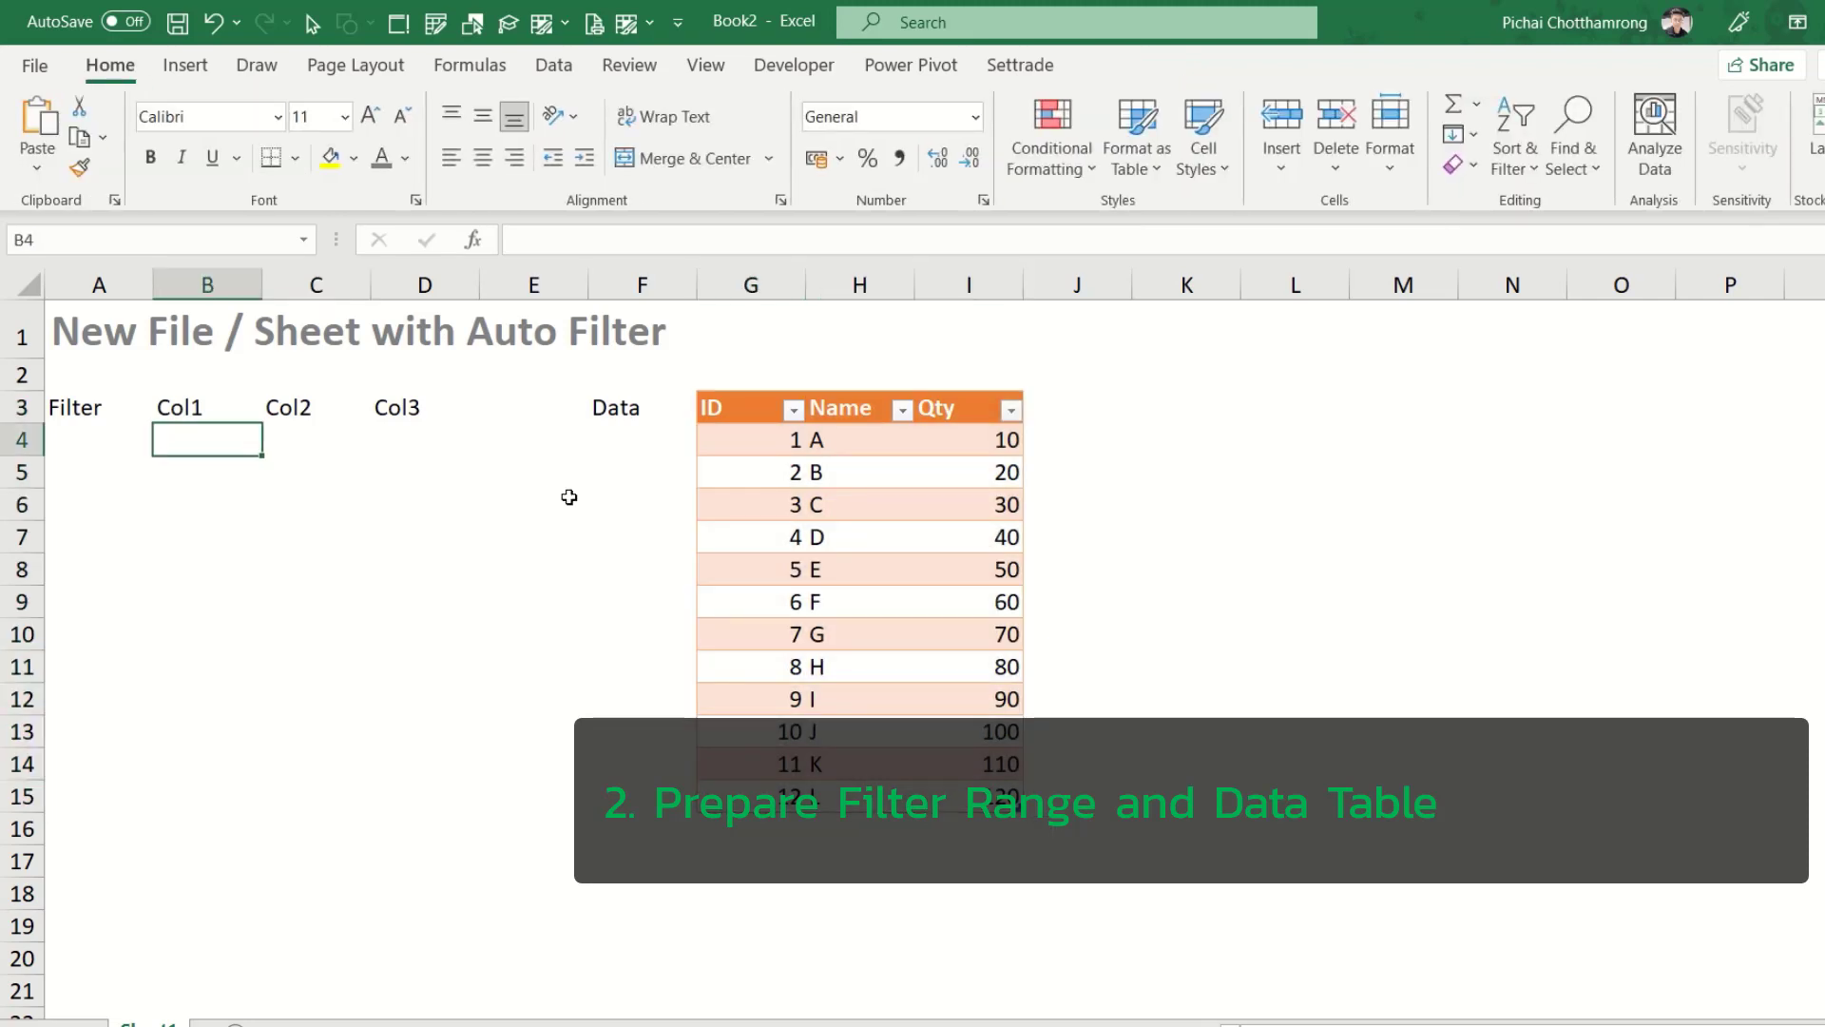
{"action": "key", "text": "Up"}
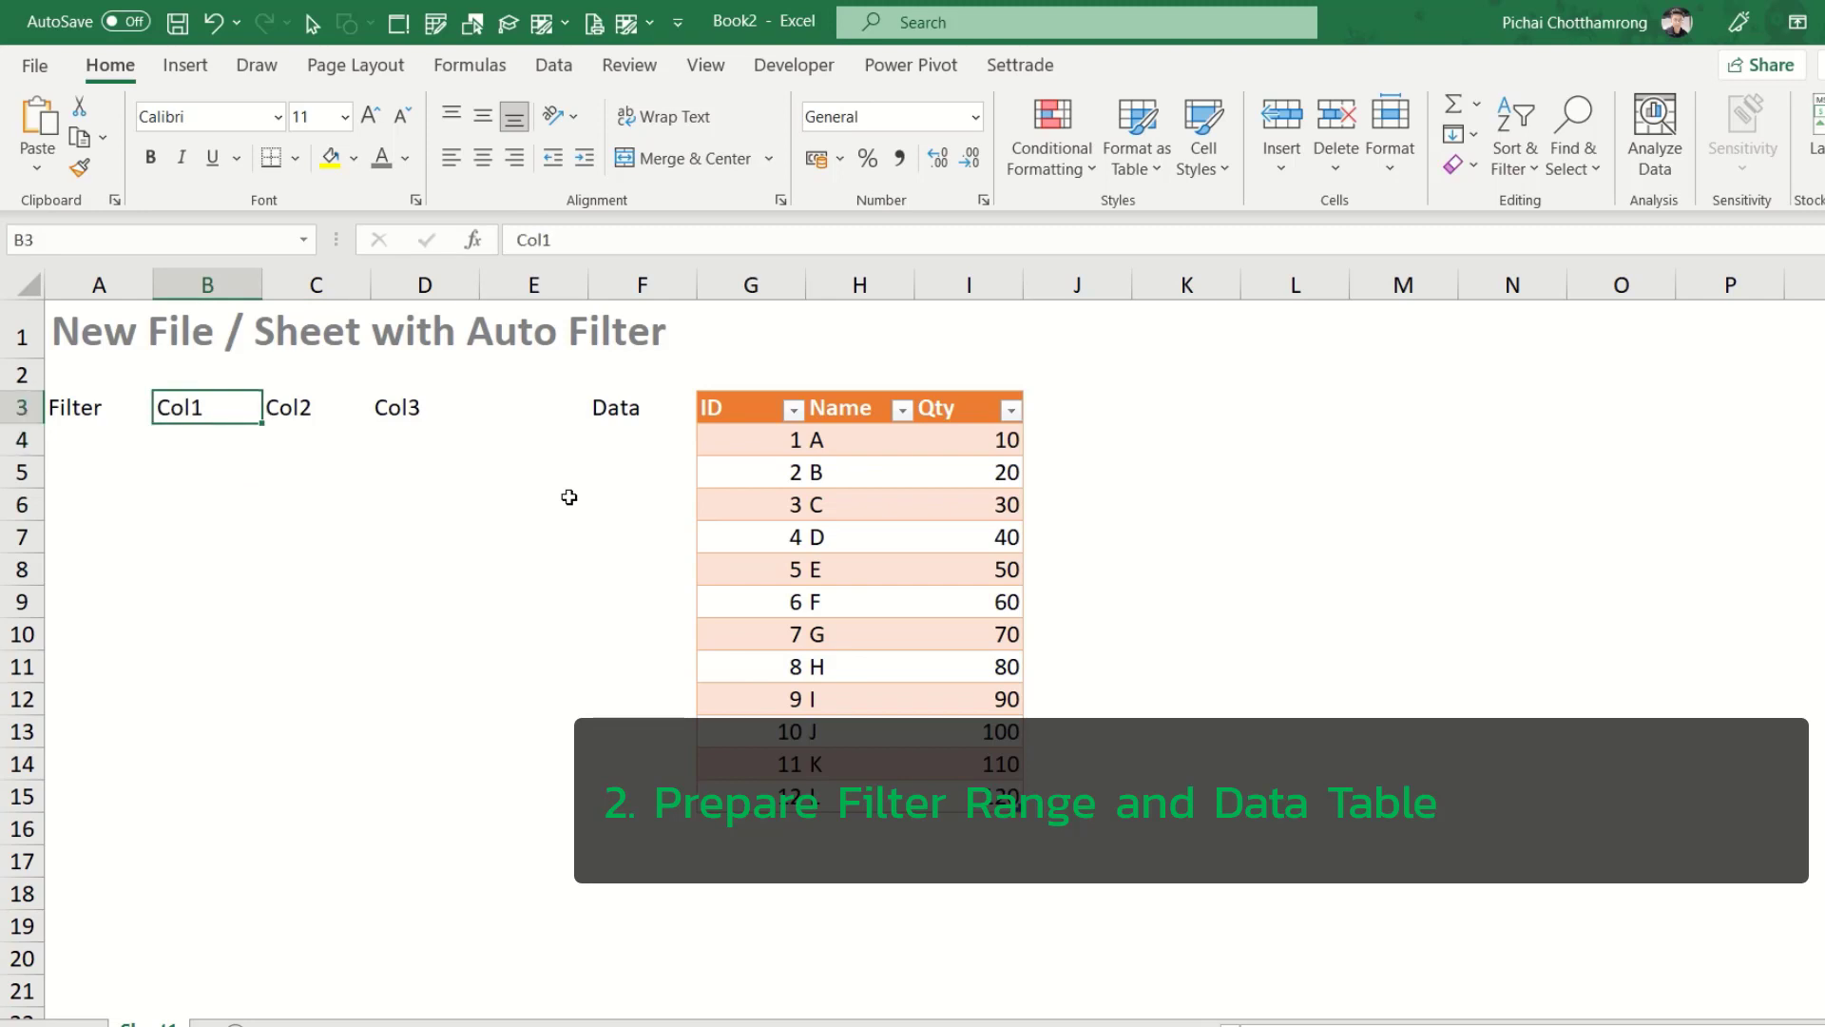
{"action": "type", "text": "ID"}
{"action": "key", "text": "Tab"}
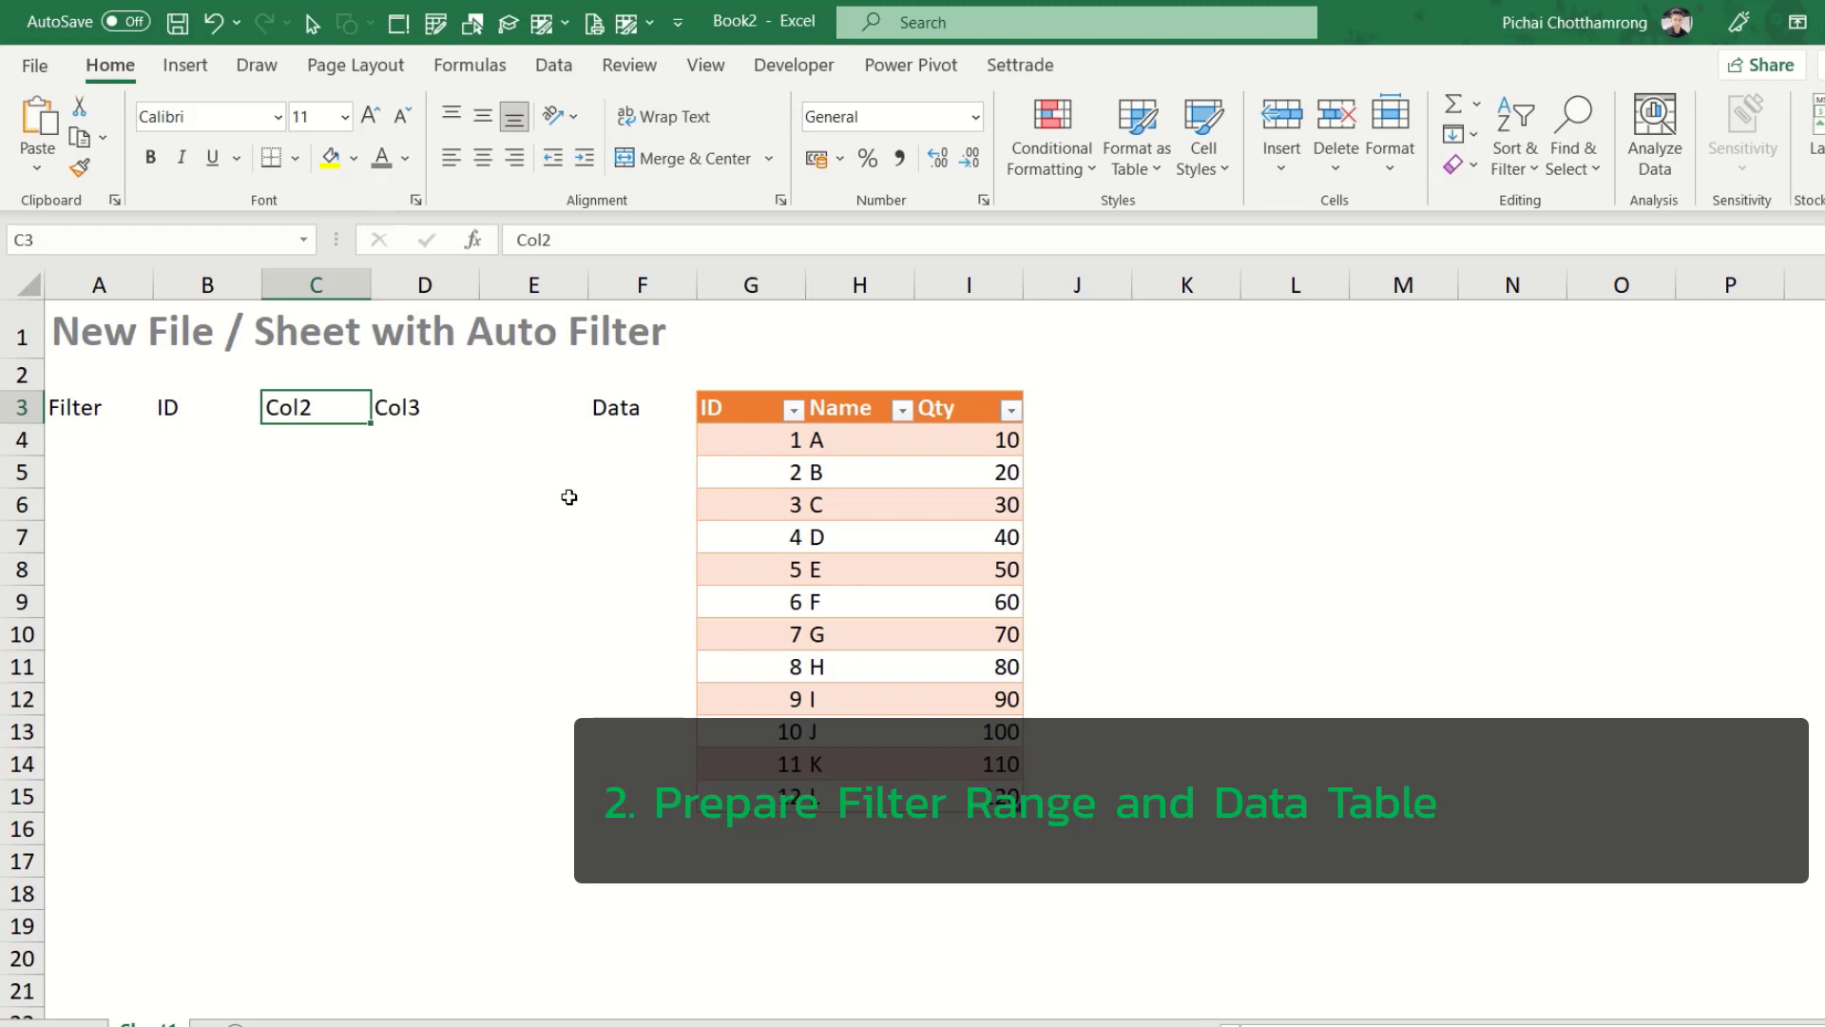
{"action": "type", "text": "Name"}
{"action": "key", "text": "Tab"}
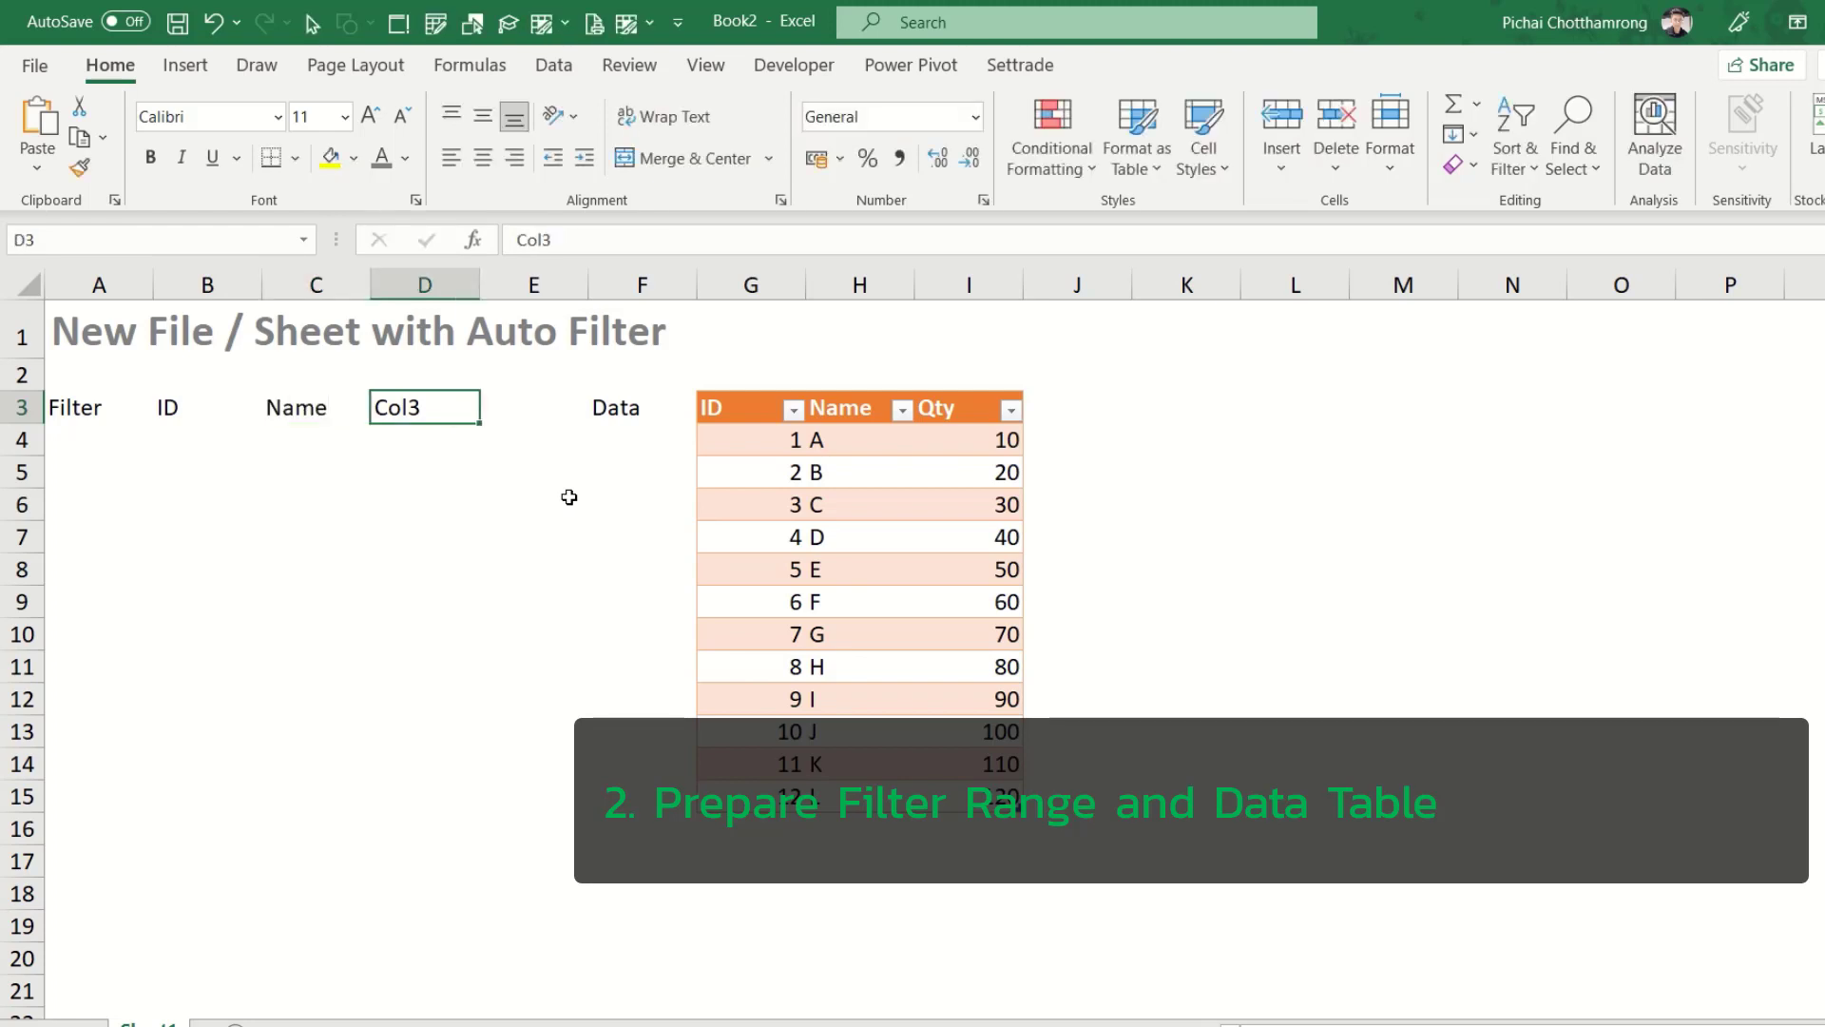
{"action": "type", "text": "Qty"}
{"action": "key", "text": "Return"}
{"action": "key", "text": "Left"}
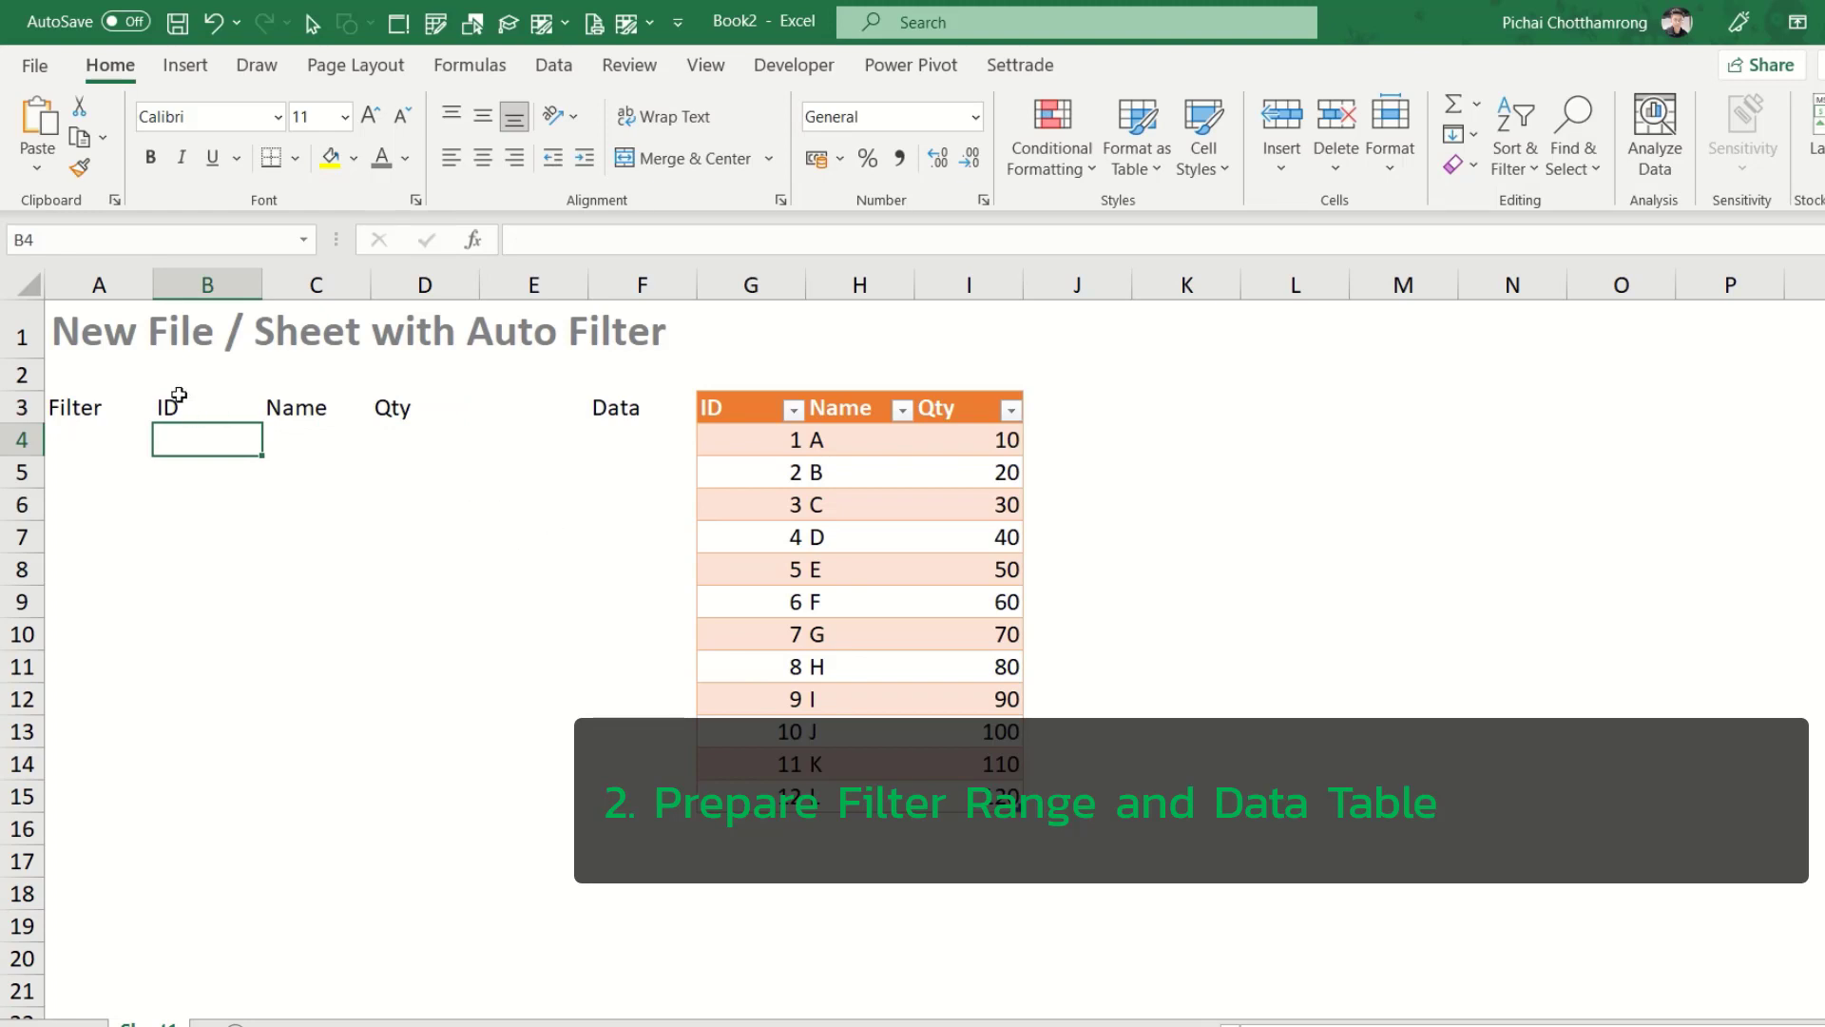
Apply outline and inside borders to the filter range B3:D4
{"action": "left_click_drag", "start_coordinate": [177, 405], "coordinate": [404, 439]}
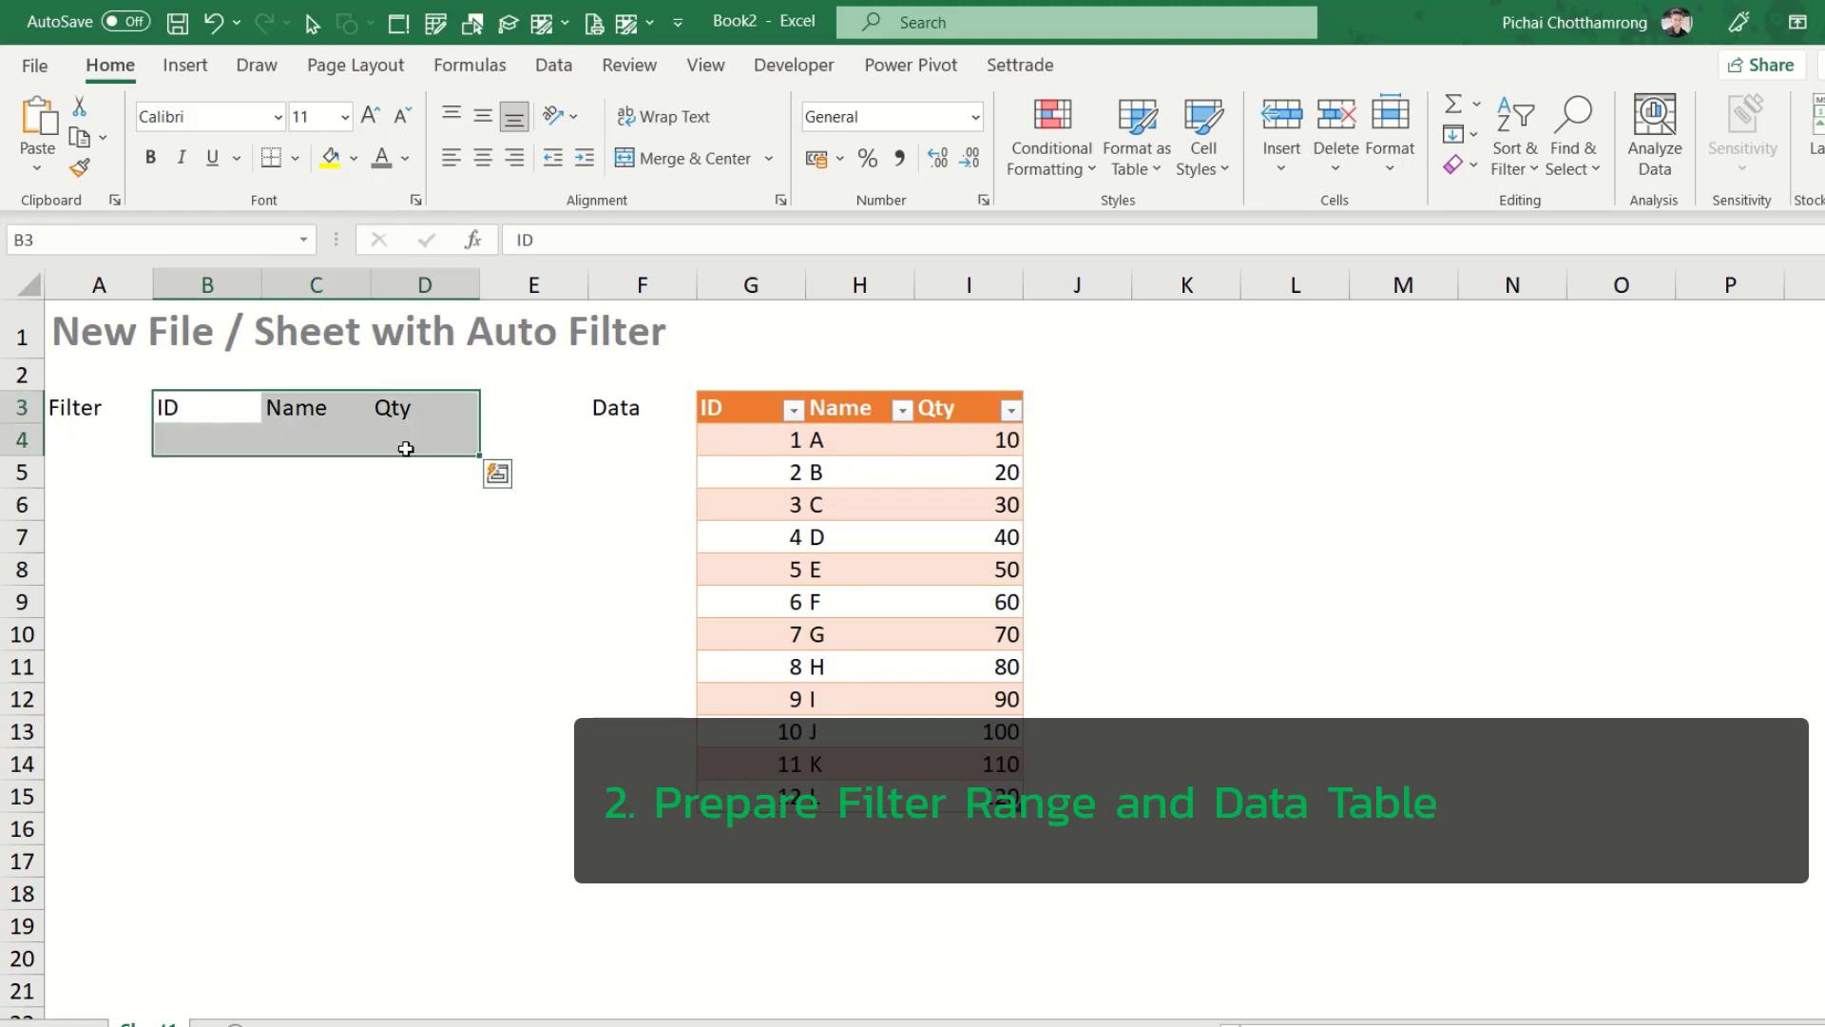
{"action": "right_click", "coordinate": [336, 437]}
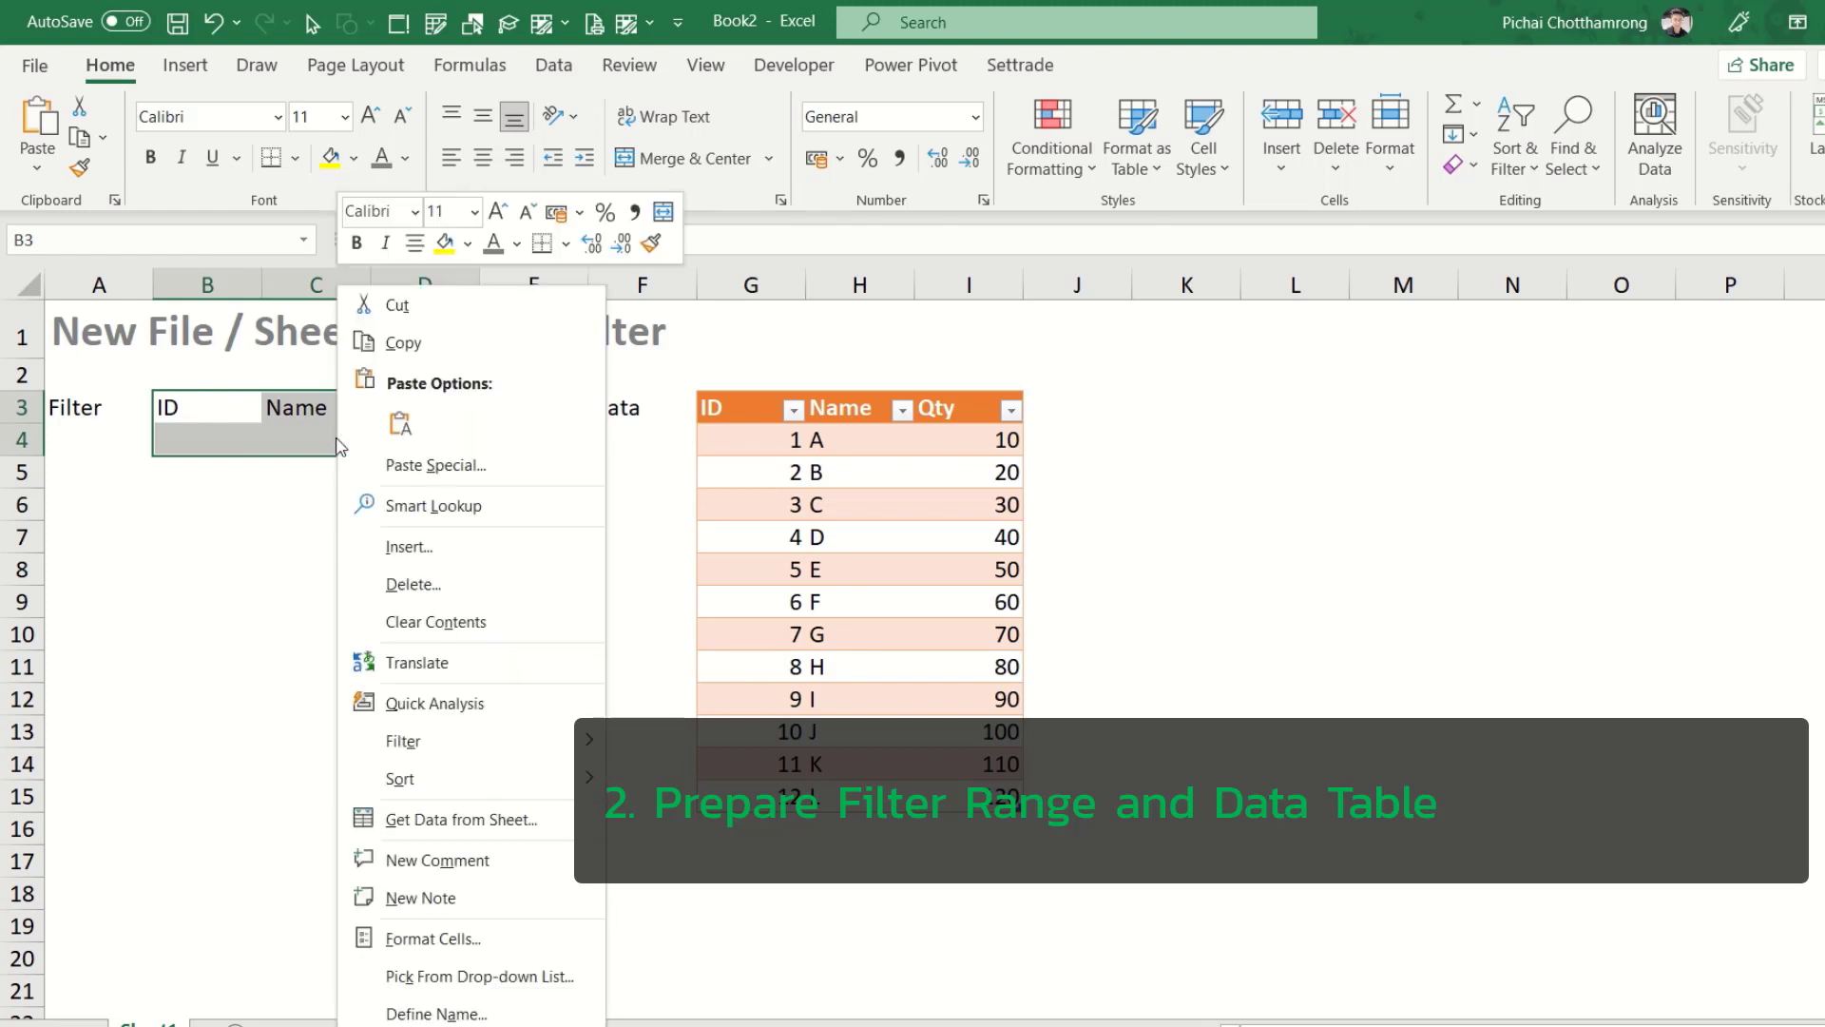
{"action": "left_click", "coordinate": [499, 934]}
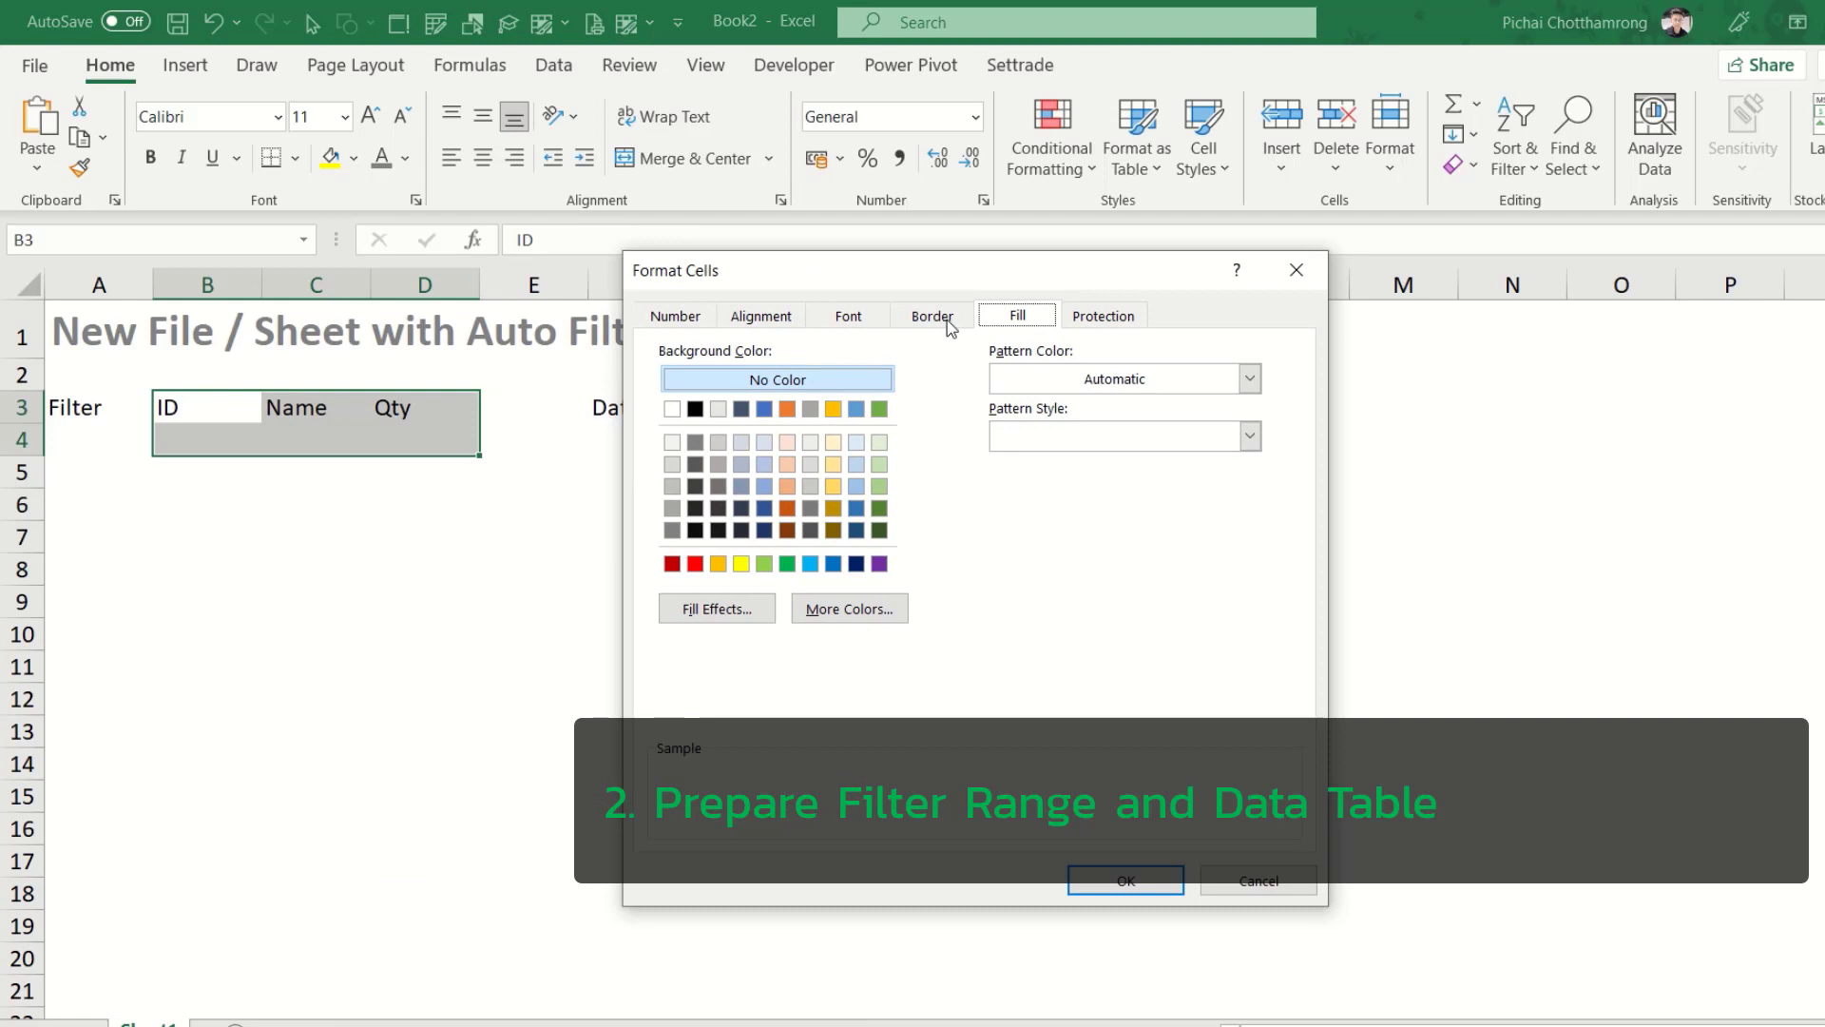
{"action": "left_click", "coordinate": [931, 317]}
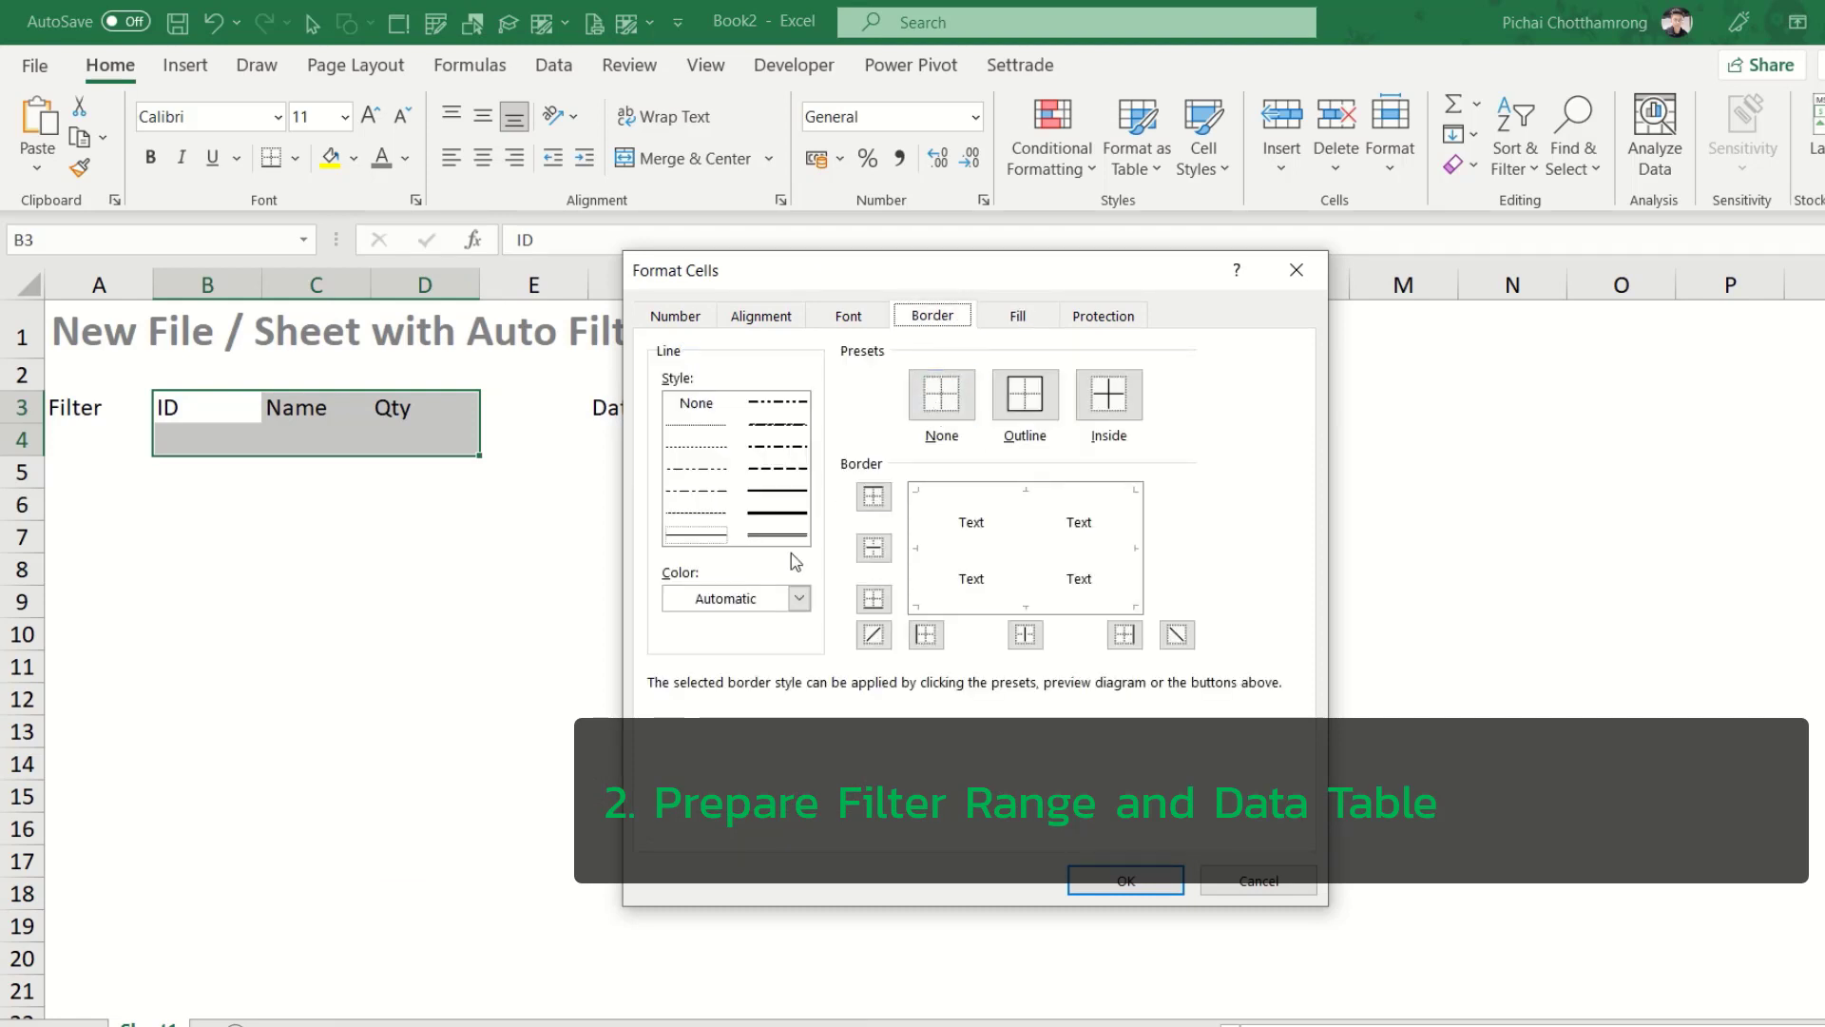
{"action": "left_click", "coordinate": [1027, 399]}
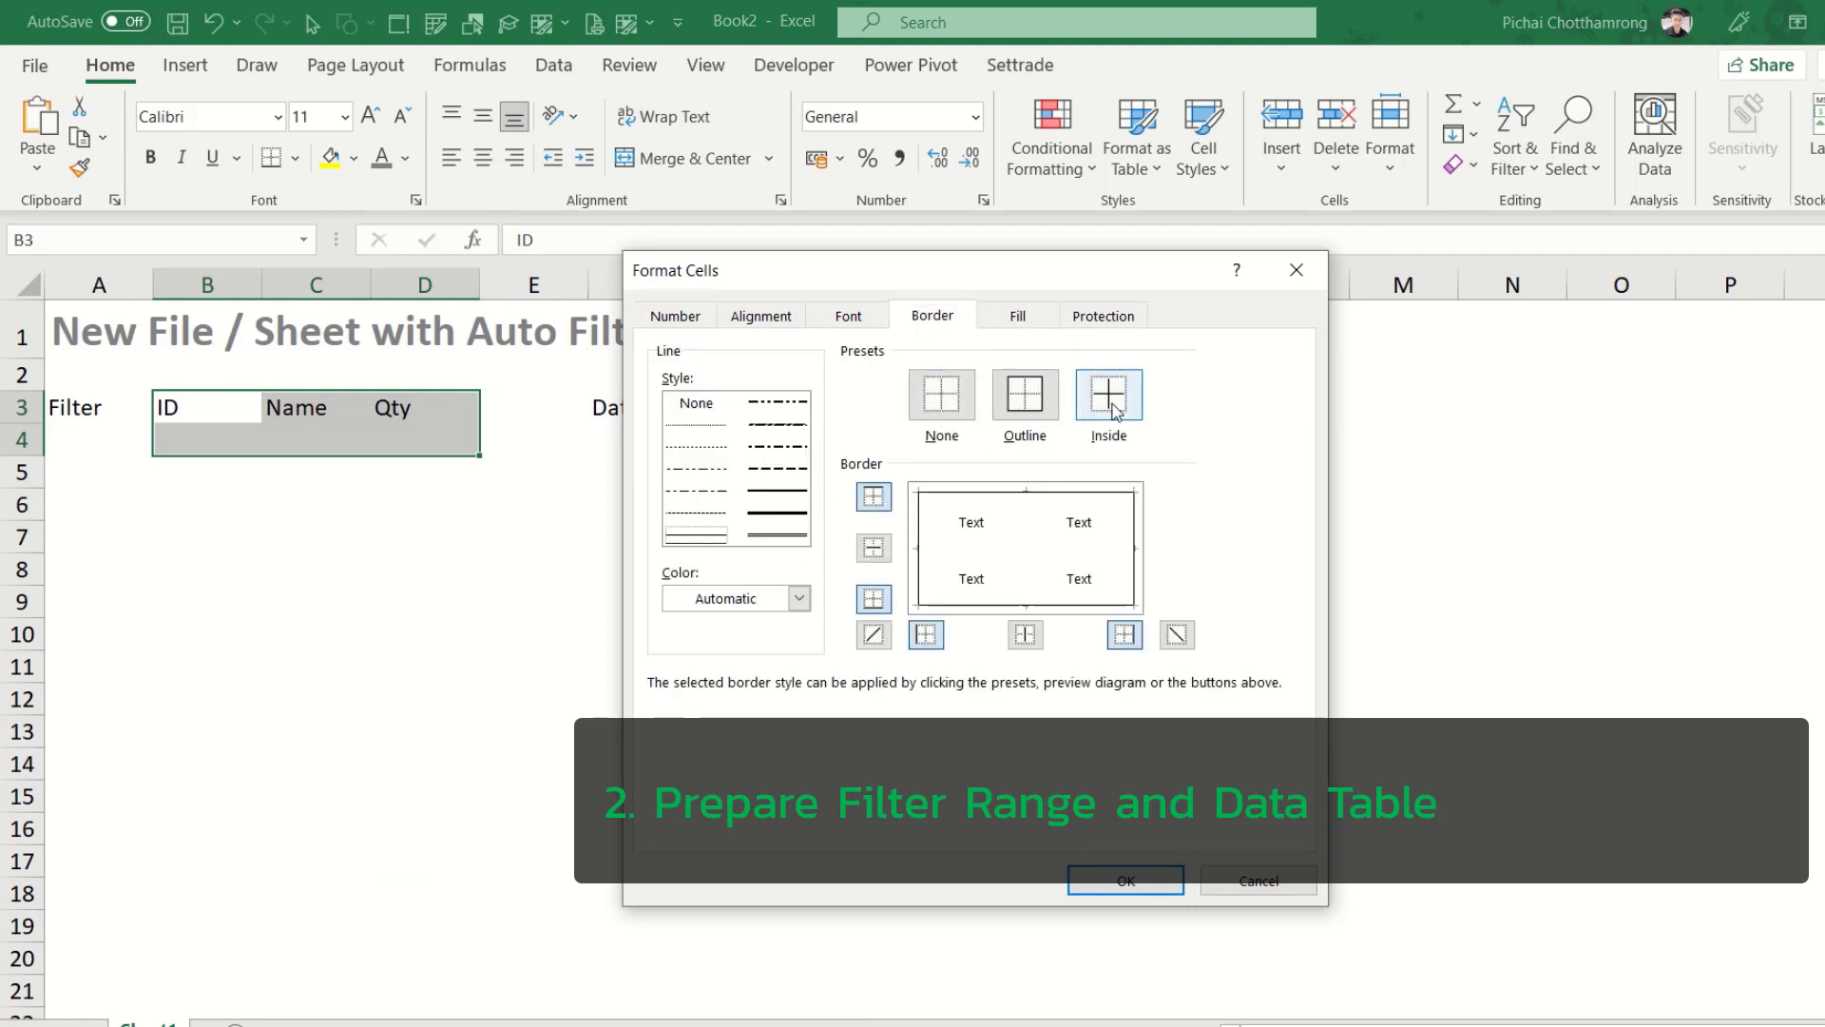
{"action": "left_click", "coordinate": [1110, 399]}
{"action": "left_click", "coordinate": [1126, 880]}
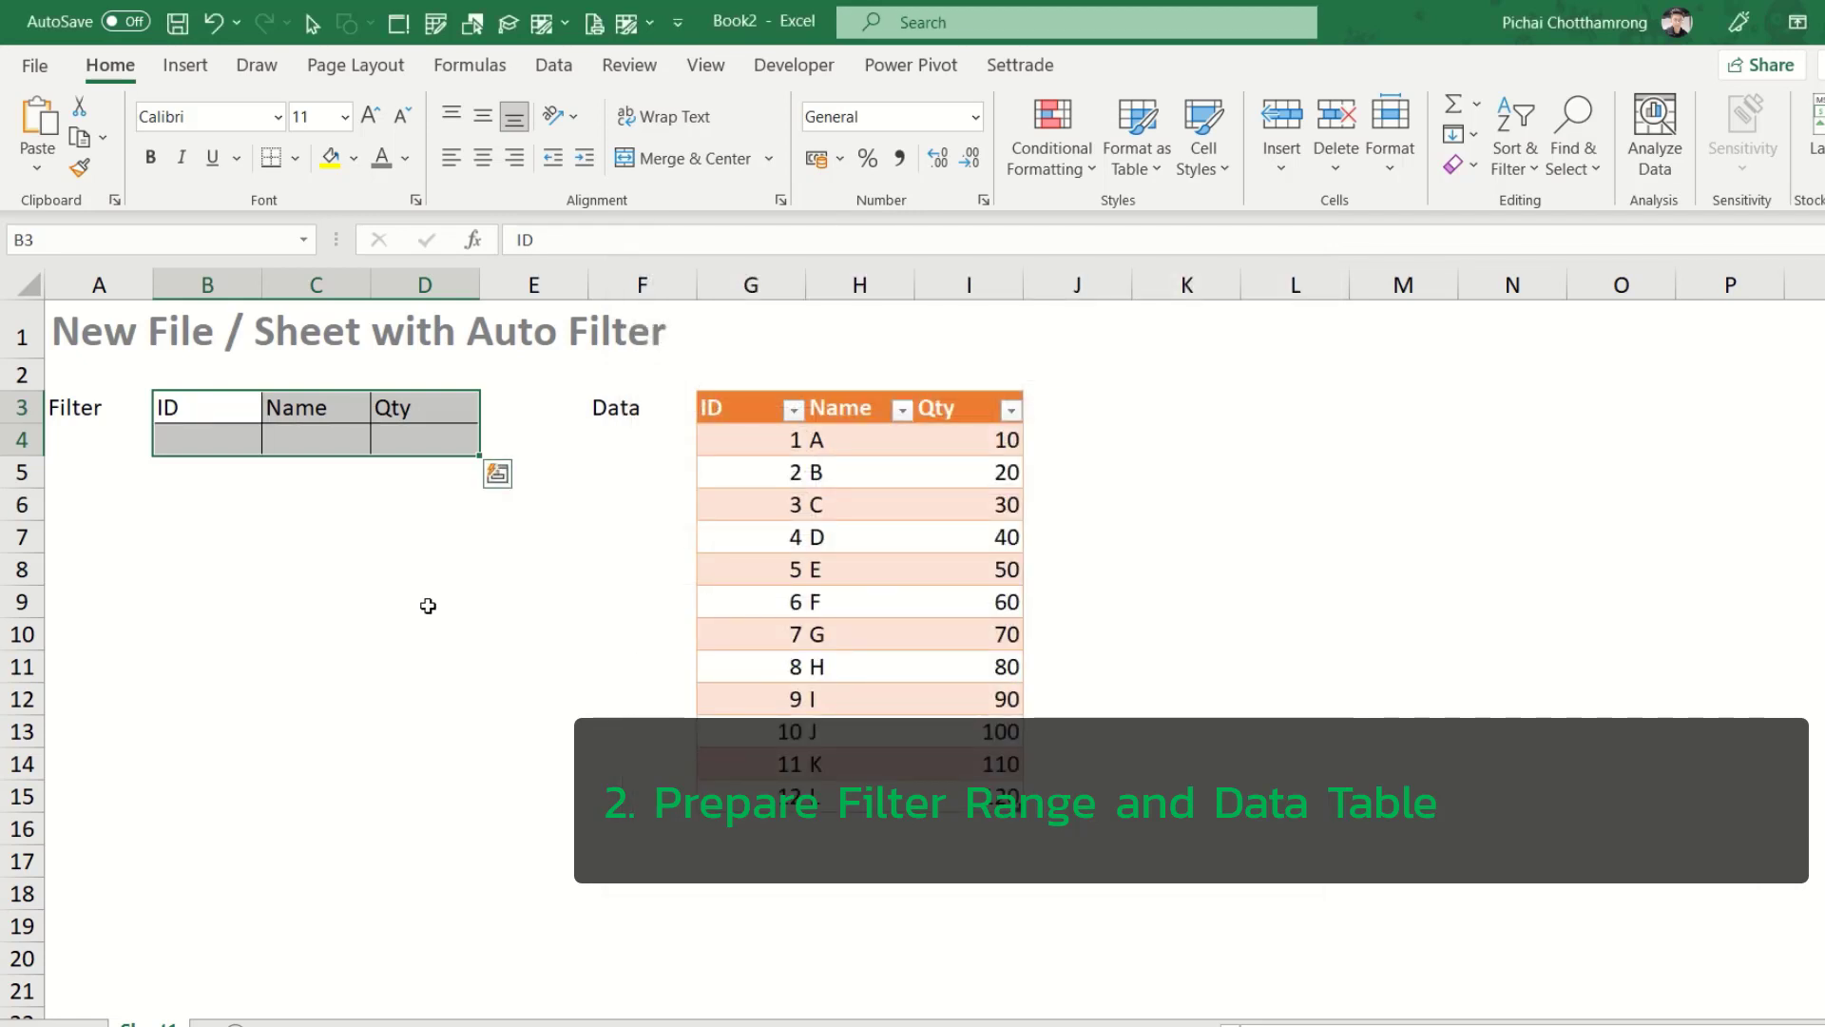
{"action": "left_click", "coordinate": [319, 565]}
Fill the filter header cells B3:D3 with light grey and select the filter cell under ID, B4
{"action": "left_click_drag", "start_coordinate": [204, 414], "coordinate": [411, 399]}
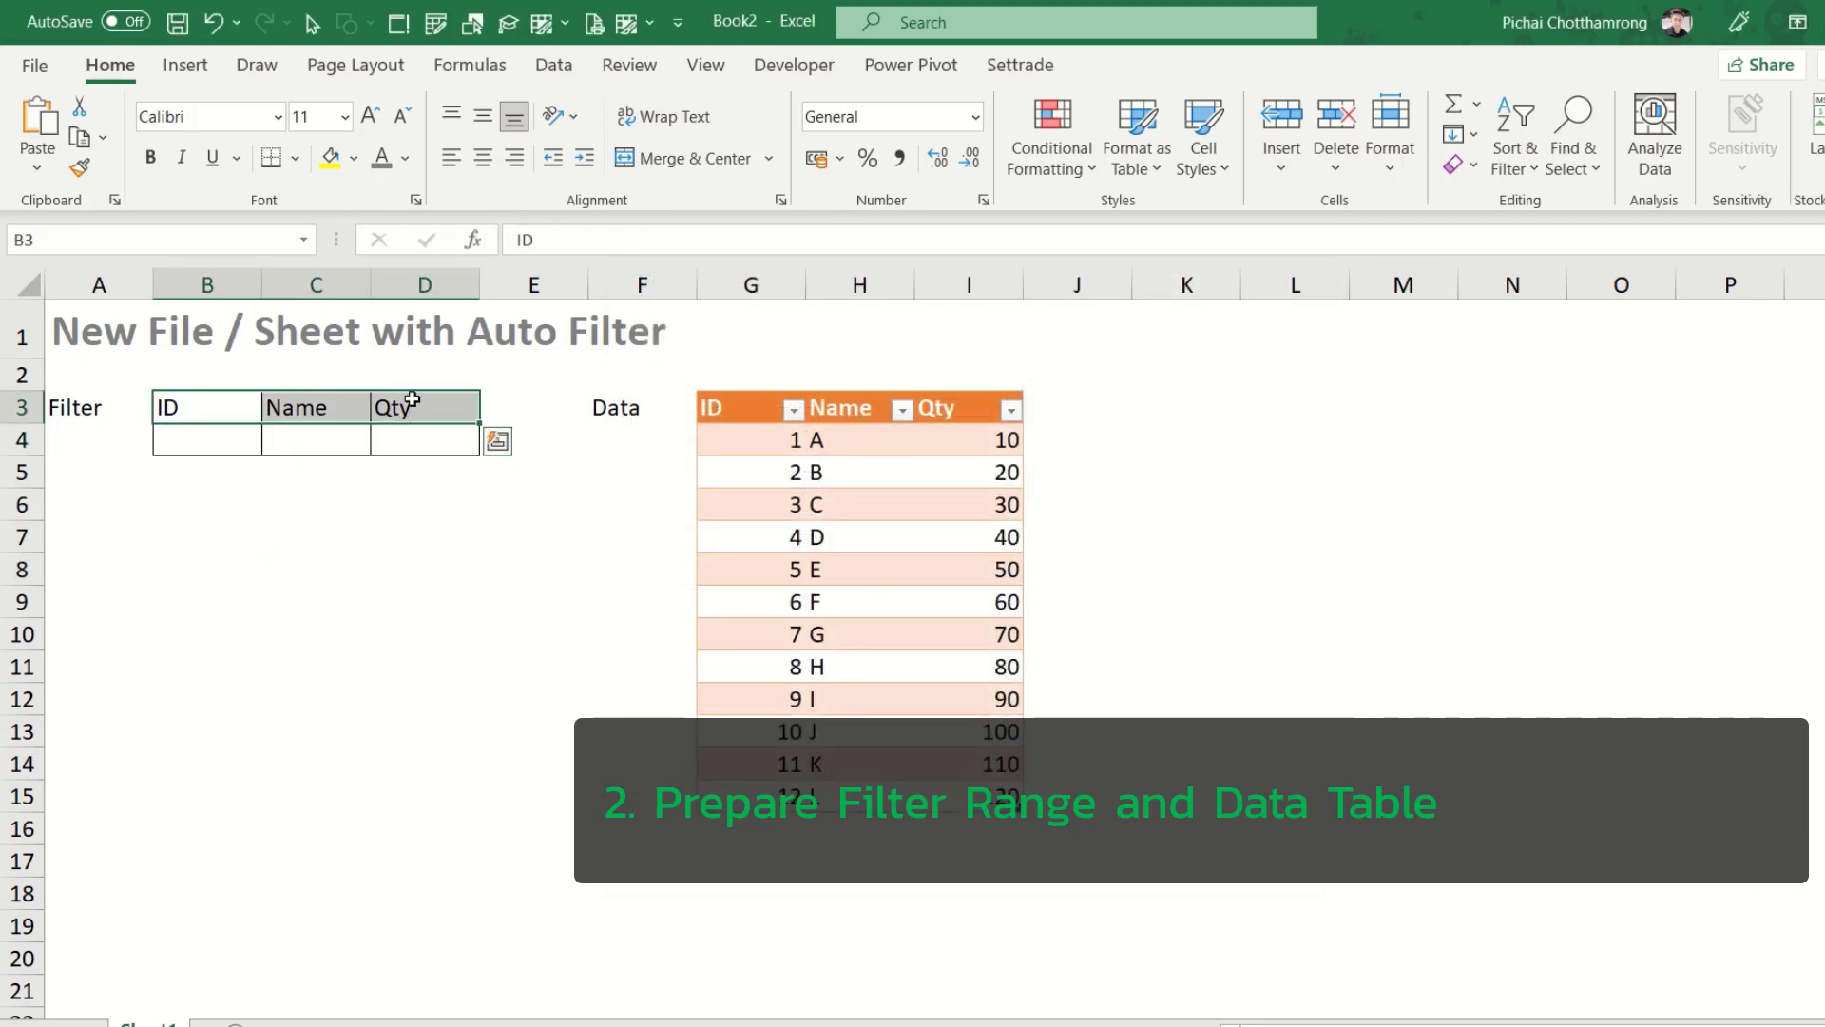
{"action": "left_click", "coordinate": [355, 160]}
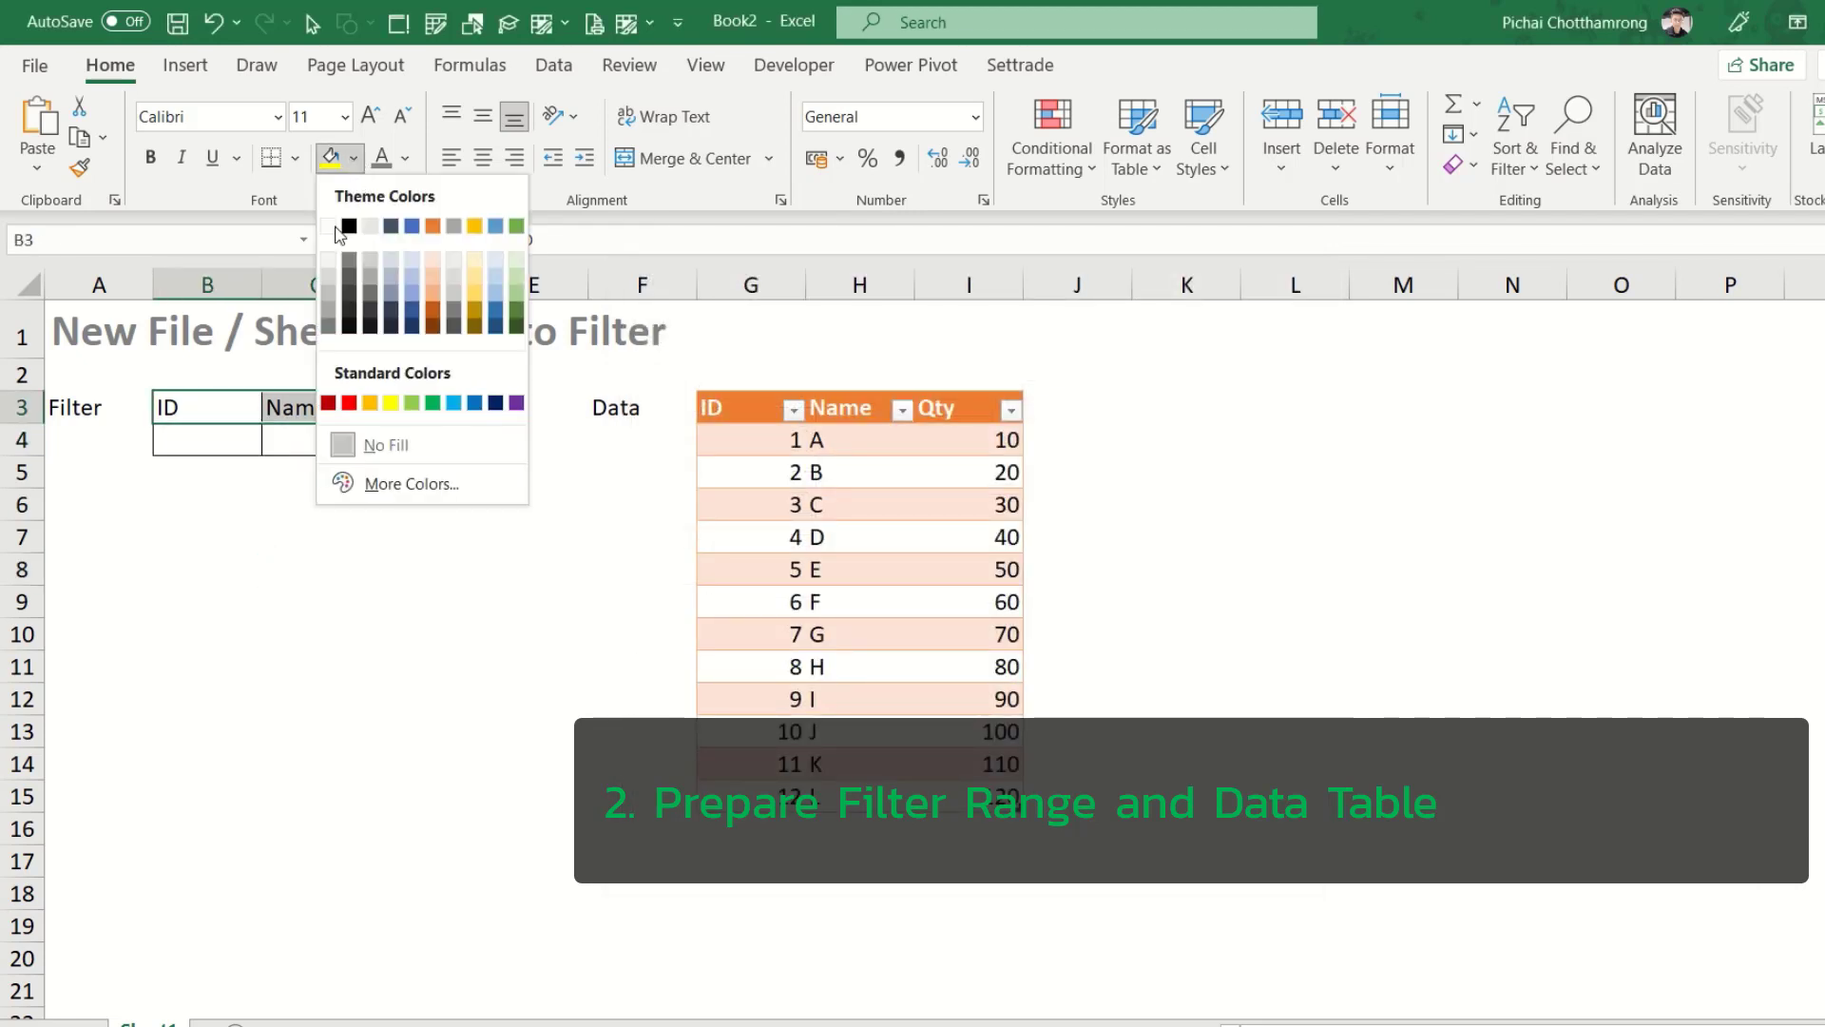
{"action": "left_click", "coordinate": [329, 288]}
{"action": "left_click", "coordinate": [328, 532]}
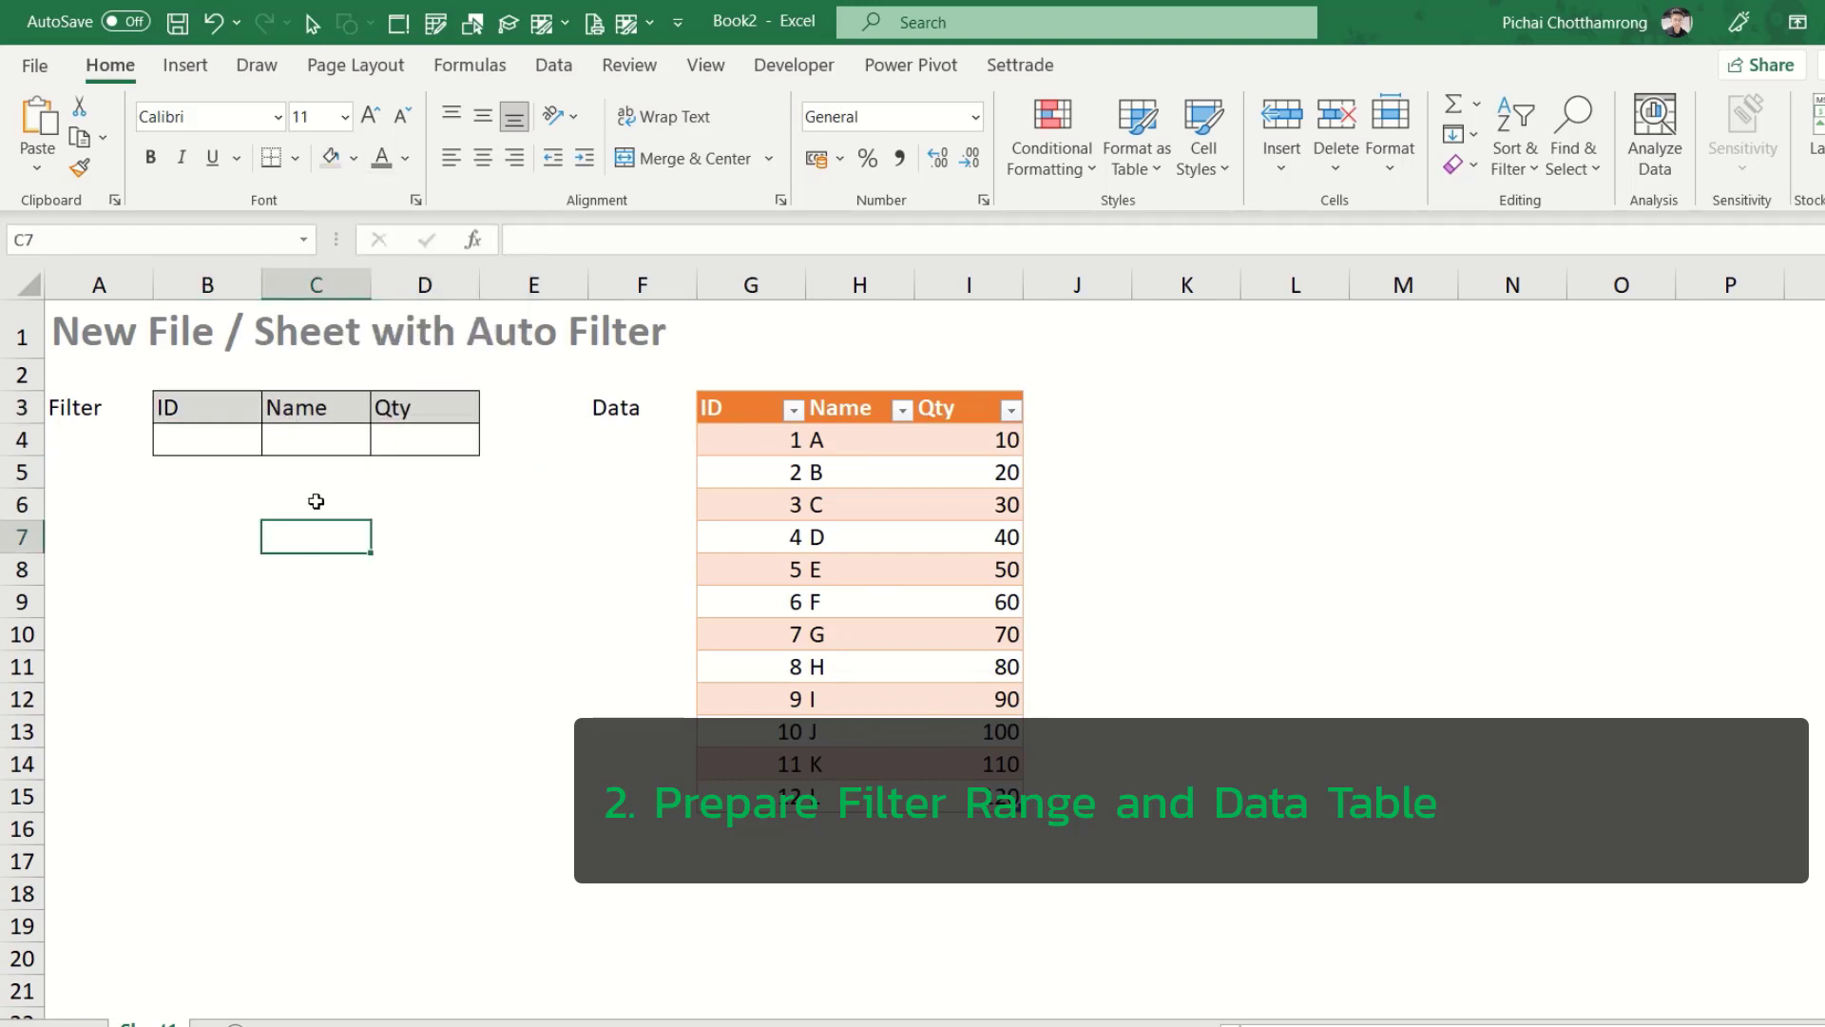
{"action": "left_click", "coordinate": [223, 435]}
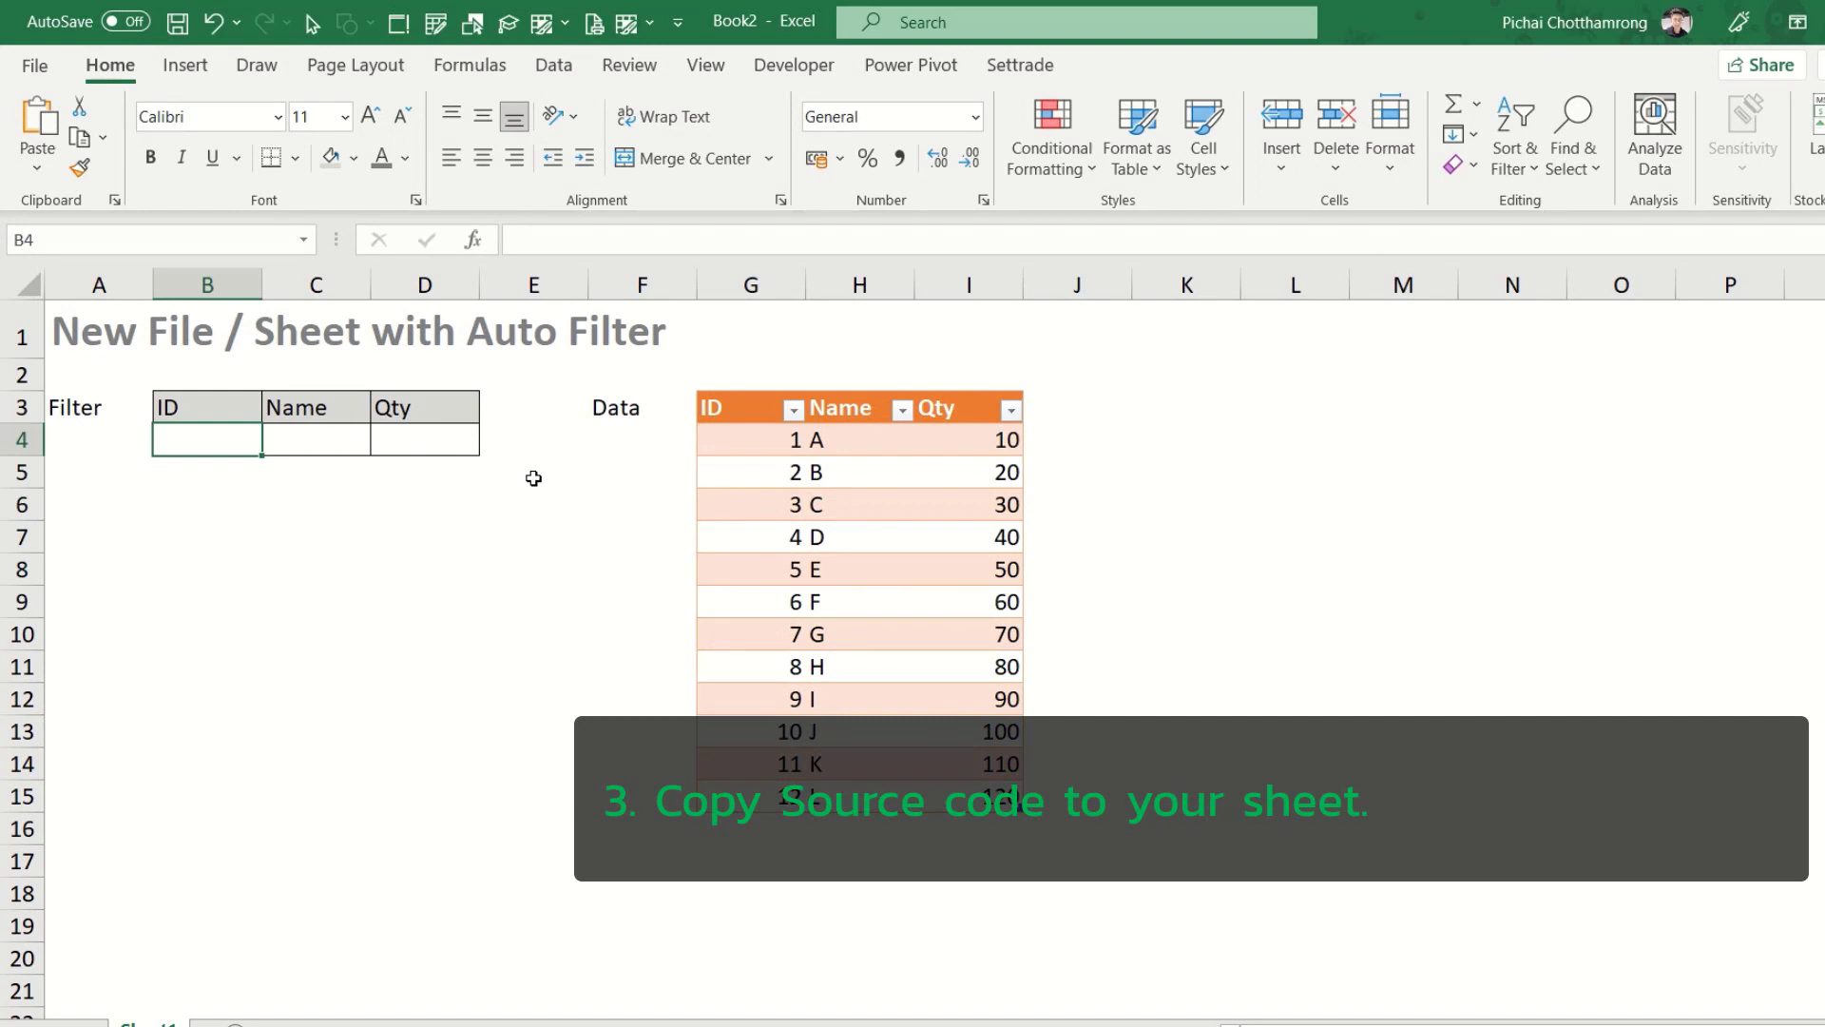
Switch to the AutoFilter.xlsb workbook and open its sheet code in the Visual Basic editor
{"action": "key", "text": "alt+Tab"}
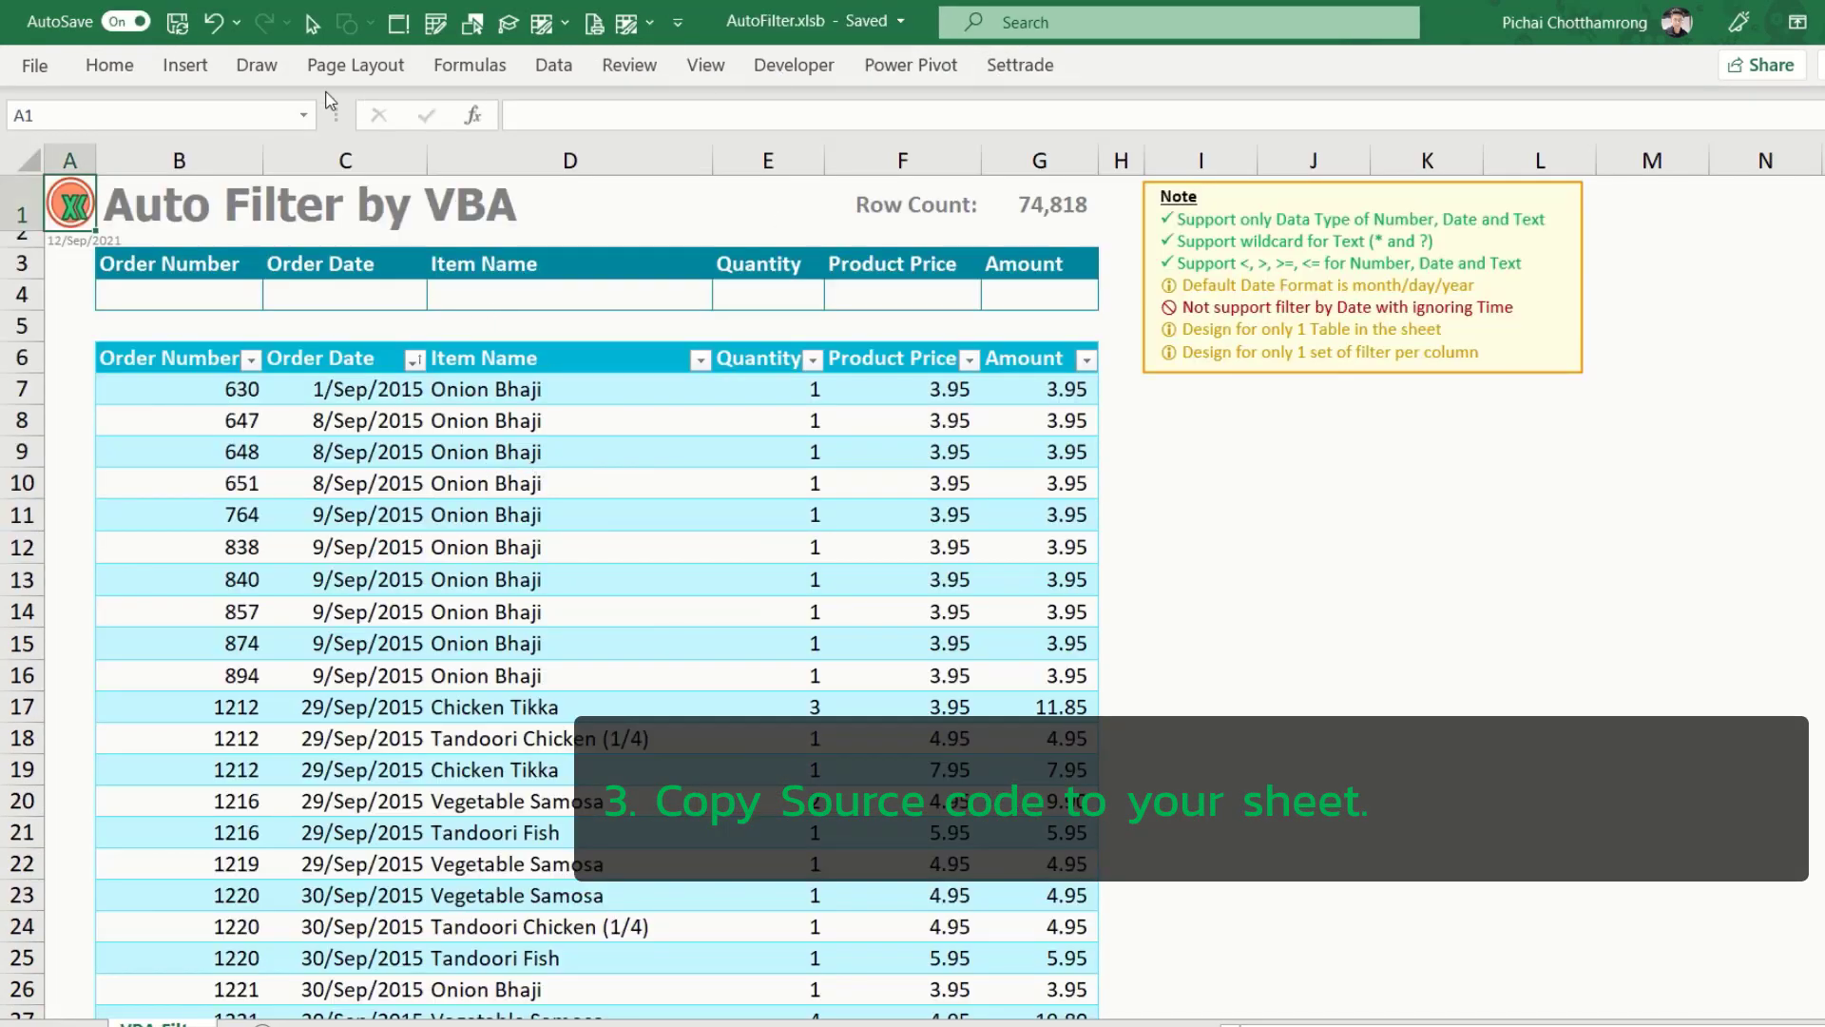
{"action": "left_click", "coordinate": [795, 65]}
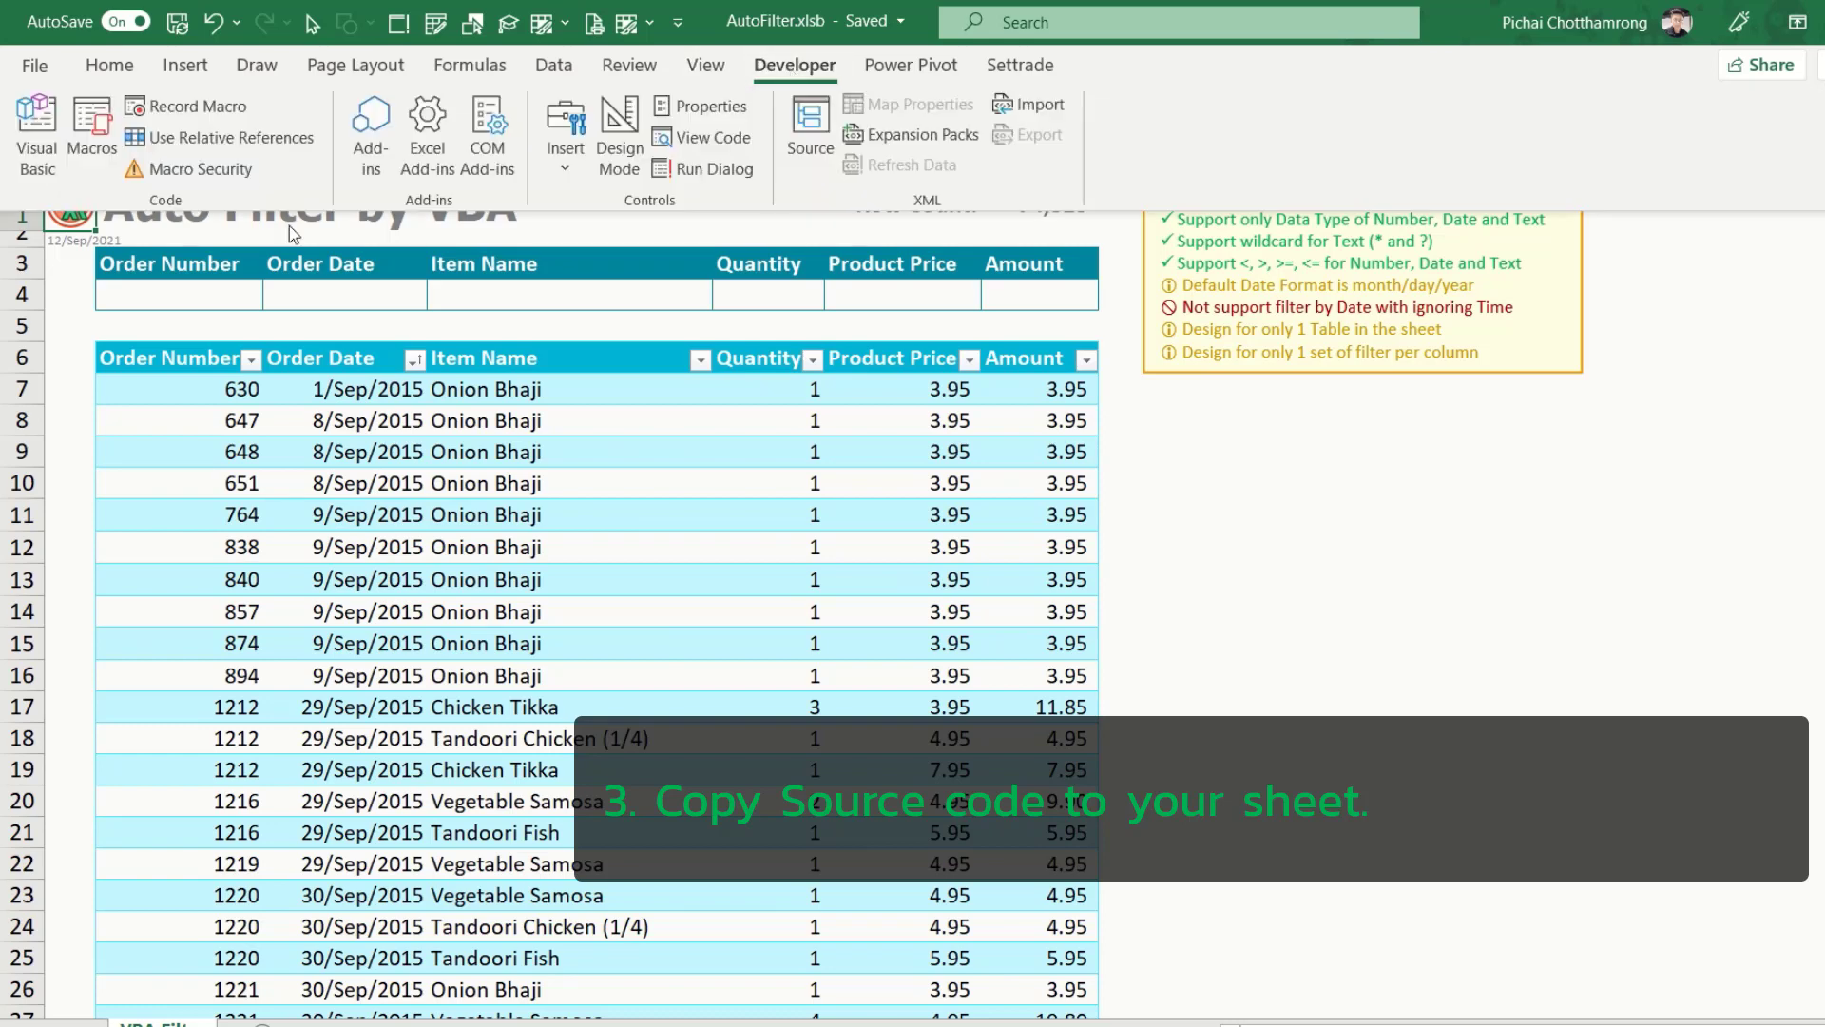
{"action": "left_click", "coordinate": [35, 142]}
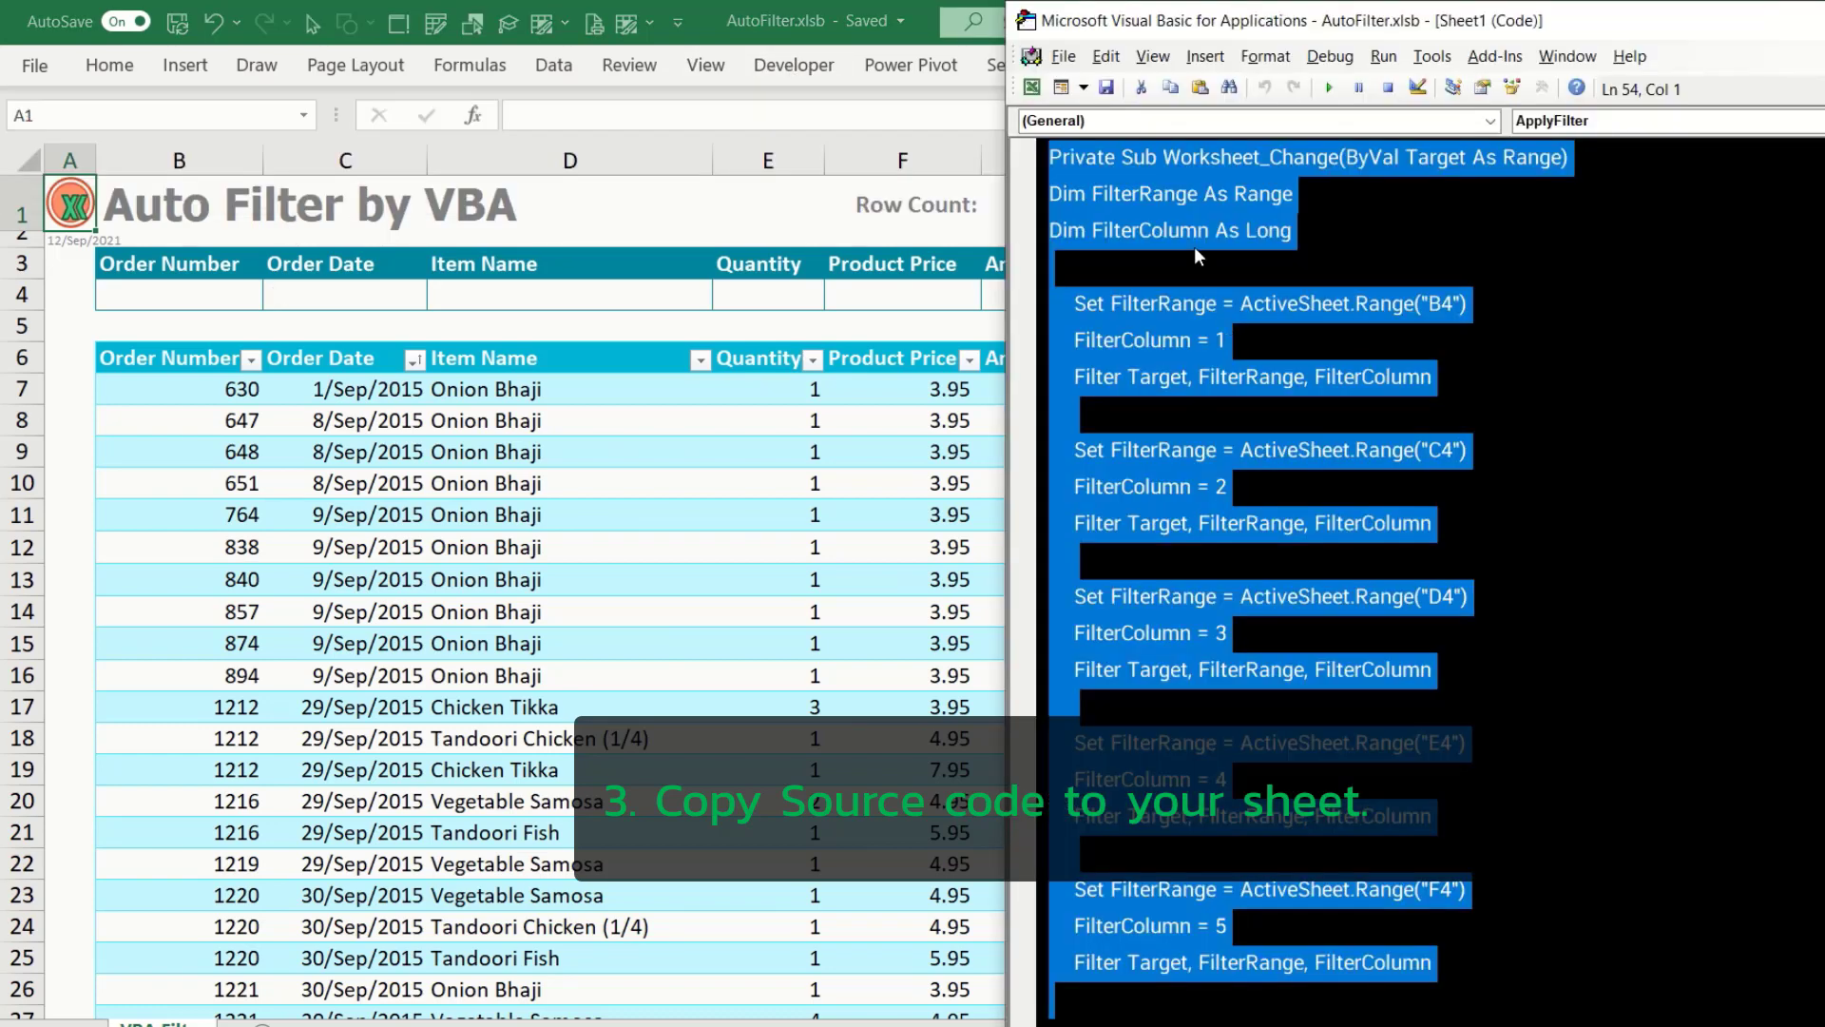
Copy the entire code of the AutoFilter.xlsb Sheet1 module
{"action": "left_click", "coordinate": [1340, 228]}
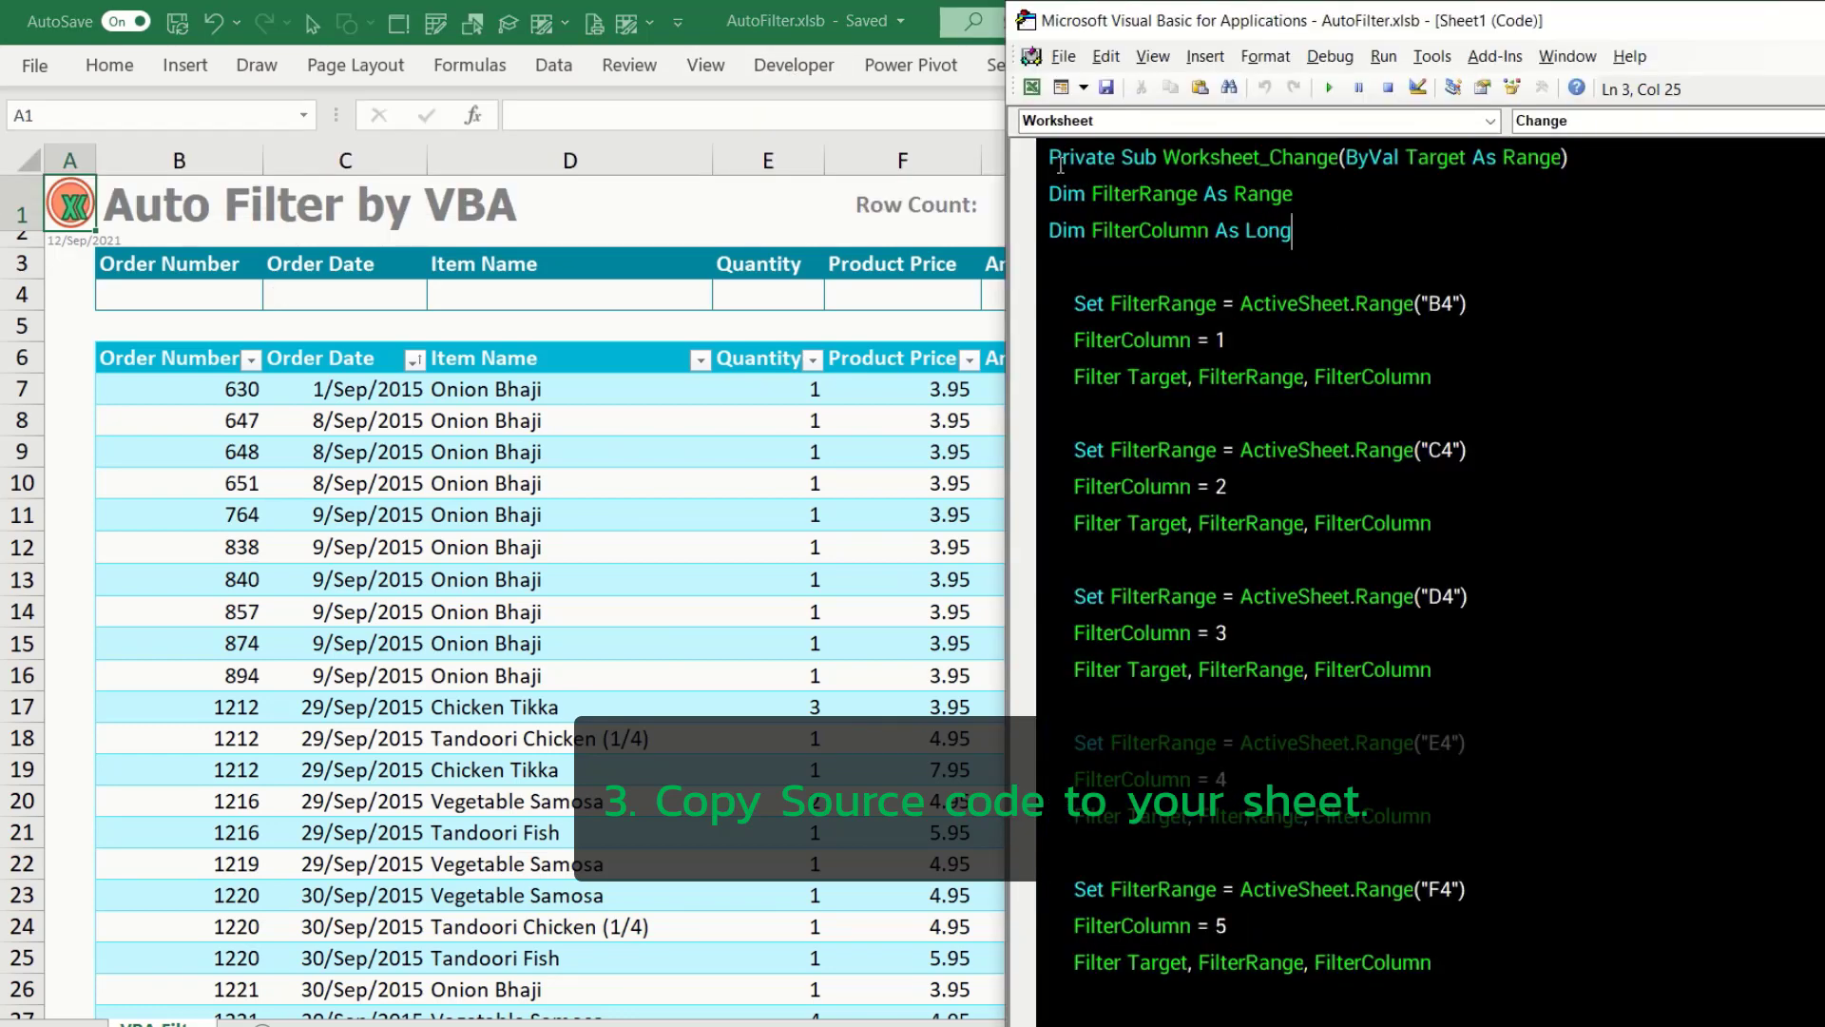
{"action": "key", "text": "ctrl+a"}
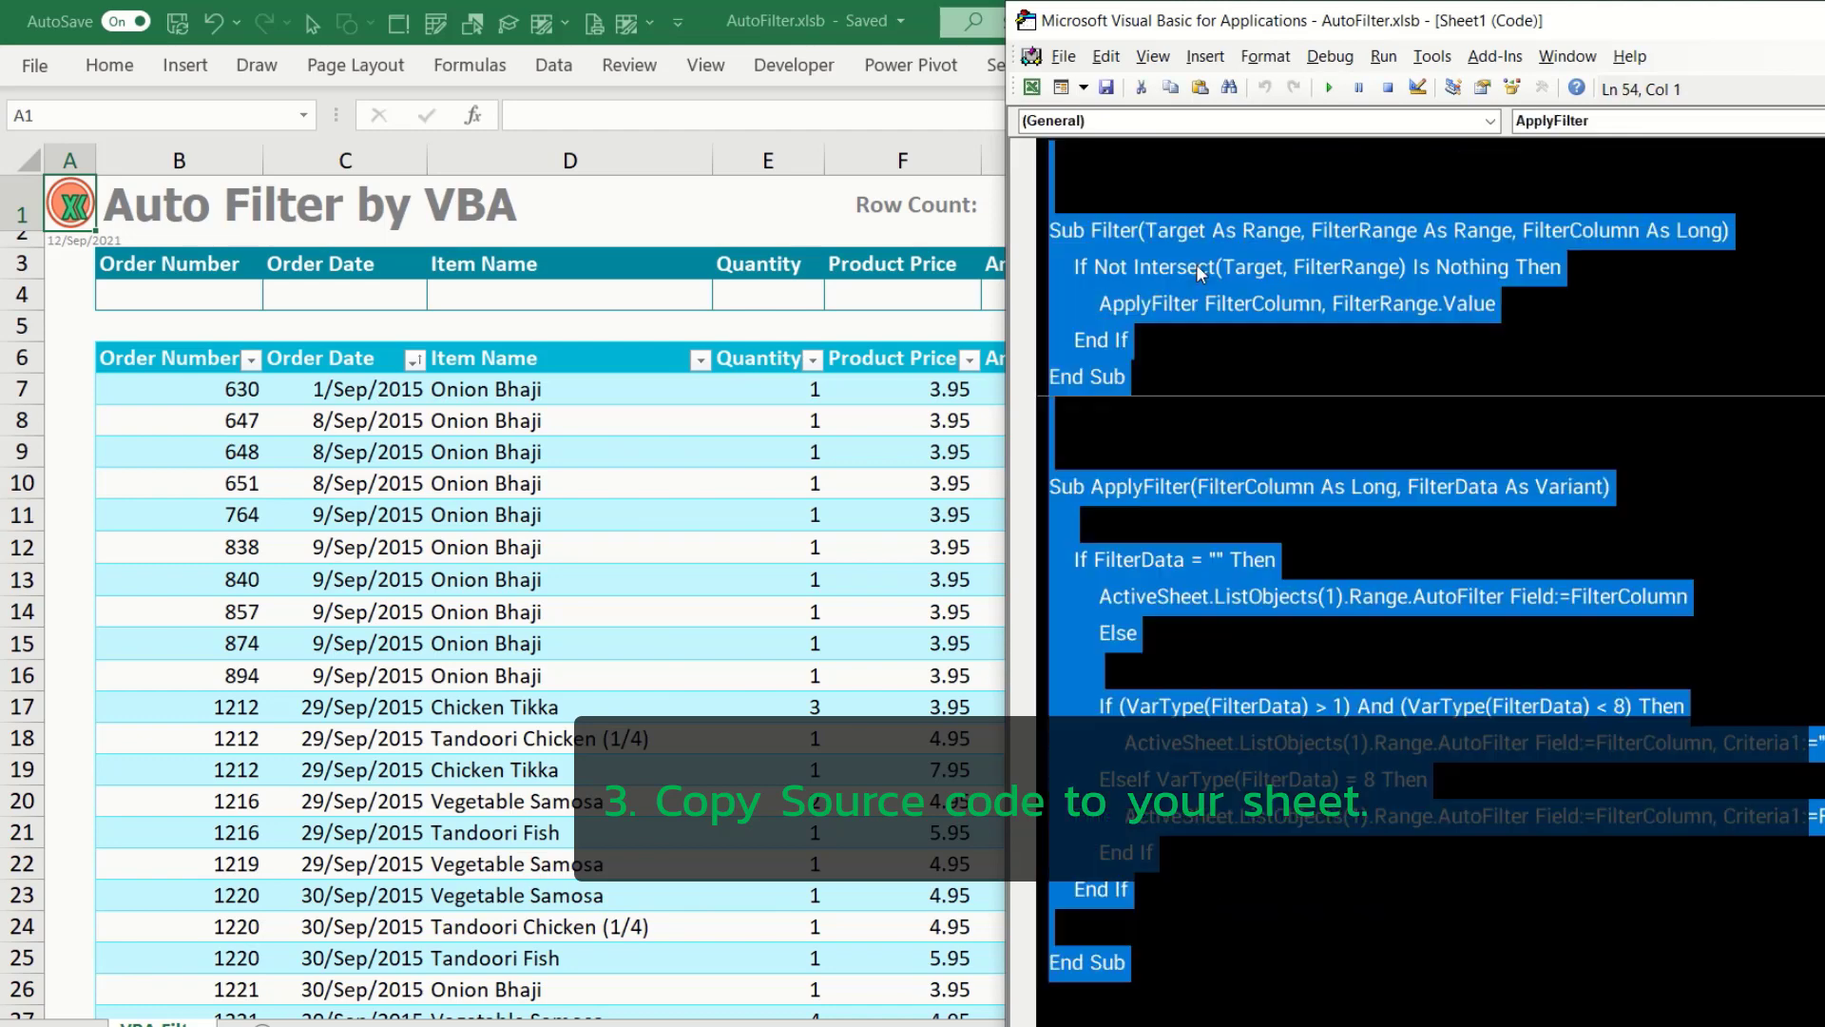
{"action": "scroll", "coordinate": [1157, 308], "scroll_direction": "up", "scroll_amount": 10}
{"action": "right_click", "coordinate": [1092, 207]}
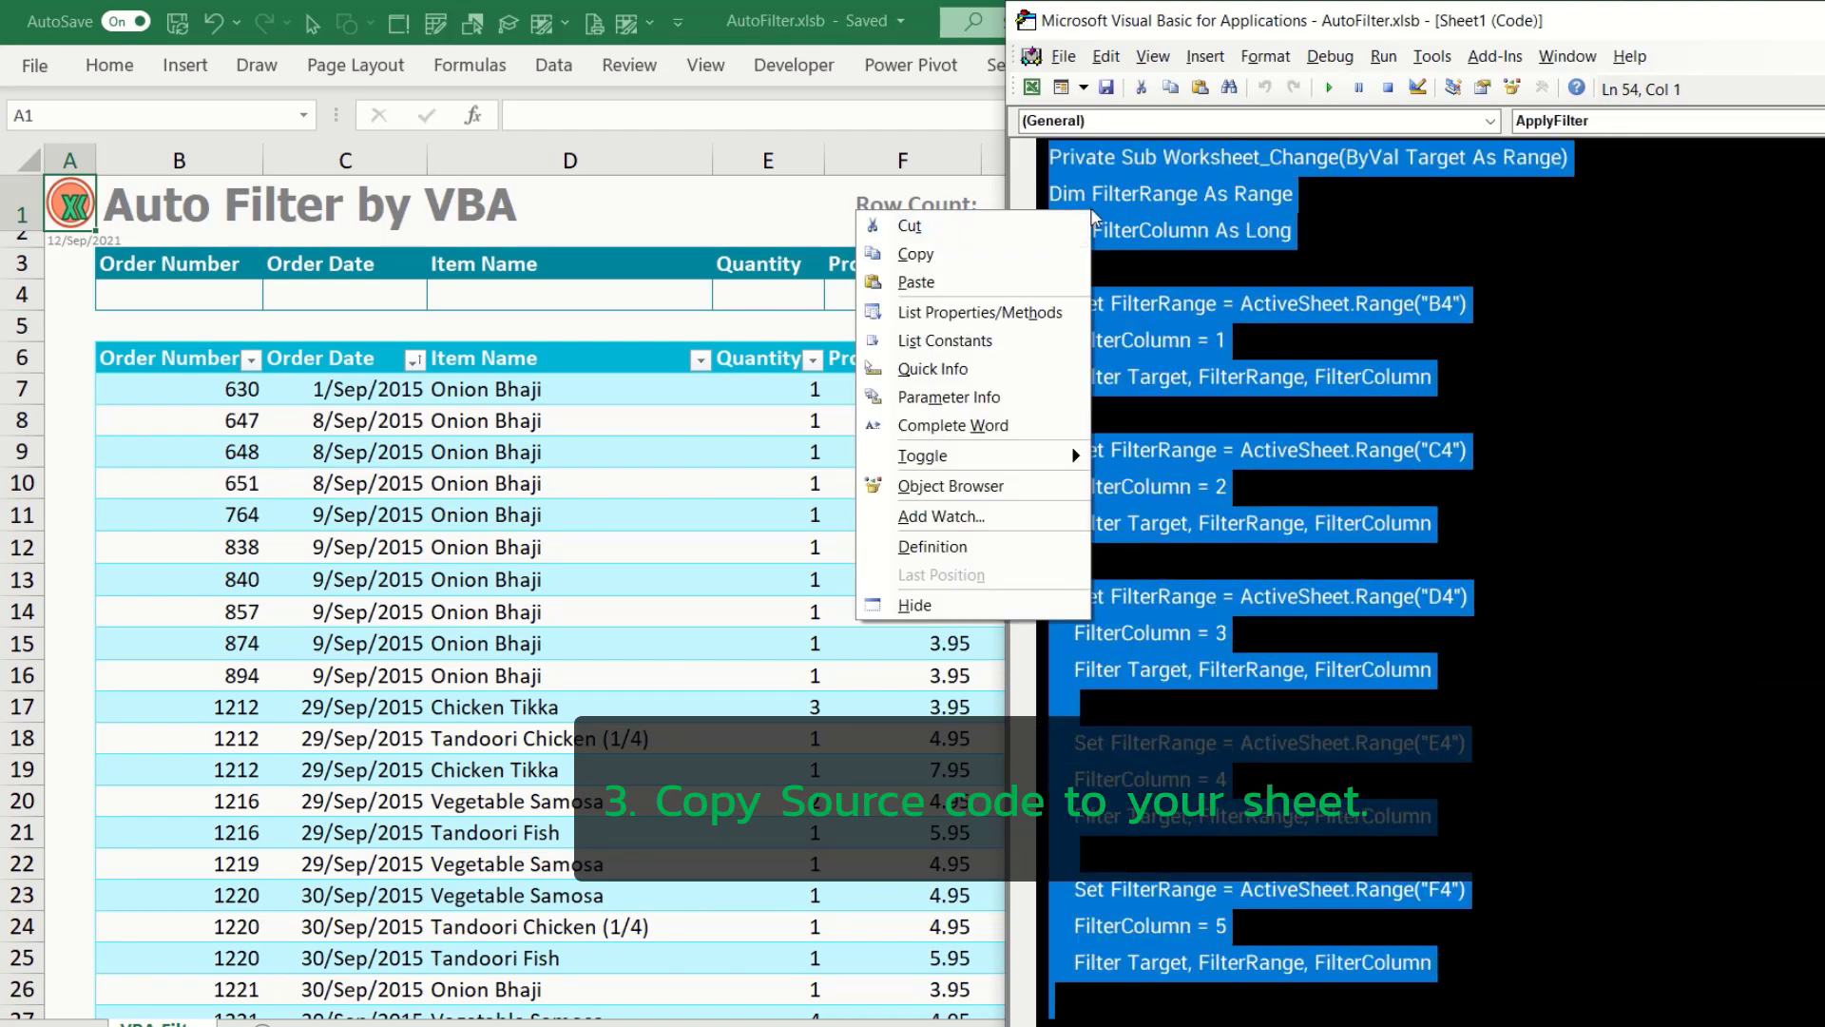
{"action": "left_click", "coordinate": [914, 252]}
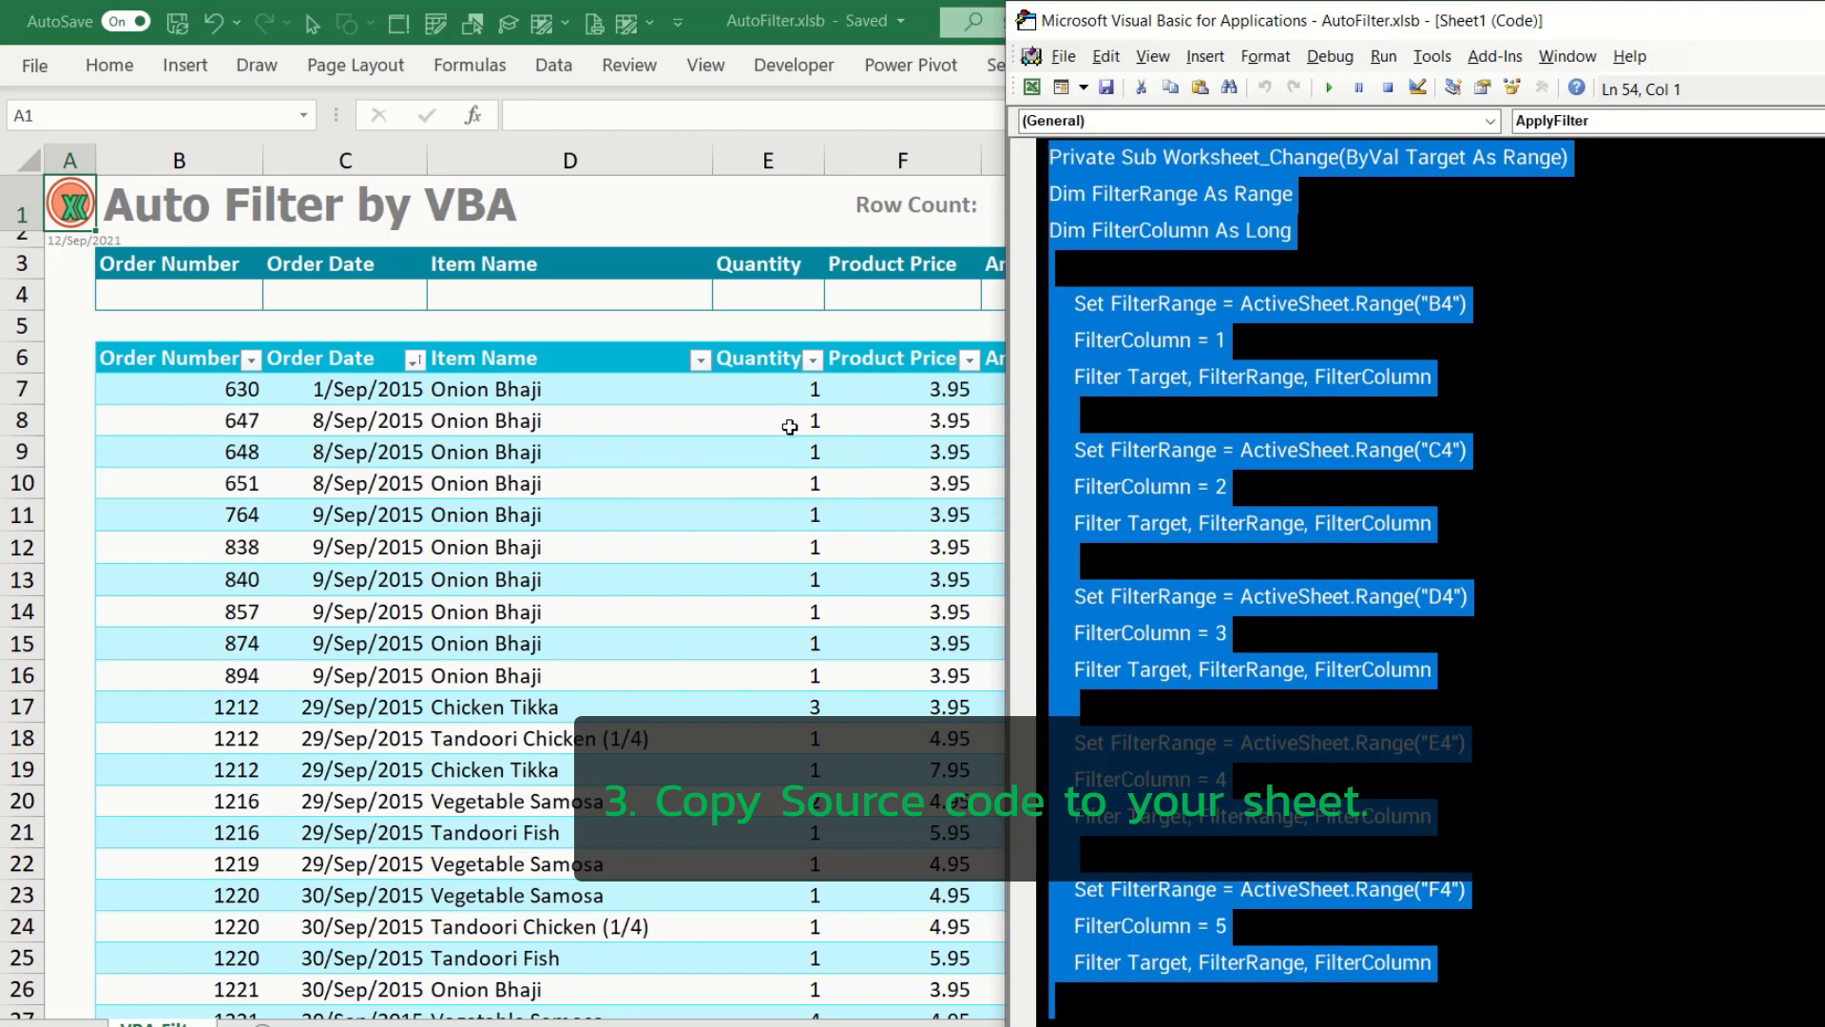
Show the Project Explorer with the Book2 VBA project expanded, and return to the AutoFilter.xlsb worksheet
{"action": "left_click", "coordinate": [1152, 57]}
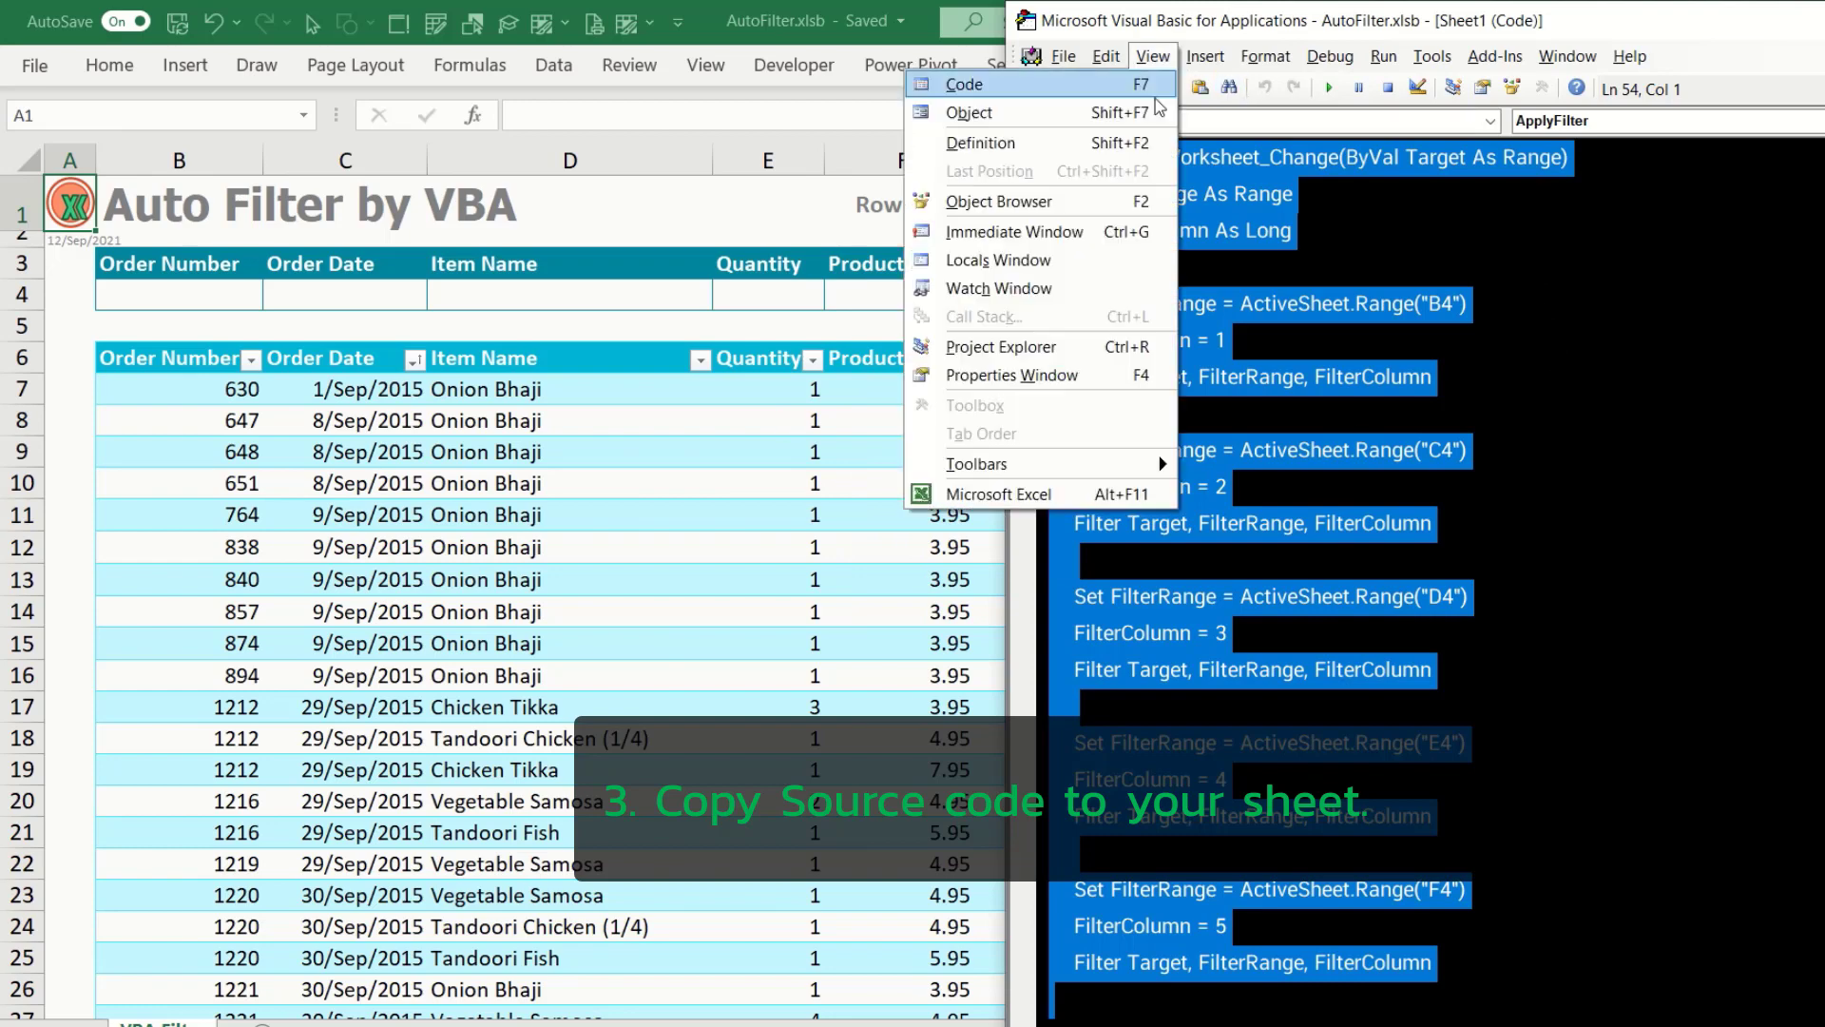
{"action": "left_click", "coordinate": [1101, 348]}
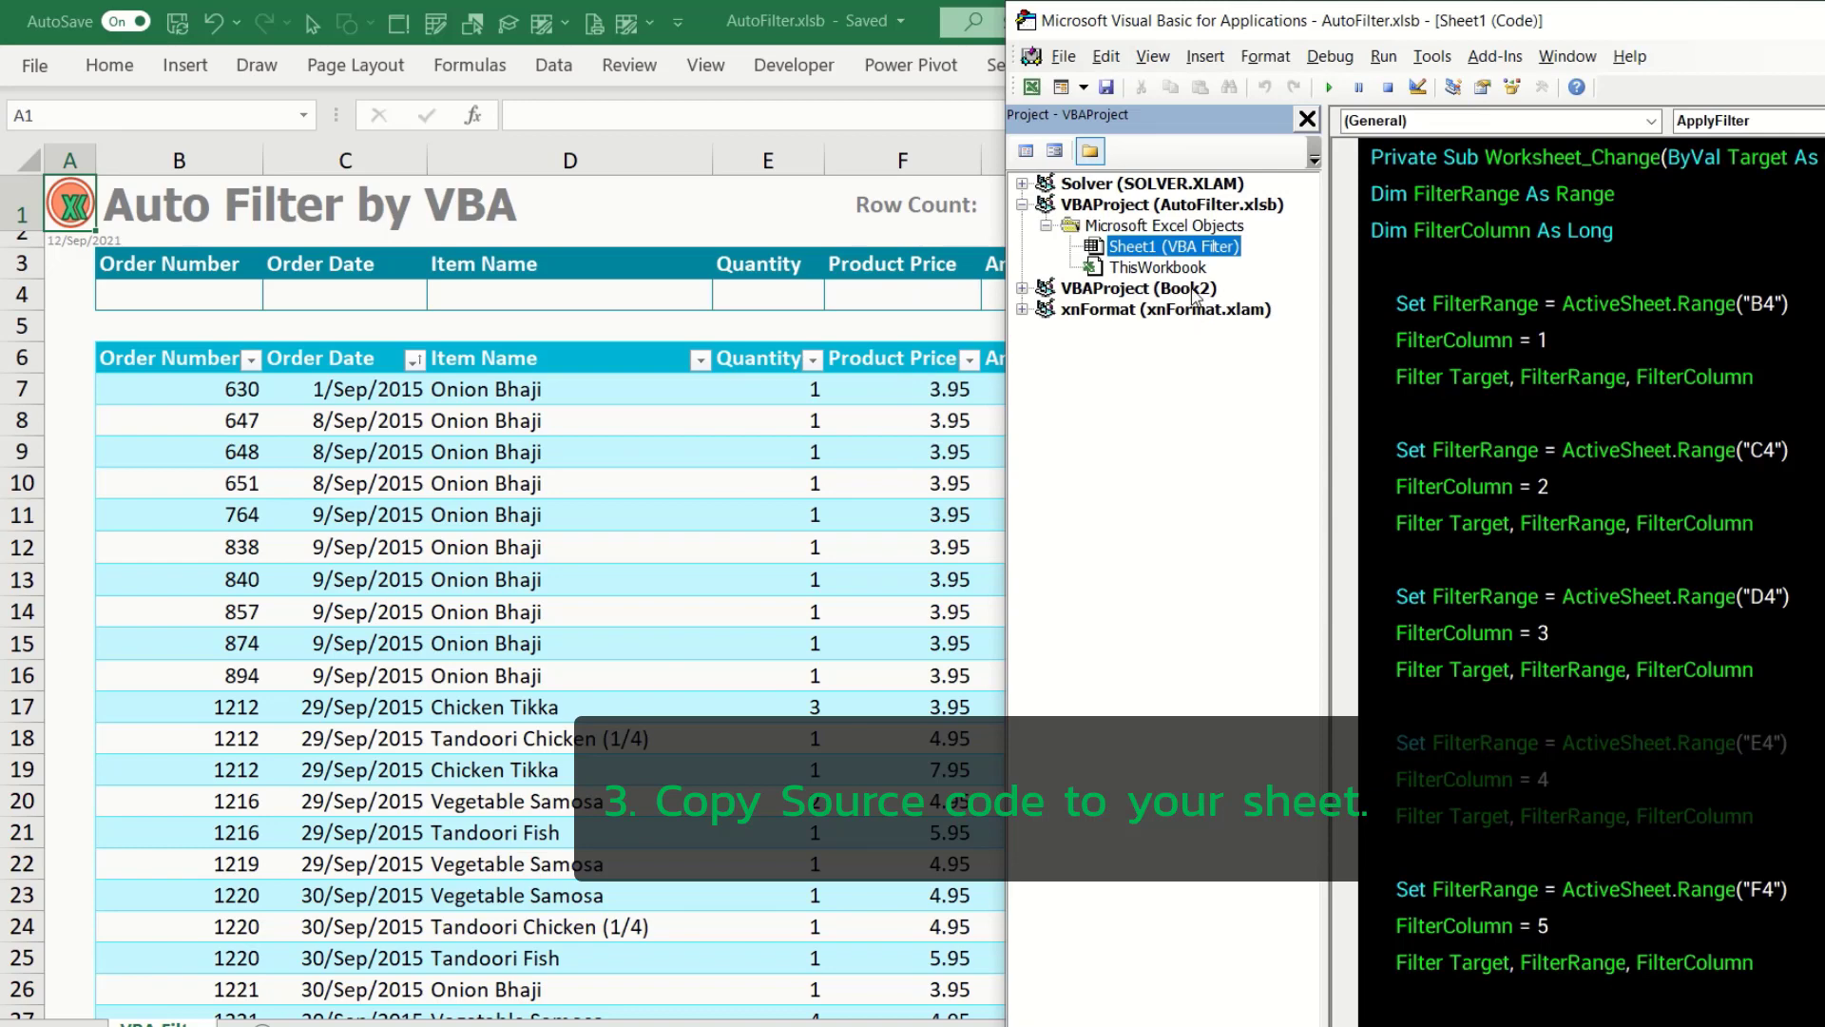
{"action": "left_click", "coordinate": [1105, 290]}
{"action": "double_click", "coordinate": [1105, 292]}
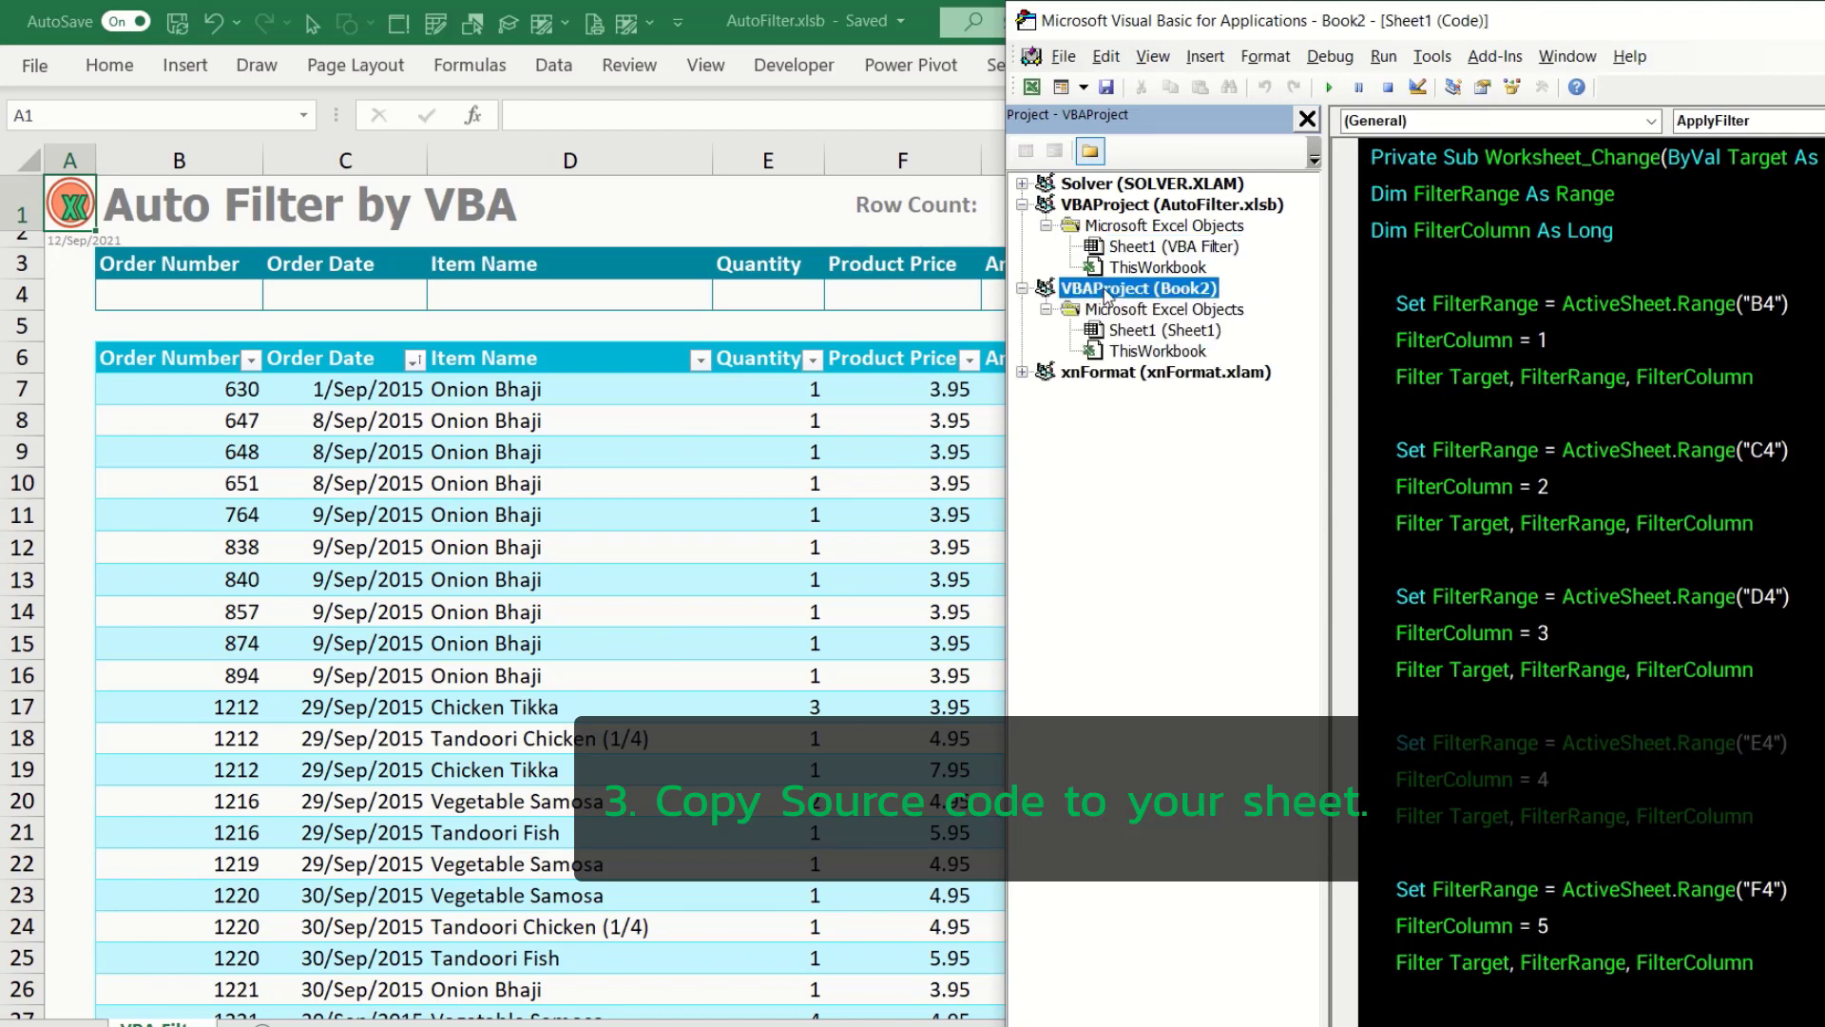
{"action": "left_click", "coordinate": [583, 460]}
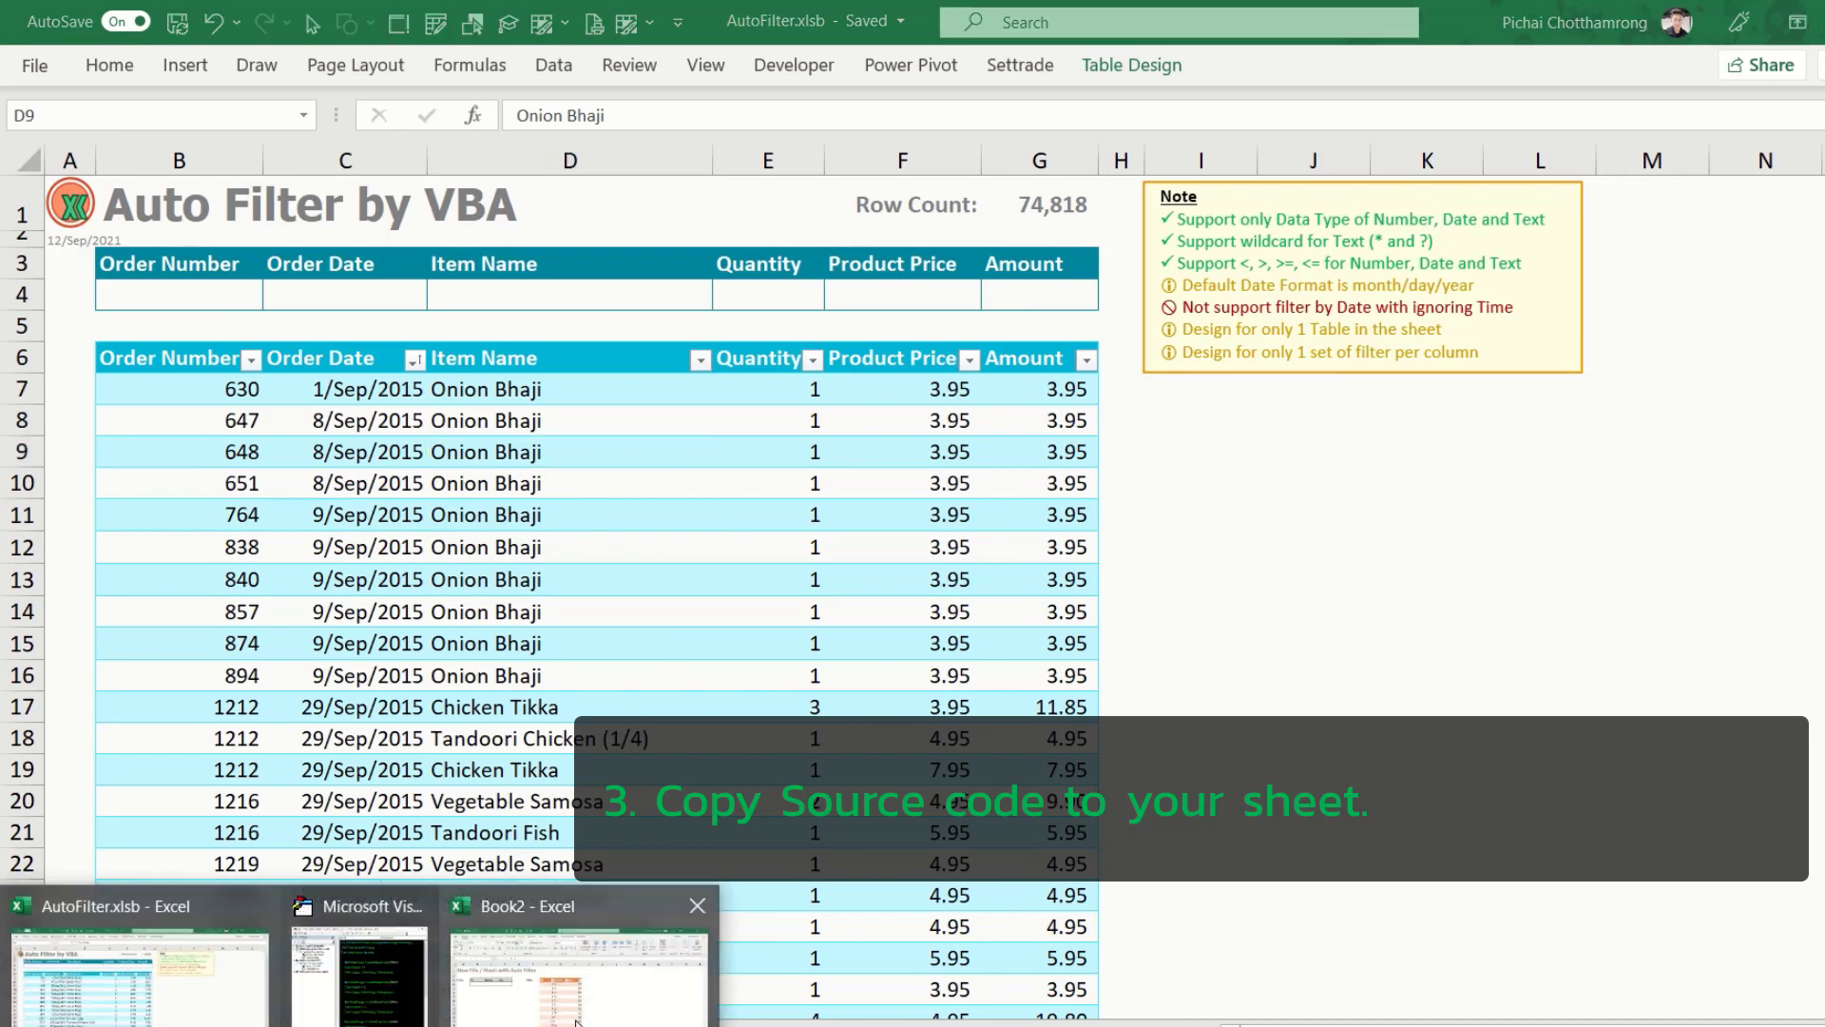
Paste the copied filter code into the Sheet1 module of the Book2 project and hide the Project Explorer
{"action": "left_click", "coordinate": [608, 960]}
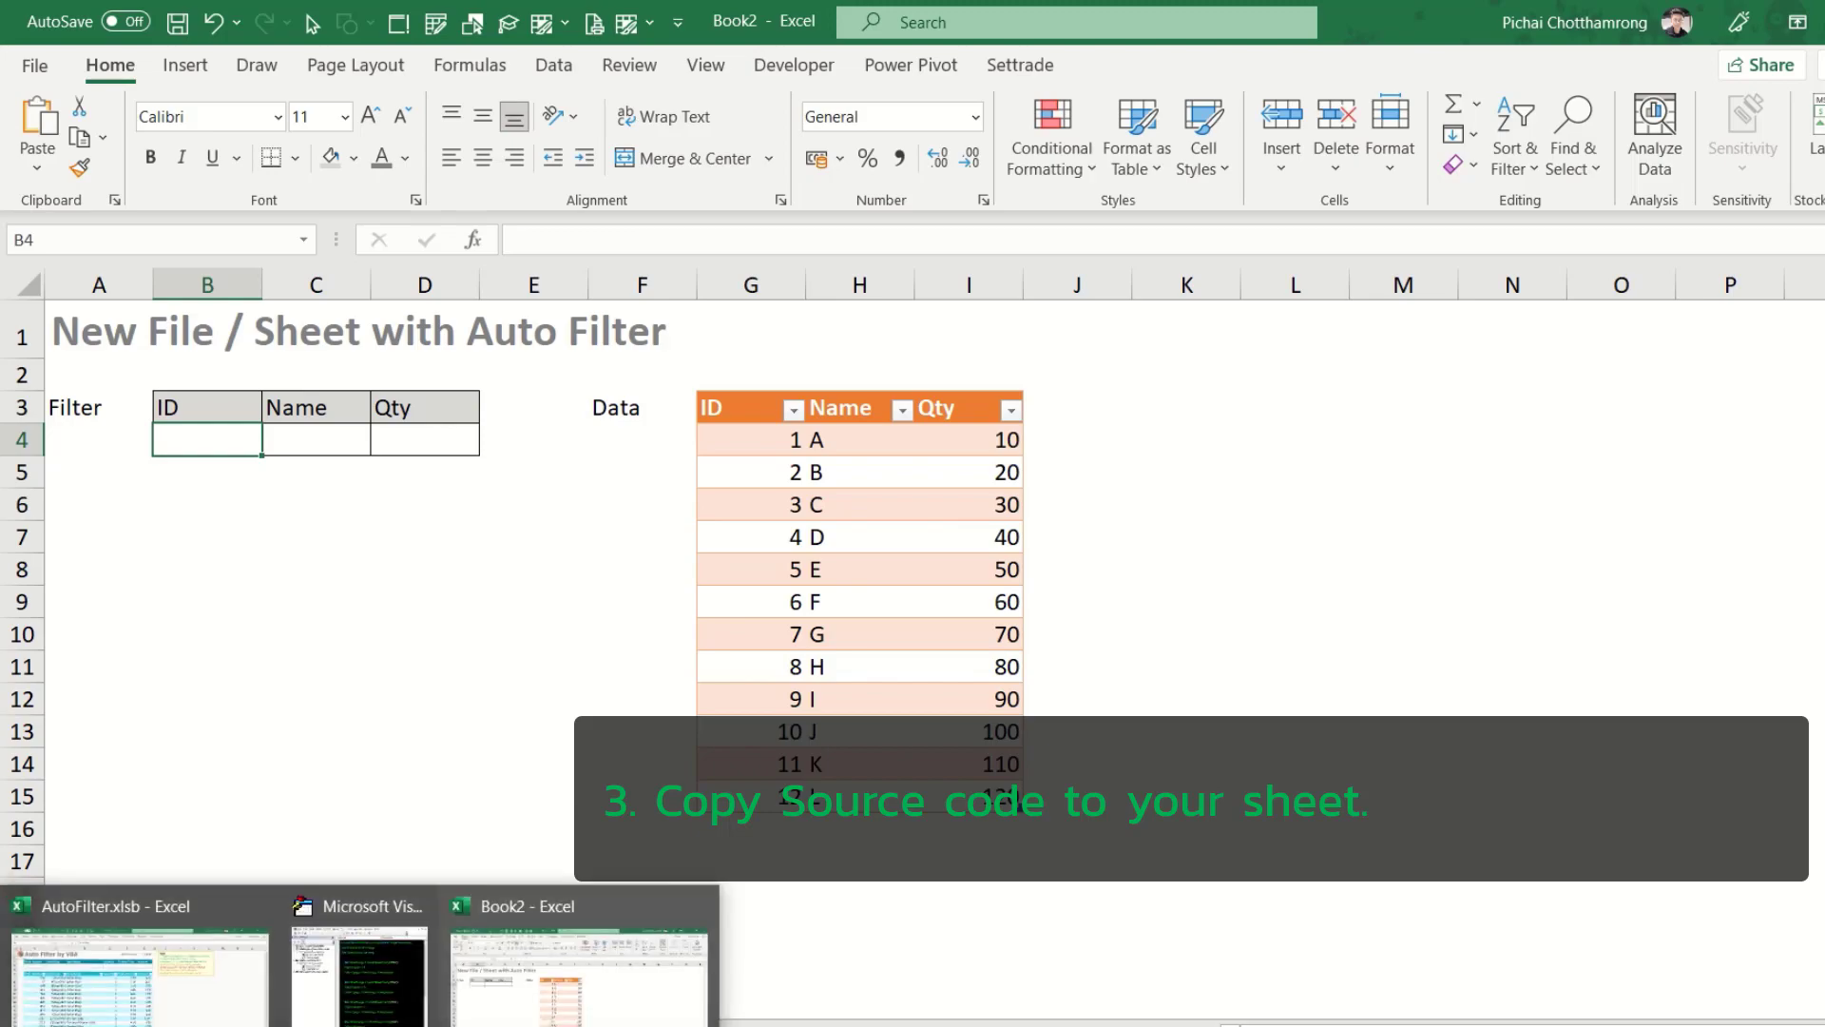
{"action": "left_click", "coordinate": [361, 960]}
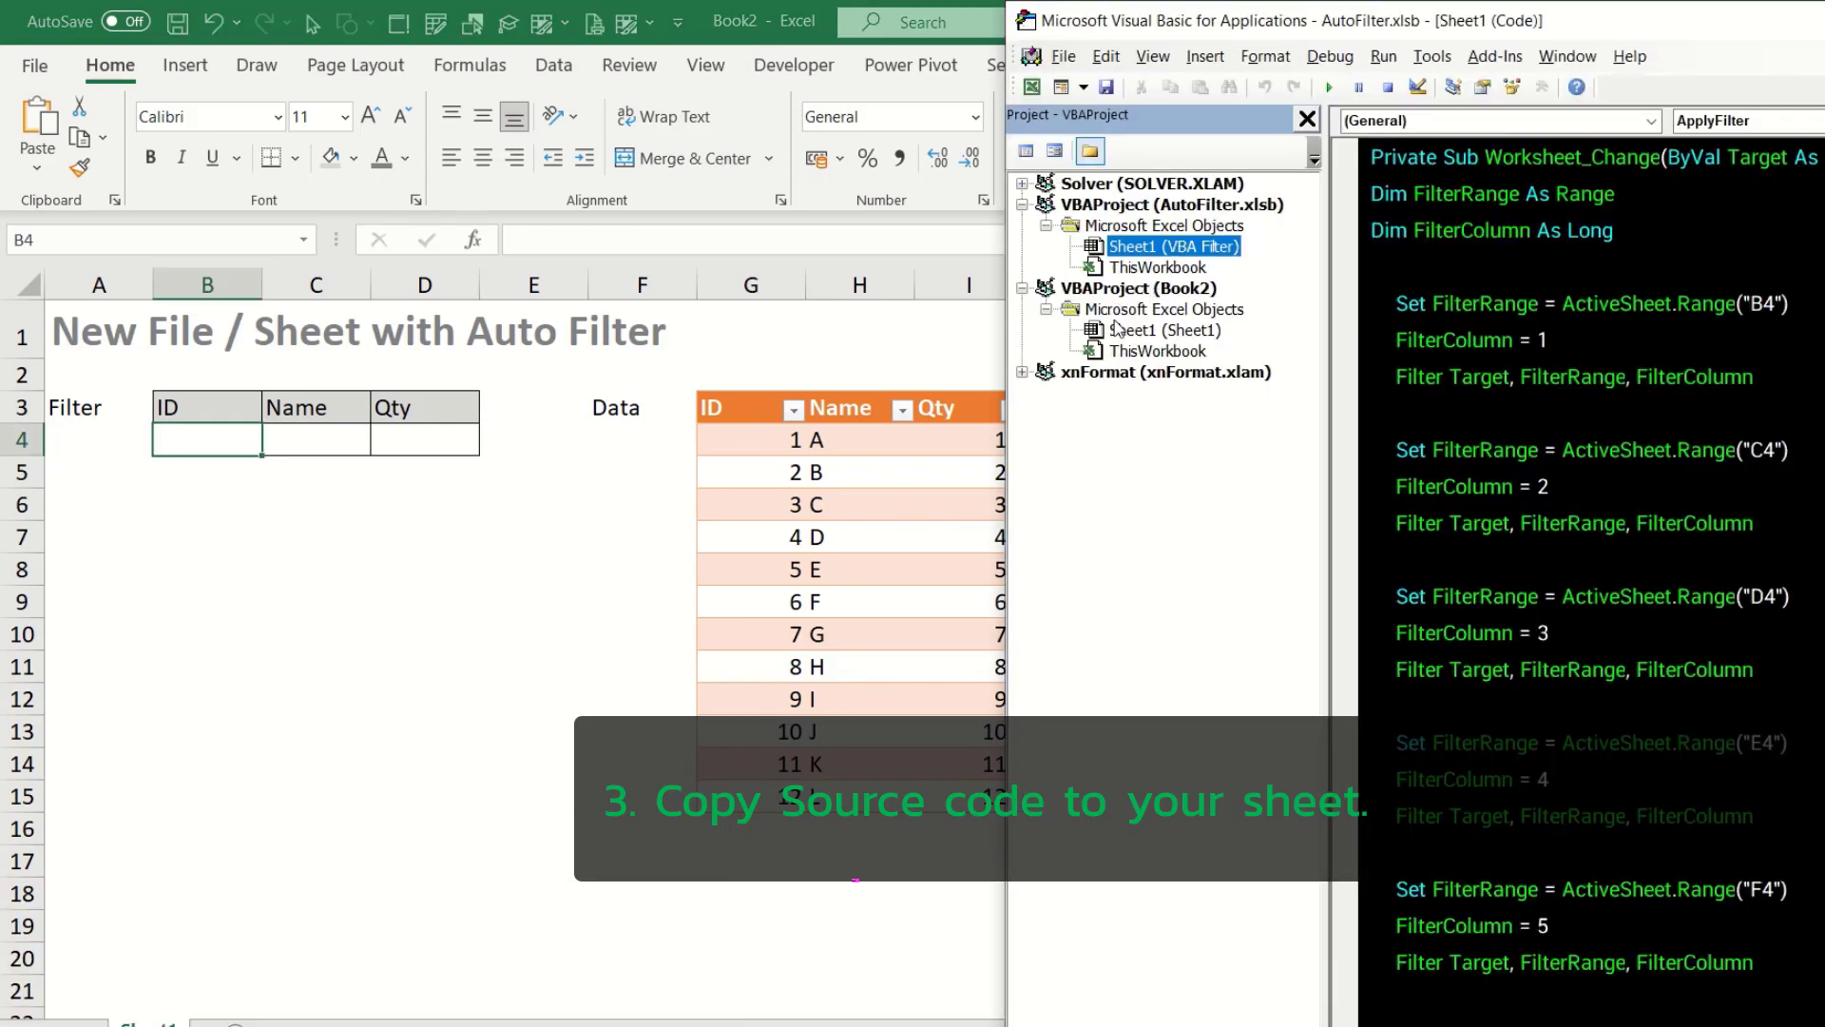
{"action": "double_click", "coordinate": [1160, 332]}
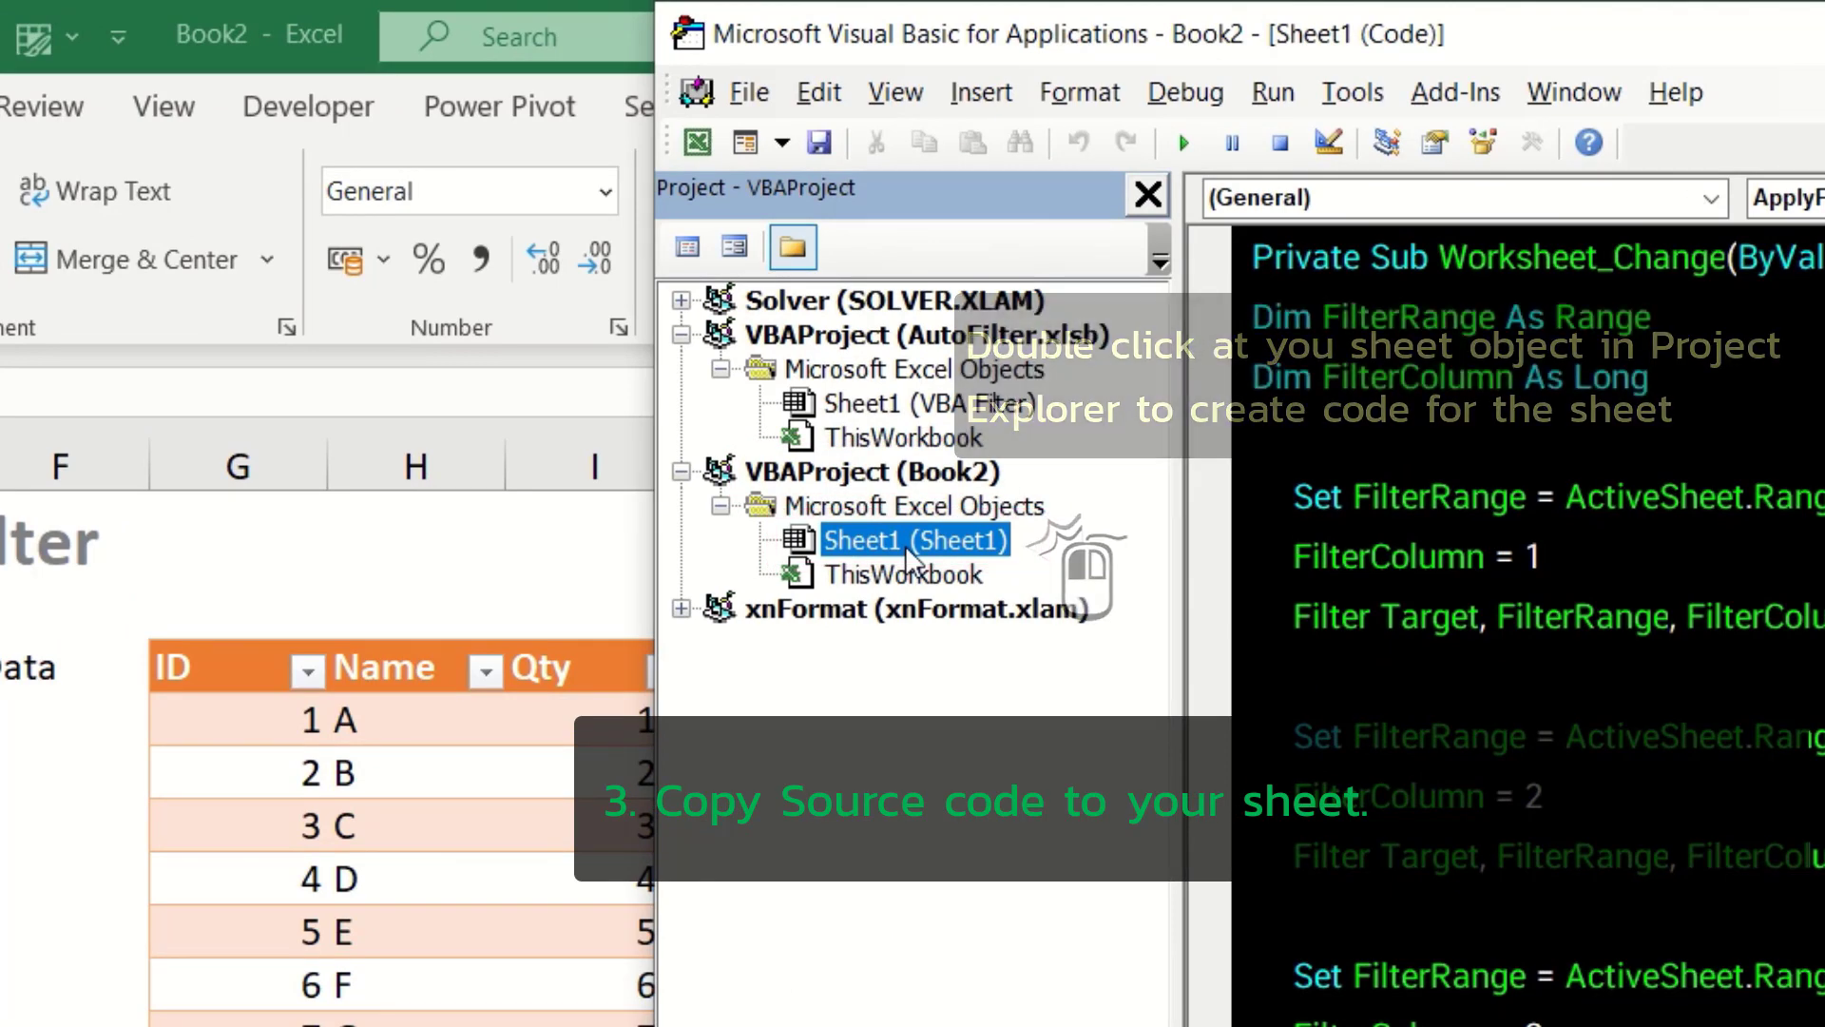
{"action": "double_click", "coordinate": [905, 544]}
{"action": "right_click", "coordinate": [1398, 417]}
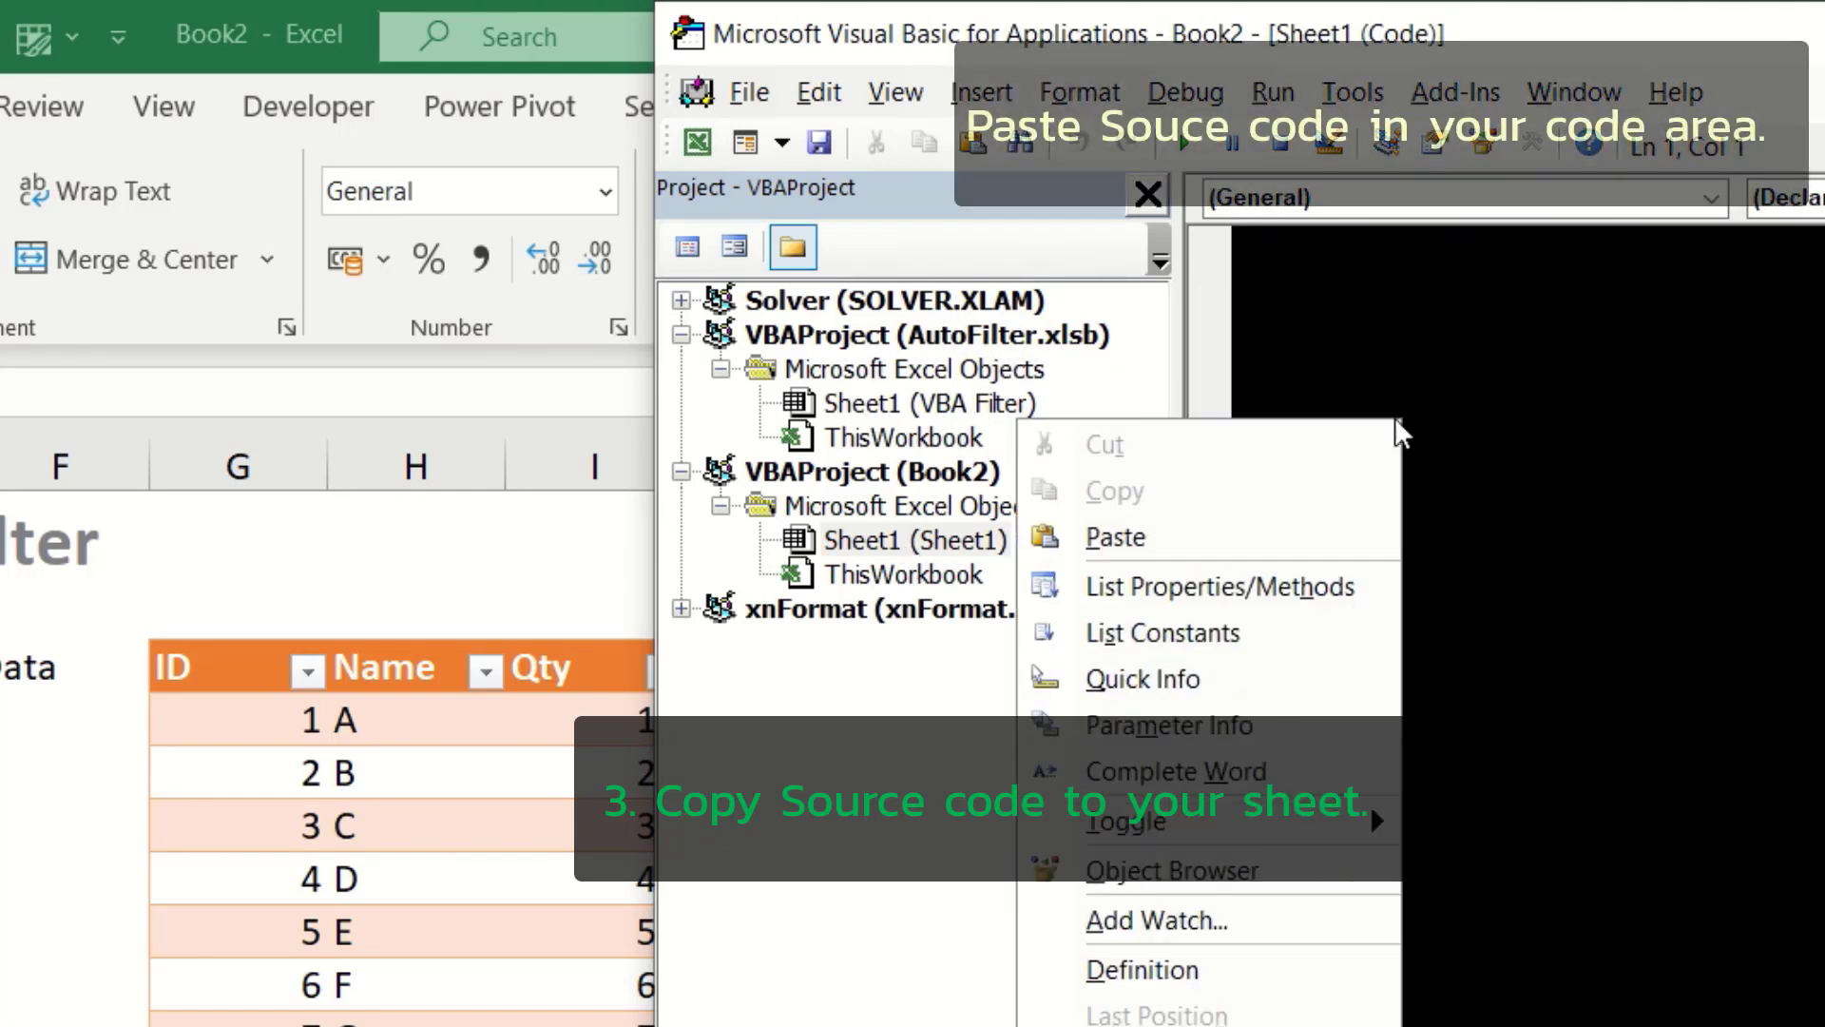
{"action": "left_click", "coordinate": [1209, 532]}
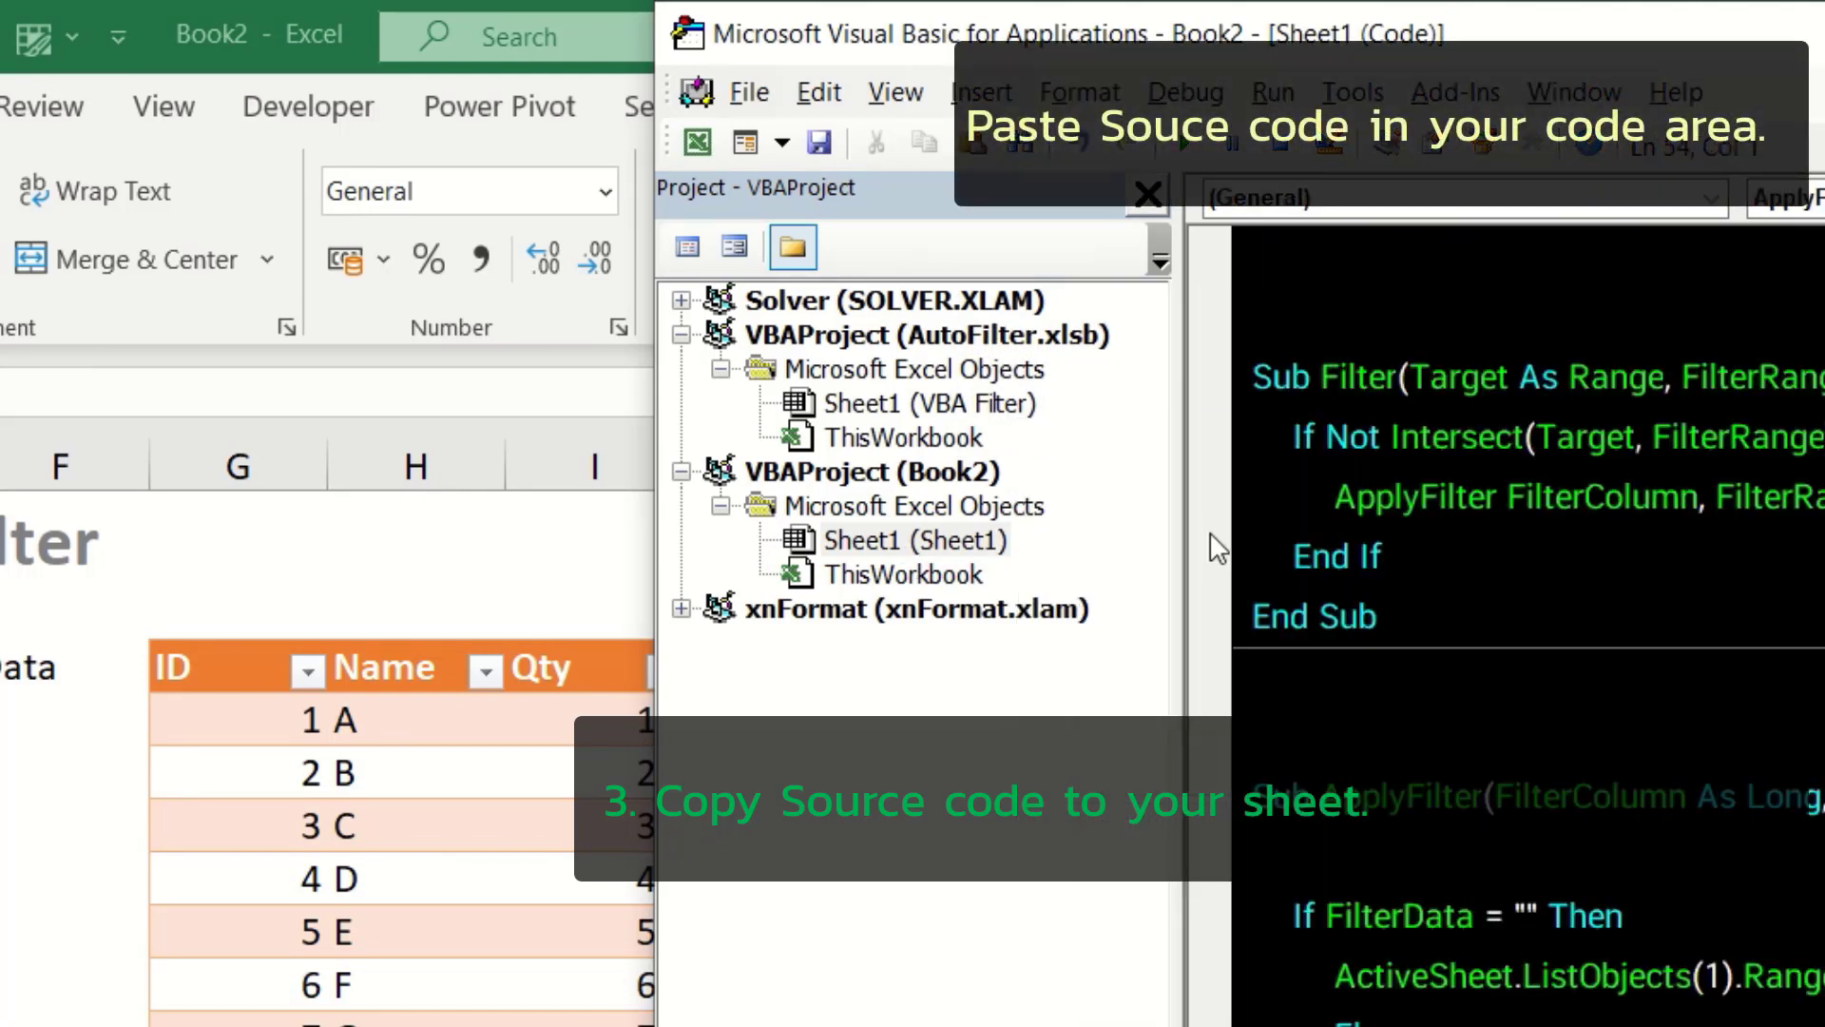
{"action": "left_click", "coordinate": [1149, 194]}
Delete the filter blocks for C4 through G4 from the Worksheet_Change procedure, keeping only the B4 block
{"action": "scroll", "coordinate": [1240, 564], "scroll_direction": "up", "scroll_amount": 10}
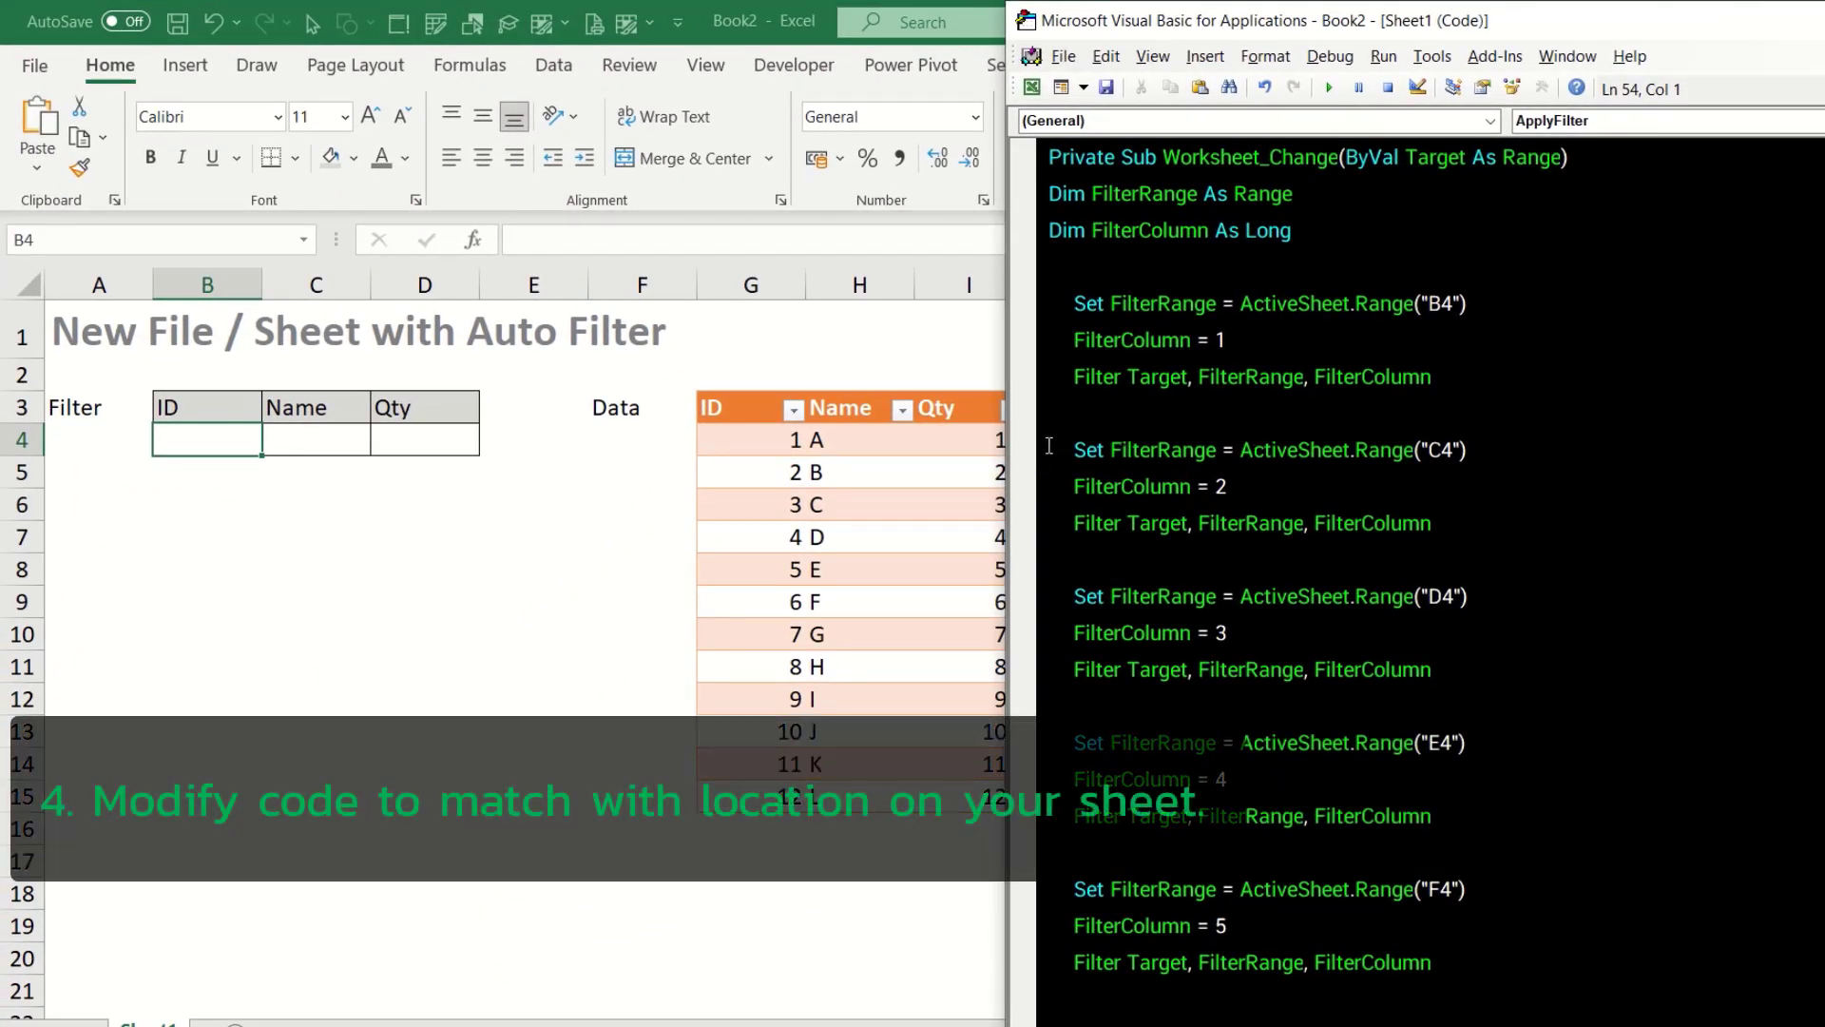
{"action": "left_click_drag", "start_coordinate": [1050, 445], "coordinate": [1596, 952]}
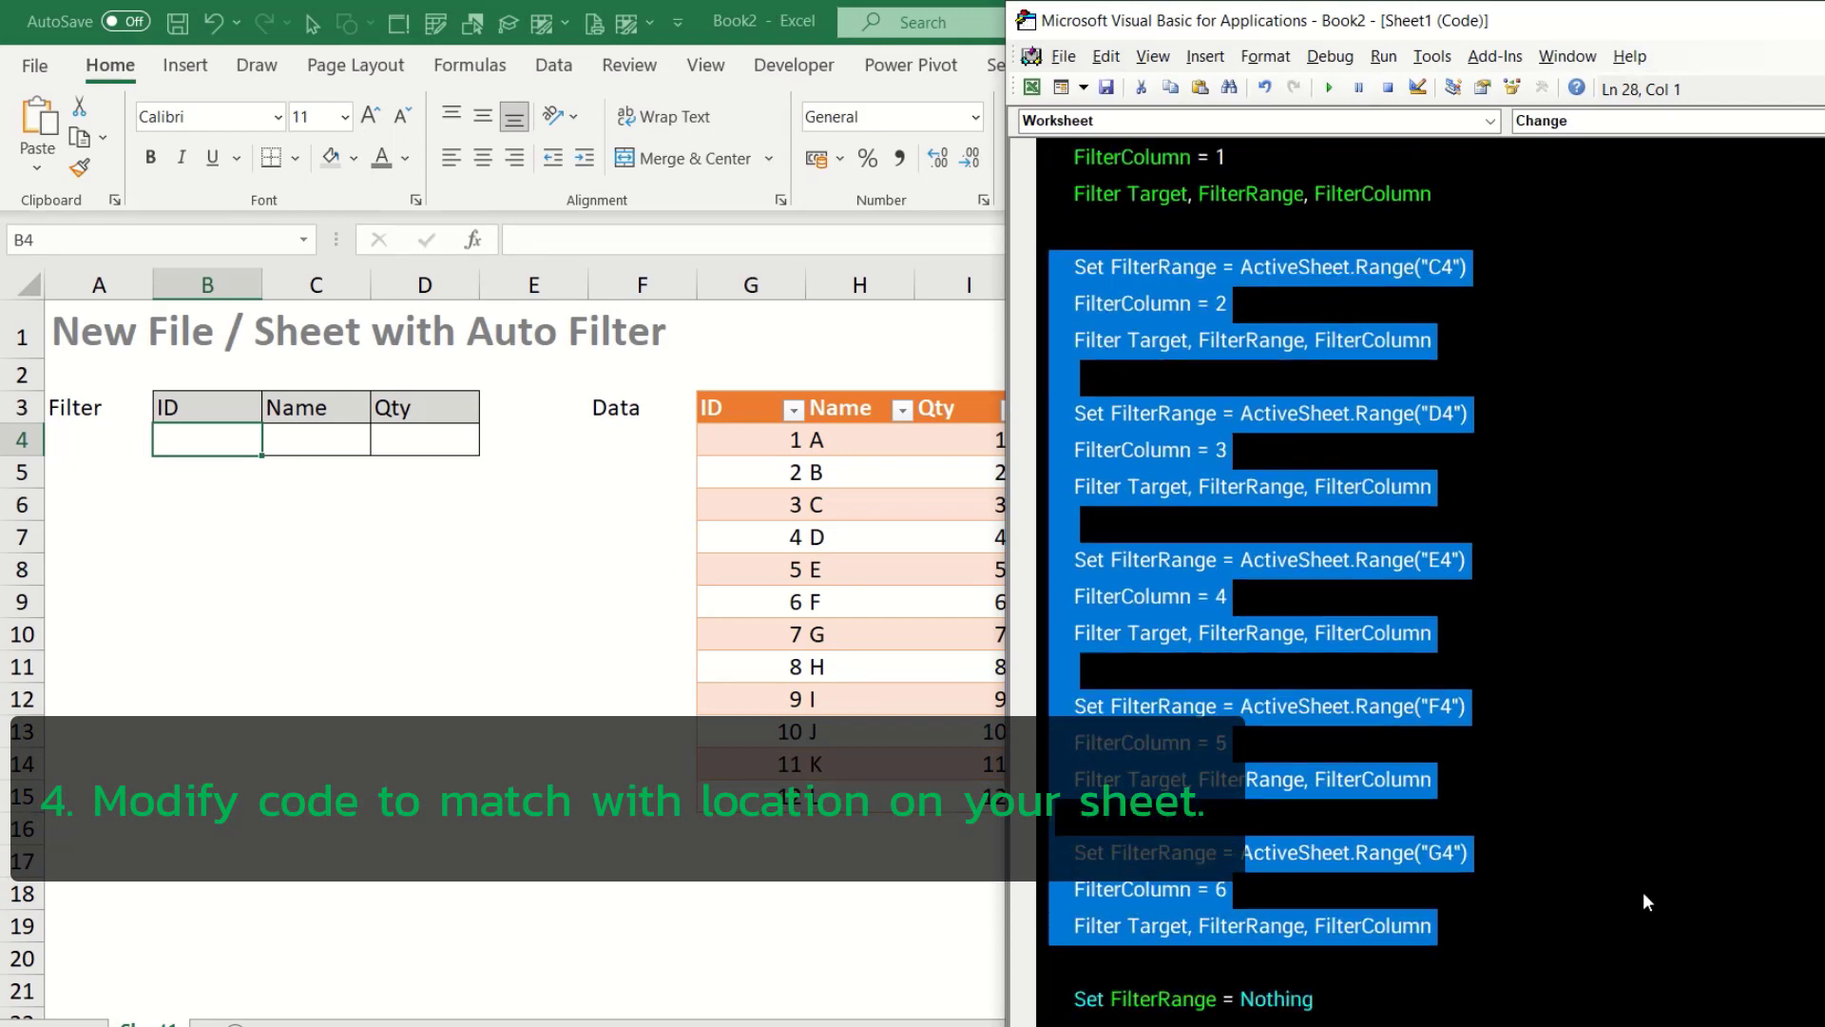
{"action": "key", "text": "Delete"}
{"action": "key", "text": "ctrl+Home"}
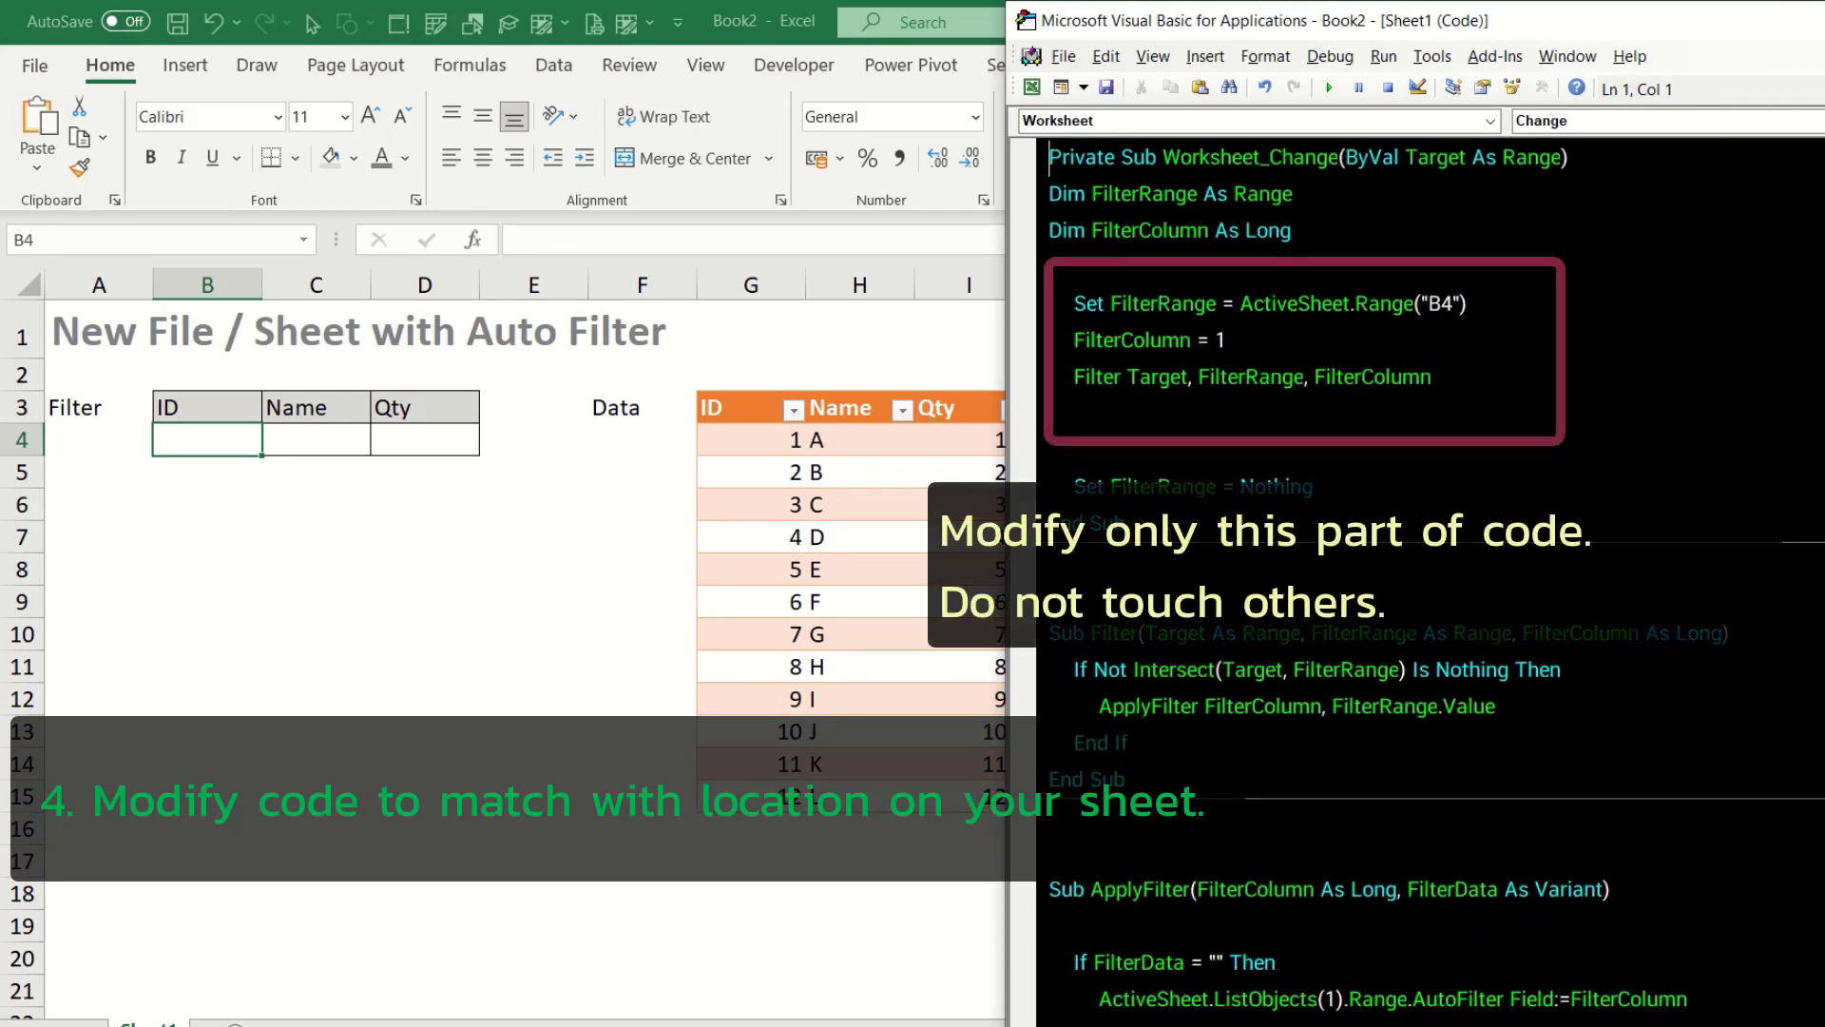
Duplicate the three-line B4 filter block directly below itself in the Worksheet_Change procedure
{"action": "left_click", "coordinate": [1451, 304]}
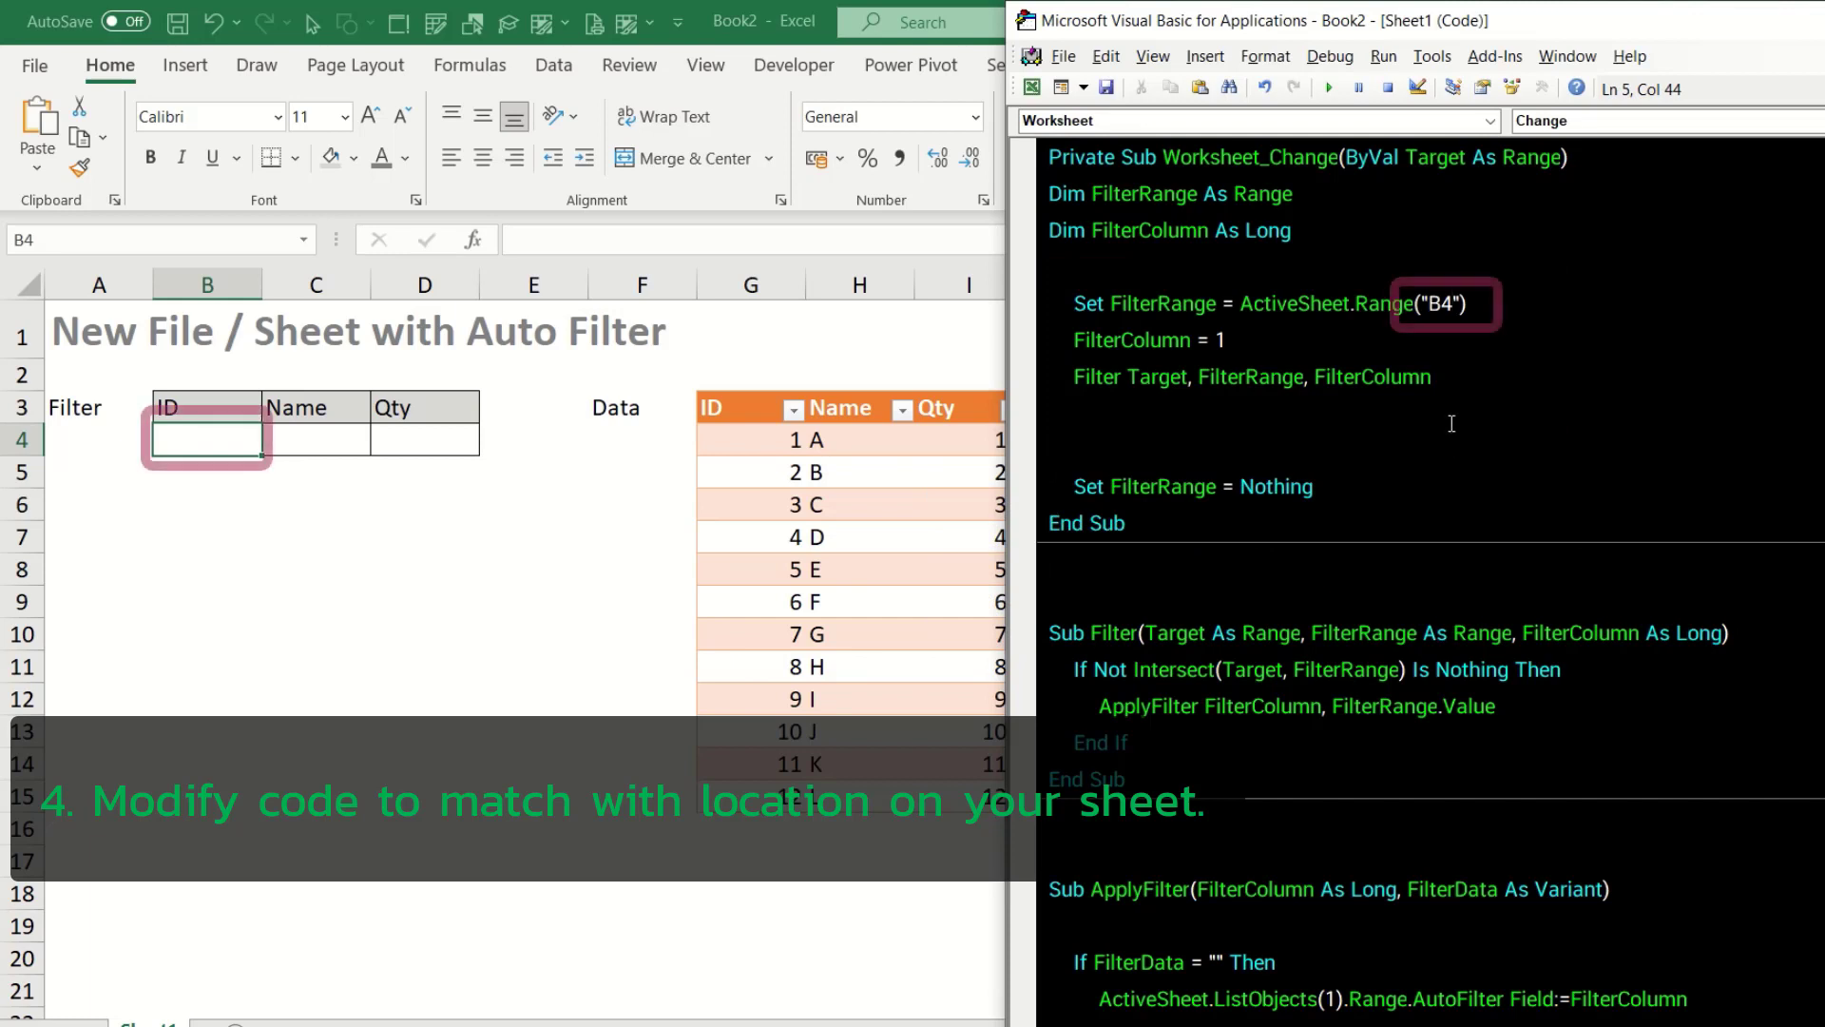
{"action": "left_click", "coordinate": [1247, 338]}
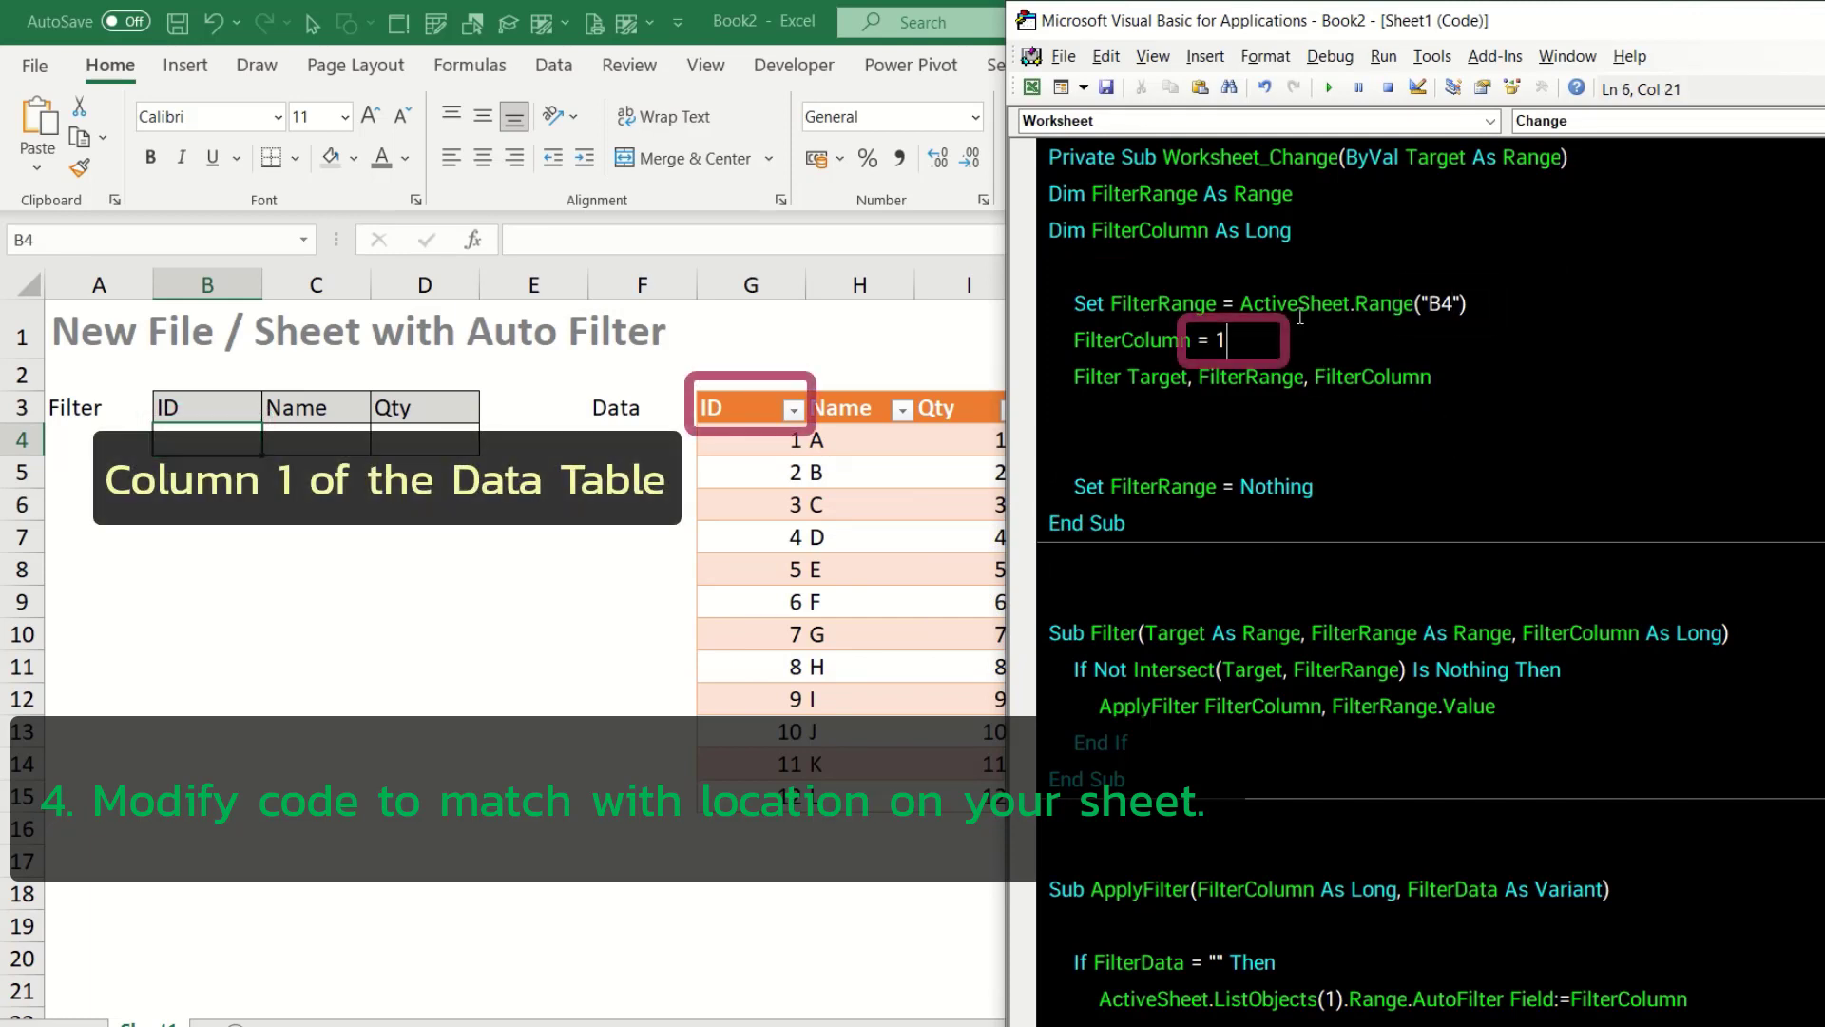
{"action": "left_click", "coordinate": [1336, 282]}
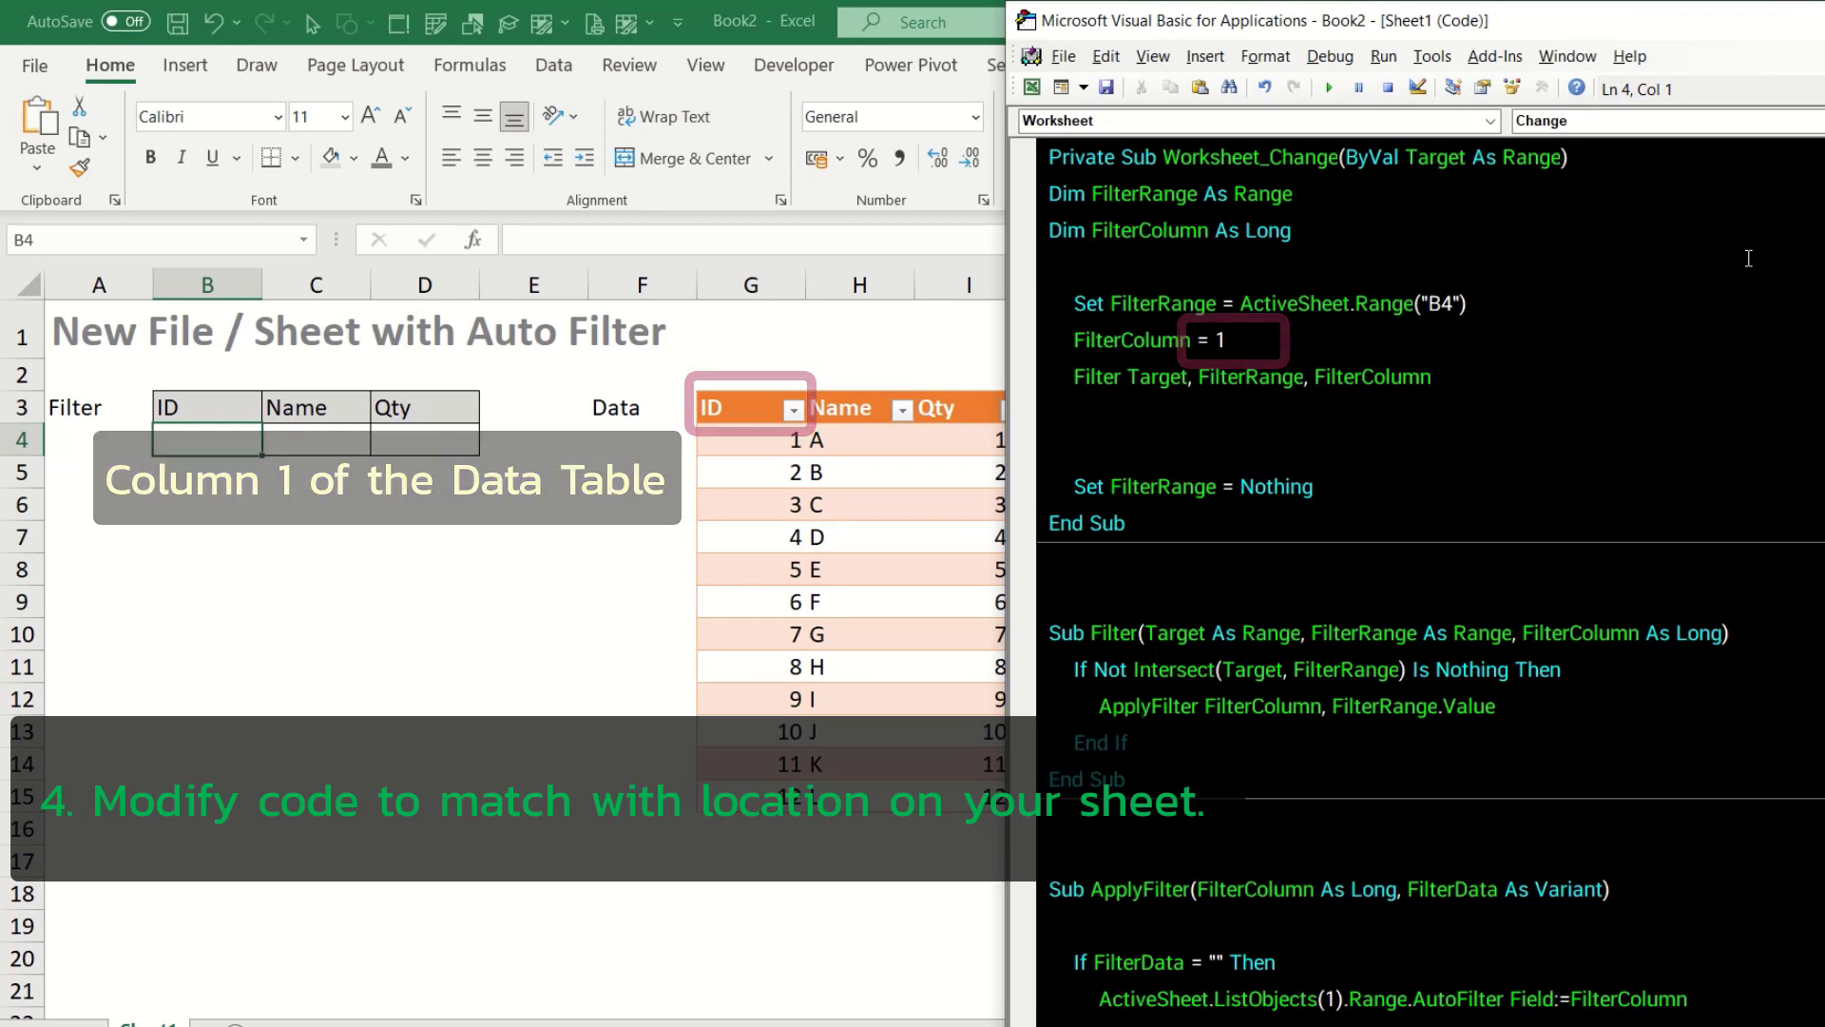
{"action": "key", "text": "Down"}
{"action": "key", "text": "Down"}
{"action": "key", "text": "Up"}
{"action": "key", "text": "shift+Down"}
{"action": "key", "text": "shift+Down"}
{"action": "key", "text": "shift+Down"}
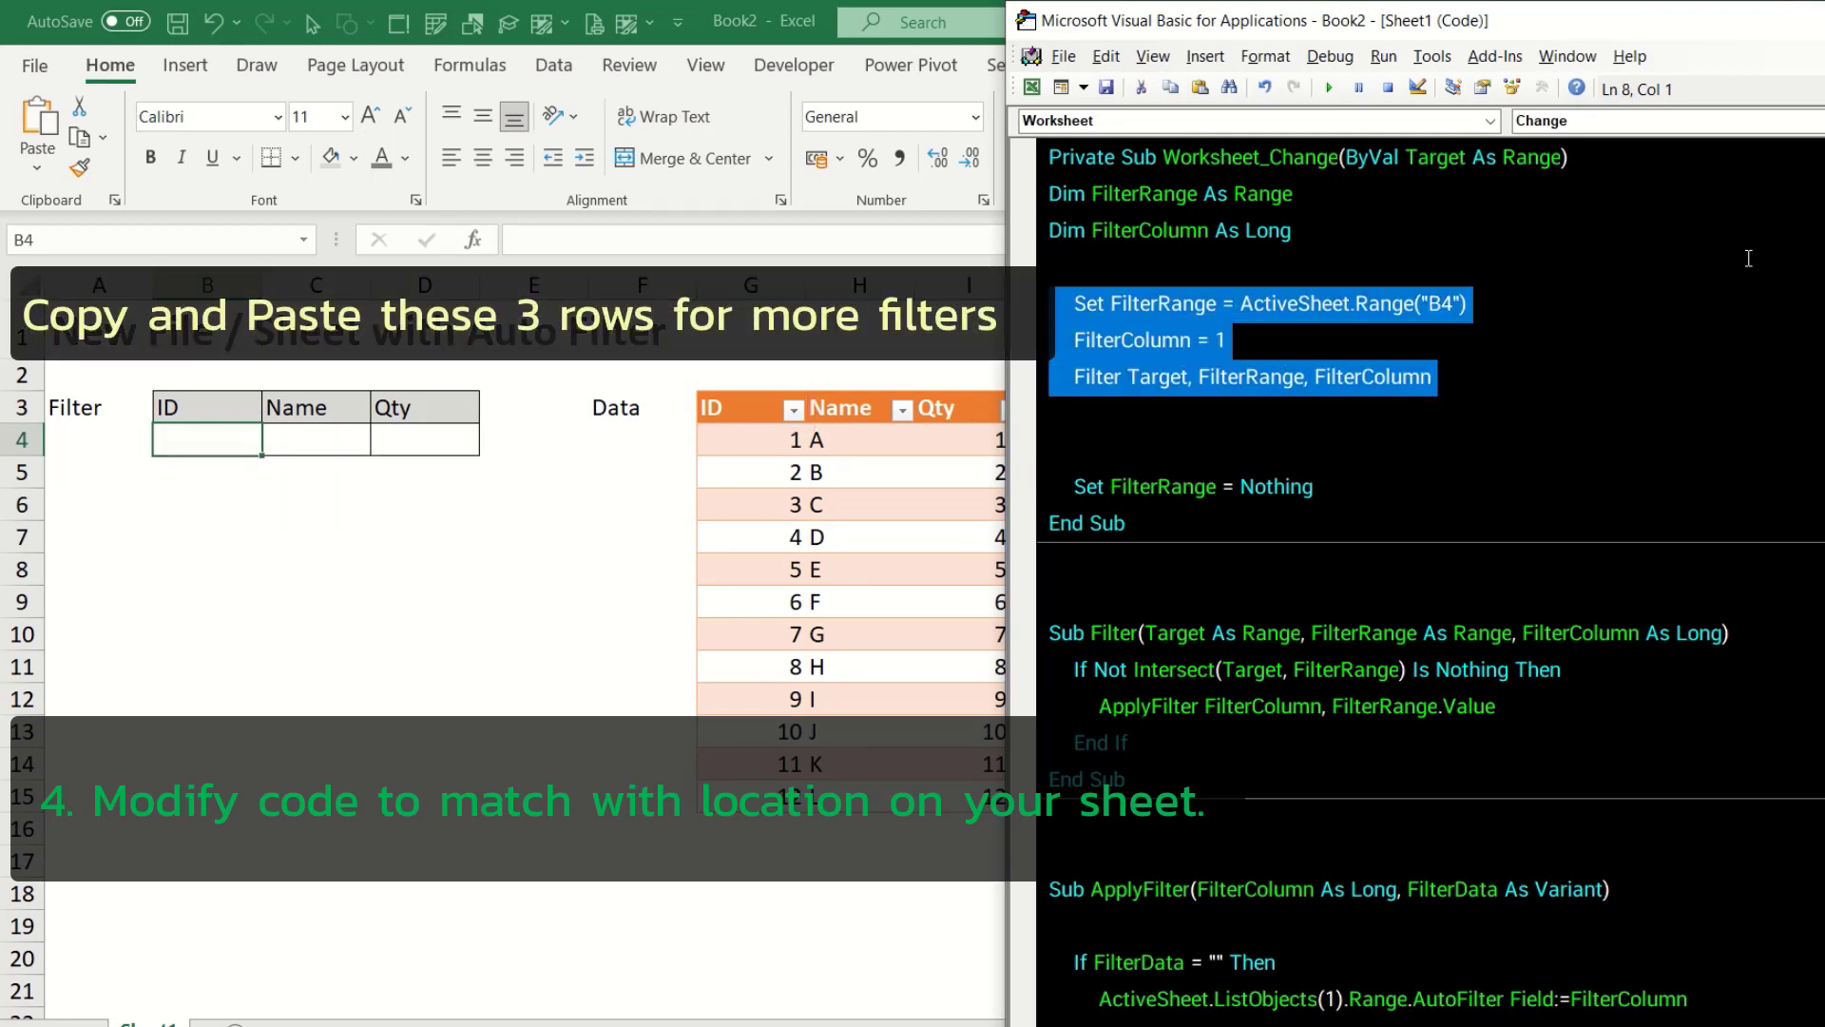
{"action": "key", "text": "ctrl+c"}
{"action": "key", "text": "Down"}
{"action": "key", "text": "ctrl+v"}
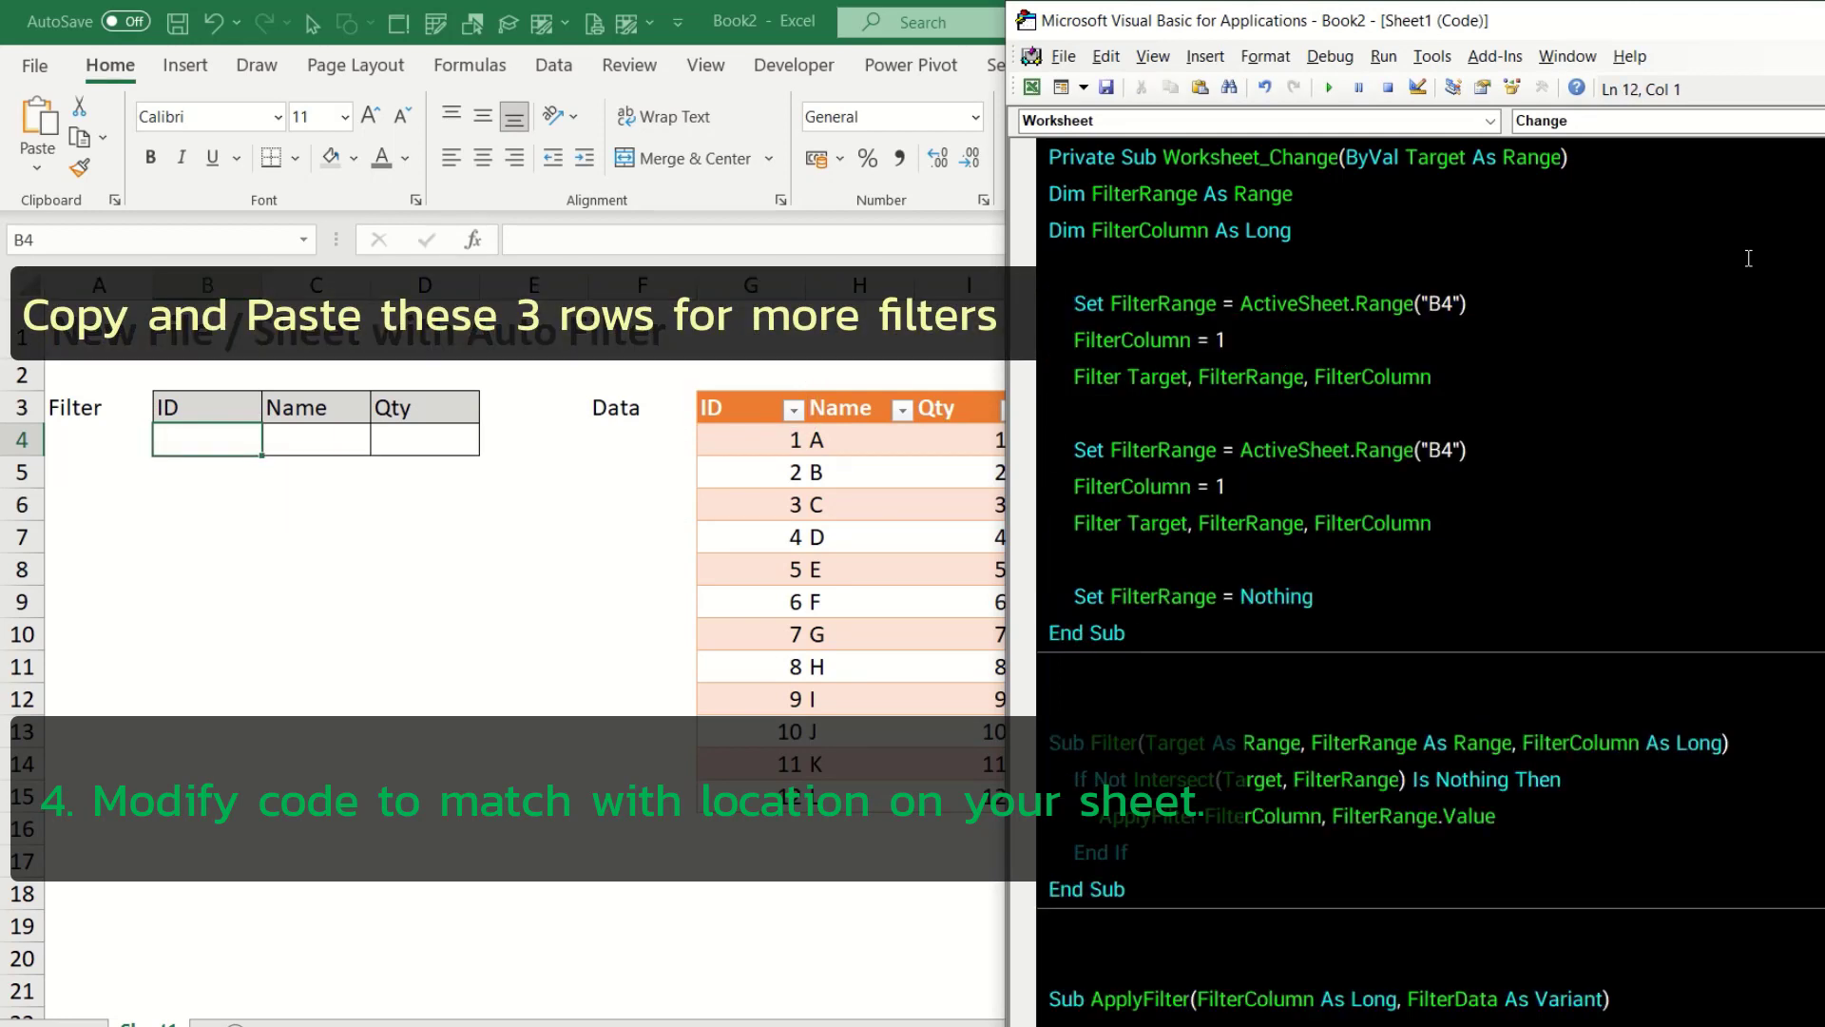
Set the second filter block's range to C4 and its FilterColumn to 2 for the Name filter
{"action": "key", "text": "Up"}
{"action": "key", "text": "Up"}
{"action": "key", "text": "Up"}
{"action": "key", "text": "End"}
{"action": "key", "text": "Left"}
{"action": "key", "text": "Left"}
{"action": "left_click", "coordinate": [319, 411]}
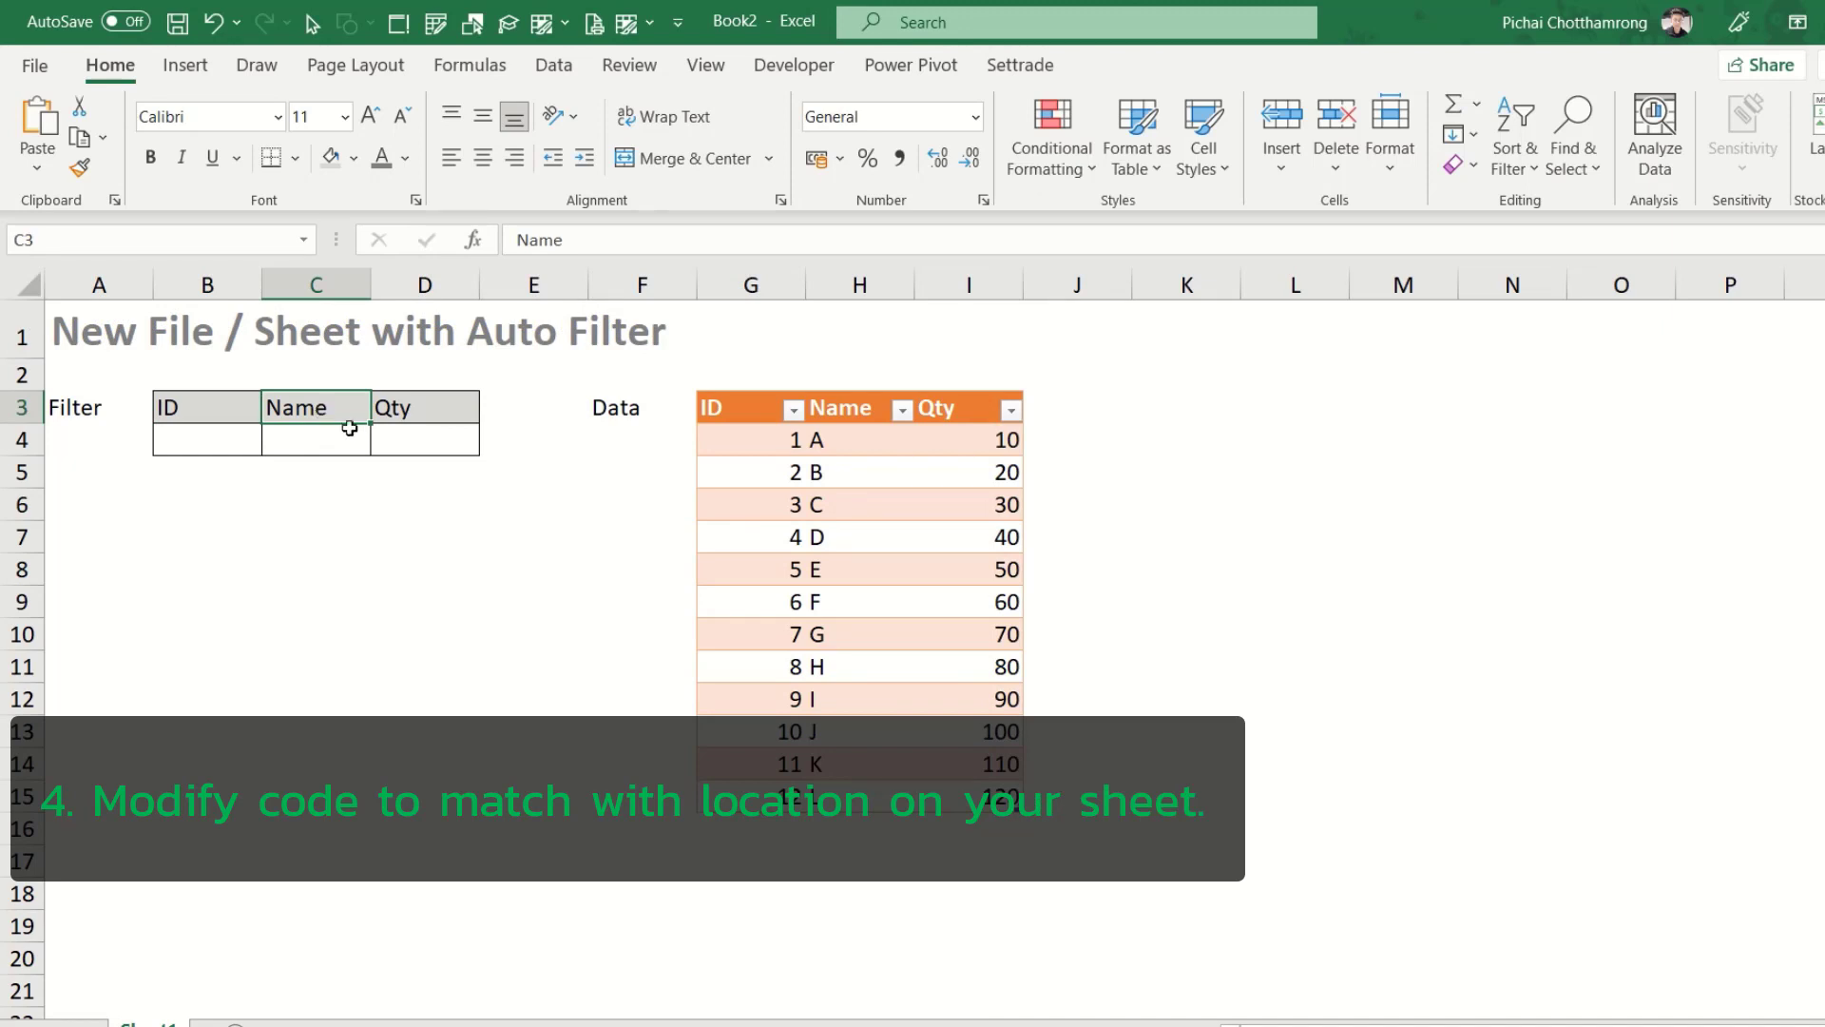
{"action": "key", "text": "alt+Tab"}
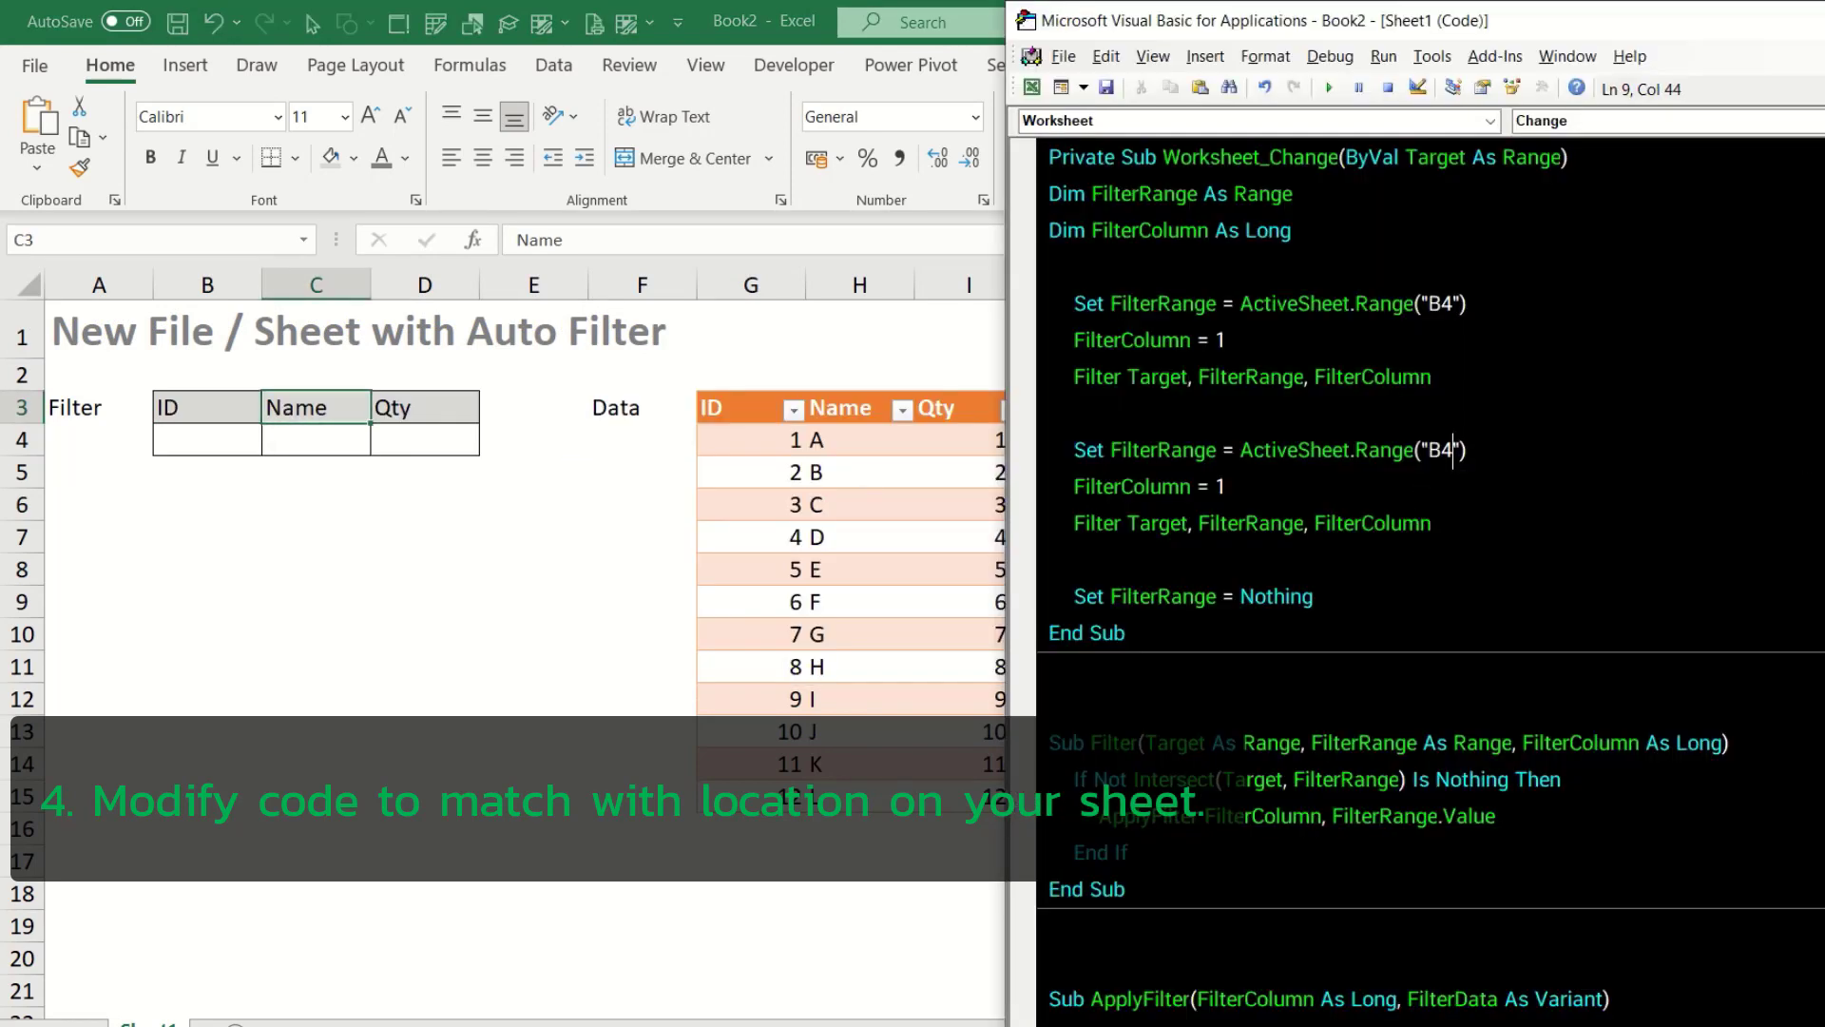
{"action": "key", "text": "Left"}
{"action": "key", "text": "BackSpace"}
{"action": "type", "text": "C"}
{"action": "key", "text": "Down"}
{"action": "key", "text": "BackSpace"}
{"action": "type", "text": "2"}
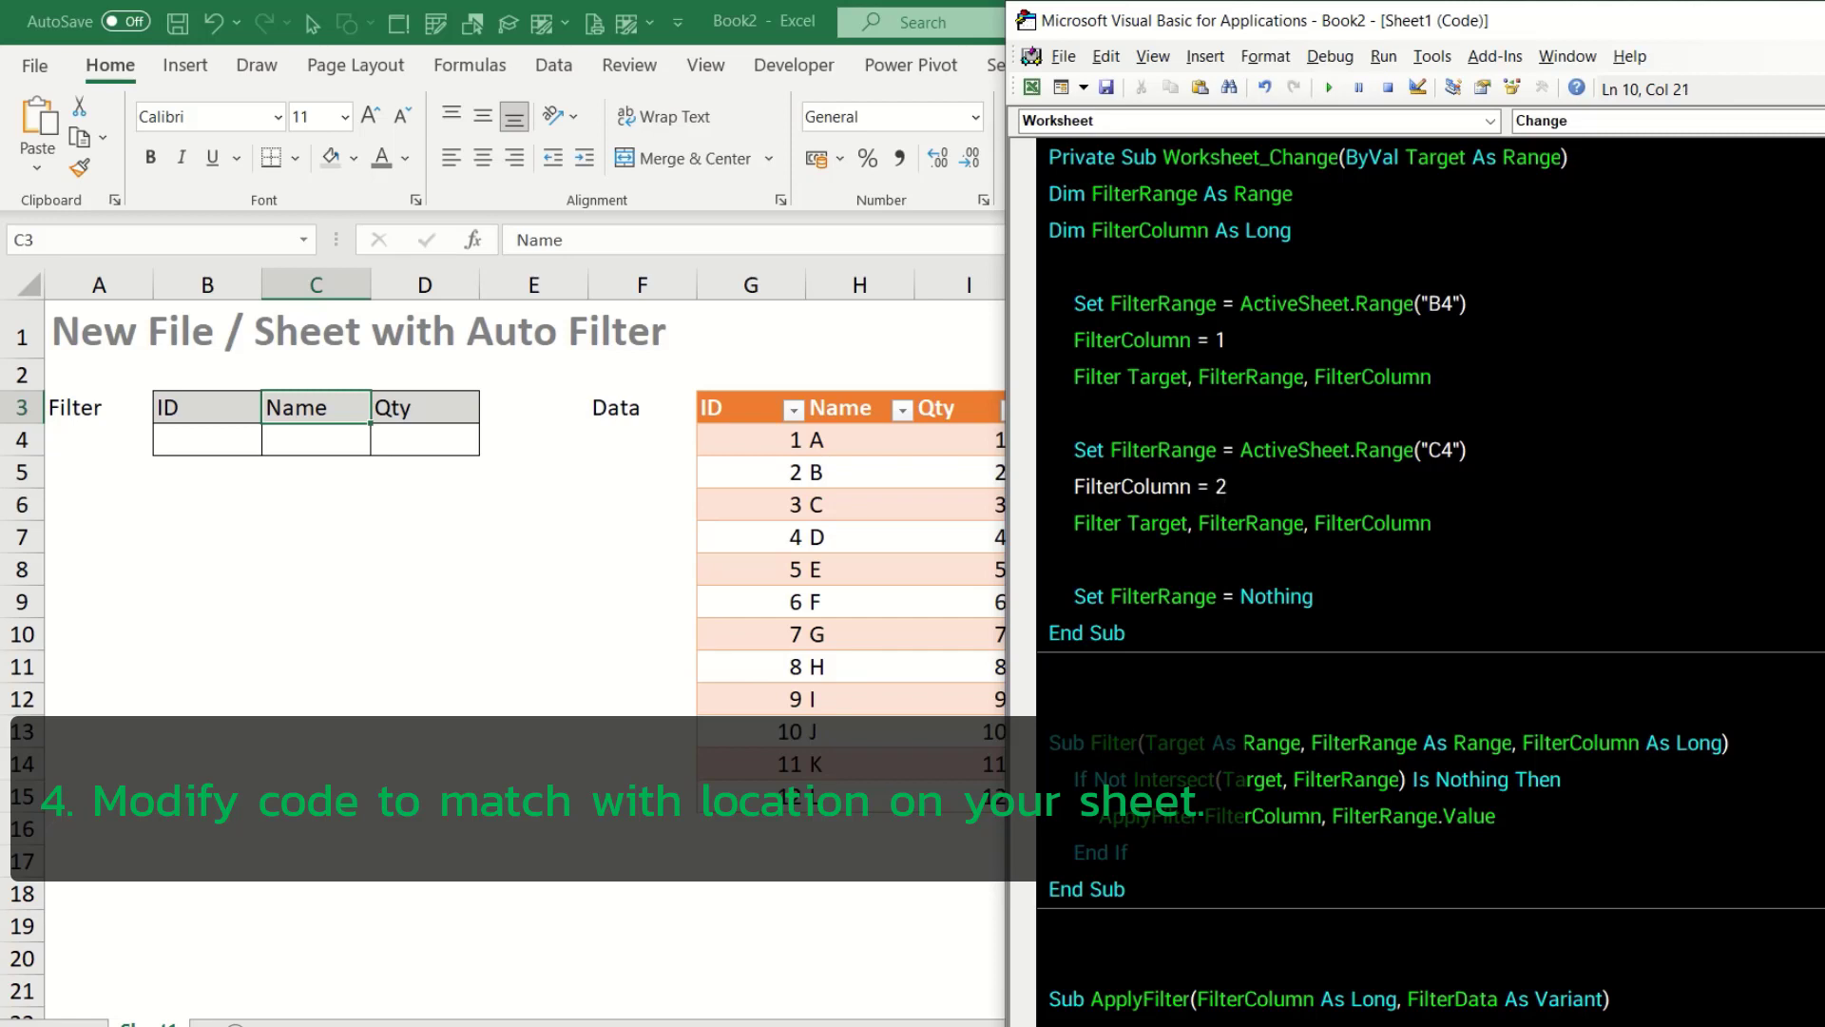
Duplicate the three-line C4 filter block below itself, separated by a blank line
{"action": "key", "text": "Home"}
{"action": "key", "text": "Up"}
{"action": "key", "text": "shift+Down"}
{"action": "key", "text": "shift+Down"}
{"action": "key", "text": "shift+Down"}
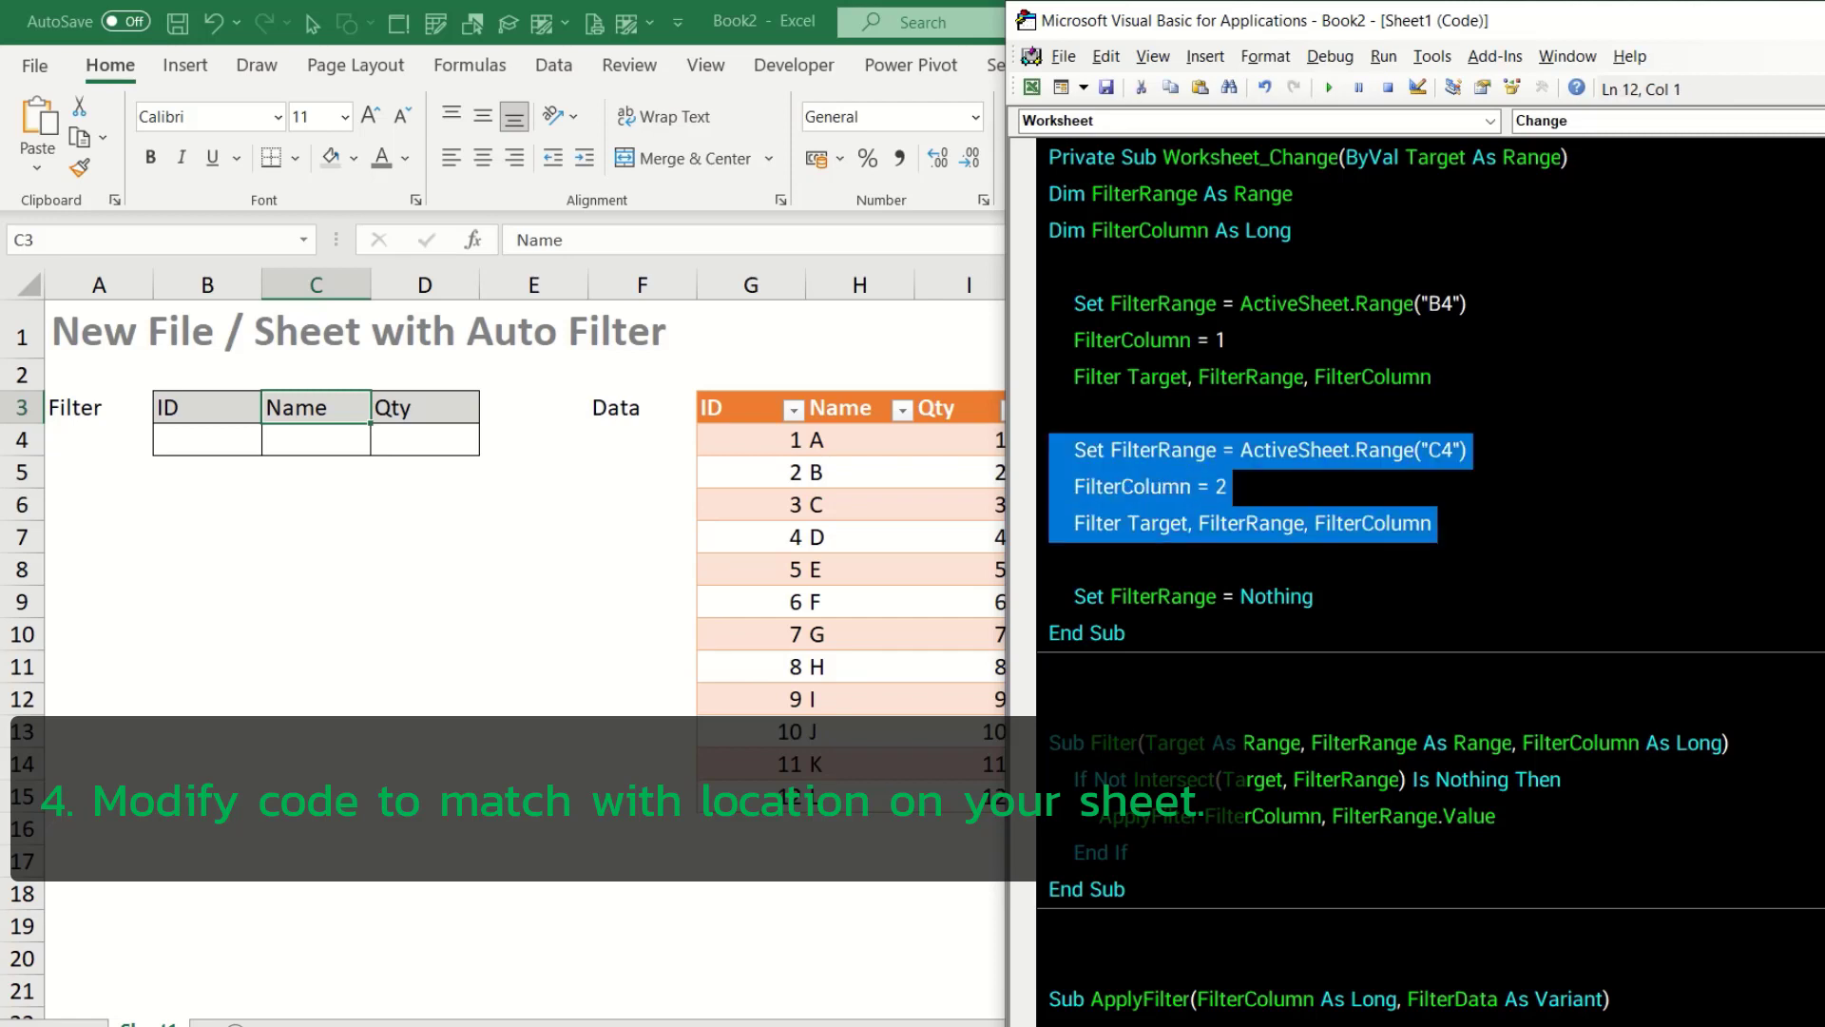
{"action": "key", "text": "ctrl+c"}
{"action": "key", "text": "Right"}
{"action": "key", "text": "Return"}
{"action": "key", "text": "ctrl+v"}
Set the third filter block's range to D4 and its FilterColumn to 3
{"action": "key", "text": "Up"}
{"action": "key", "text": "Up"}
{"action": "key", "text": "Up"}
{"action": "key", "text": "End"}
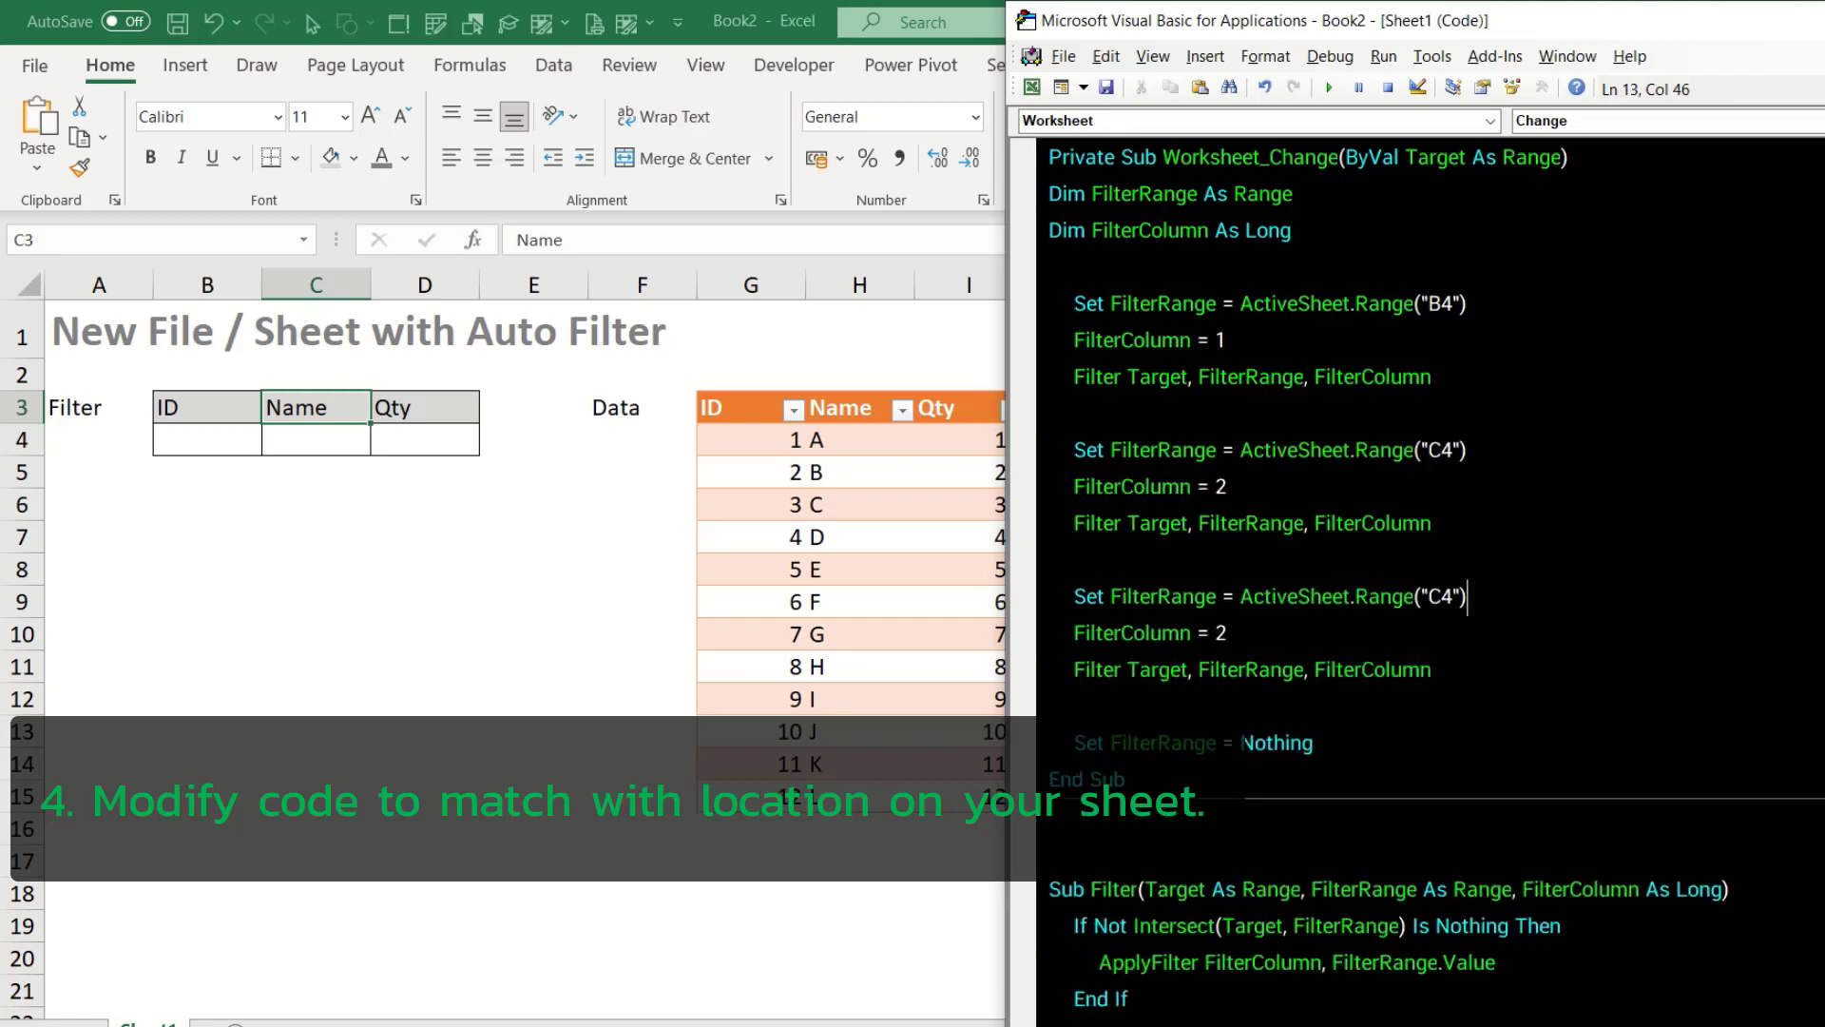
{"action": "key", "text": "Left"}
{"action": "key", "text": "Left"}
{"action": "key", "text": "Left"}
{"action": "key", "text": "BackSpace"}
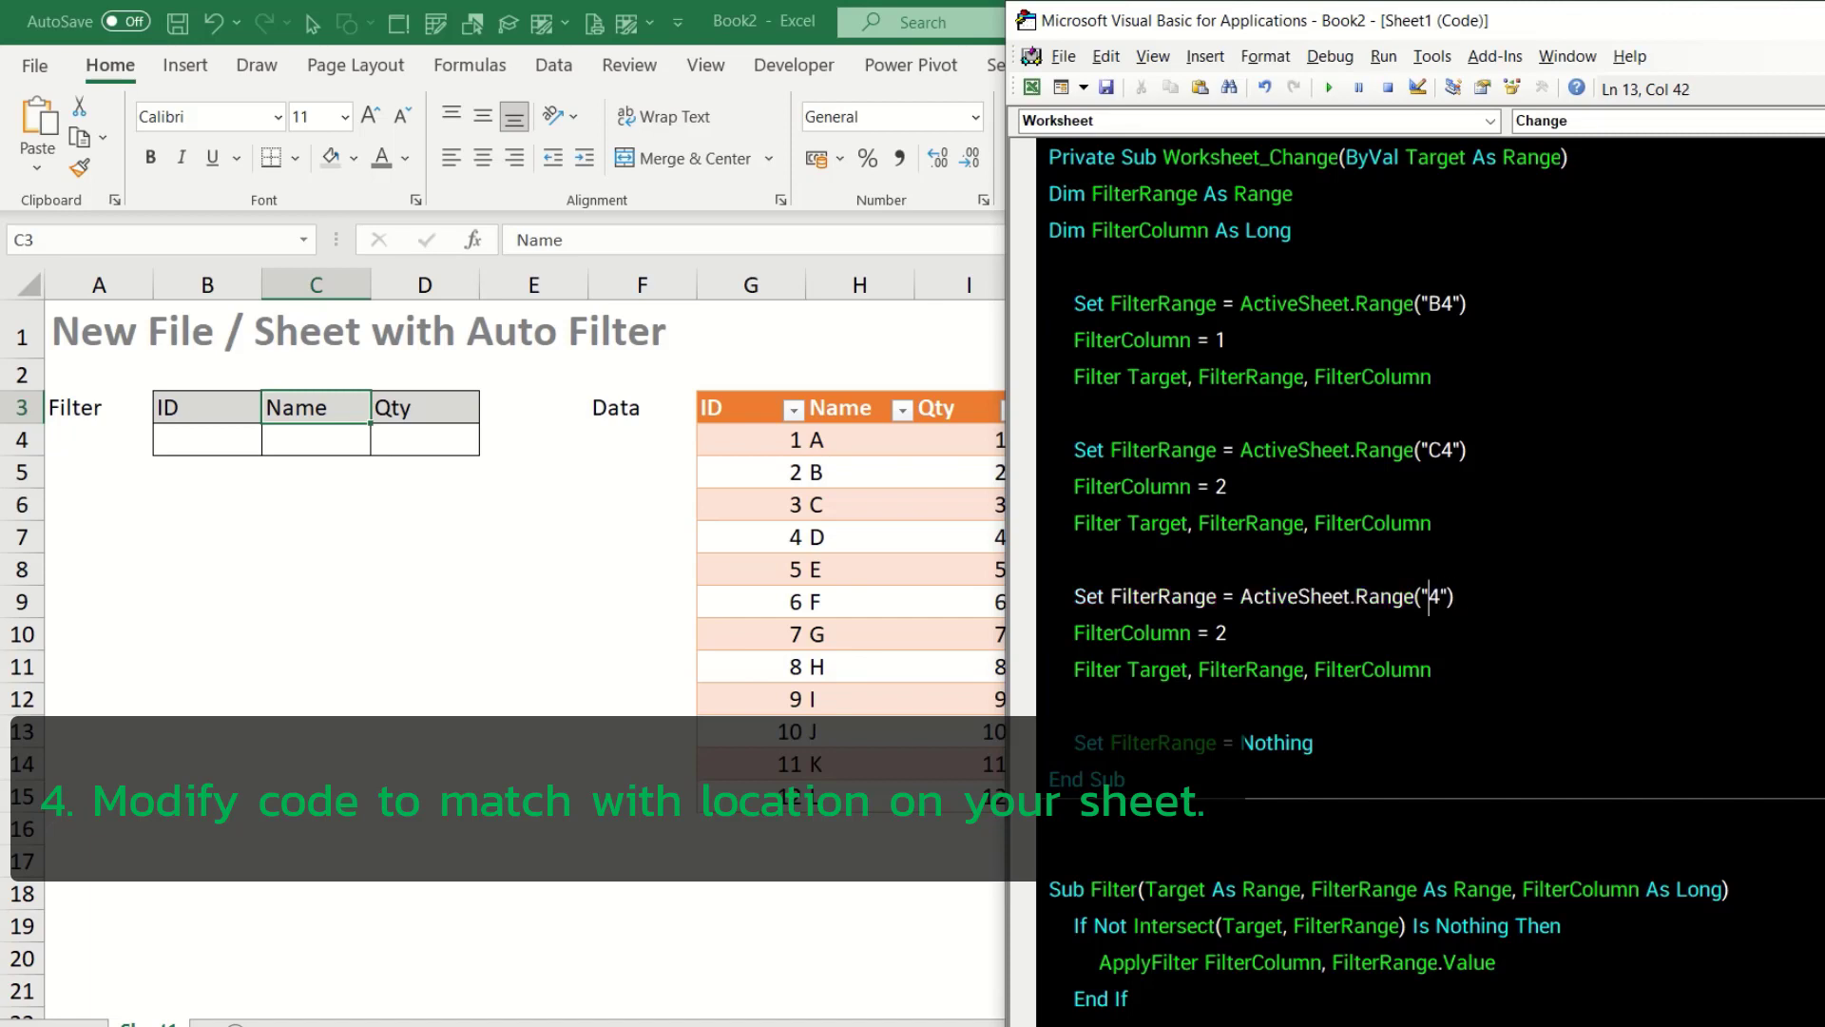
{"action": "type", "text": "D"}
{"action": "key", "text": "Down"}
{"action": "key", "text": "BackSpace"}
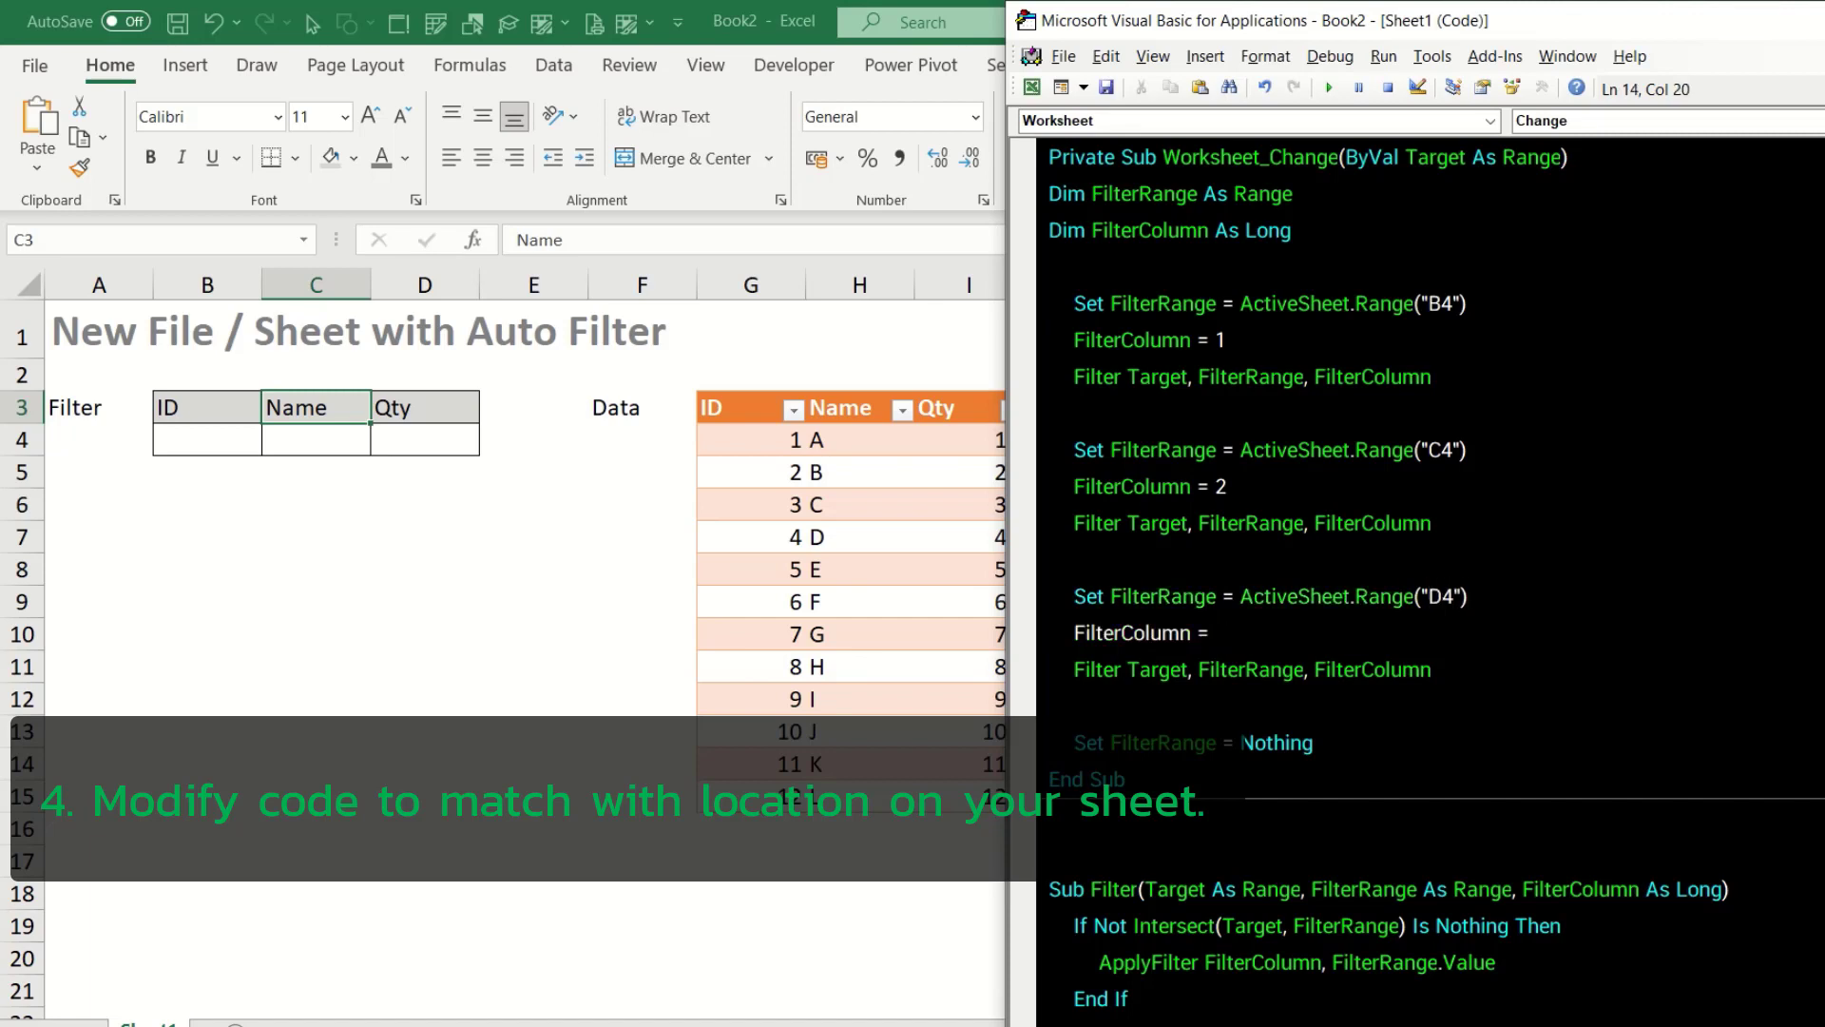
{"action": "type", "text": "3"}
{"action": "key", "text": "Down"}
{"action": "key", "text": "Down"}
Return to the Book2 worksheet and test the ID filter by entering 9 in cell B4
{"action": "left_click", "coordinate": [521, 519]}
{"action": "left_click", "coordinate": [246, 443]}
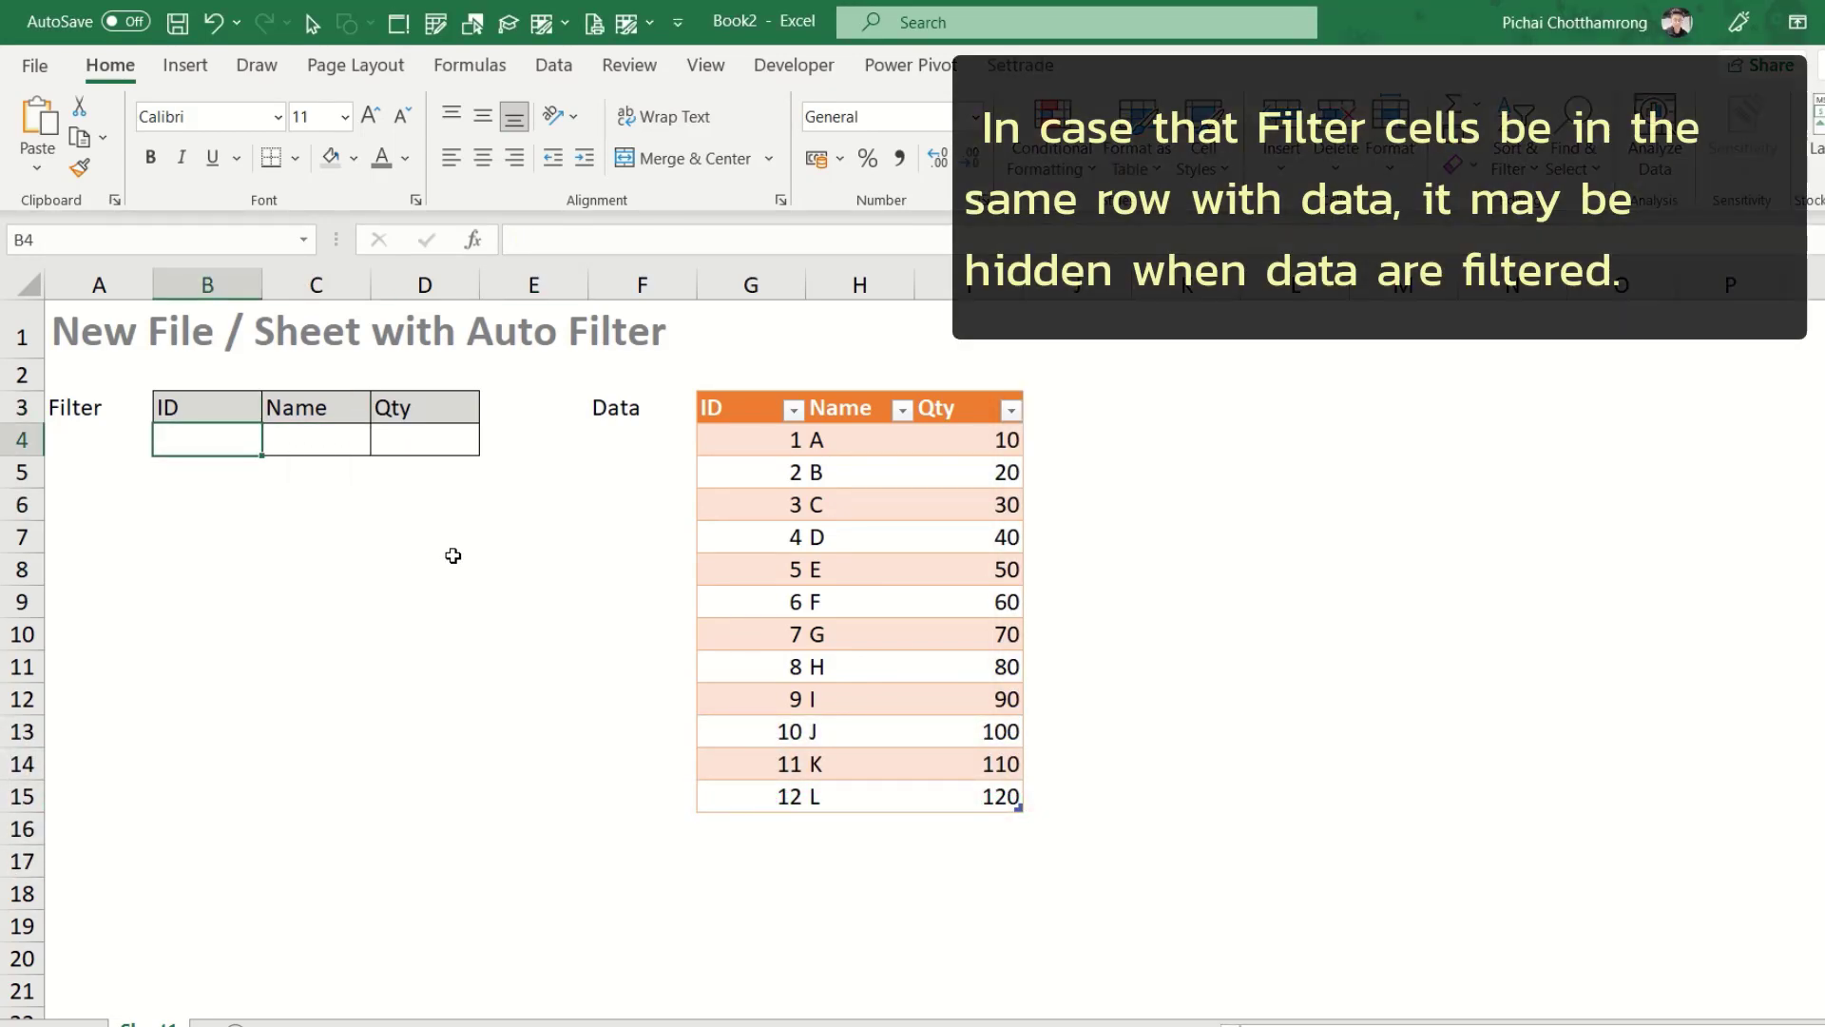
{"action": "type", "text": "9"}
{"action": "key", "text": "Return"}
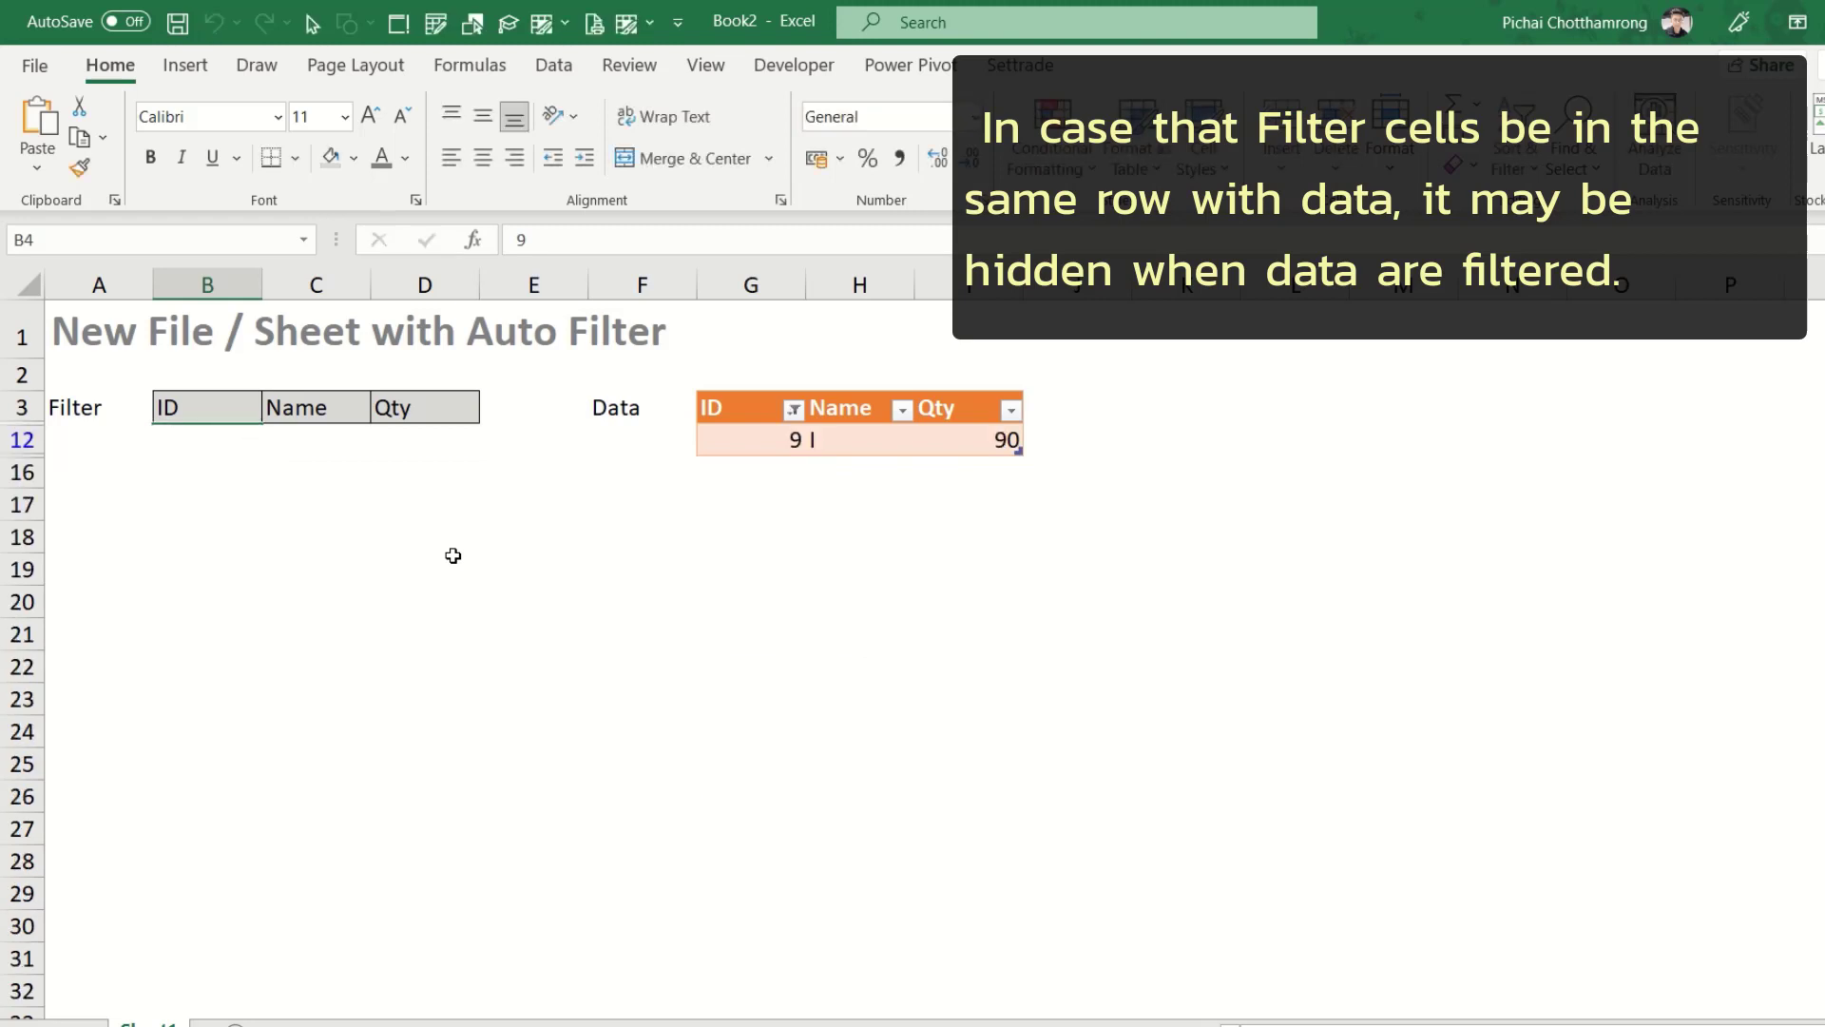
Clear the filter from the ID column of the data table
{"action": "key", "text": "Down"}
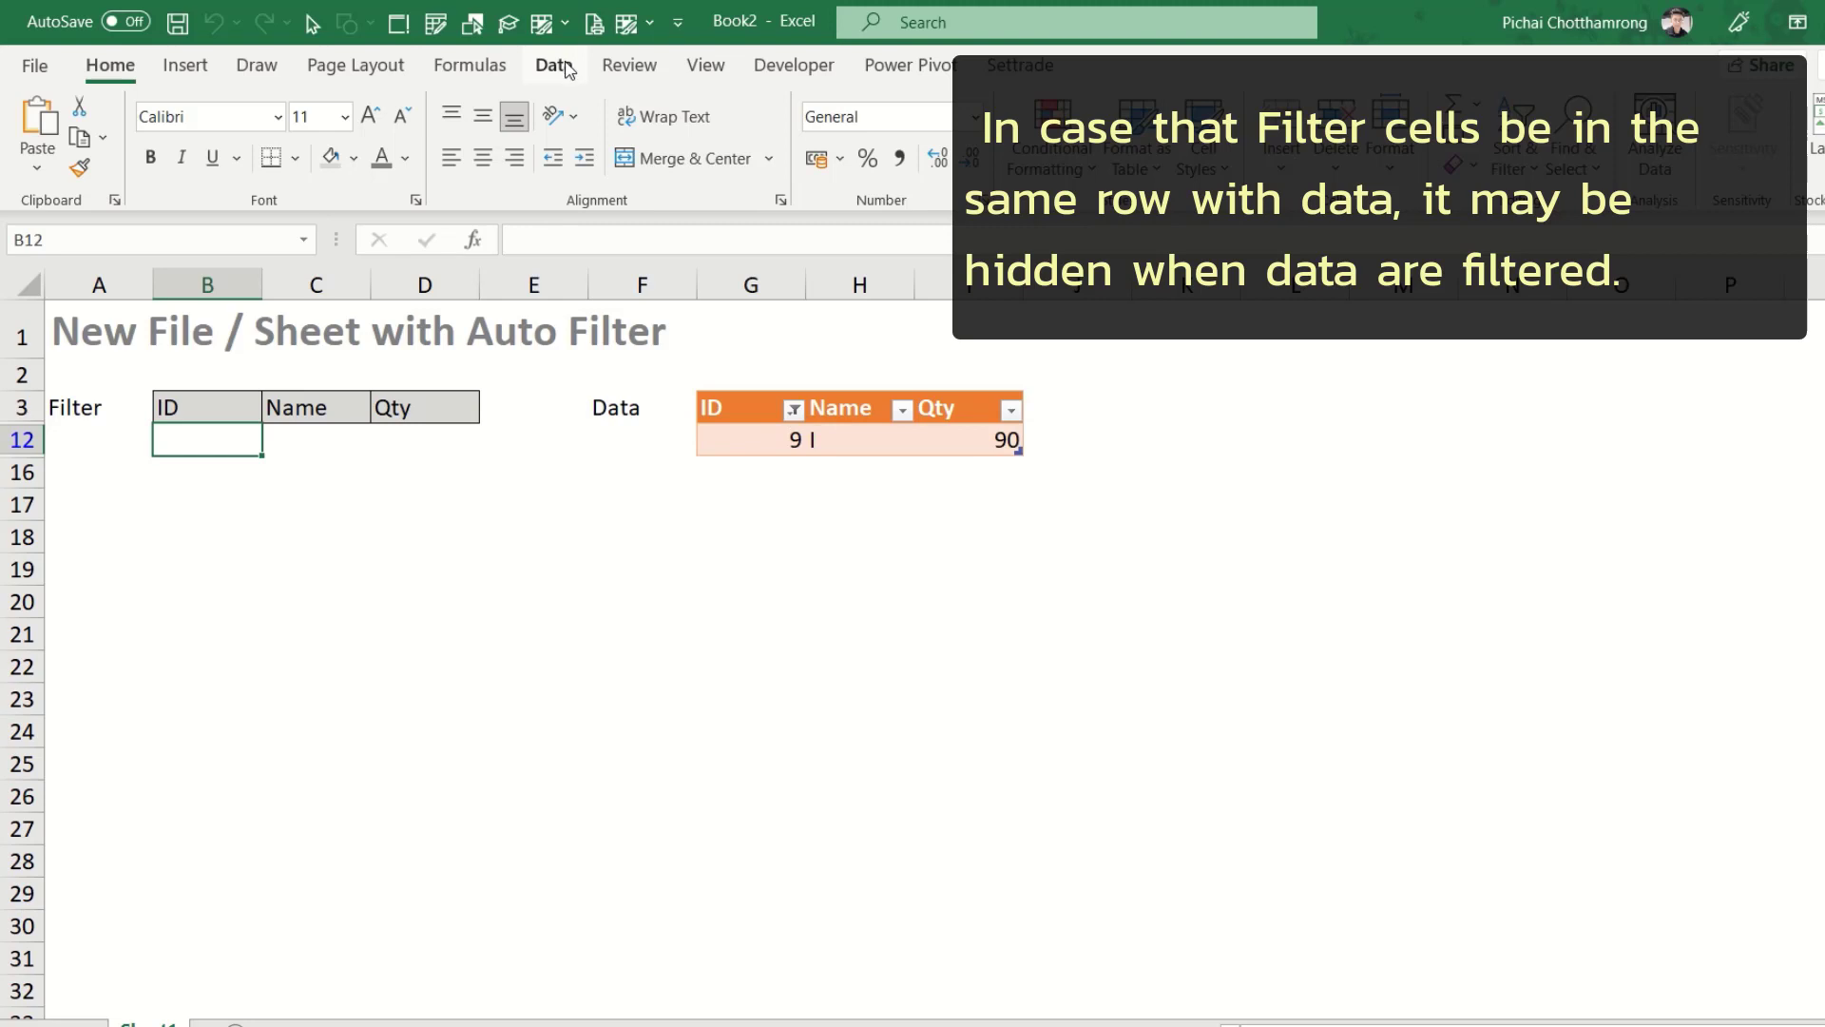
{"action": "left_click", "coordinate": [794, 410]}
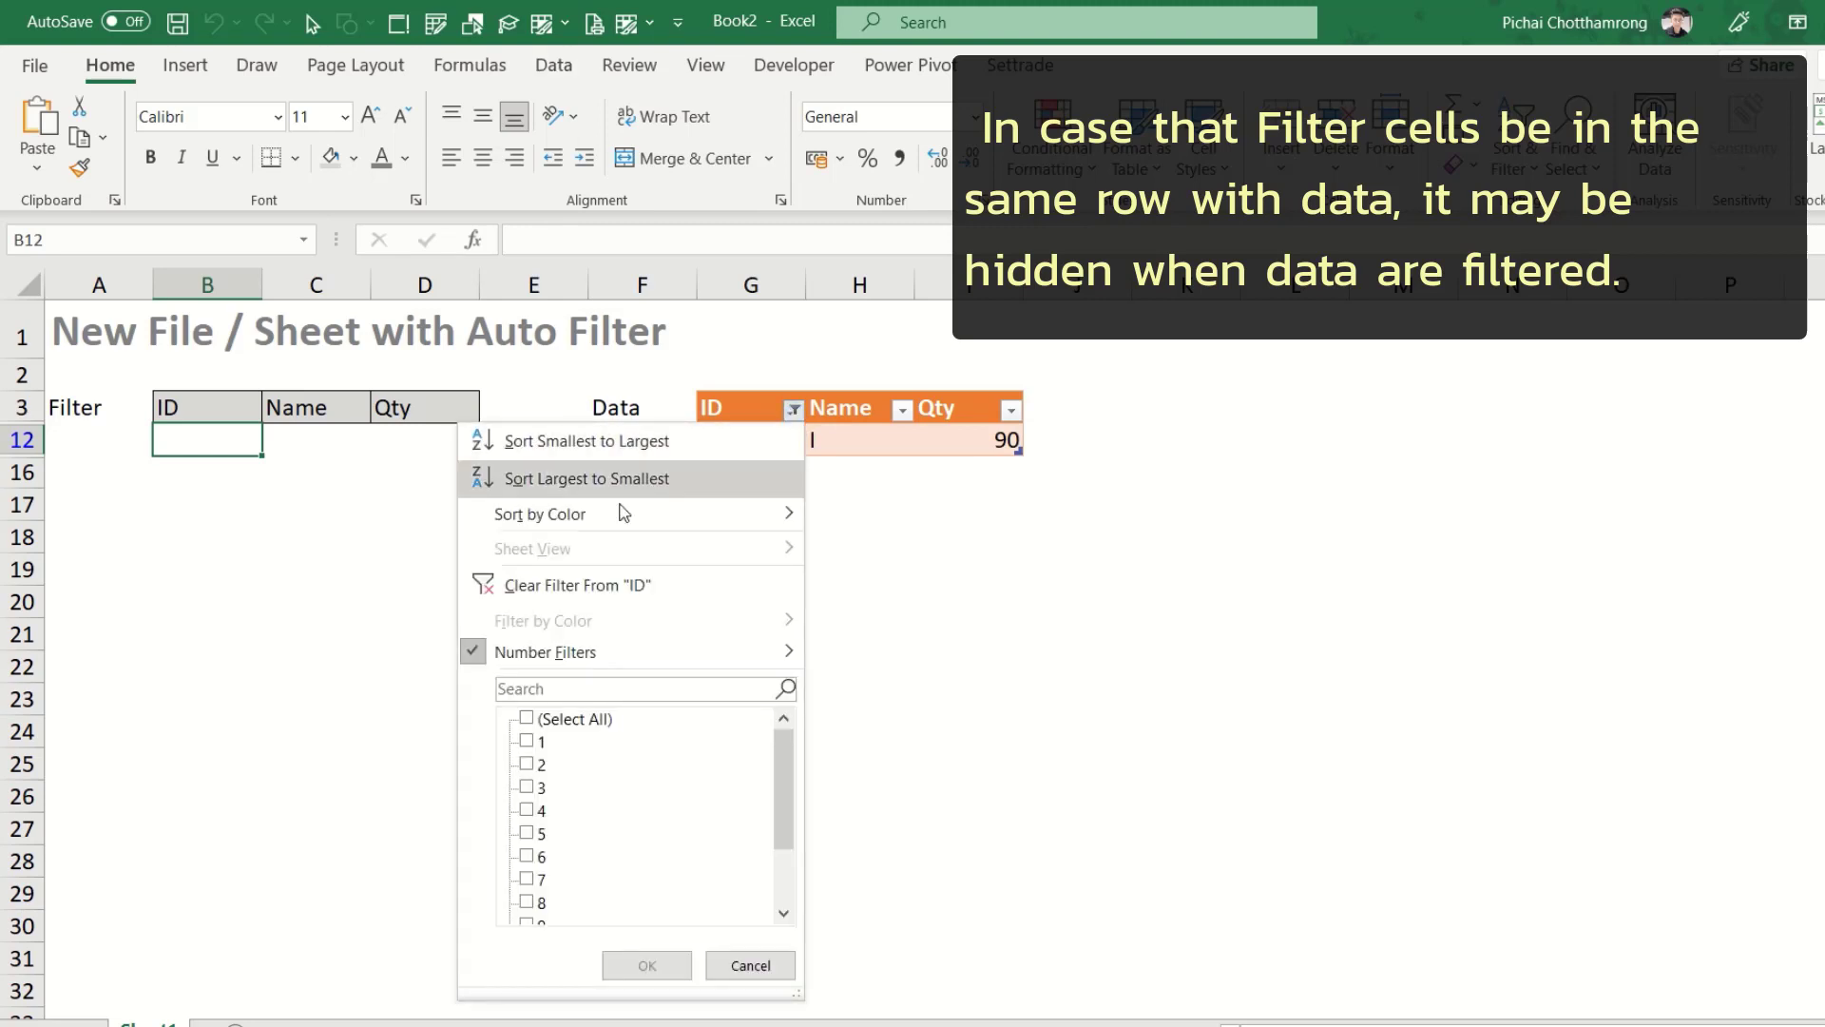
{"action": "left_click", "coordinate": [577, 584]}
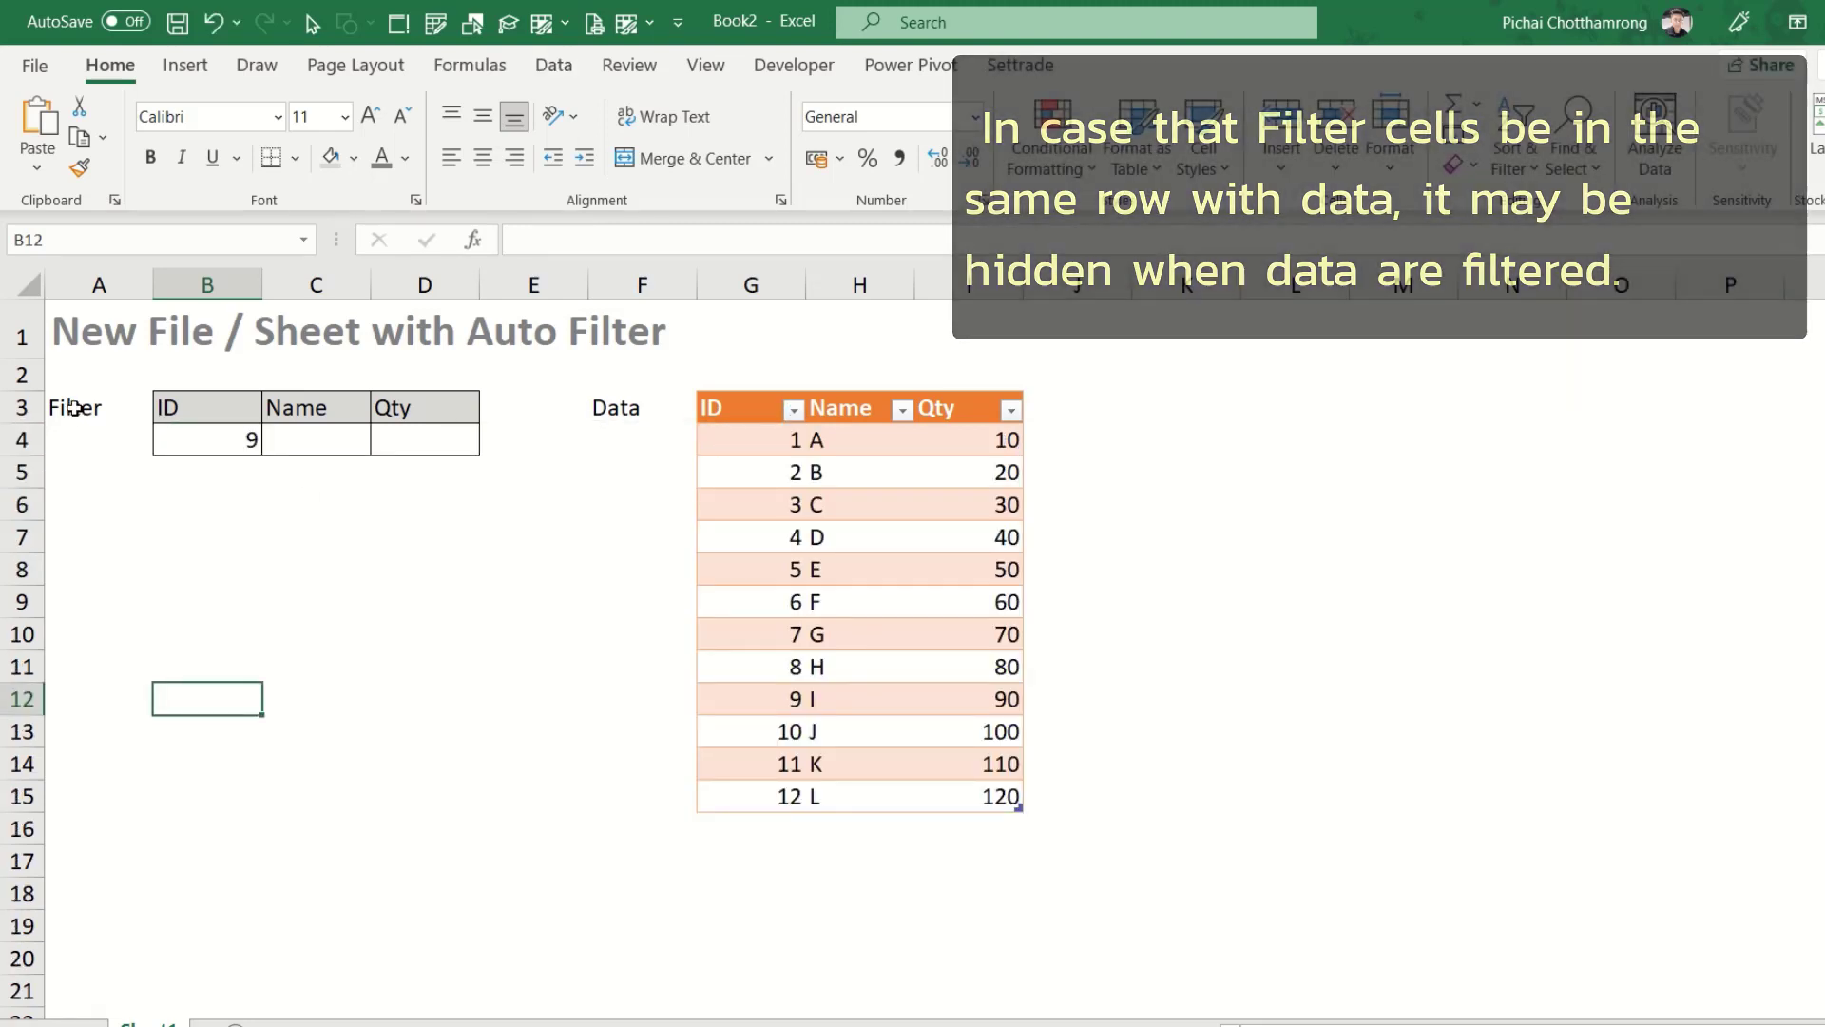
Move the filter range A3:D4 up one row to A2:D3 and select the ID filter cell B3
{"action": "left_click_drag", "start_coordinate": [80, 409], "coordinate": [404, 434]}
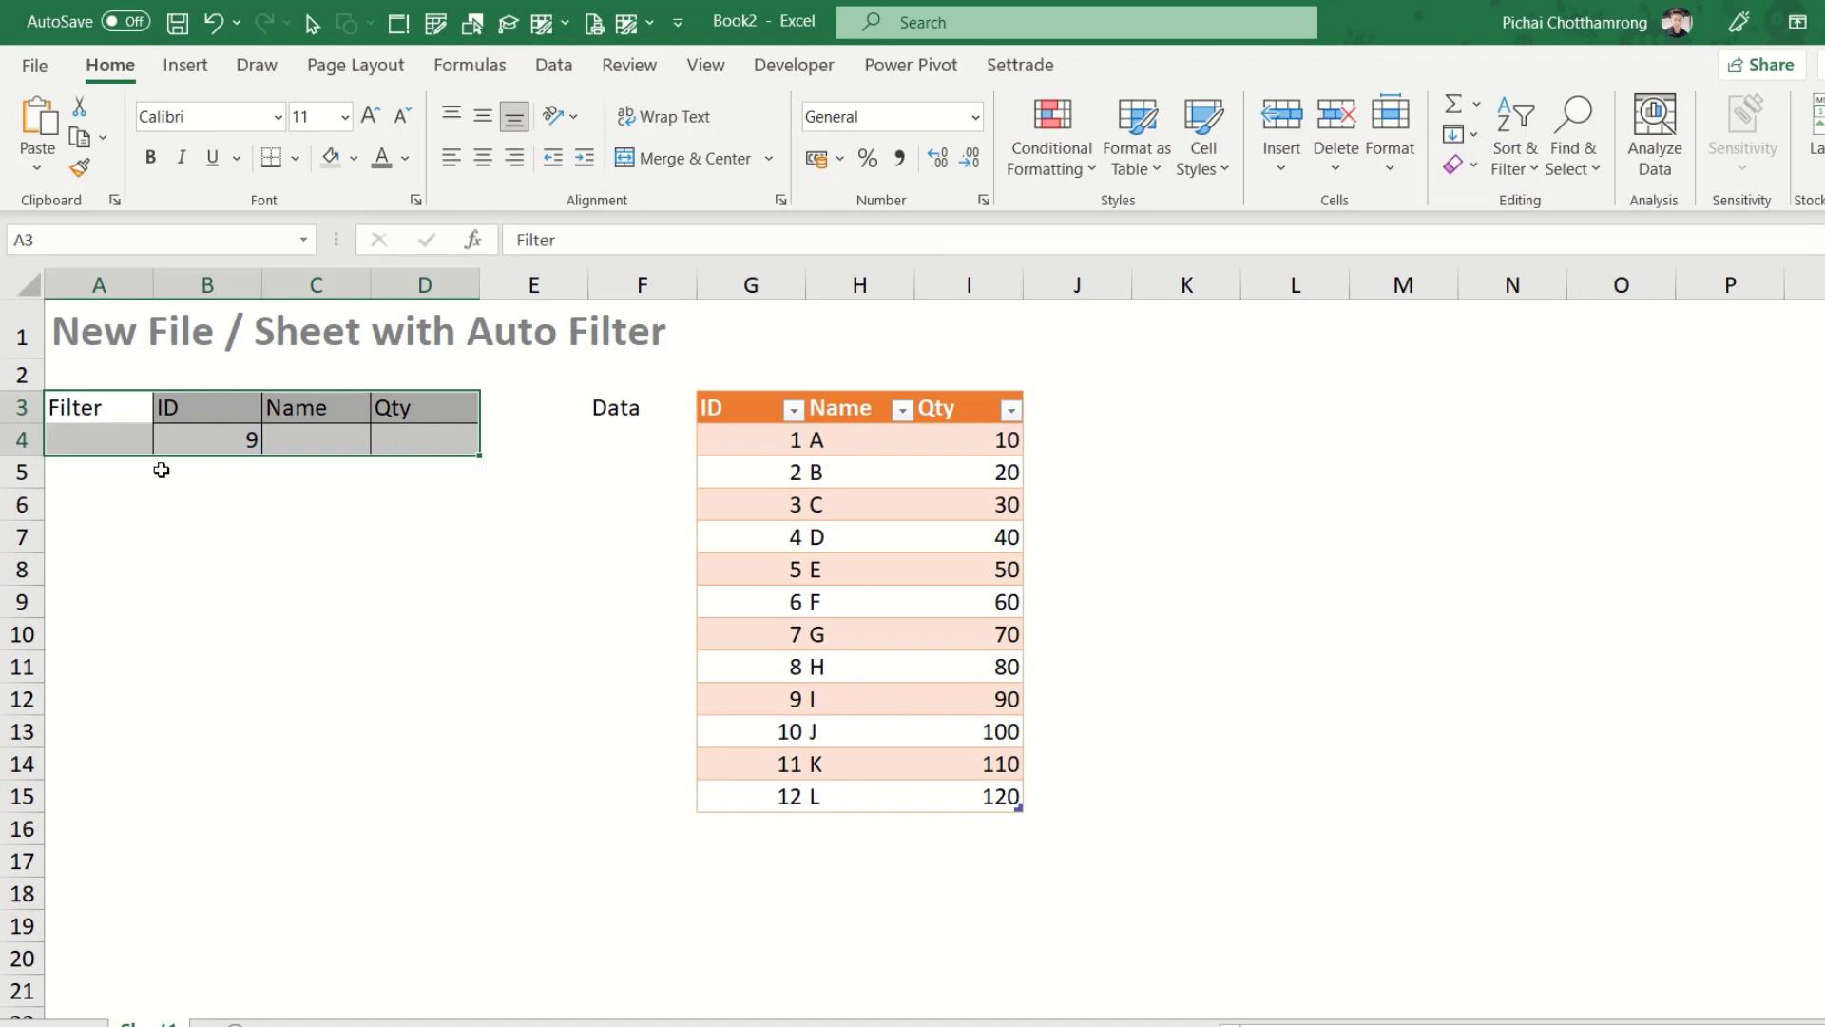
{"action": "left_click", "coordinate": [585, 405]}
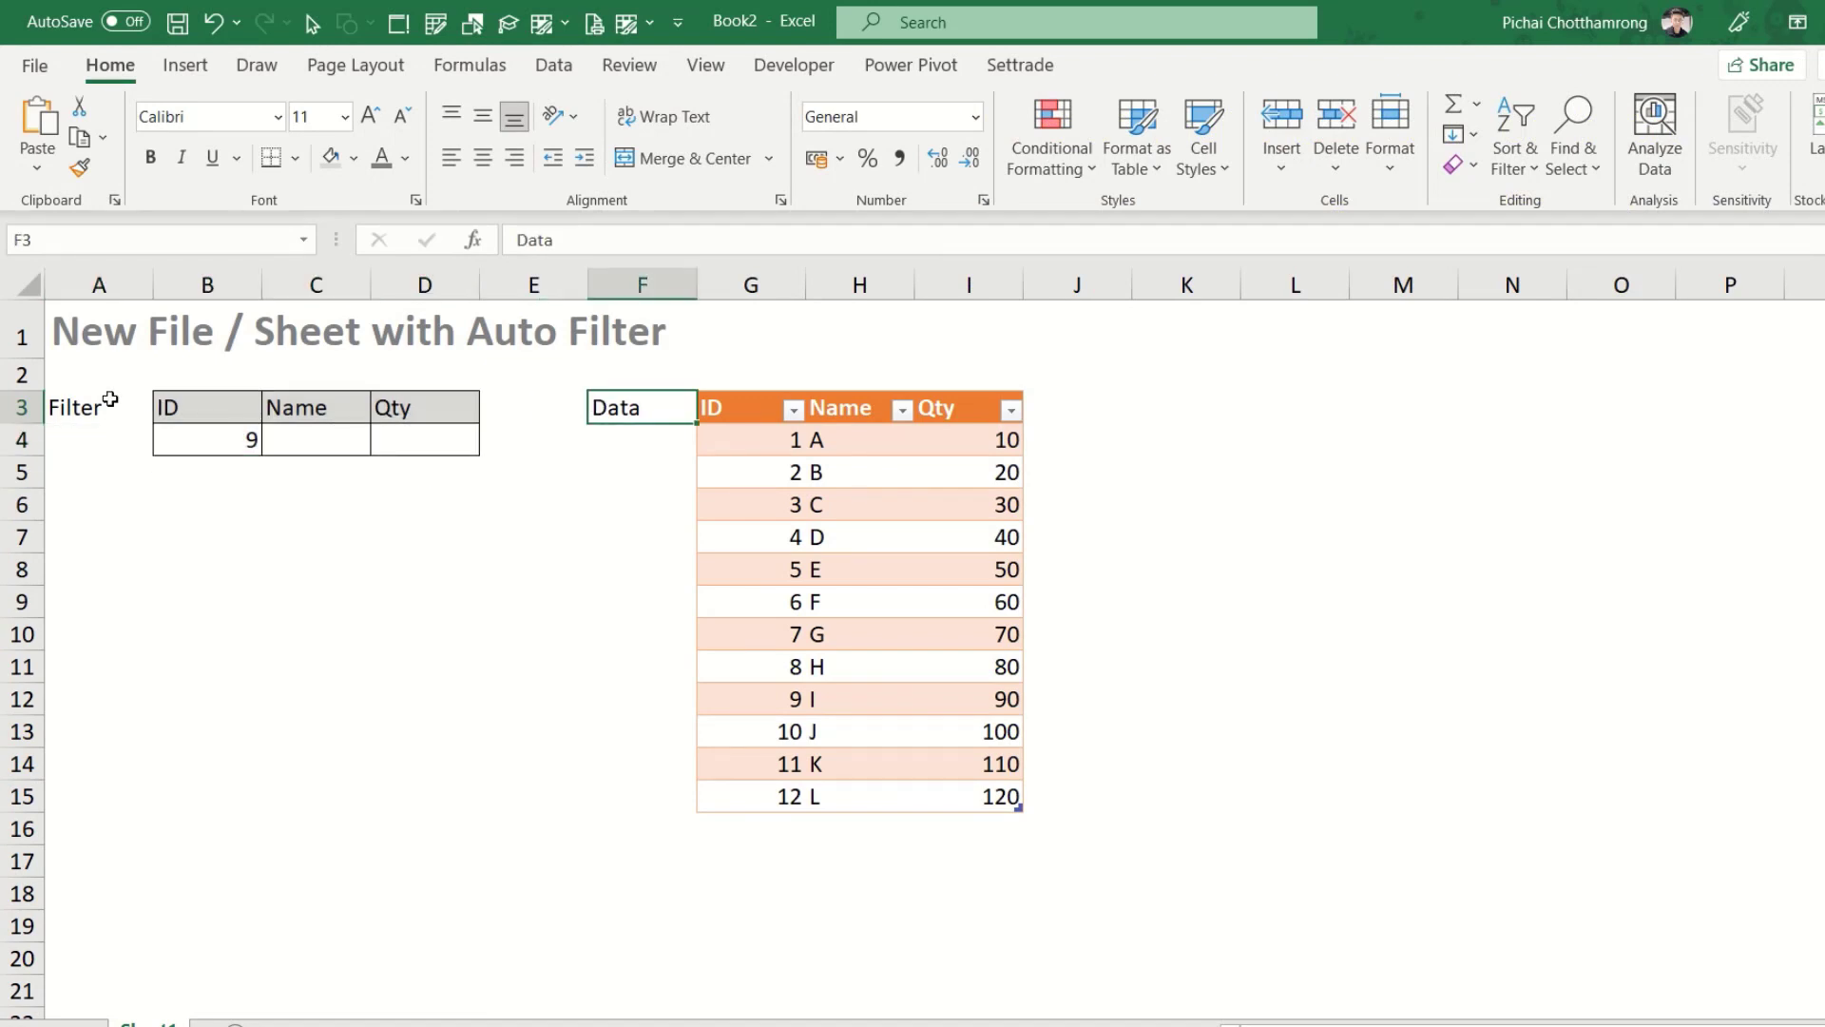
{"action": "left_click", "coordinate": [135, 418]}
{"action": "left_click_drag", "start_coordinate": [135, 418], "coordinate": [432, 453]}
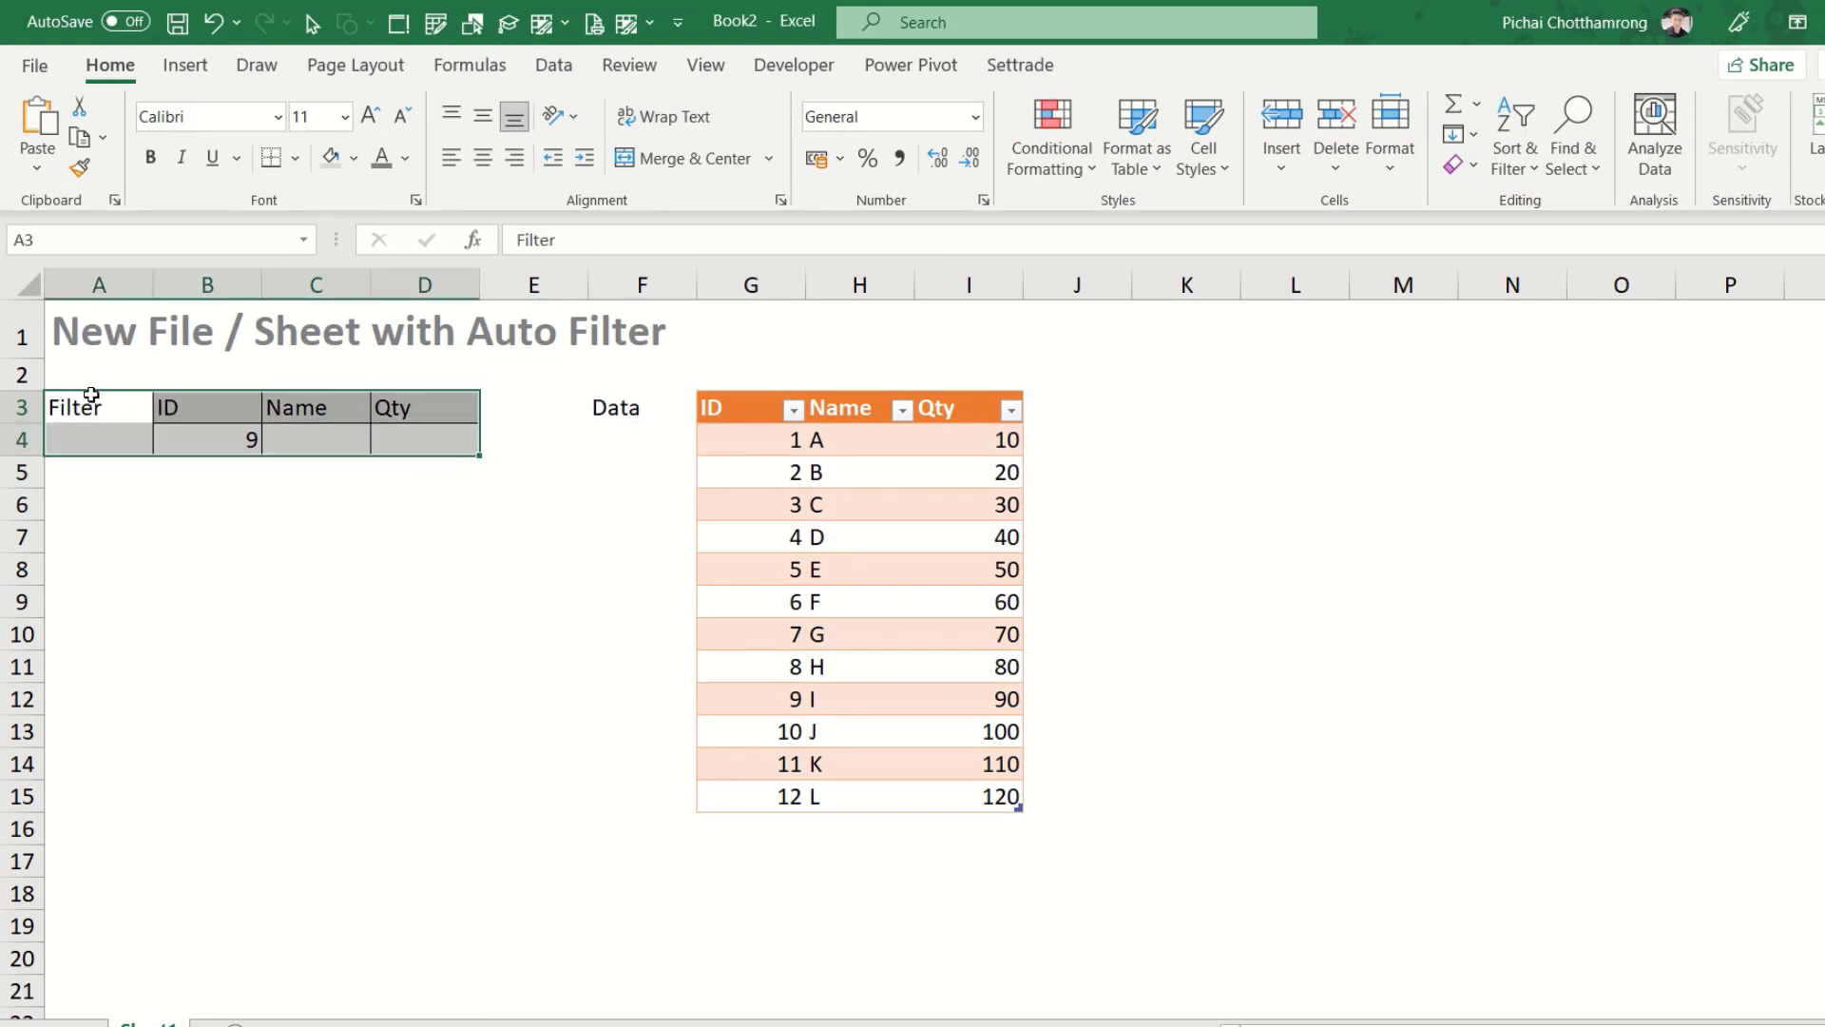
{"action": "left_click_drag", "start_coordinate": [92, 394], "coordinate": [94, 373]}
{"action": "left_click", "coordinate": [183, 525]}
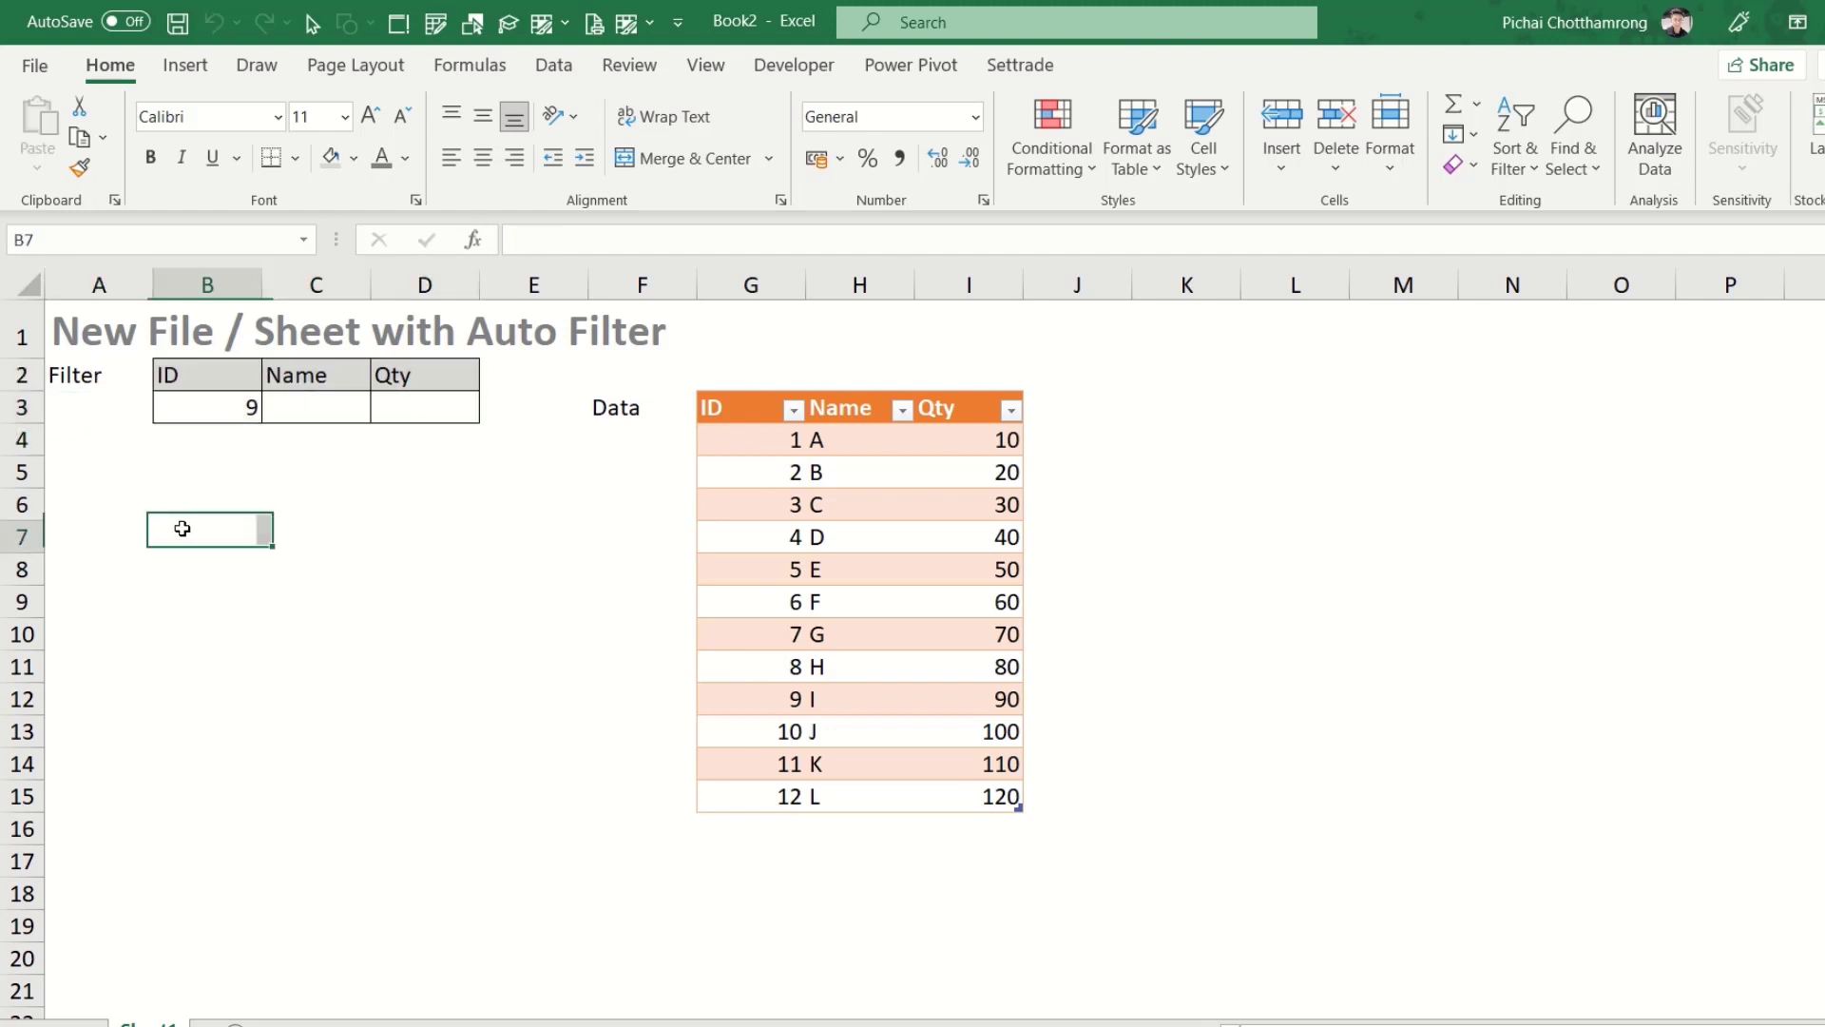
{"action": "left_click", "coordinate": [204, 409]}
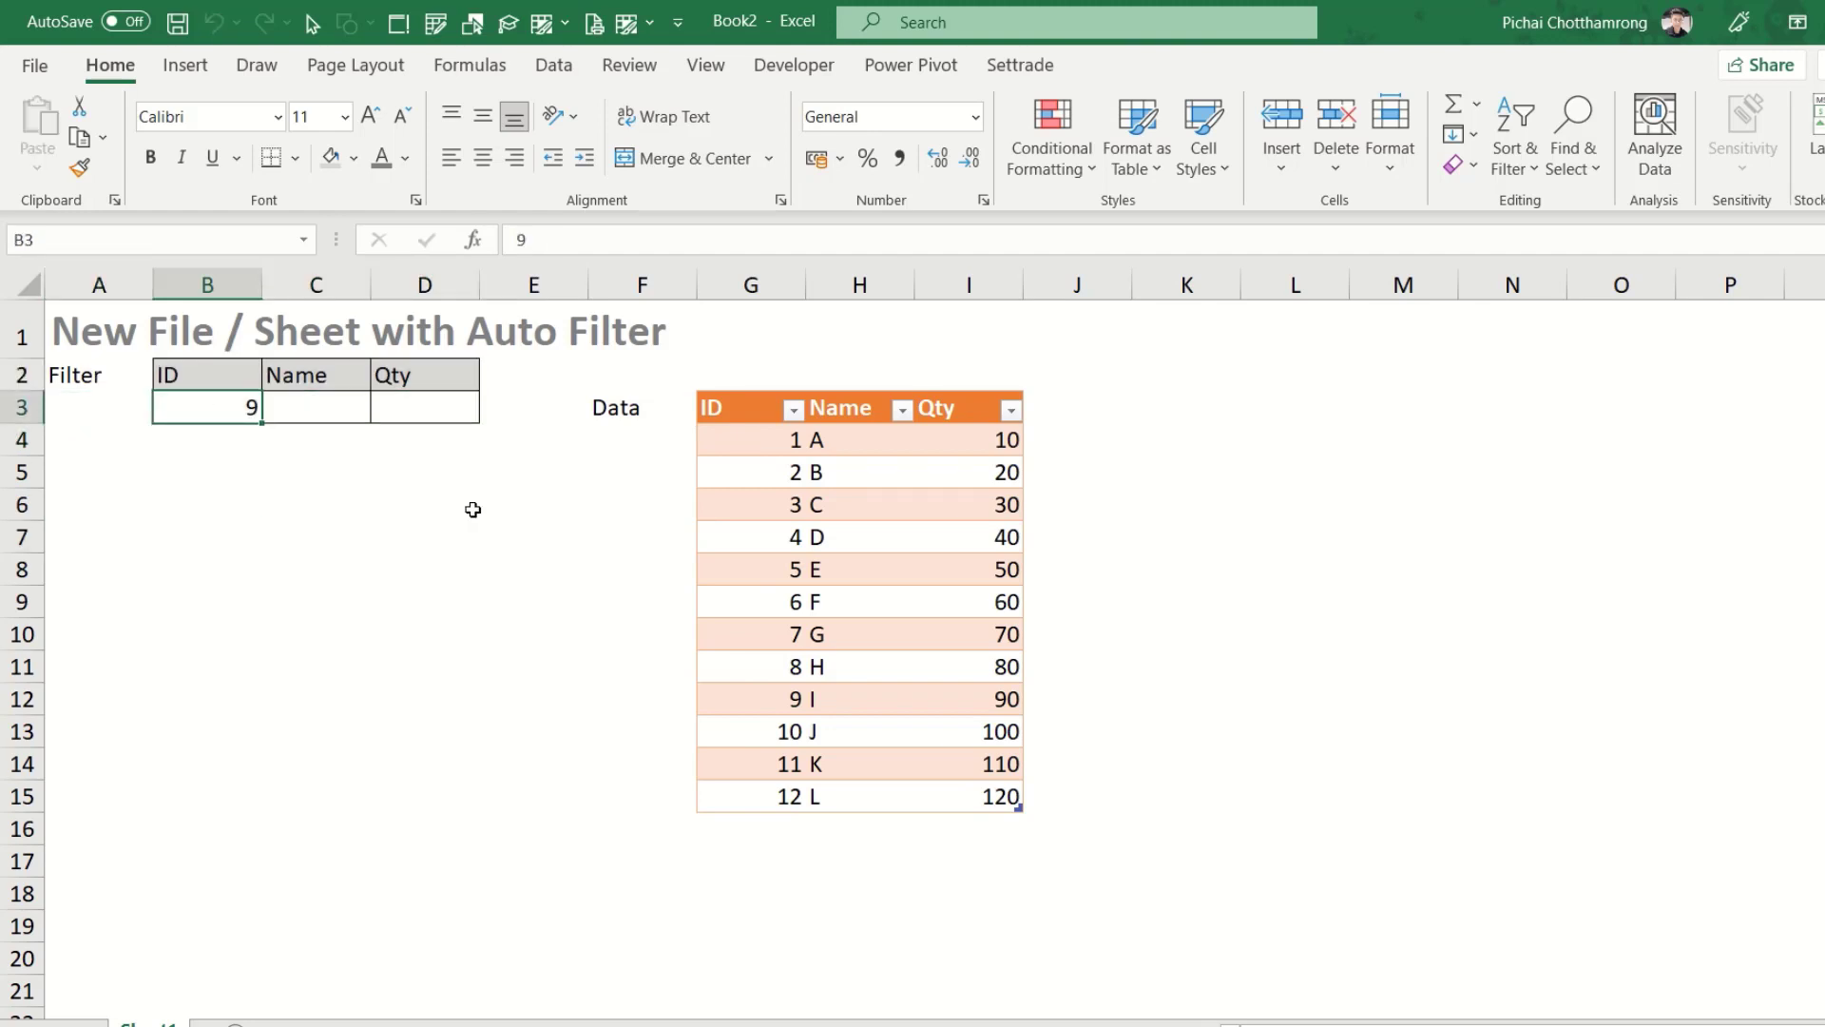
In the Book2 sheet code, change the first two filter range references to B3 and C3
{"action": "key", "text": "alt+Tab"}
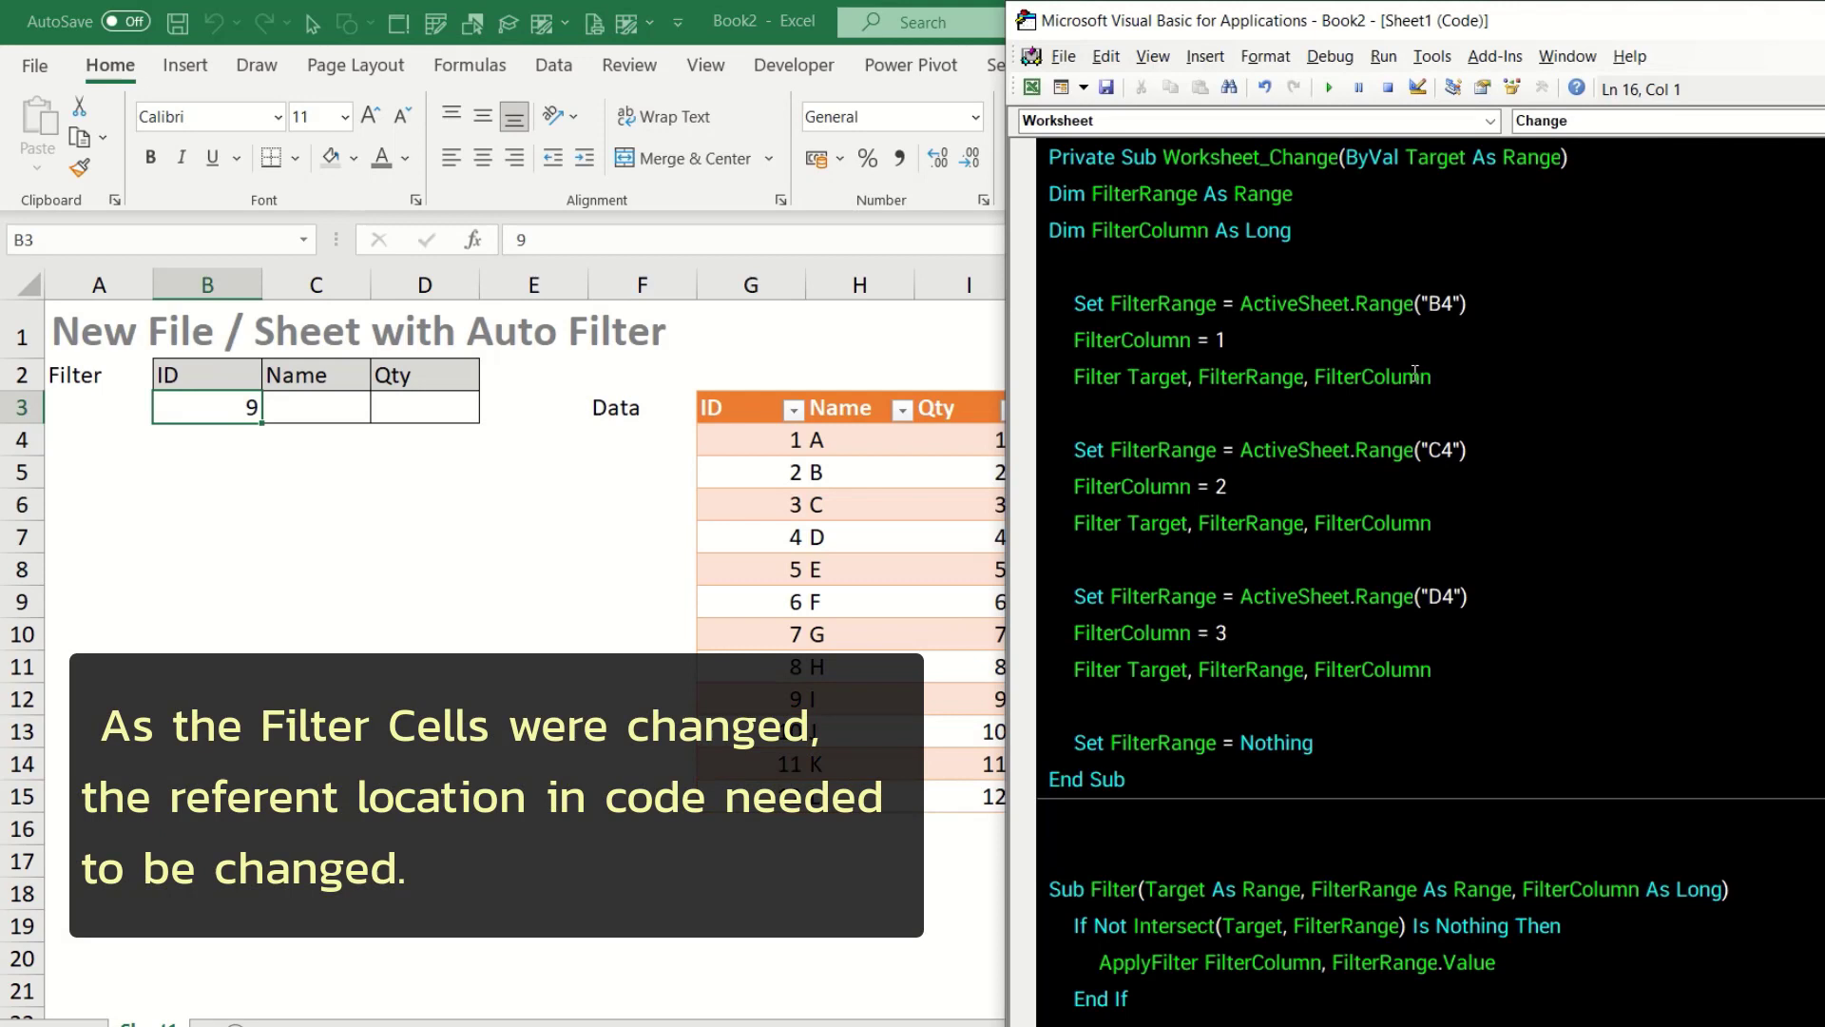
{"action": "left_click", "coordinate": [1440, 304]}
{"action": "key", "text": "Delete"}
{"action": "type", "text": "3"}
{"action": "key", "text": "Down"}
{"action": "key", "text": "Down"}
{"action": "key", "text": "Down"}
{"action": "key", "text": "Down"}
{"action": "key", "text": "Left"}
{"action": "key", "text": "Delete"}
{"action": "type", "text": "3"}
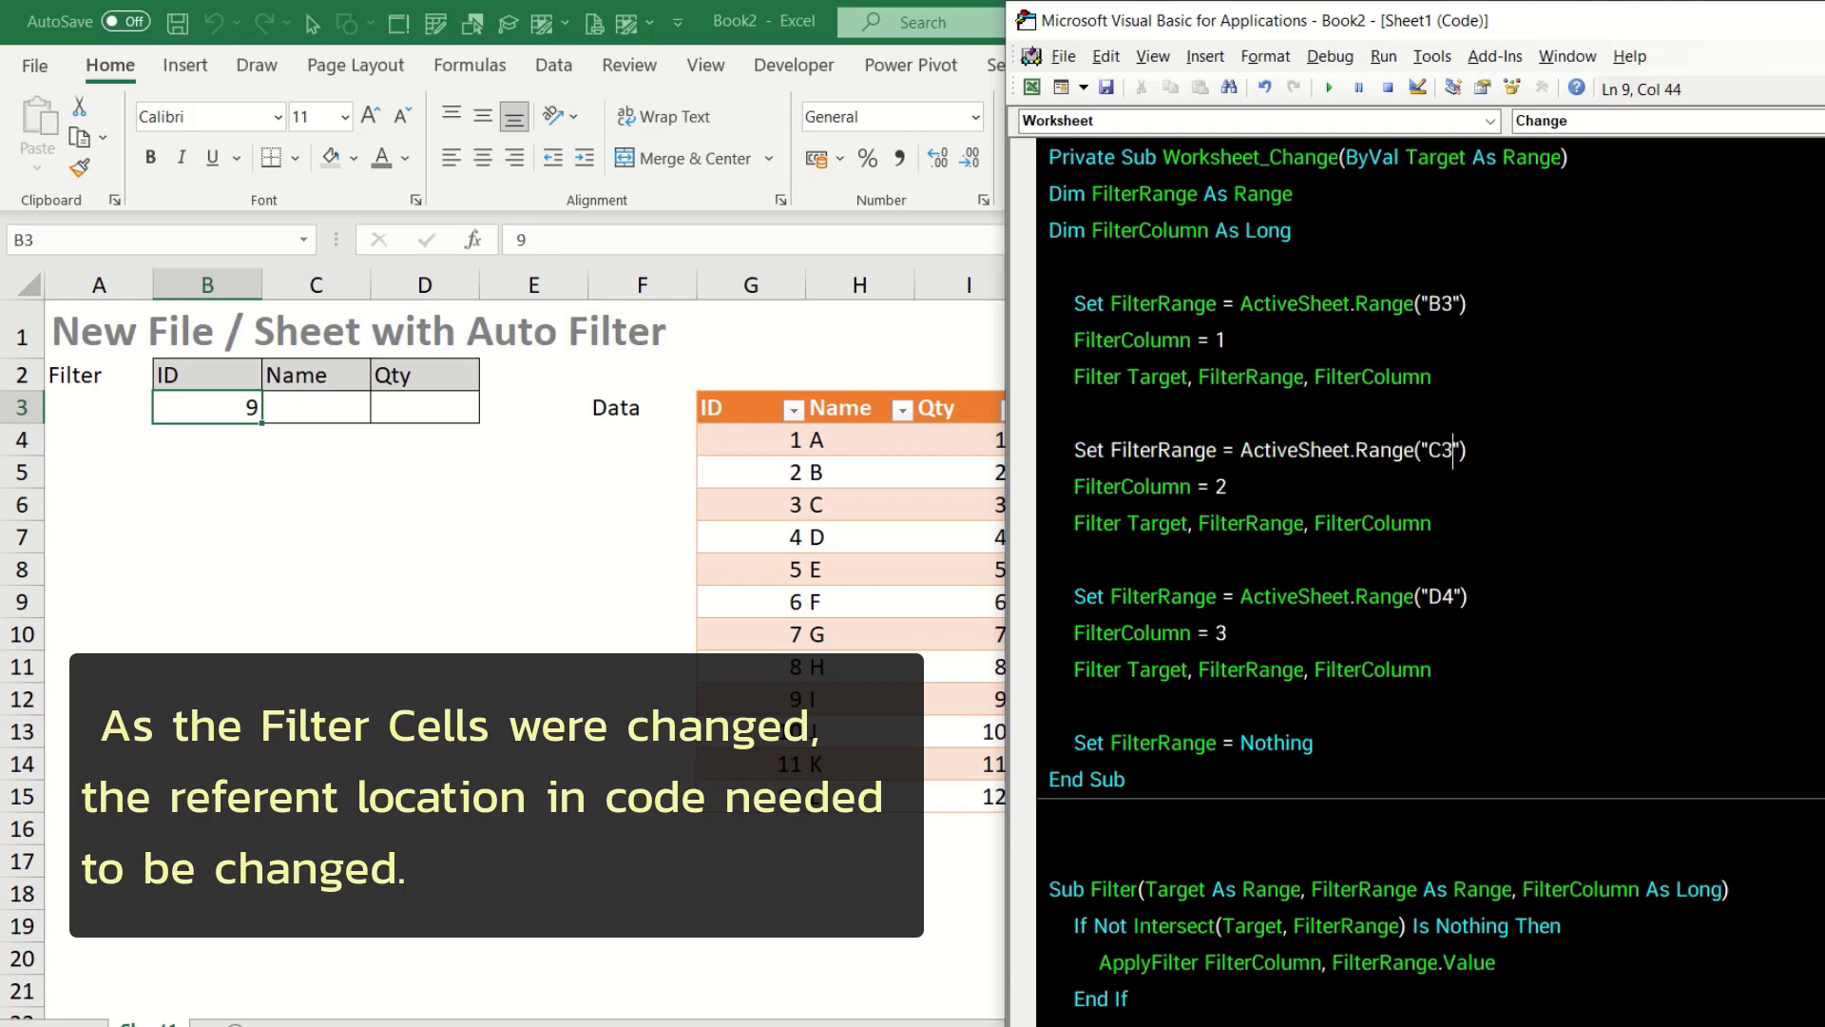
Change the third block's filter range reference to D3
{"action": "key", "text": "Down"}
{"action": "key", "text": "Down"}
{"action": "key", "text": "Down"}
{"action": "key", "text": "Down"}
{"action": "key", "text": "Left"}
{"action": "key", "text": "Delete"}
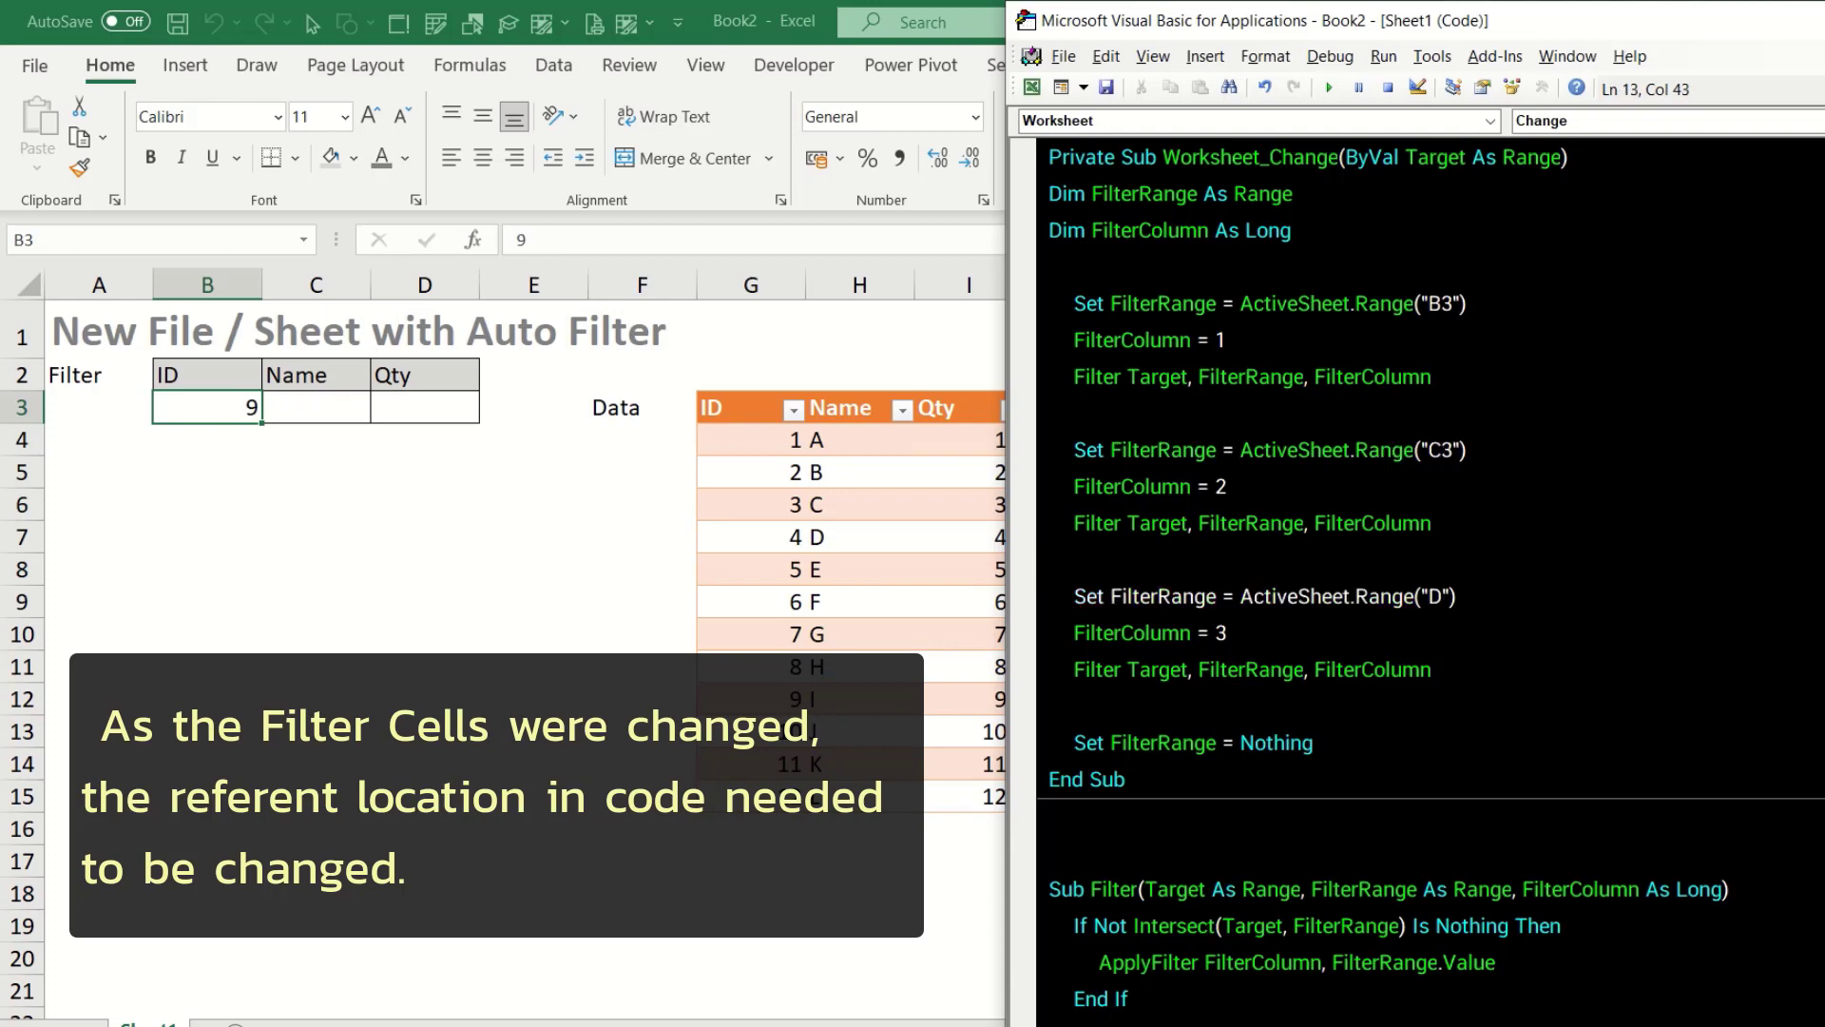
{"action": "type", "text": "3"}
Return to the Book2 worksheet and filter the data table by entering 7 in the ID filter cell B3
{"action": "left_click", "coordinate": [1579, 518]}
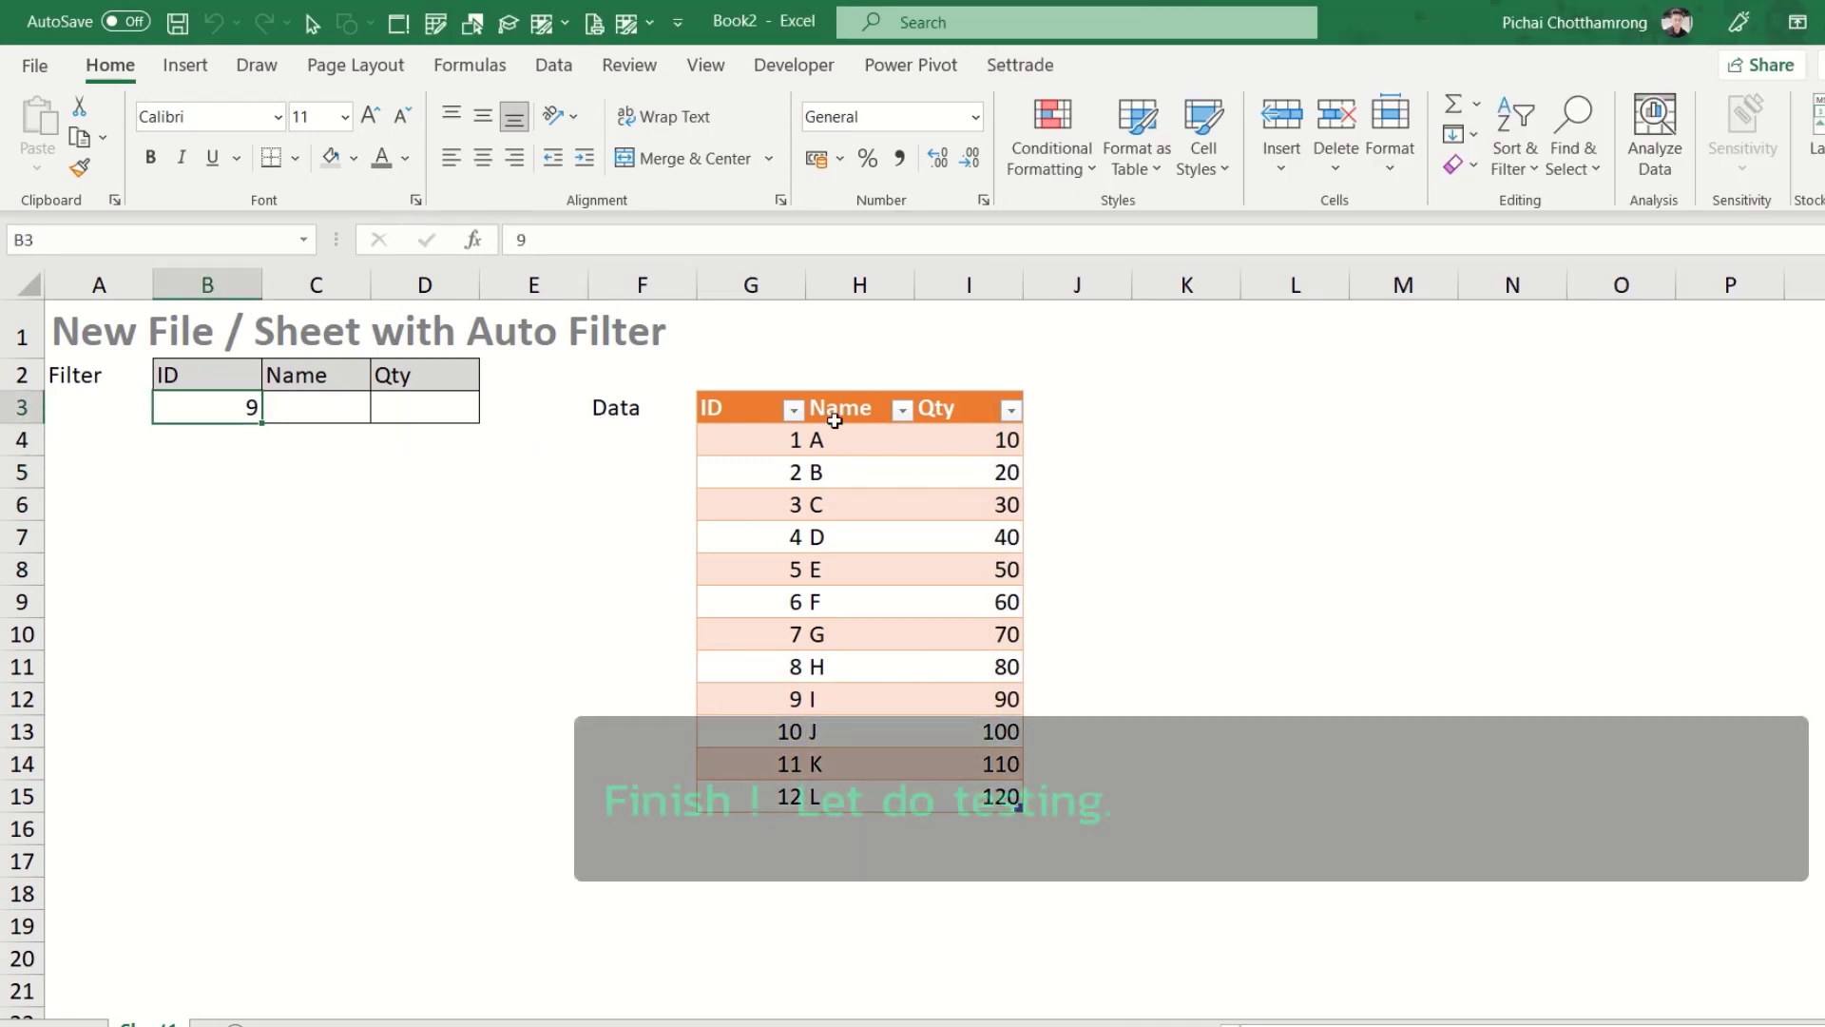
{"action": "type", "text": "7"}
{"action": "key", "text": "Return"}
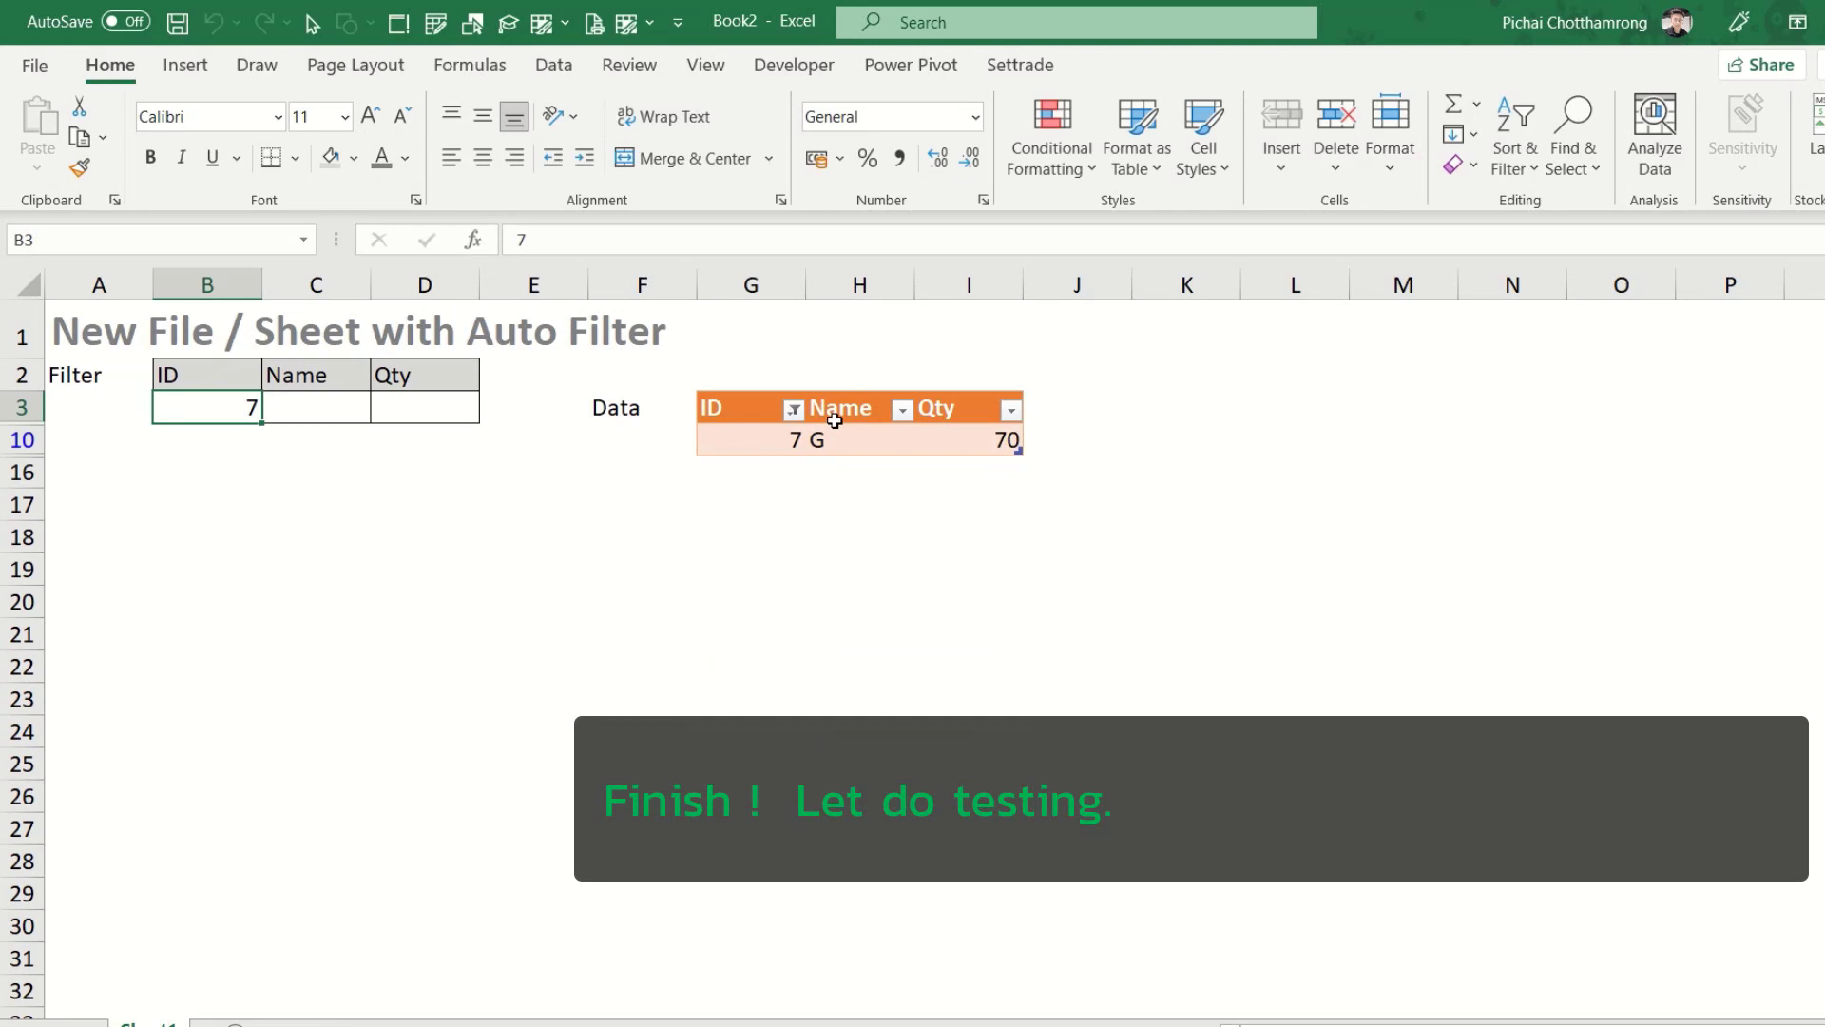
Filter the data table with <5 in the ID filter cell B3, and clear that filter cell
{"action": "type", "text": "<"}
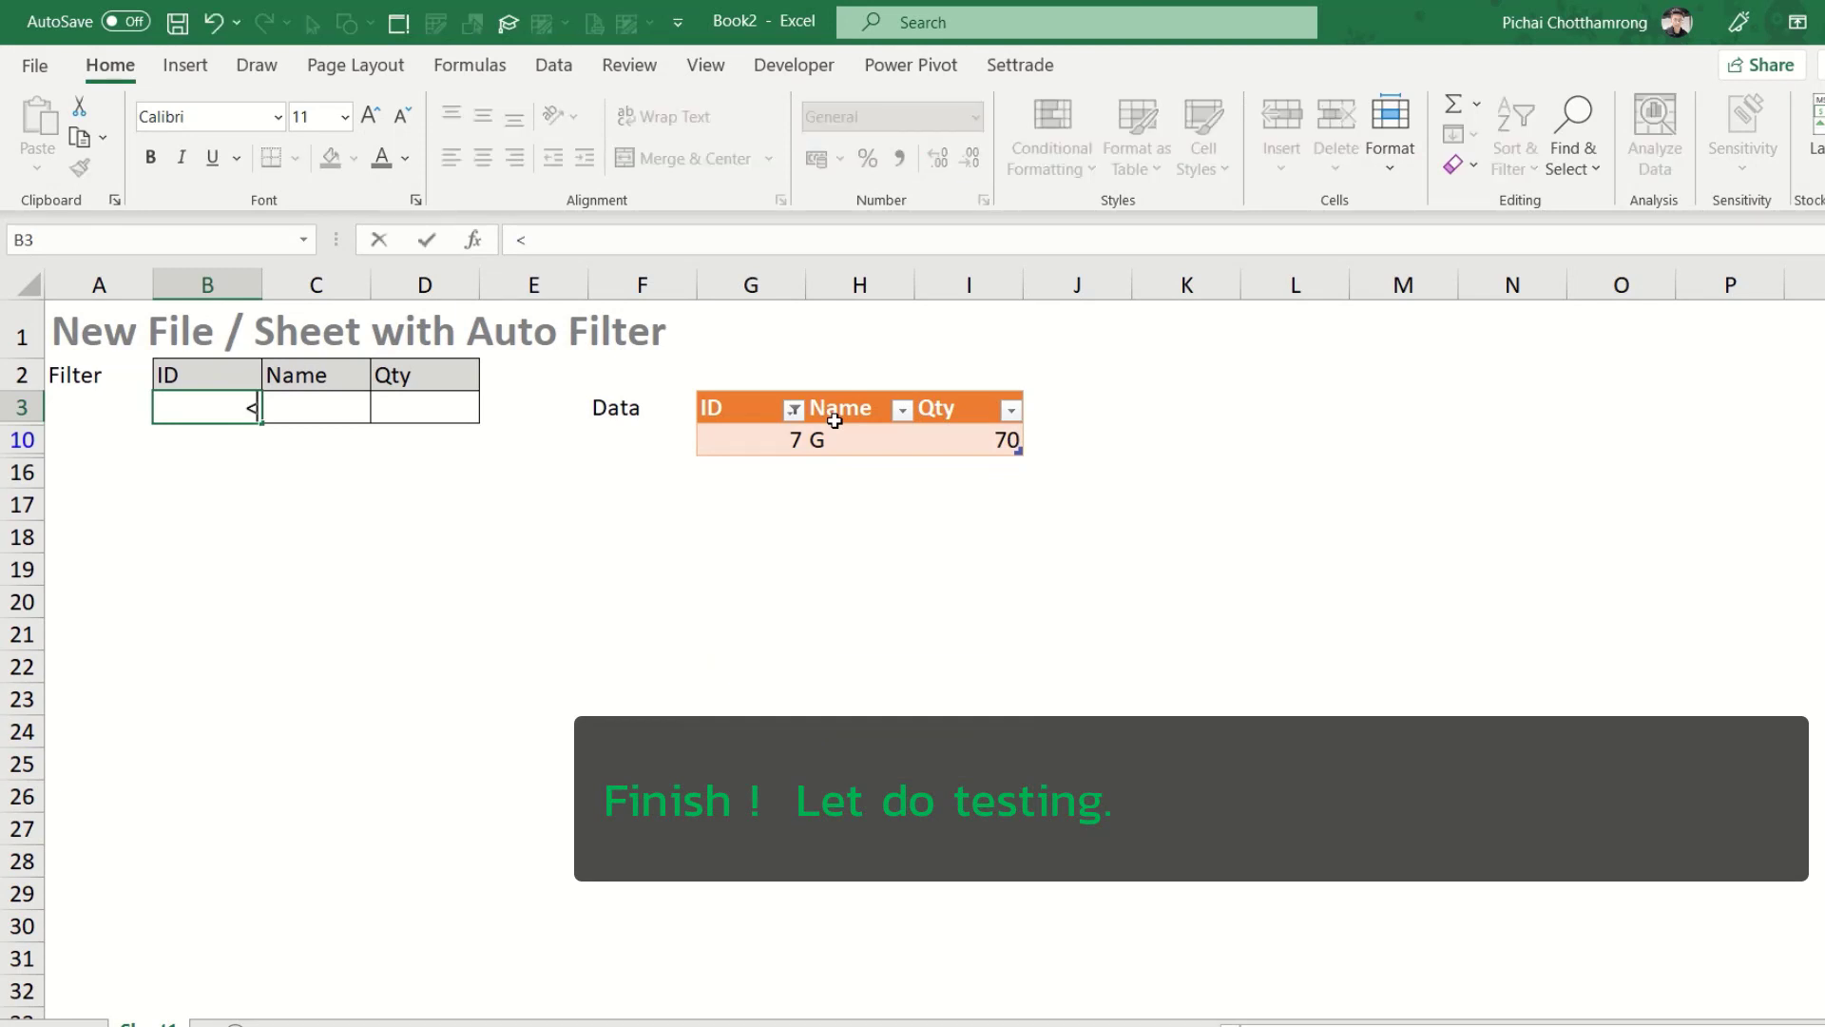
{"action": "type", "text": "5"}
{"action": "key", "text": "Return"}
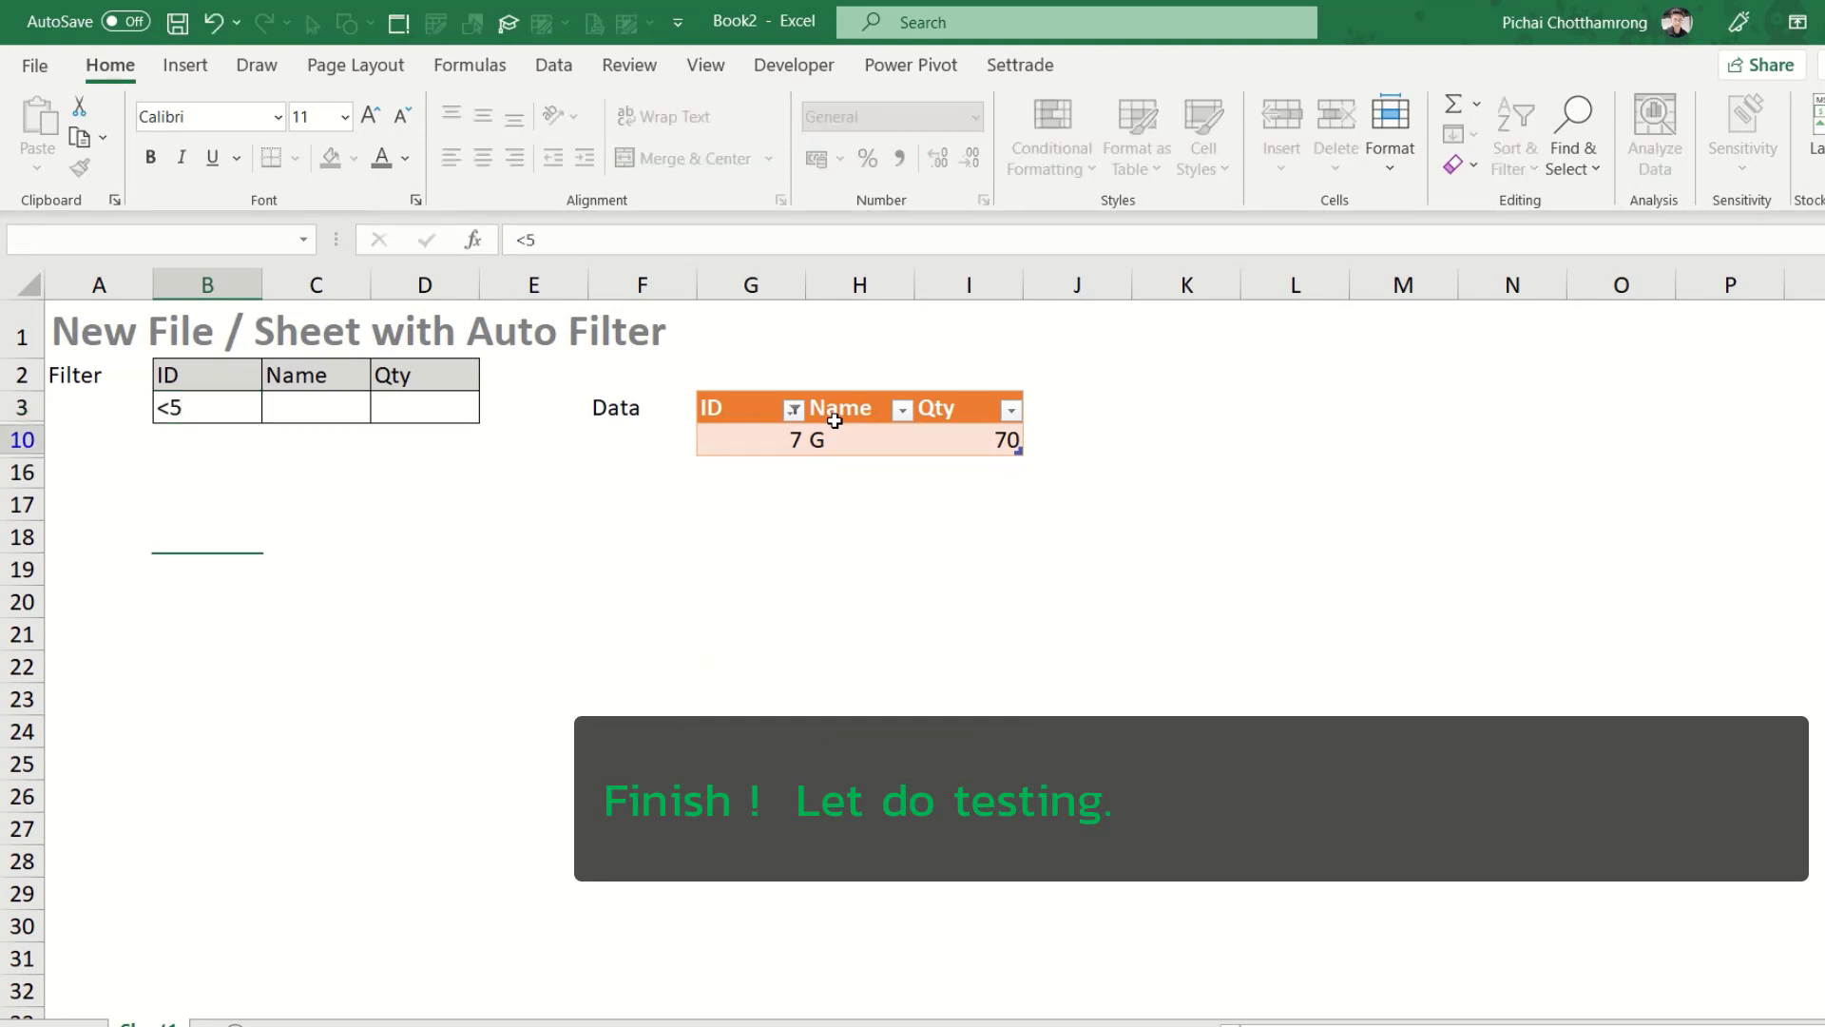
{"action": "key", "text": "Right"}
{"action": "key", "text": "Up"}
{"action": "key", "text": "Up"}
{"action": "key", "text": "Up"}
{"action": "key", "text": "Up"}
{"action": "key", "text": "Up"}
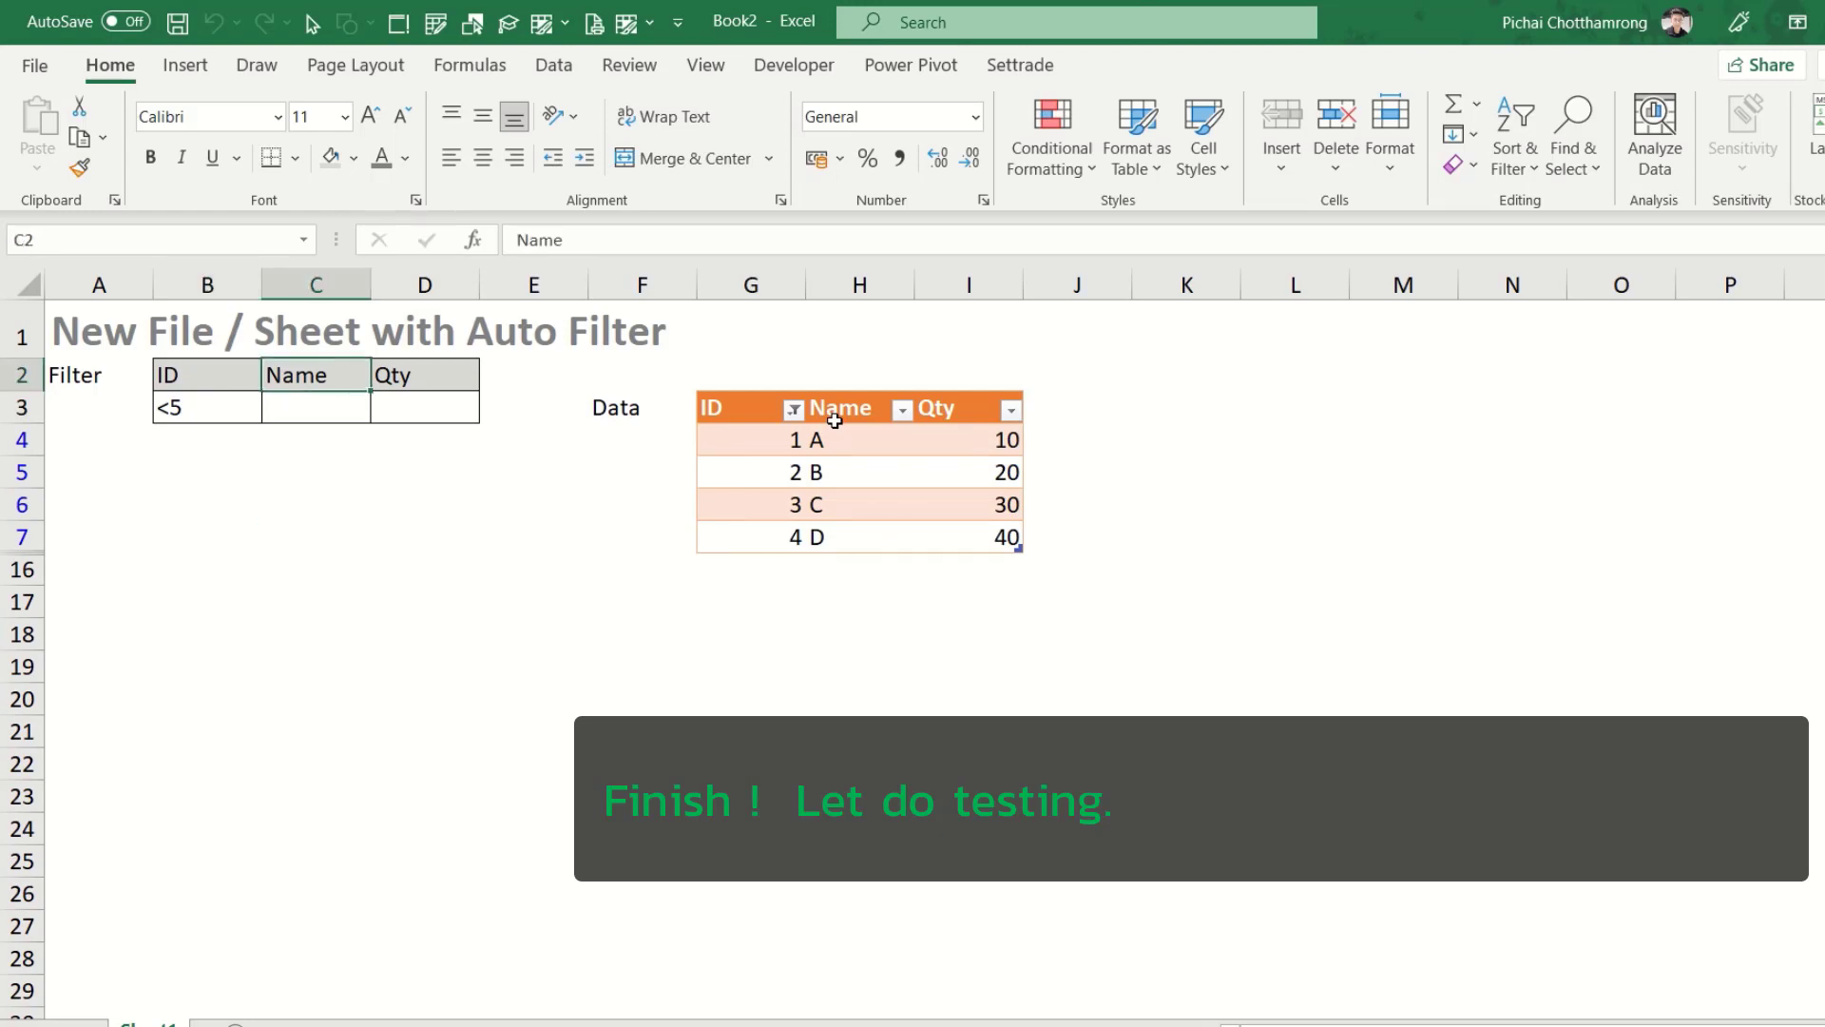
{"action": "key", "text": "Left"}
{"action": "key", "text": "Delete"}
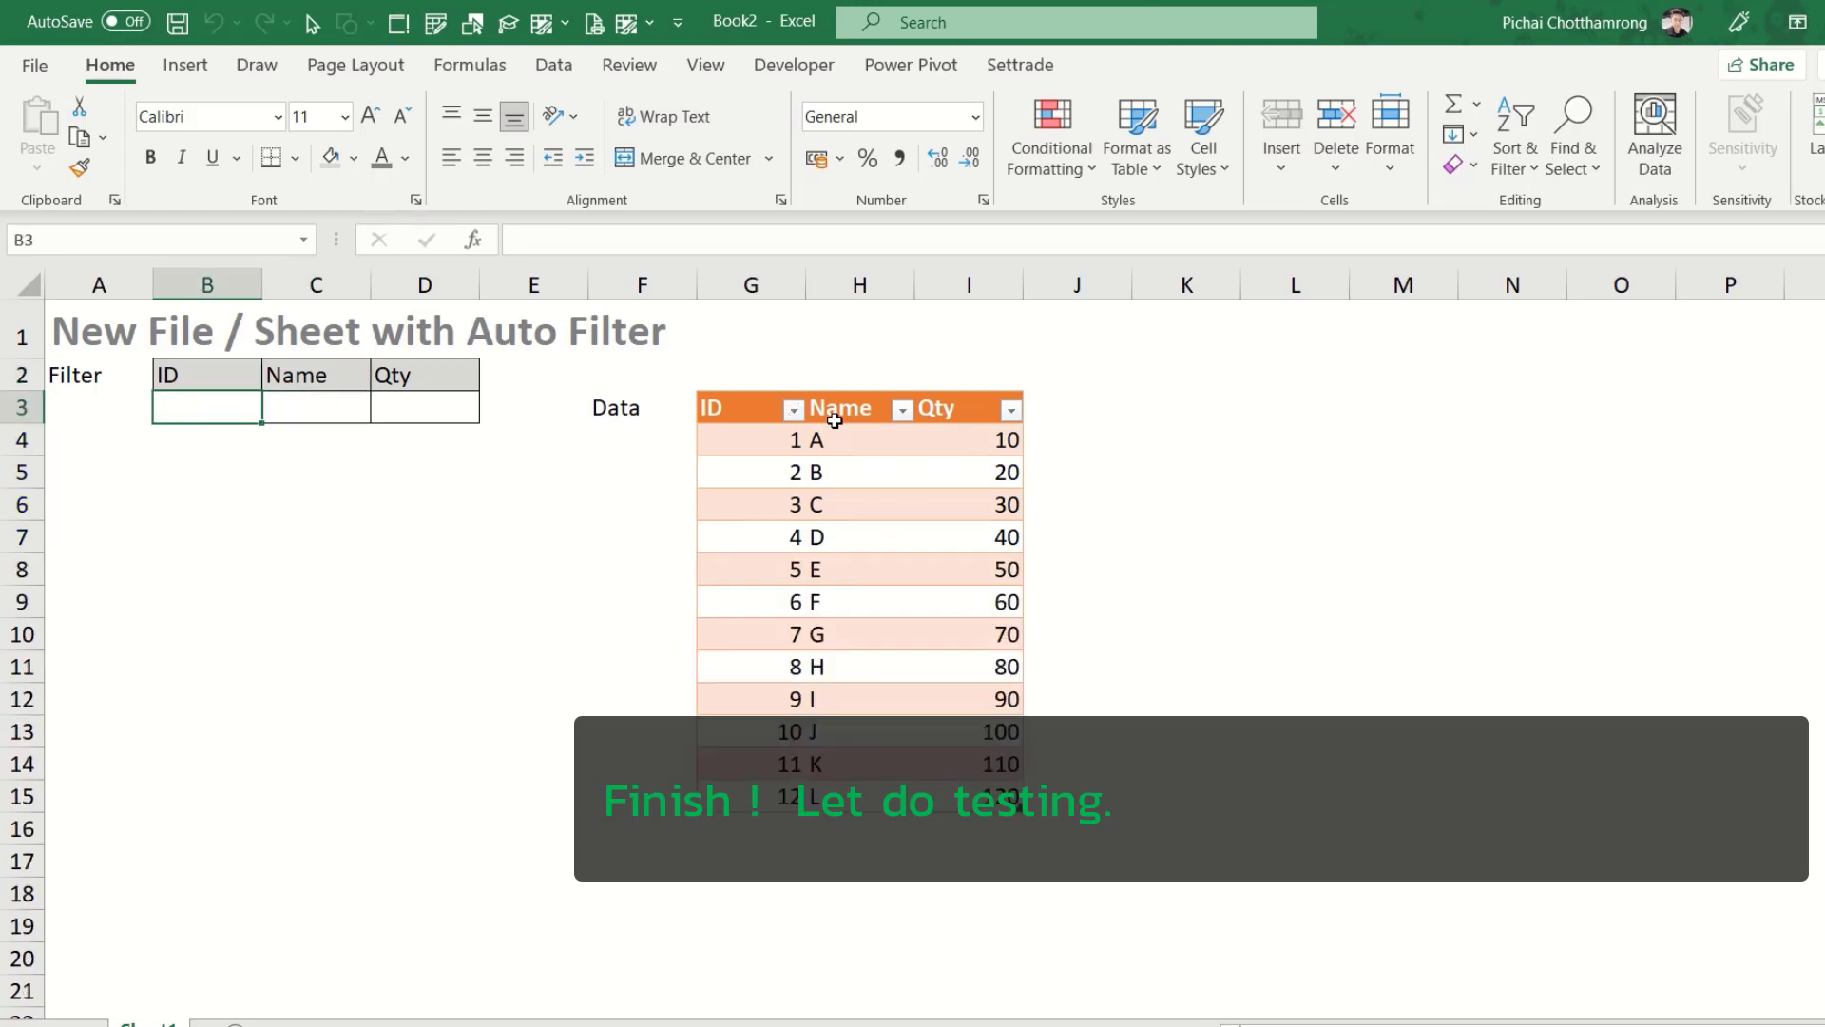
Filter the data table with A in the Name filter cell C3, and clear that filter cell
{"action": "key", "text": "Right"}
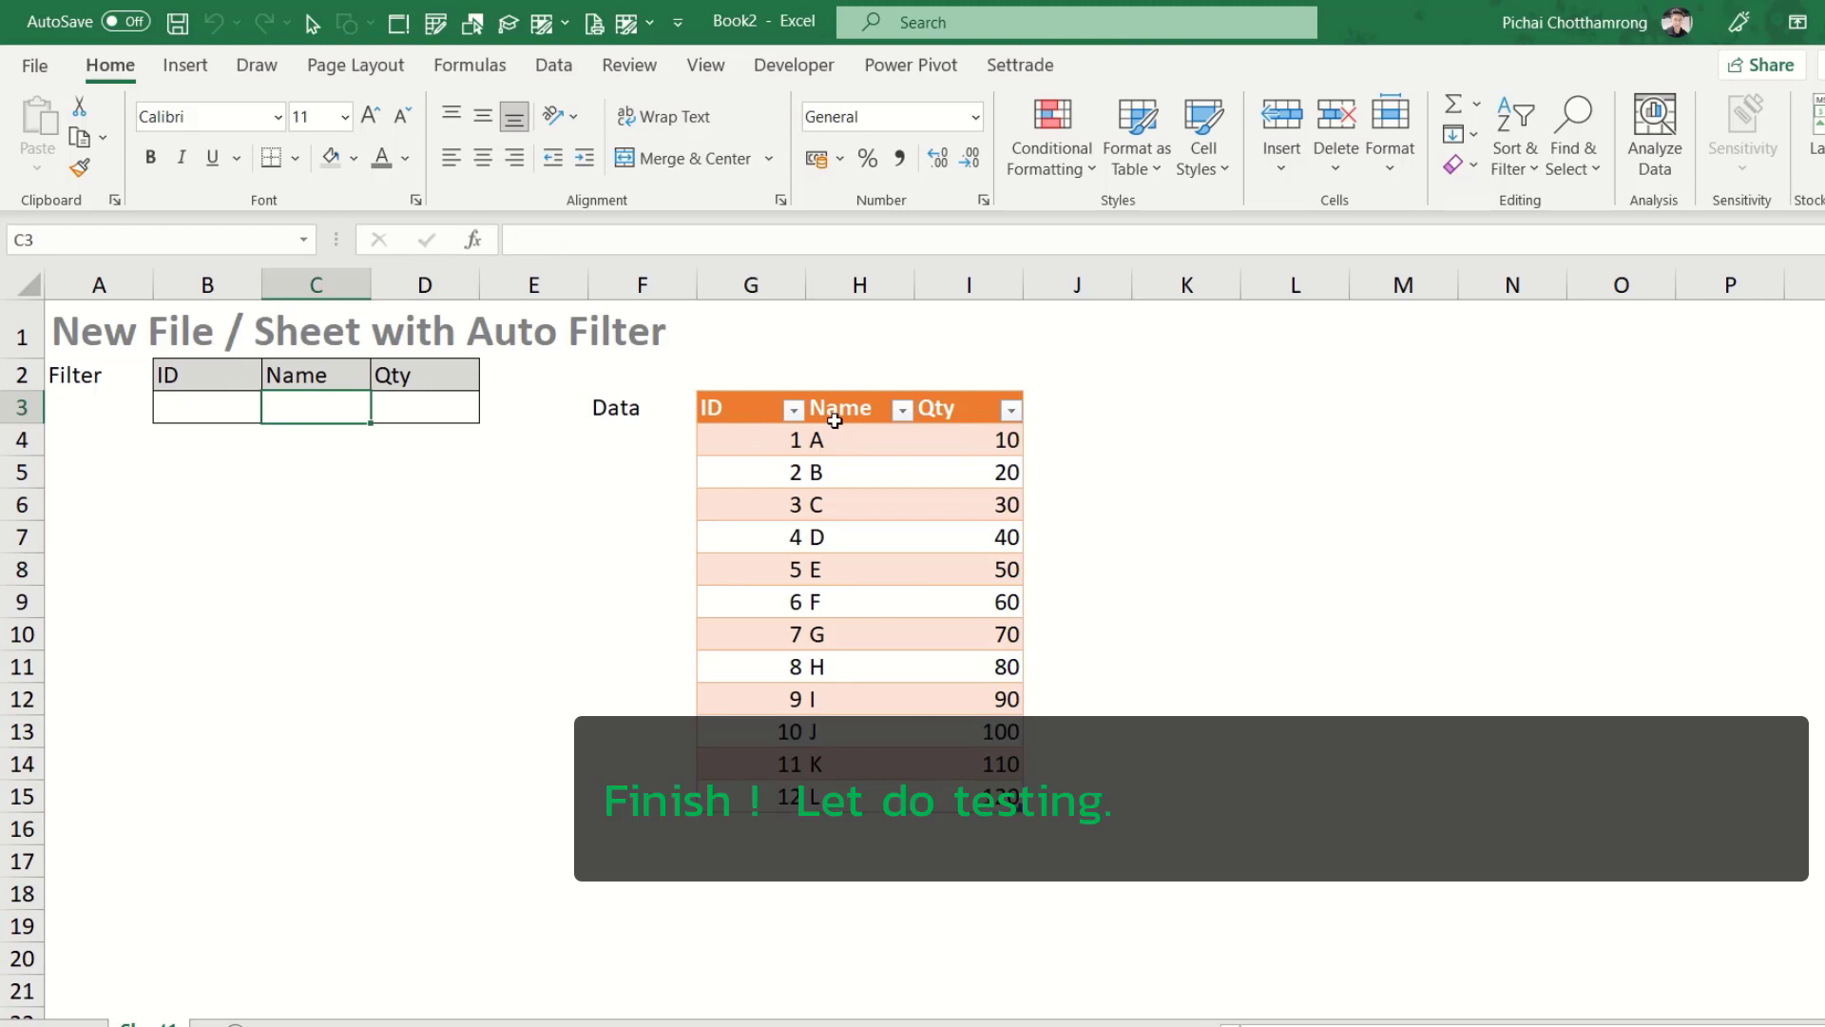
{"action": "type", "text": "A"}
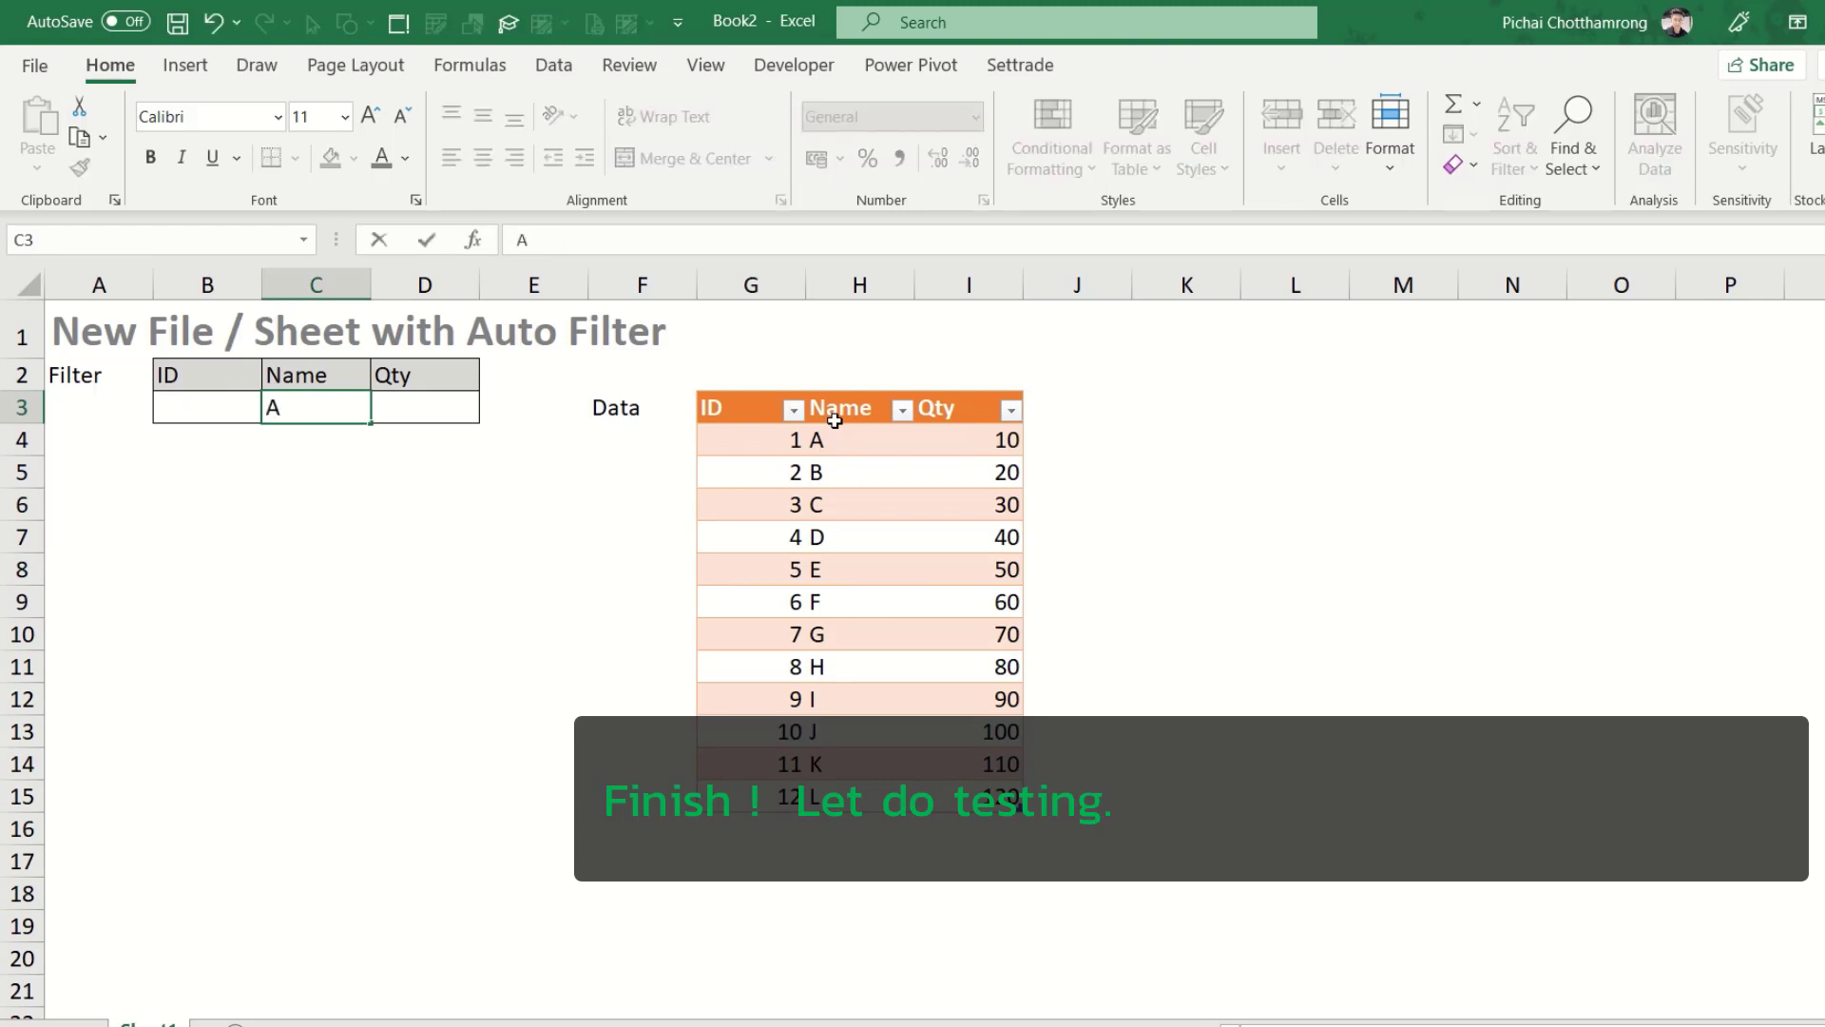
{"action": "key", "text": "ctrl+Return"}
{"action": "key", "text": "Delete"}
Change the Name of the ID 3 record in cell H6 to CAT
{"action": "key", "text": "Right"}
{"action": "key", "text": "Right"}
{"action": "key", "text": "Right"}
{"action": "key", "text": "Right"}
{"action": "key", "text": "Right"}
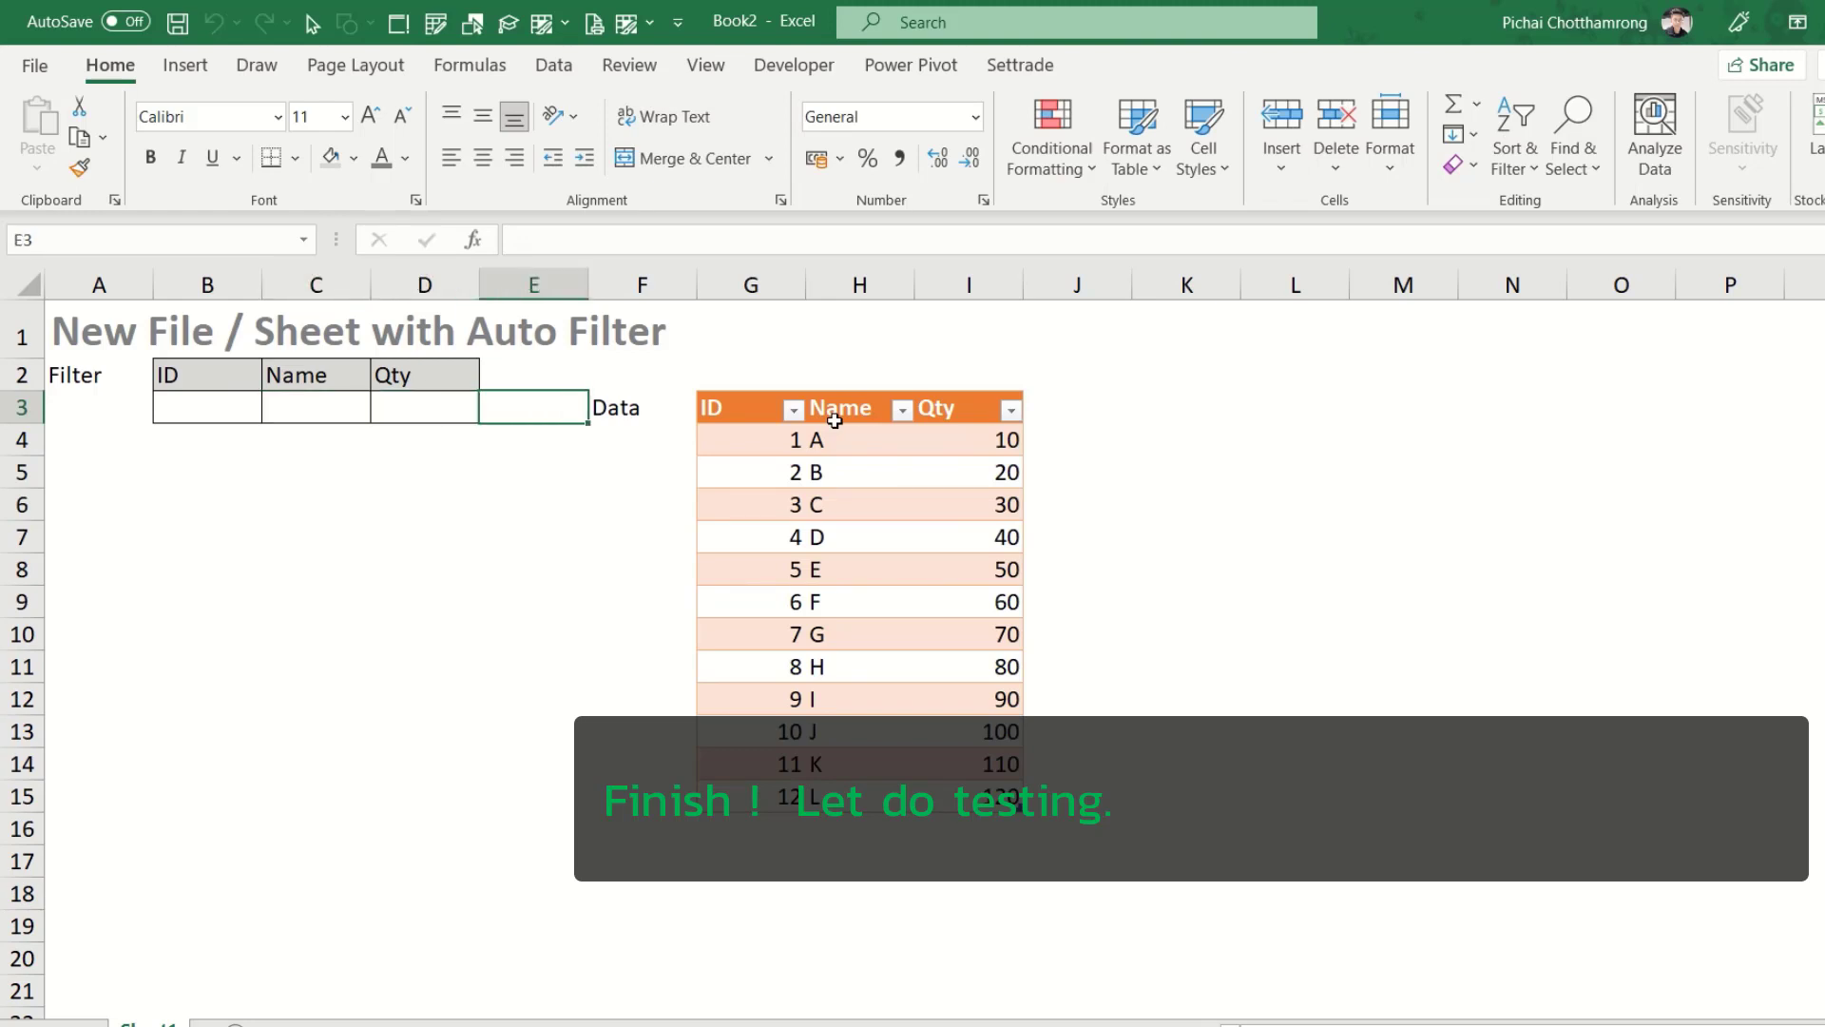
{"action": "key", "text": "Down"}
{"action": "key", "text": "Down"}
{"action": "key", "text": "Down"}
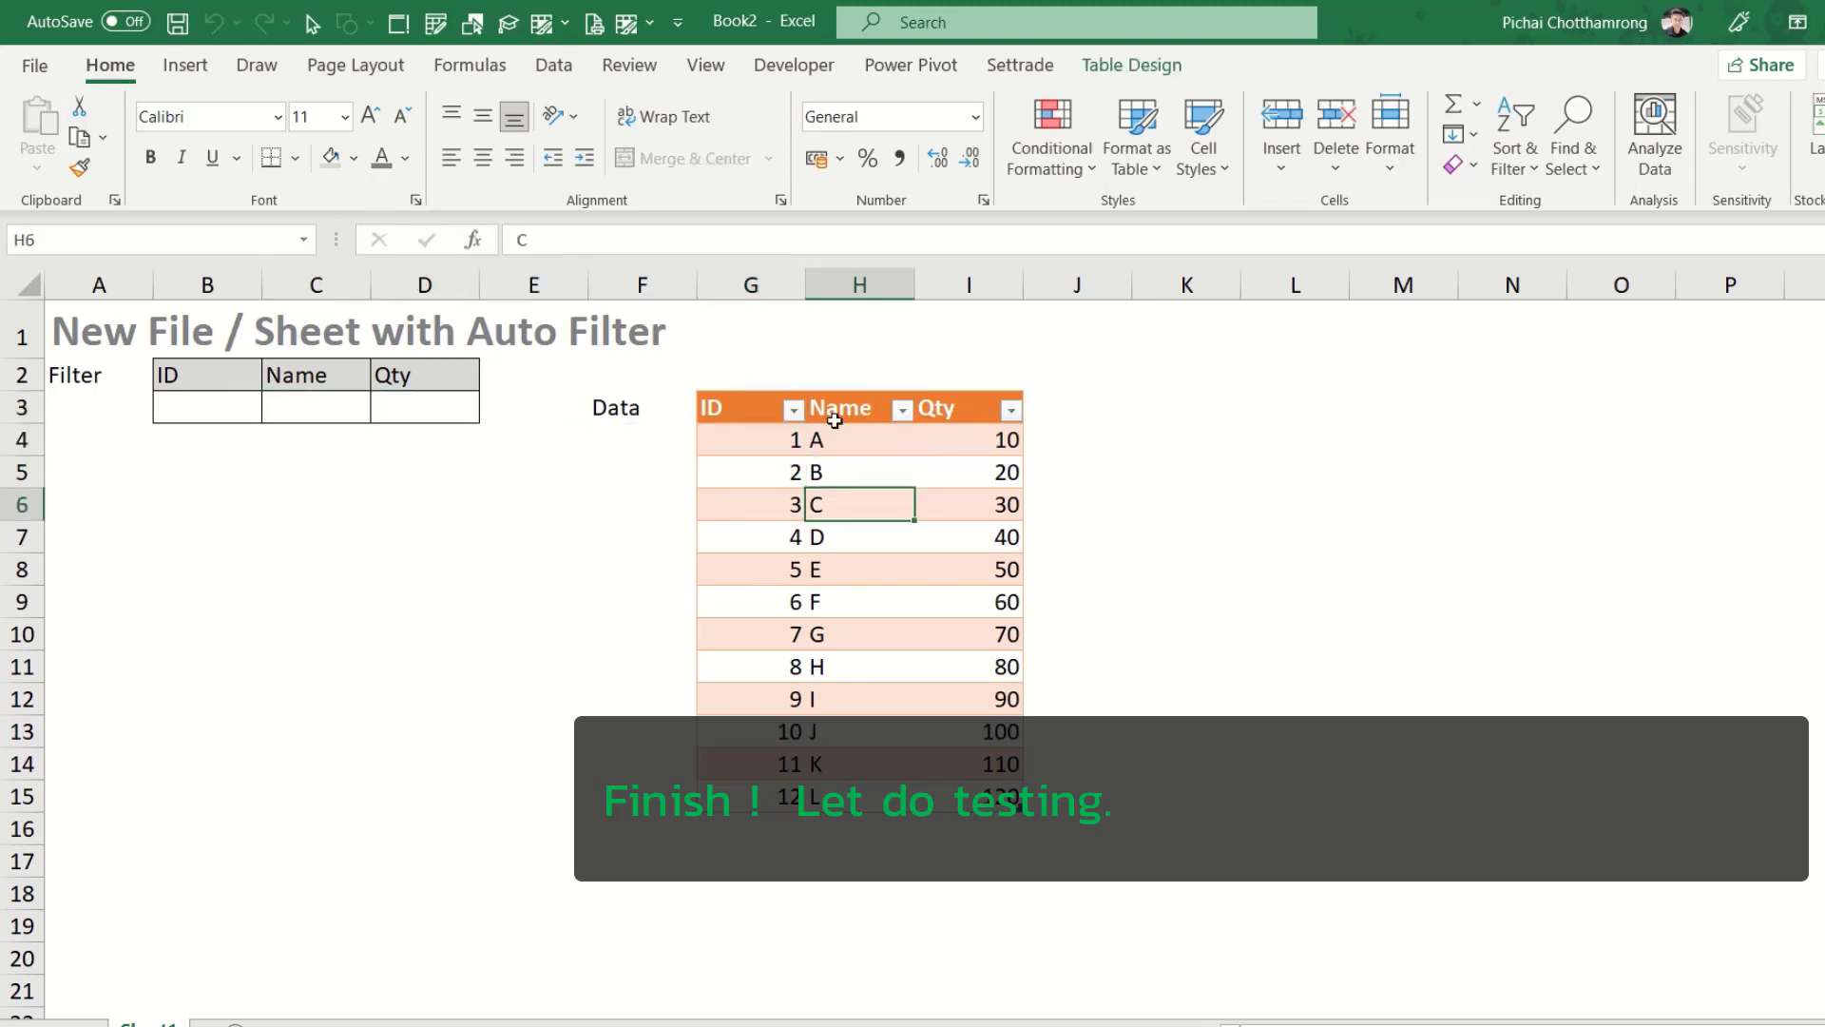
{"action": "key", "text": "F2"}
{"action": "type", "text": "A"}
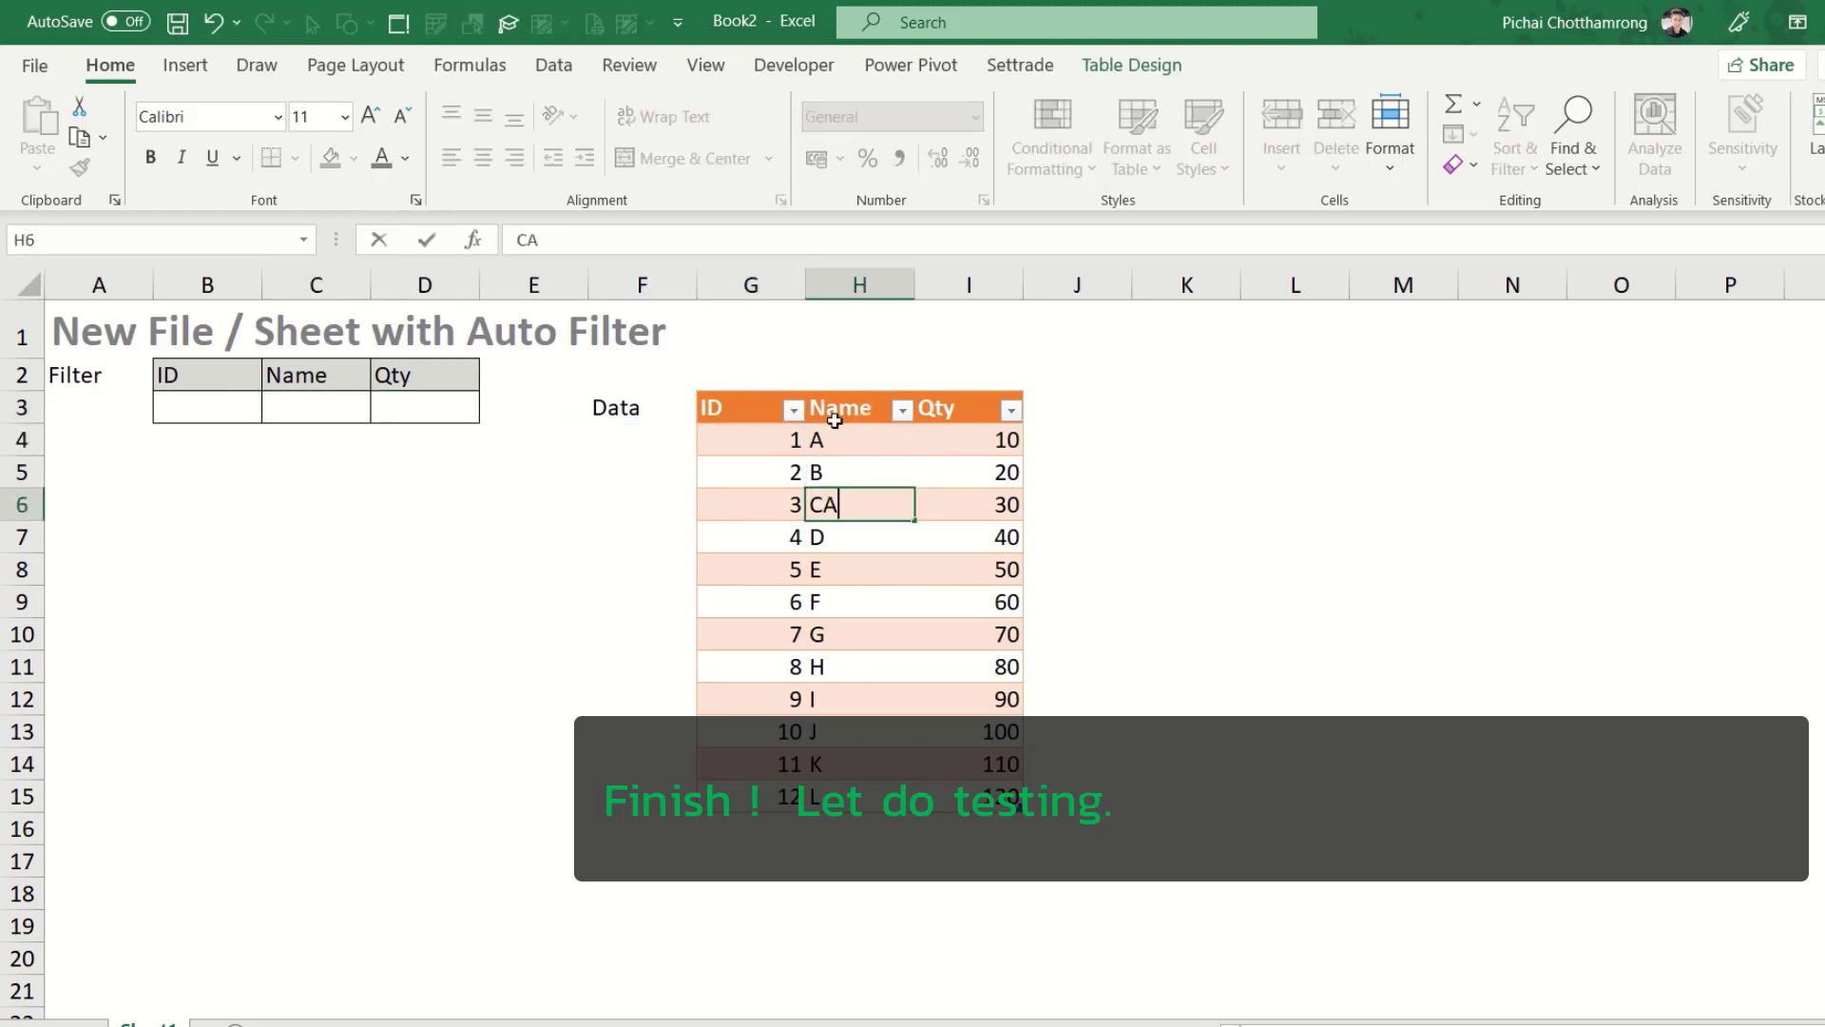
{"action": "type", "text": "T"}
{"action": "key", "text": "Return"}
Change the Name of the ID 8 record in cell H11 to HAT
{"action": "key", "text": "Down"}
{"action": "key", "text": "Down"}
{"action": "key", "text": "Down"}
{"action": "key", "text": "Down"}
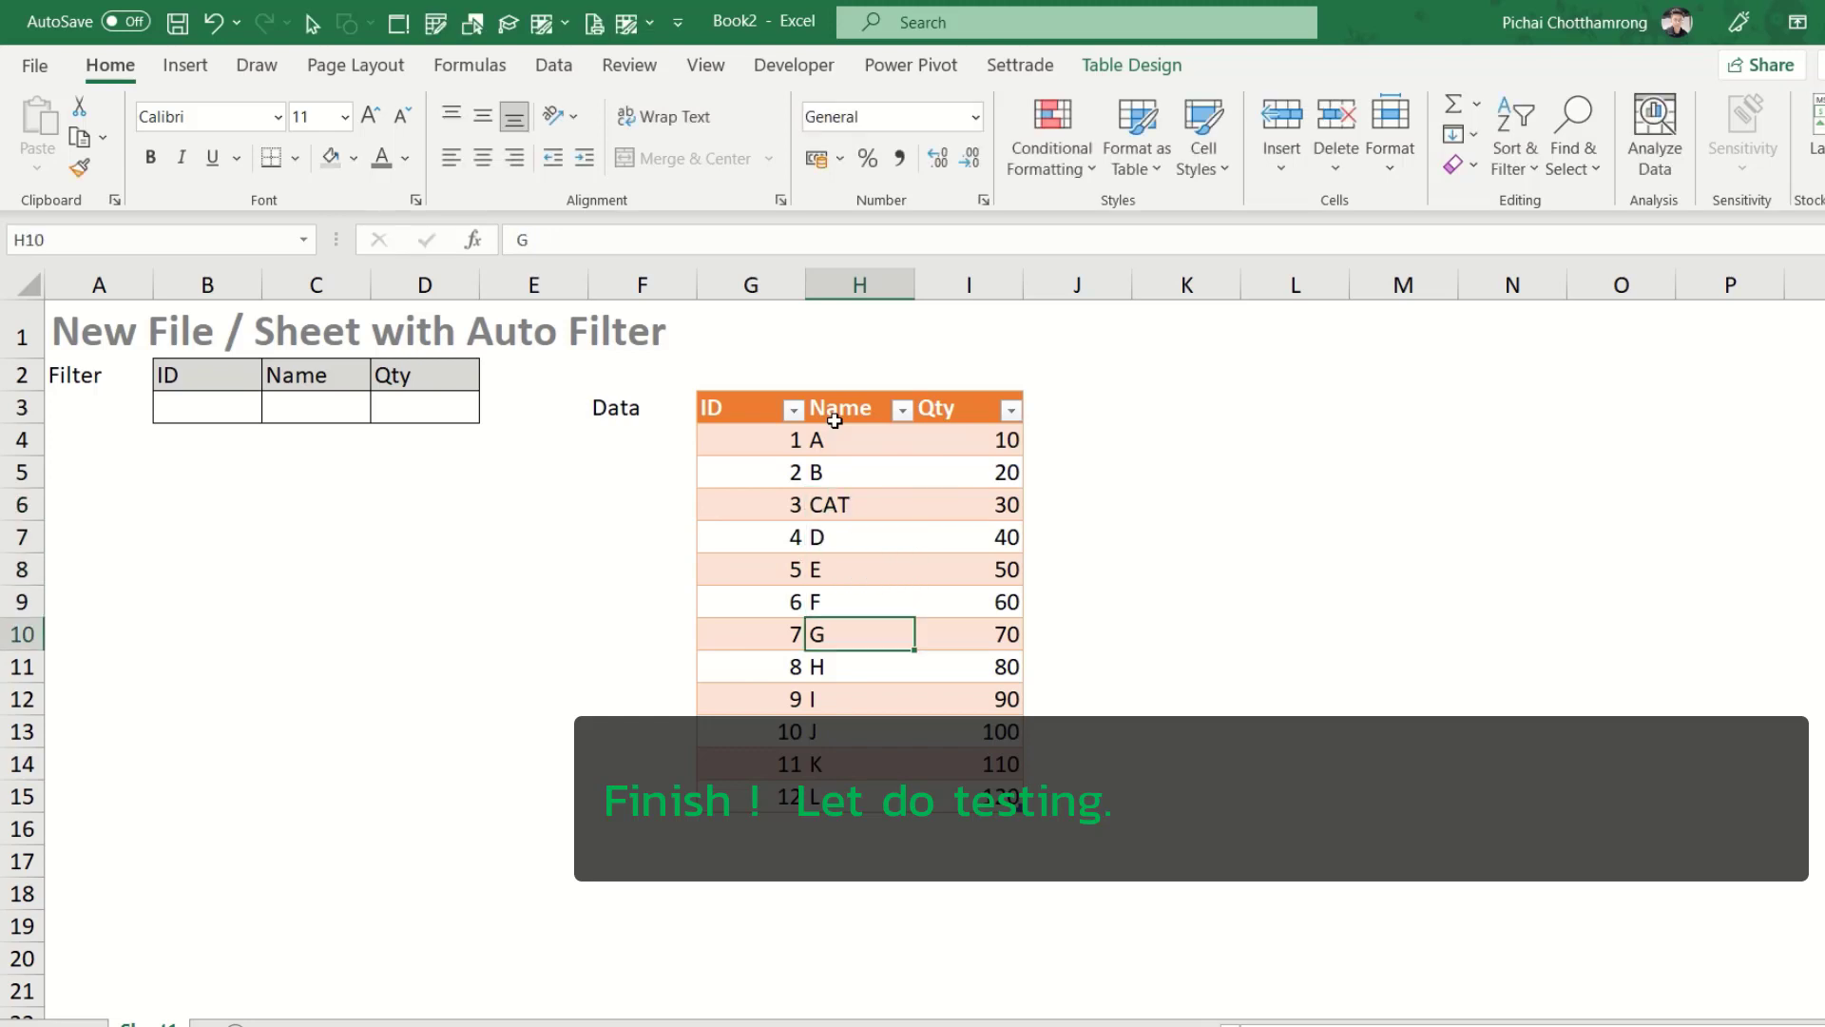
{"action": "key", "text": "F2"}
{"action": "type", "text": "AT"}
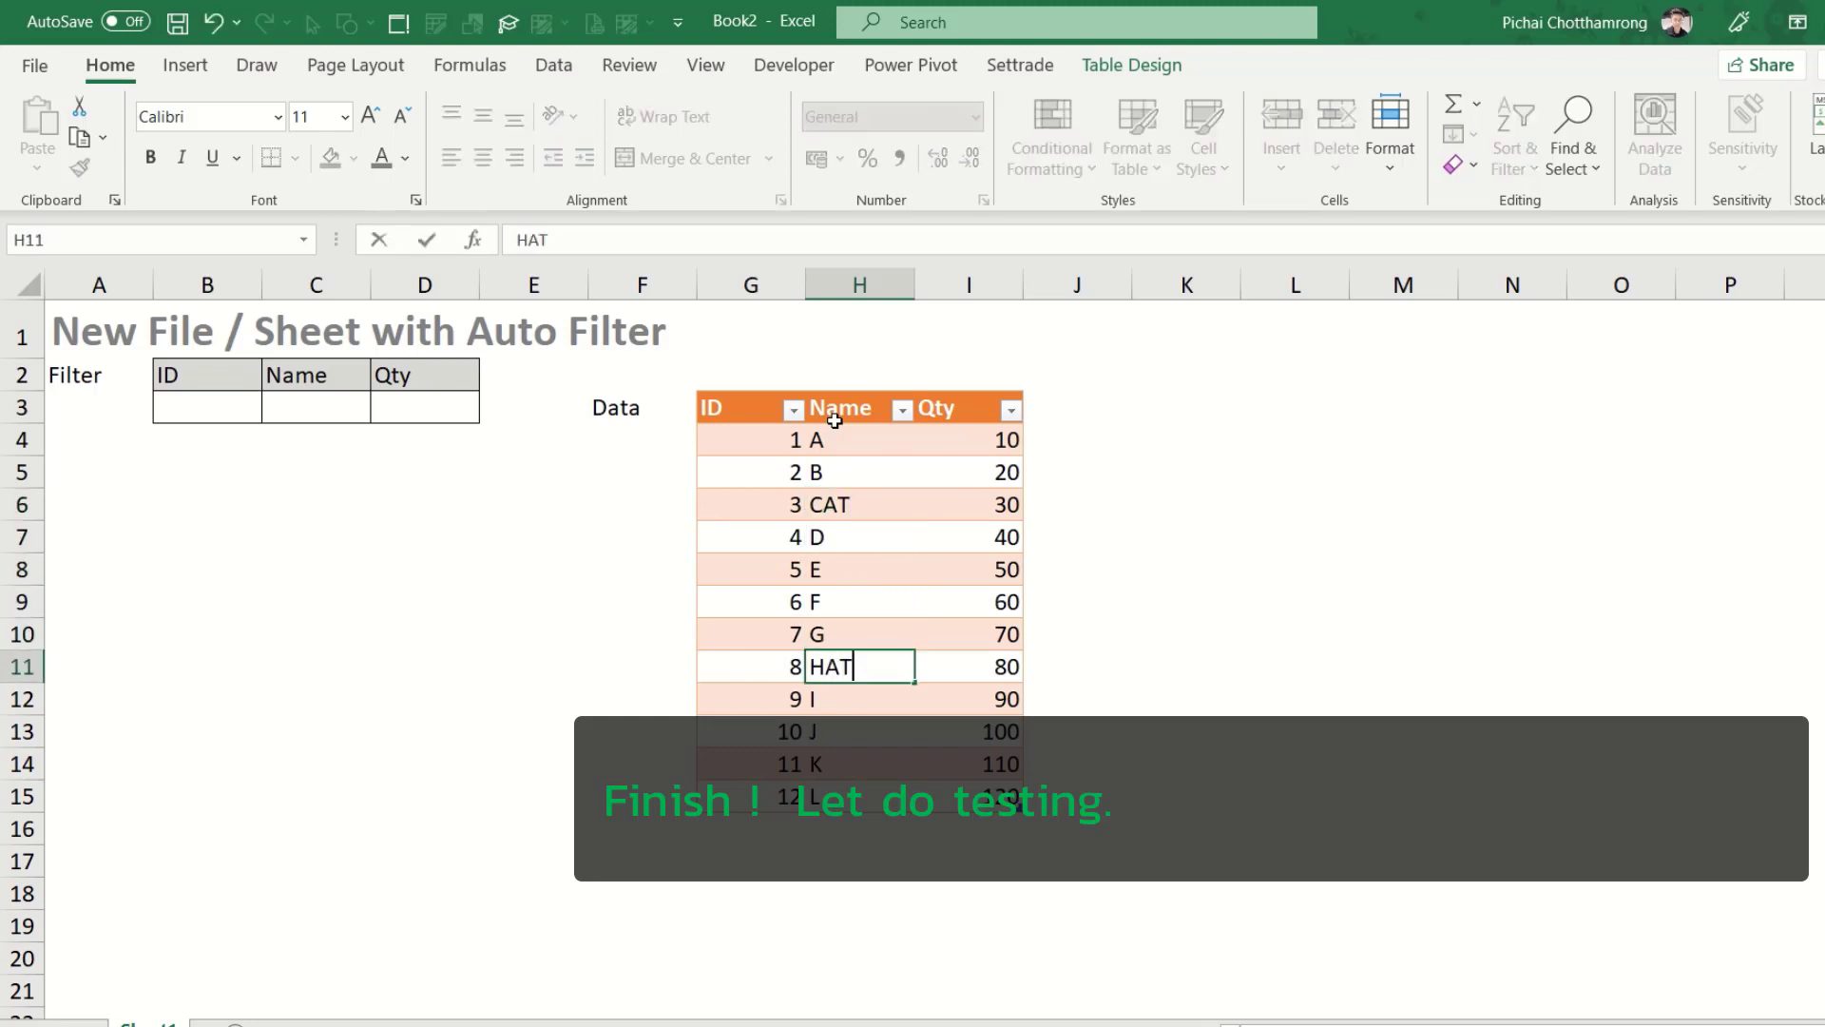
{"action": "key", "text": "Return"}
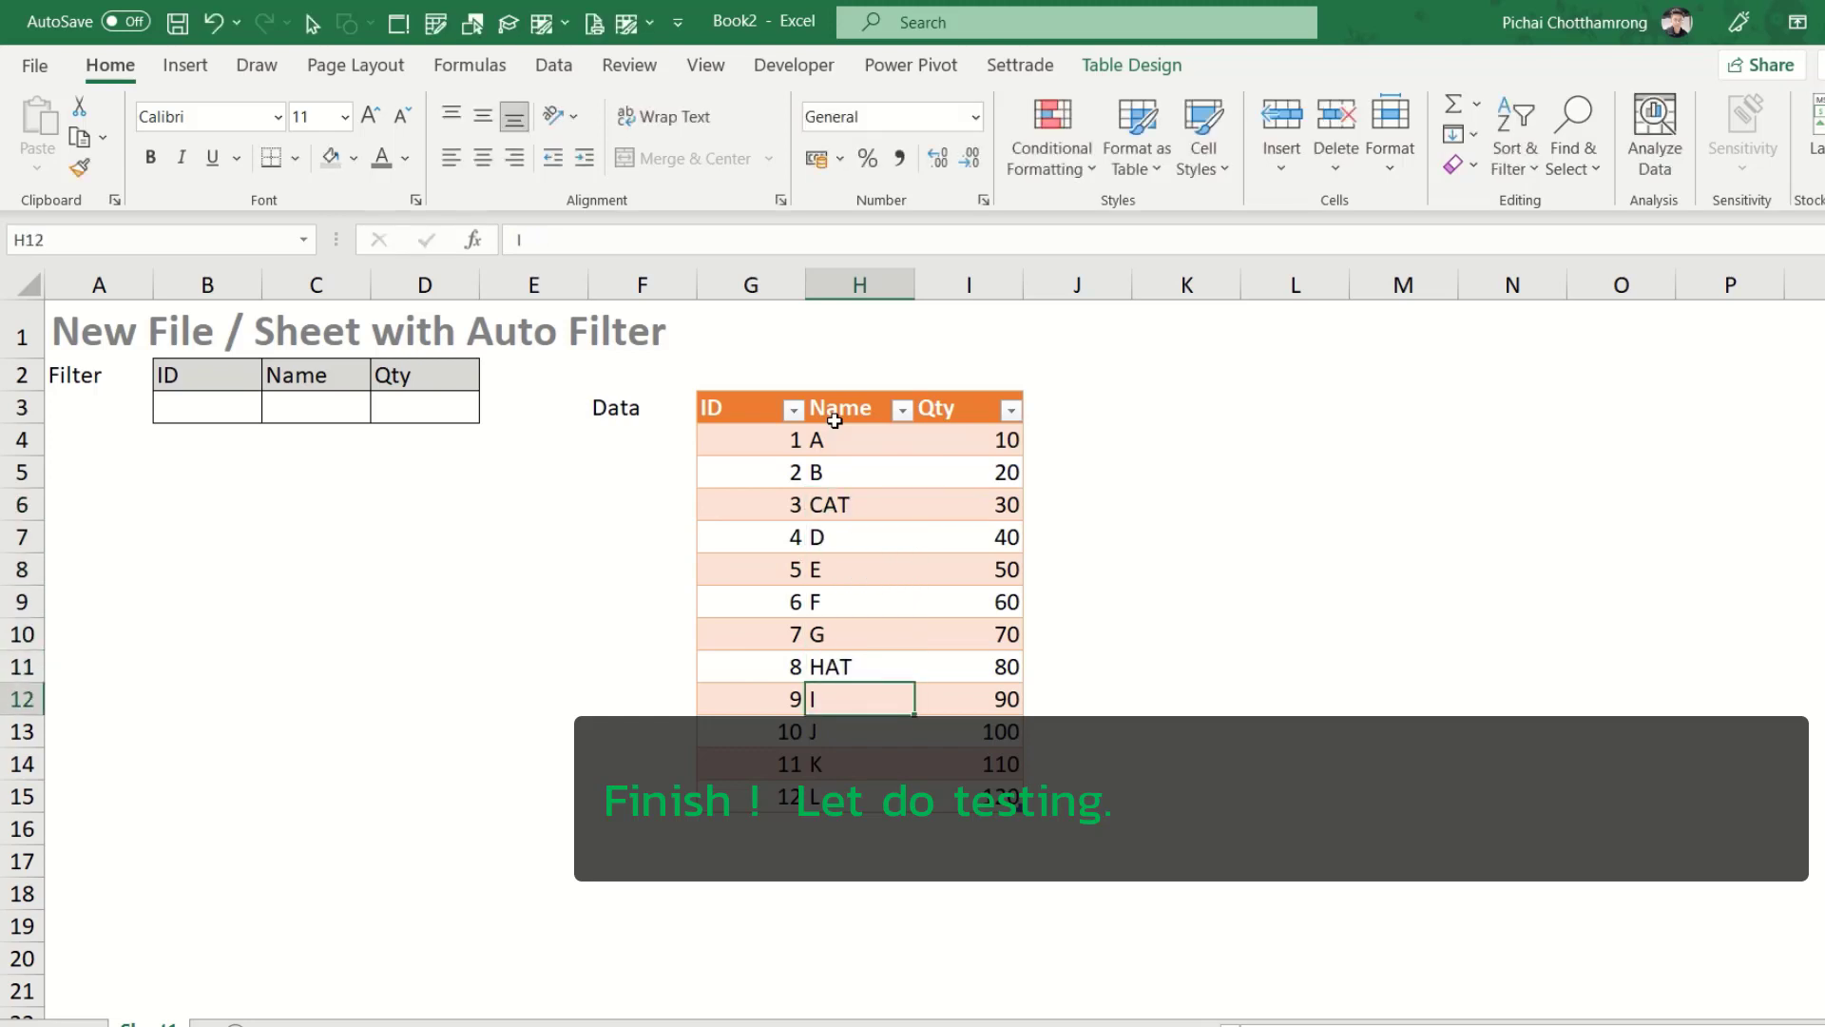
Go back to the Name filter cell C3 and filter the data table by A
{"action": "key", "text": "Up"}
{"action": "key", "text": "Left"}
{"action": "key", "text": "Left"}
{"action": "key", "text": "Left"}
{"action": "key", "text": "Left"}
{"action": "key", "text": "Left"}
{"action": "key", "text": "ctrl+Up"}
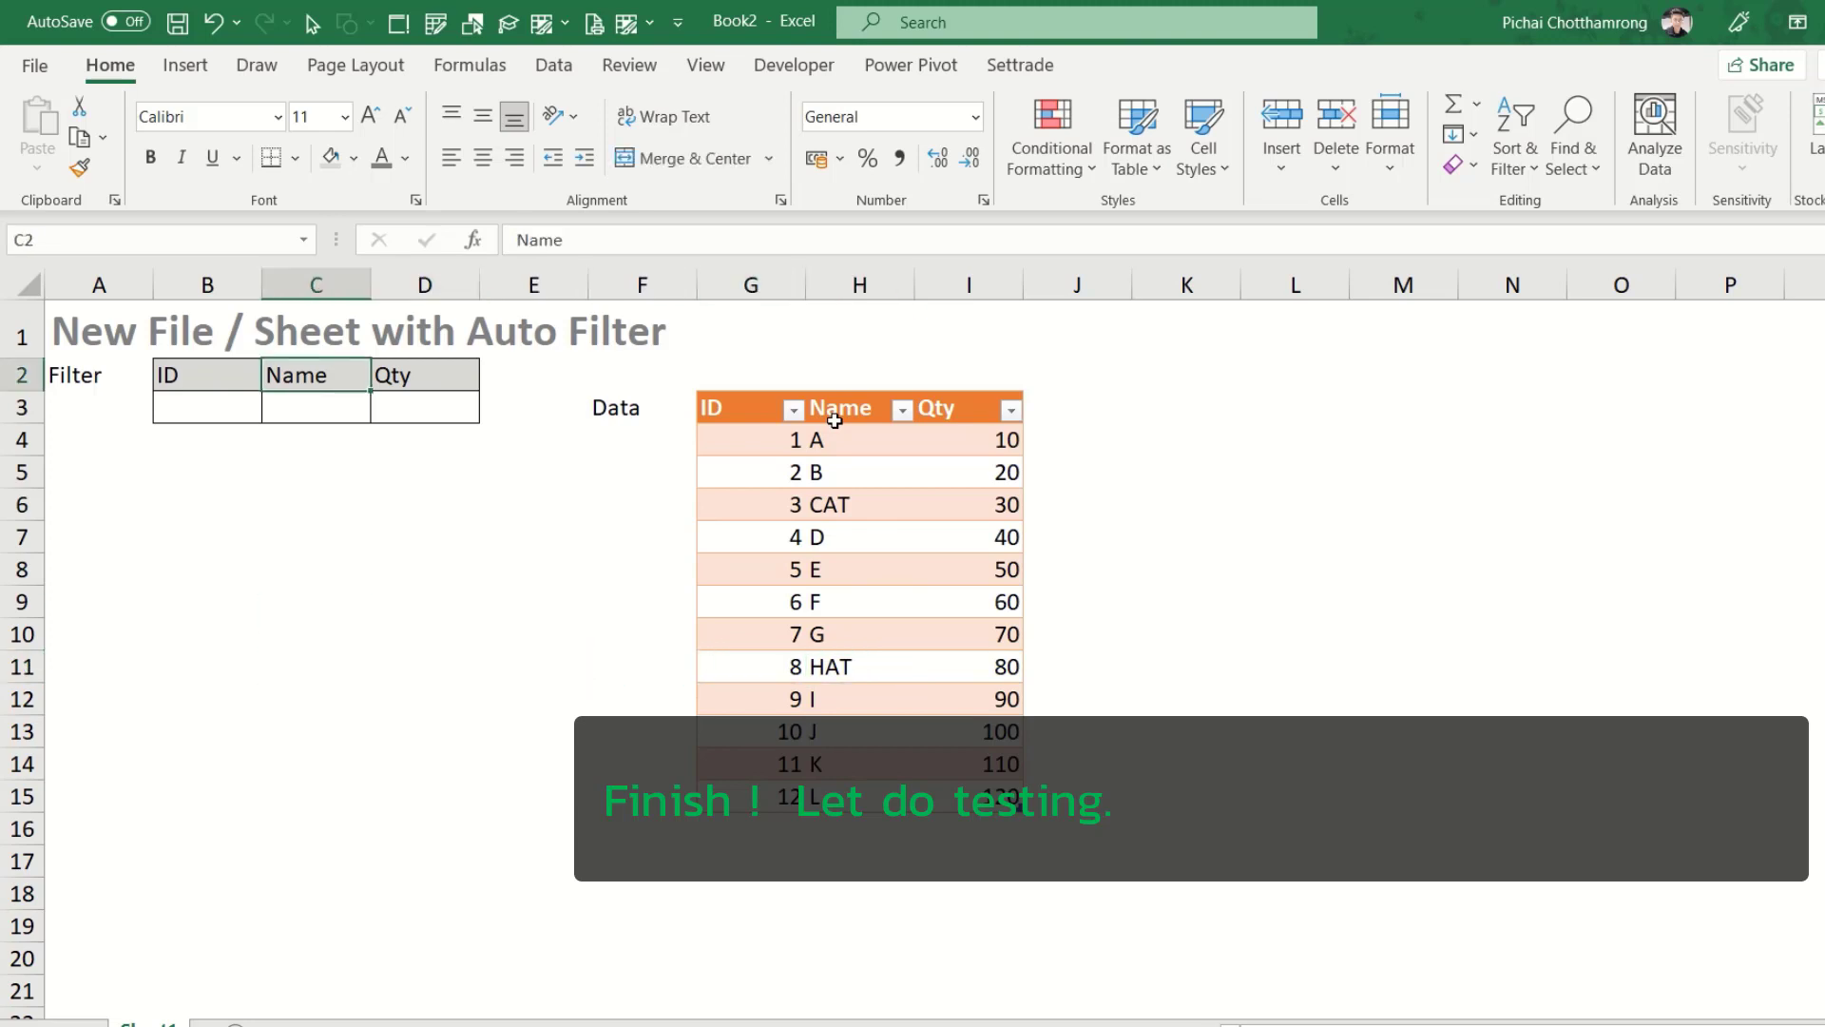
{"action": "key", "text": "Down"}
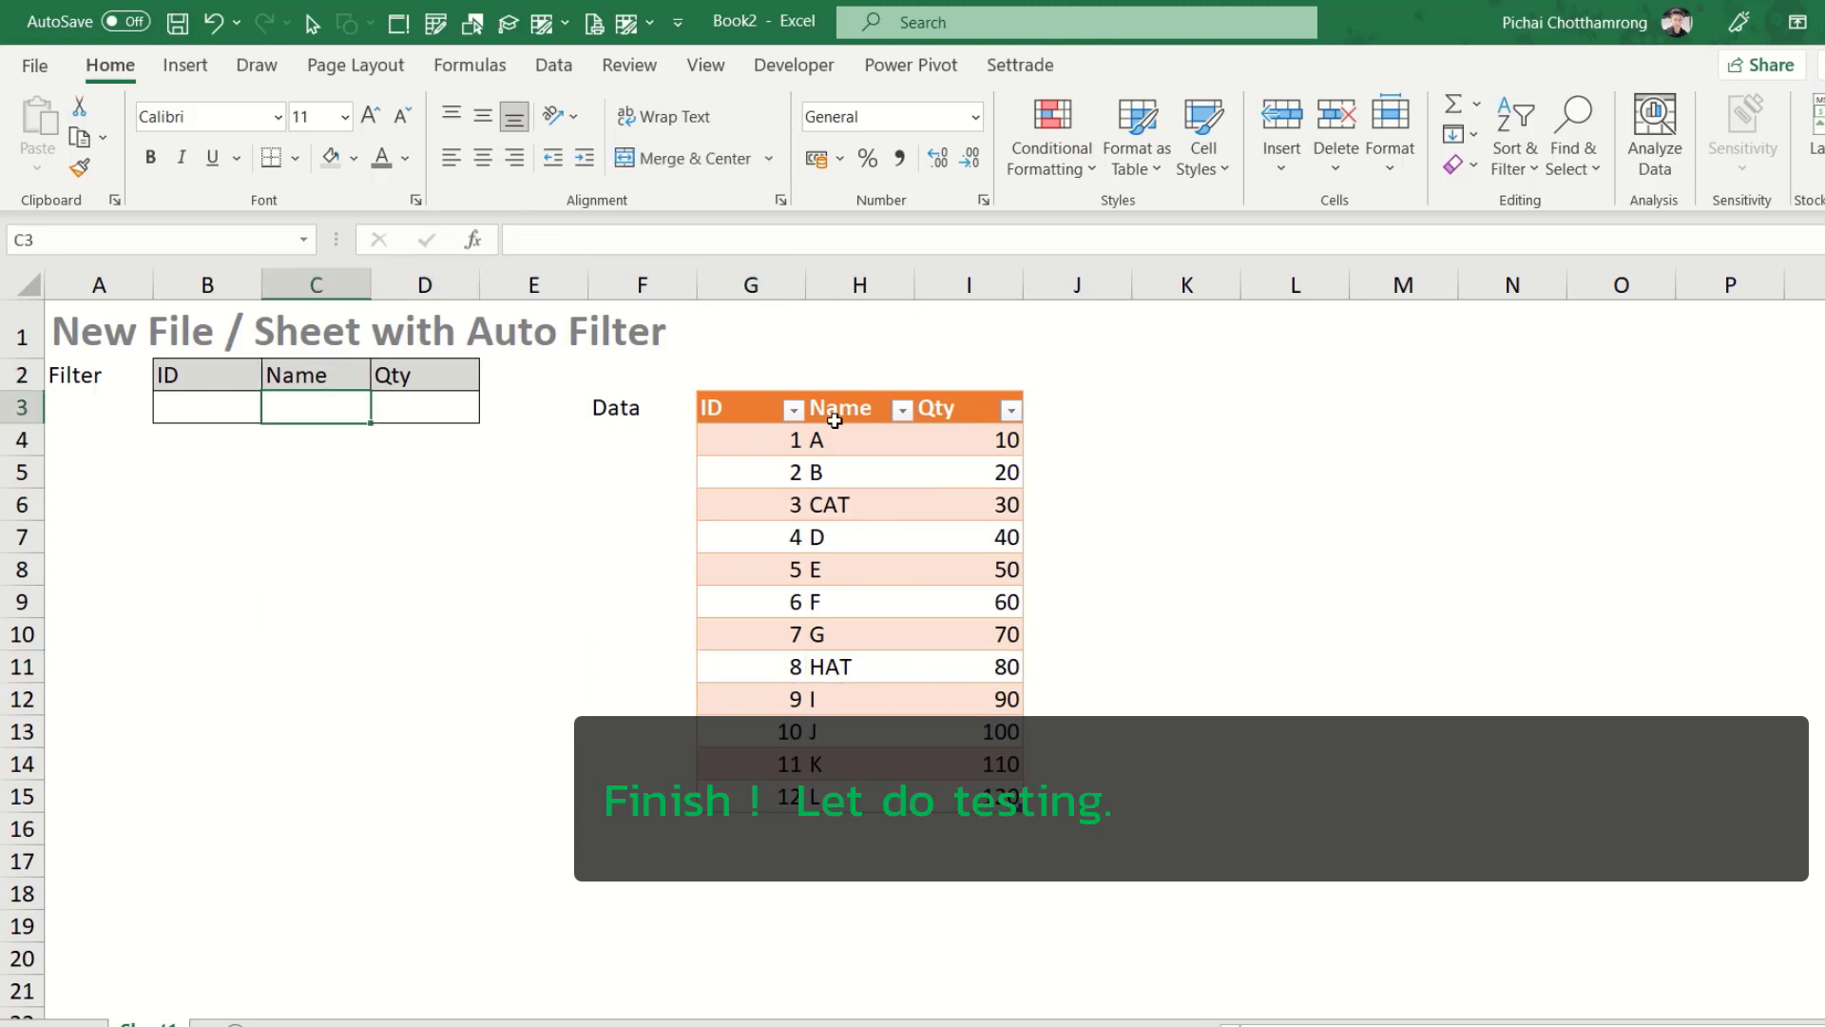
{"action": "type", "text": "A"}
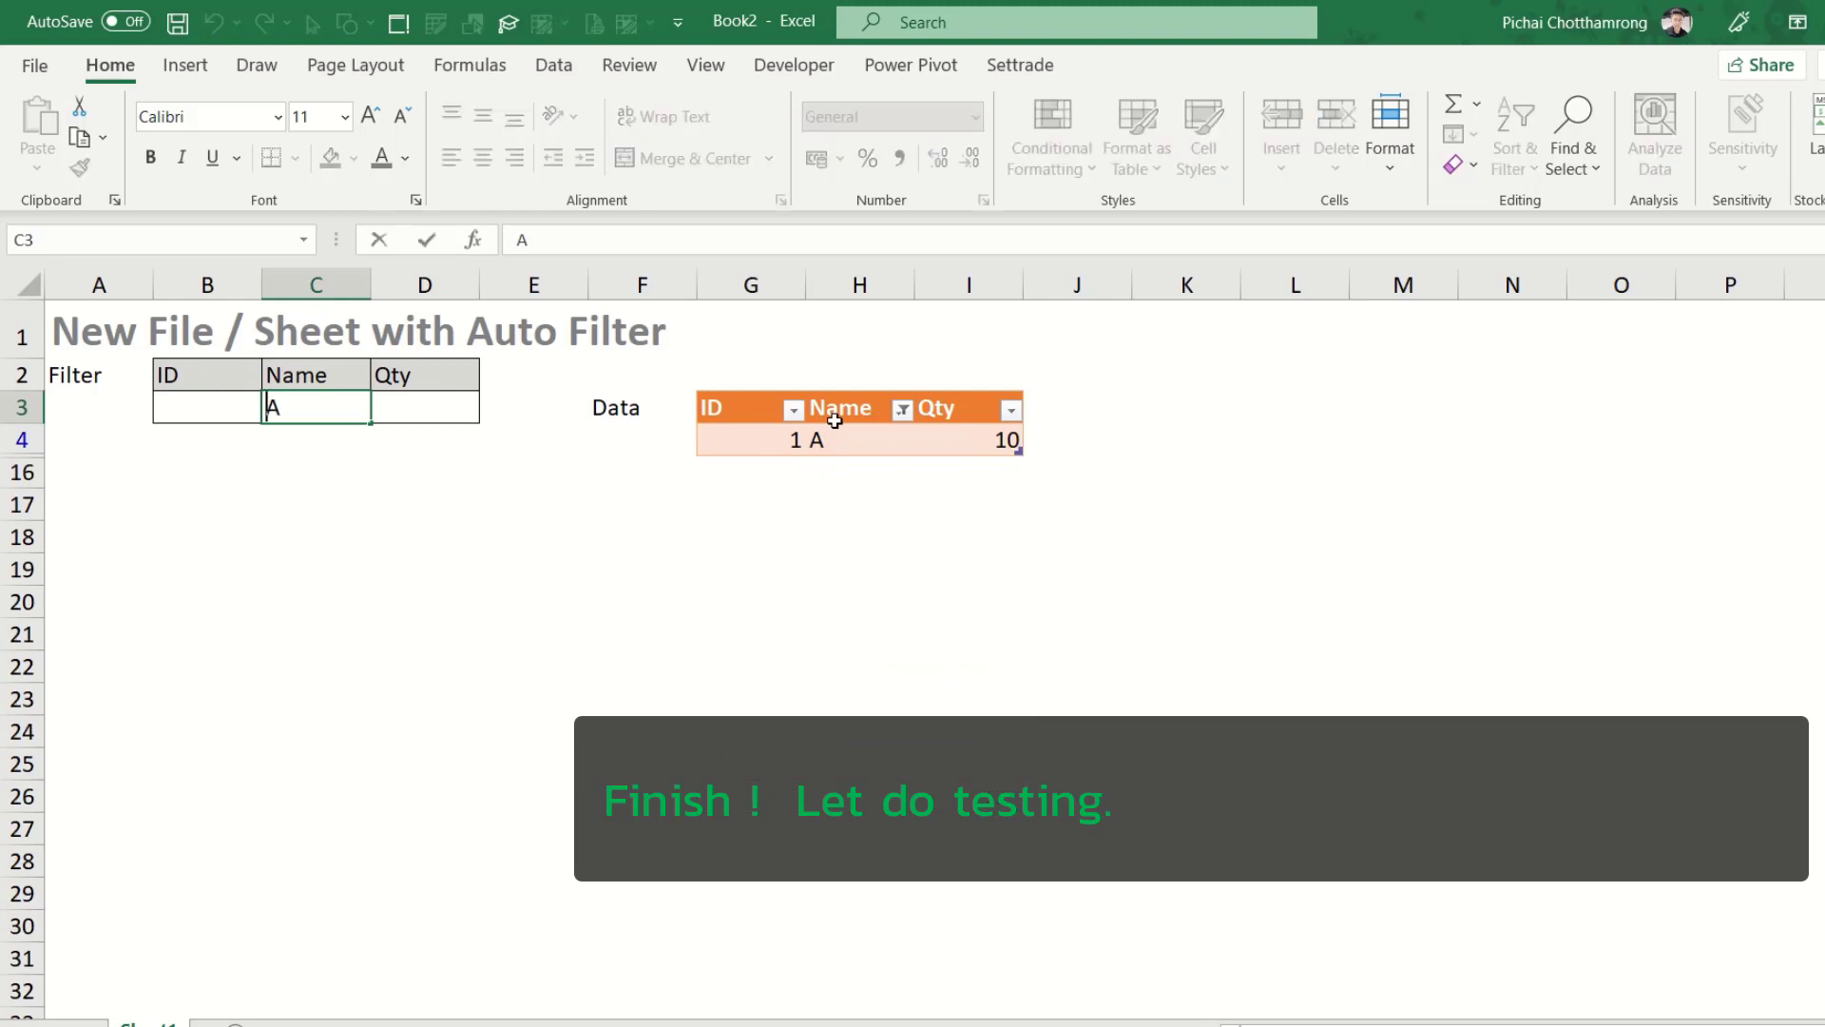
Change the Name filter in C3 to the wildcard pattern ?A?
{"action": "key", "text": "Home"}
{"action": "type", "text": "?"}
{"action": "key", "text": "End"}
{"action": "type", "text": "?"}
{"action": "key", "text": "Return"}
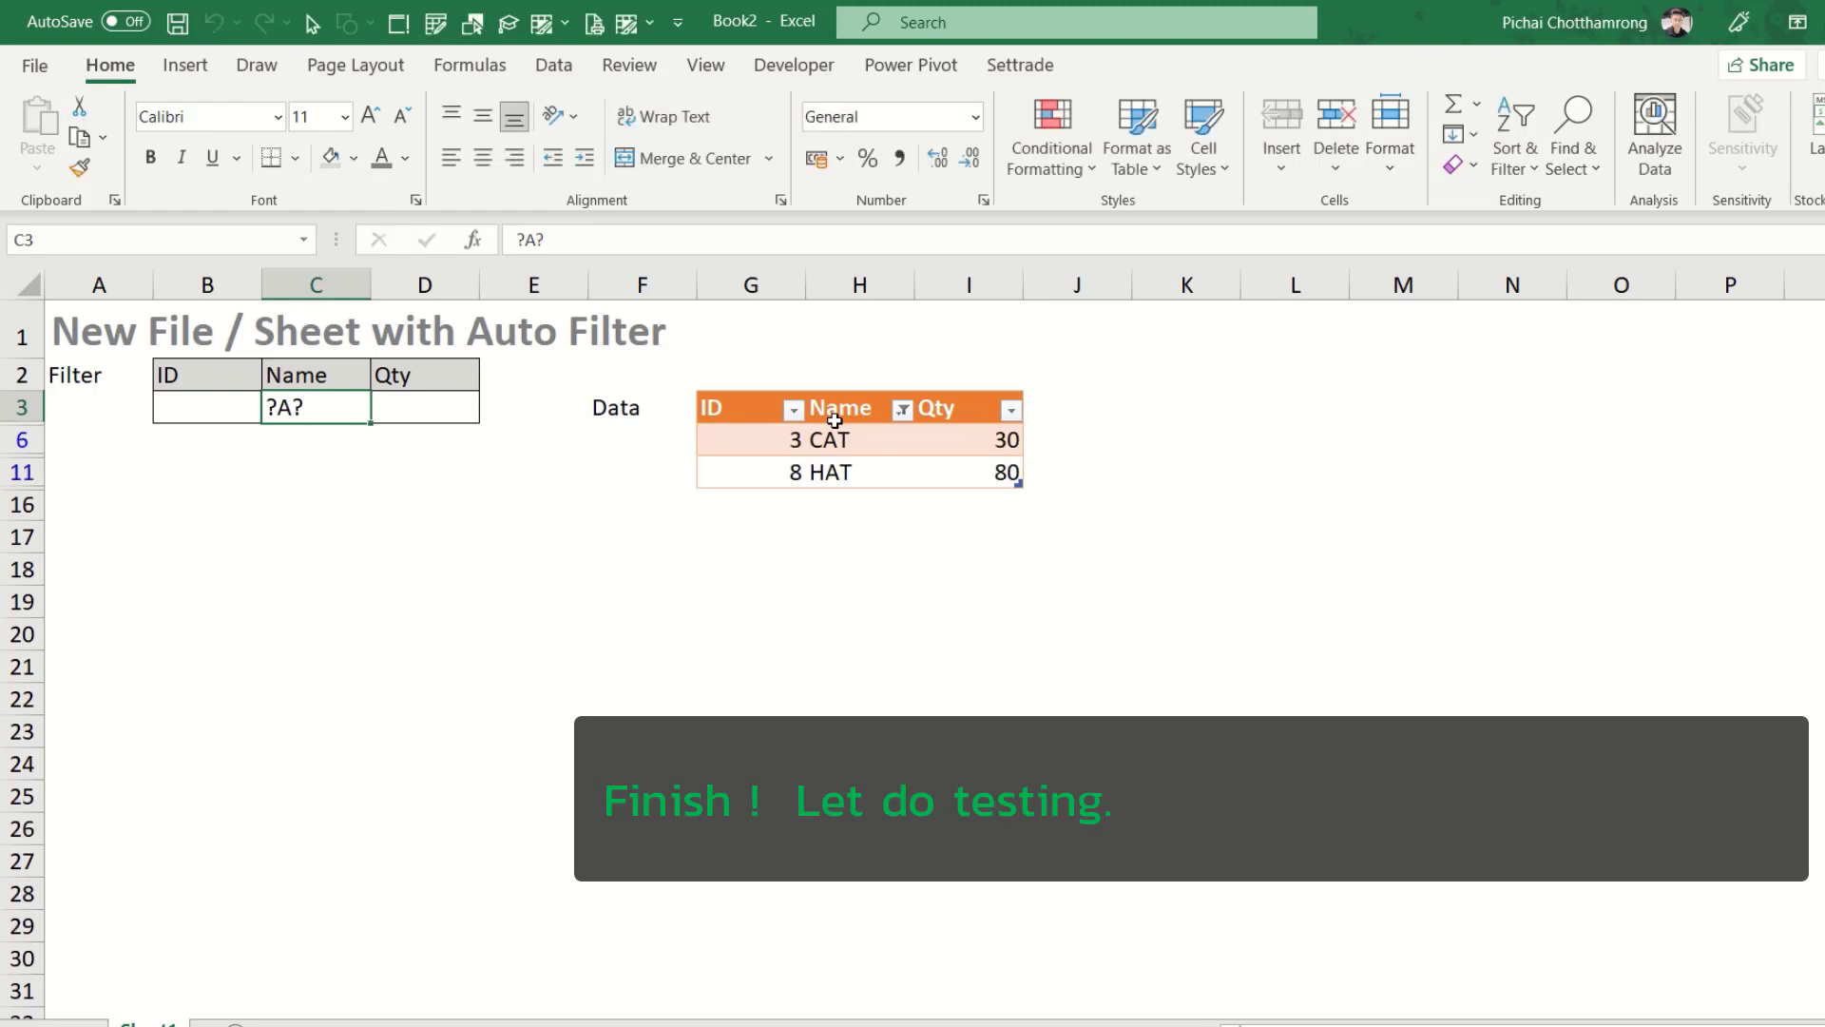
Change the Name filter in C3 to the wildcard pattern ?A*
{"action": "key", "text": "F2"}
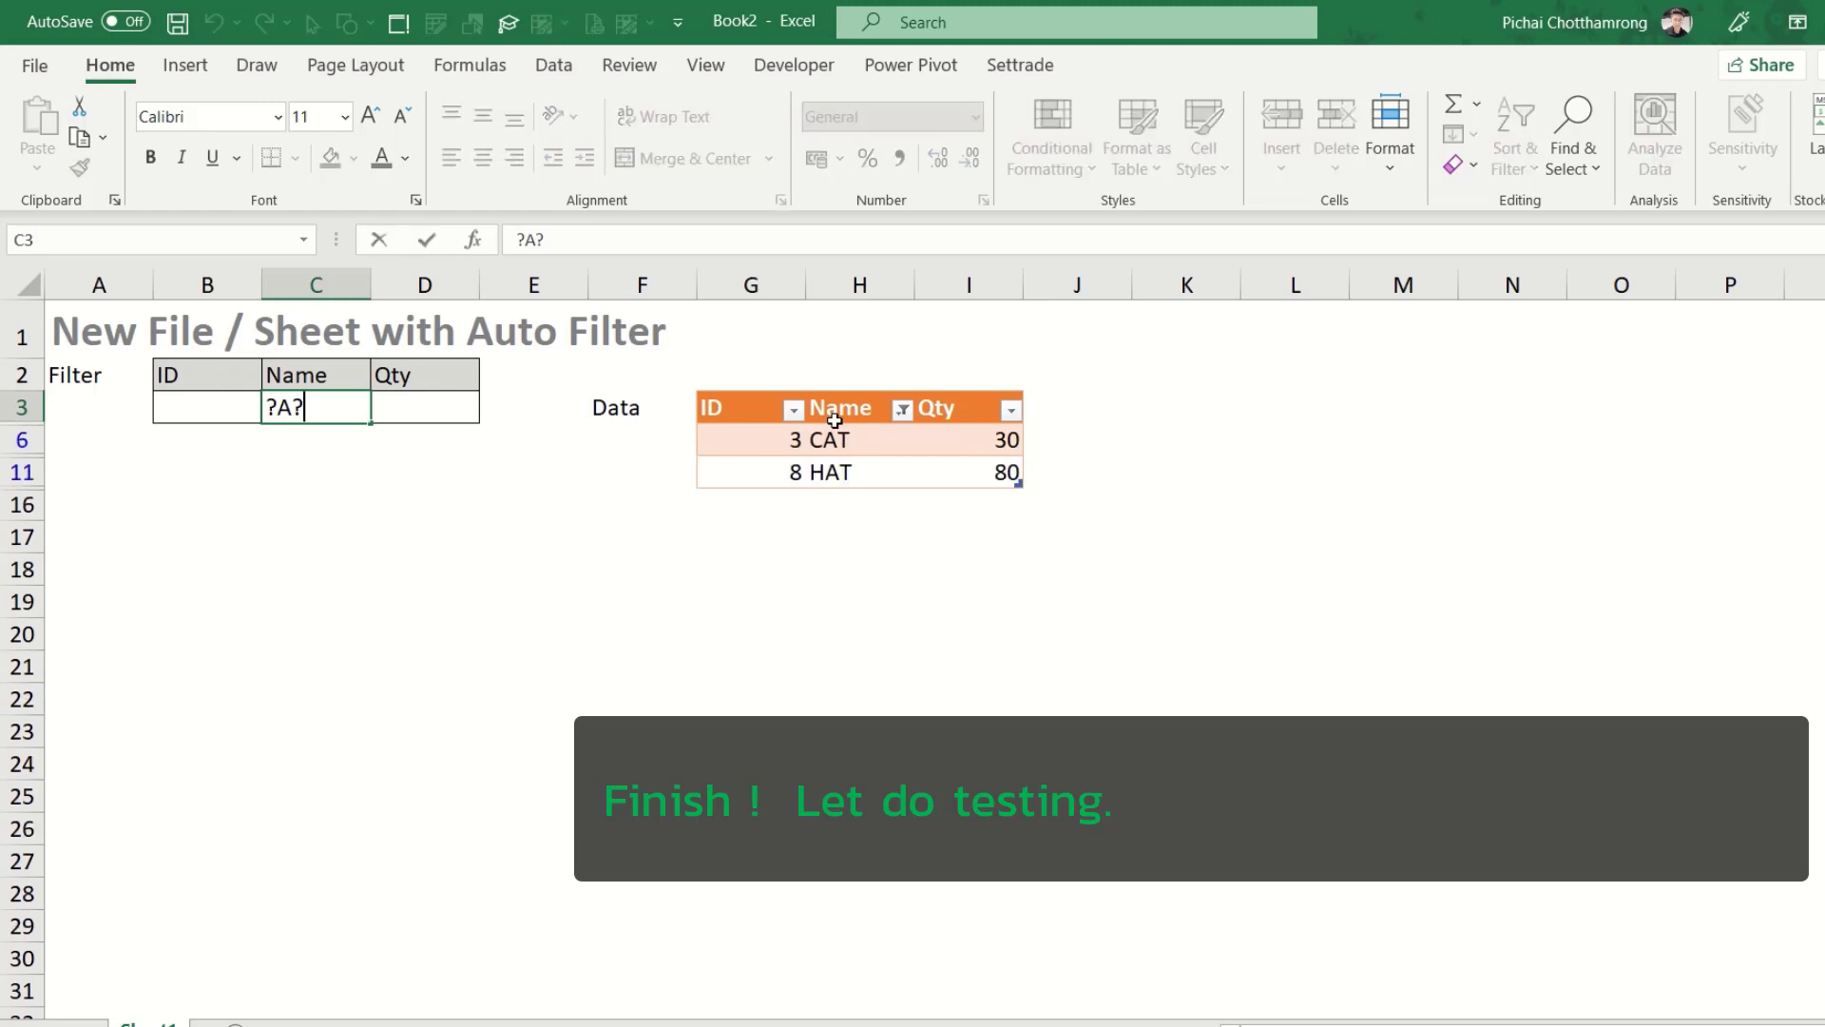
{"action": "key", "text": "BackSpace"}
{"action": "type", "text": "*"}
{"action": "key", "text": "Return"}
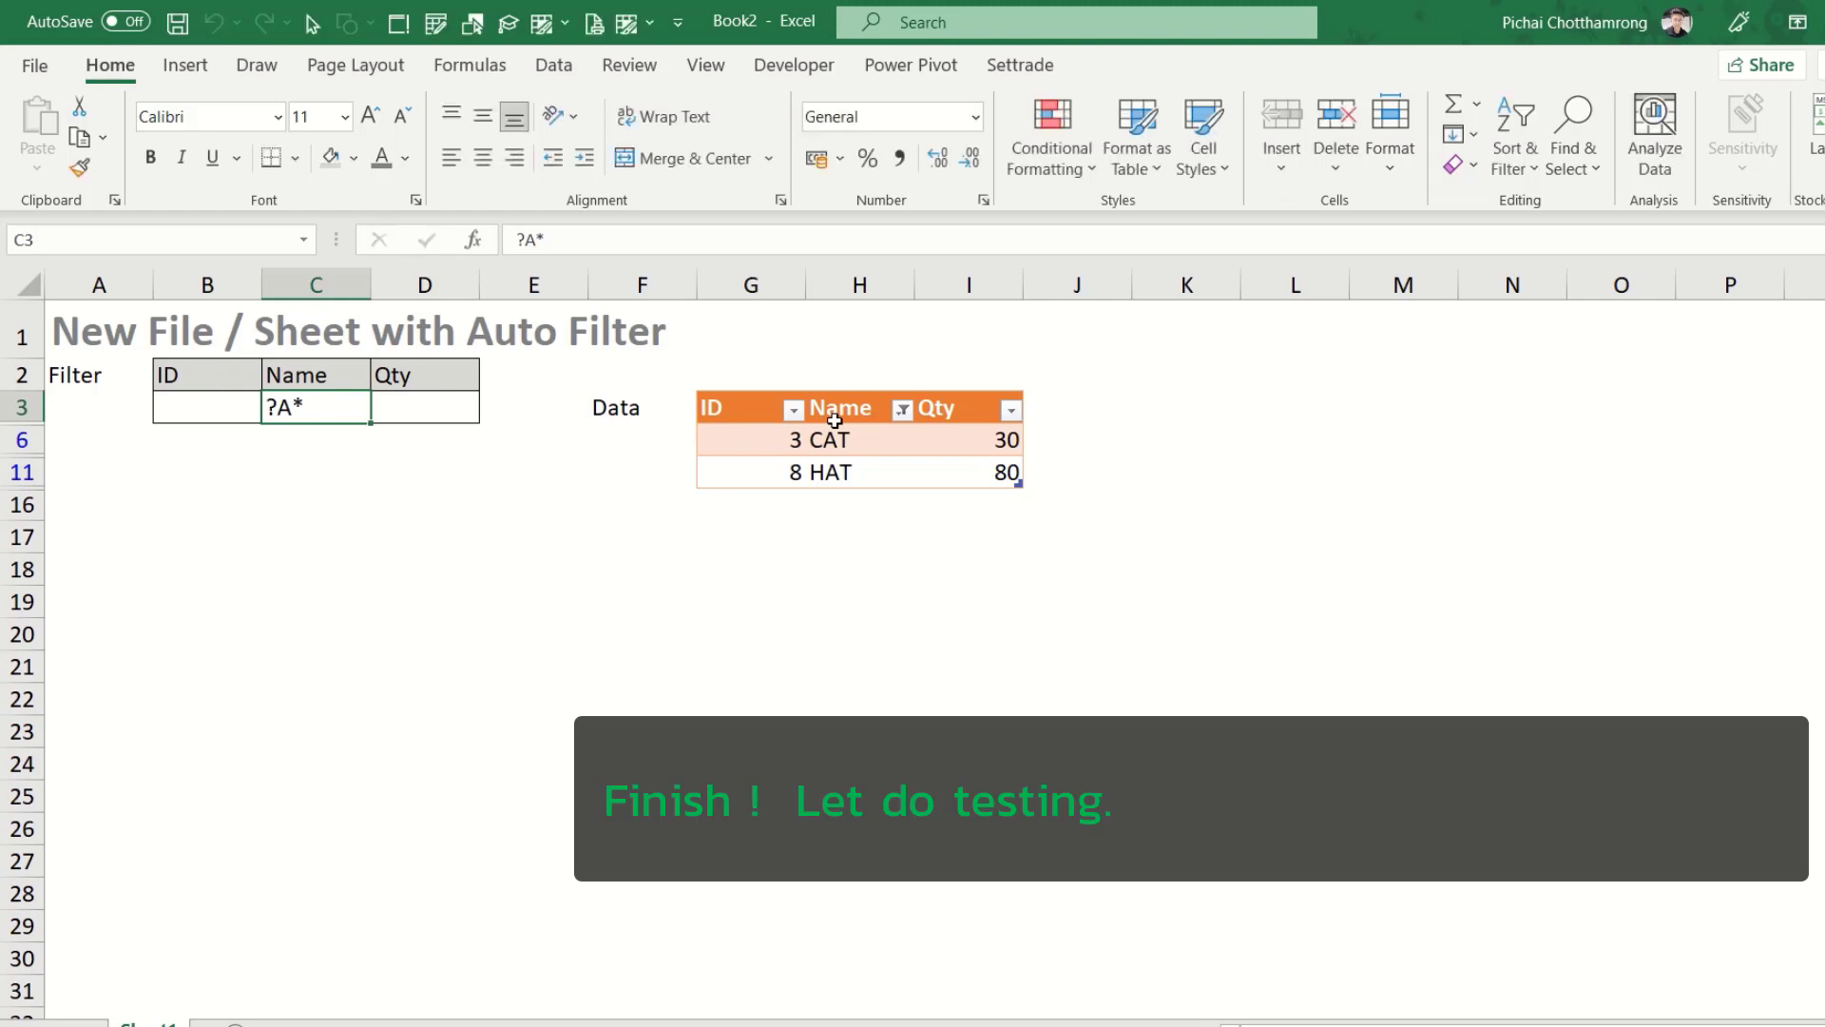
Change the Name filter in C3 to *A*, and clear that filter cell
{"action": "key", "text": "F2"}
{"action": "key", "text": "Left"}
{"action": "key", "text": "Delete"}
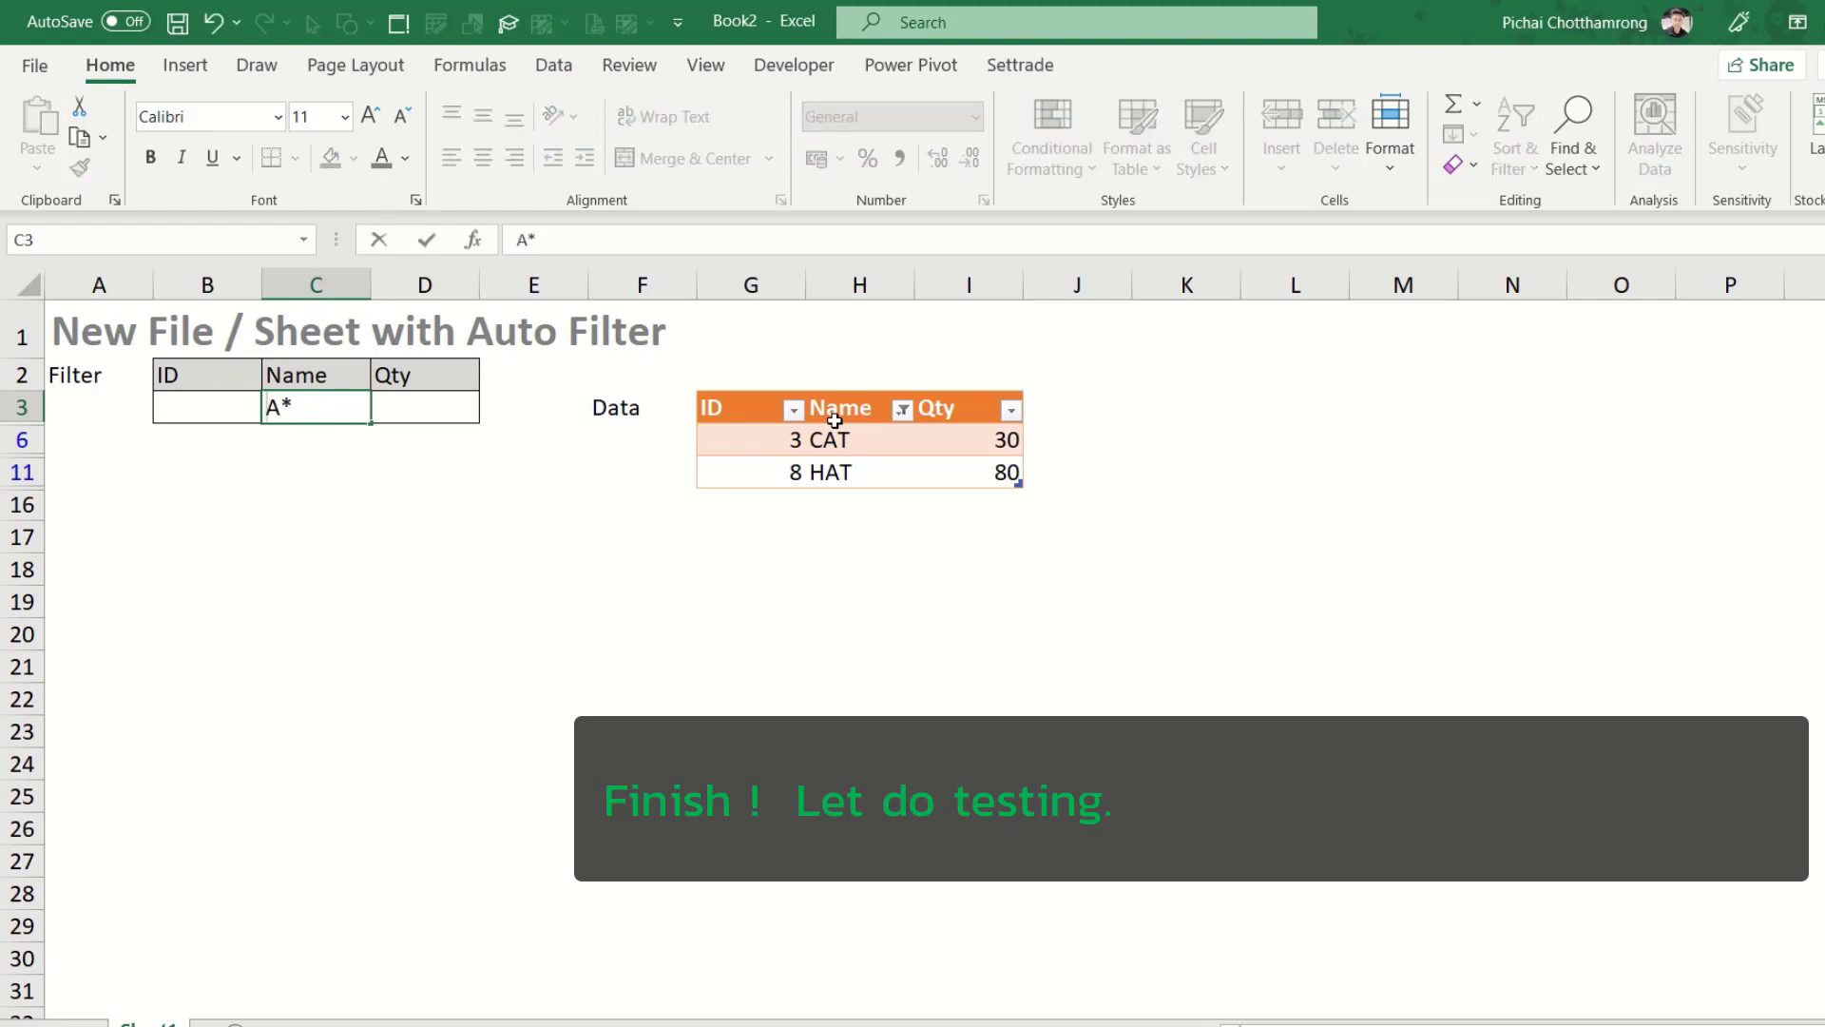
{"action": "type", "text": "*"}
{"action": "key", "text": "ctrl+Return"}
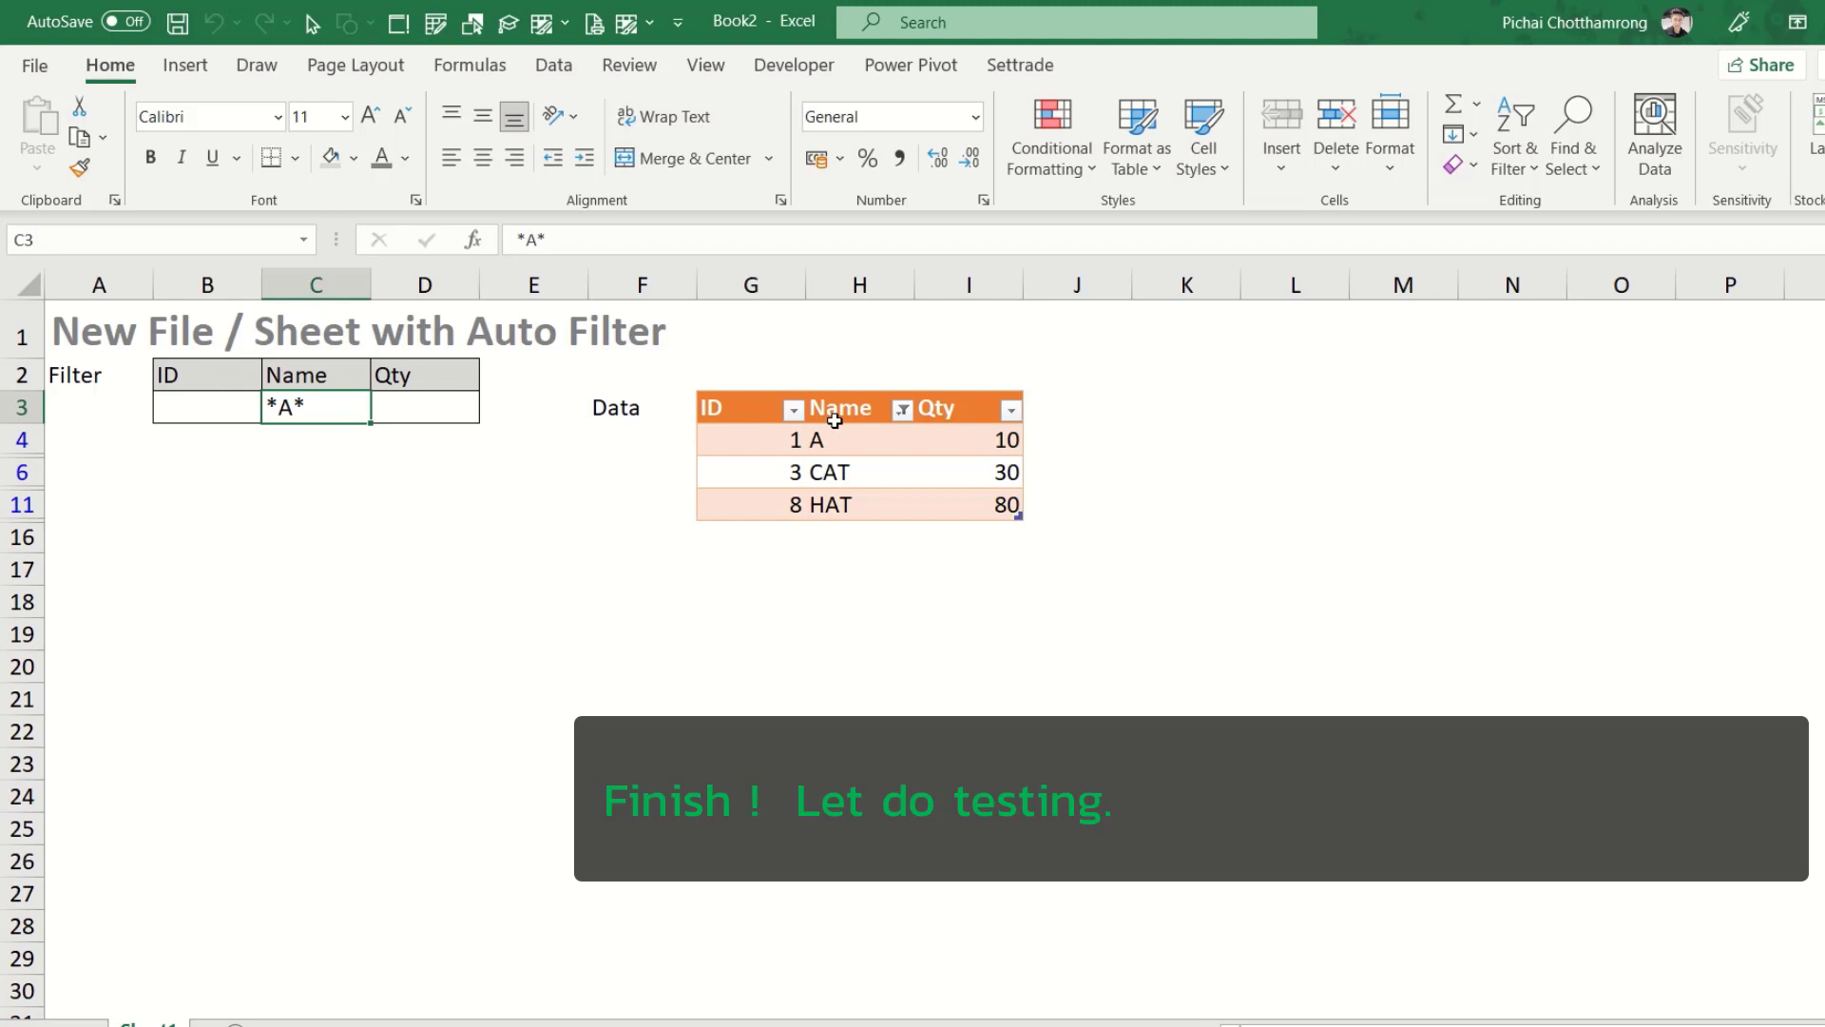
{"action": "key", "text": "Delete"}
Filter the data table with >100 in the Qty filter cell D3, and clear that filter cell
{"action": "key", "text": "Right"}
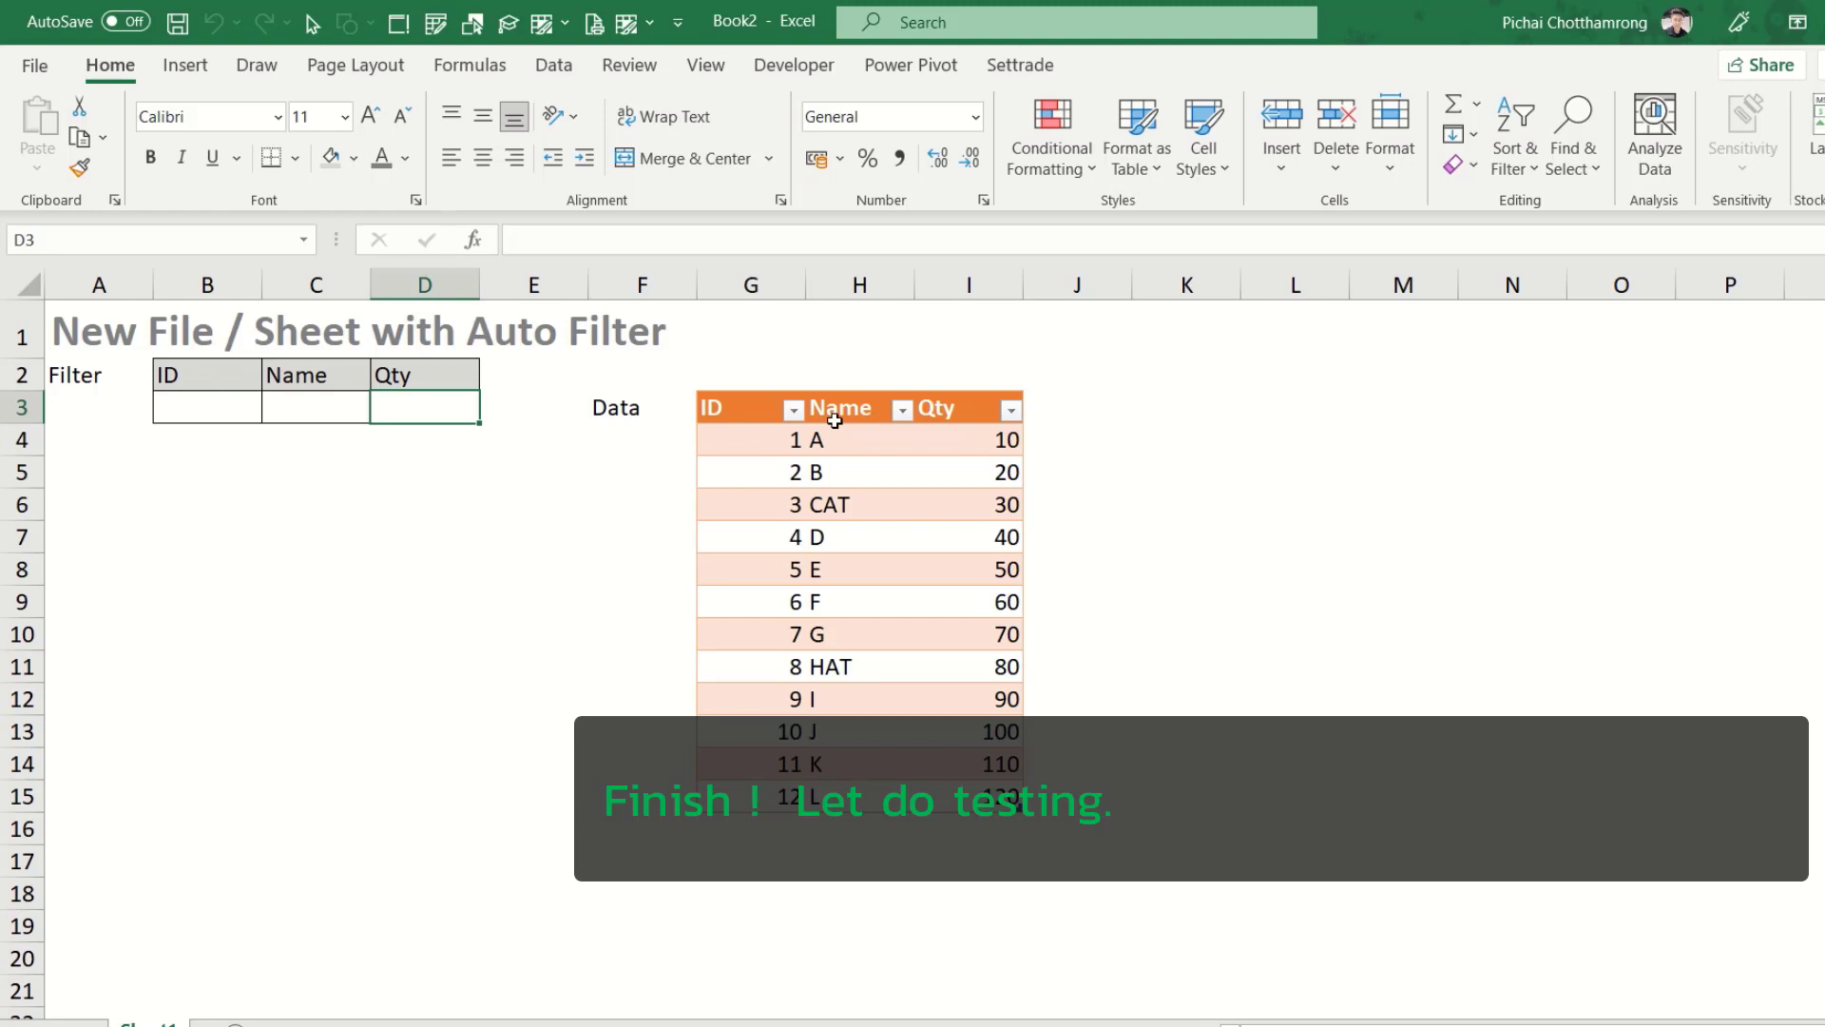
{"action": "type", "text": ">10"}
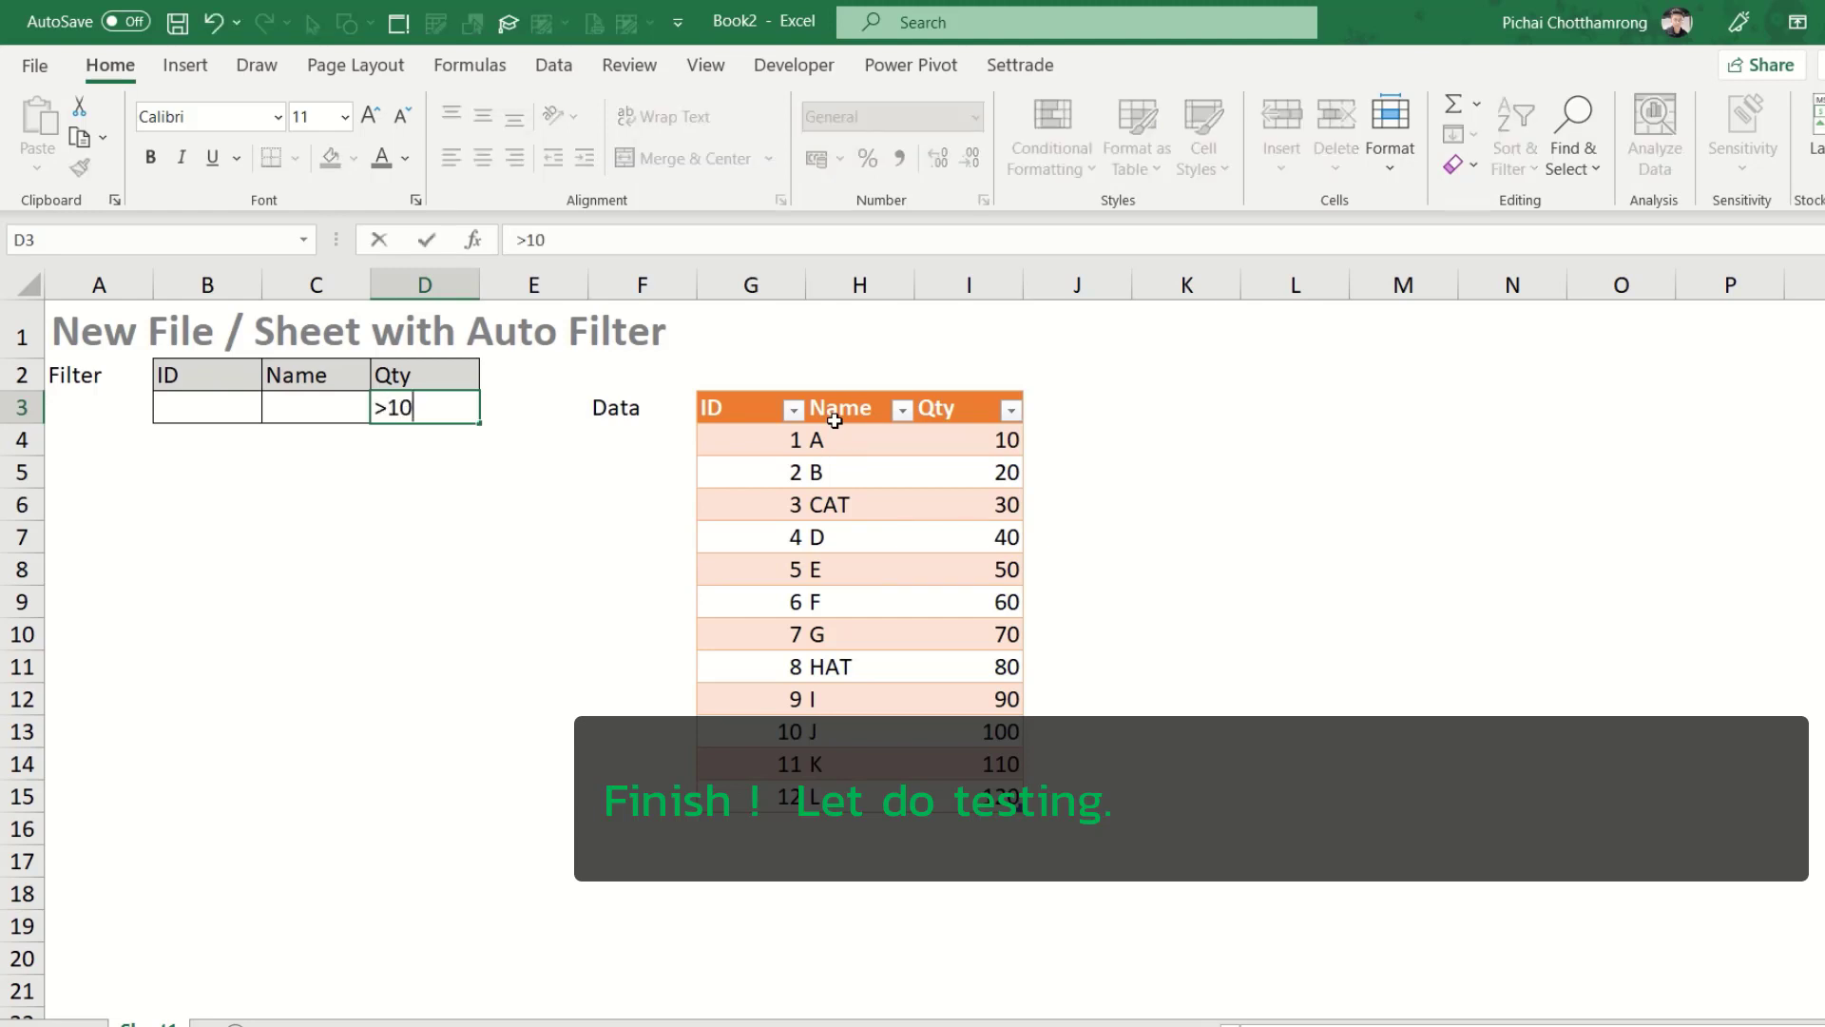
{"action": "type", "text": "0"}
{"action": "key", "text": "Return"}
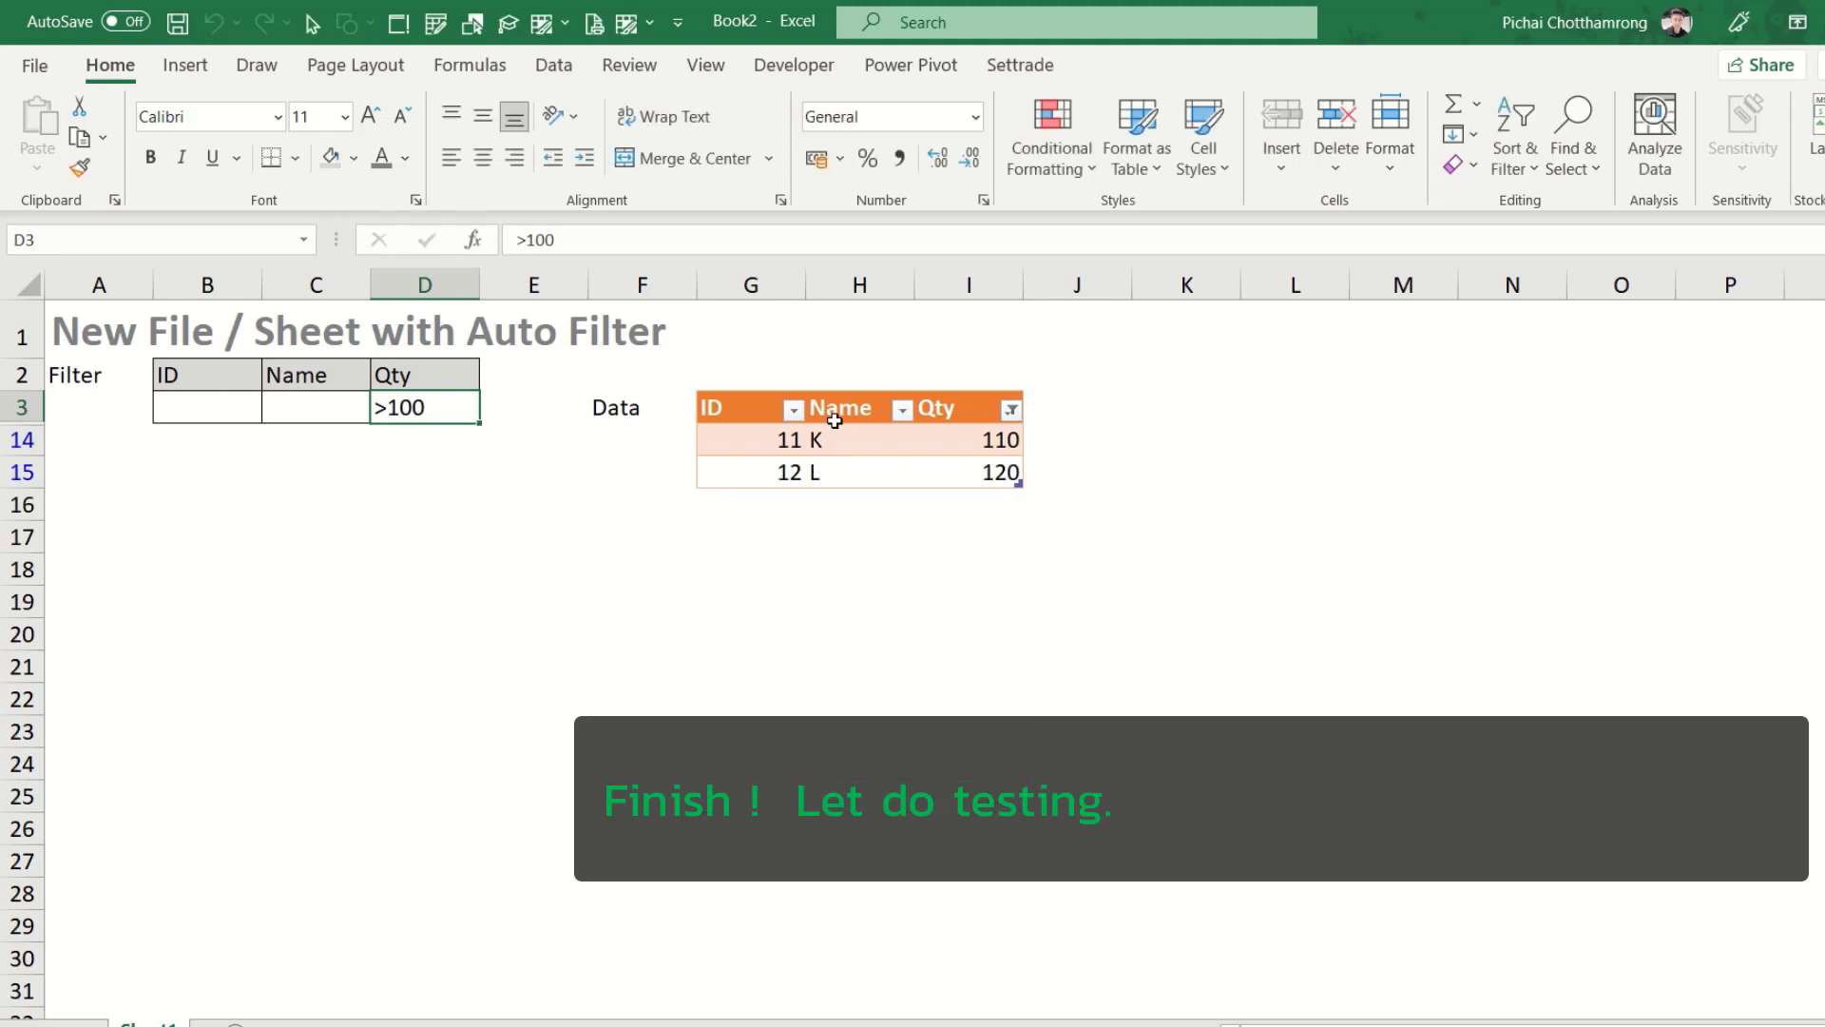
{"action": "key", "text": "Delete"}
Swap the outer filter headers by entering Qty in B2 and ID in D2
{"action": "key", "text": "Left"}
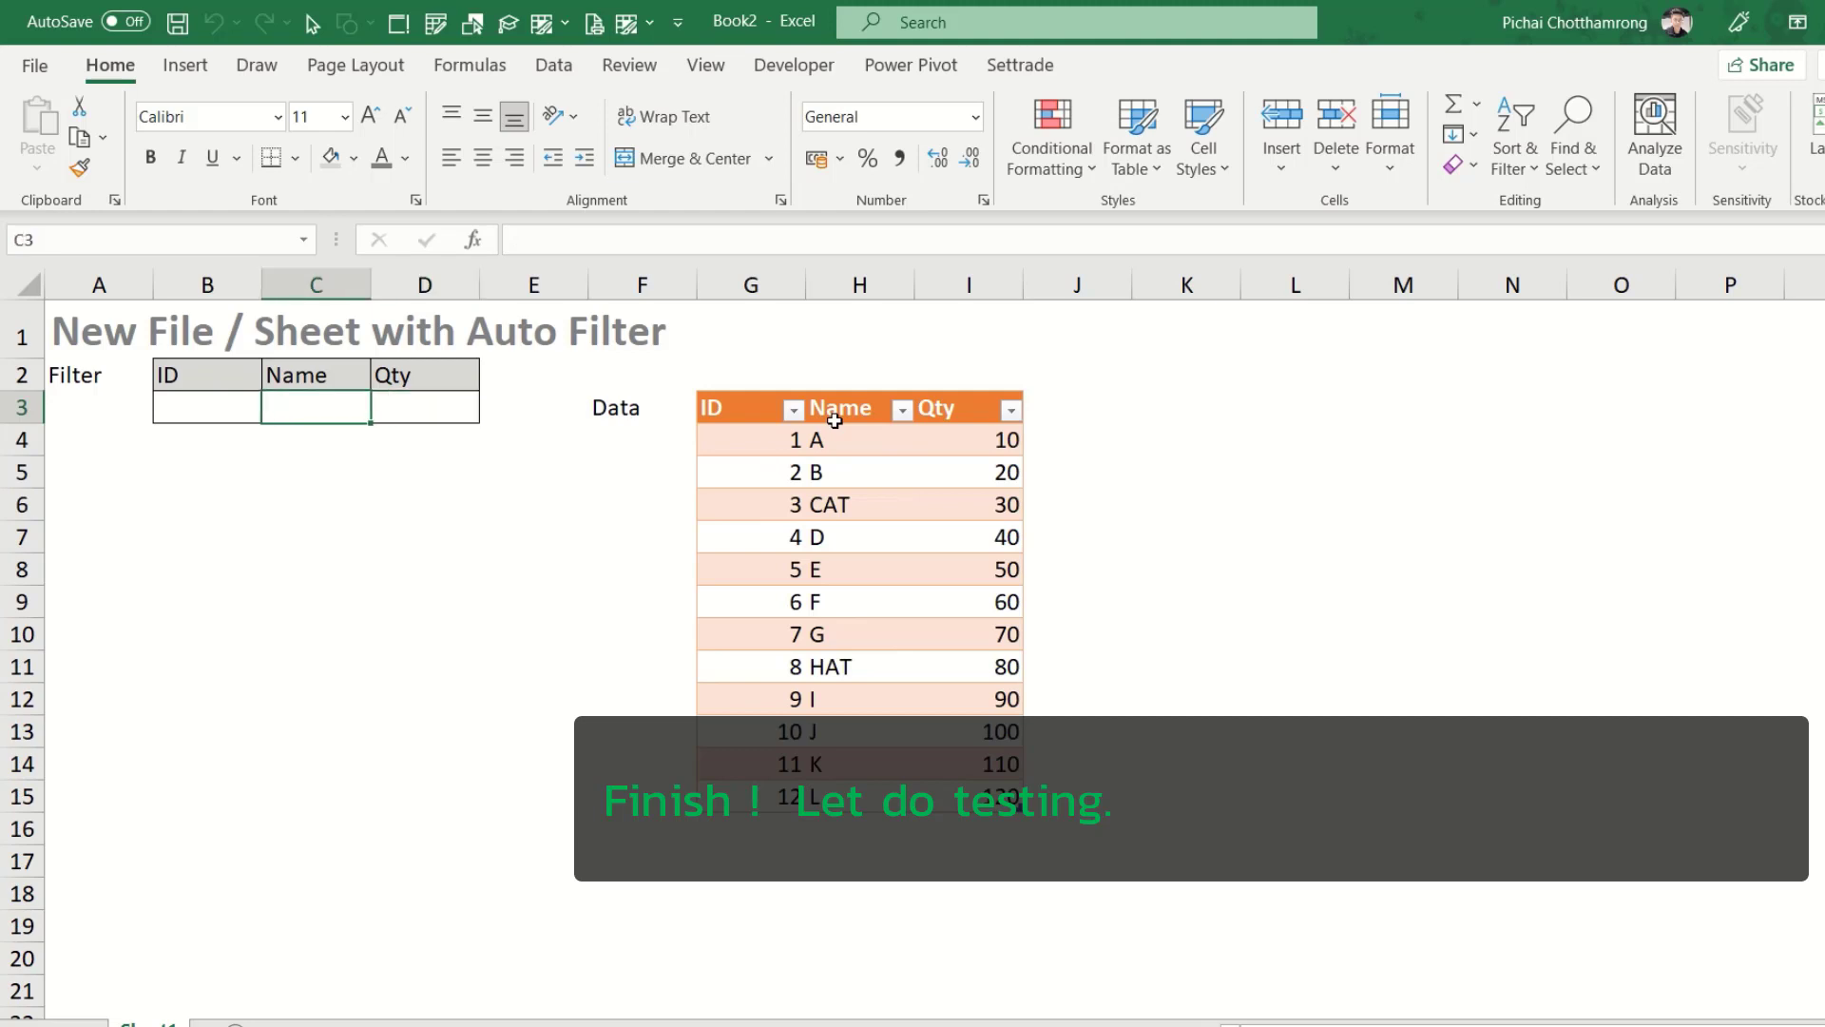
{"action": "key", "text": "Left"}
{"action": "key", "text": "Up"}
{"action": "key", "text": "Right"}
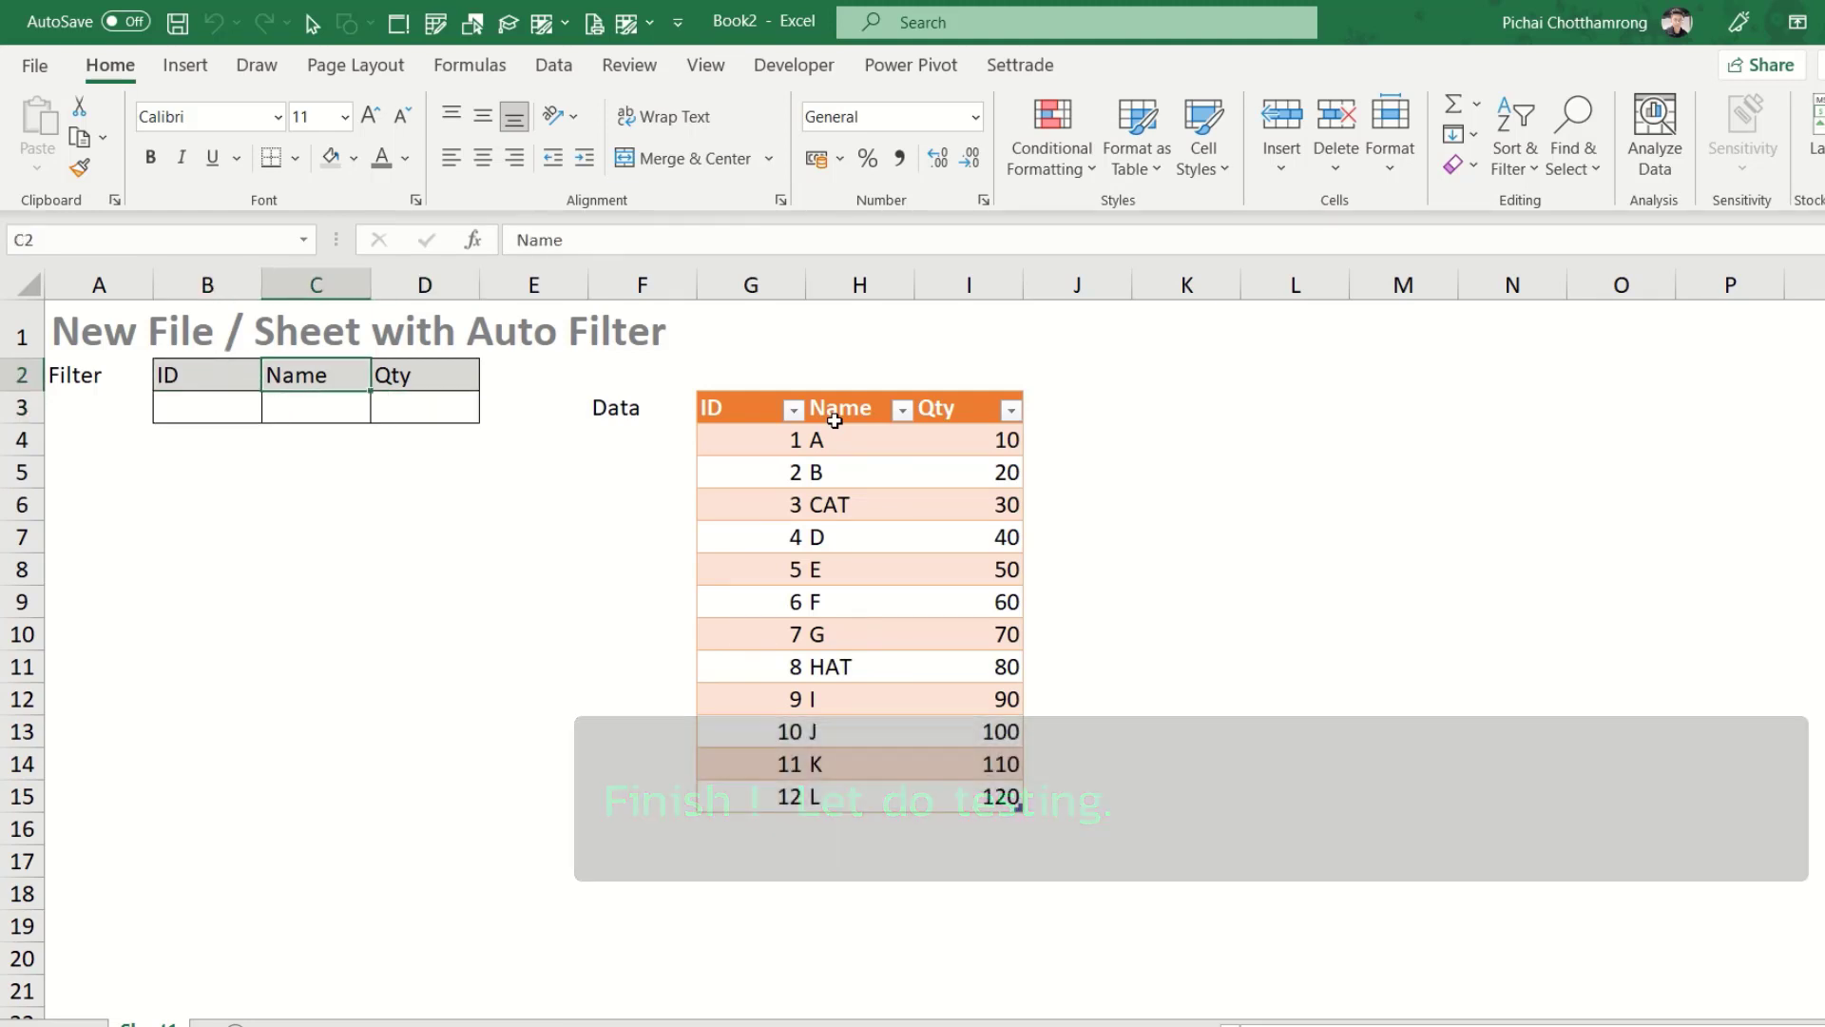
{"action": "key", "text": "Left"}
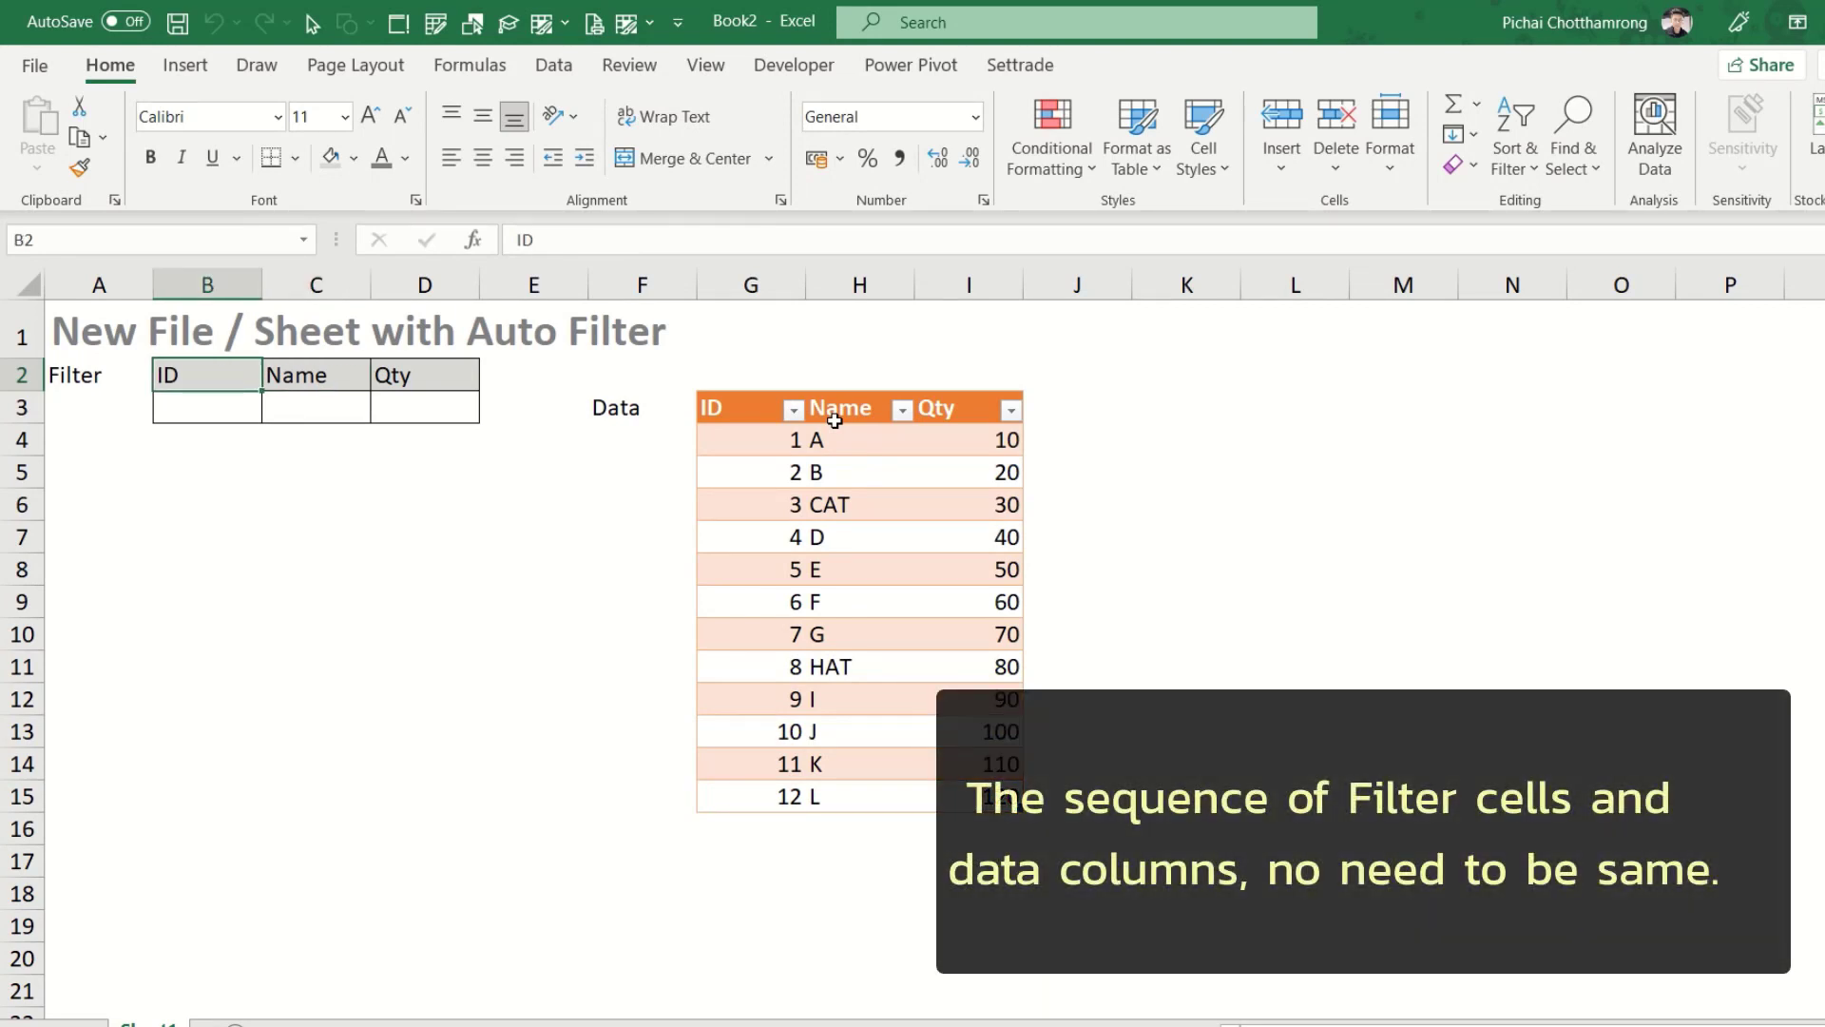
{"action": "type", "text": "Qty"}
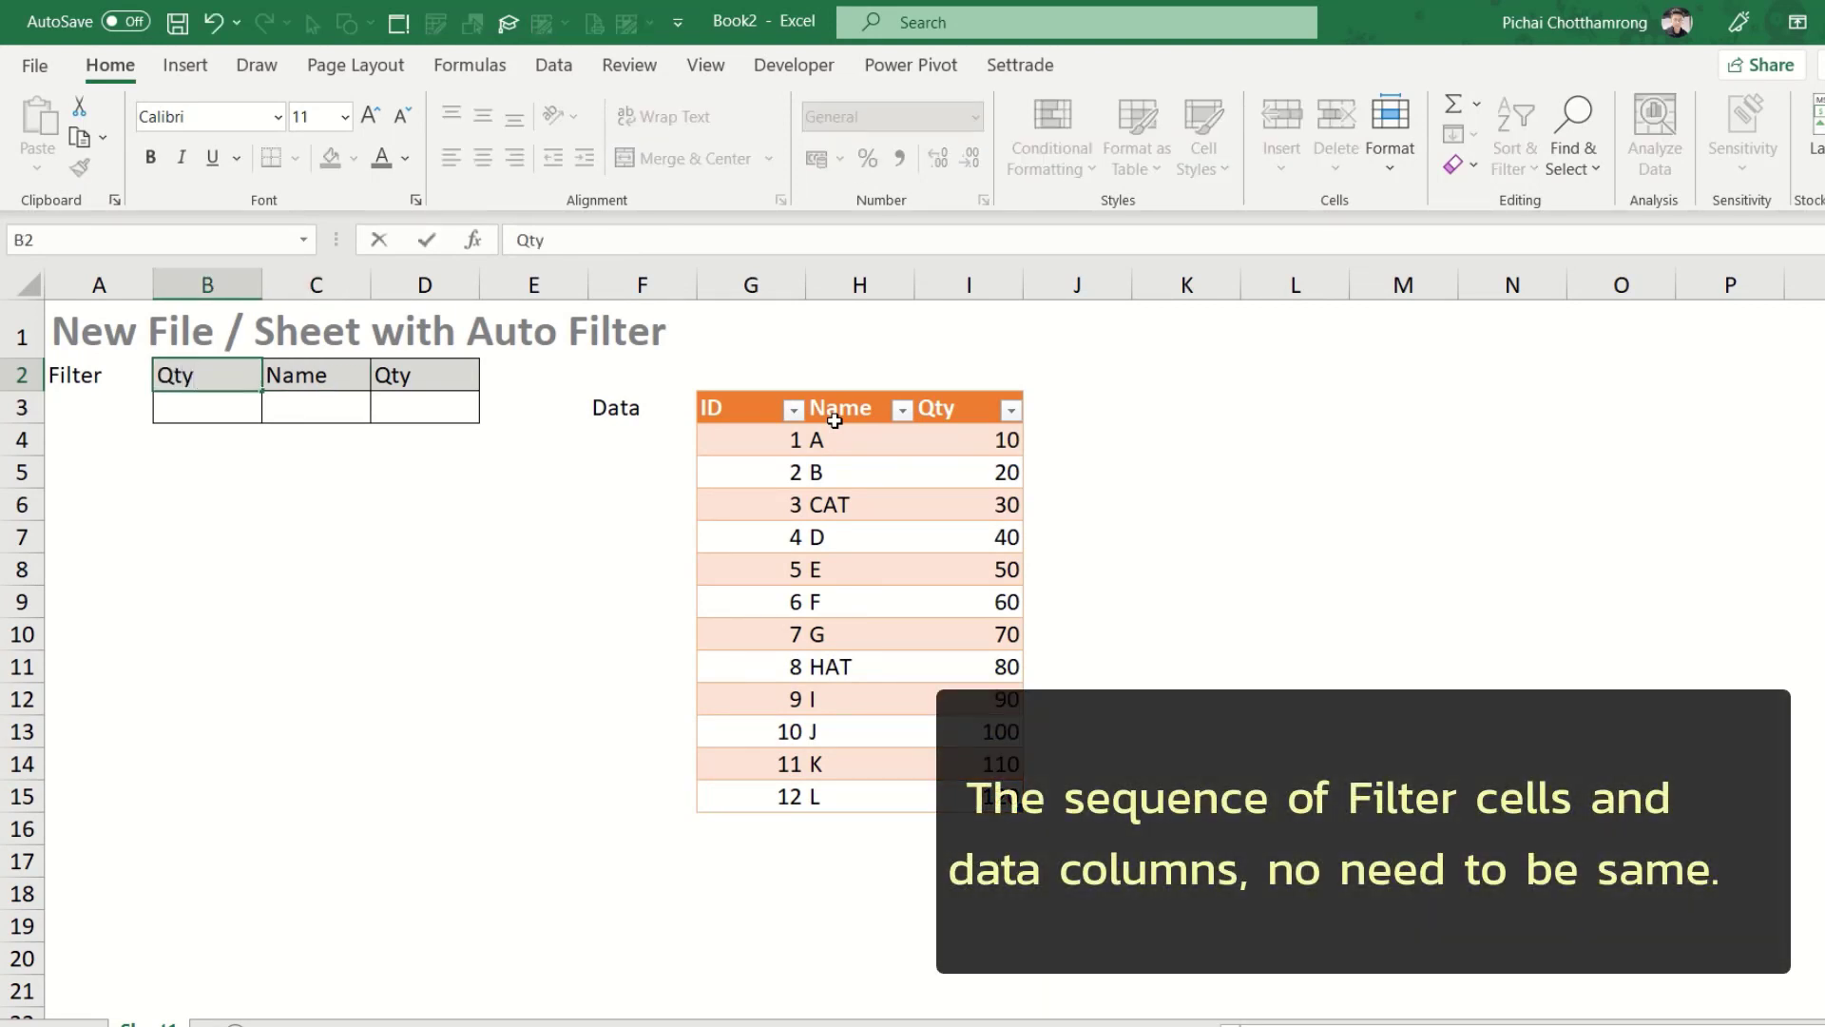
{"action": "key", "text": "Tab"}
{"action": "key", "text": "Tab"}
{"action": "type", "text": "ID"}
{"action": "key", "text": "Down"}
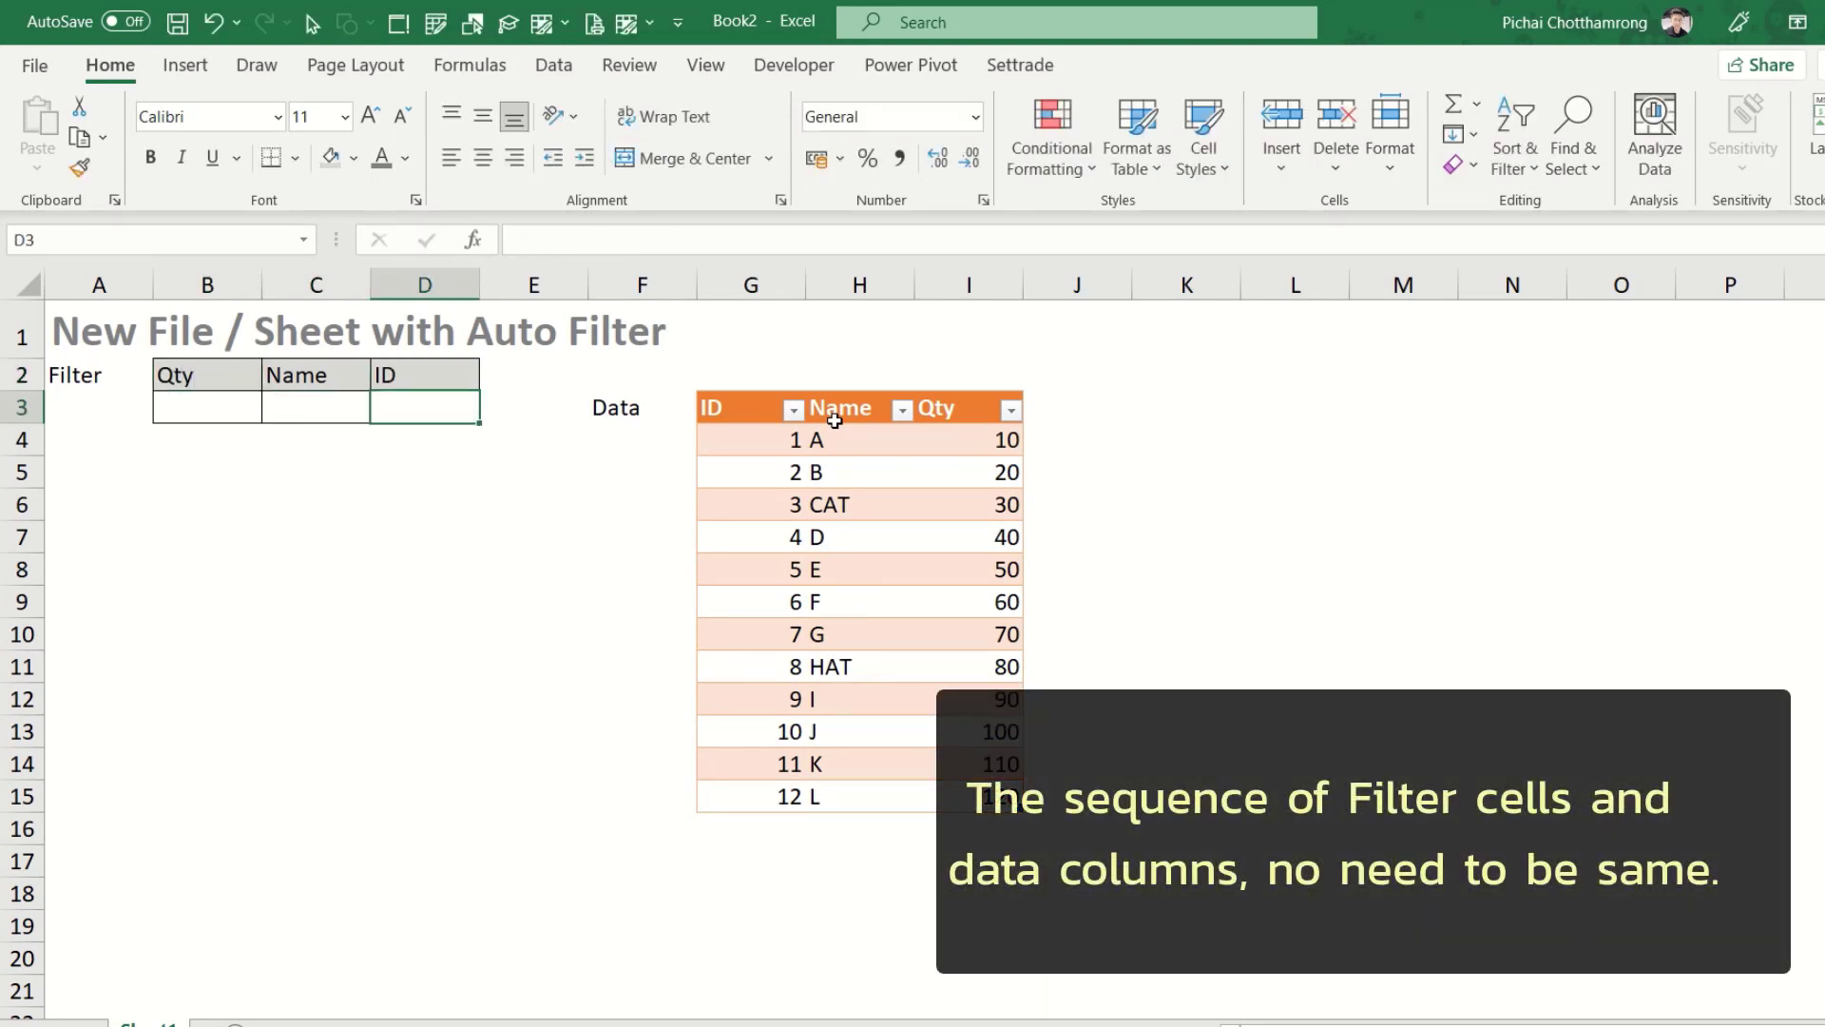
In the sheet's VBA code, set FilterColumn to 3 in the block for filter cell B3
{"action": "key", "text": "Left"}
{"action": "key", "text": "Left"}
{"action": "key", "text": "alt+F11"}
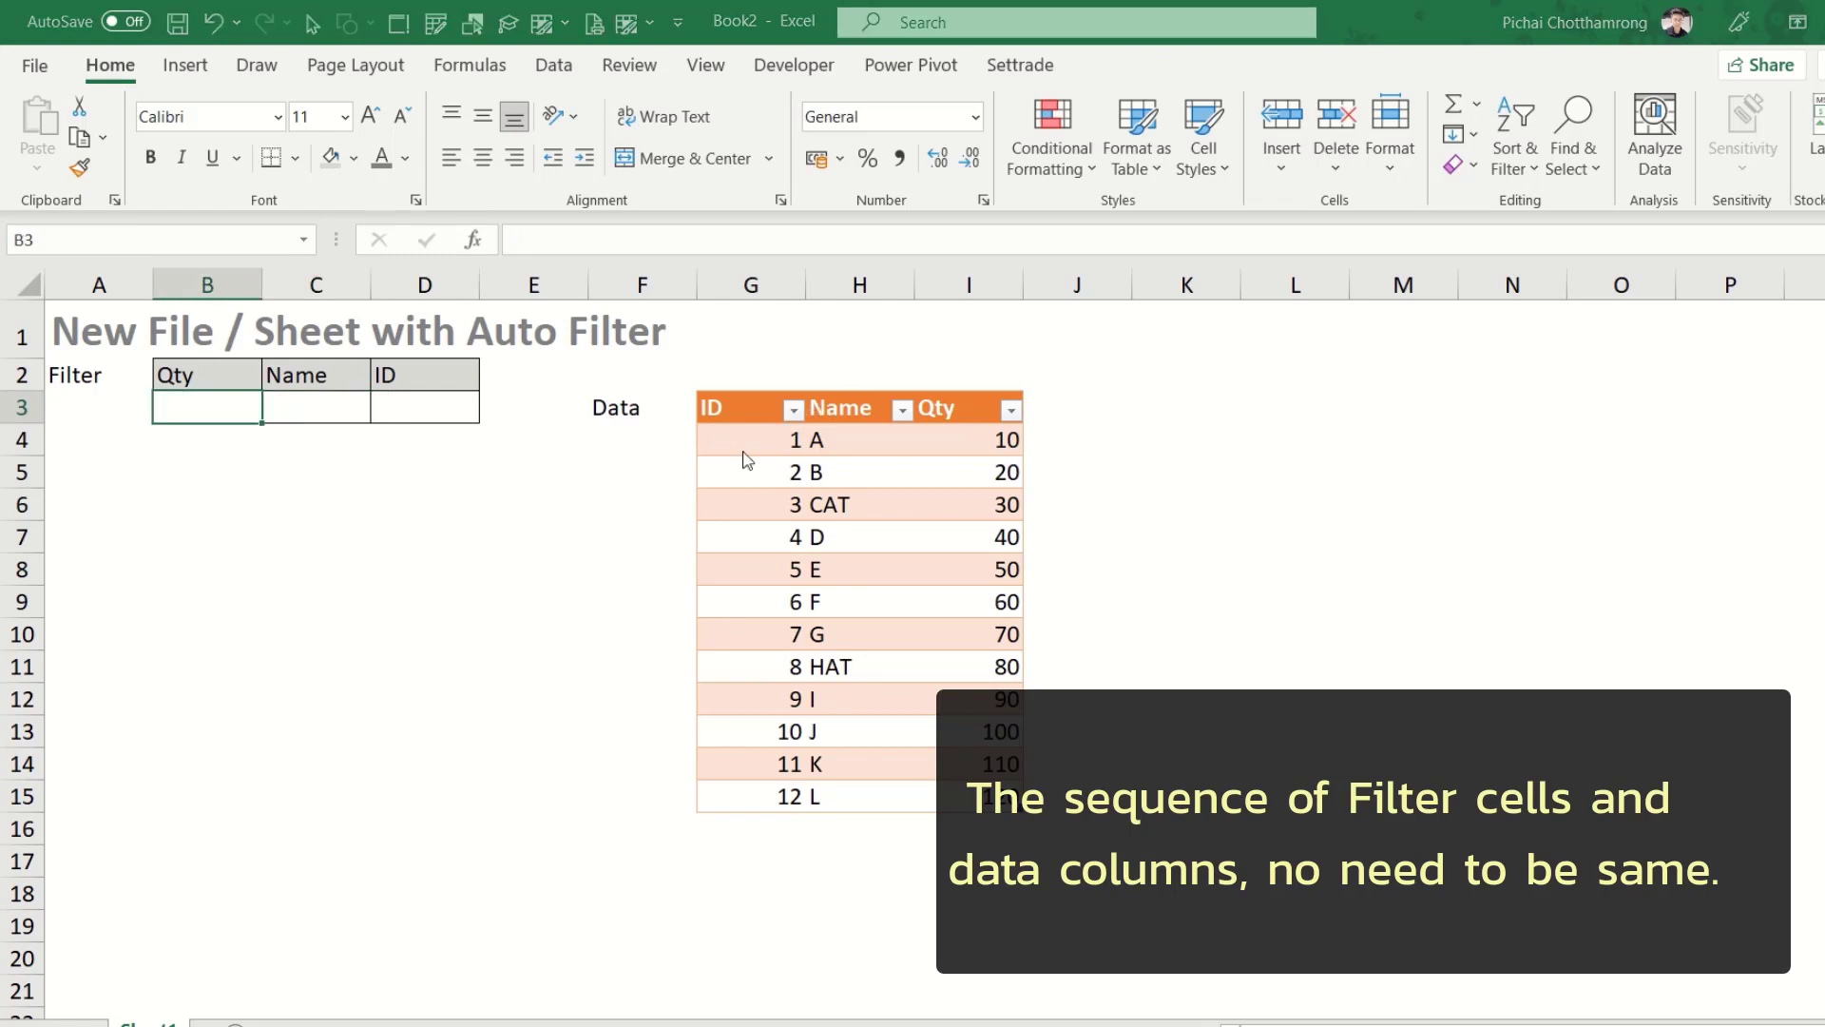
{"action": "left_click", "coordinate": [1223, 357]}
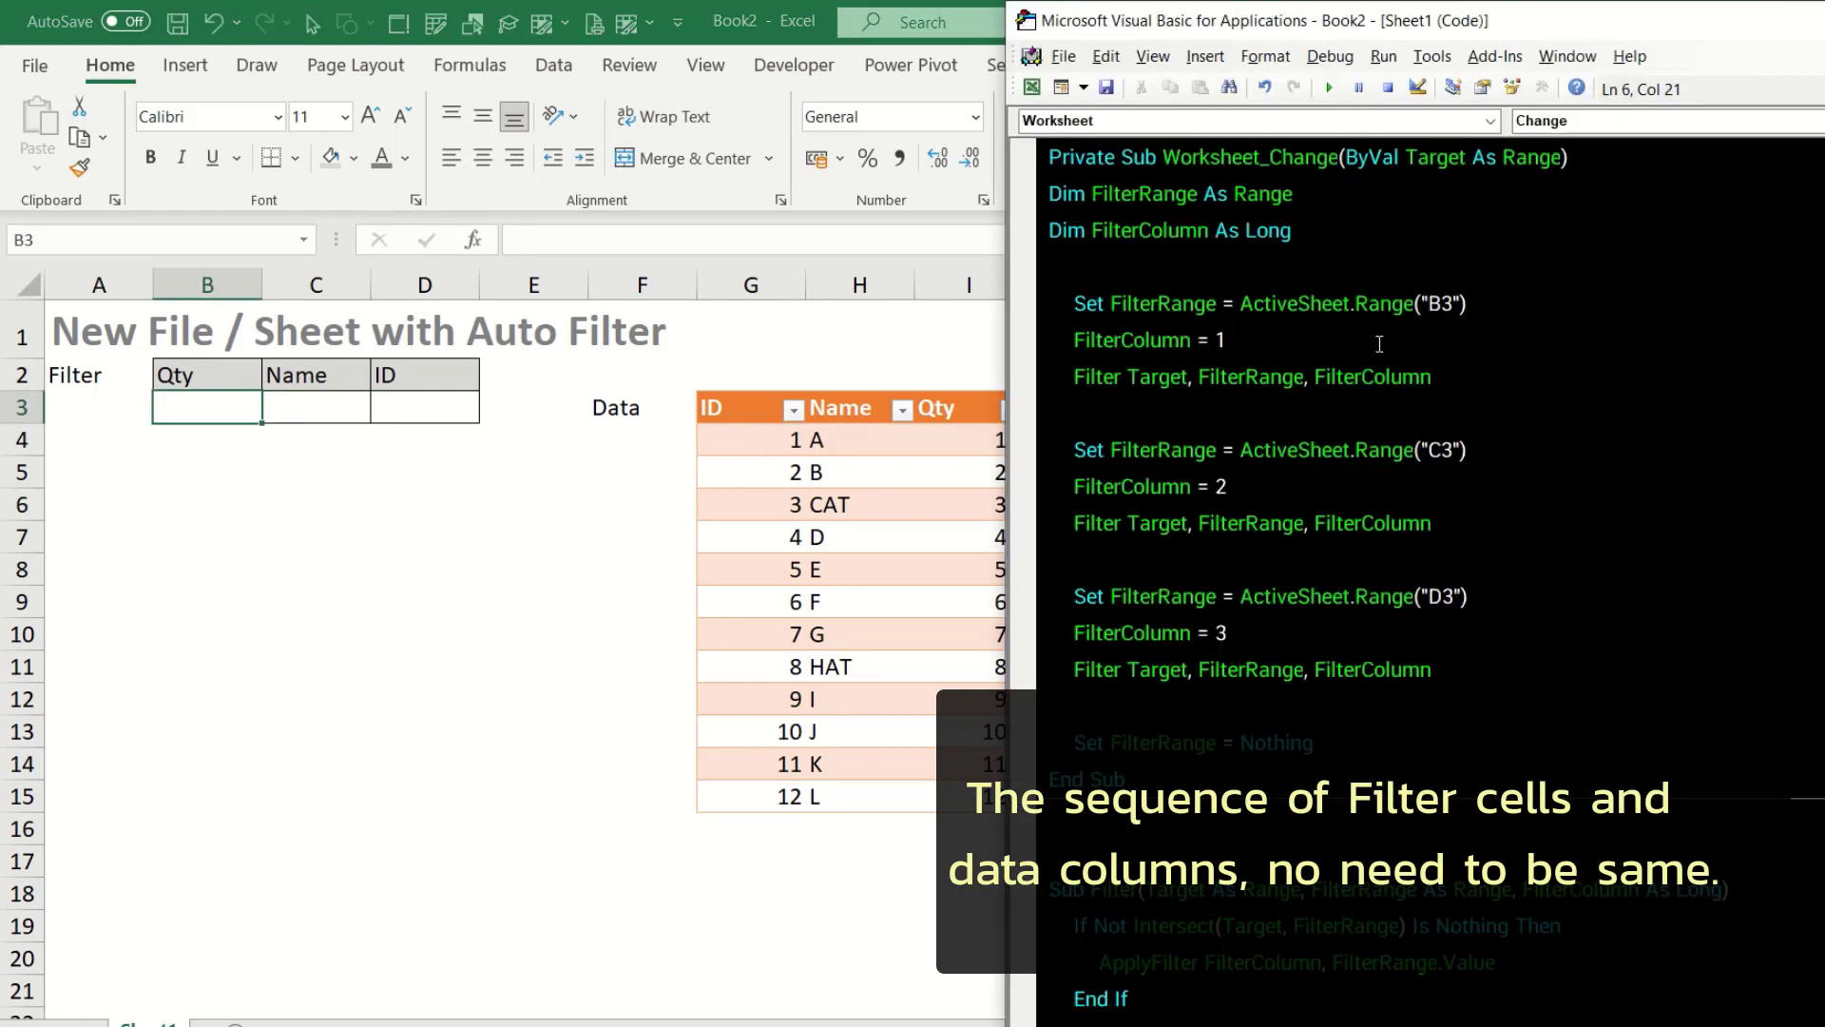
{"action": "key", "text": "BackSpace"}
{"action": "type", "text": "3"}
Set FilterColumn to 1 in the code block for filter cell D3
{"action": "key", "text": "Down"}
{"action": "key", "text": "Down"}
{"action": "key", "text": "Down"}
{"action": "key", "text": "Down"}
{"action": "key", "text": "Down"}
{"action": "key", "text": "Down"}
{"action": "key", "text": "Down"}
{"action": "key", "text": "BackSpace"}
{"action": "type", "text": "1"}
Return to the worksheet, filter the data table with <50 in the Qty filter cell B3, and clear that cell
{"action": "left_click", "coordinate": [227, 405]}
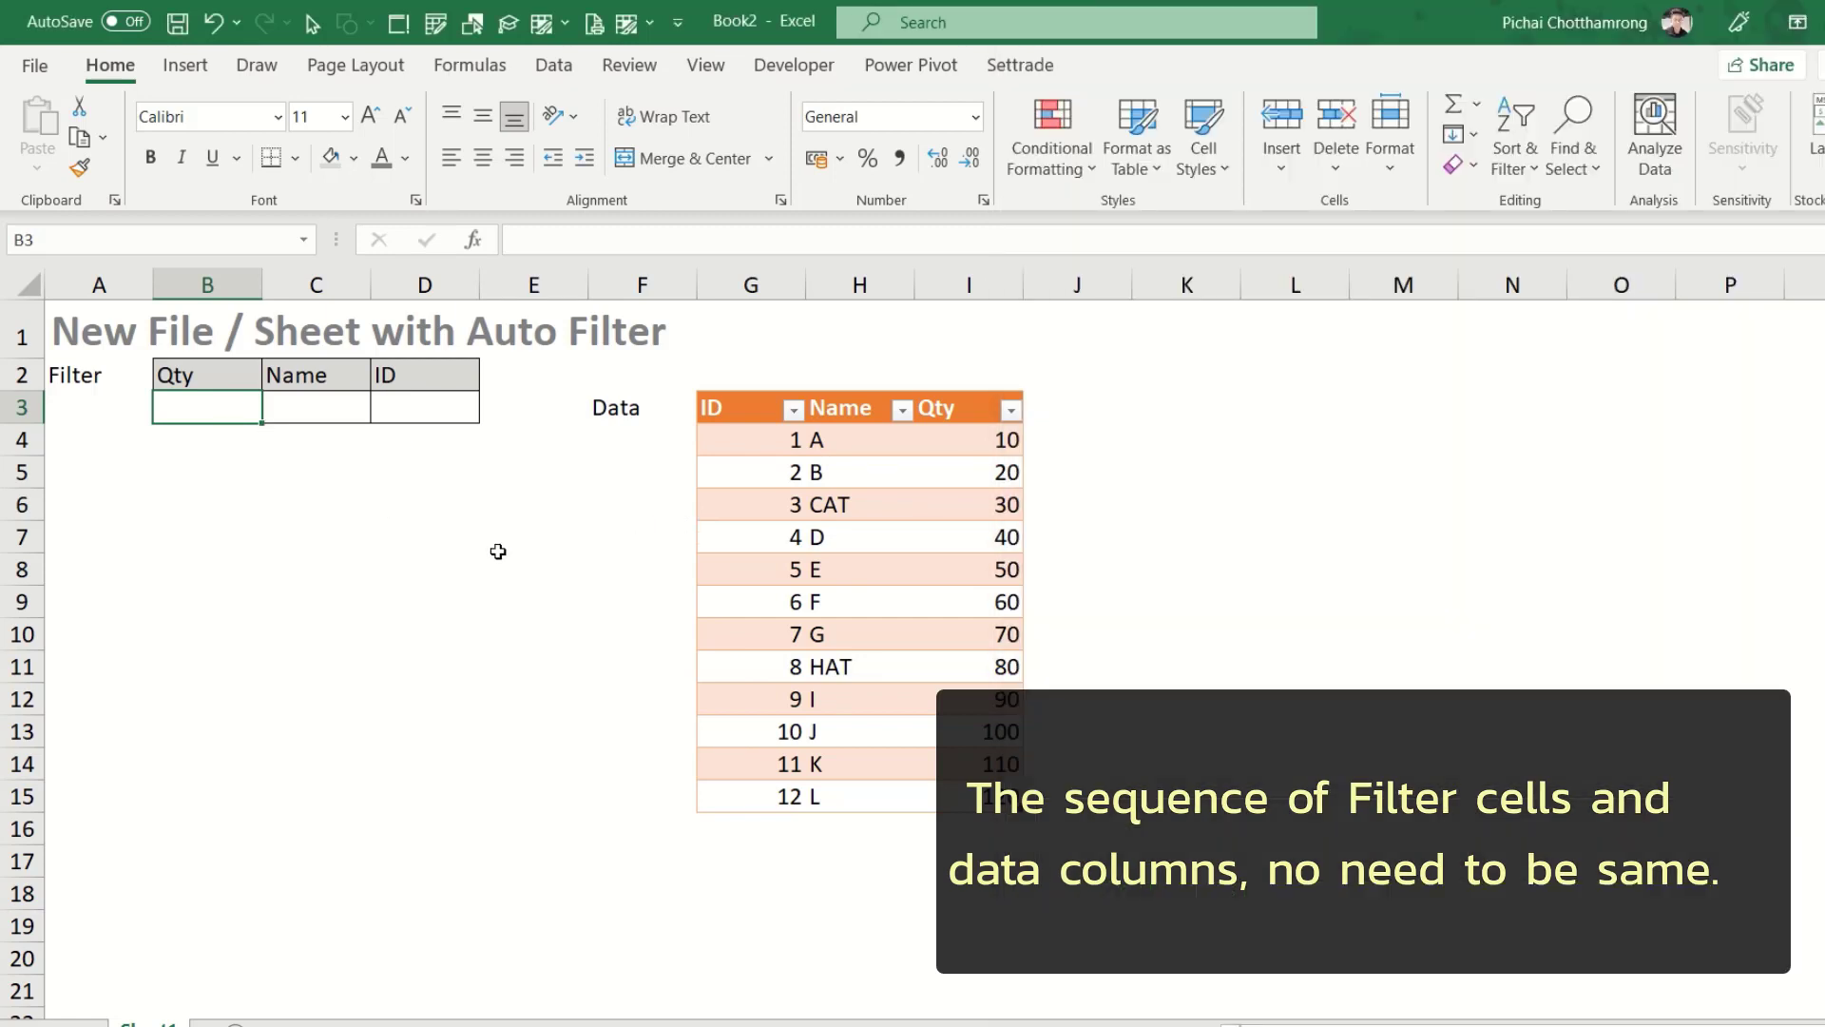
{"action": "type", "text": "<"}
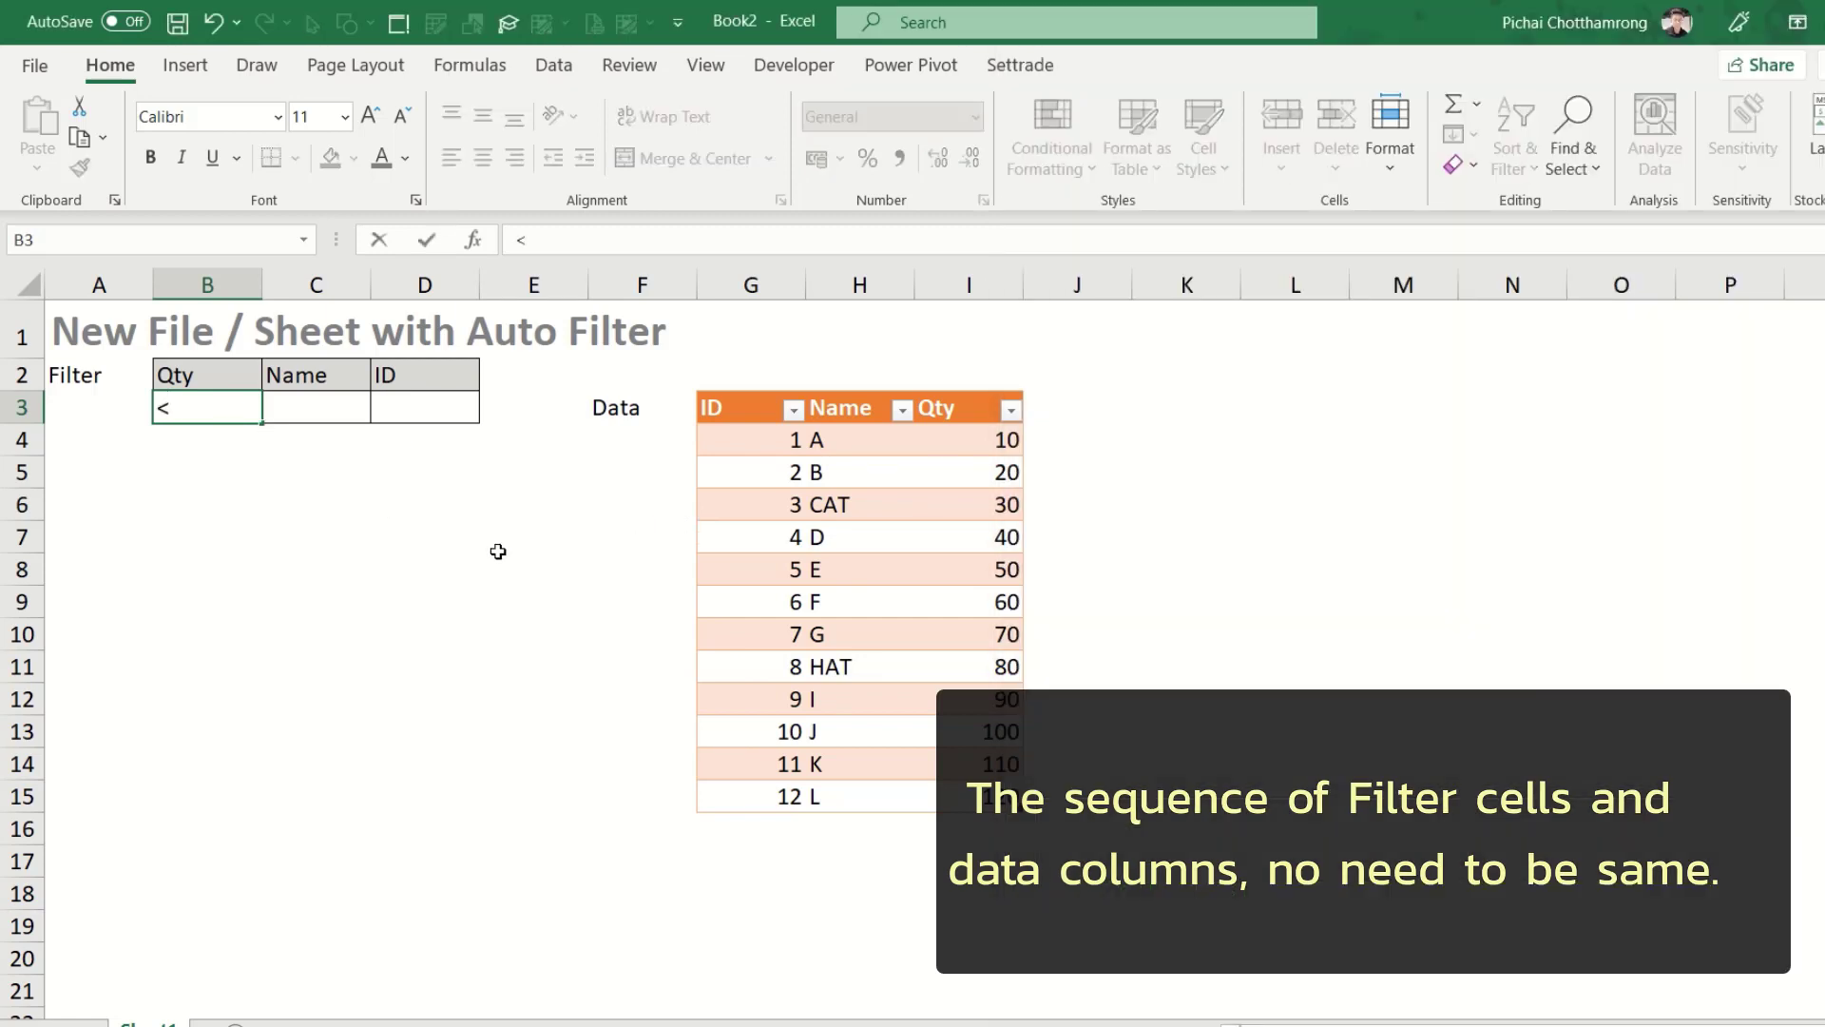
{"action": "type", "text": "50"}
{"action": "key", "text": "Return"}
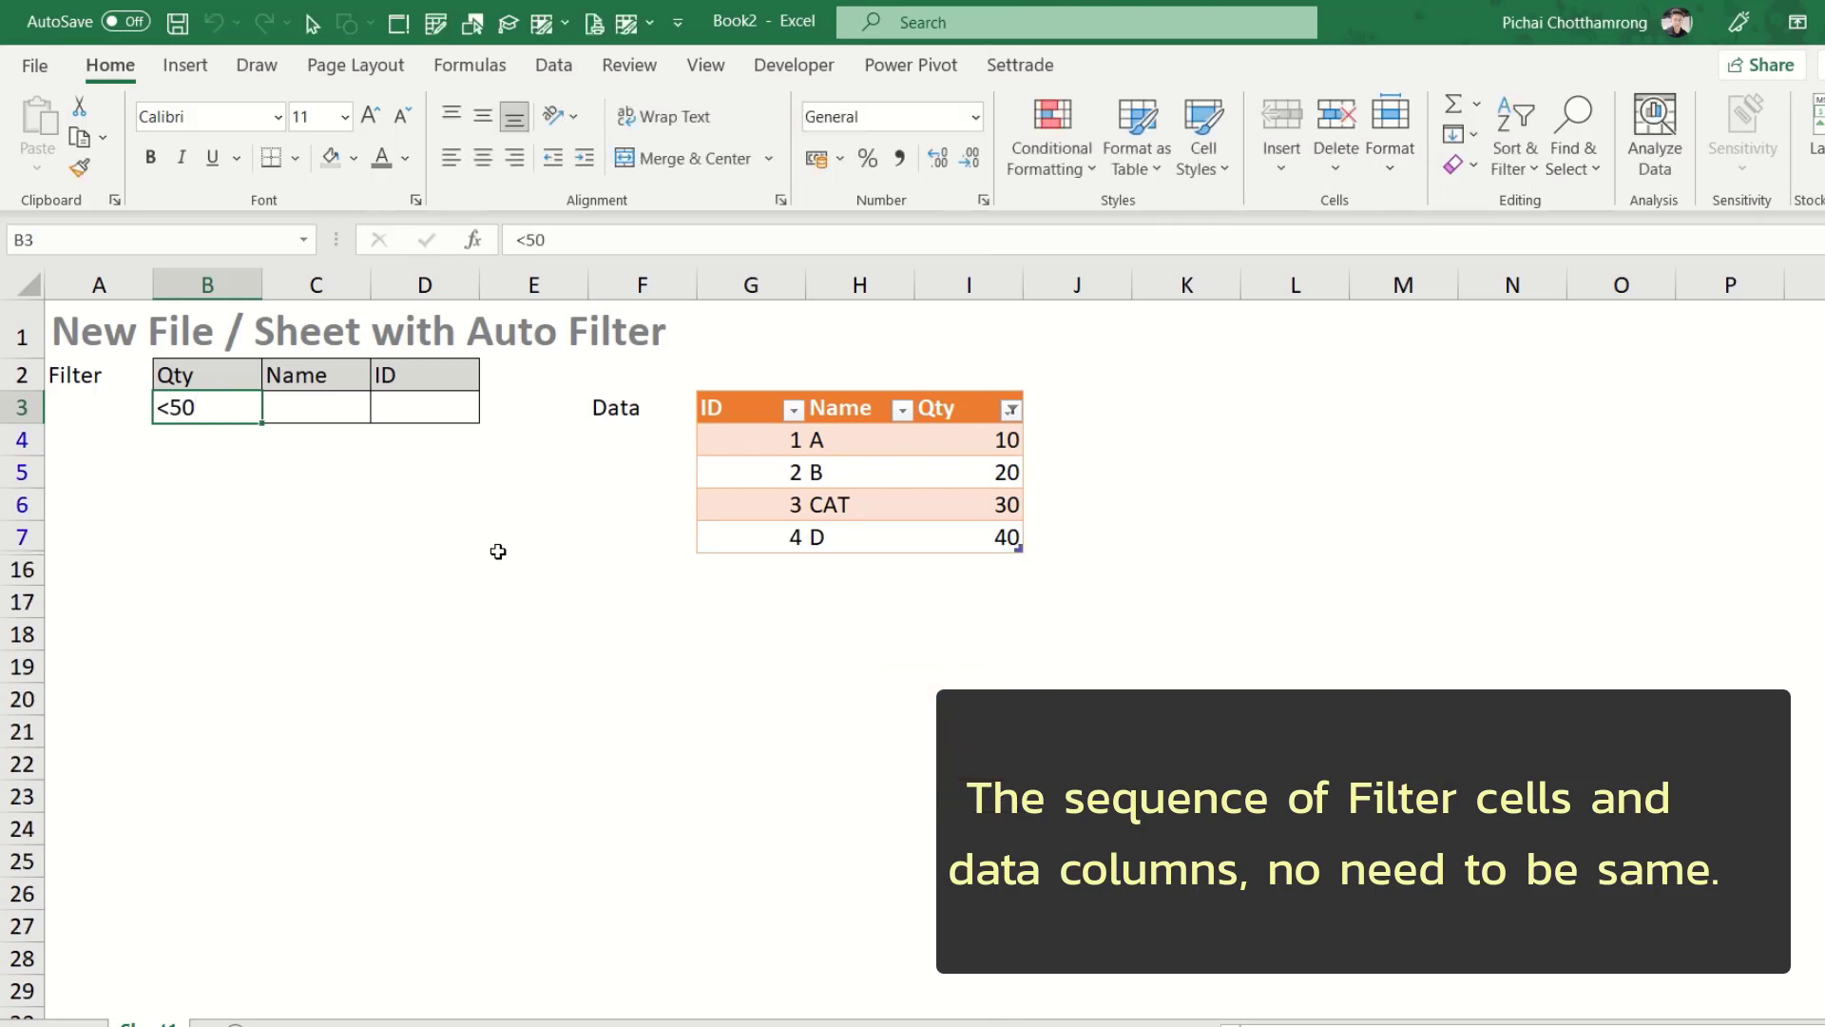
{"action": "key", "text": "Right"}
{"action": "key", "text": "Right"}
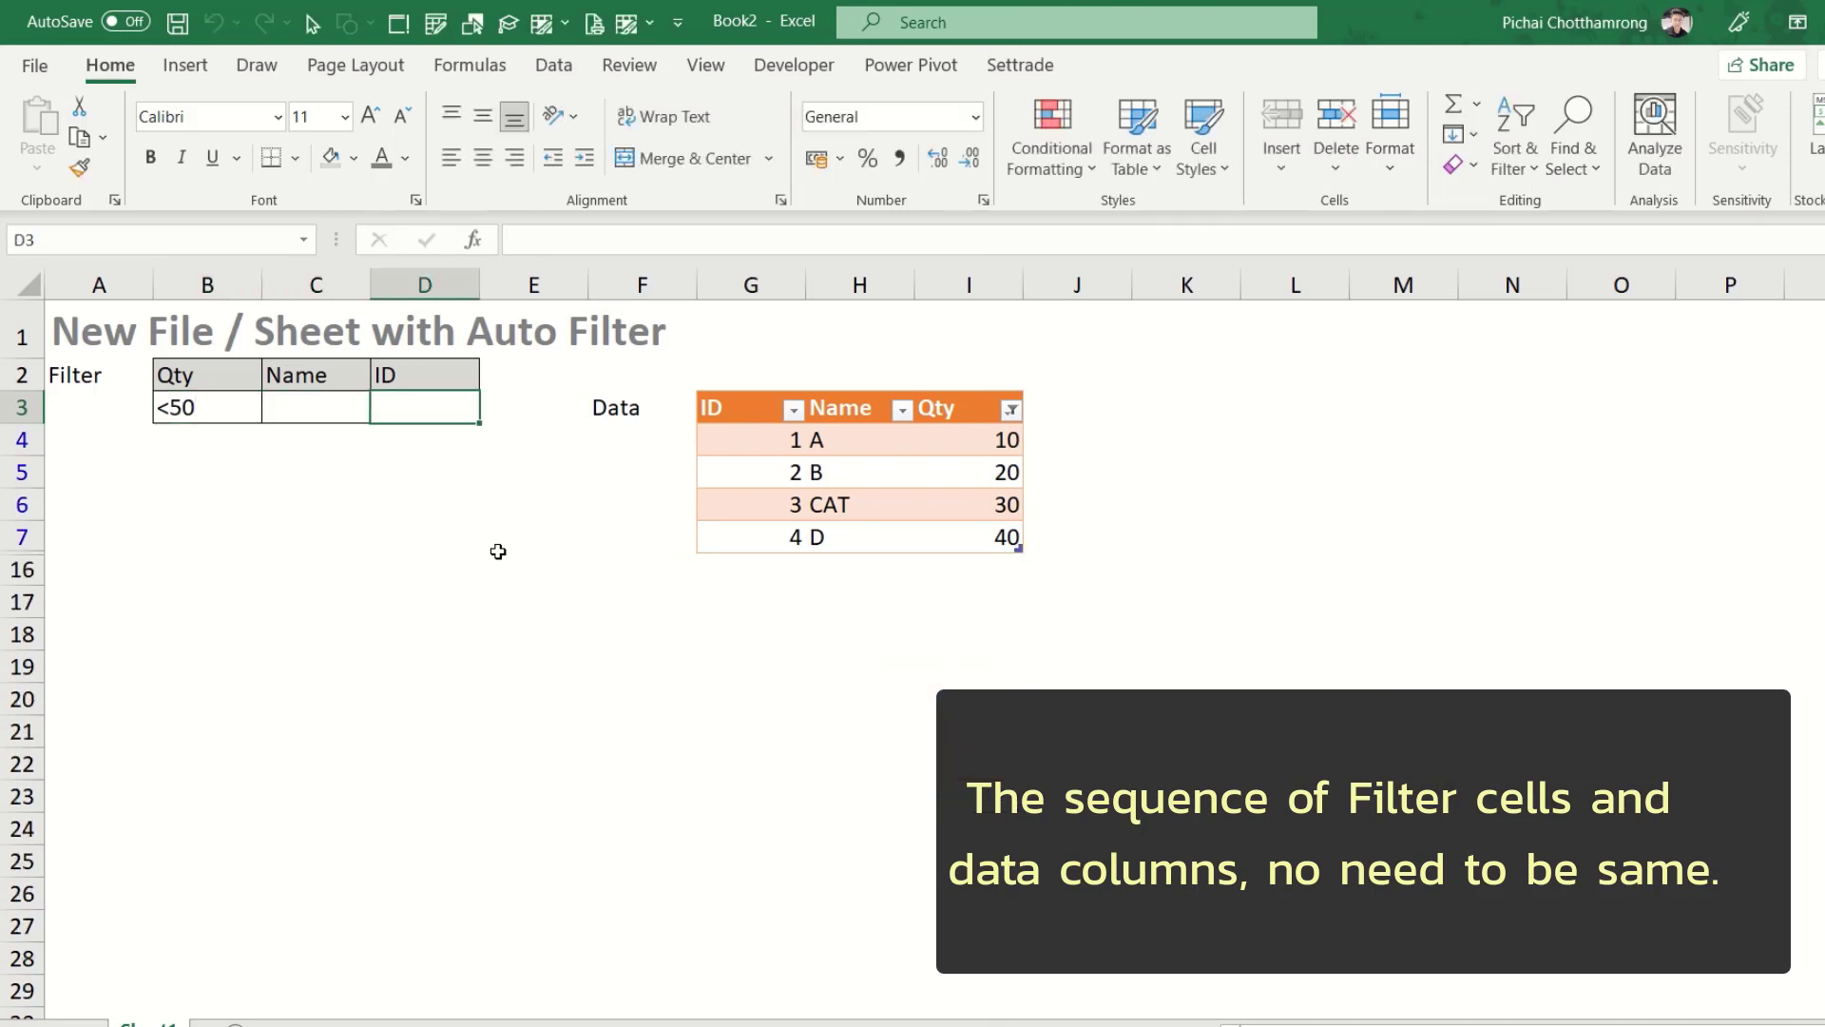
{"action": "key", "text": "Left"}
{"action": "key", "text": "Left"}
{"action": "key", "text": "Left"}
{"action": "key", "text": "Right"}
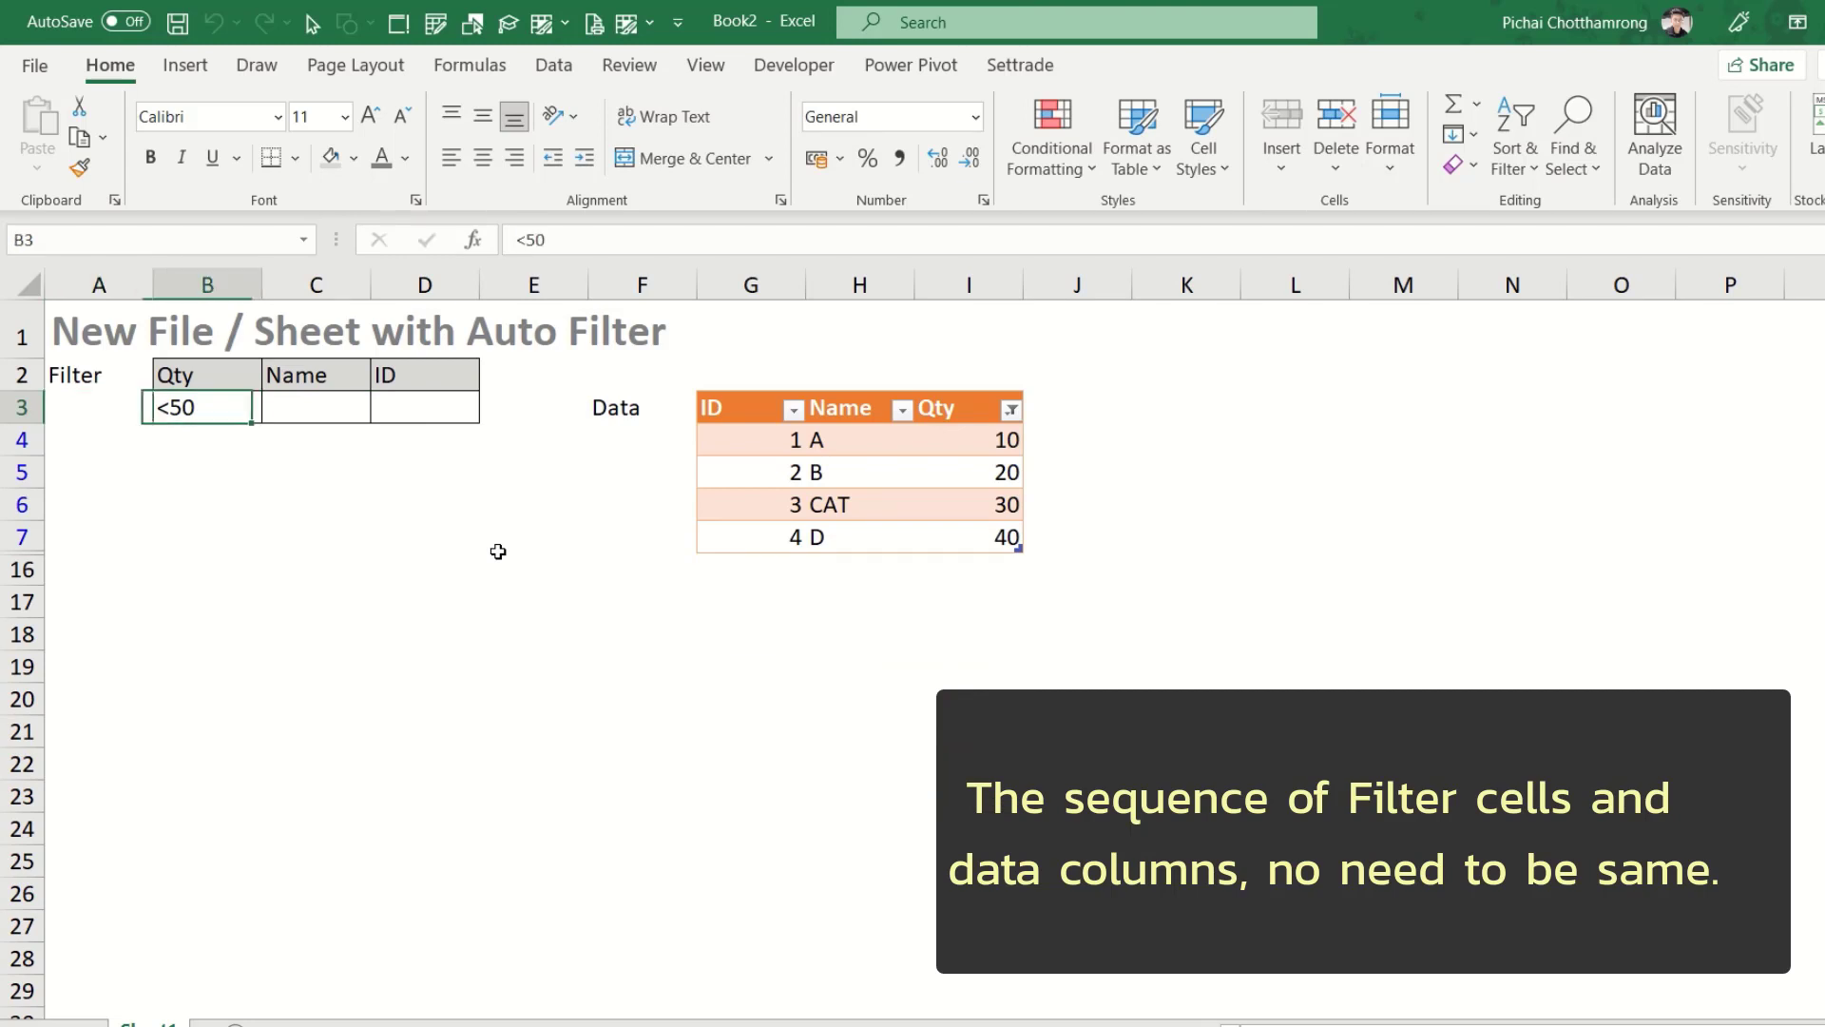
{"action": "key", "text": "Delete"}
Filter the data table by entering 8 in the ID filter cell D3
{"action": "key", "text": "Right"}
{"action": "key", "text": "Right"}
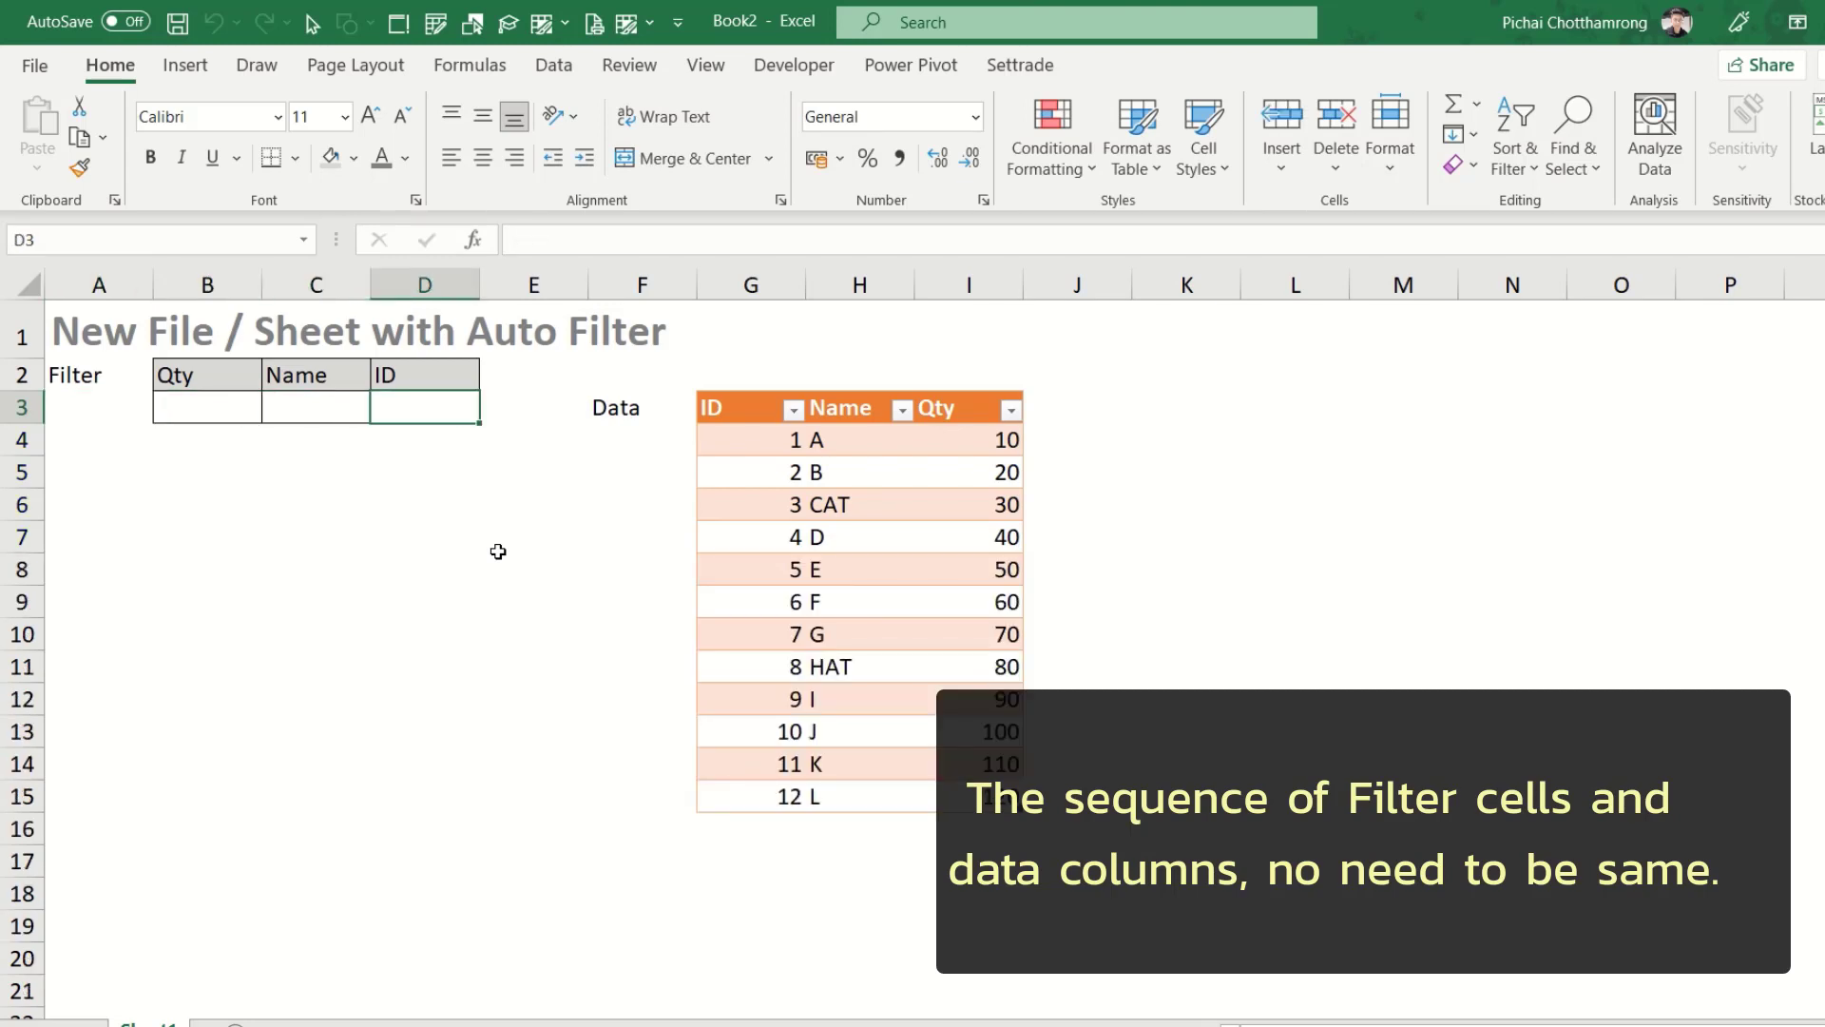
{"action": "type", "text": "8"}
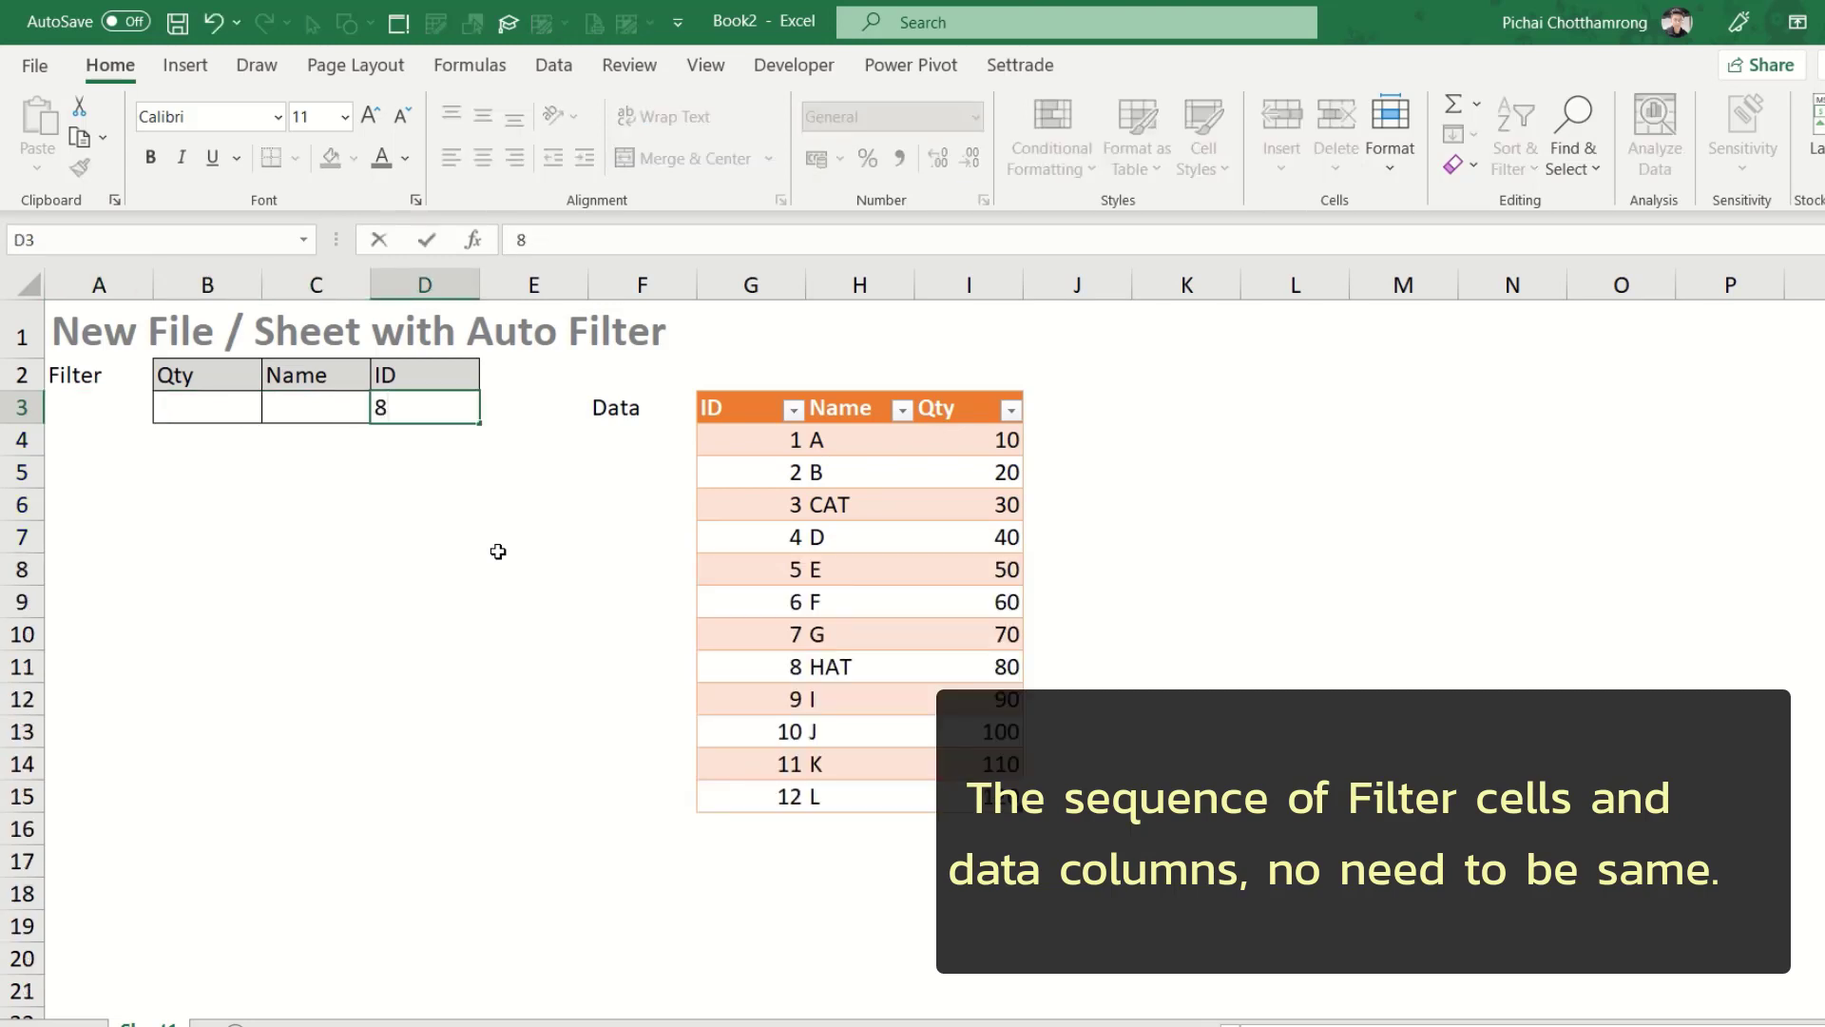
{"action": "key", "text": "Return"}
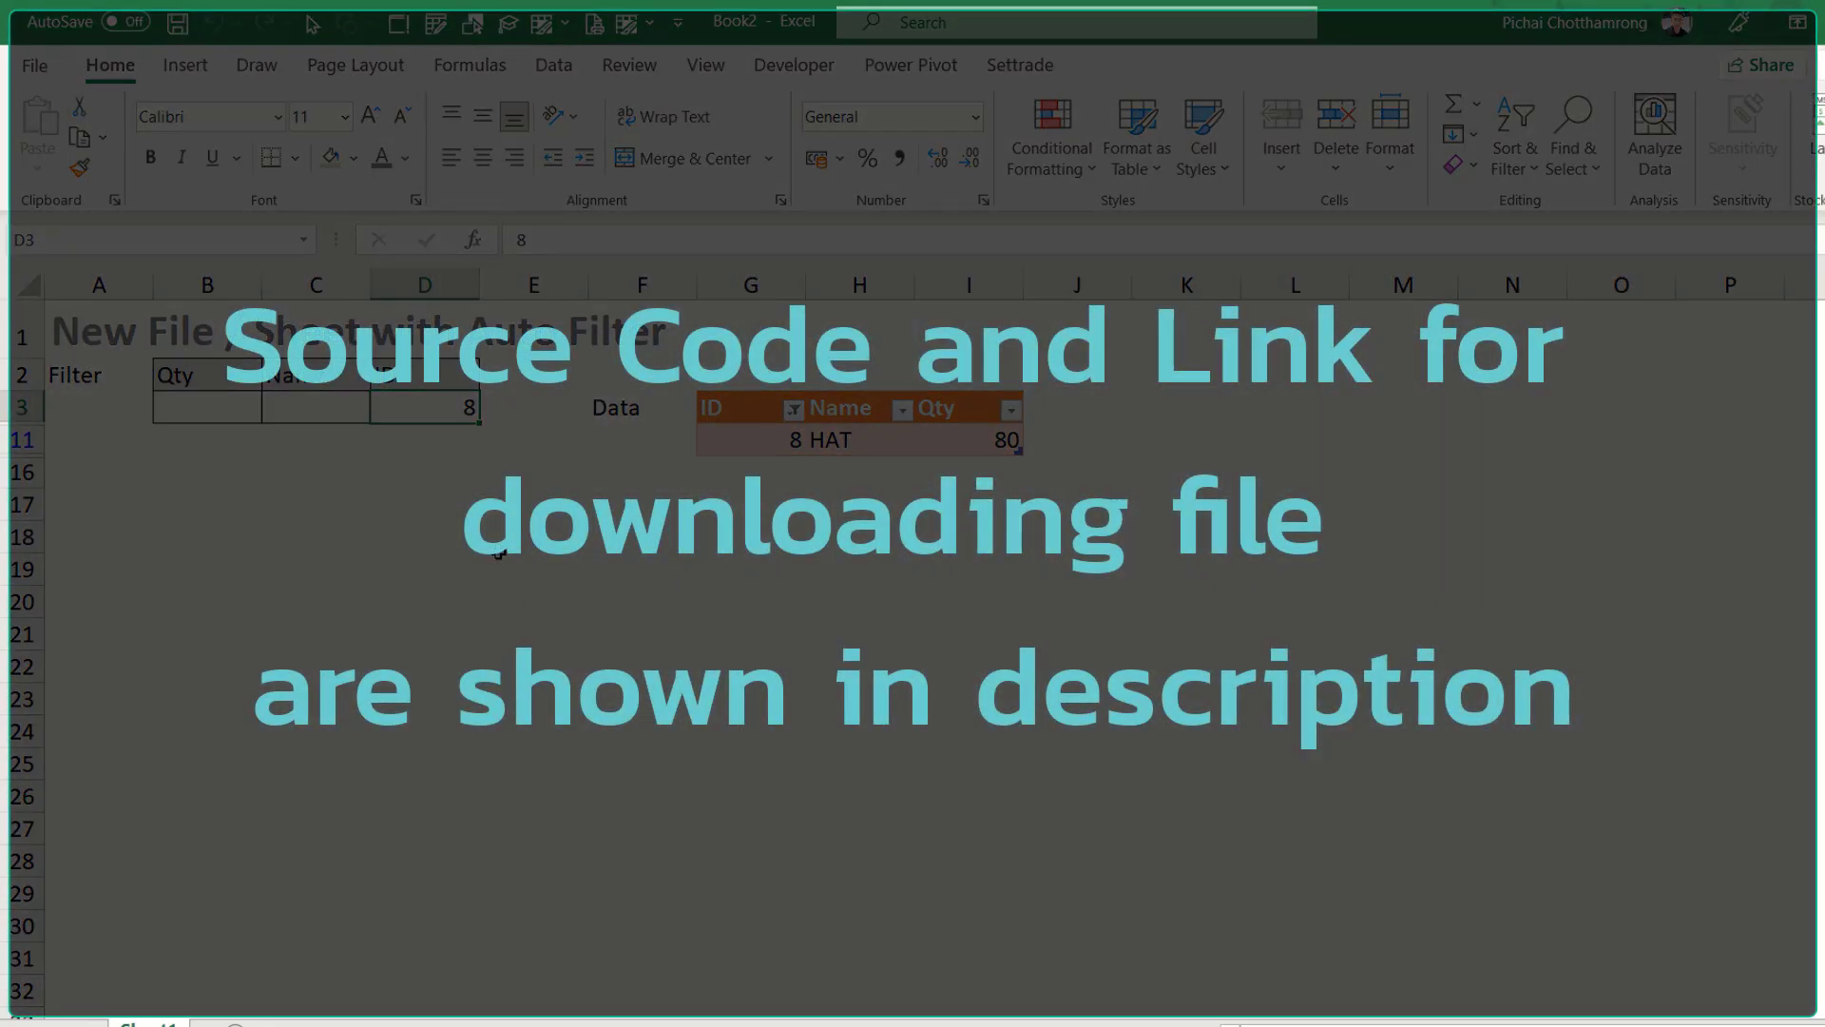
Clear the ID filter cell D3 and select the title cell A1
{"action": "key", "text": "Delete"}
{"action": "key", "text": "Left"}
{"action": "key", "text": "Left"}
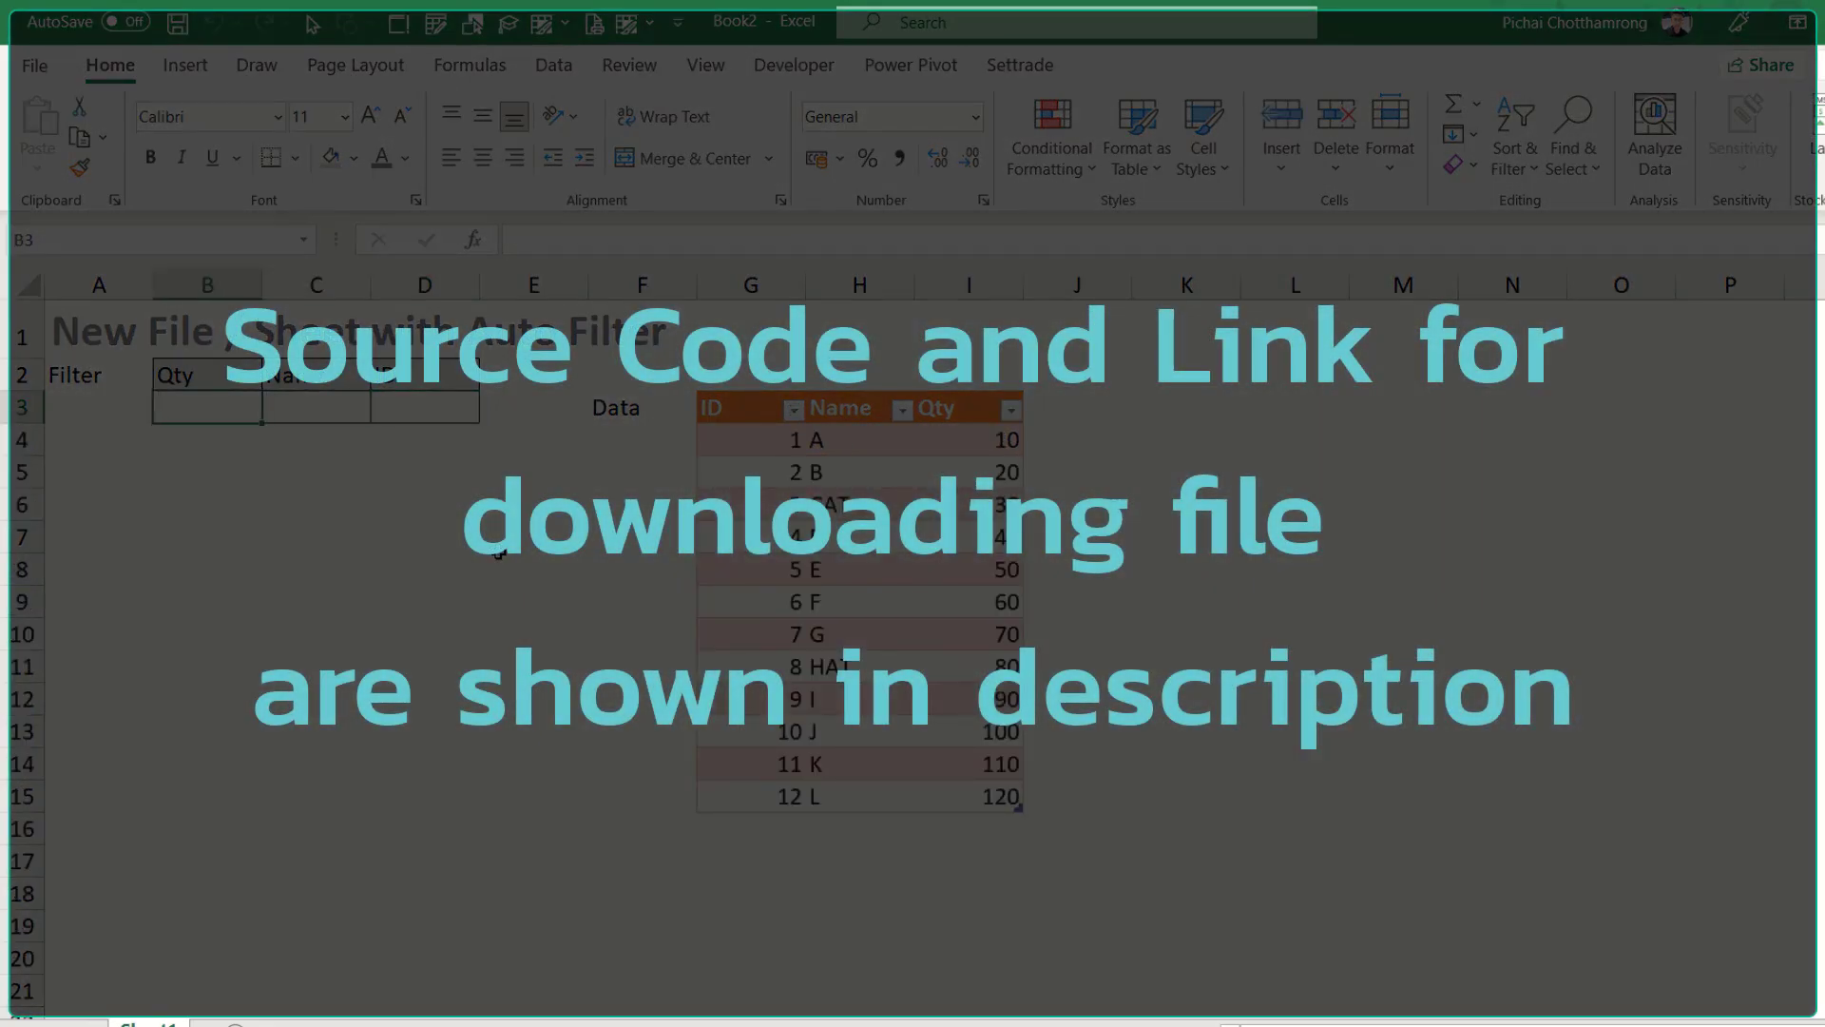
{"action": "key", "text": "Up"}
{"action": "key", "text": "Left"}
{"action": "key", "text": "Up"}
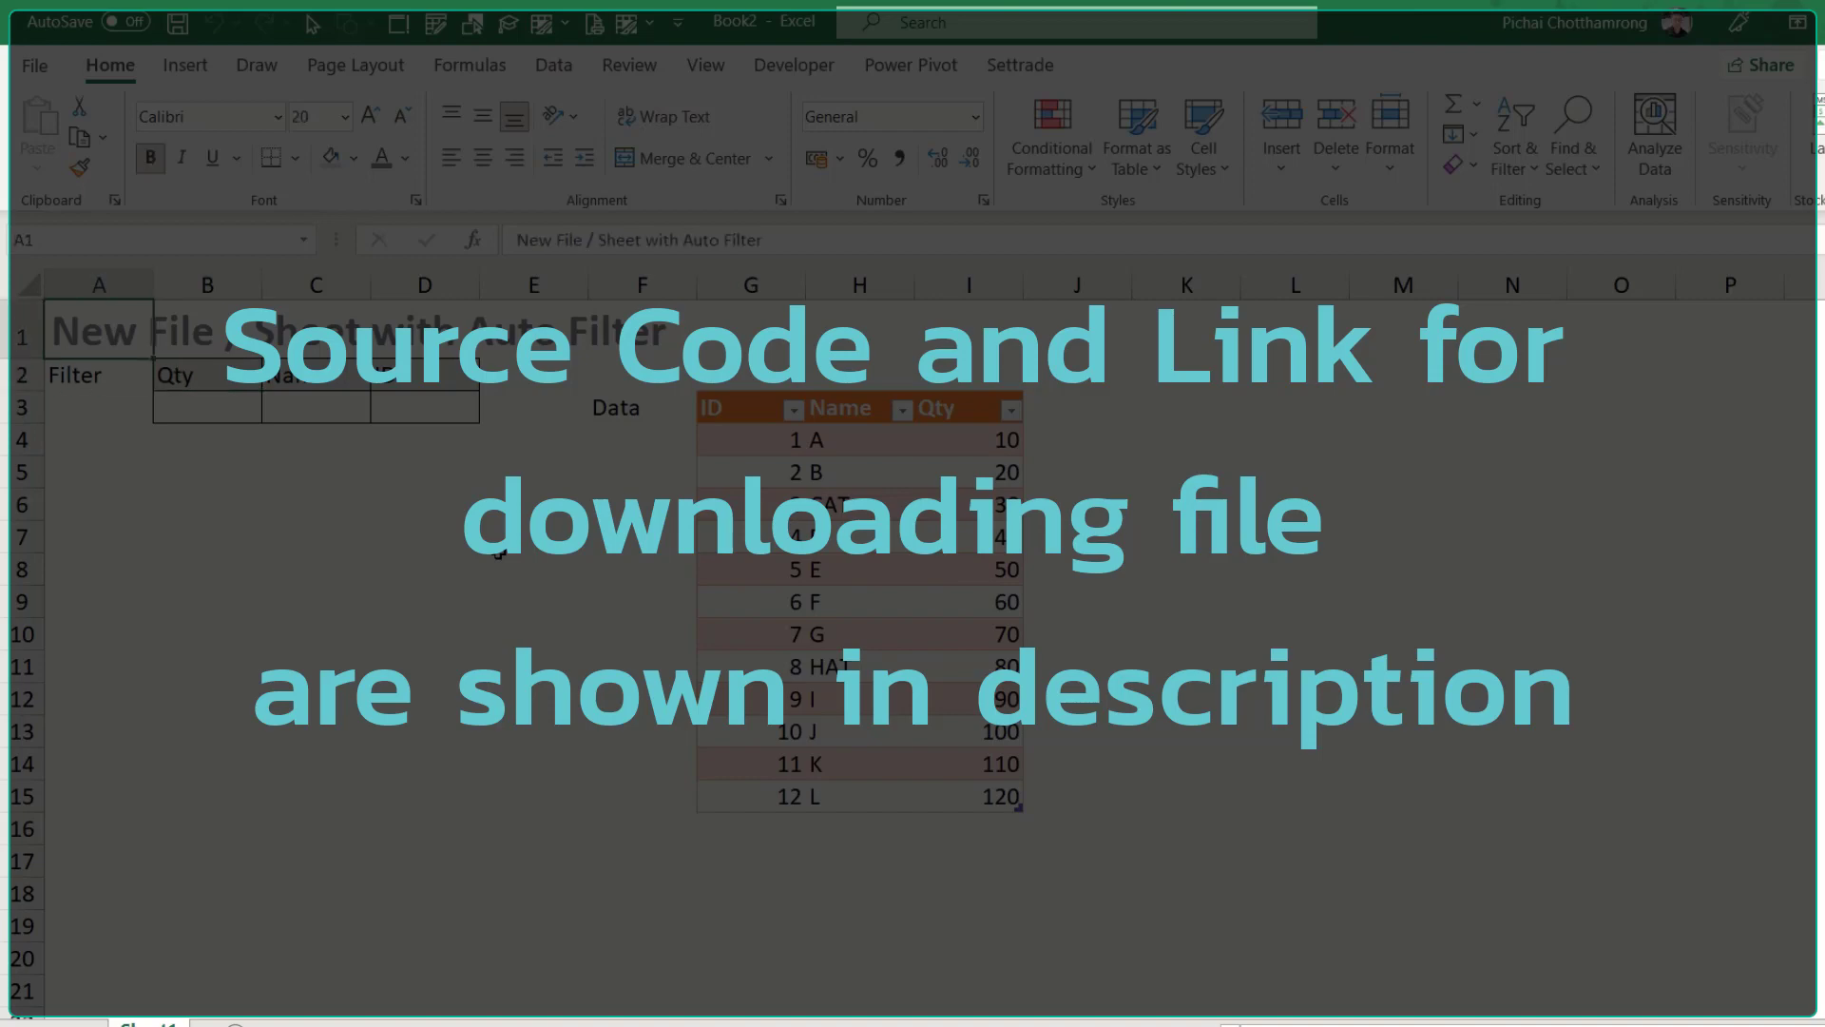